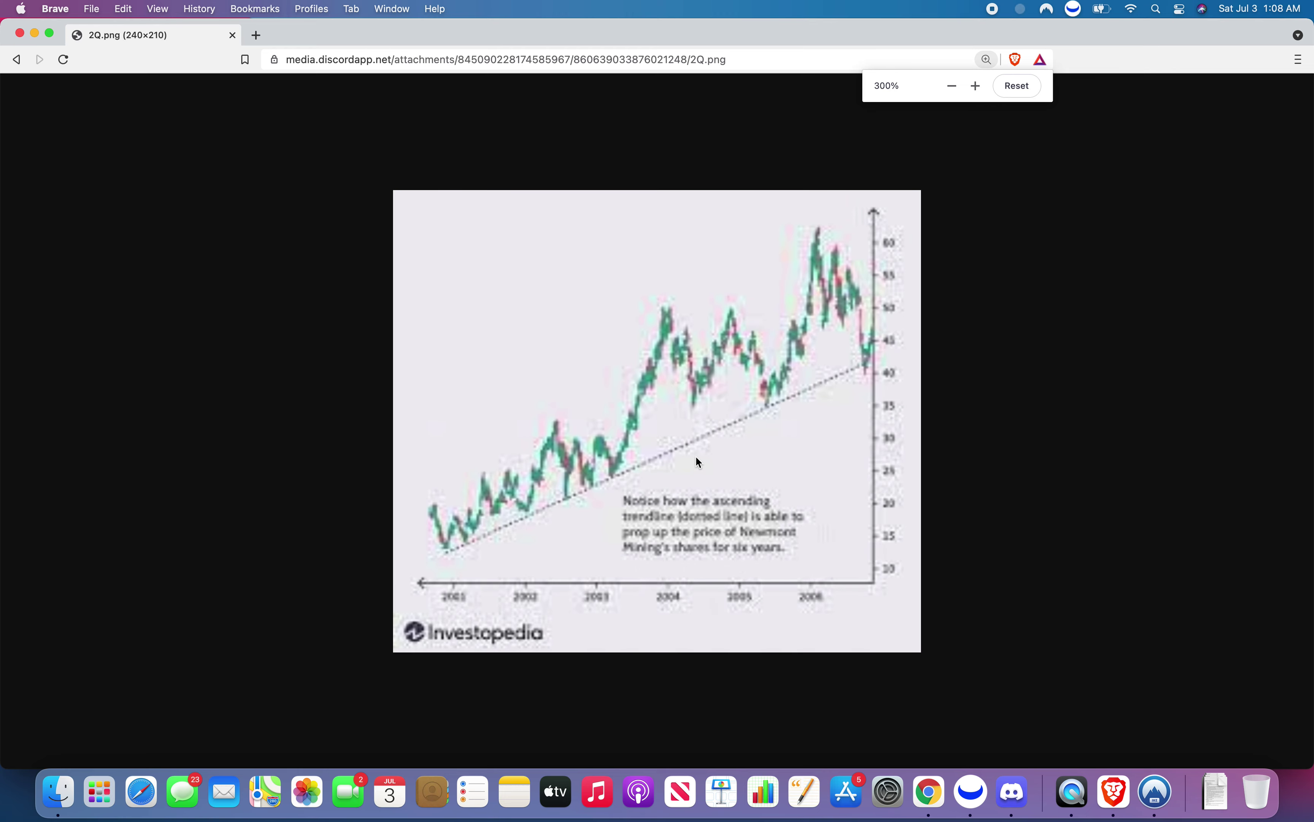
Enlarge the Investopedia ascending trendline example image in the browser.
key("super+equal")
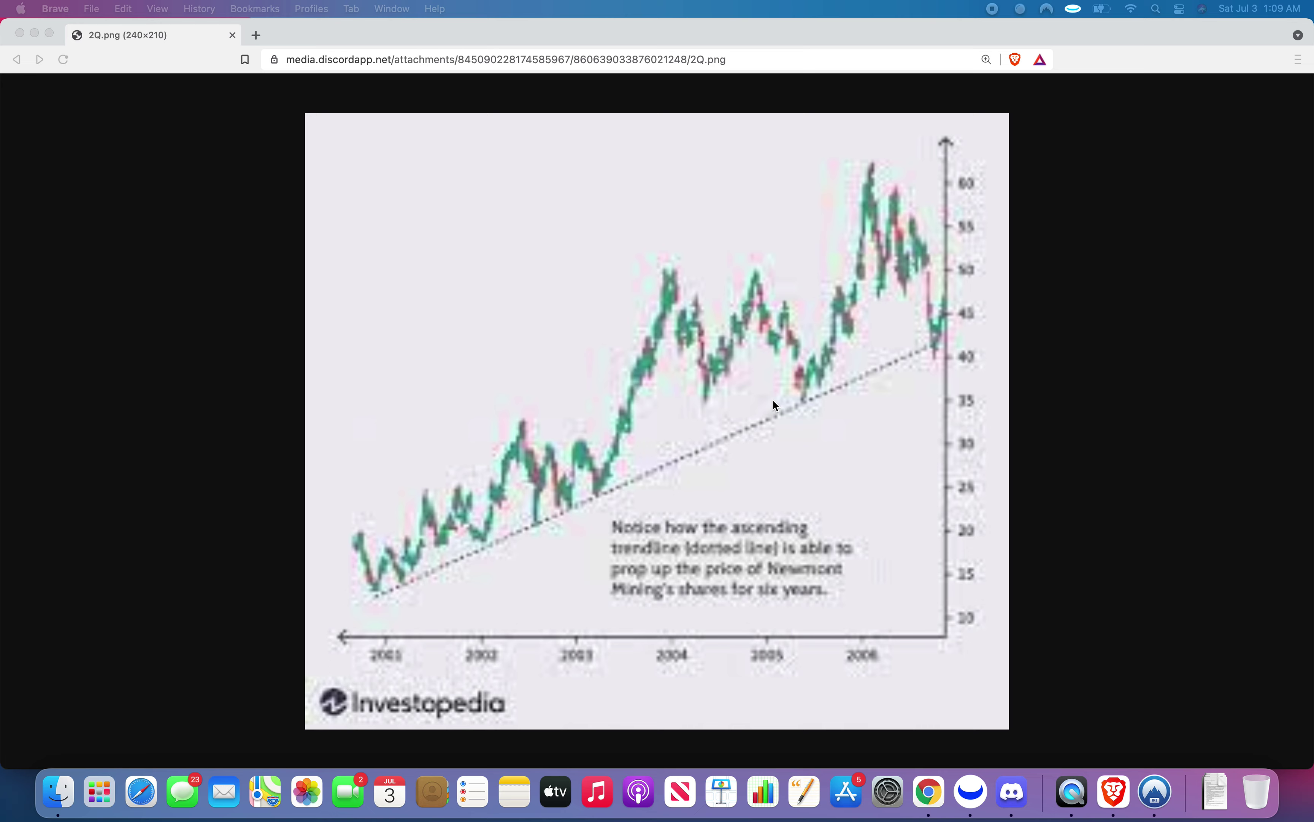
left_click(1025, 338)
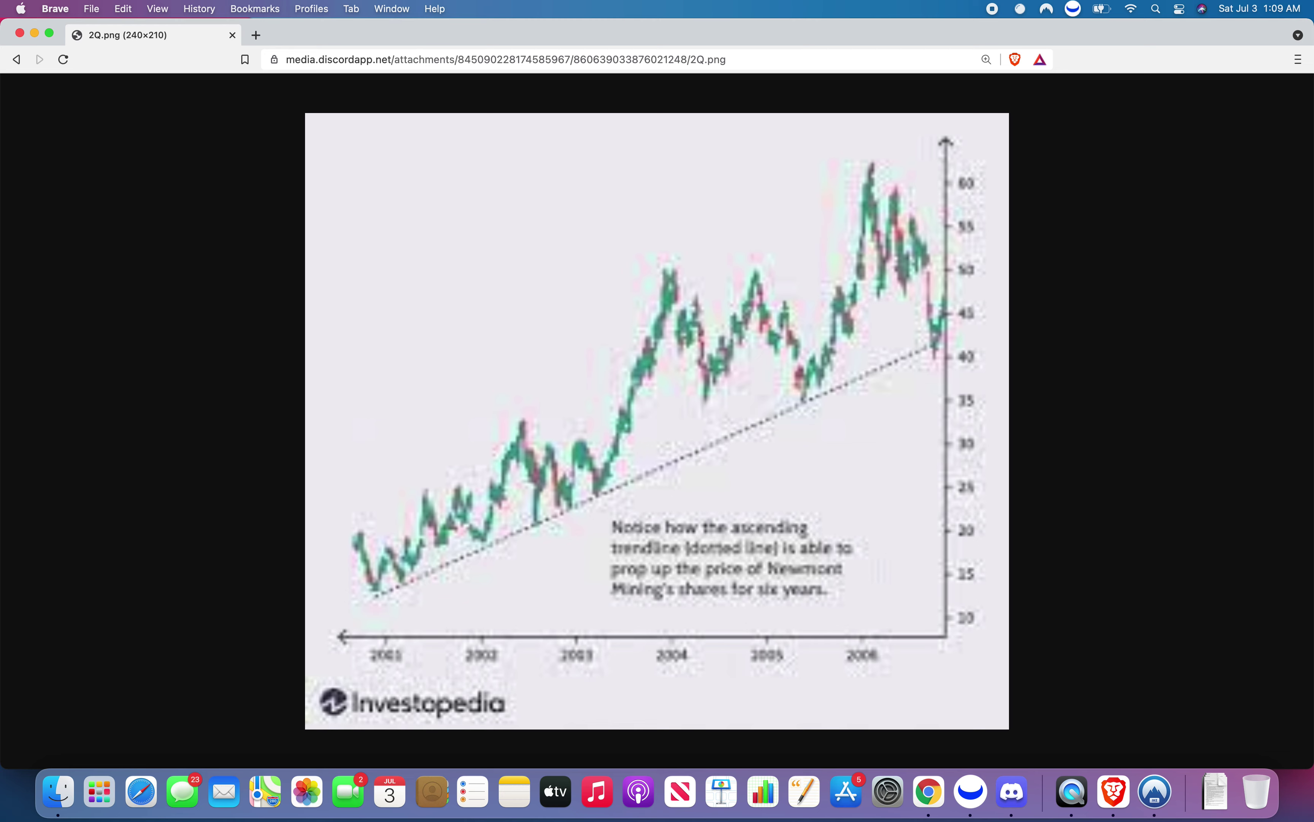
key("super+shift+5")
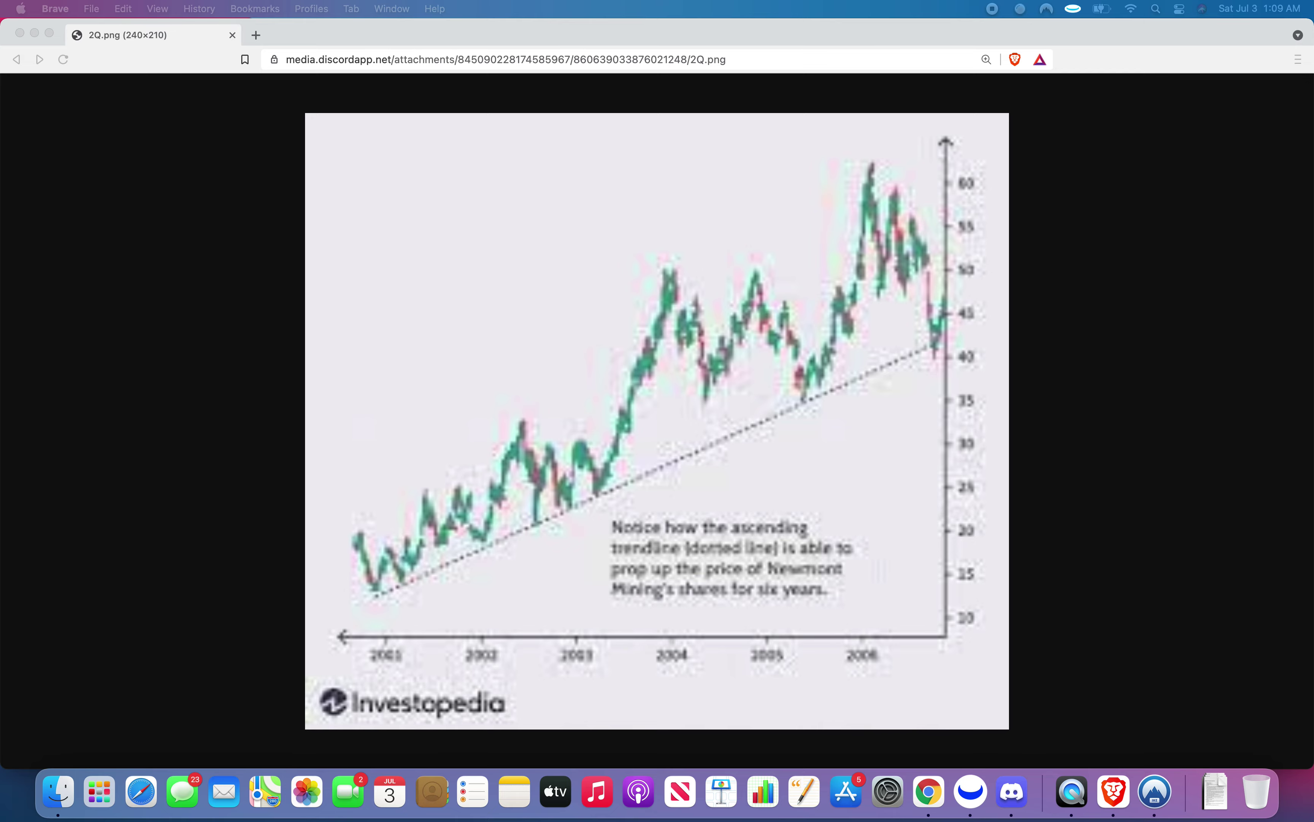
Switch to Webull Desktop, open the EZGO chart at the daily interval, and fill the chart area with its descending channel.
left_click(968, 791)
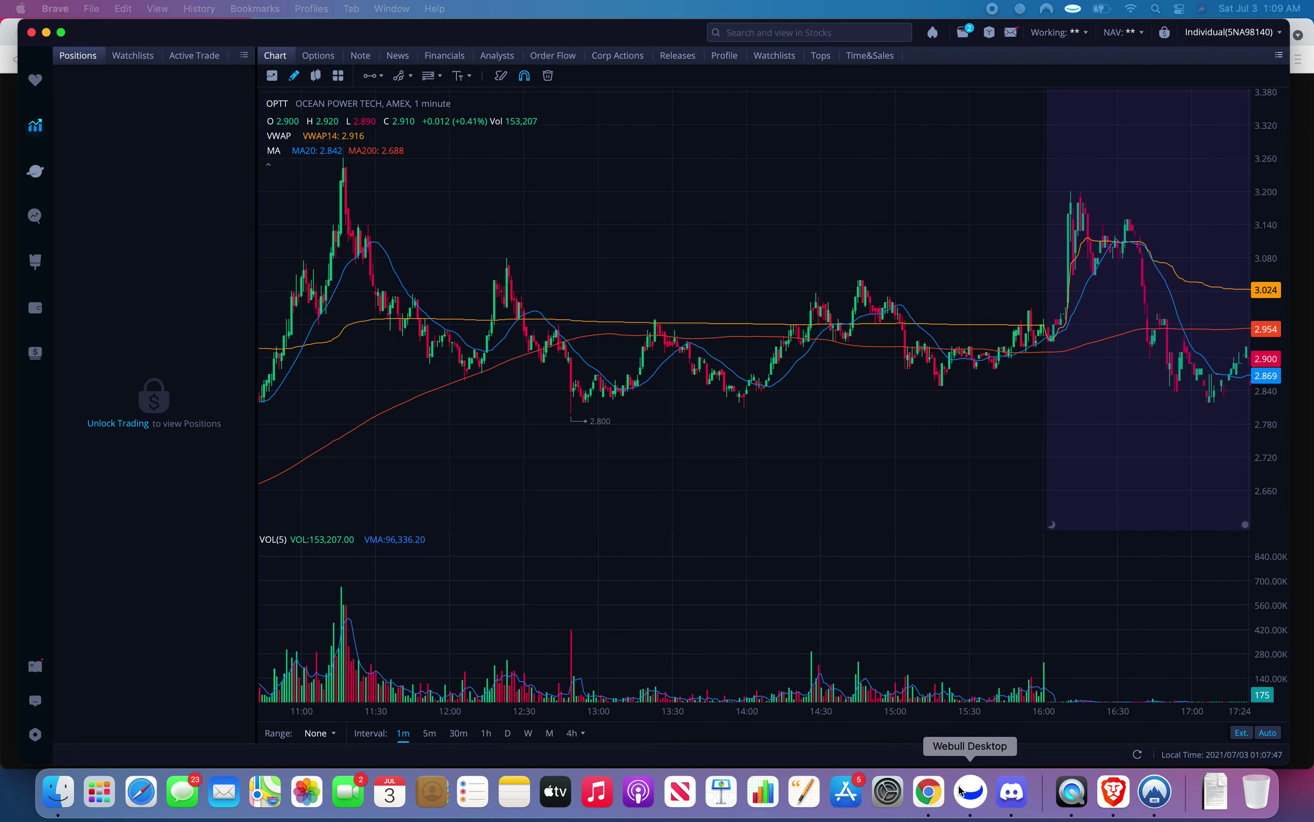
type("ezgo")
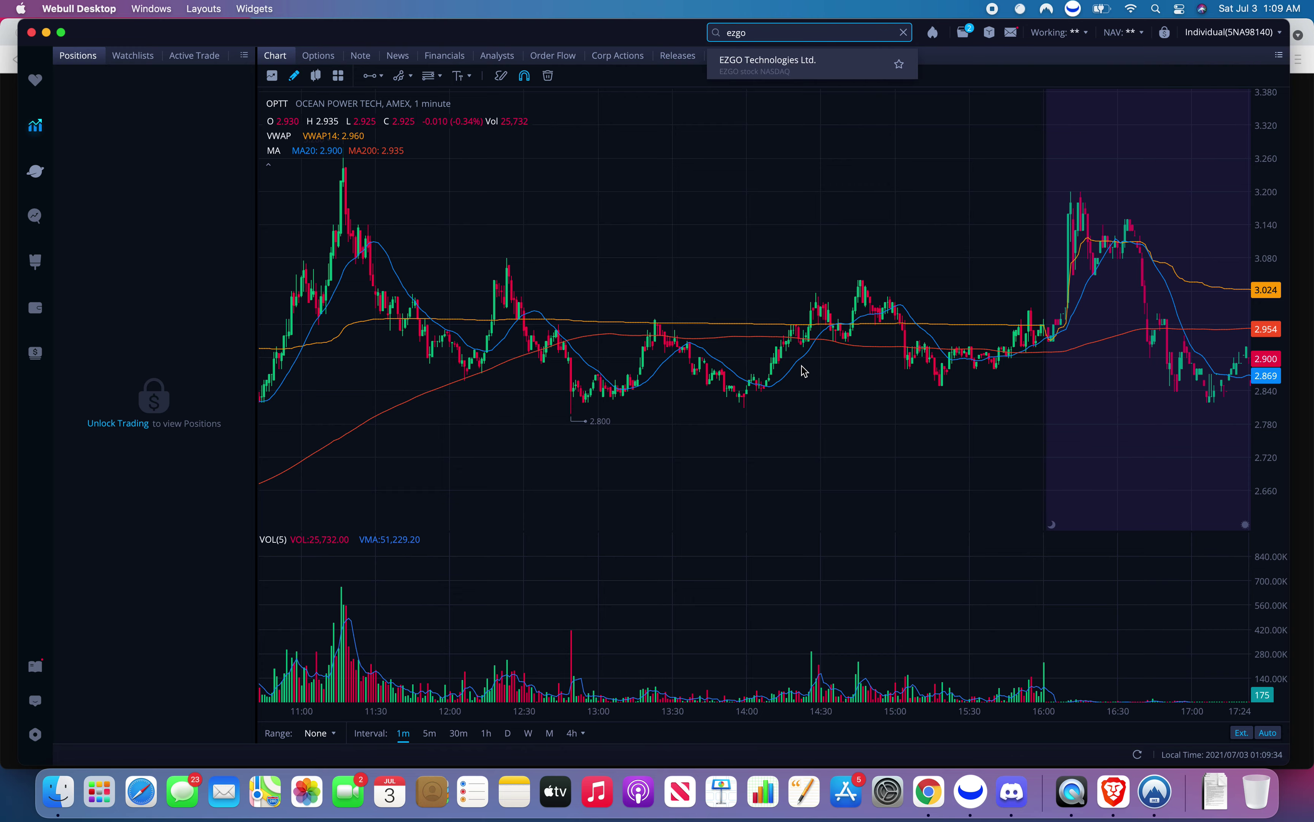
key("Return")
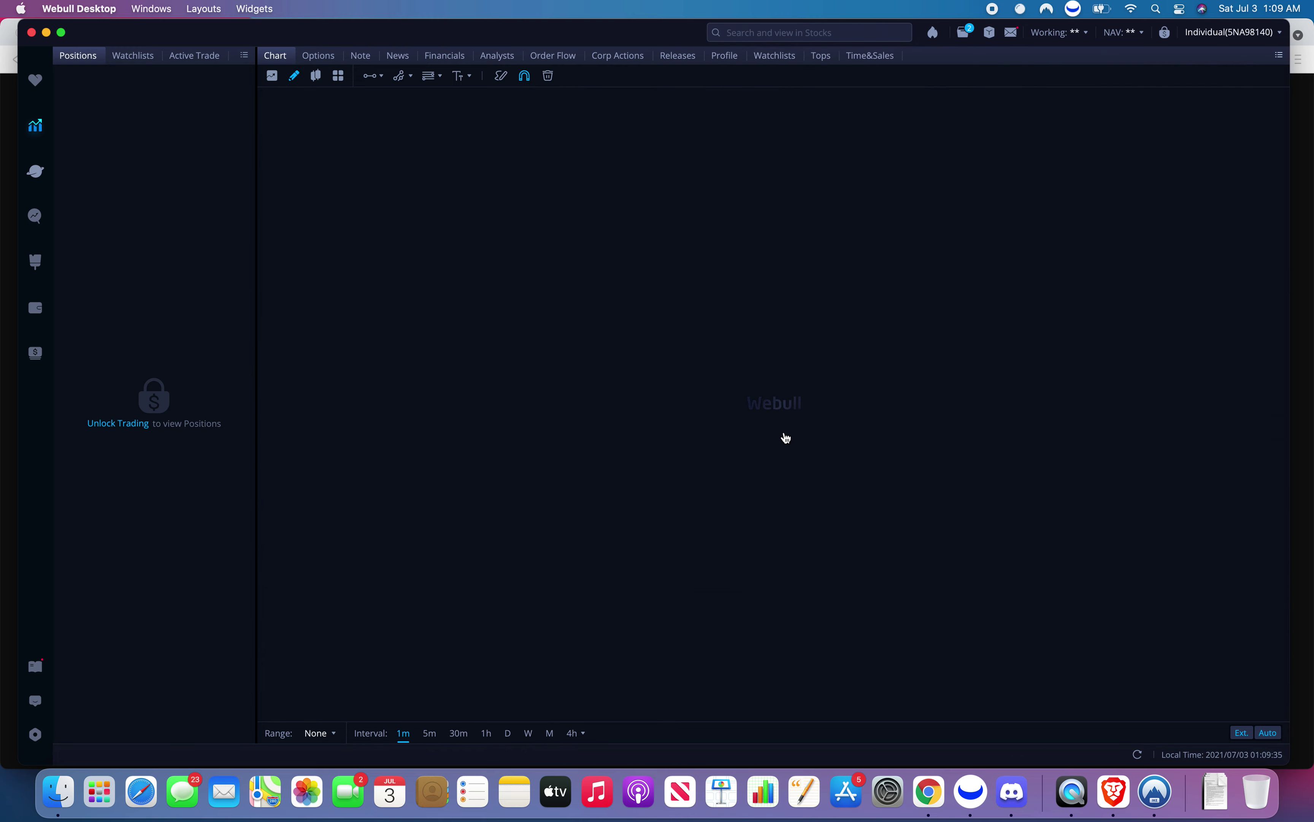
left_click(507, 732)
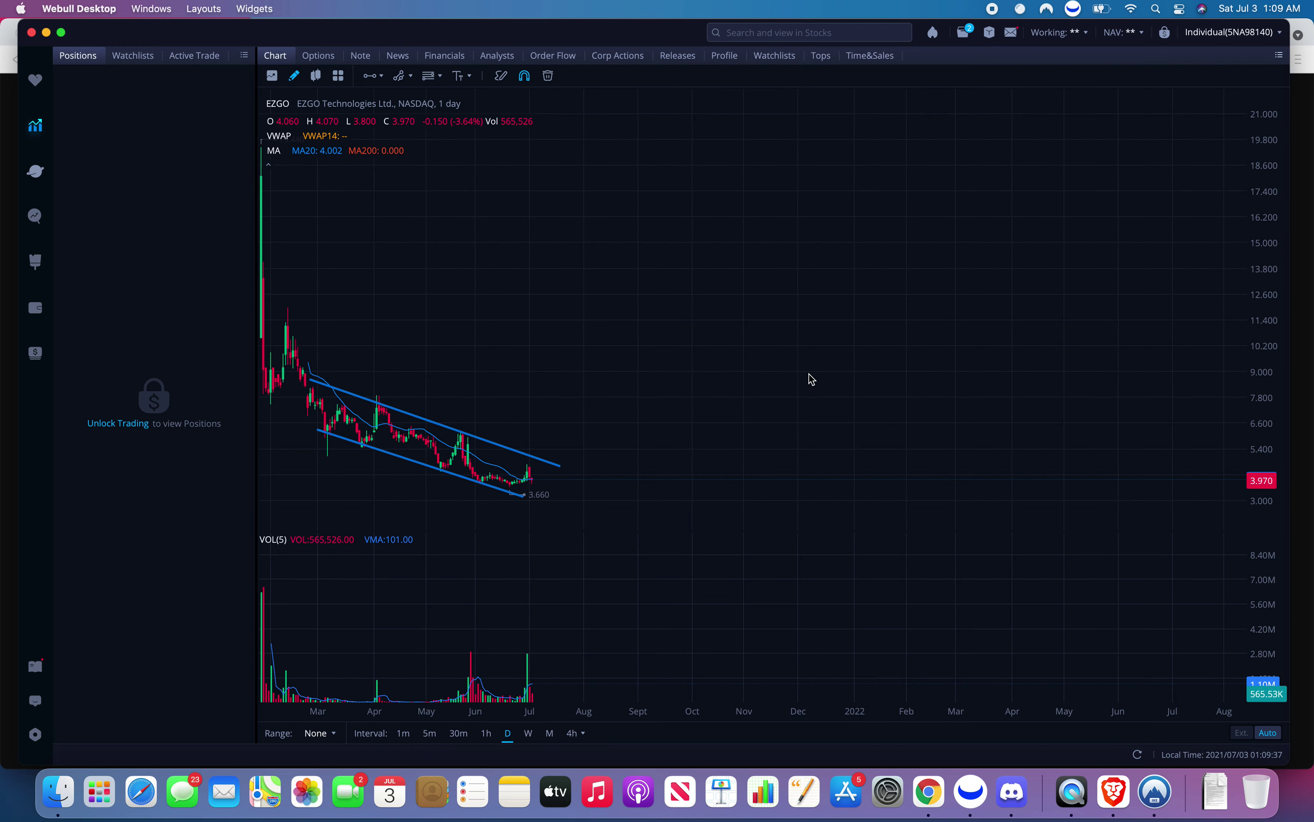
scroll(803, 342, "up", 5)
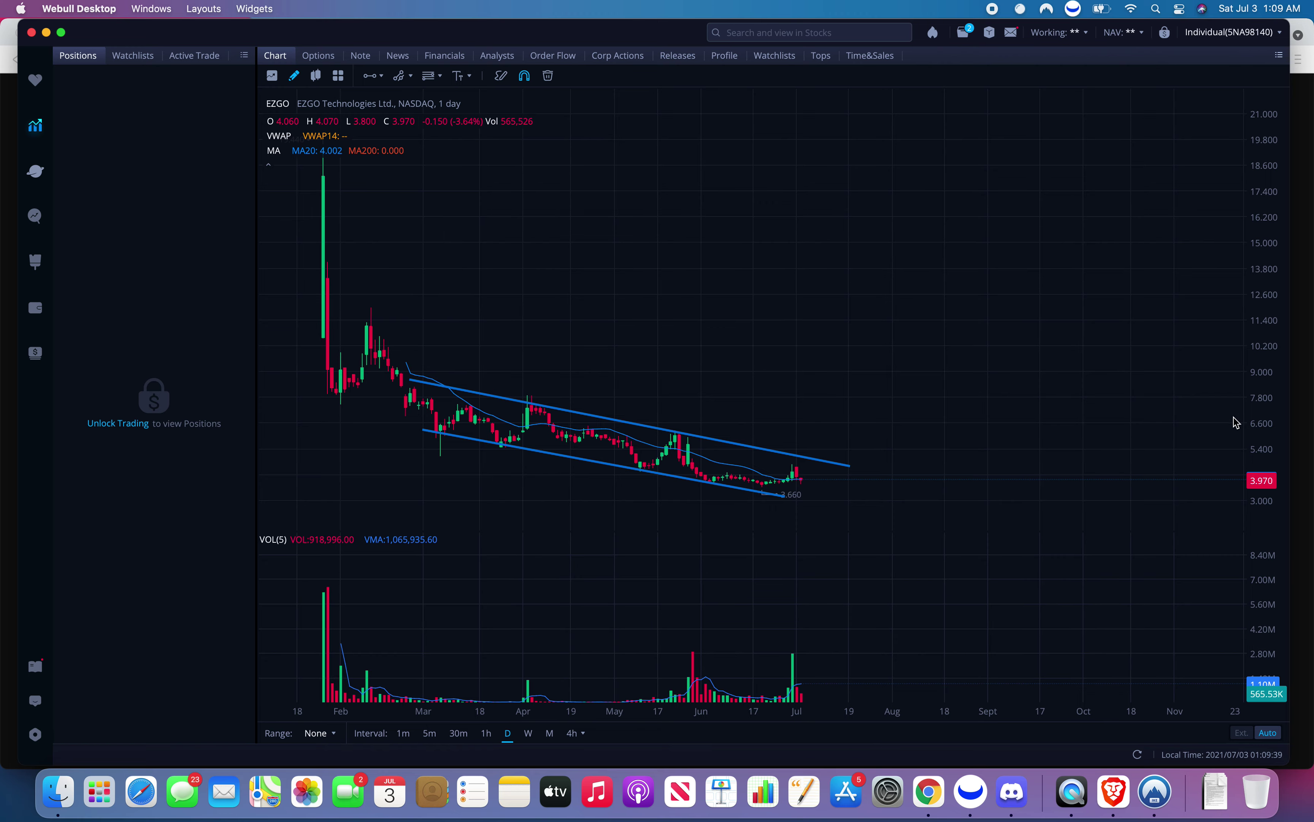
left_click_drag(1260, 429, 1220, 297)
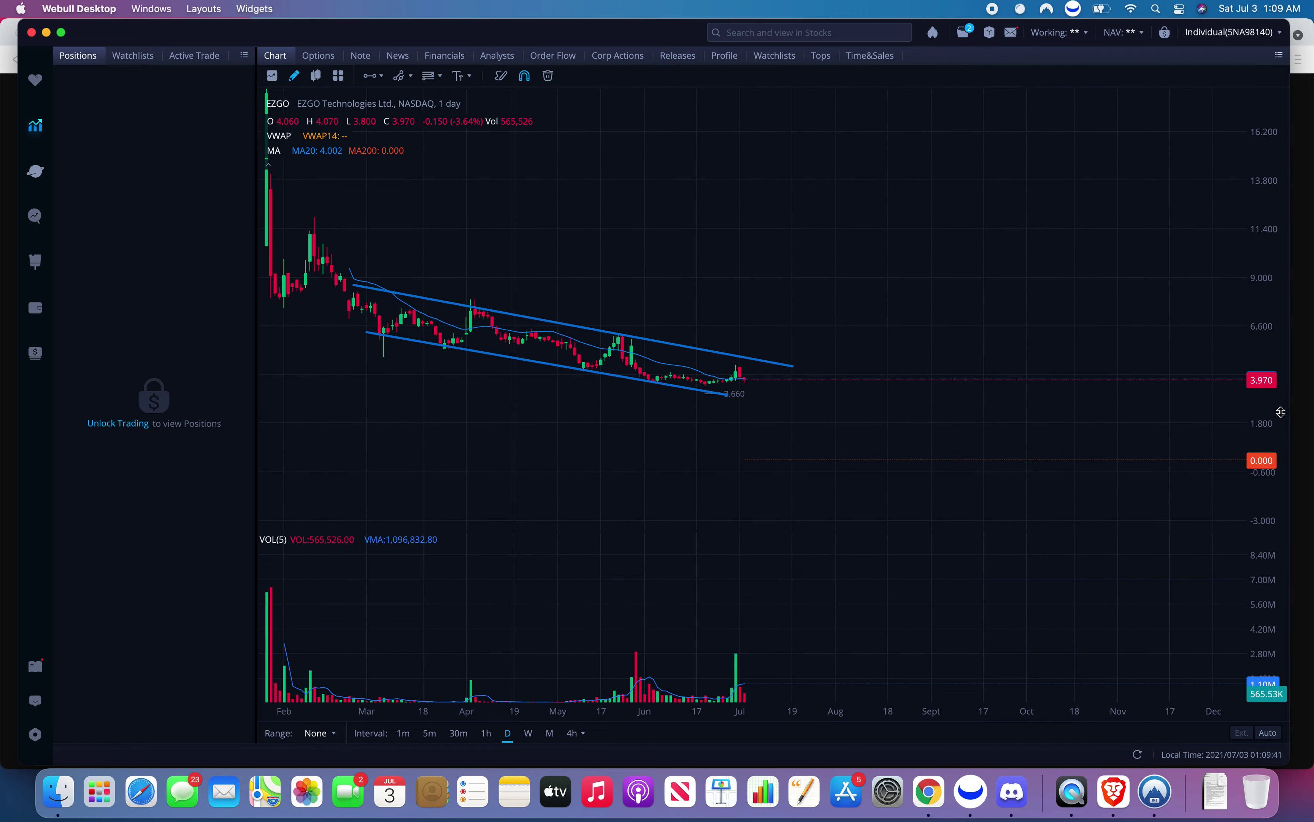
left_click_drag(997, 331, 1291, 801)
scroll(948, 314, "up", 2)
scroll(846, 262, "up", 3)
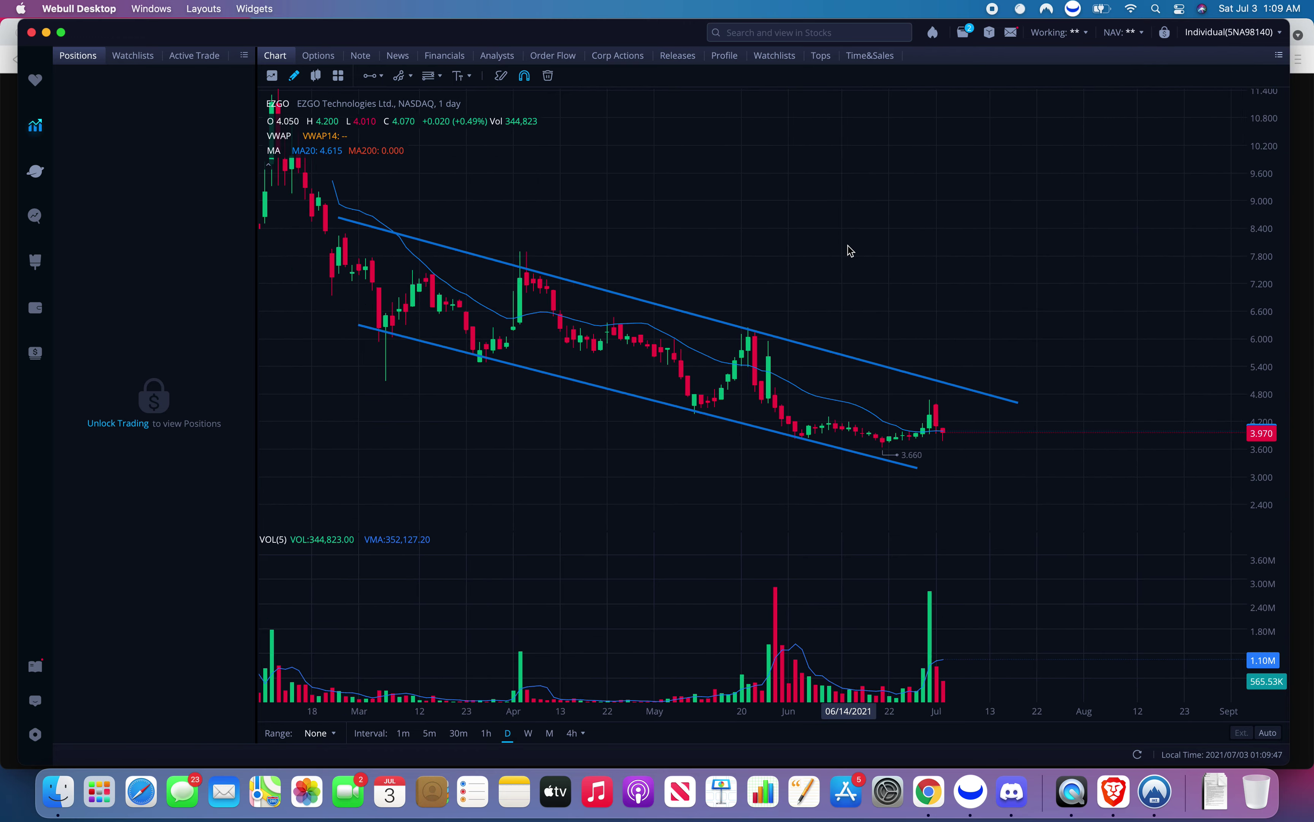
left_click_drag(903, 242, 934, 243)
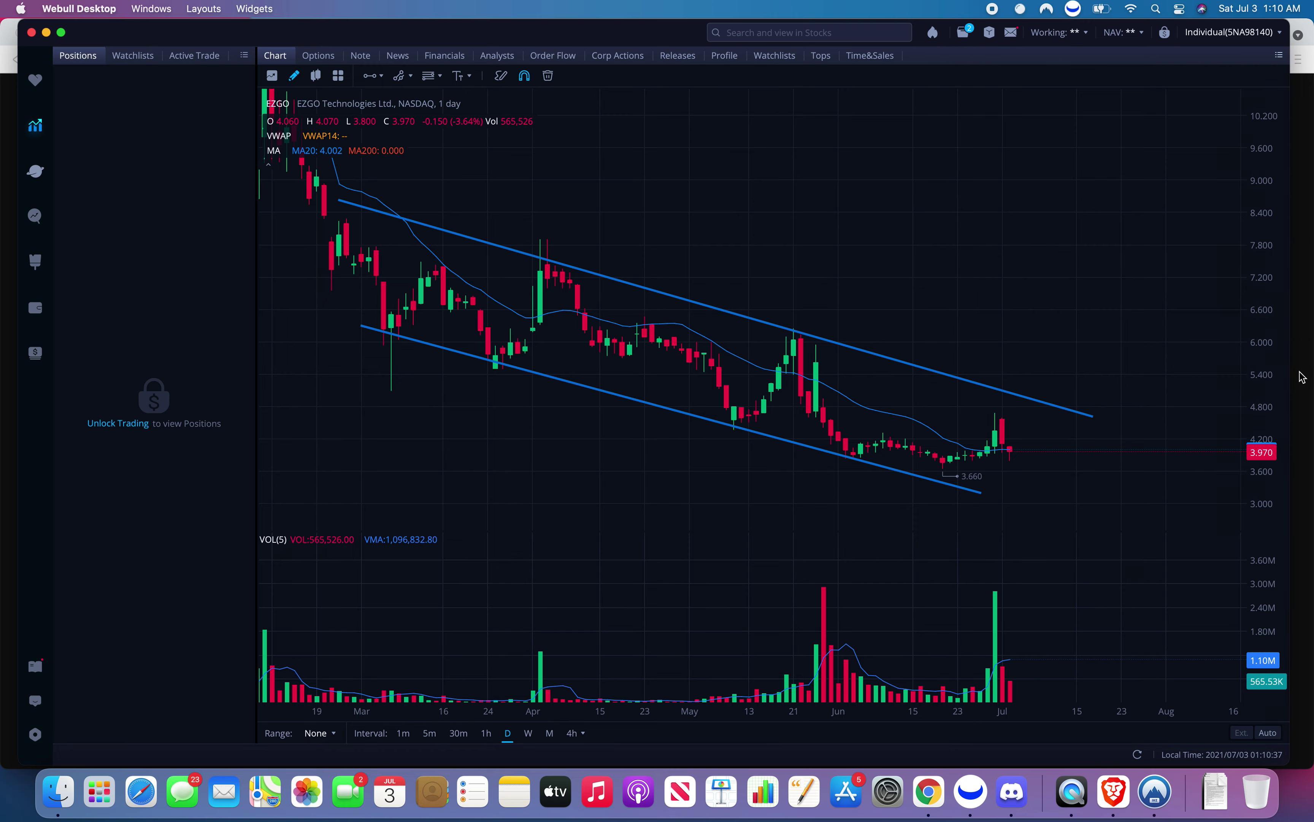
key("super+Tab")
left_click(971, 787)
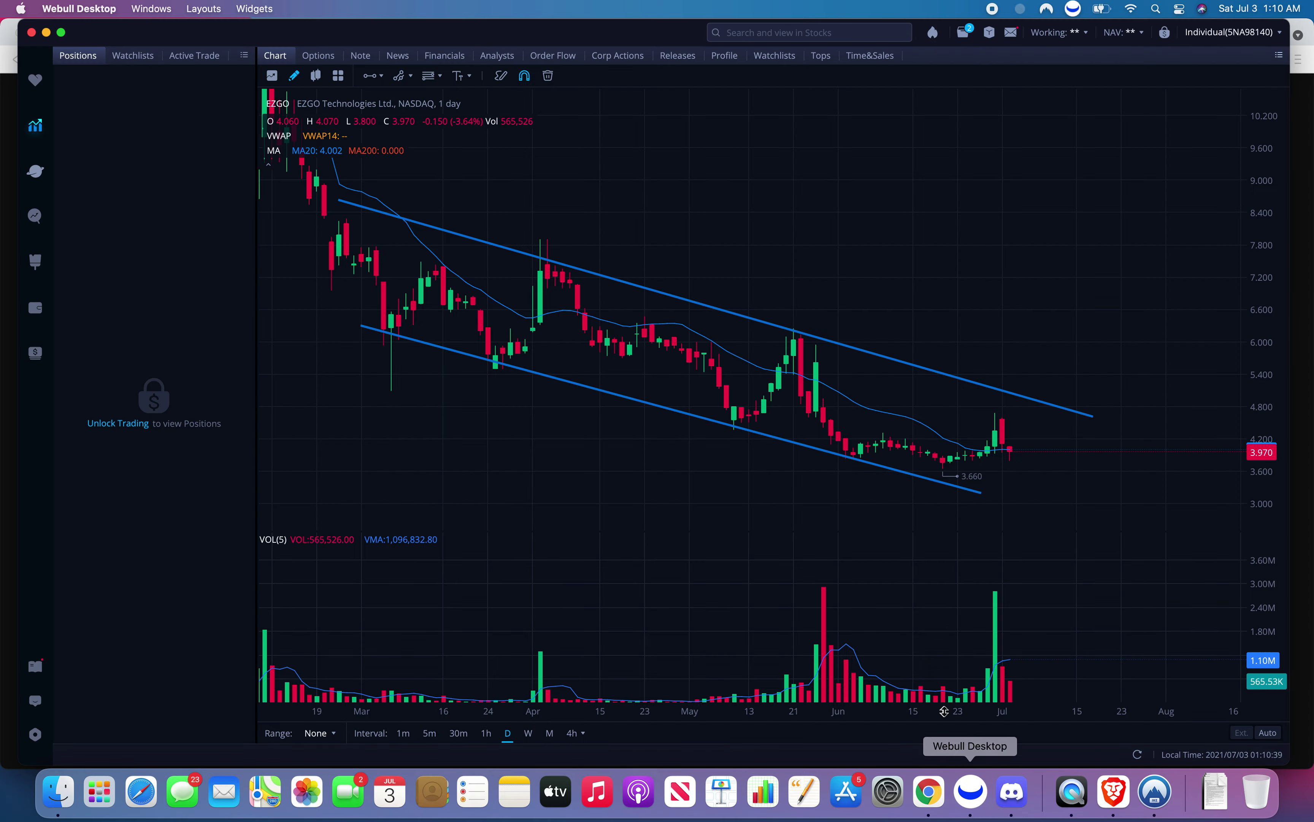
scroll(865, 422, "down", 2)
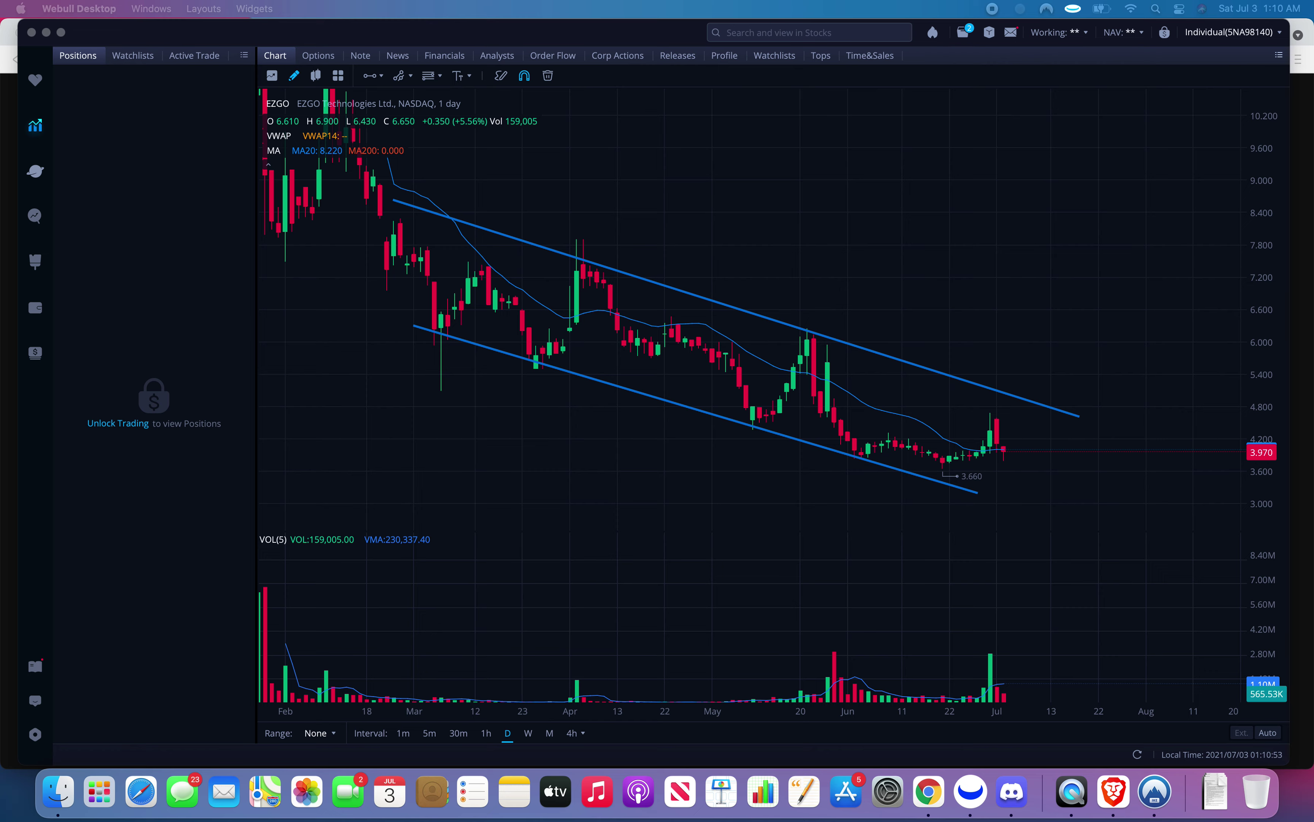
Open the BLIN (Bridgeline Dig) chart at the 1-minute interval and show the afternoon run-up together with the extended-hours session.
left_click(917, 200)
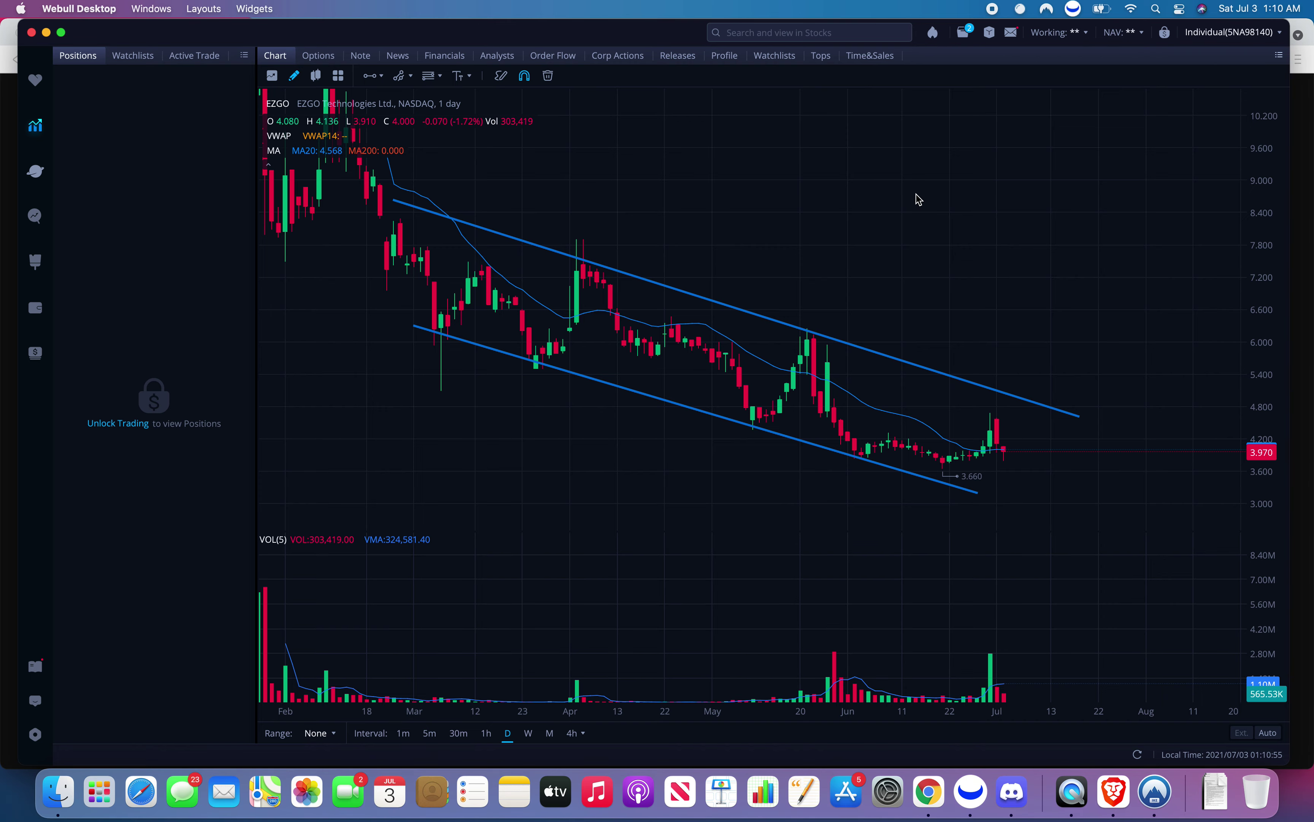
type("blin")
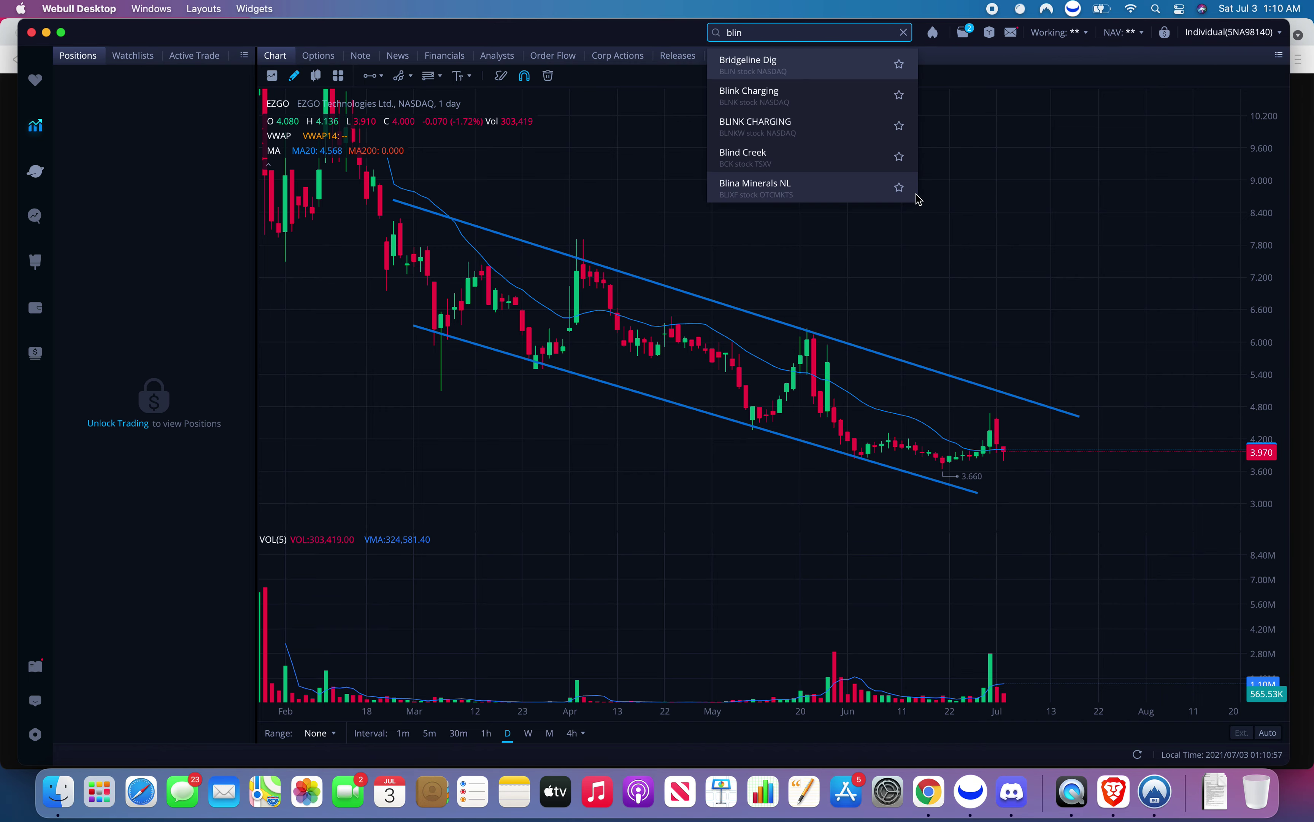
key("Return")
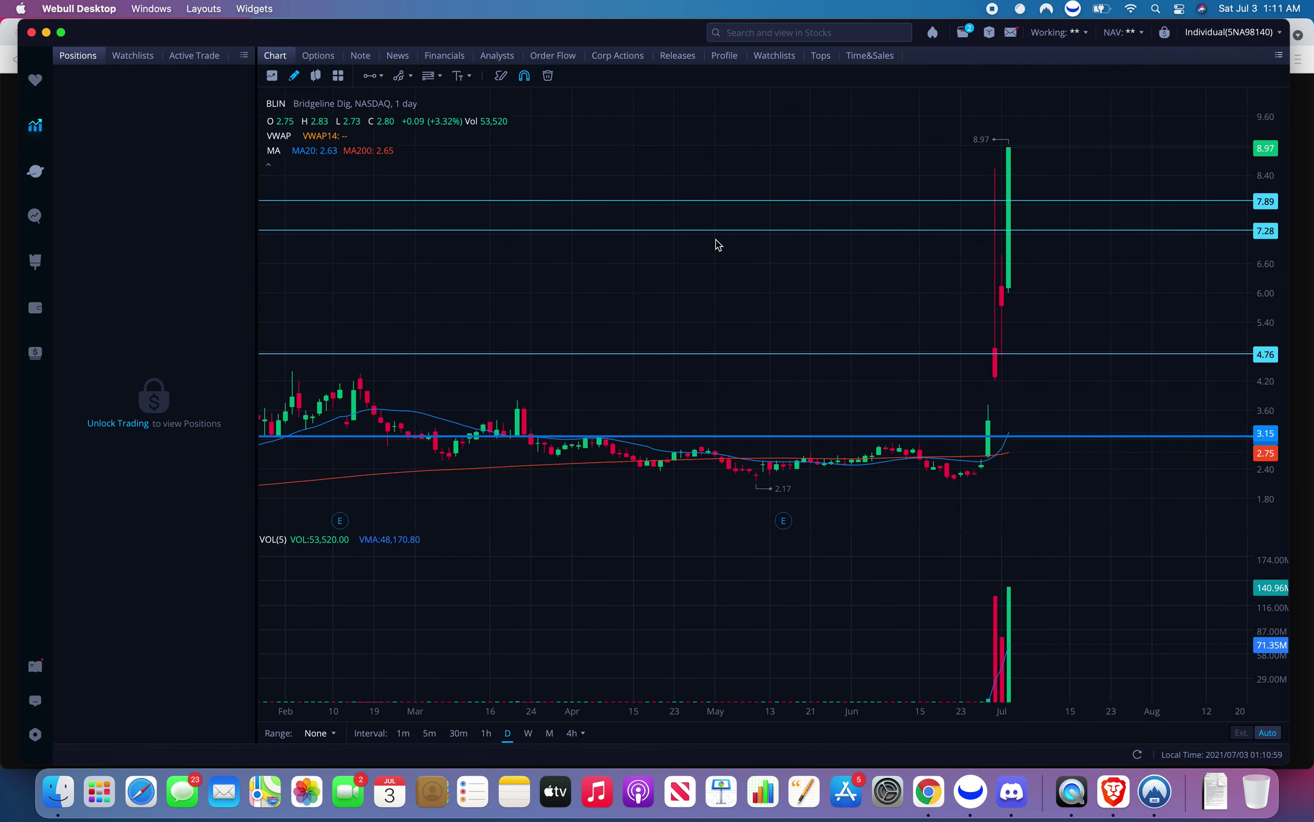
left_click(404, 734)
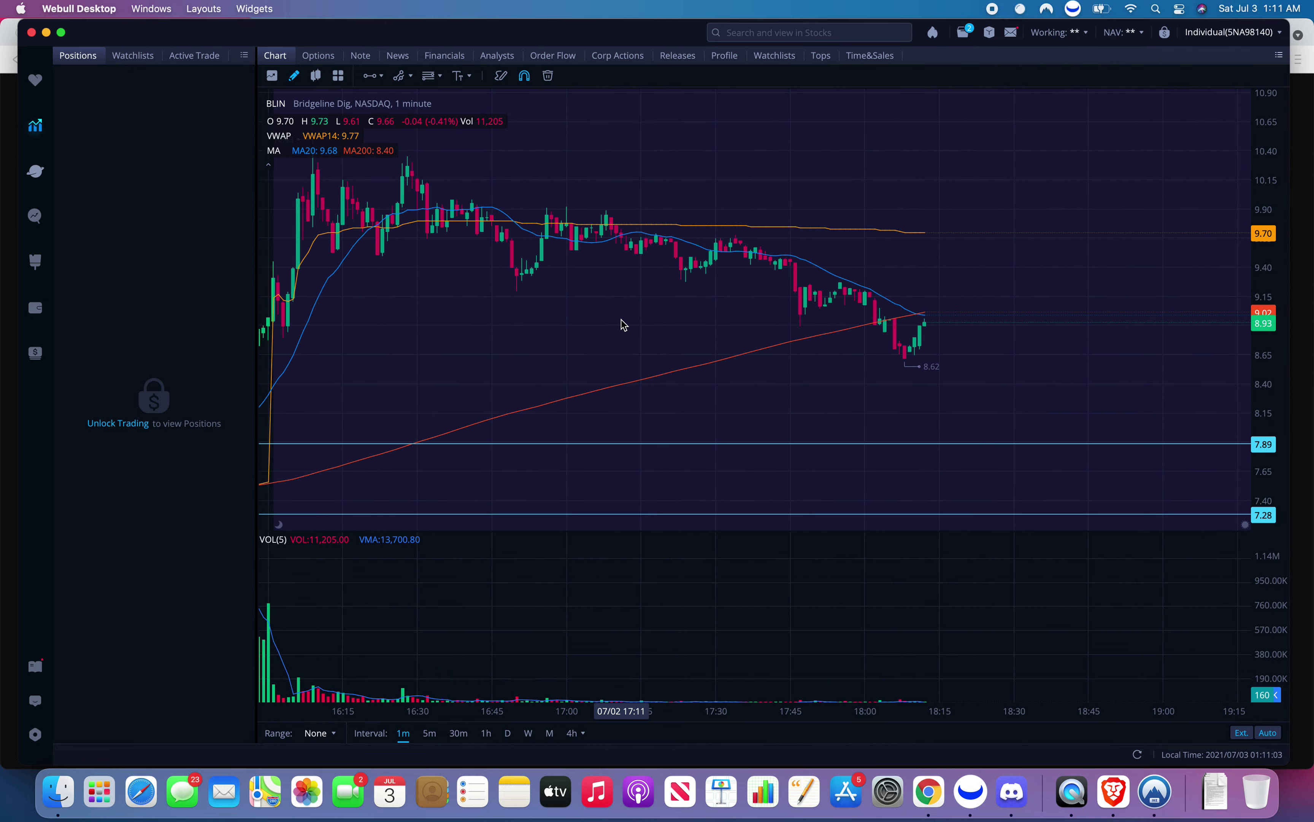
scroll(733, 308, "left", 10)
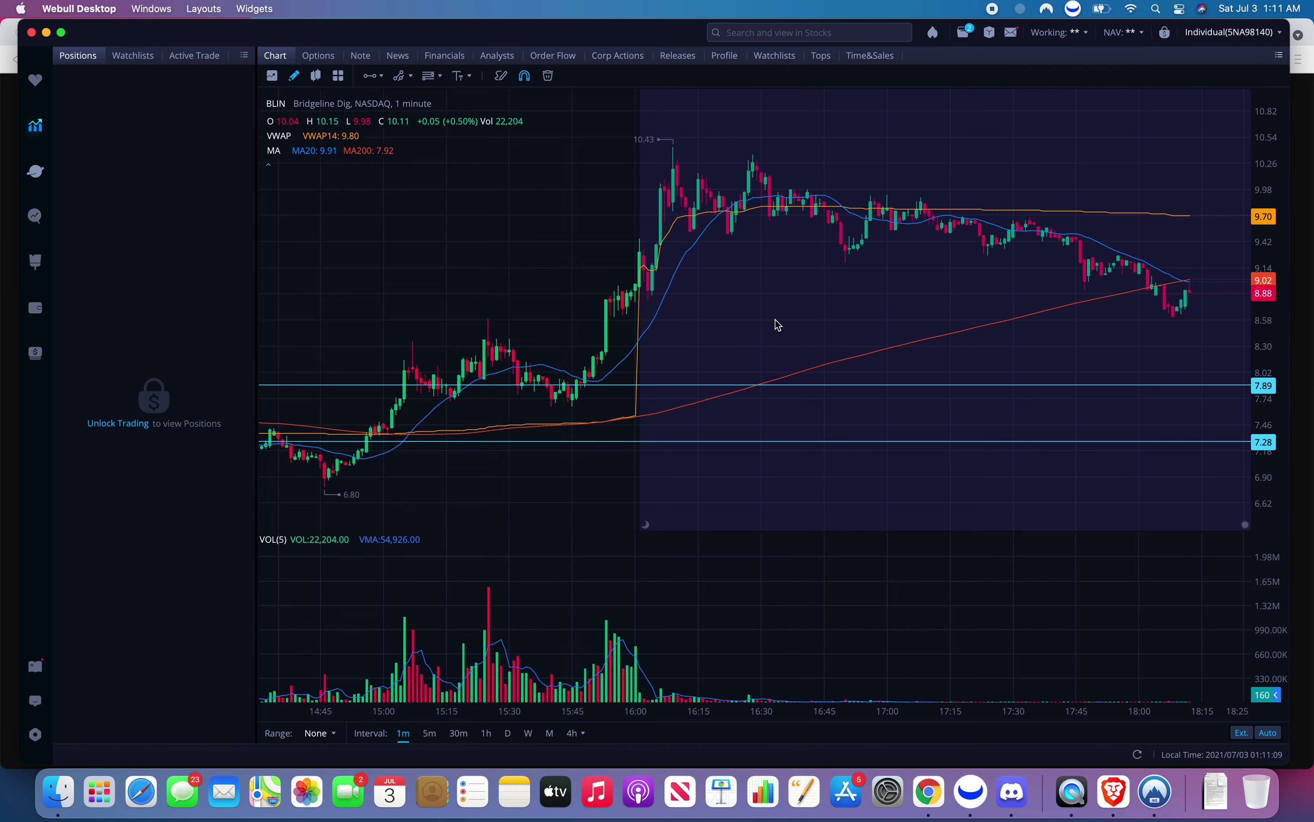
scroll(778, 323, "left", 5)
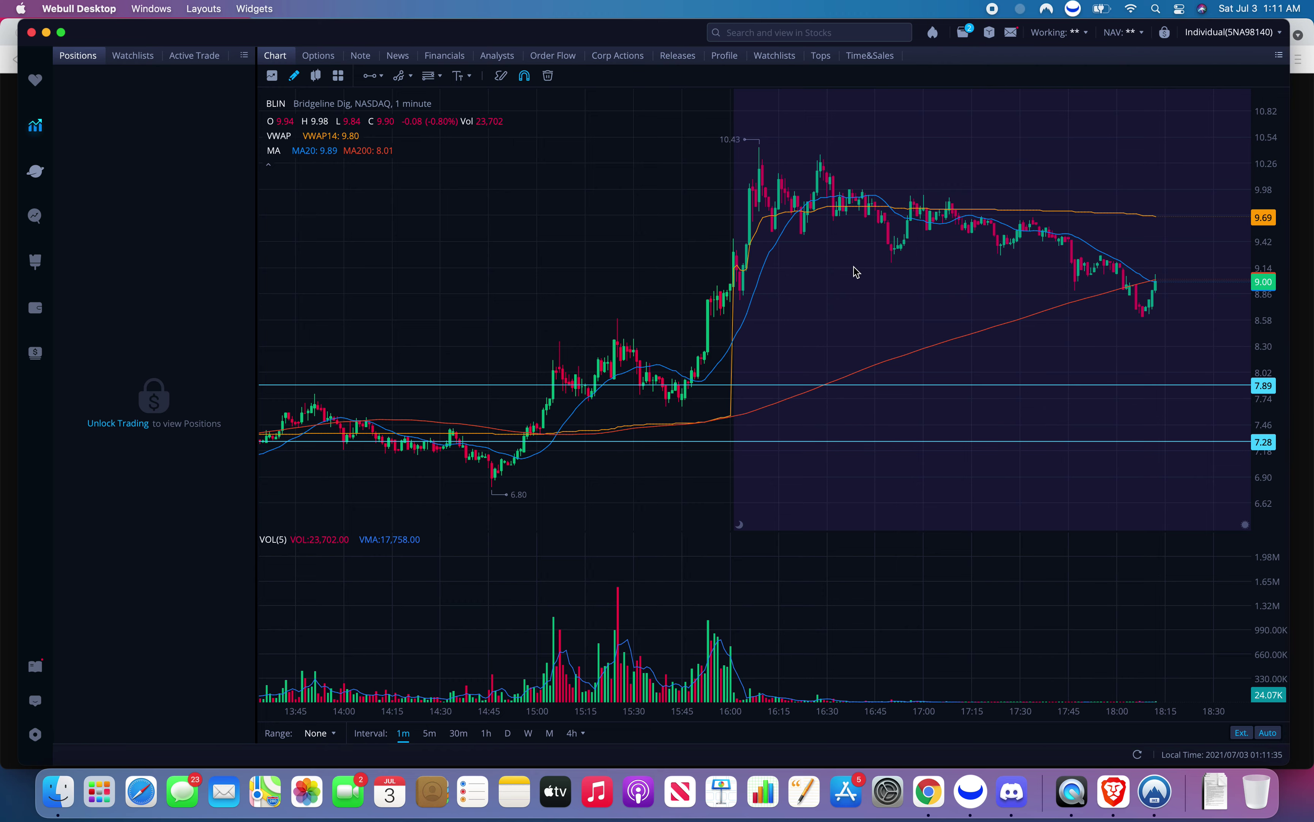
scroll(863, 270, "up", 2)
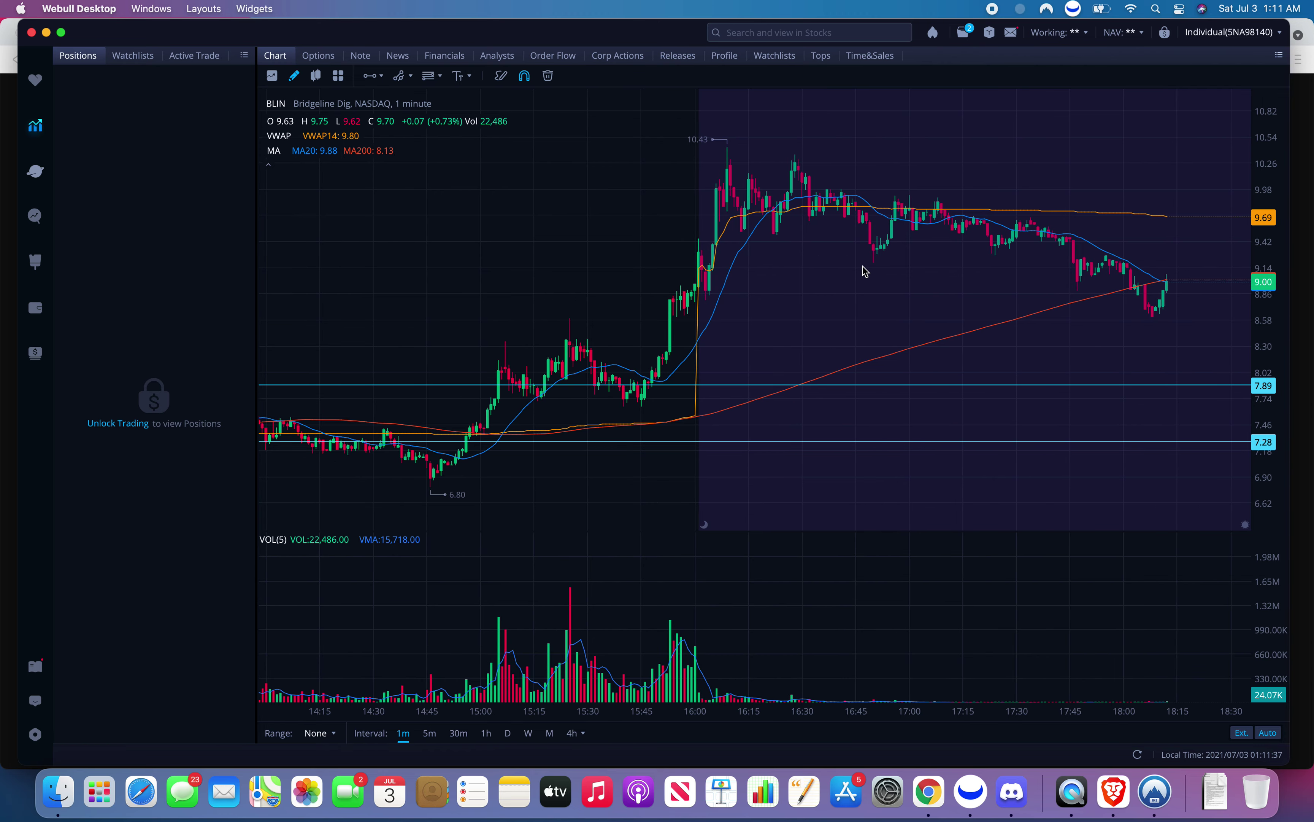
Return to the EZGO chart at the daily interval and fit the price scale around the descending channel.
type("ezgo")
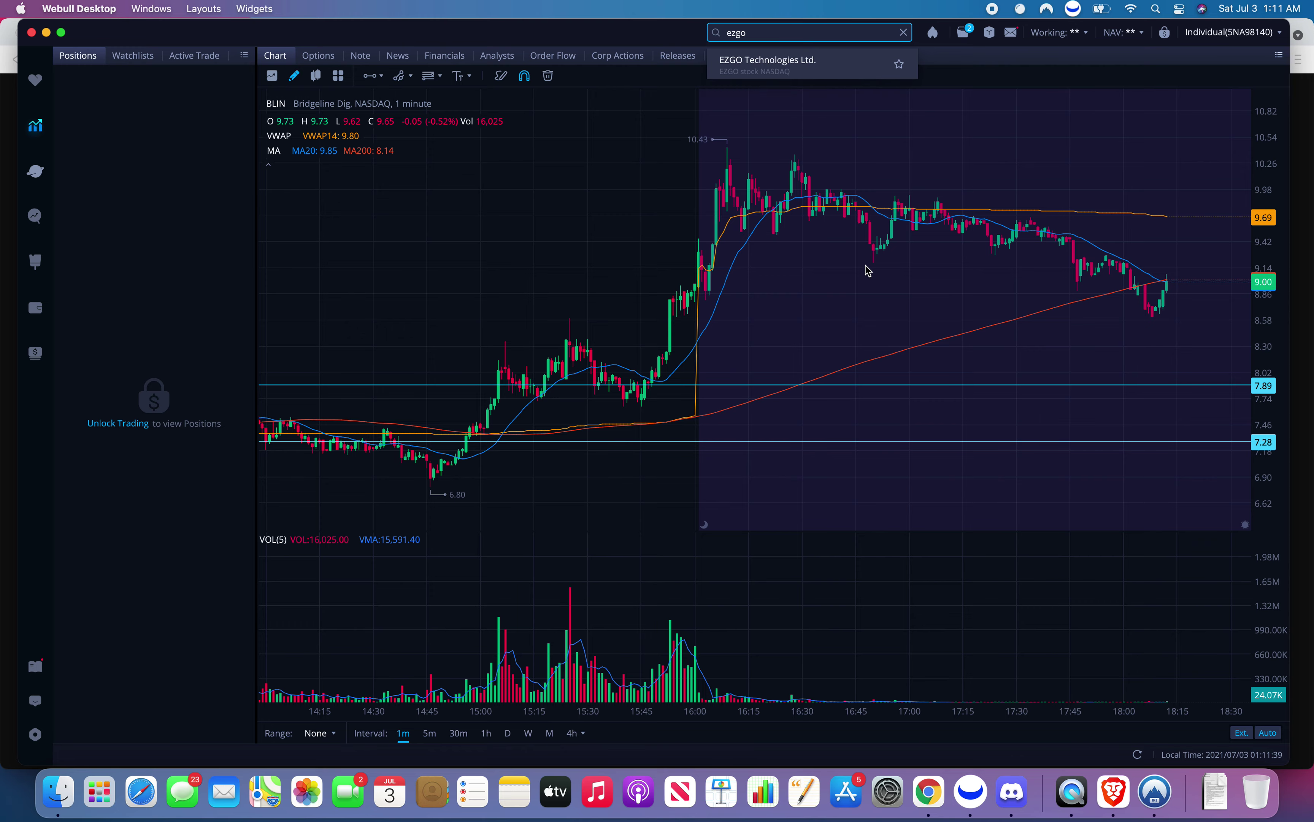
key("Return")
left_click(508, 733)
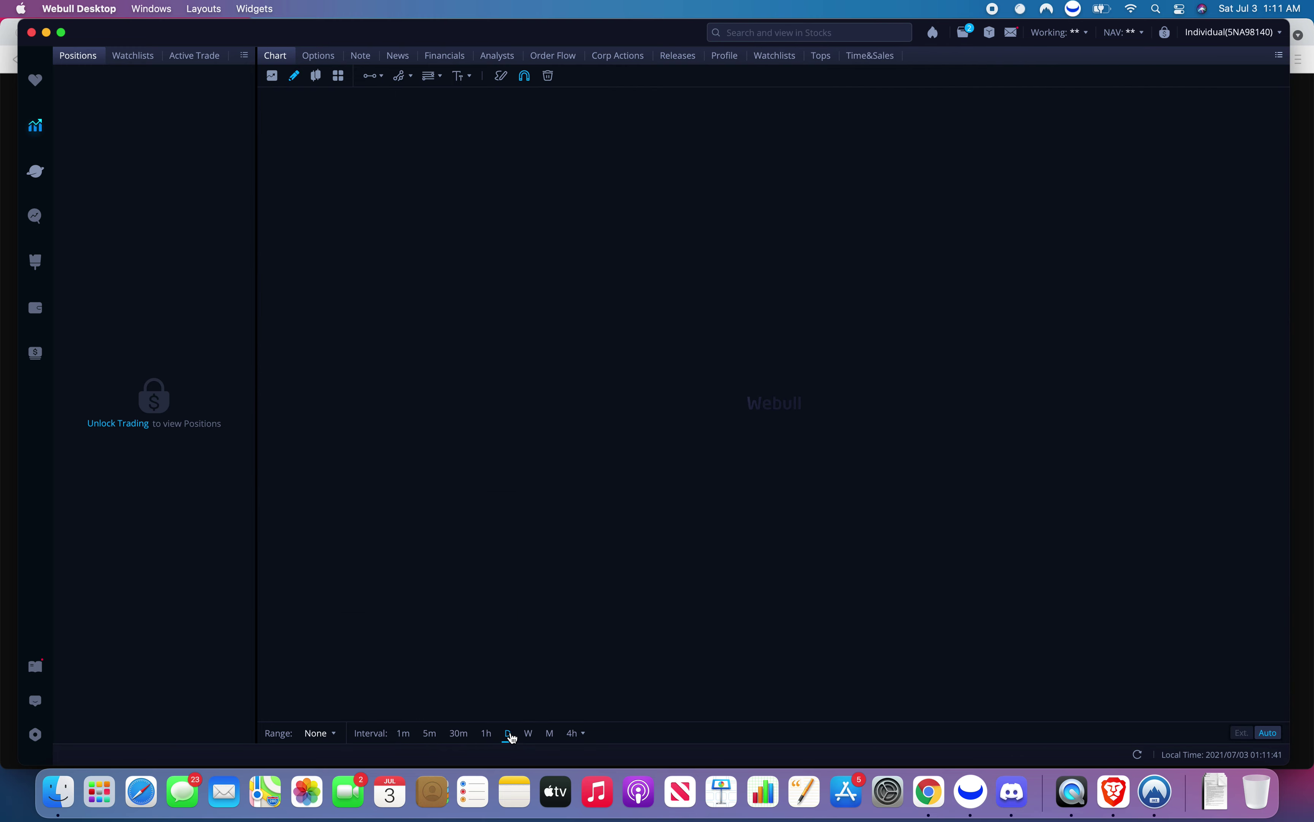
left_click_drag(662, 375, 891, 375)
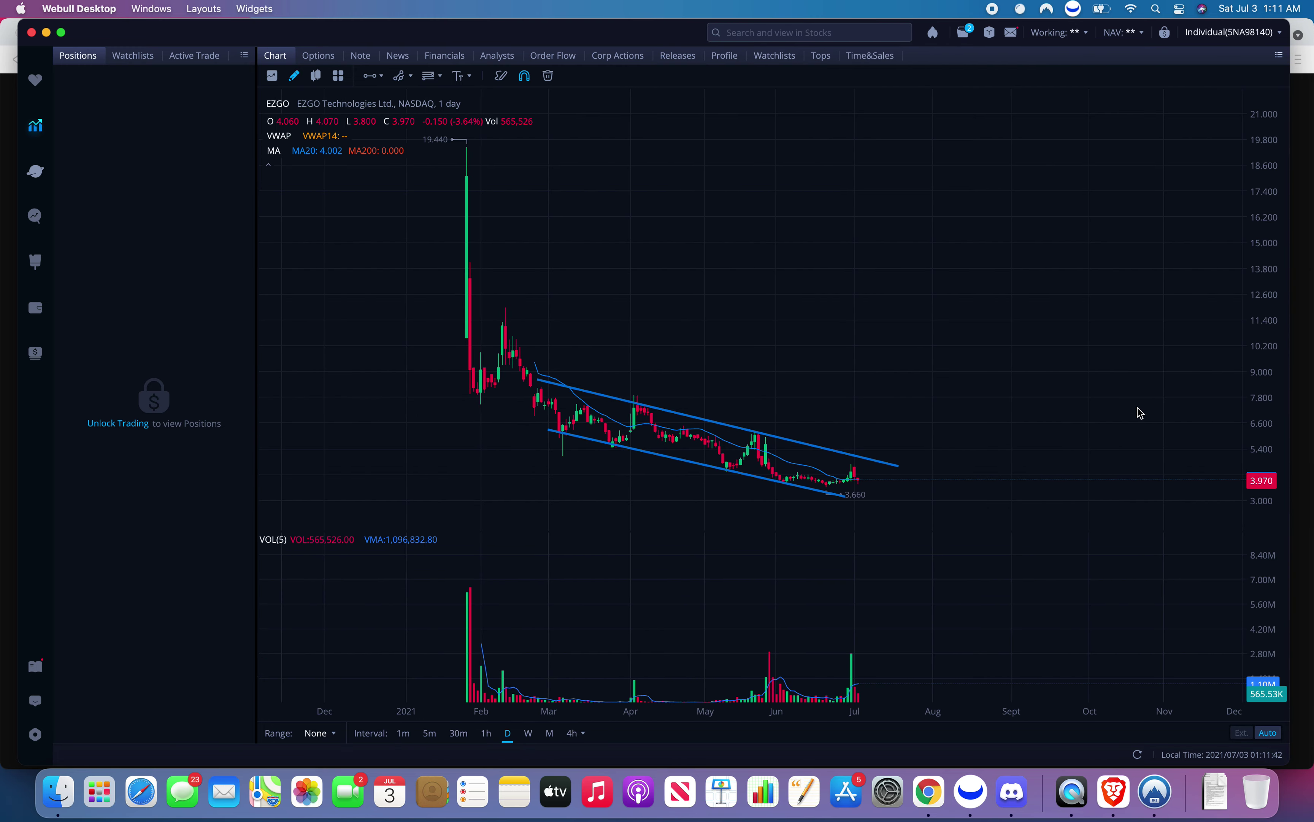
left_click_drag(1042, 350, 1065, 285)
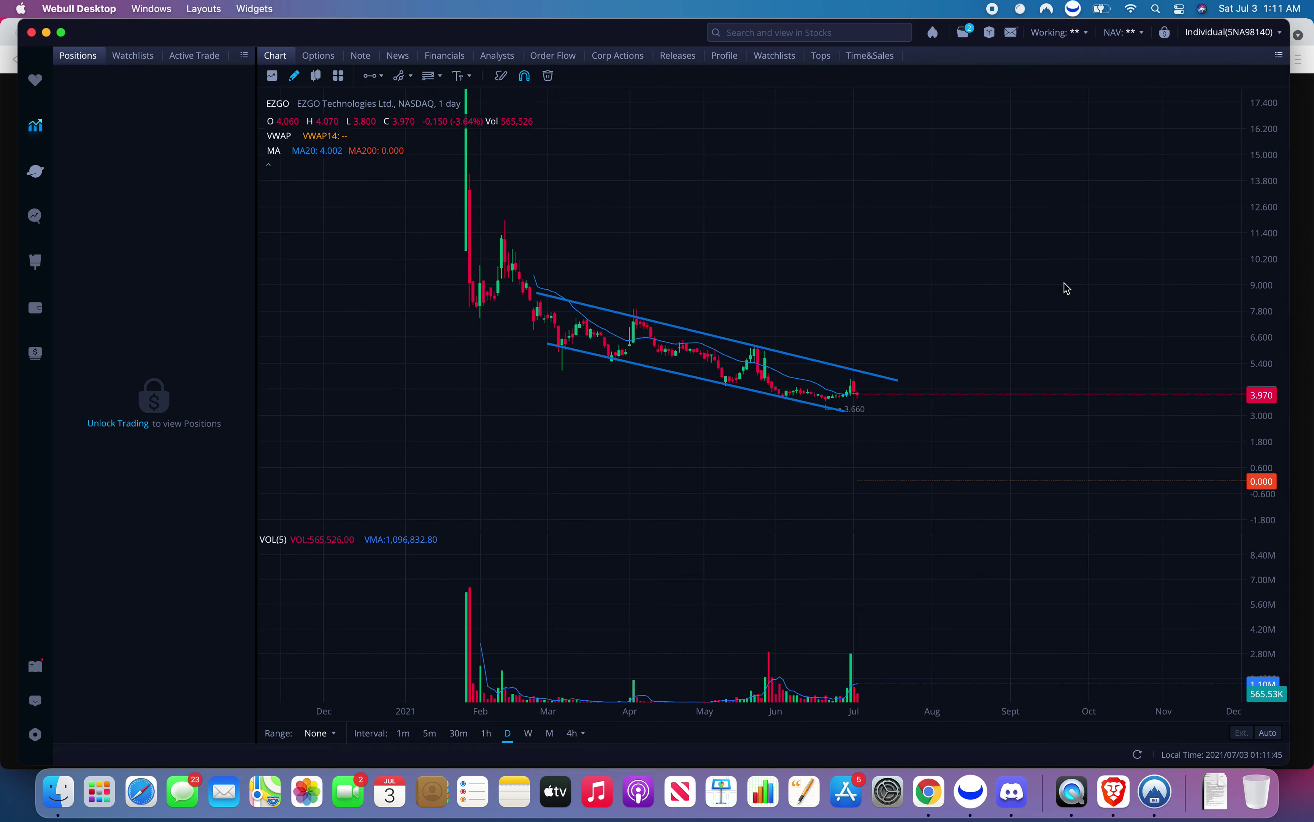
left_click_drag(1251, 342, 1311, 524)
scroll(836, 247, "up", 3)
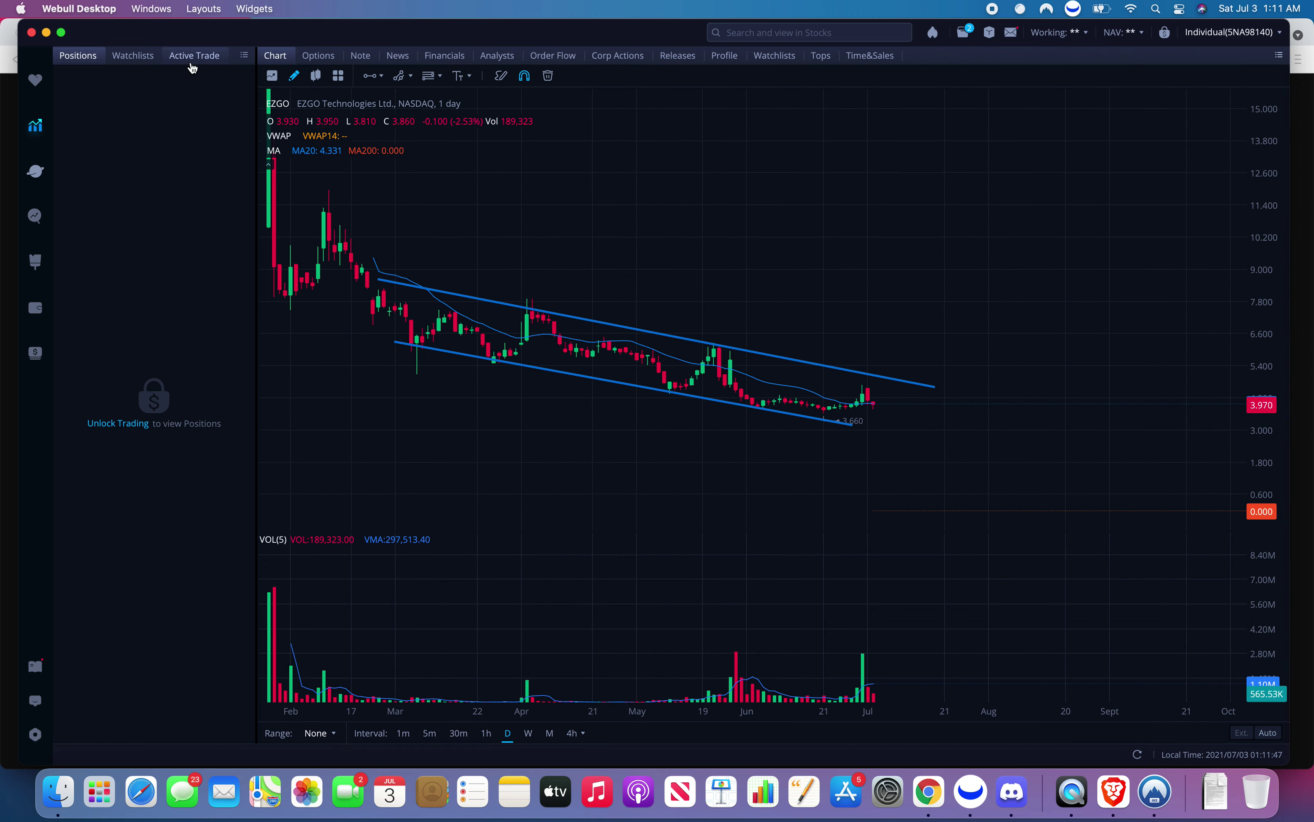
Open the chart settings, reset them to the defaults, and apply the change.
left_click(272, 75)
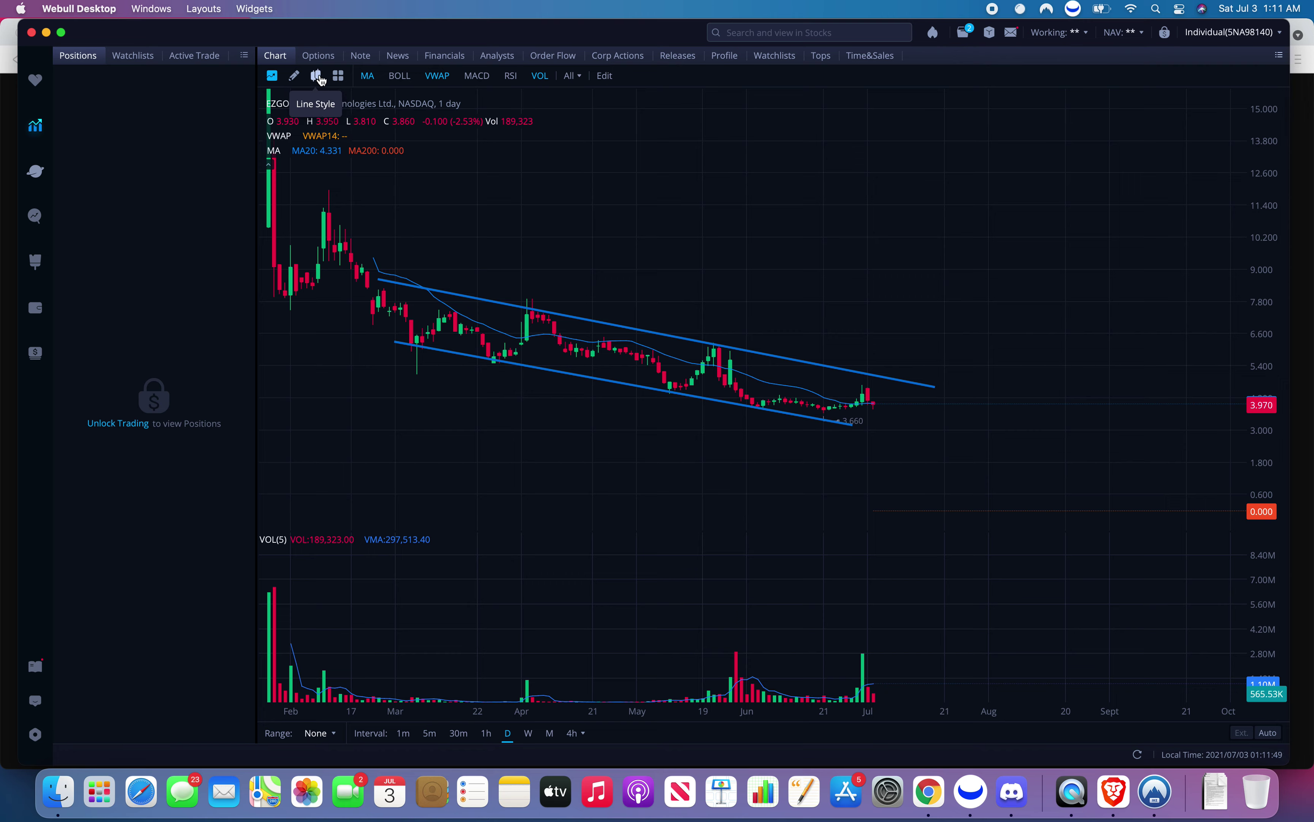
right_click(686, 244)
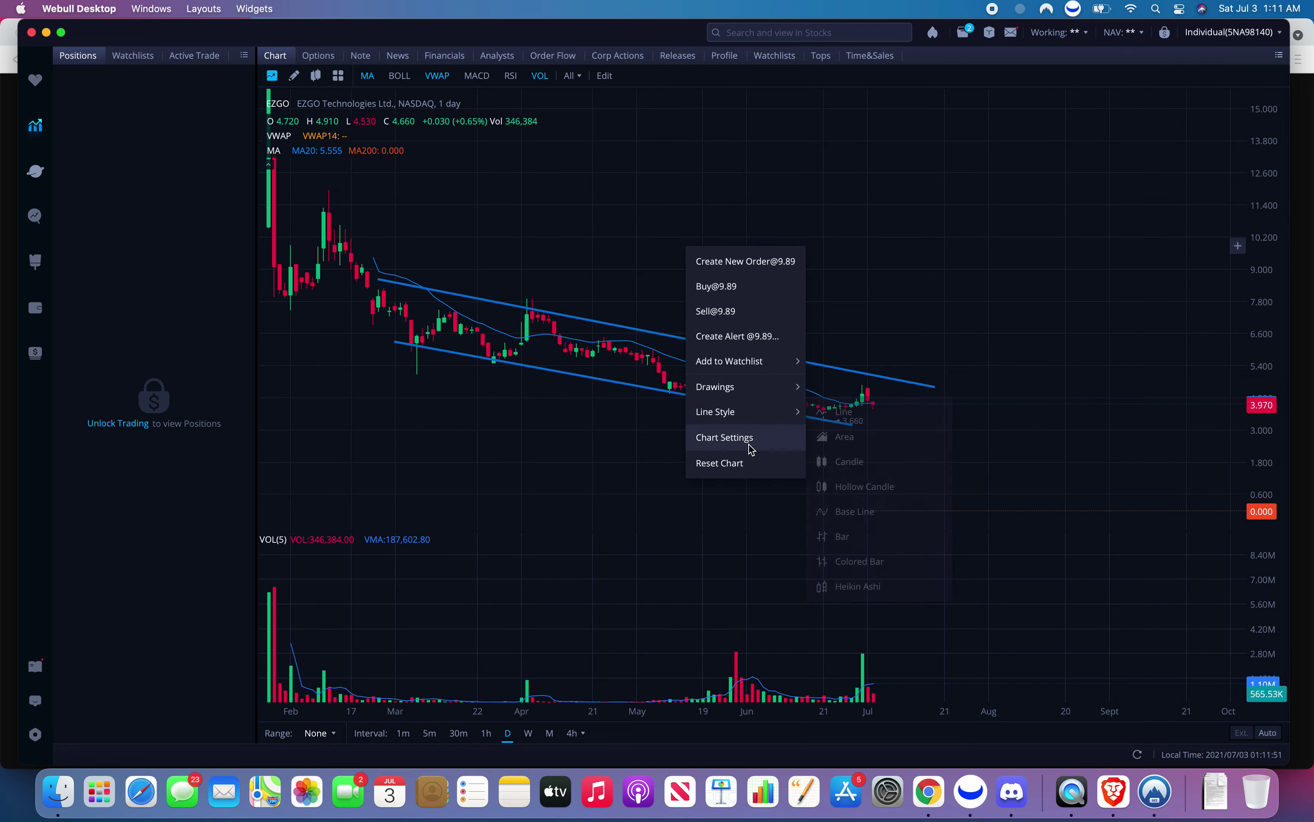
left_click(760, 438)
left_click(601, 223)
left_click(553, 218)
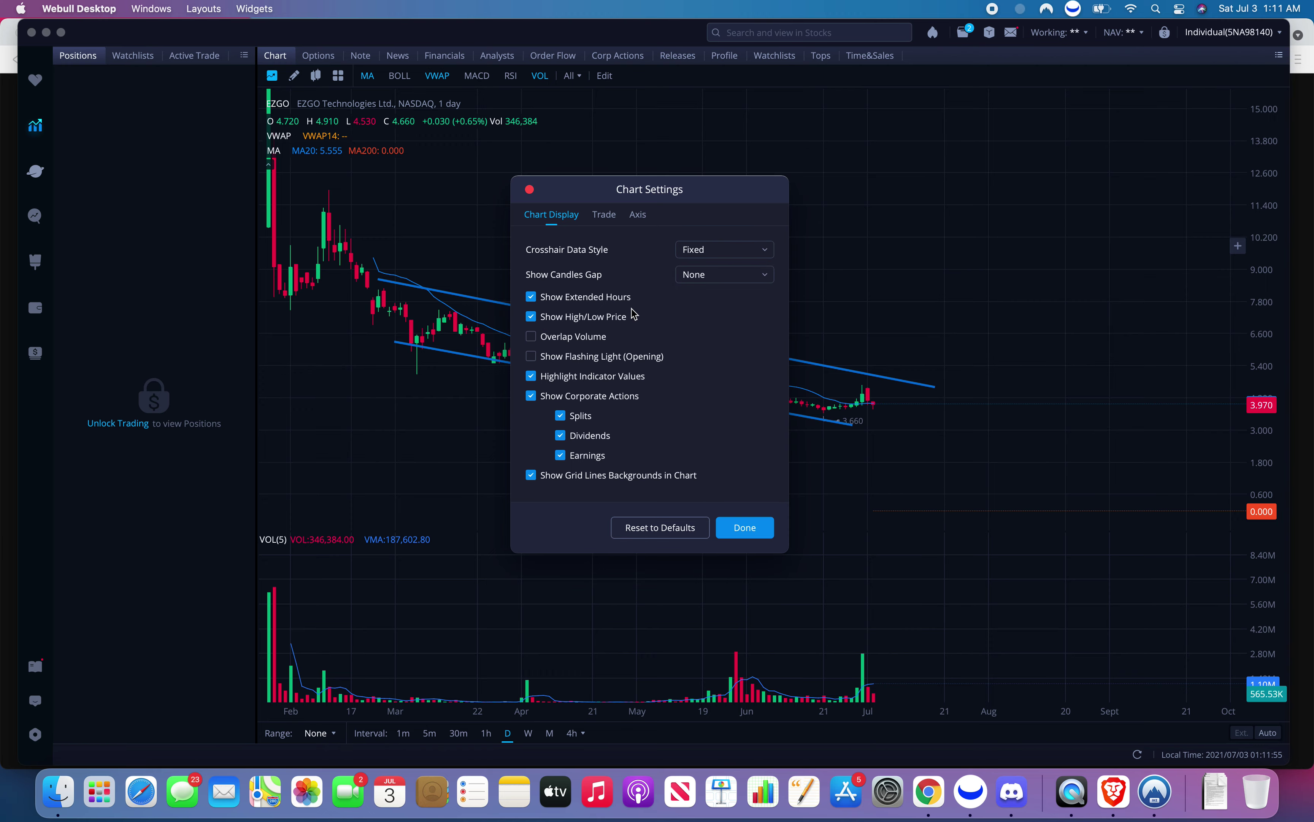
left_click(631, 529)
left_click(720, 532)
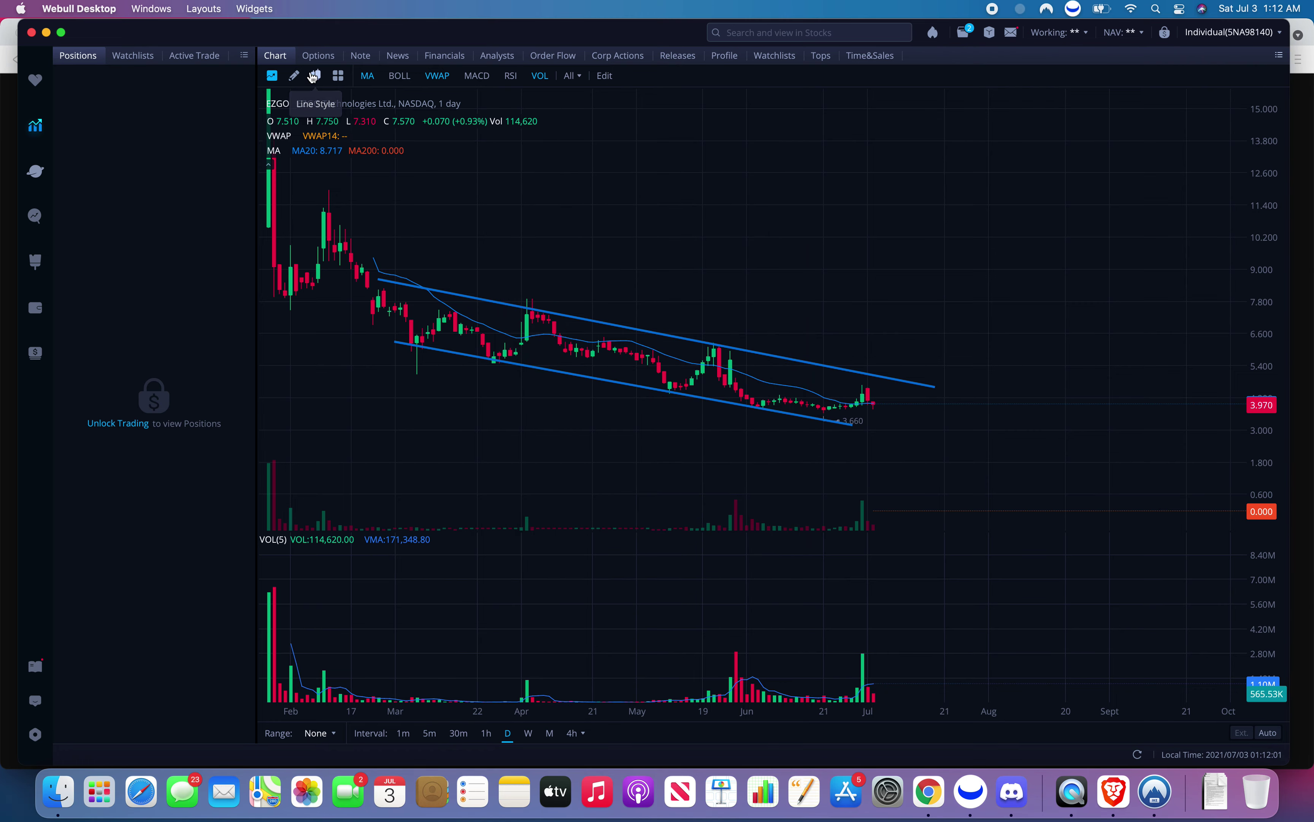
Display the EZGO prices in the Line style, and return the chart to the Candle style.
left_click(373, 80)
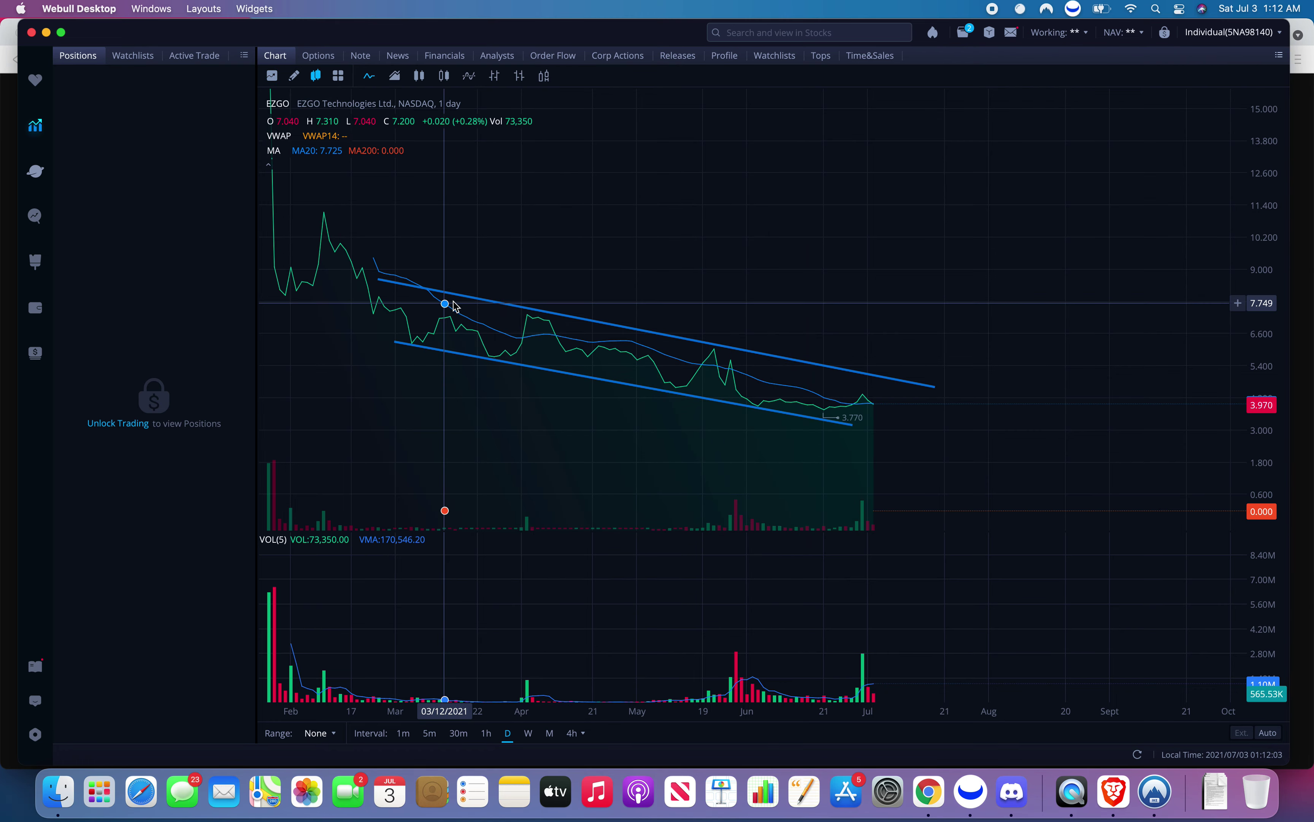
scroll(584, 232, "left", 2)
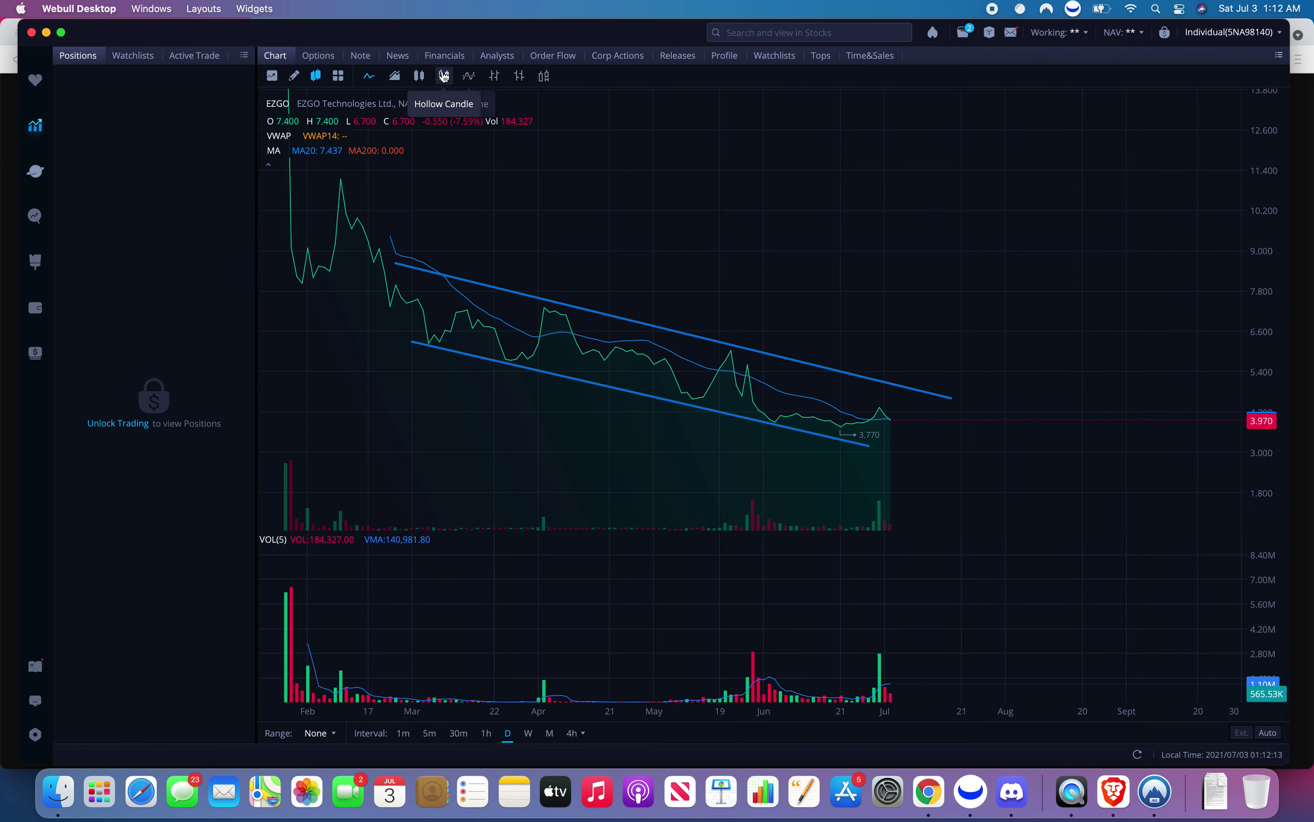
left_click(423, 78)
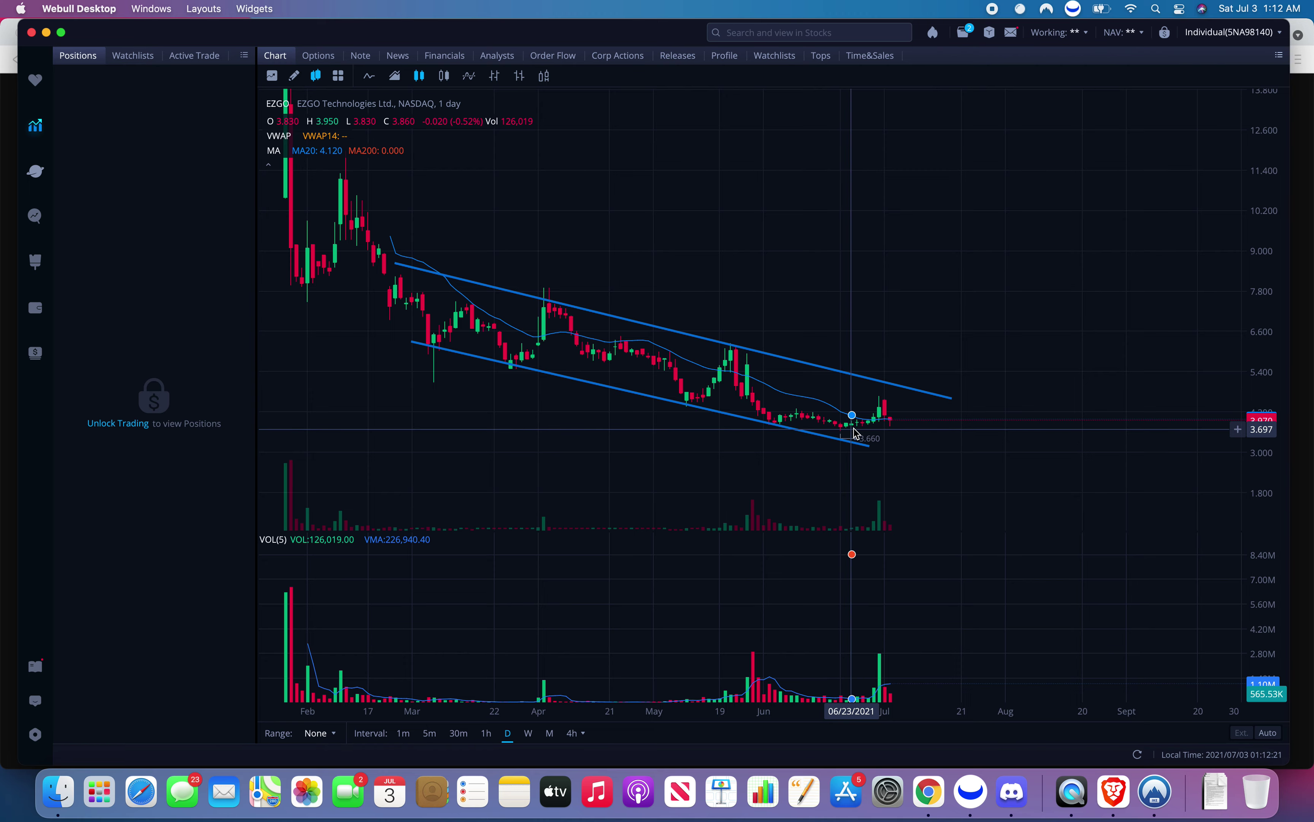
scroll(810, 293, "up", 5)
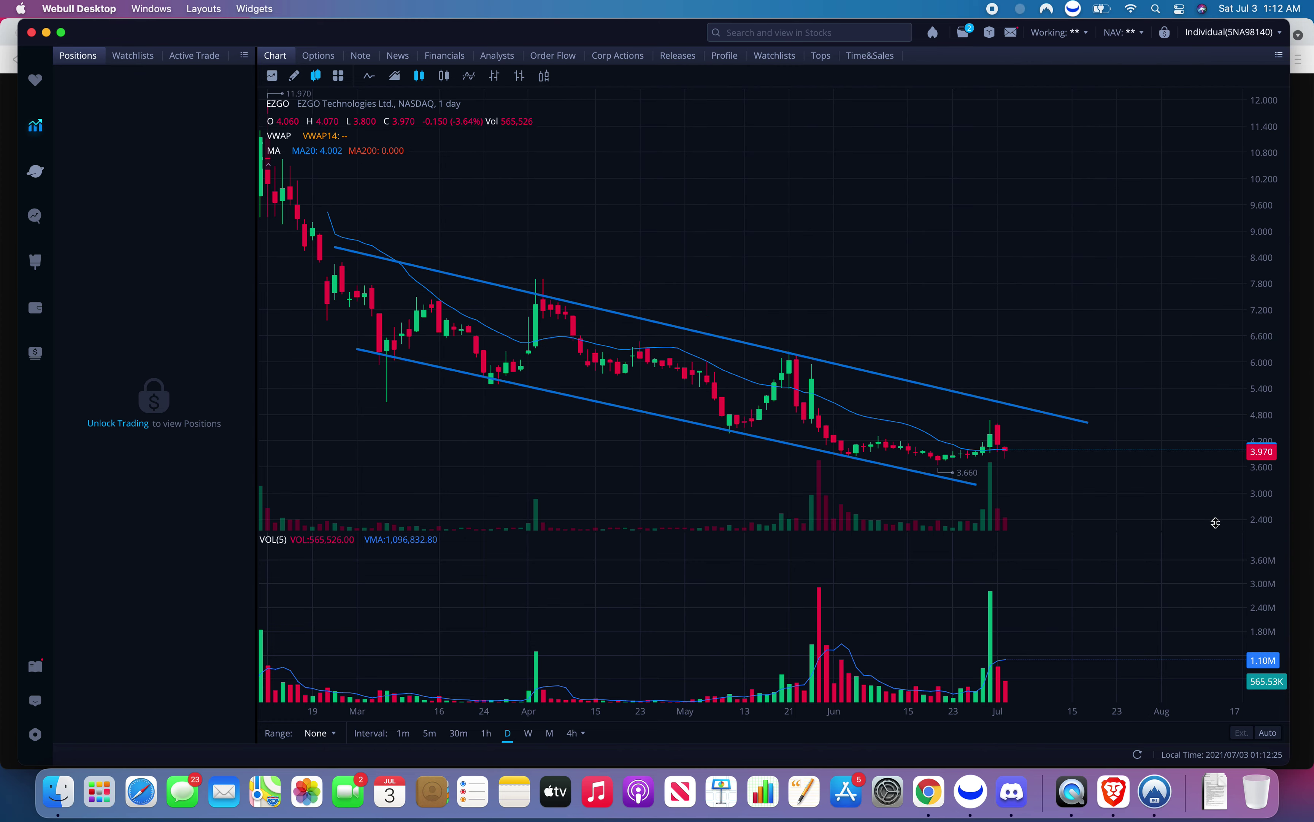
scroll(1122, 350, "up", 2)
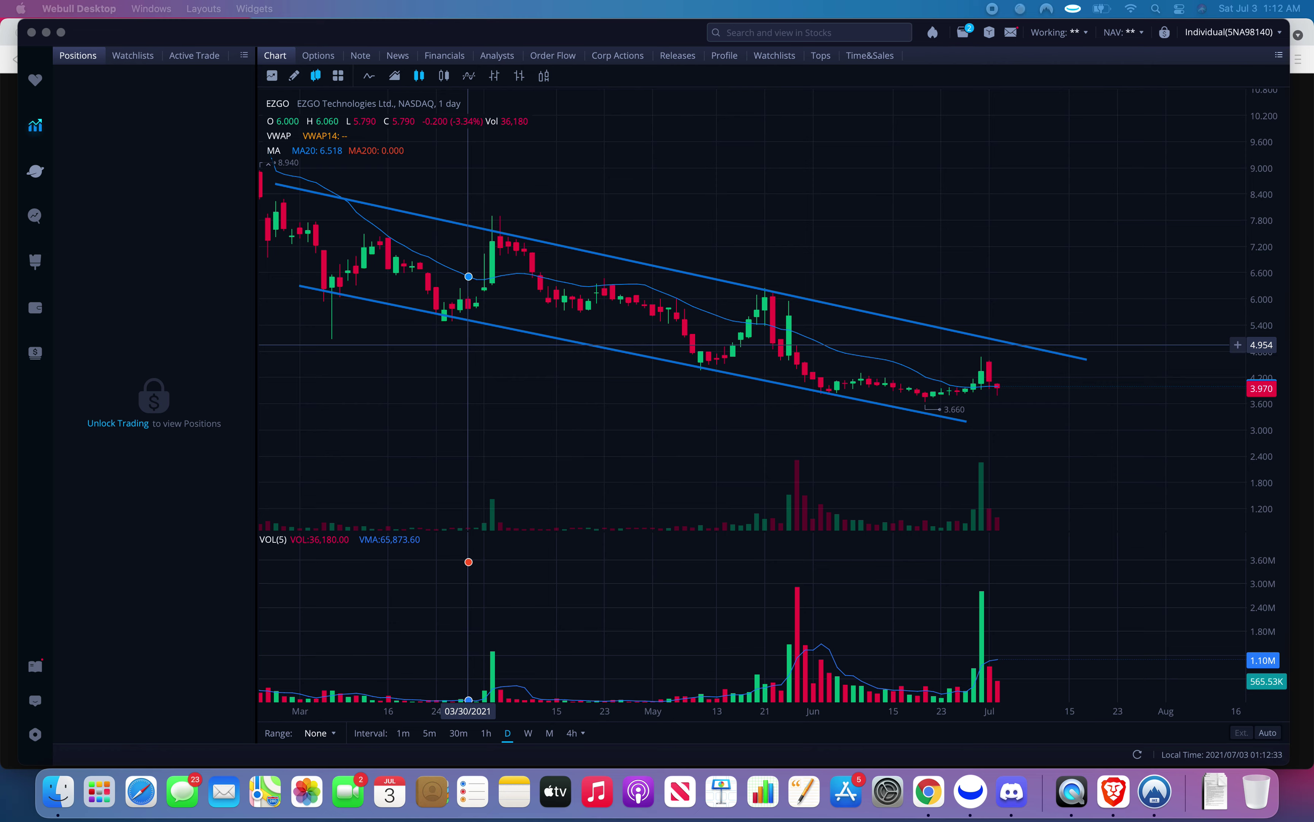
left_click(847, 246)
scroll(868, 251, "left", 3)
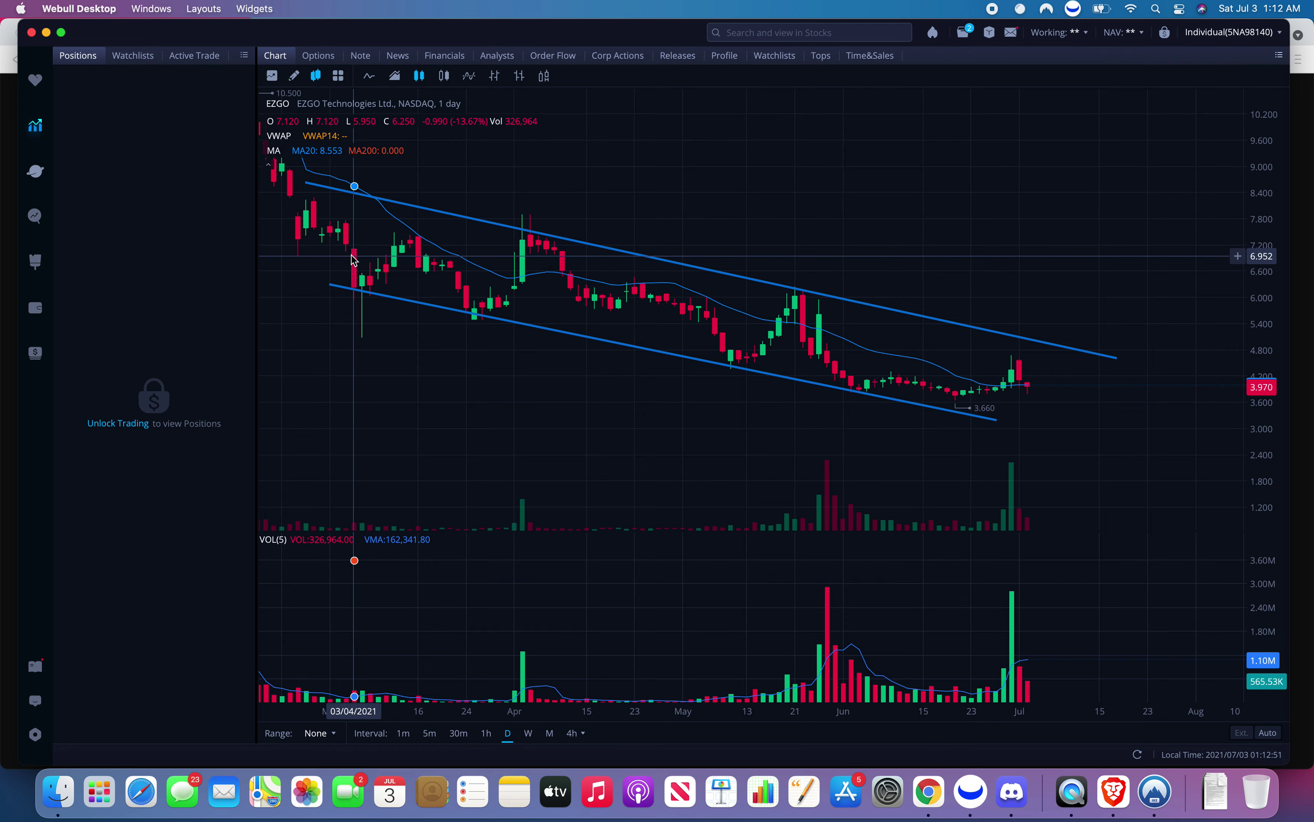
Turn off the VOL, VWAP and MA indicators on the EZGO daily chart, leaving the candles and trendlines.
right_click(373, 271)
left_click(367, 267)
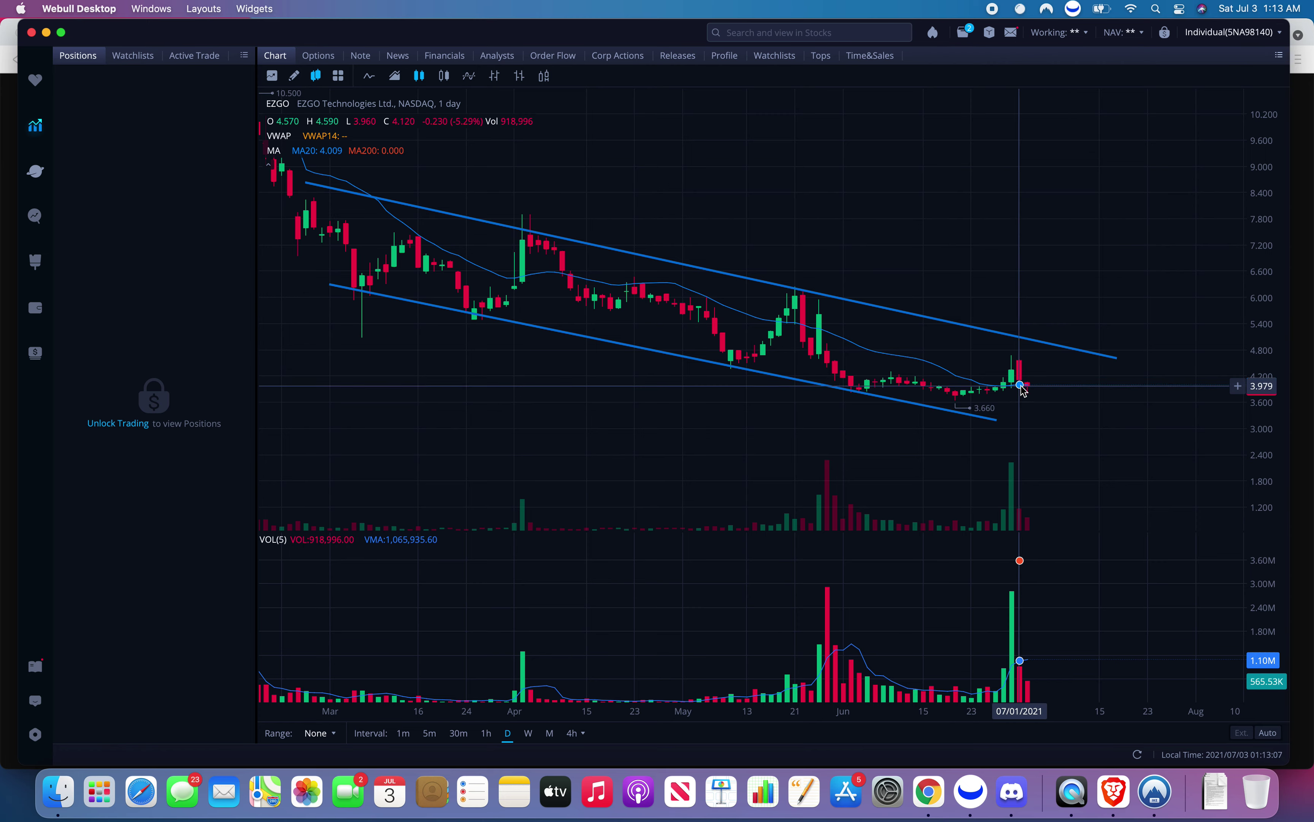
scroll(1014, 389, "right", 2)
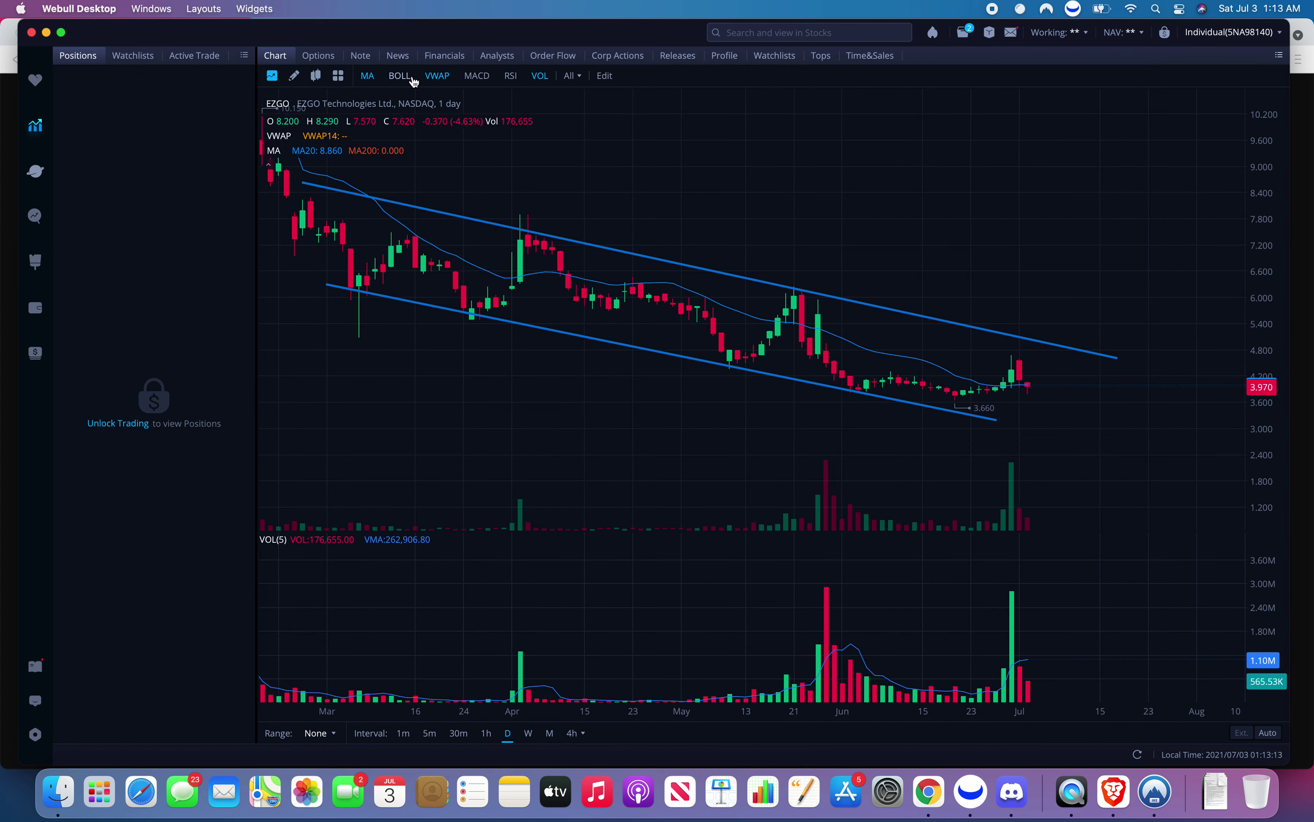
left_click(532, 80)
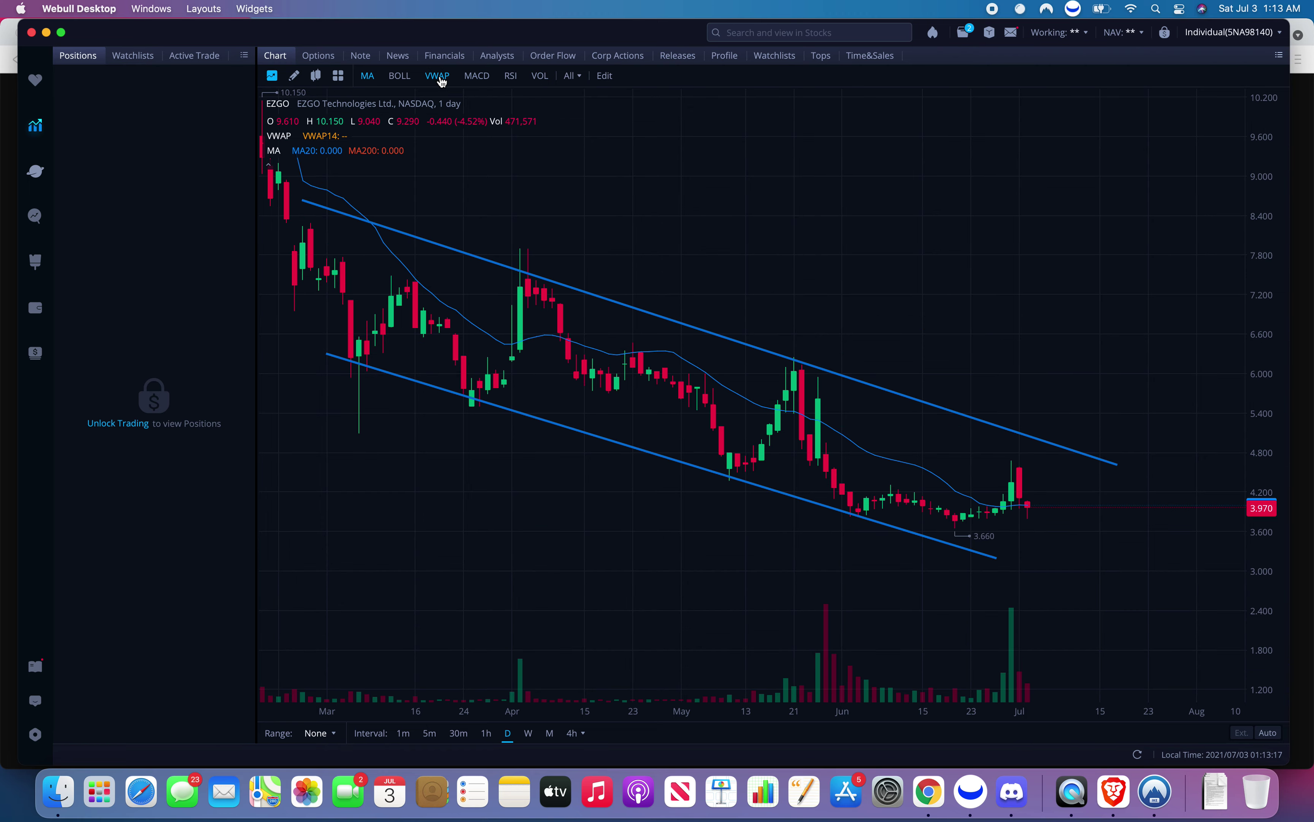
left_click(367, 75)
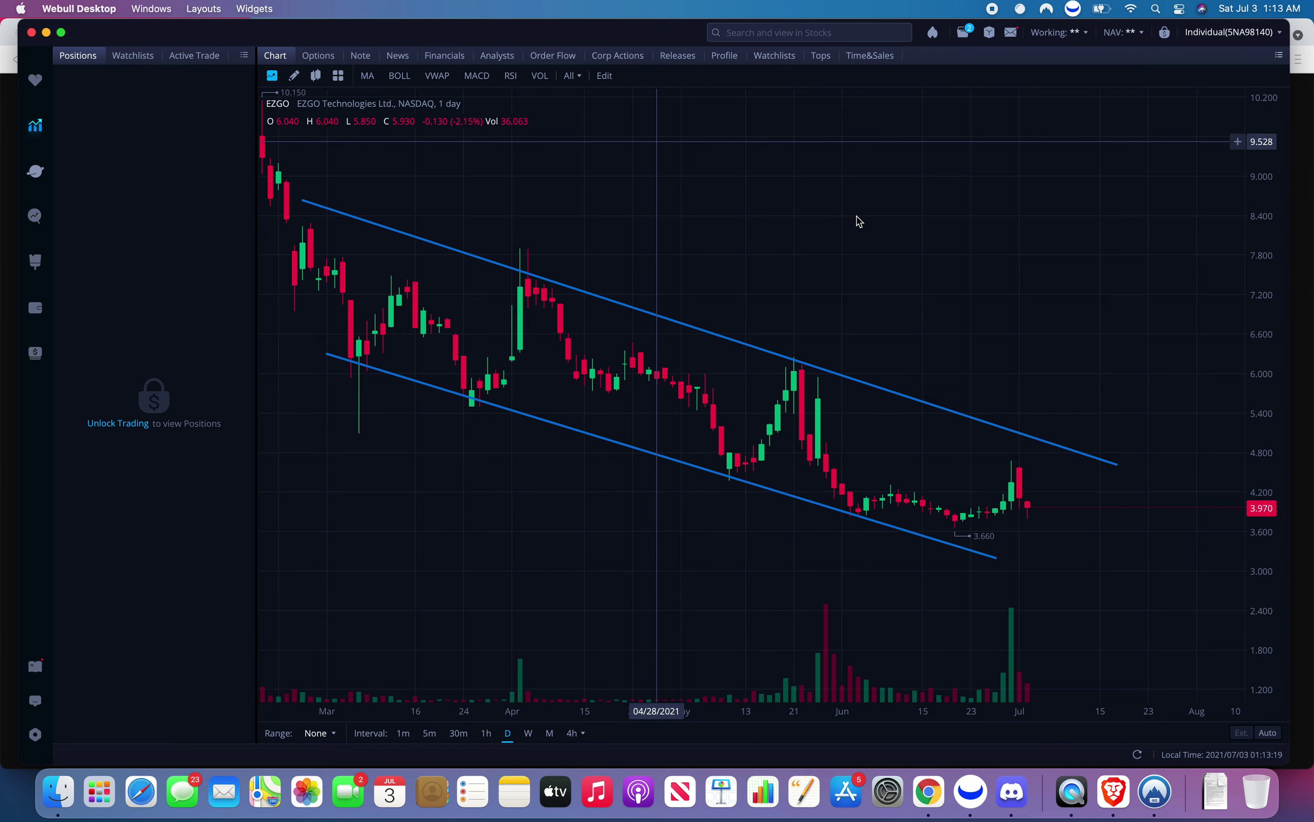
scroll(883, 246, "left", 2)
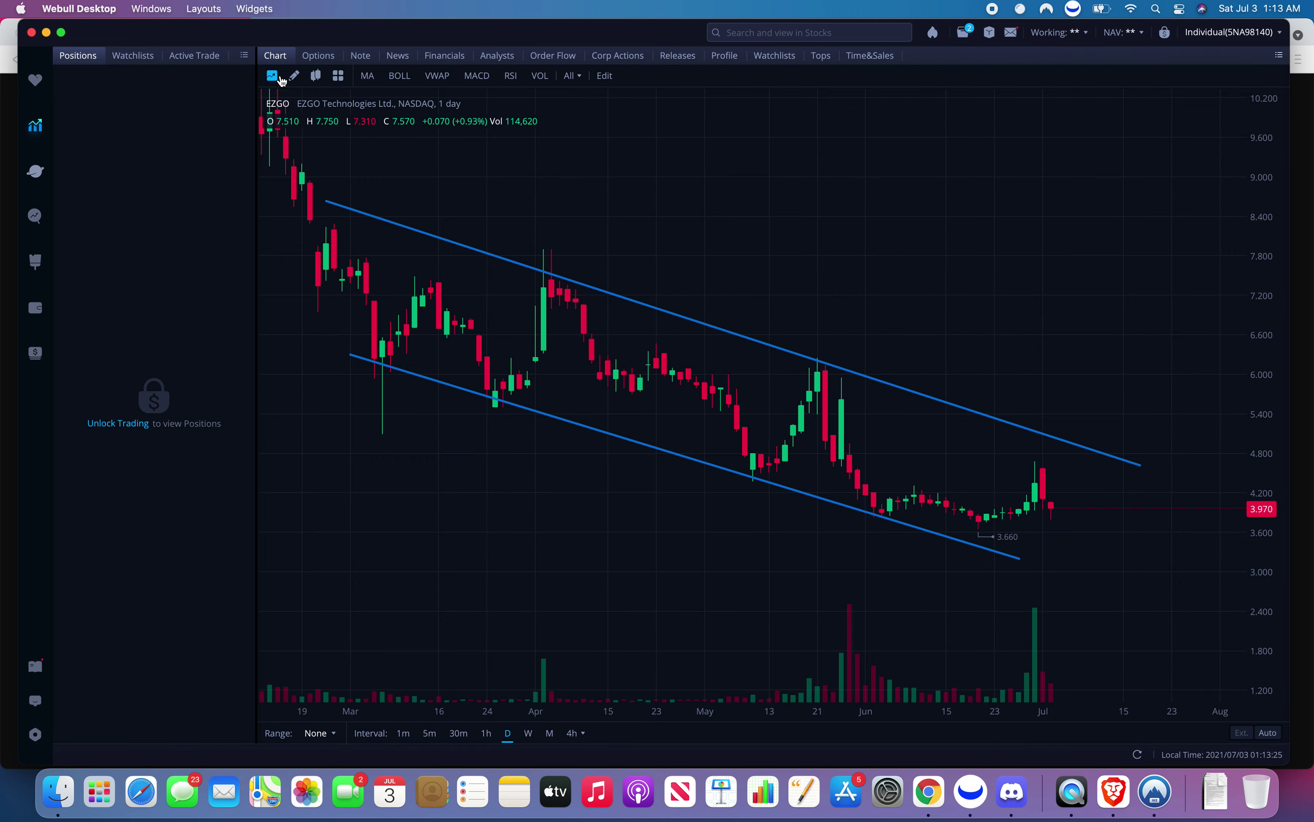
mouse_move(726, 338)
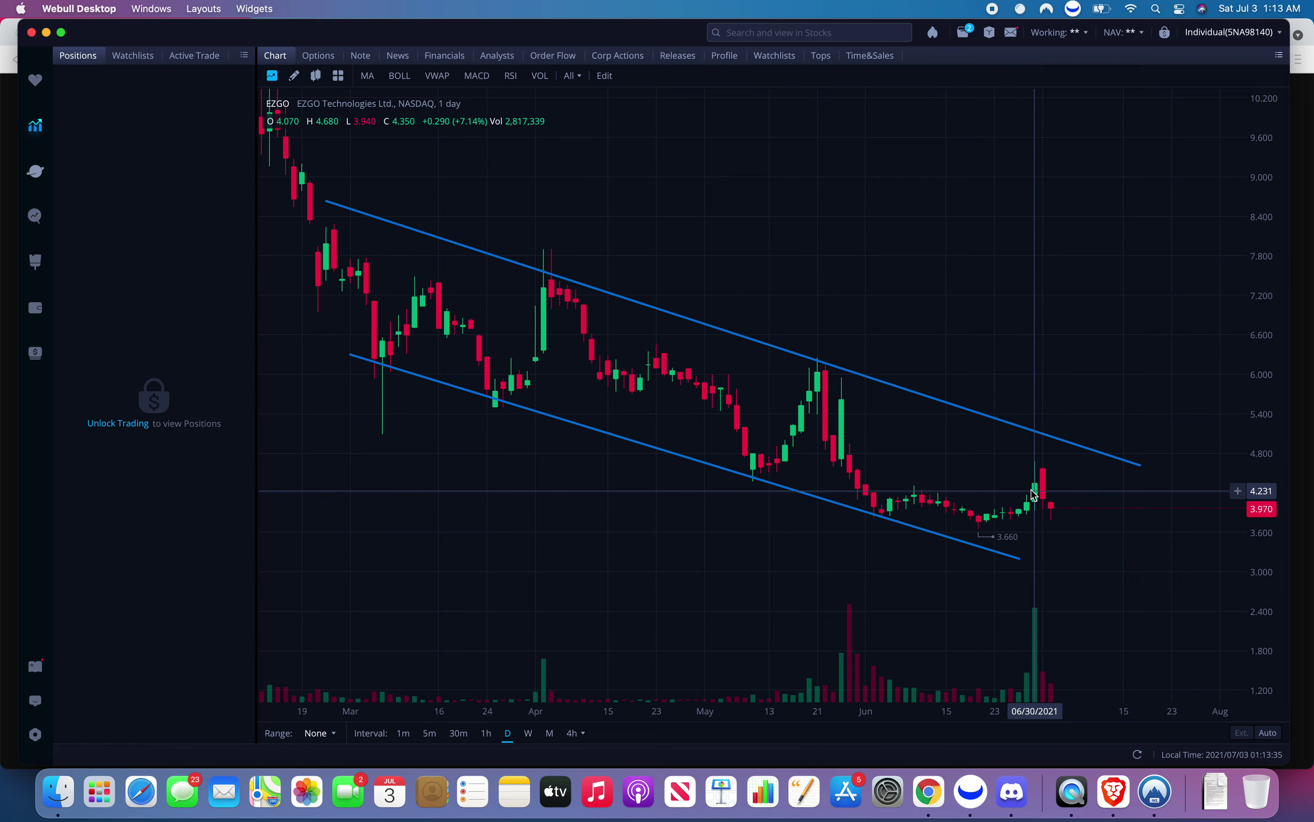
scroll(1035, 495, "down", 2)
scroll(1004, 489, "down", 2)
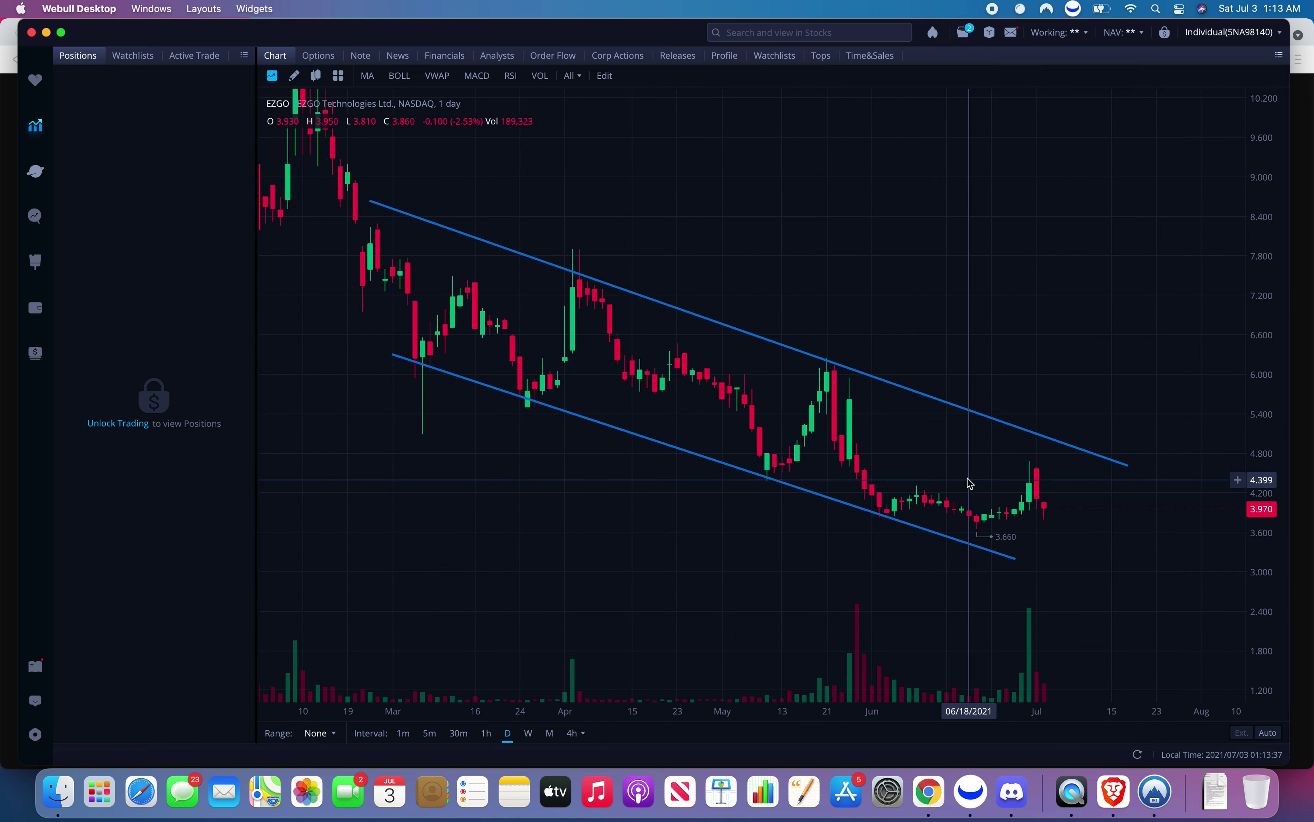
scroll(970, 483, "up", 1)
scroll(971, 489, "up", 2)
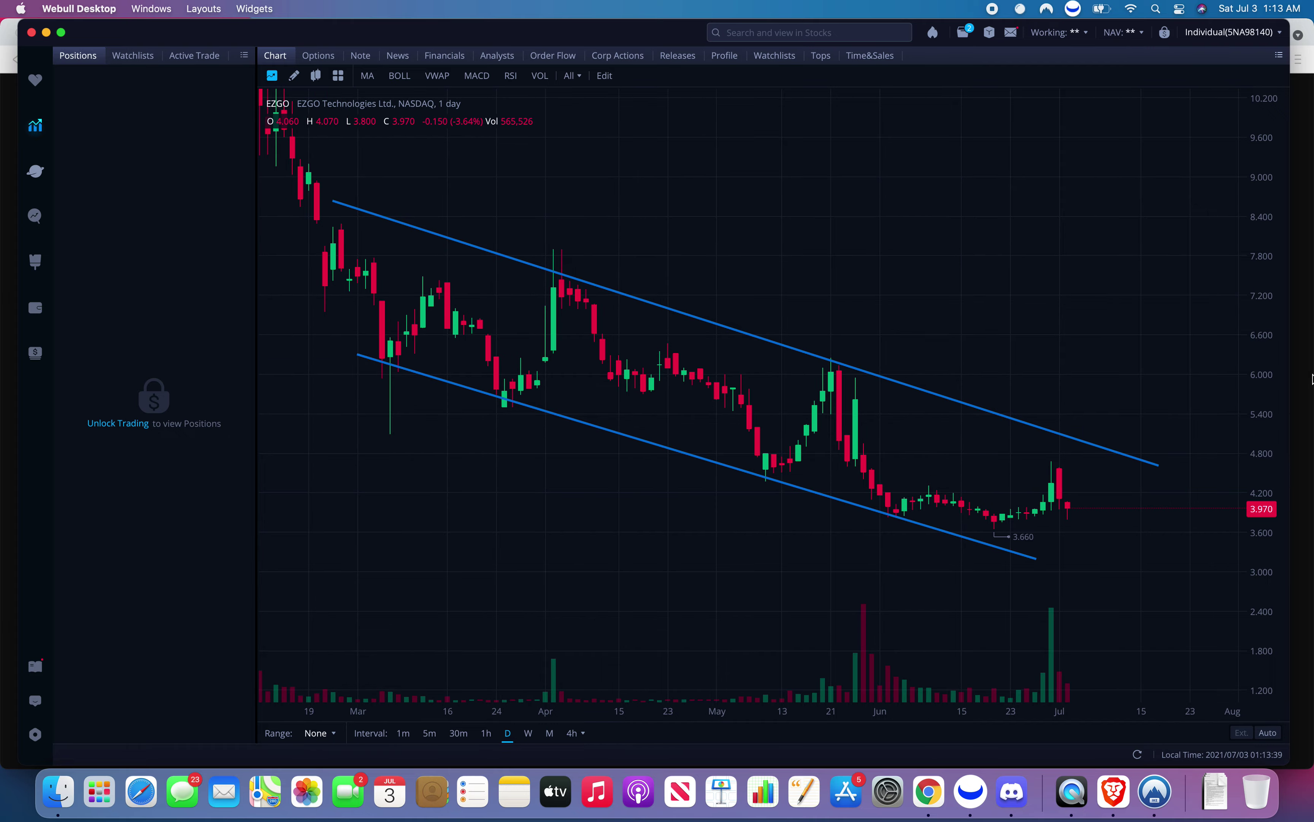
Switch to the Brave browser, open finviz.com in a new tab, and show the EZGO quote page with its daily chart.
key("super+Tab")
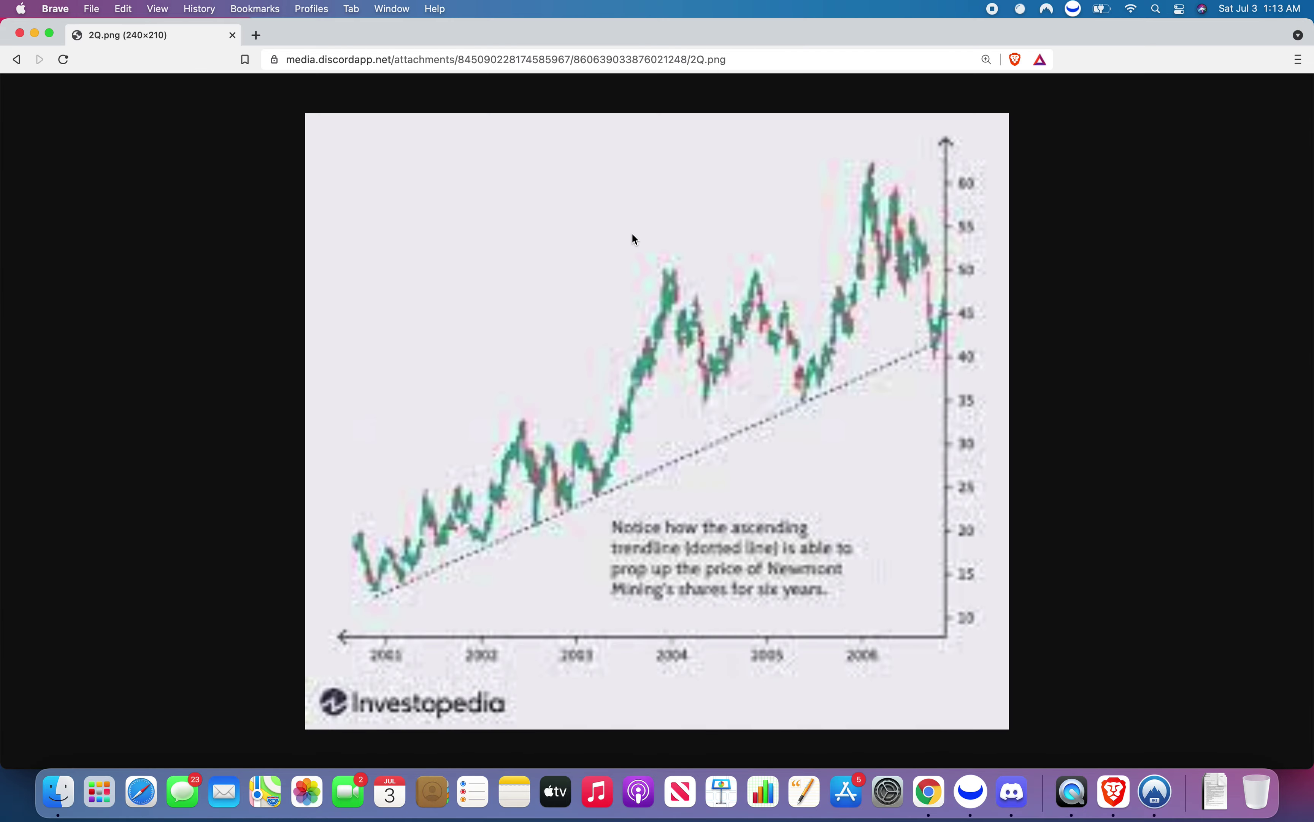
key("super+t")
type("finvi")
key("Return")
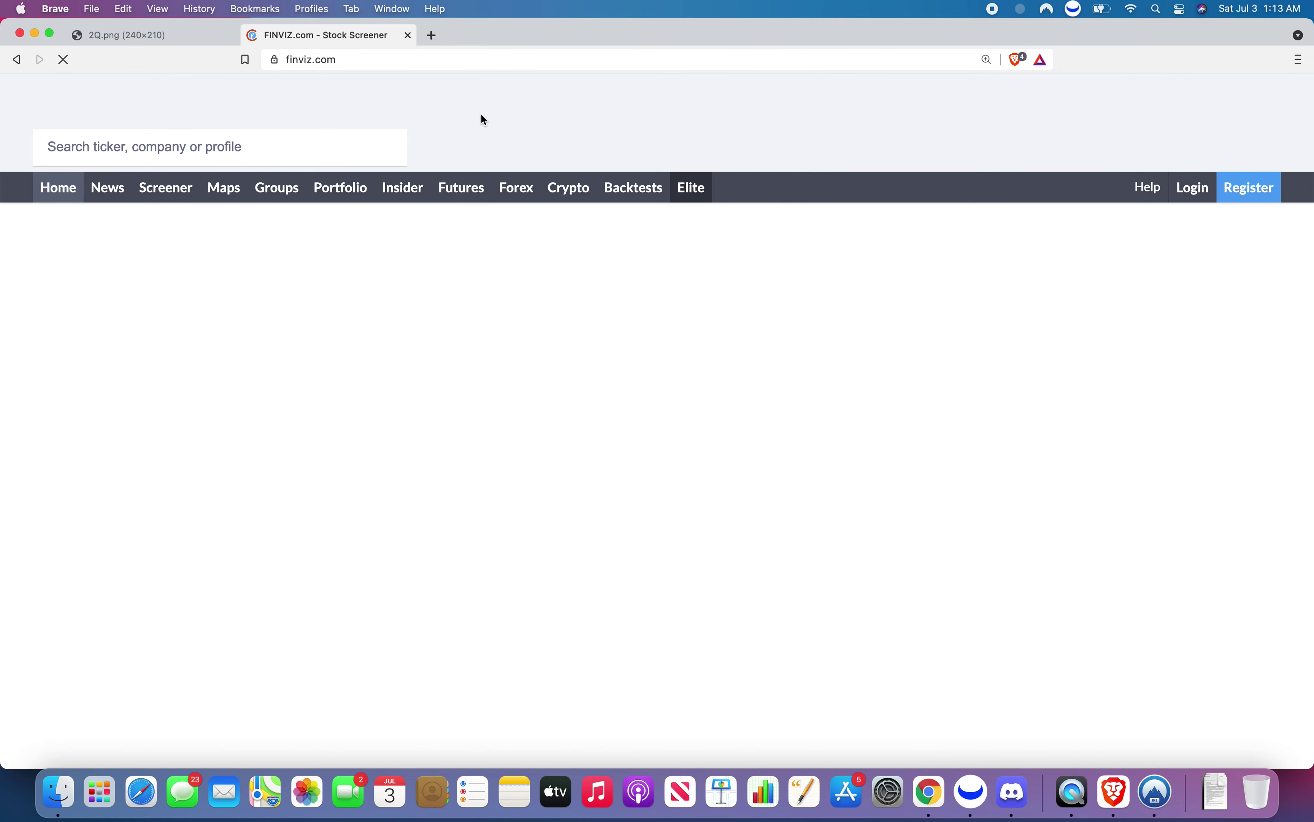
type("ezgo")
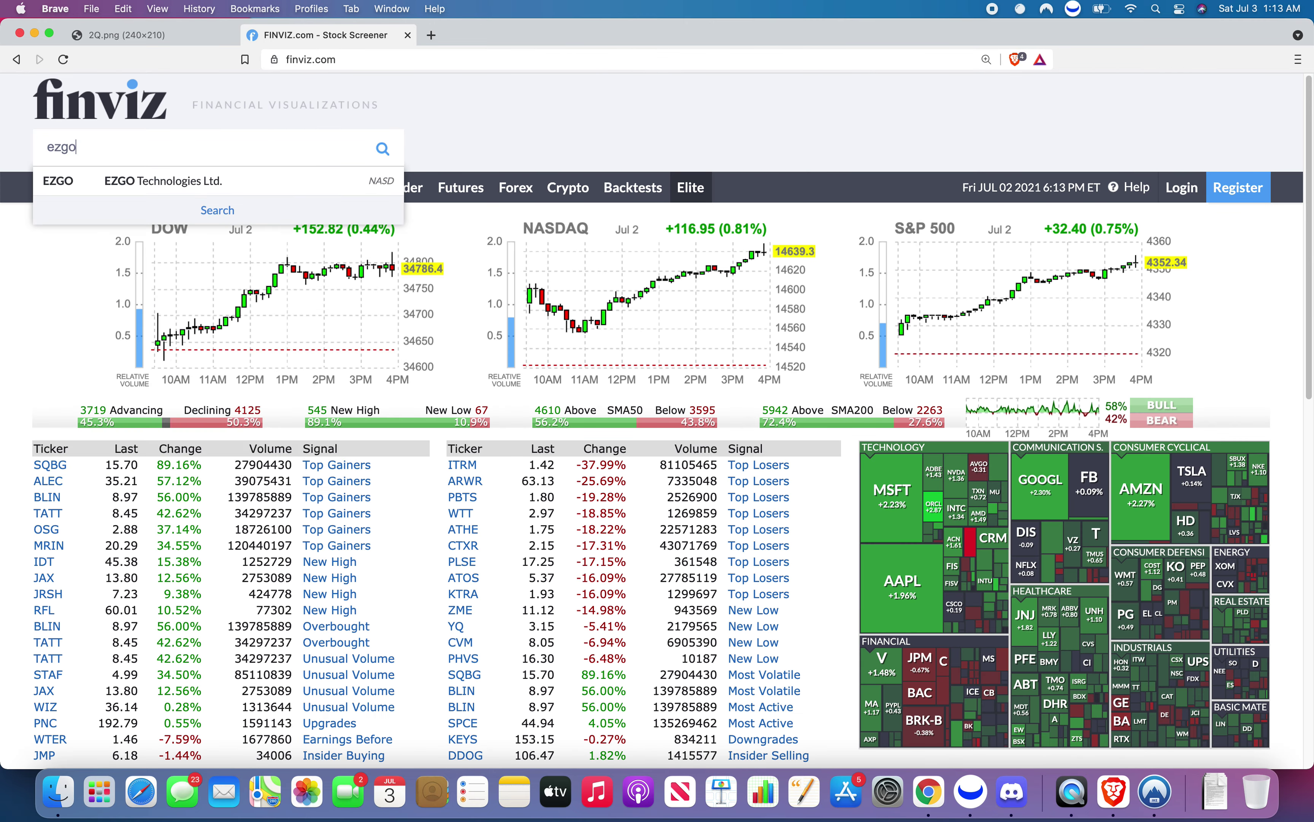
key("Return")
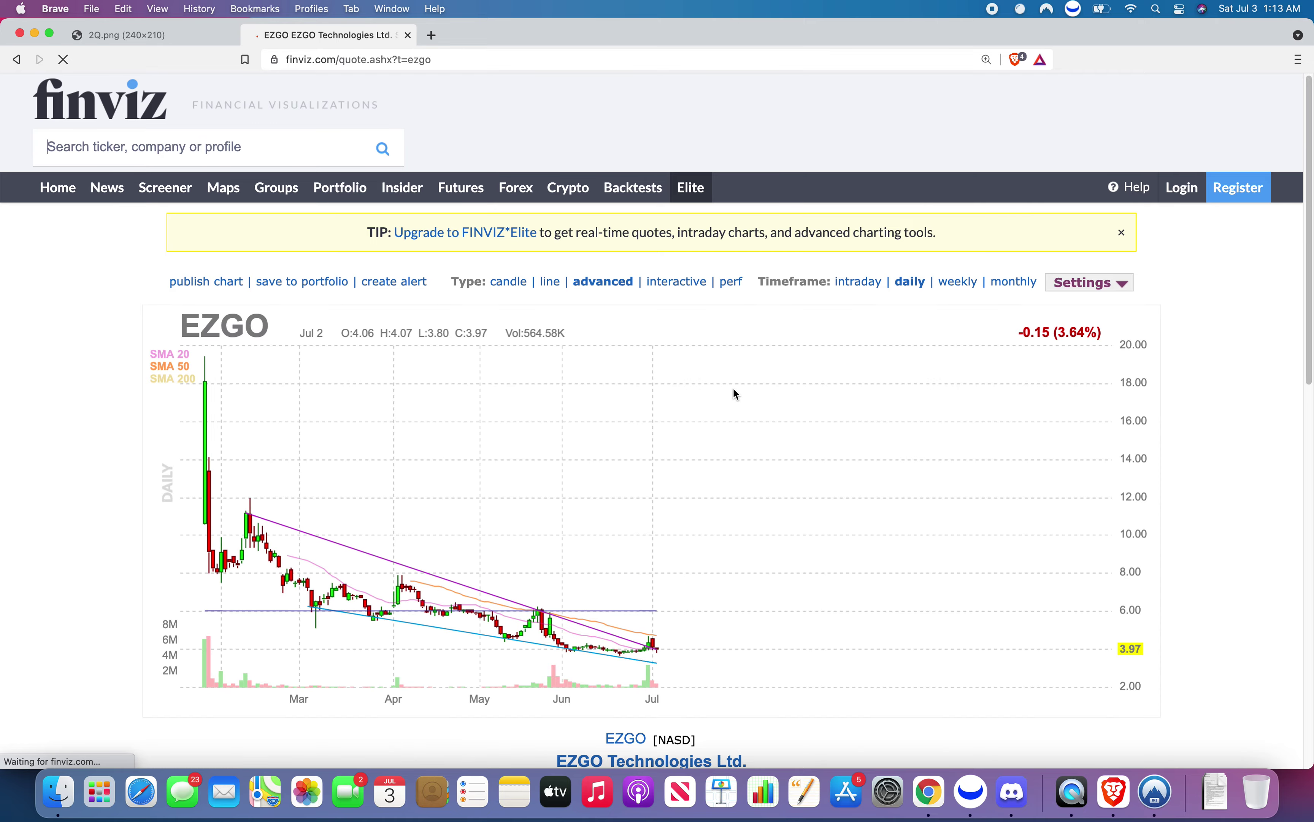
scroll(408, 456, "down", 3)
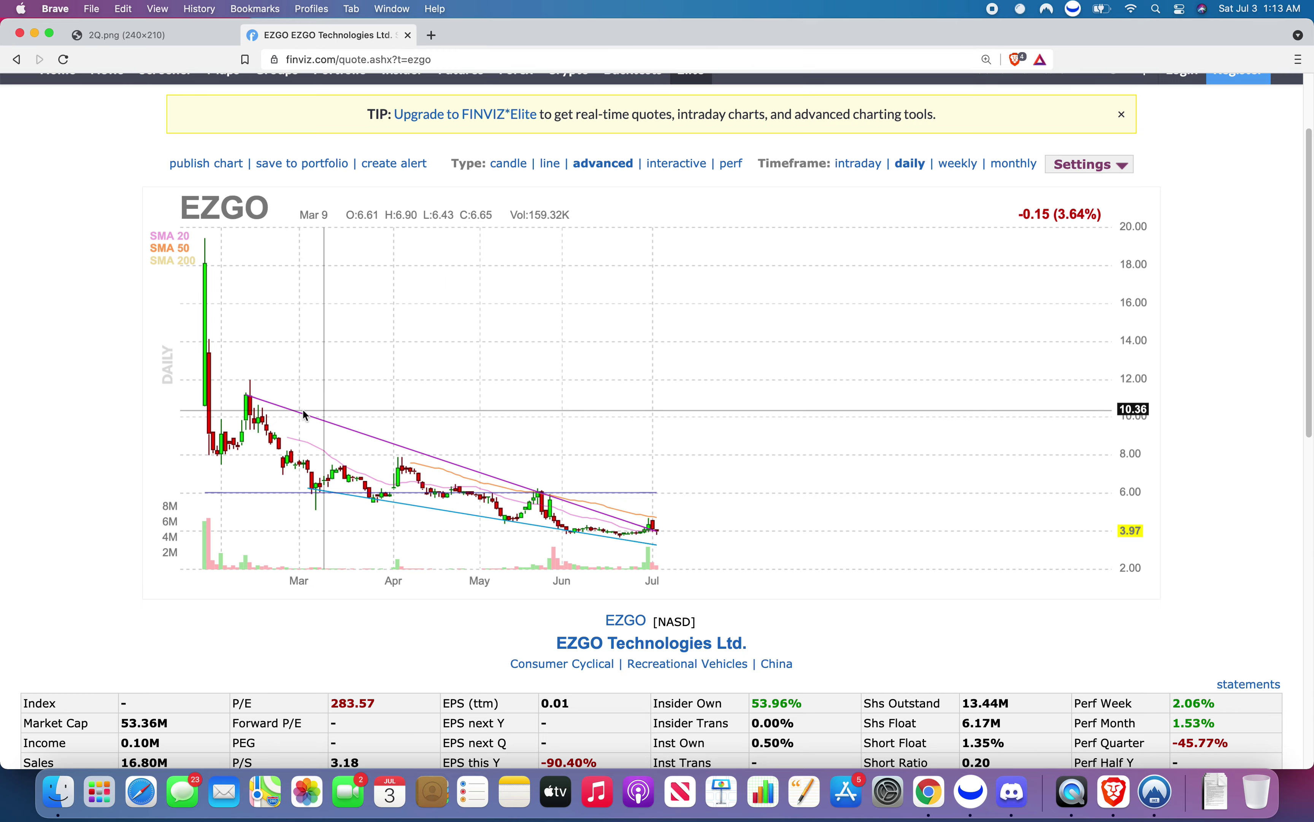
scroll(397, 409, "up", 3)
scroll(482, 298, "down", 3)
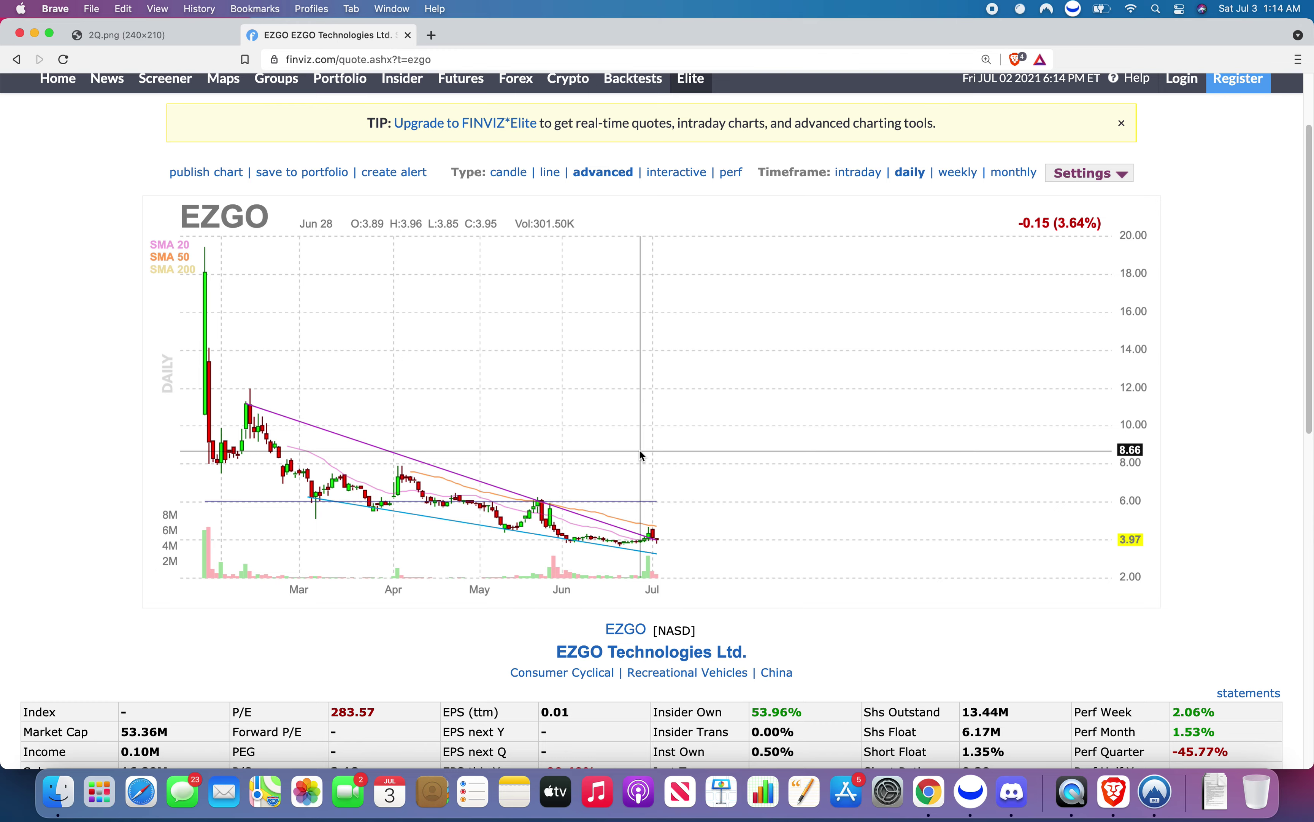
Compare the Finviz EZGO chart with the trendline channel in Webull Desktop, ending on a closer view of Webull's most recent candles.
left_click(967, 811)
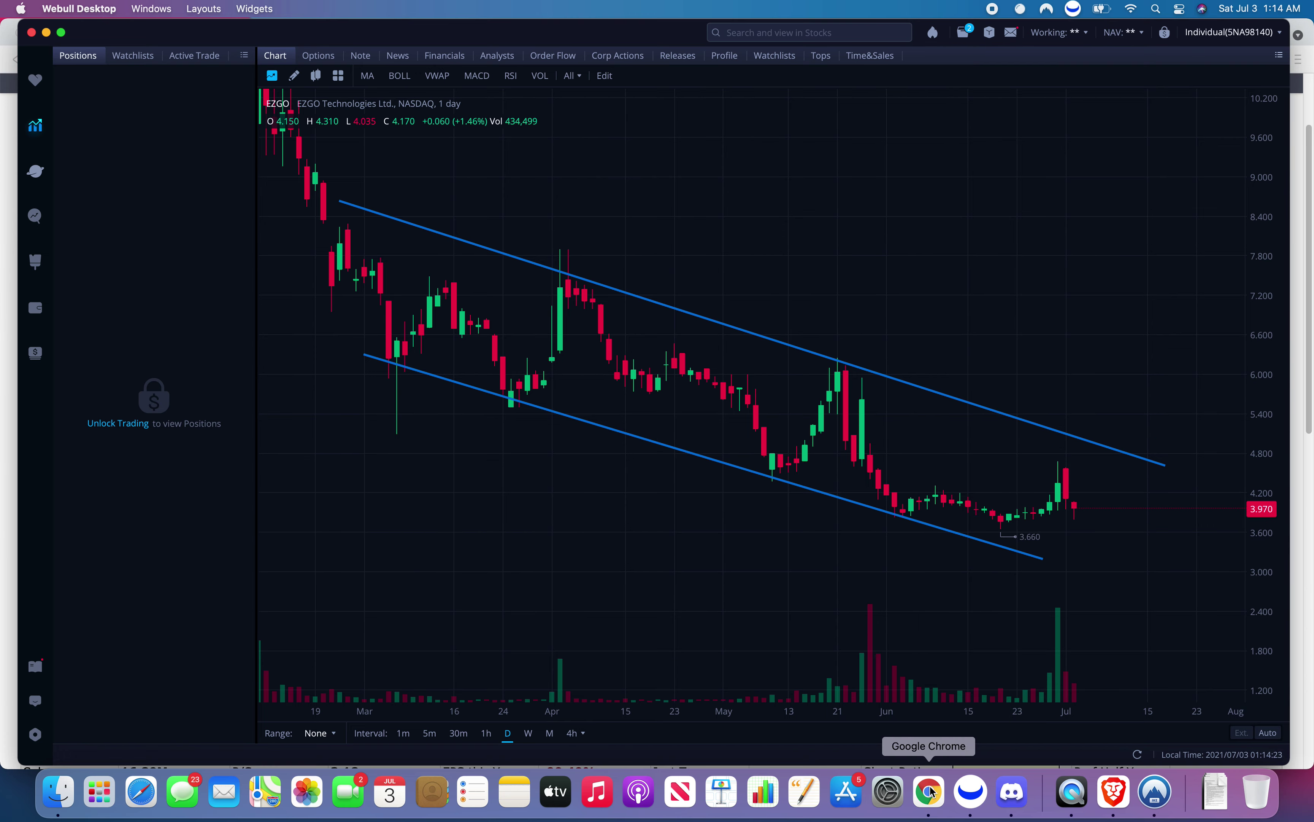
left_click(1114, 793)
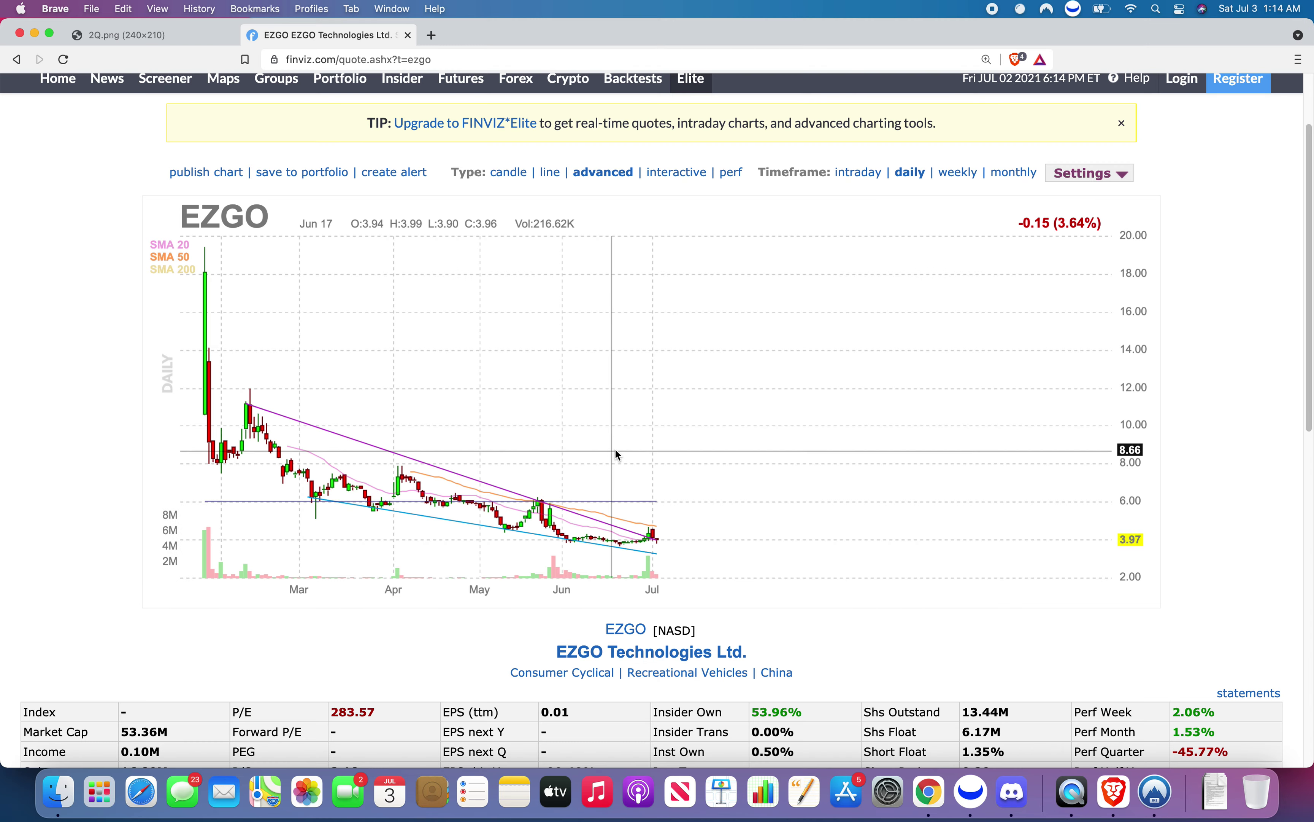
left_click(965, 797)
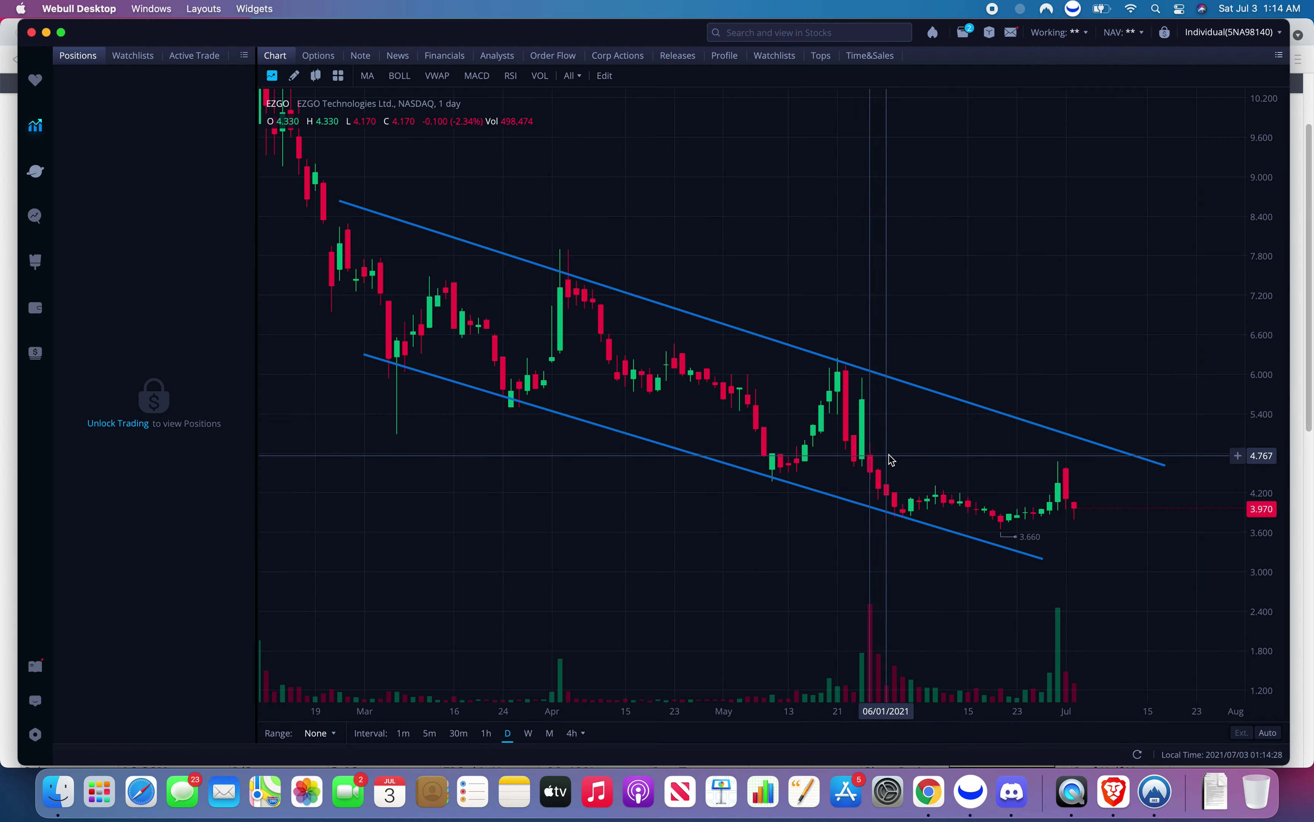
scroll(901, 455, "right", 2)
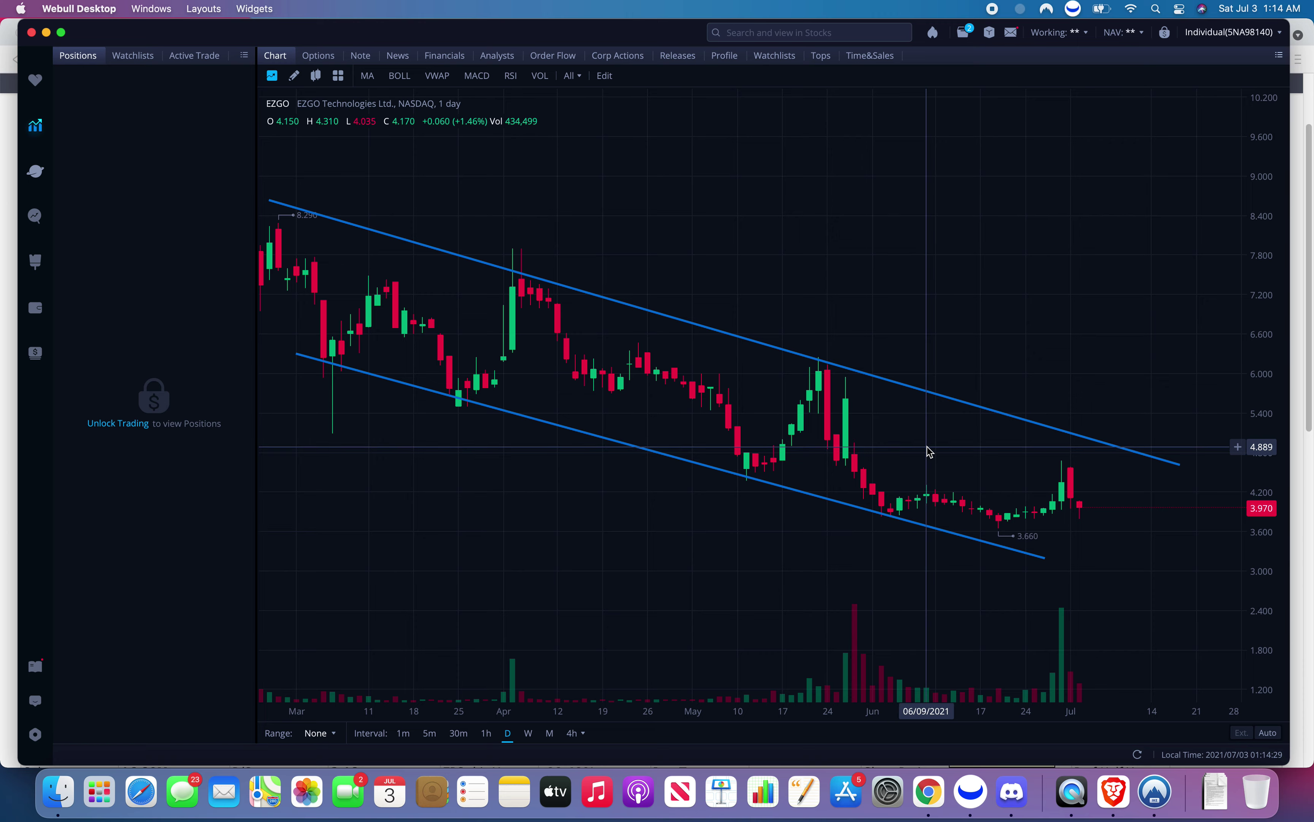
scroll(1058, 476, "up", 2)
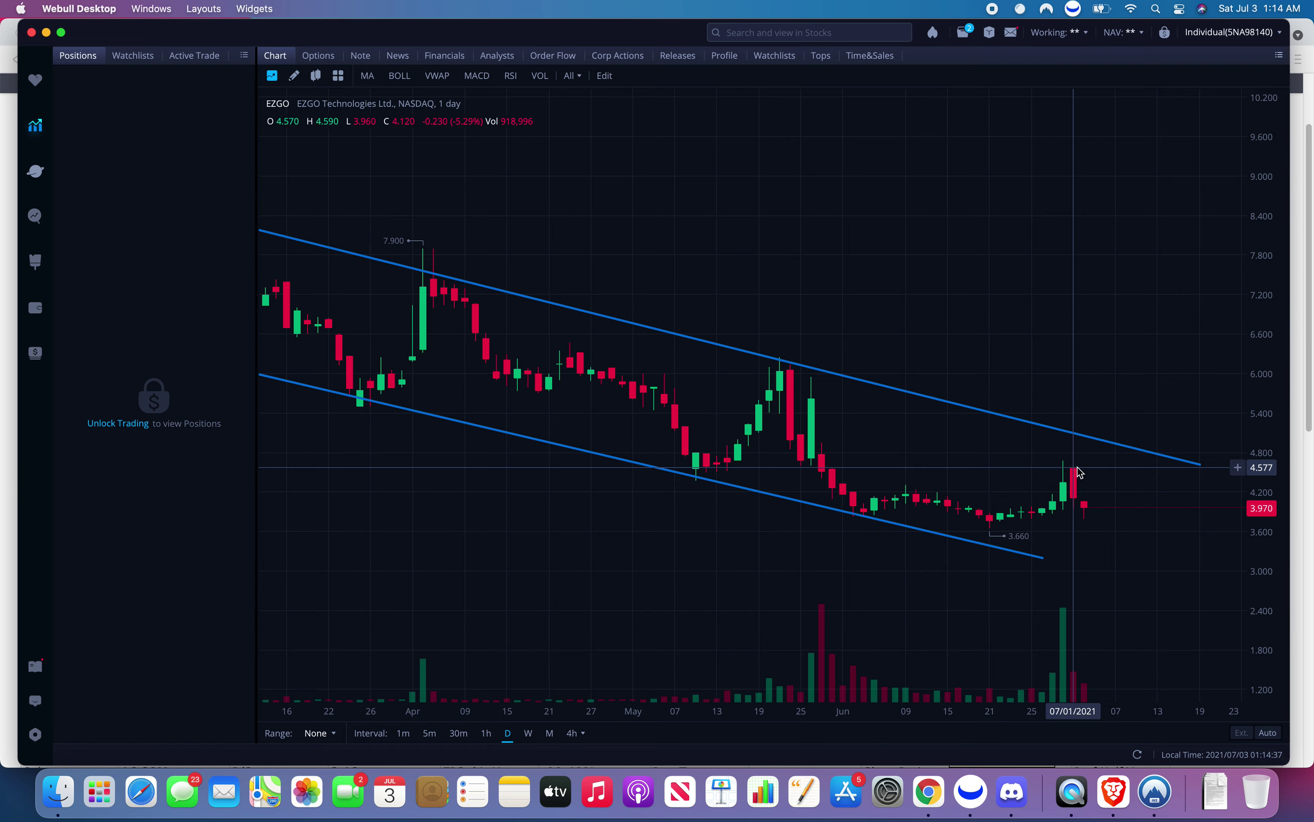
Switch back to Brave and search Google for "red vs green candle" in a new tab.
left_click(1296, 405)
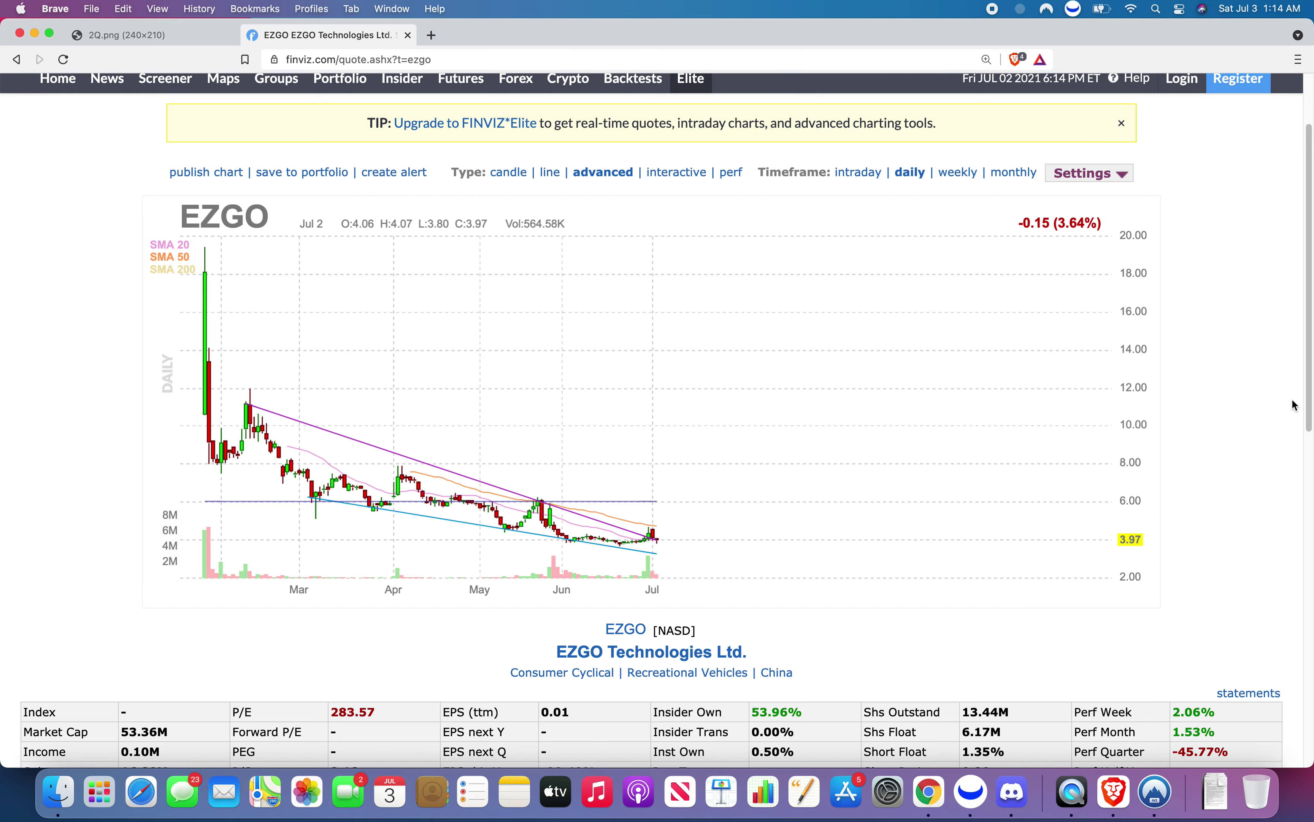
key("super+t")
type("r")
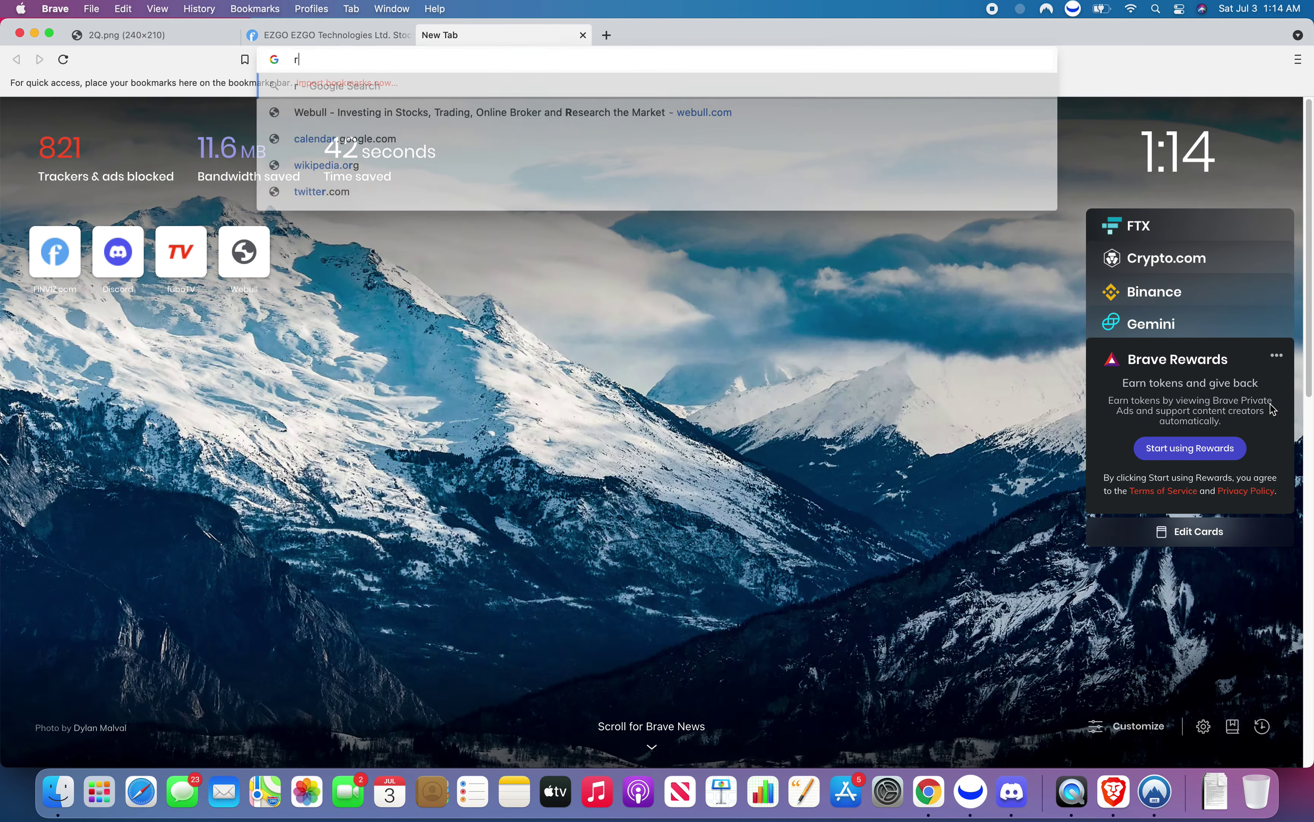
type("ed vs green ca")
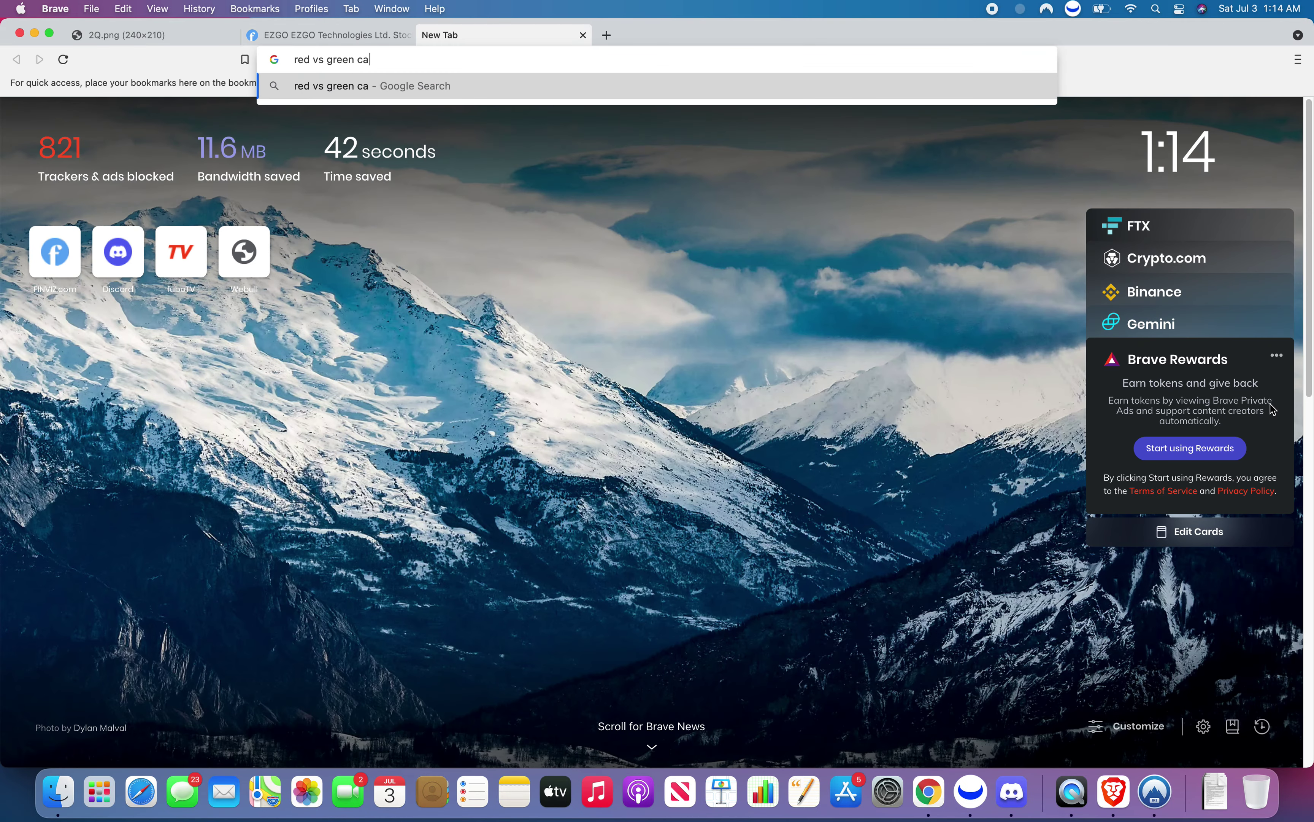
type("ndle")
key("Return")
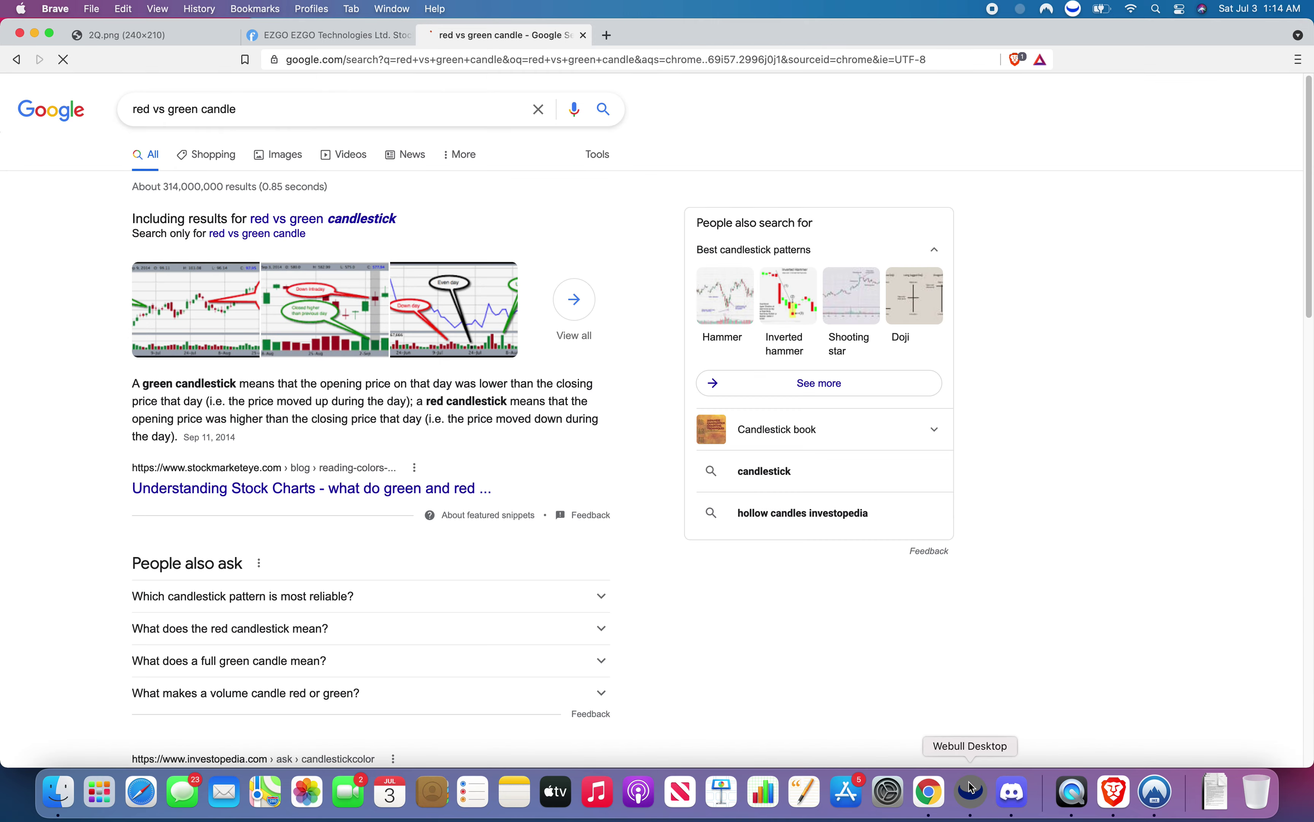
Examine the 07/01/2021 EZGO candle up close in Webull Desktop and return to the Google results in Brave.
left_click(971, 791)
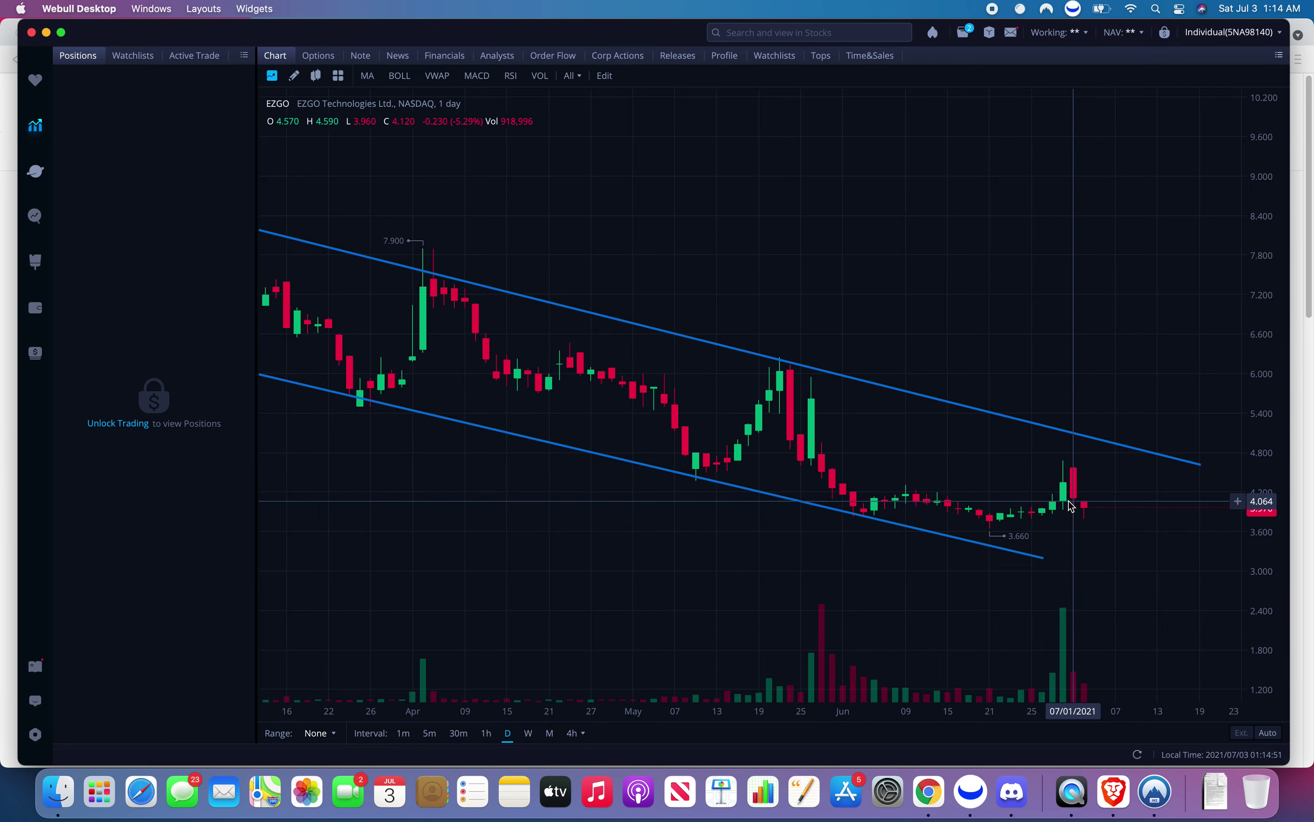
scroll(1074, 504, "up", 2)
left_click(1097, 803)
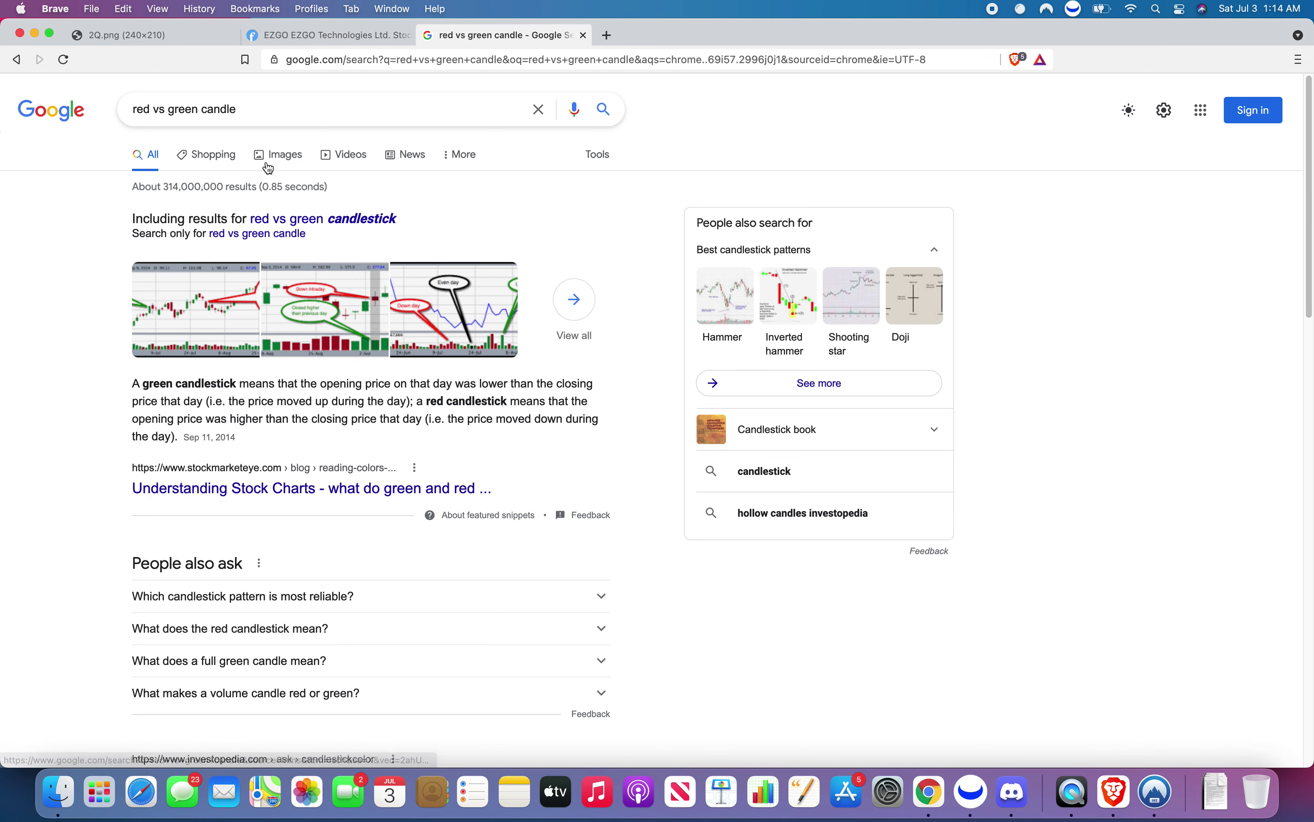
Show the image results for the candle search and preview Investopedia's "Different Colored Candlesticks in Candlestick Charting" picture.
left_click(295, 148)
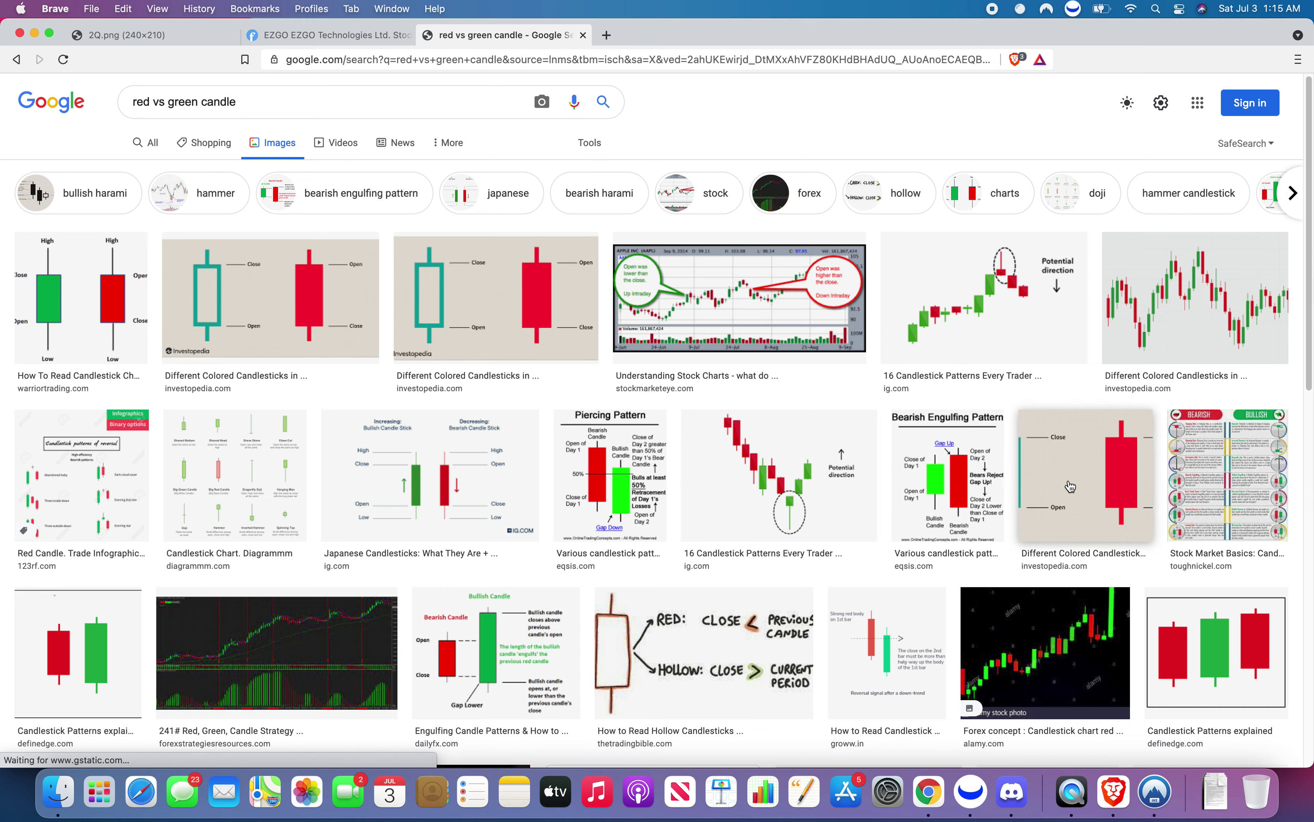
left_click(1029, 483)
right_click(981, 348)
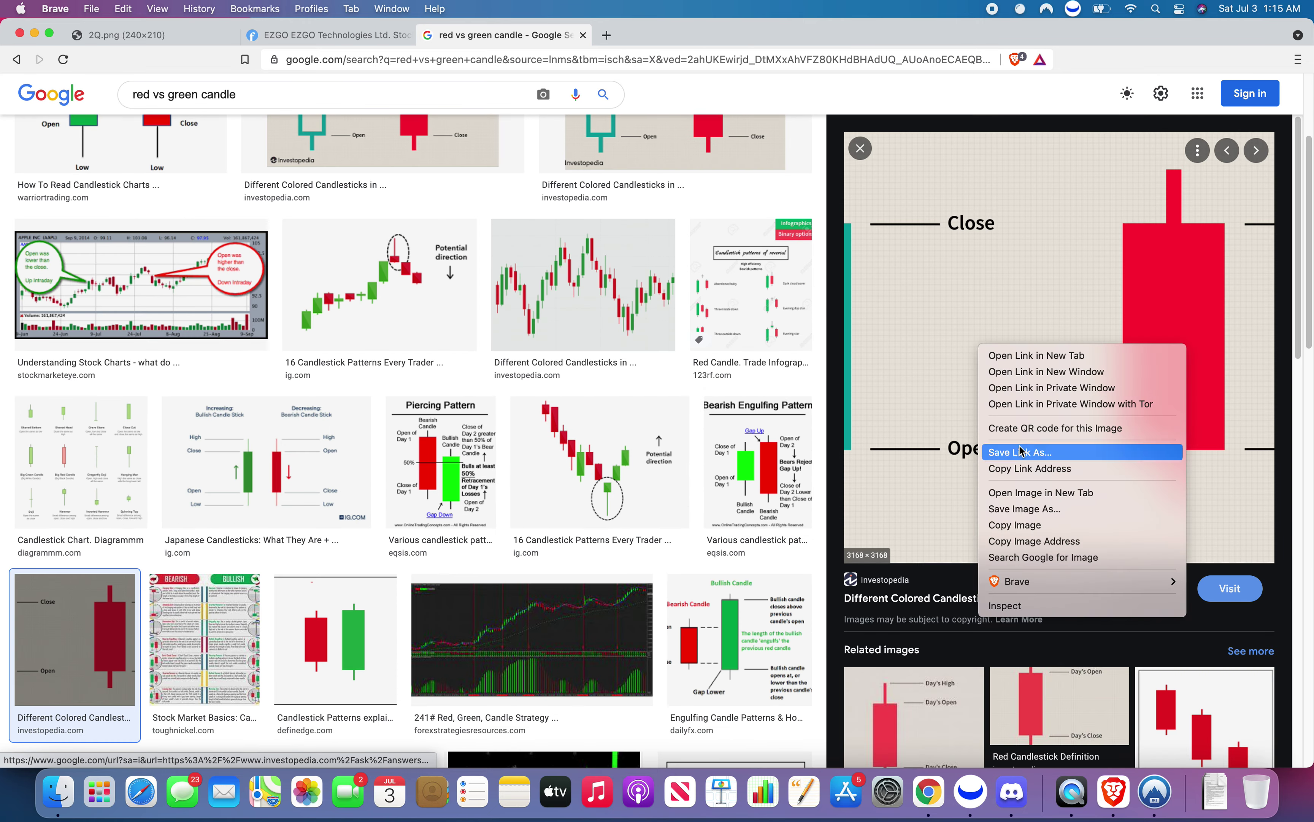
left_click(381, 585)
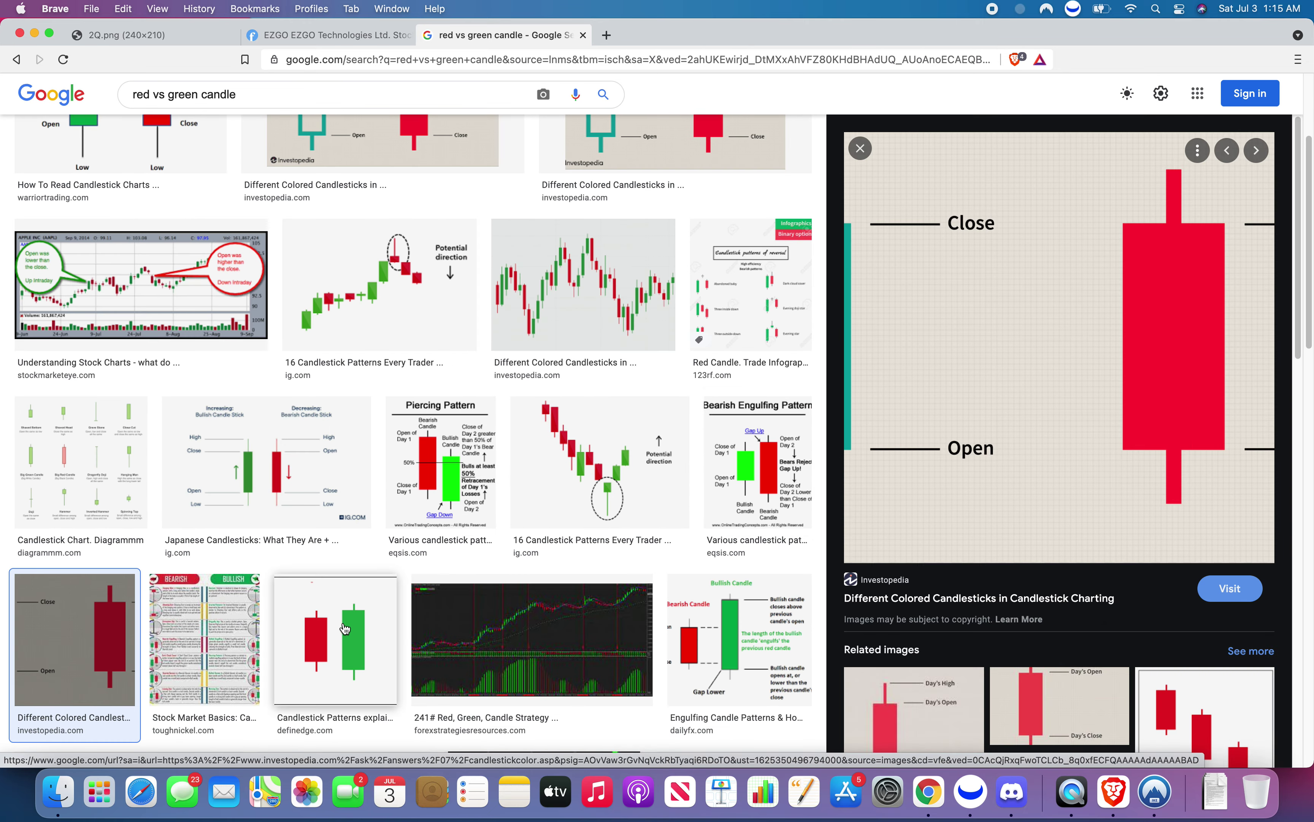
scroll(135, 227, "up", 1)
Open Warrior Trading's "How To Read Candlestick Charts" open/close/high/low diagram in its own tab and enlarge it.
left_click(92, 169)
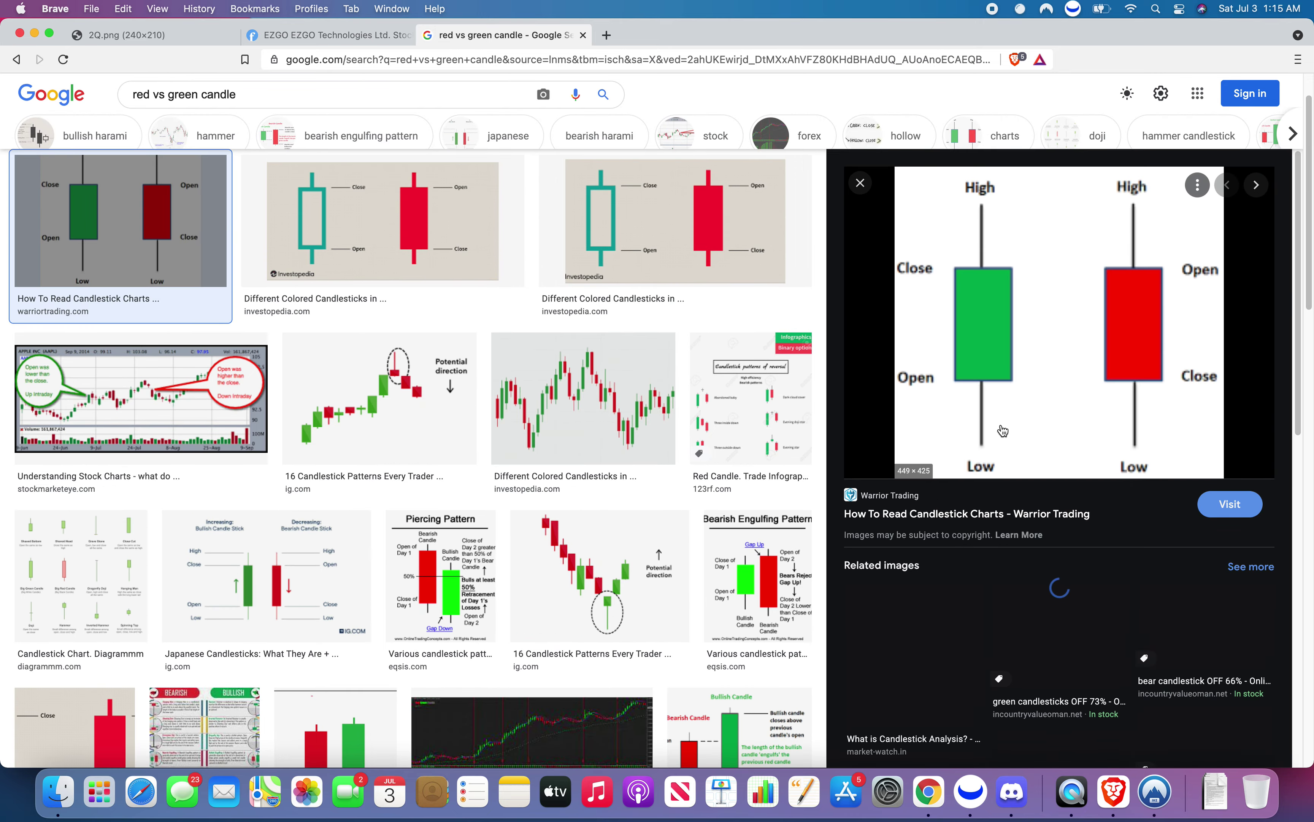
right_click(1016, 382)
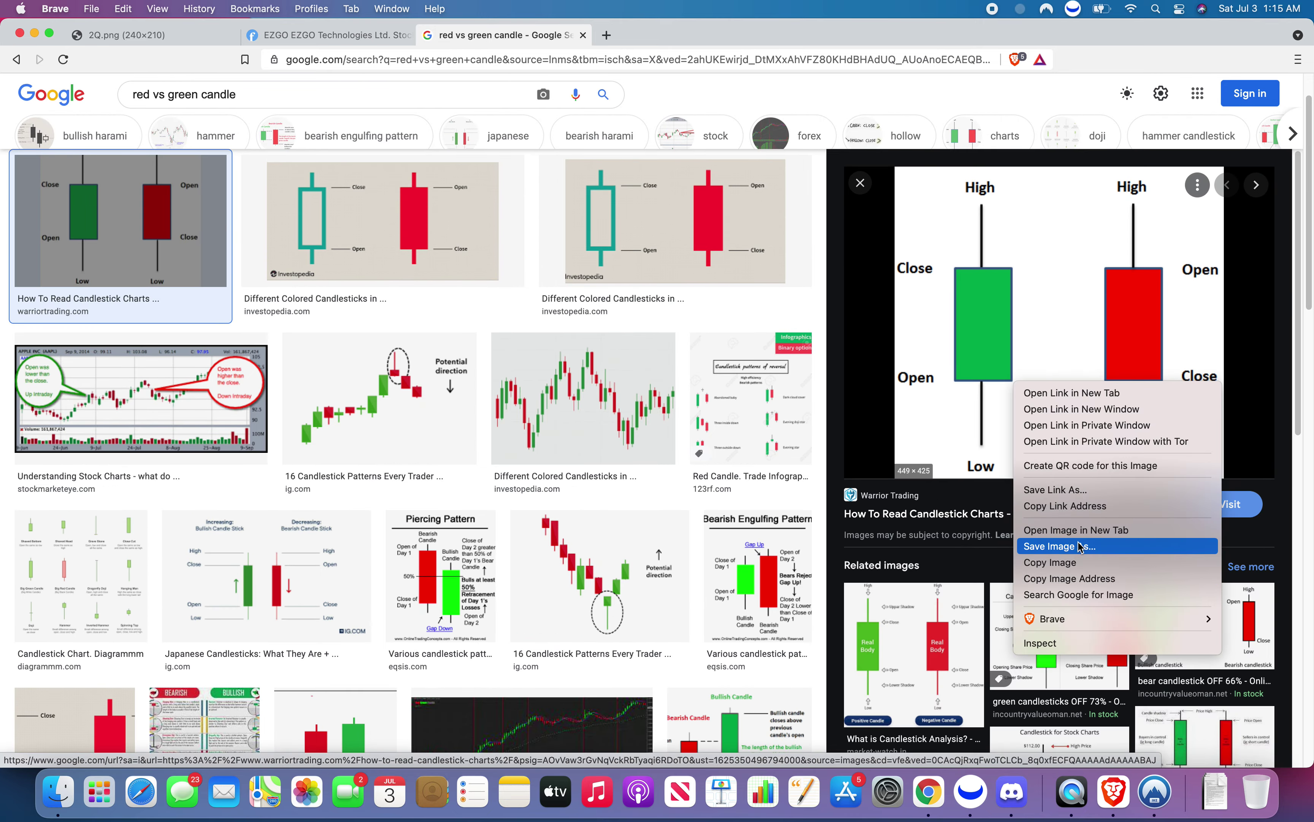
left_click(1075, 530)
left_click(718, 34)
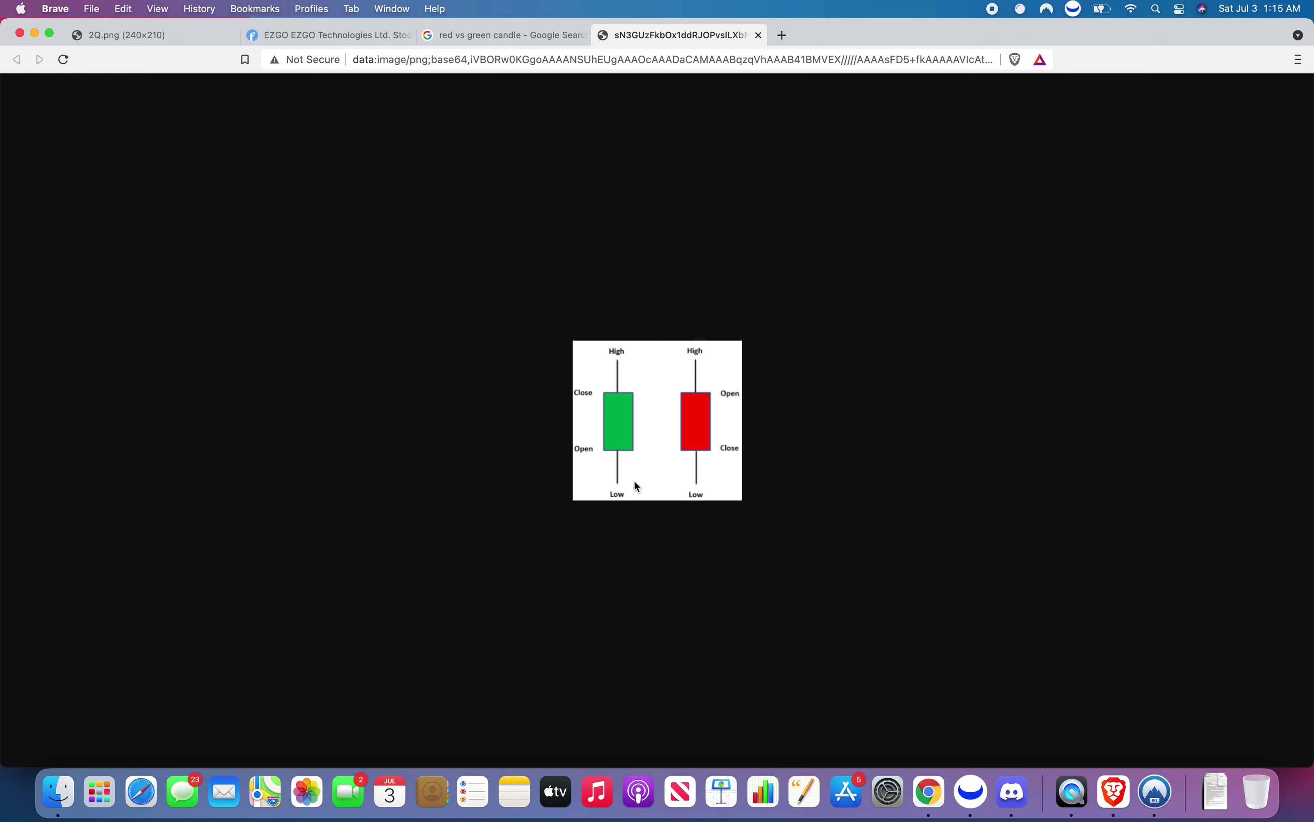
key("super+equal")
key("super+equal")
key("super+equal")
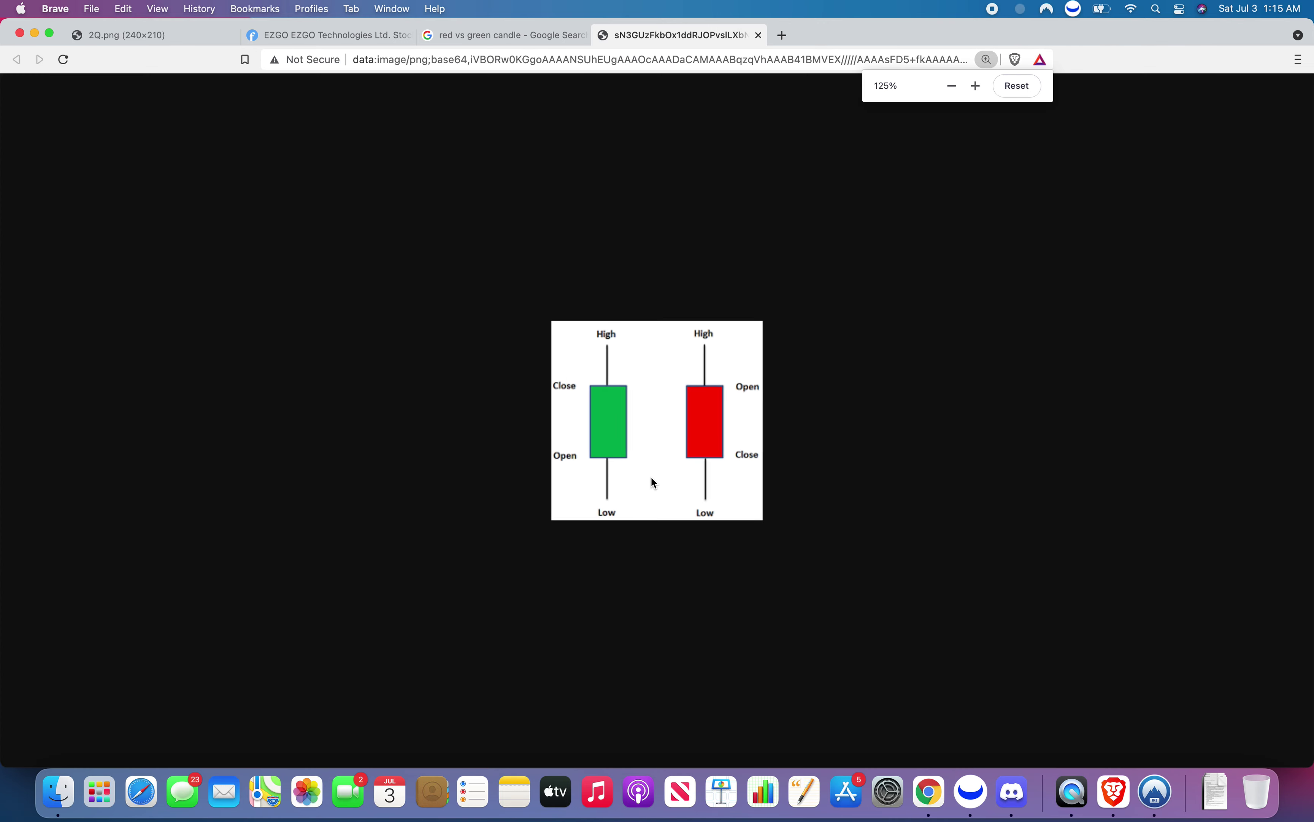
left_click(956, 420)
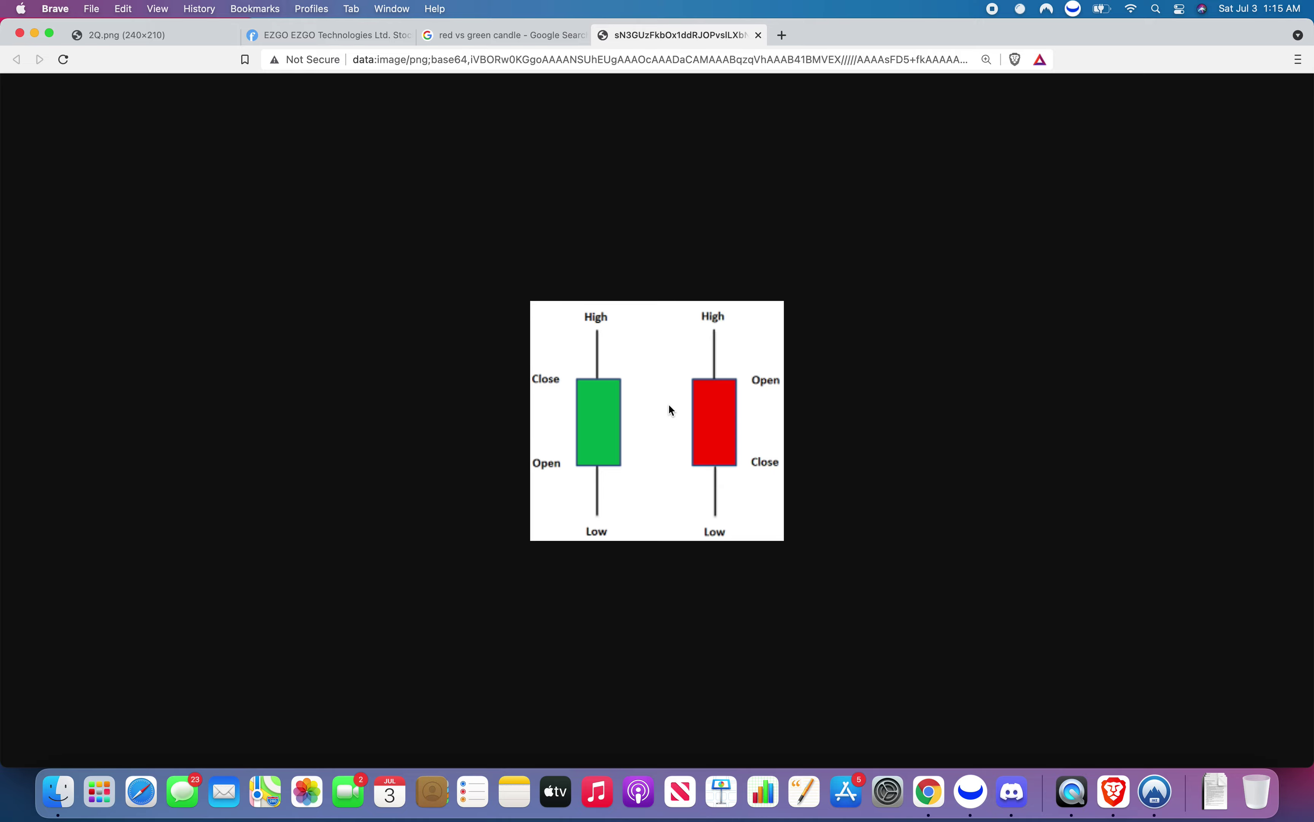
Examine the recent EZGO candles at closer range in Webull Desktop and return to the candlestick diagram in Brave.
left_click(972, 791)
scroll(1030, 572, "up", 3)
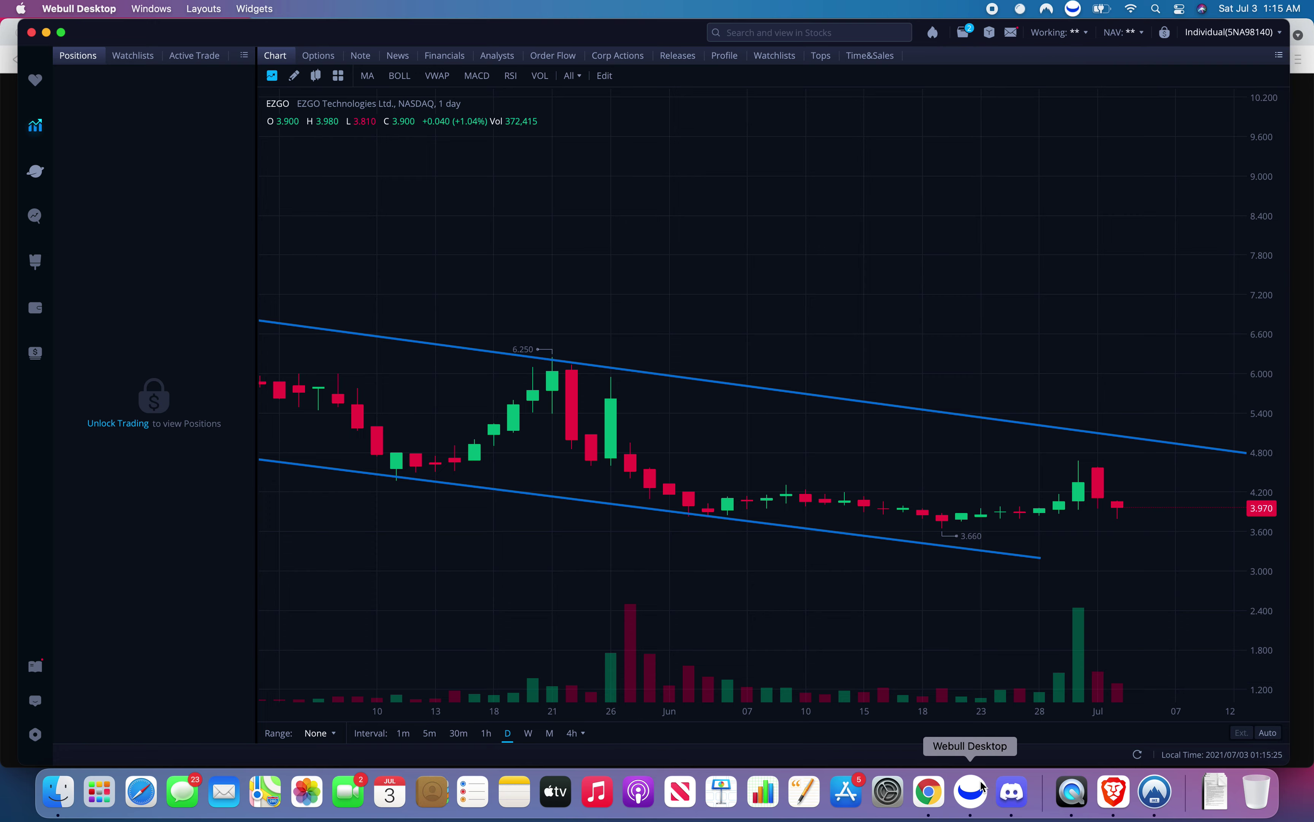
left_click(1115, 791)
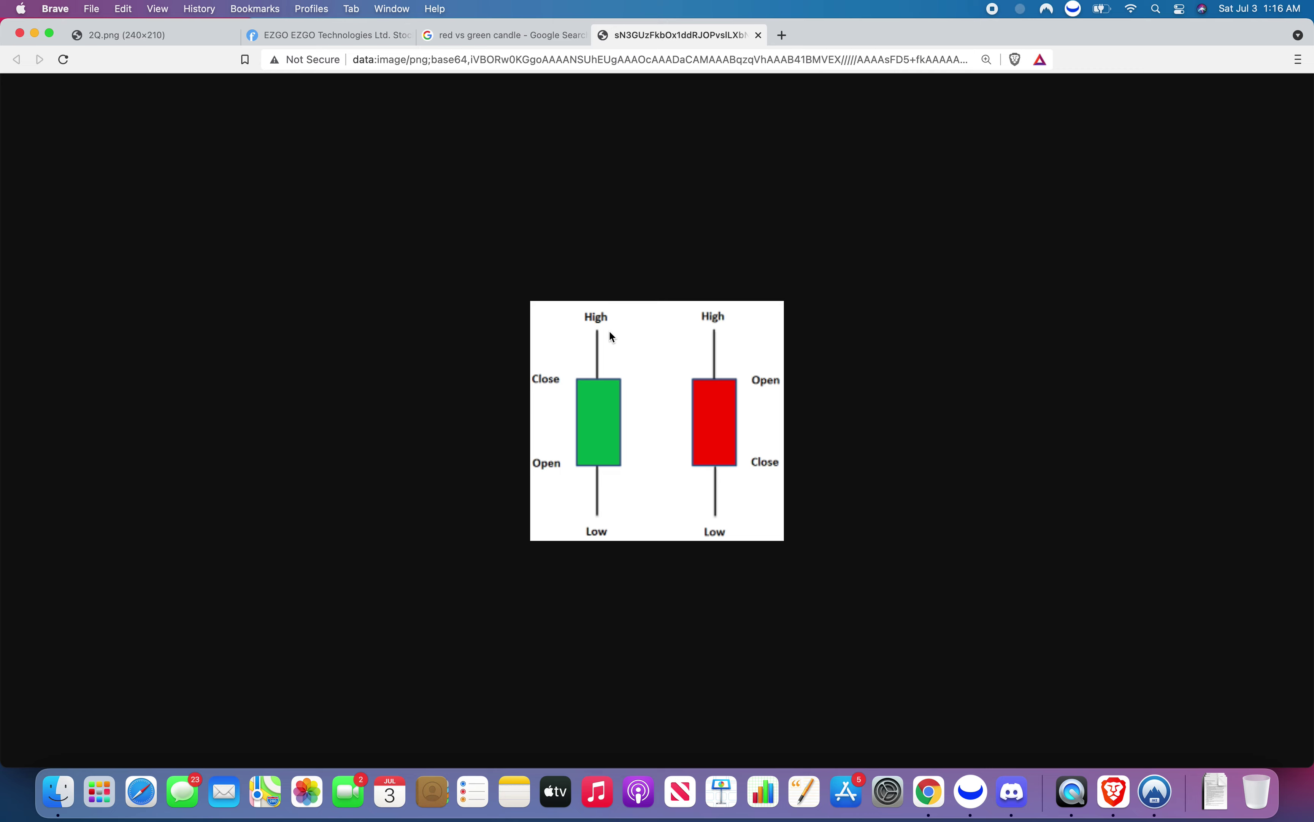
Compare the latest EZGO daily candles in Webull Desktop with the open/close/high/low candlestick diagram in Brave.
left_click(966, 773)
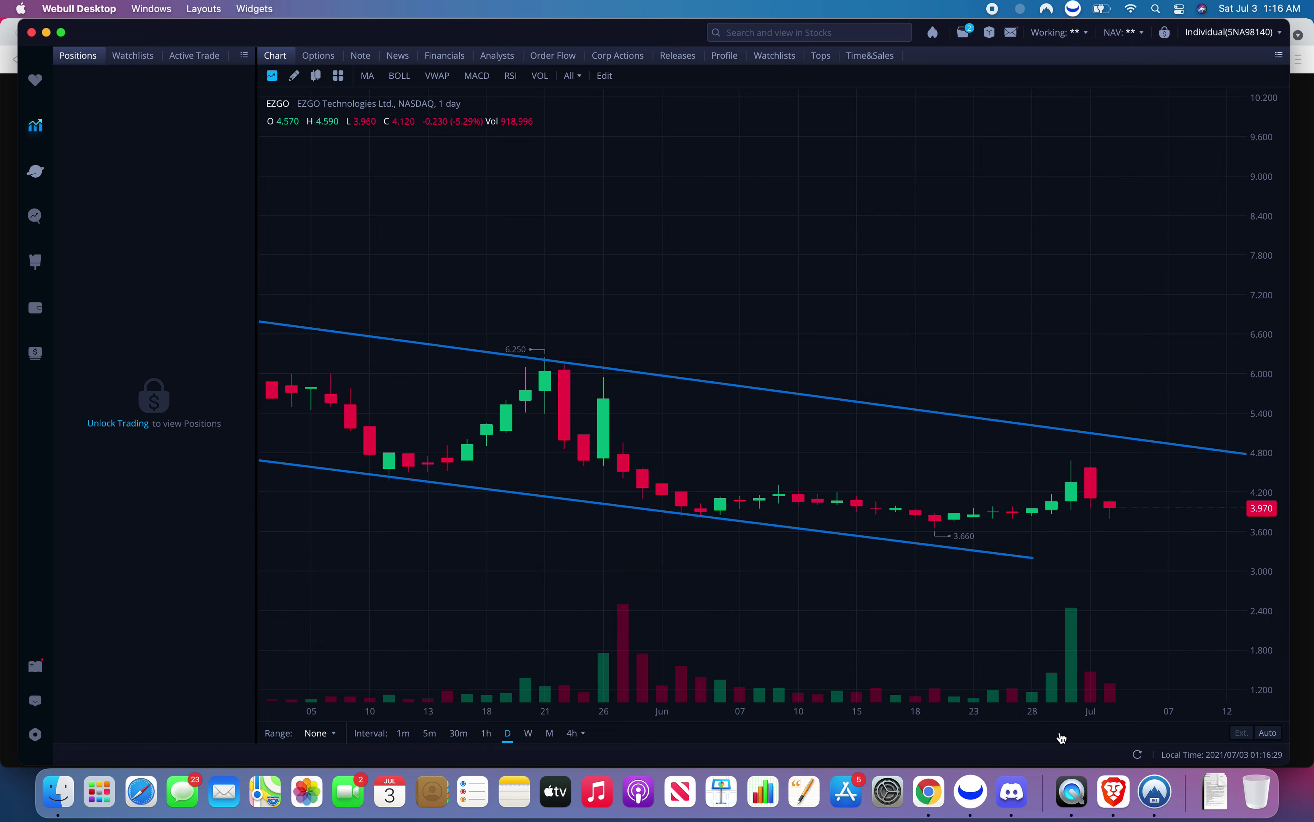
left_click(1114, 791)
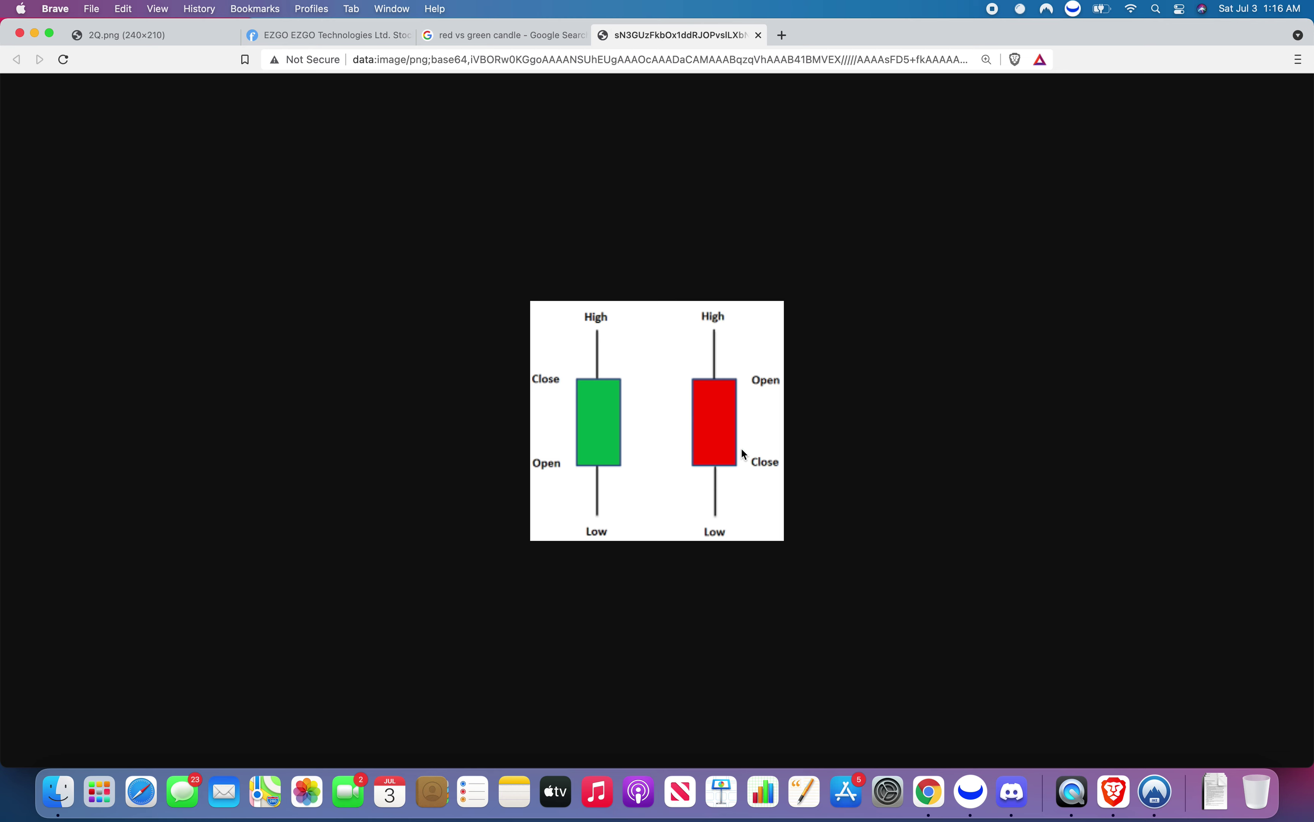
right_click(727, 448)
left_click(709, 458)
Switch to Webull Desktop and examine EZGO's daily candles between the two descending trendlines, from April through the start of July.
left_click(970, 791)
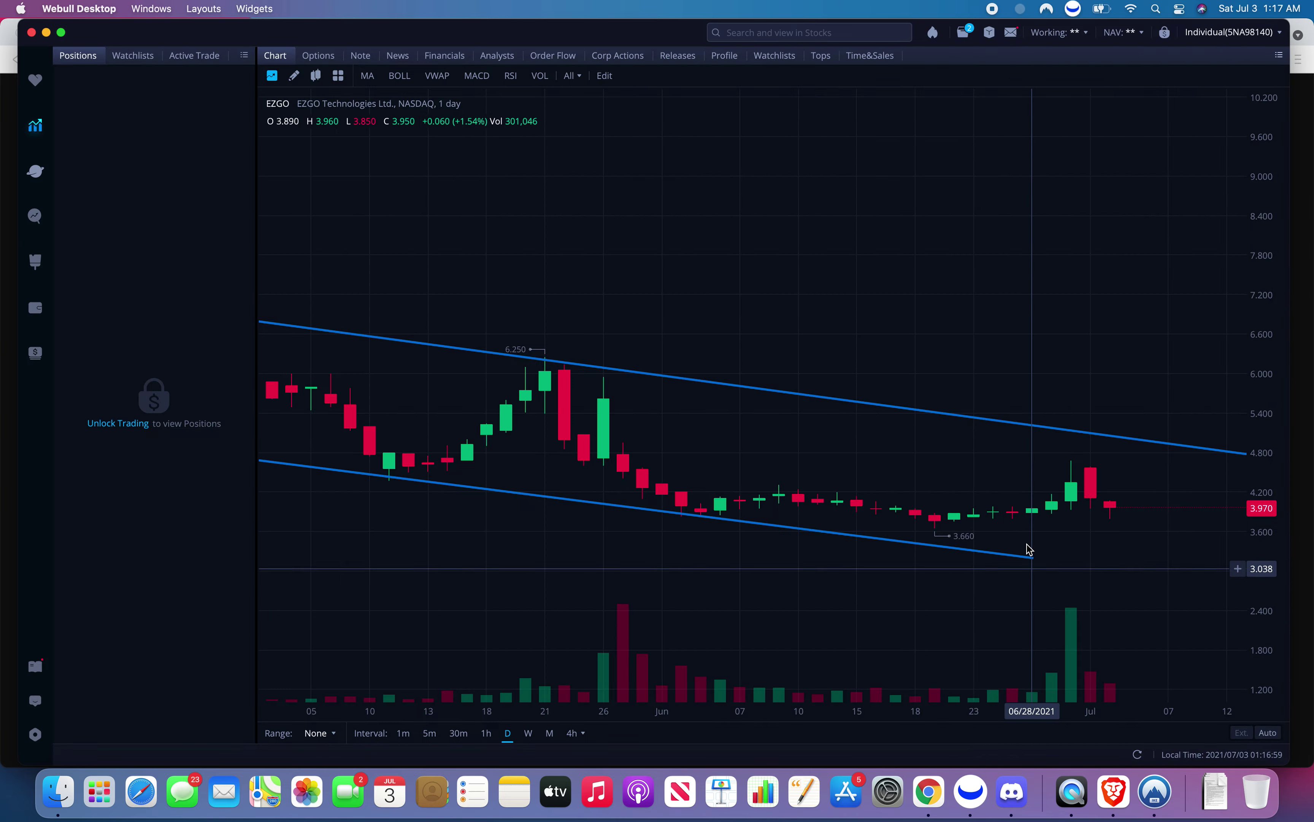
left_click_drag(1054, 493, 1008, 492)
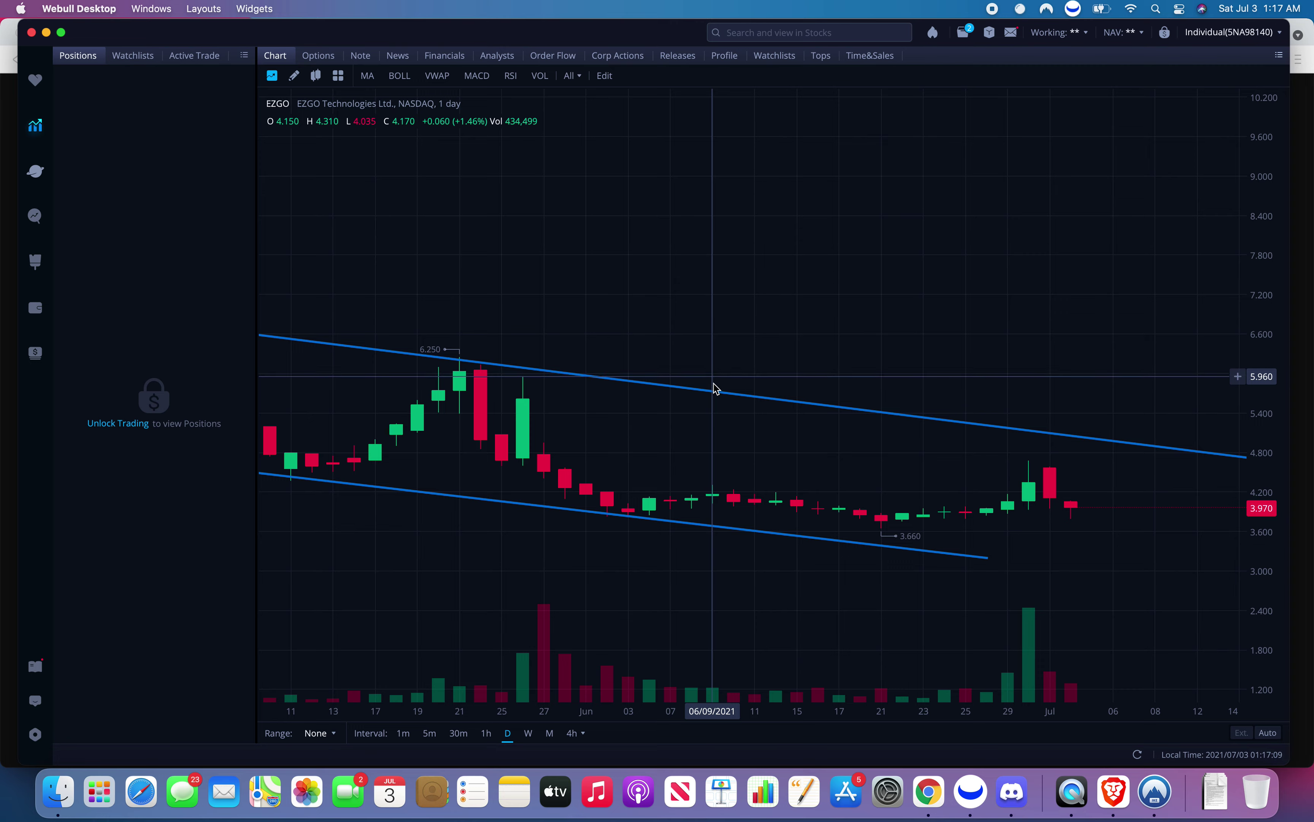
scroll(771, 438, "down", 6)
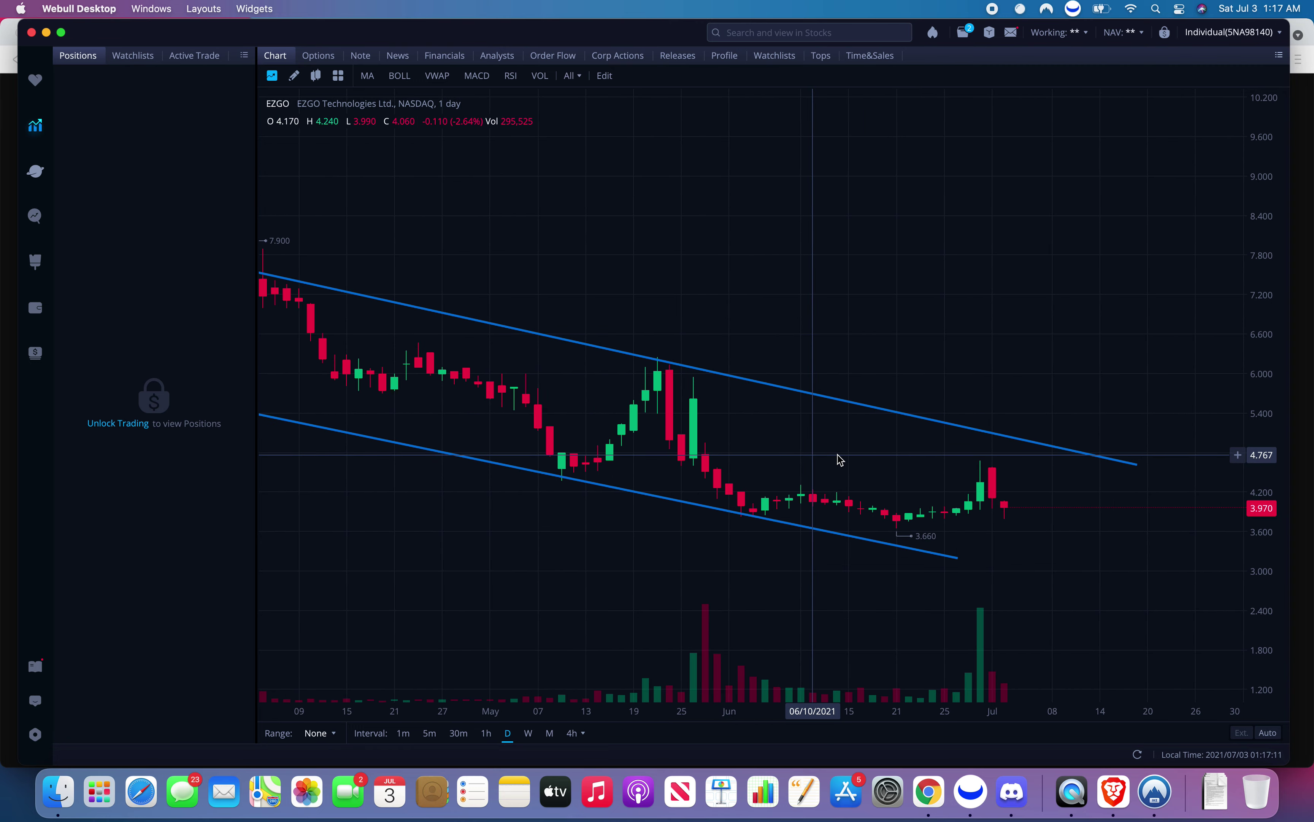
left_click_drag(839, 481, 911, 420)
scroll(910, 421, "down", 1)
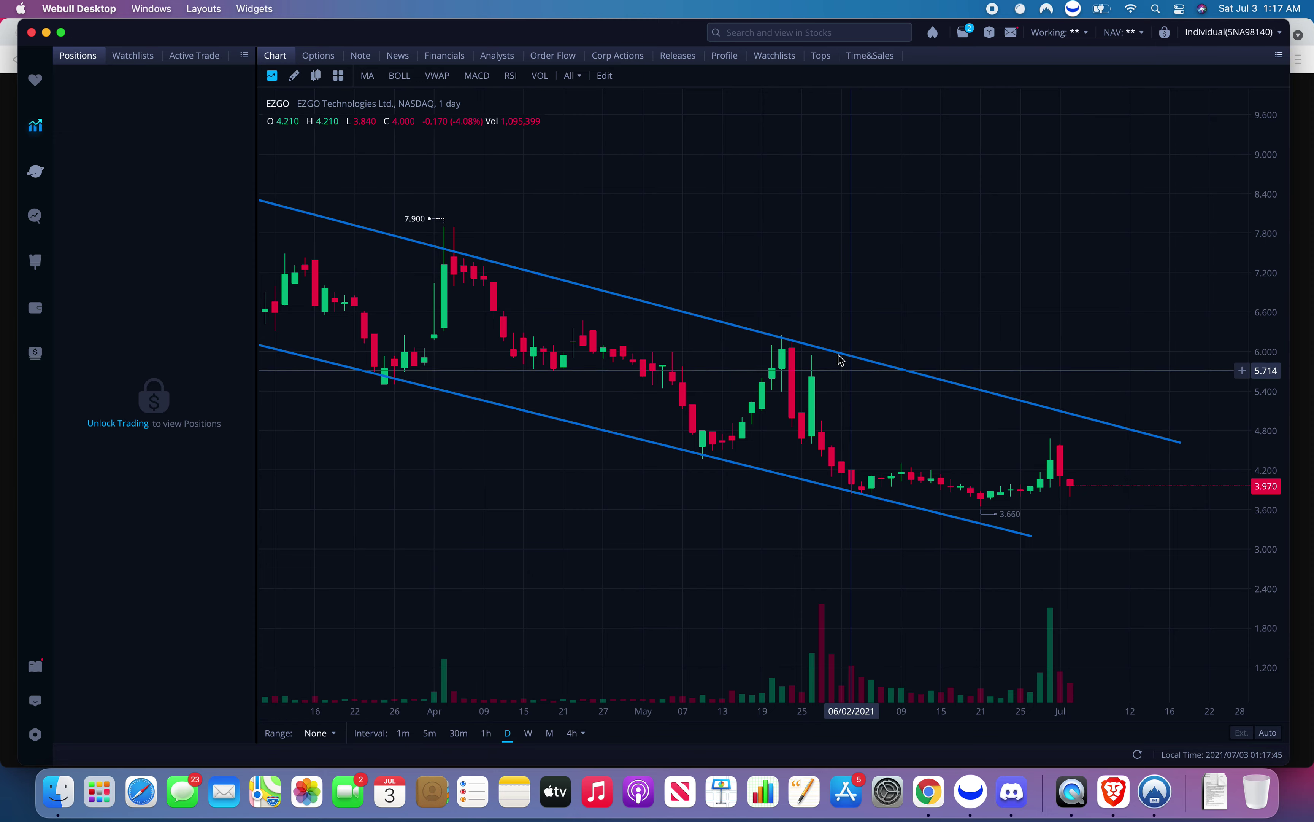
scroll(841, 399, "up", 3)
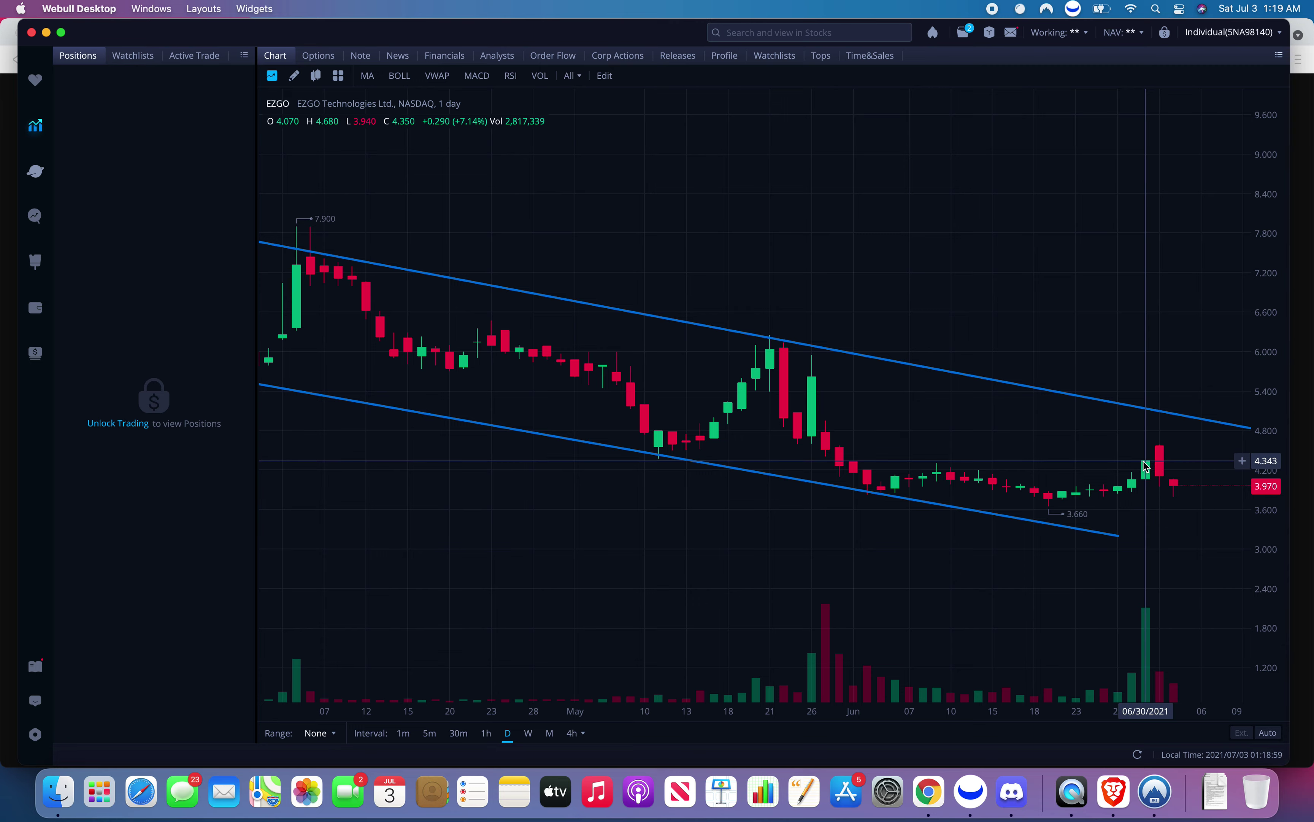
Show EZGO at the 1-minute interval with extended hours and examine trading from the 06/30 close to the 07/01 open.
left_click(404, 734)
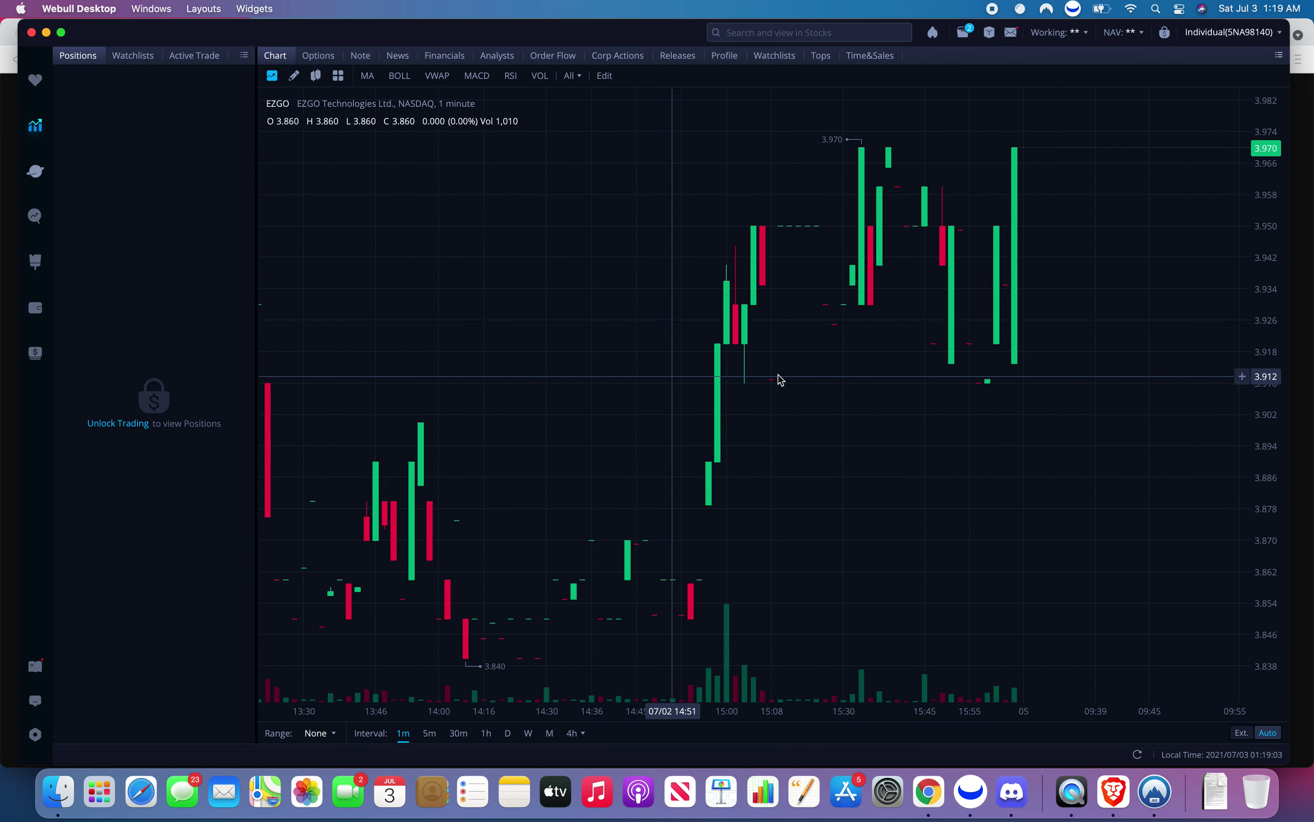
left_click(1242, 733)
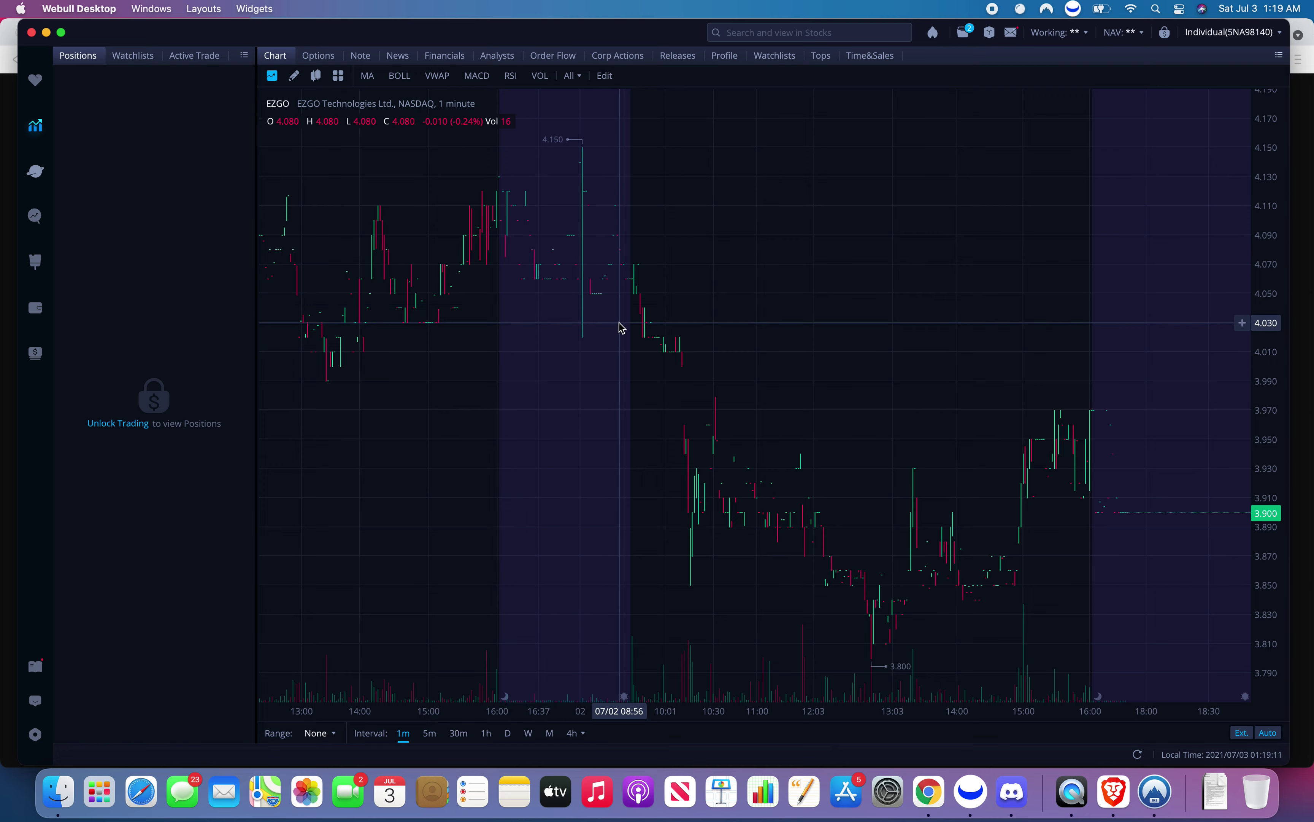
scroll(699, 270, "down", 5)
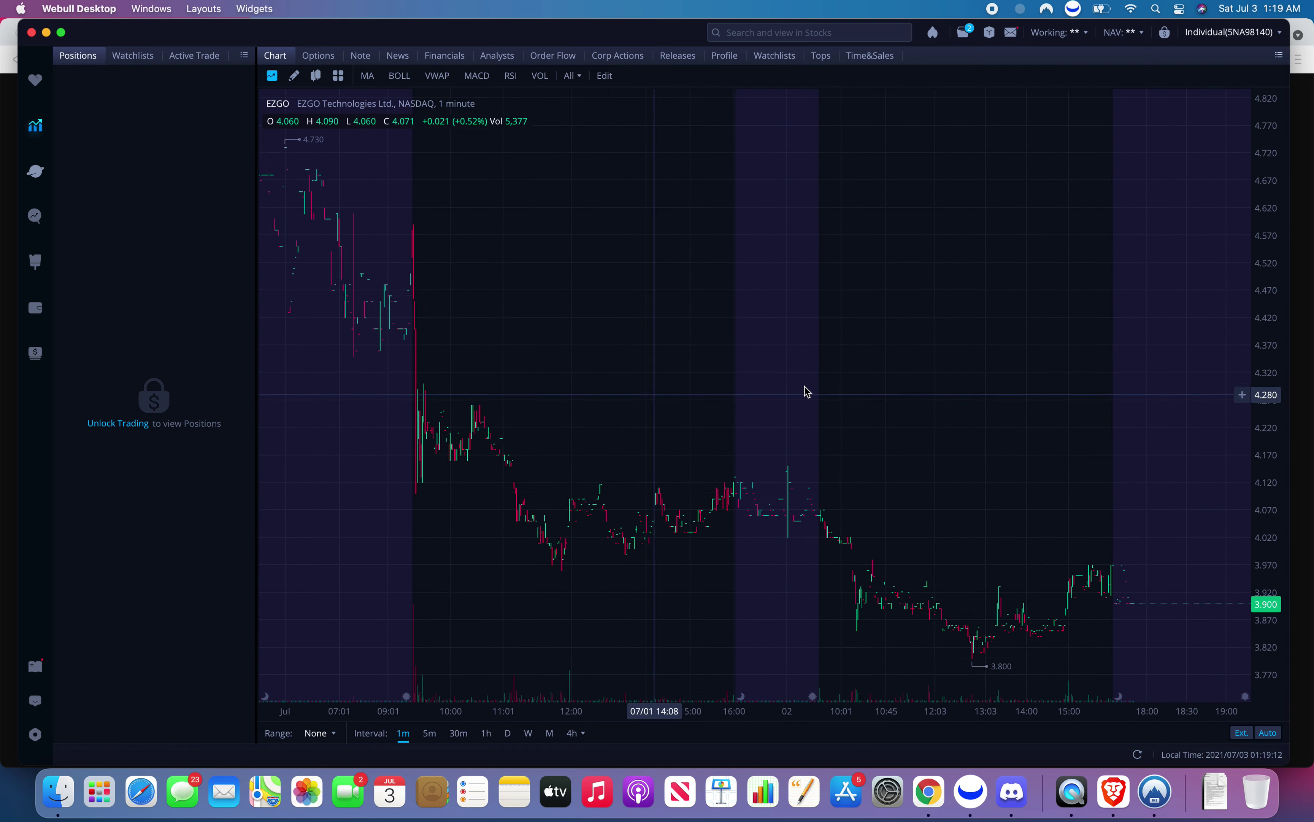
scroll(807, 391, "left", 5)
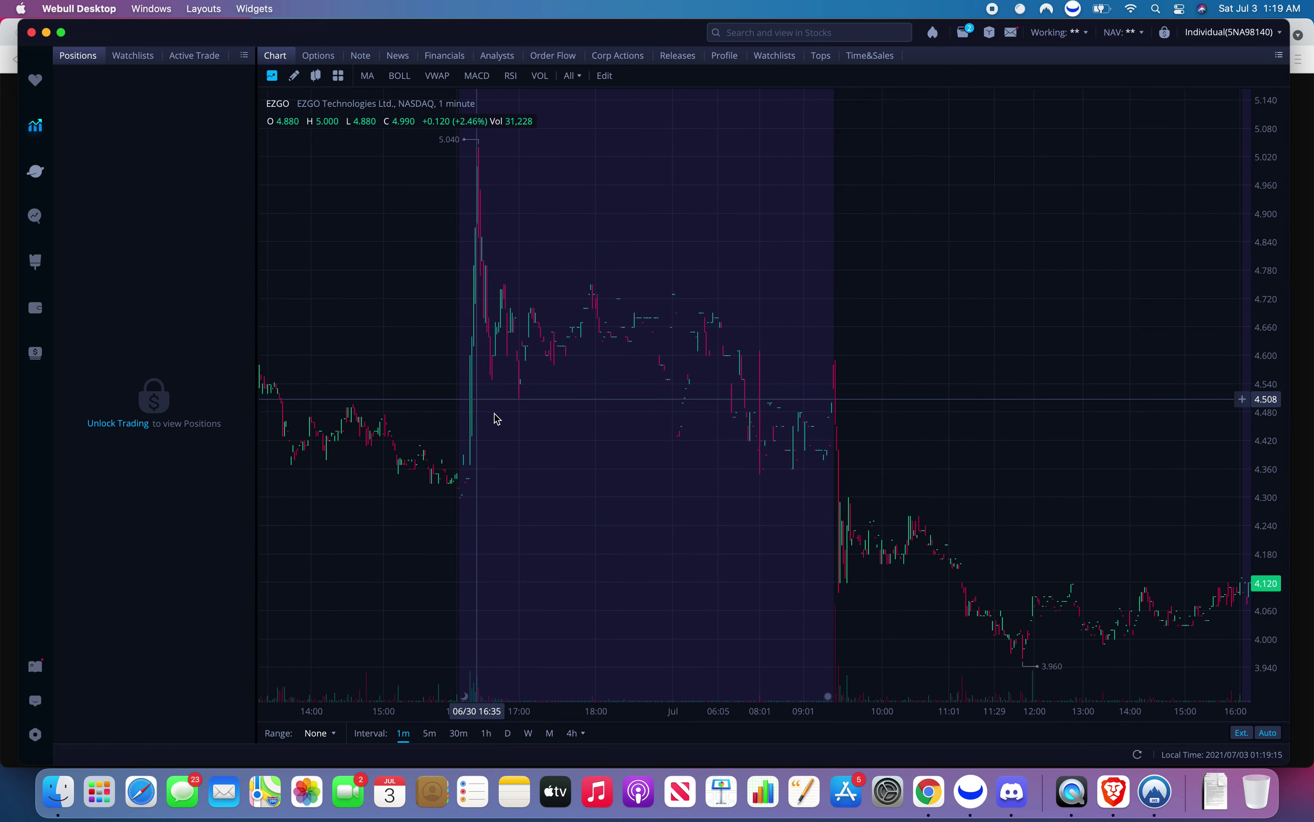
scroll(498, 418, "left", 1)
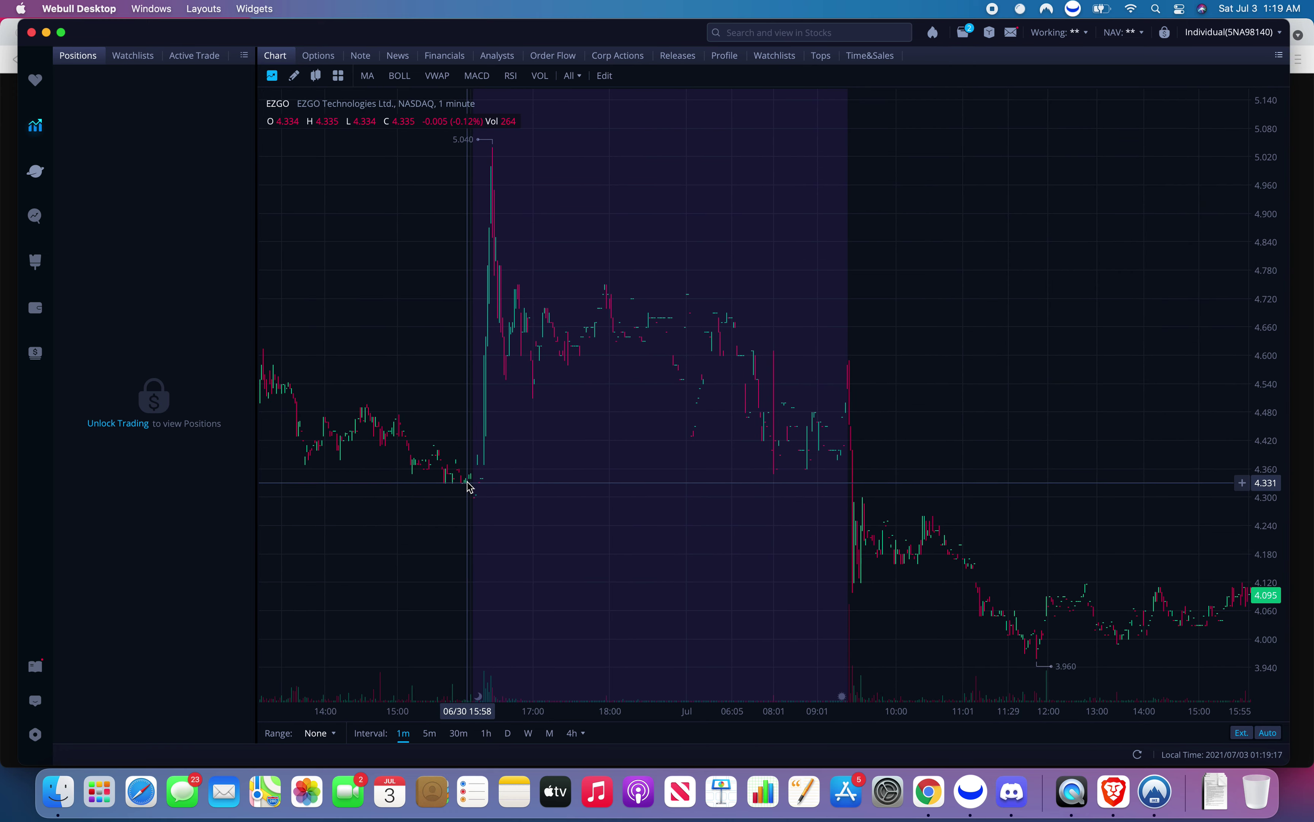
scroll(467, 483, "up", 2)
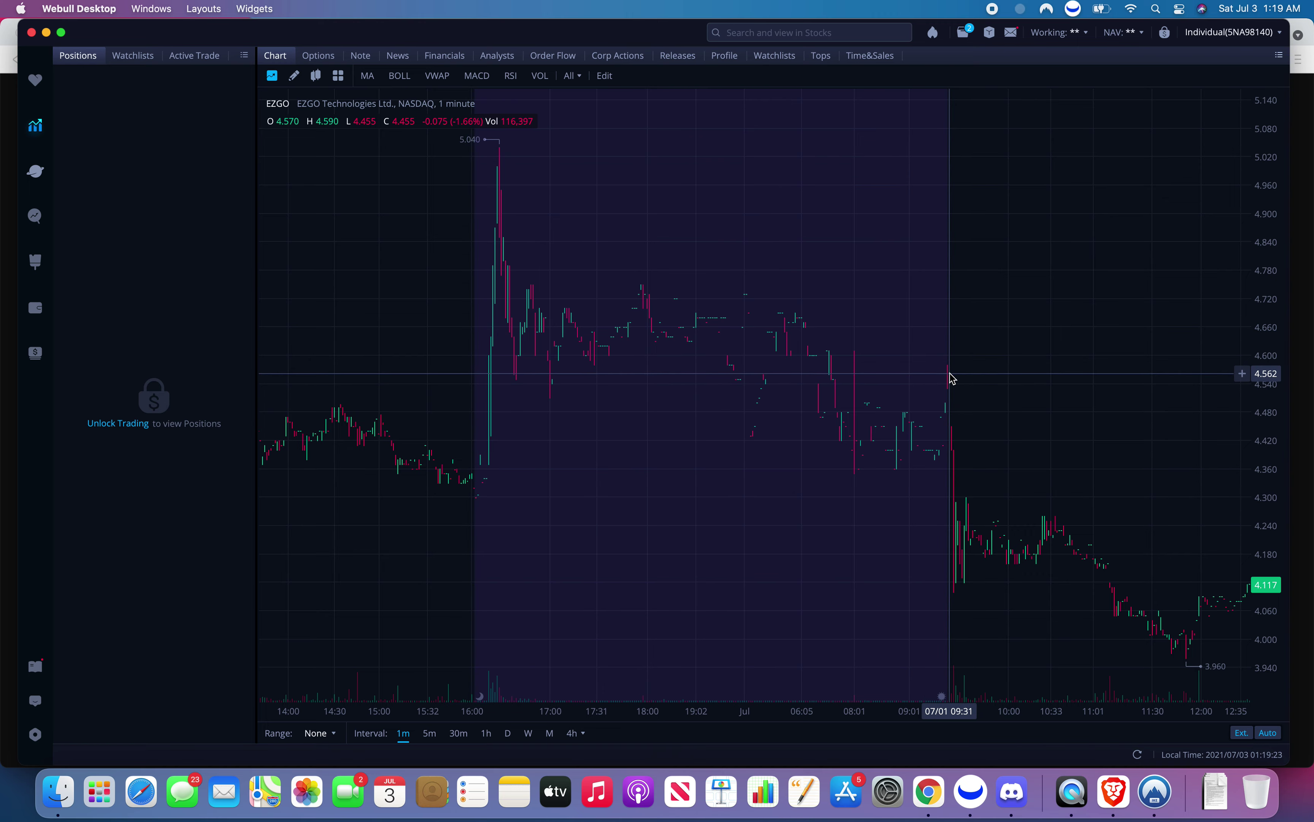
scroll(951, 379, "up", 2)
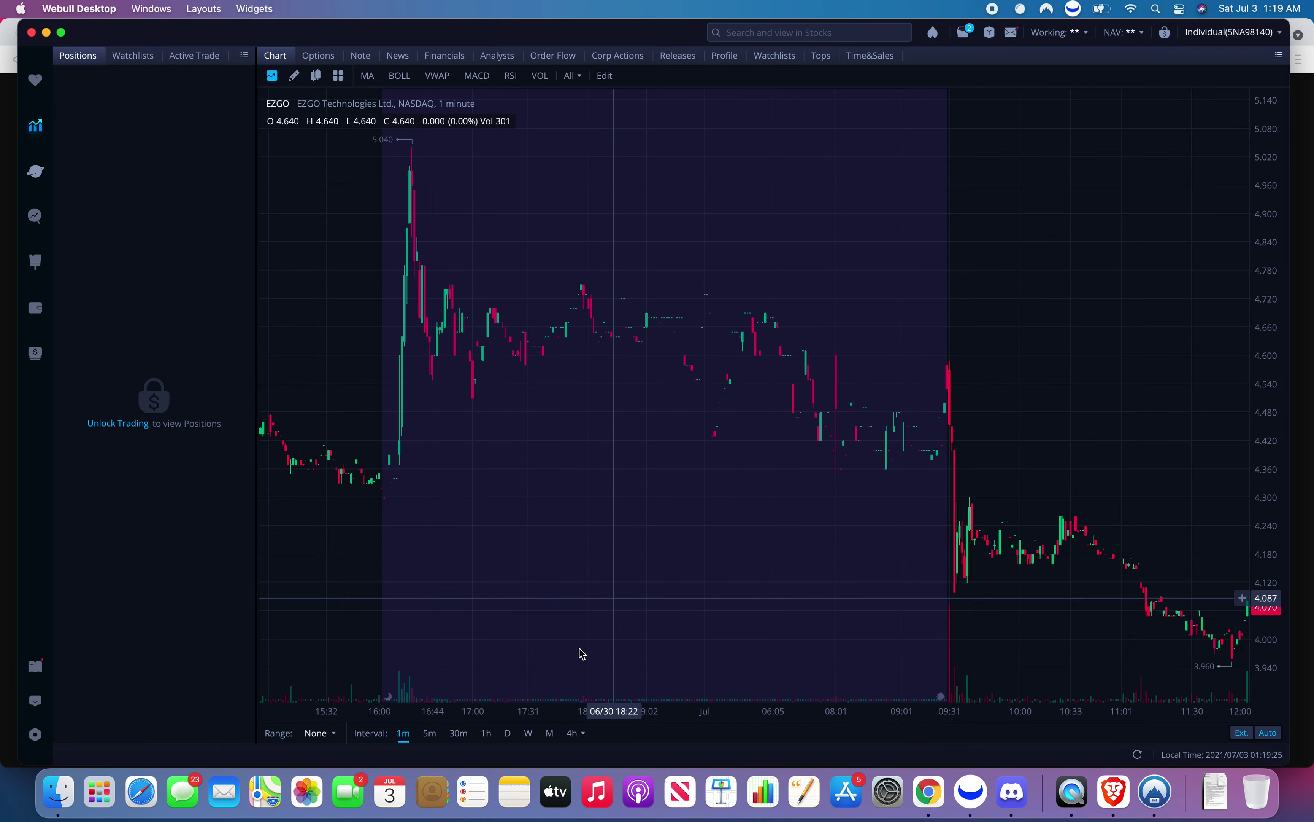
Locate the 07/01/2021 candle on EZGO's daily chart and return to the 1-minute chart at the 06/30 after-hours spike.
left_click(508, 732)
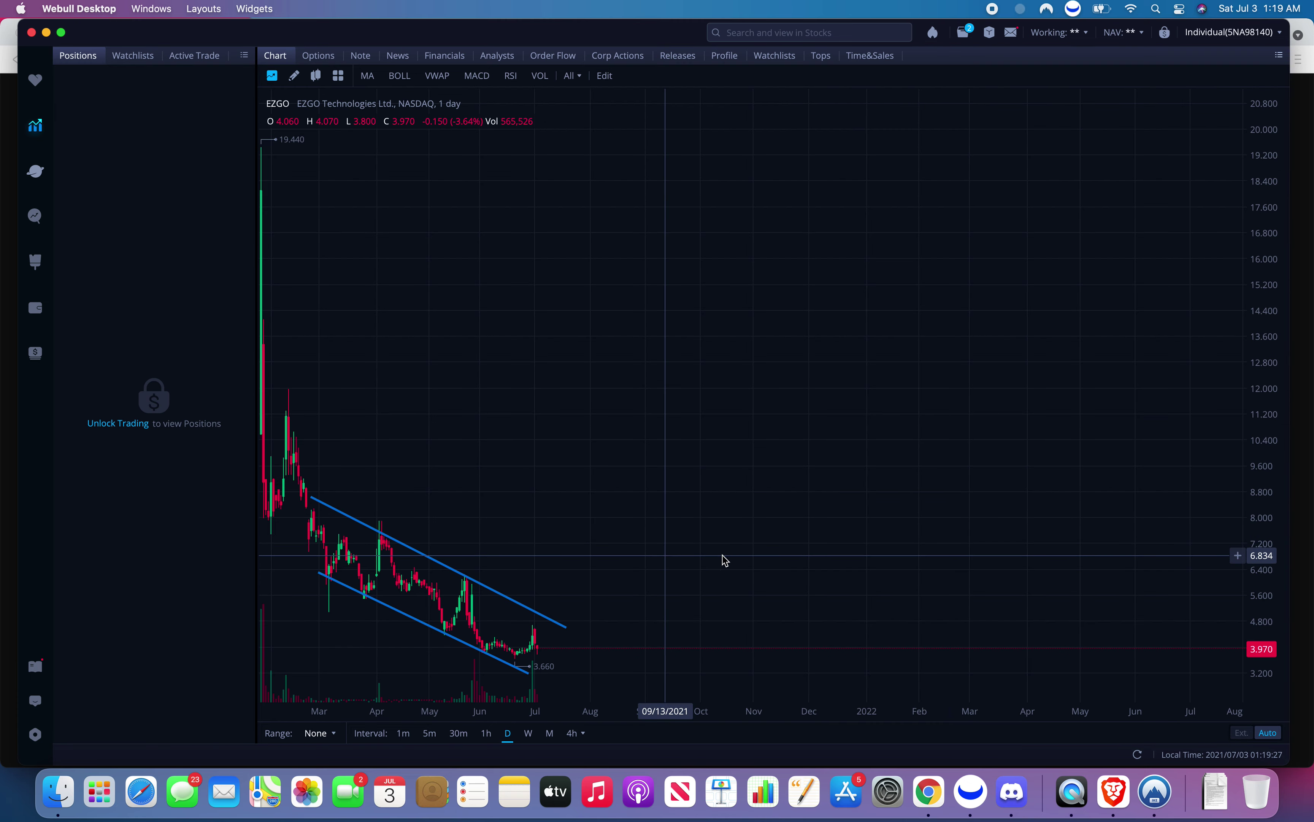
scroll(726, 560, "left", 3)
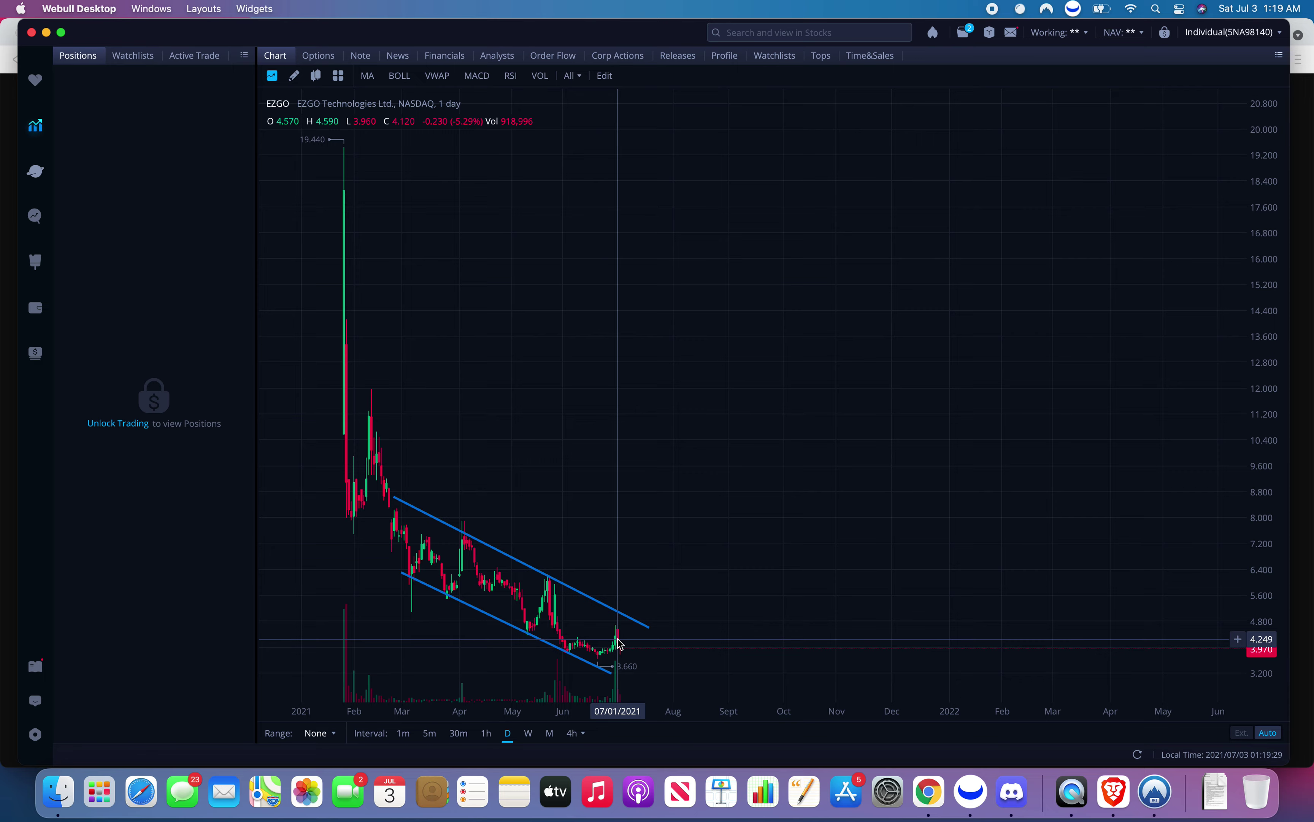
left_click(403, 733)
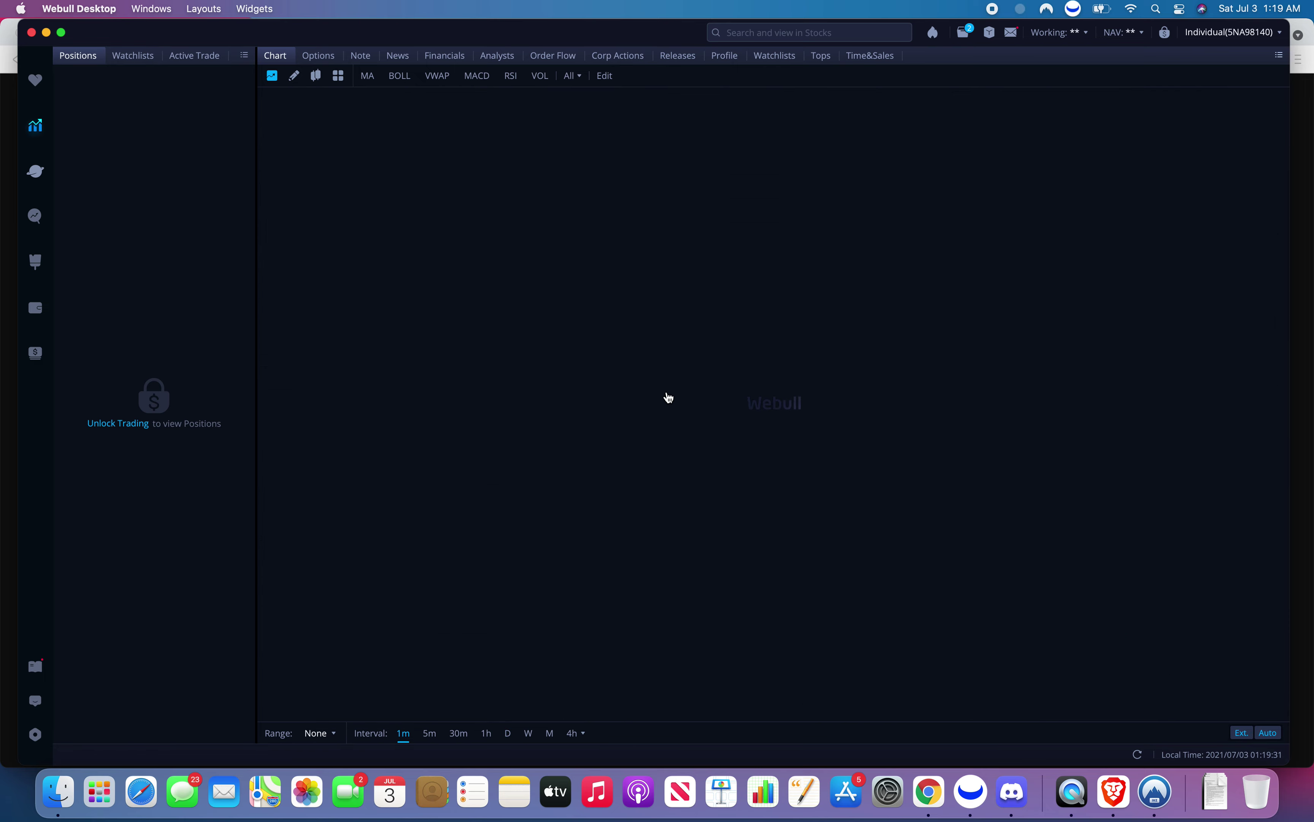
scroll(672, 380, "left", 5)
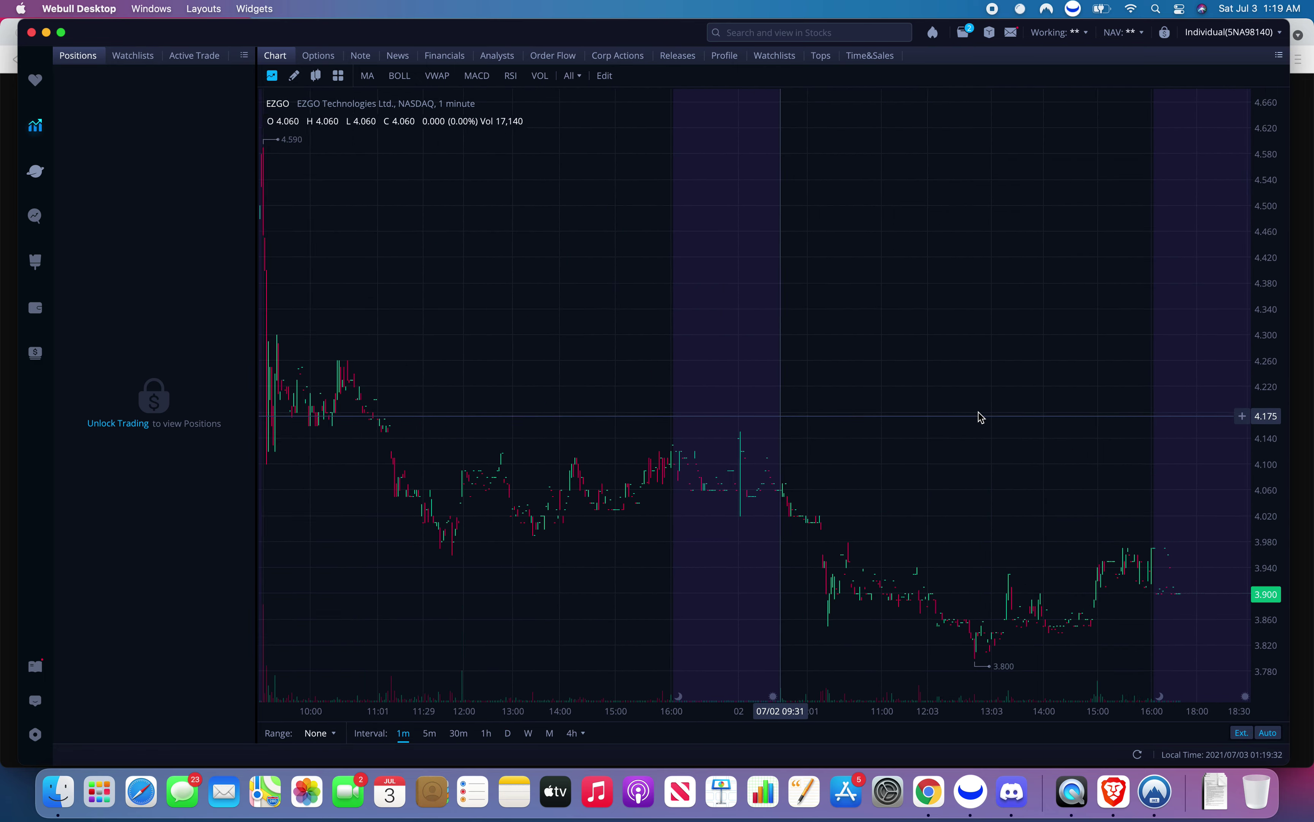
scroll(674, 432, "left", 10)
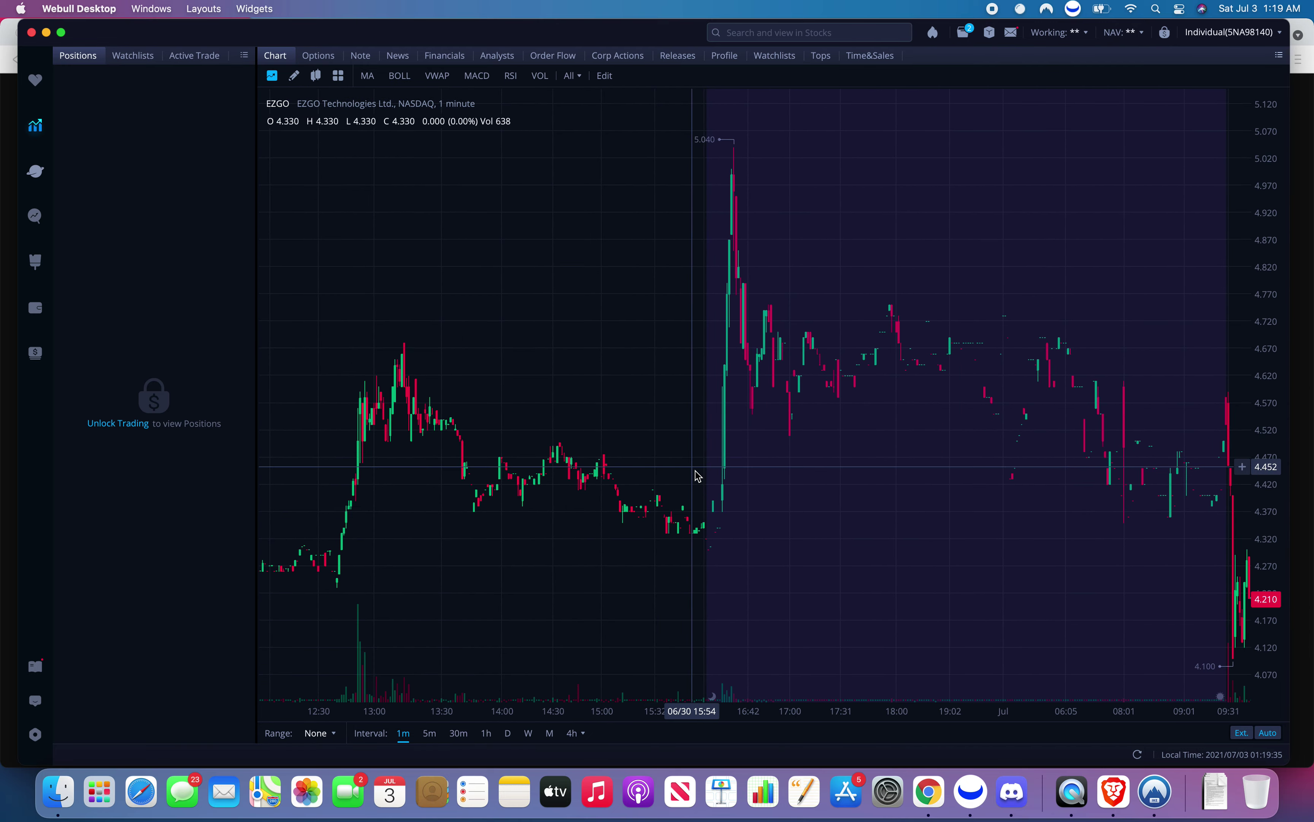
scroll(699, 475, "up", 5)
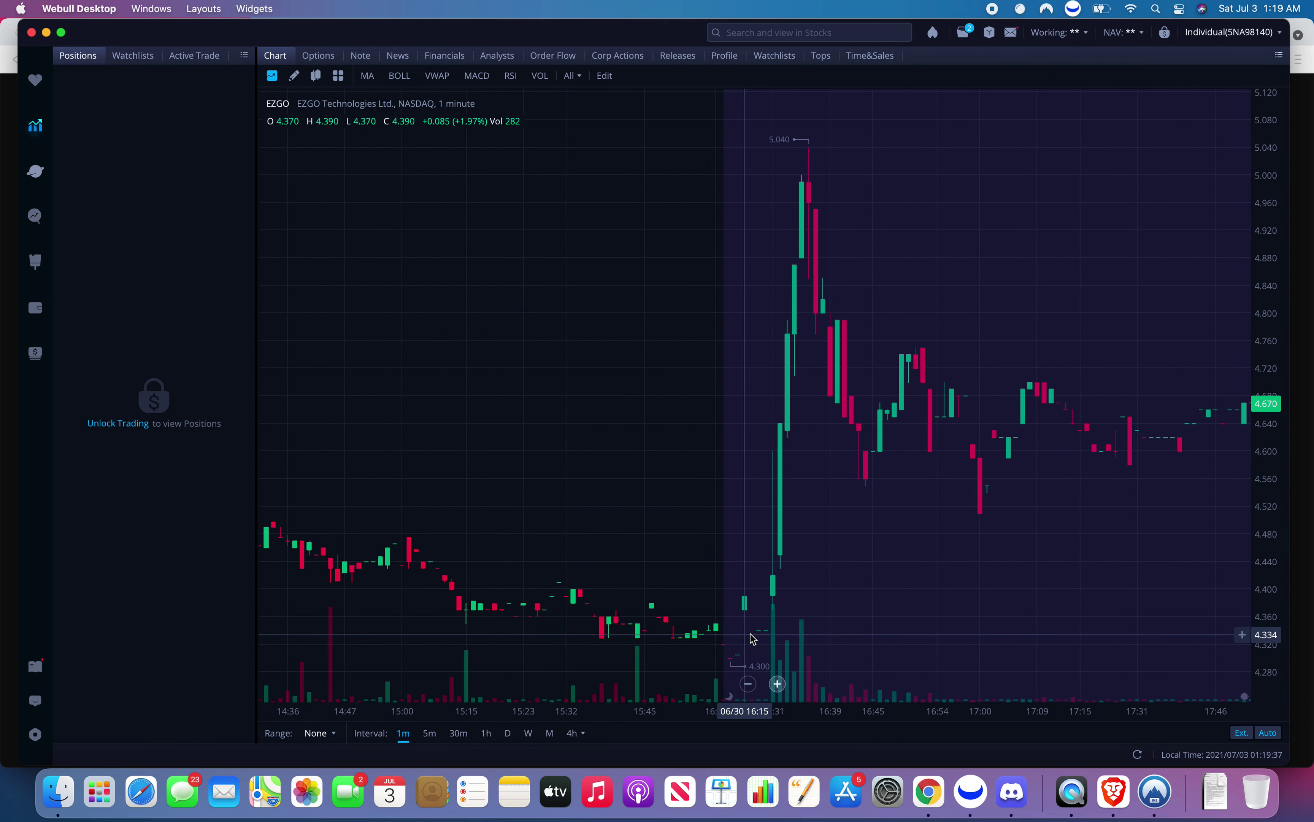
Examine the individual 1-minute EZGO candles of the 06/30 after-hours surge starting at 16:31.
right_click(771, 375)
left_click(742, 562)
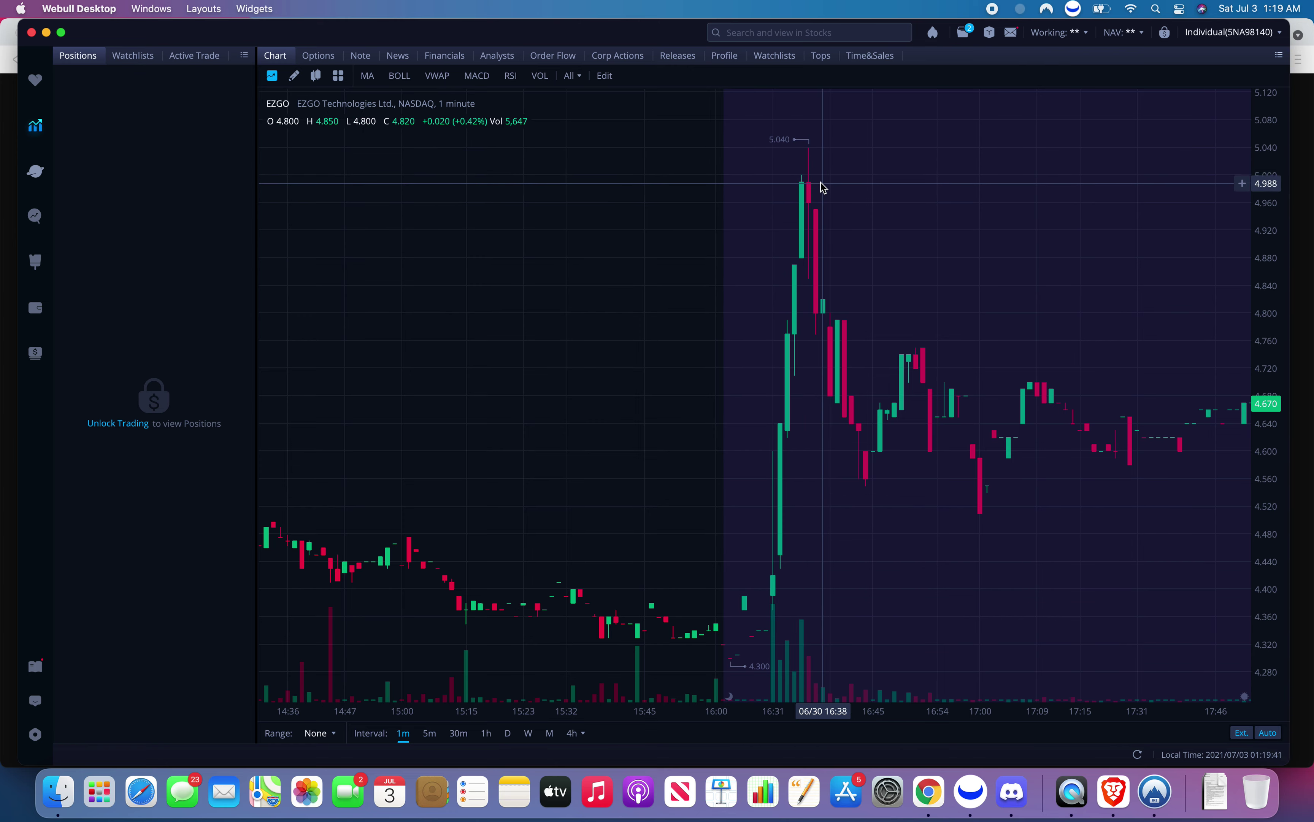
scroll(704, 352, "right", 1)
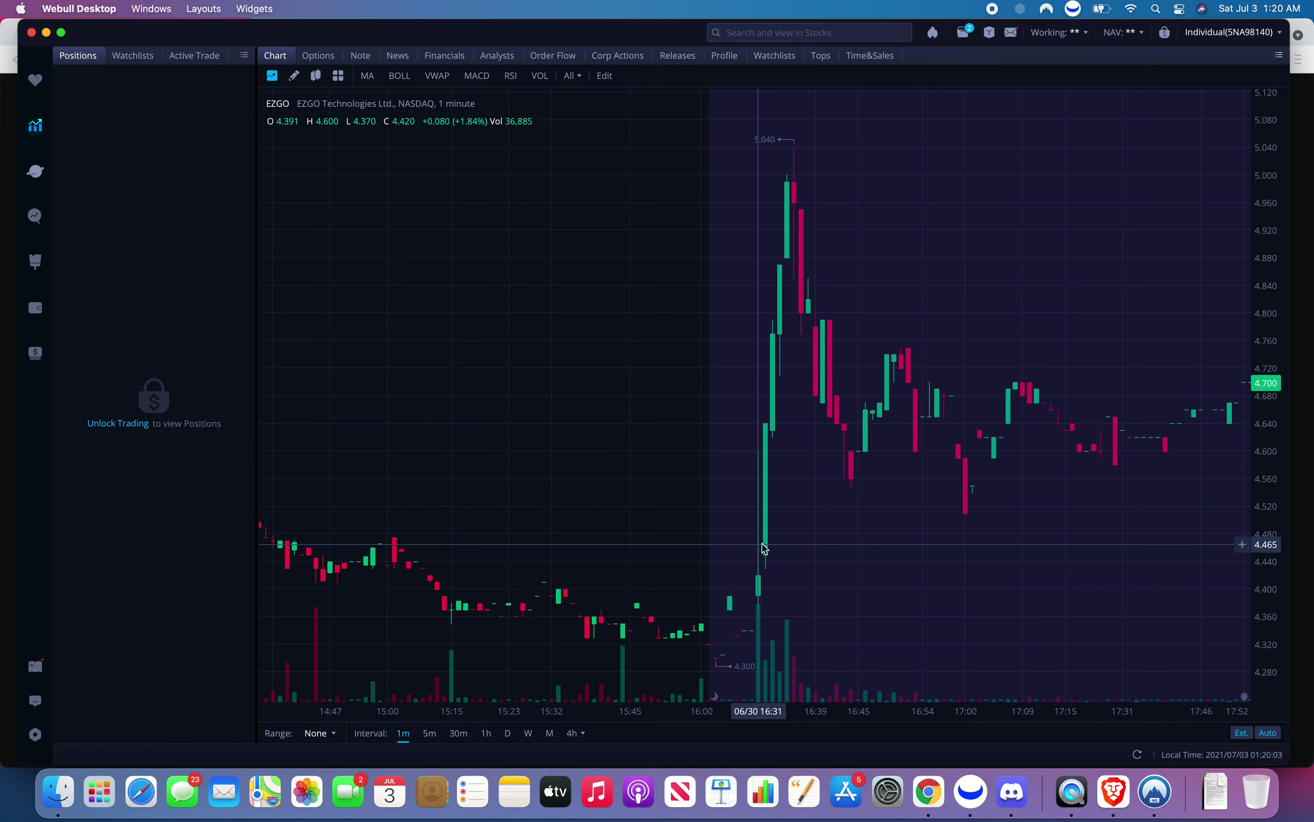
scroll(794, 544, "down", 5)
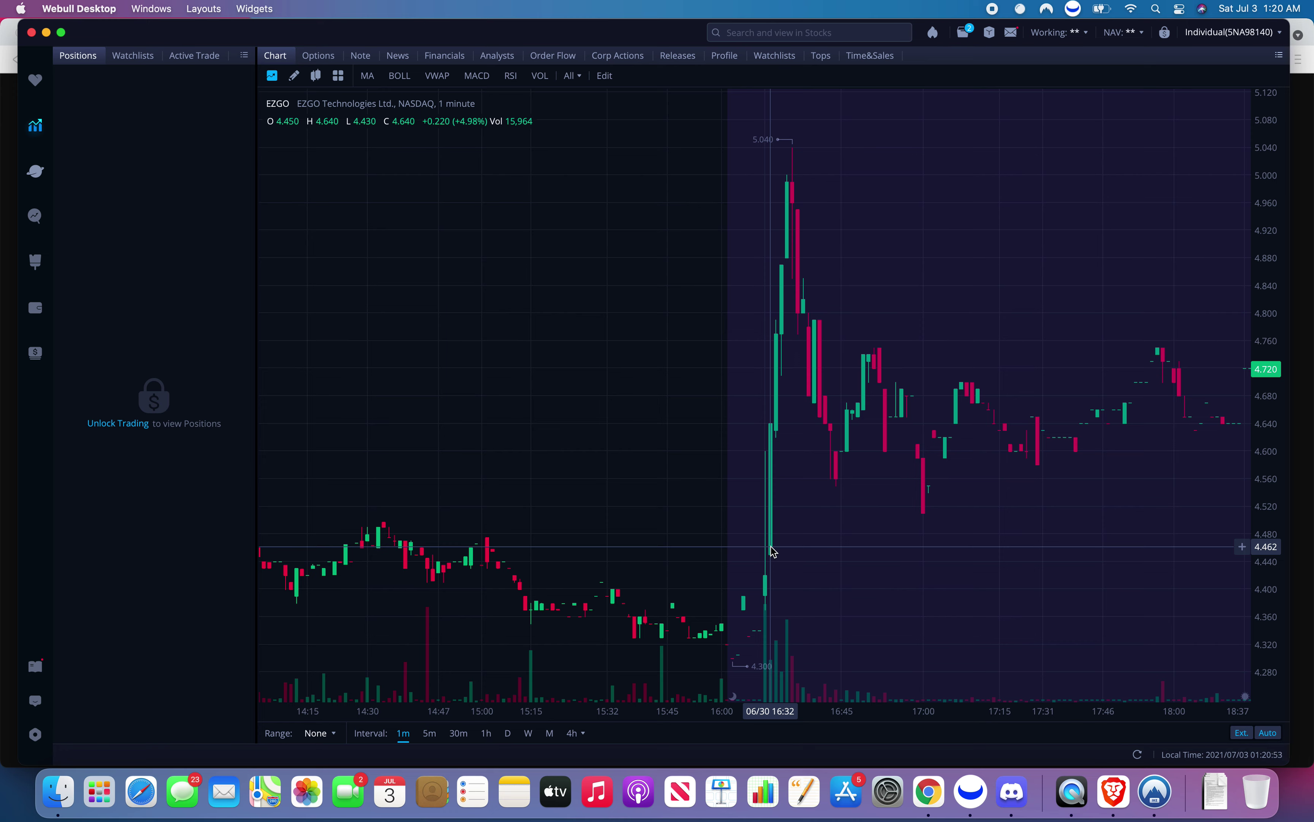
scroll(774, 551, "up", 5)
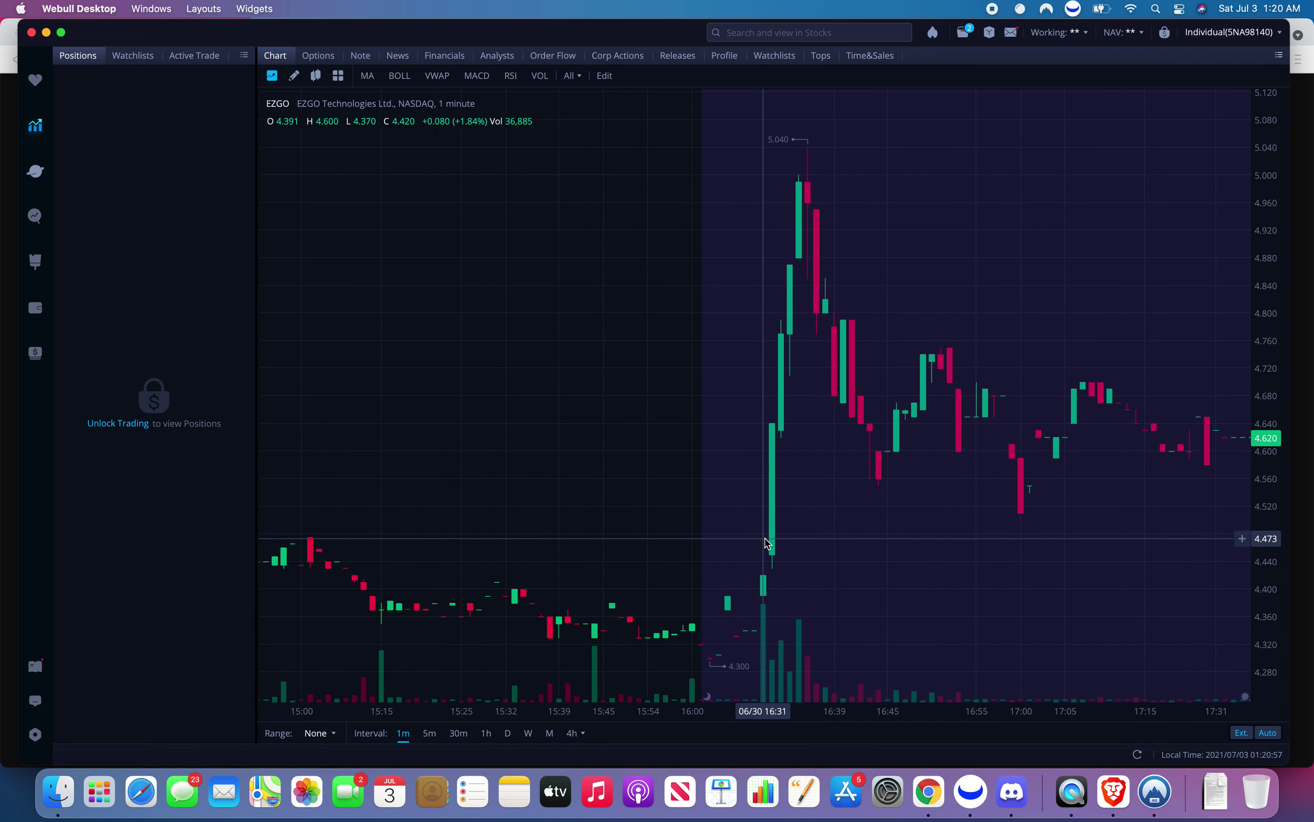
scroll(776, 529, "up", 3)
scroll(782, 524, "down", 4)
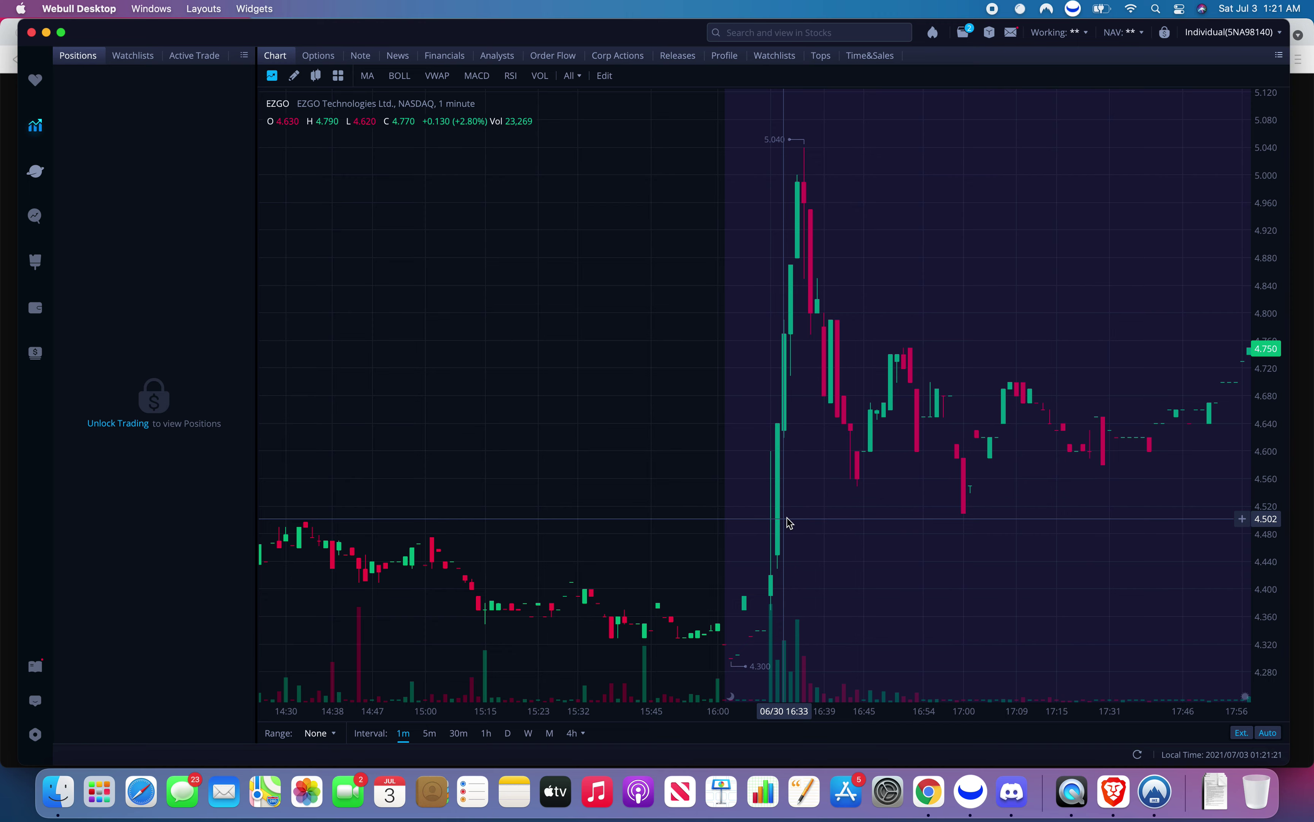
Examine EZGO's 1-minute price action after the 06/30 after-hours peak, through to the 07/01 market open.
scroll(786, 522, "down", 5)
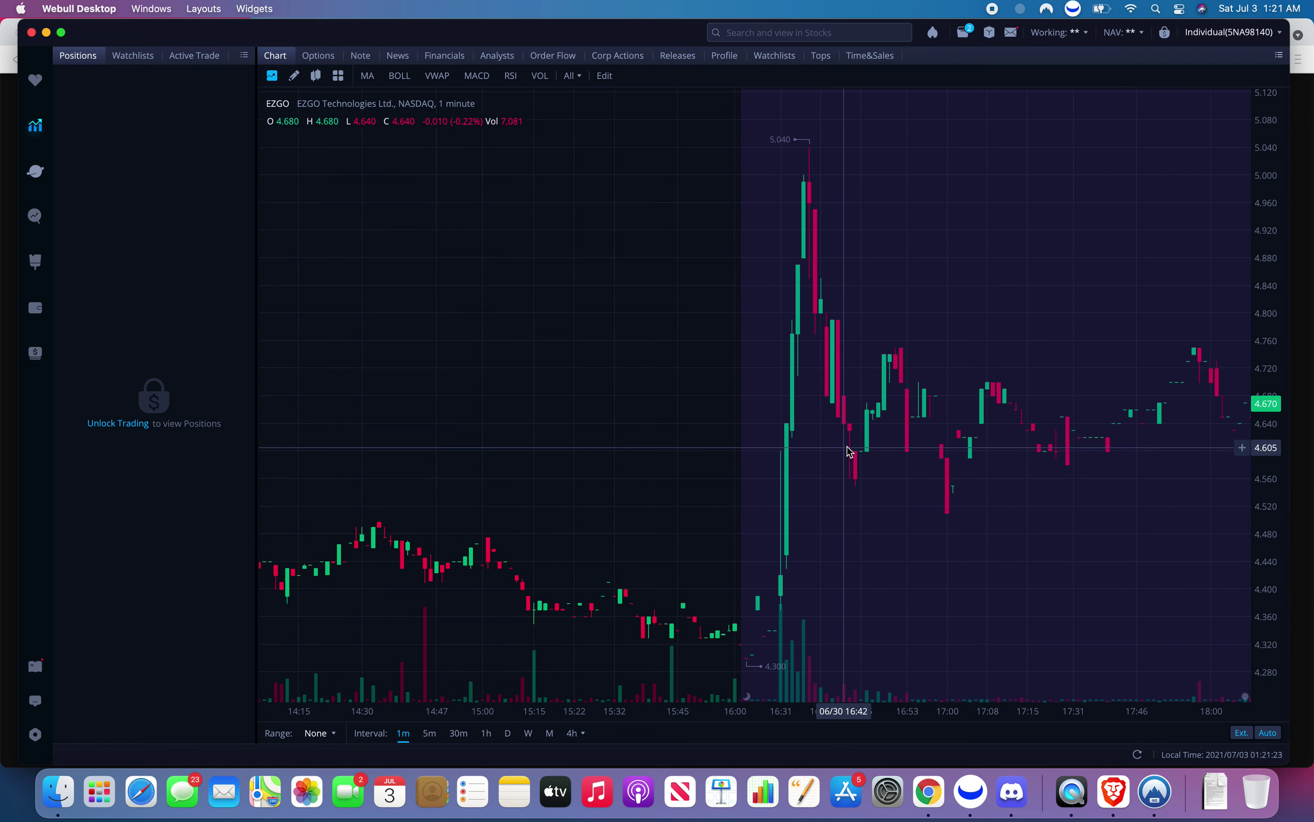
scroll(760, 423, "down", 5)
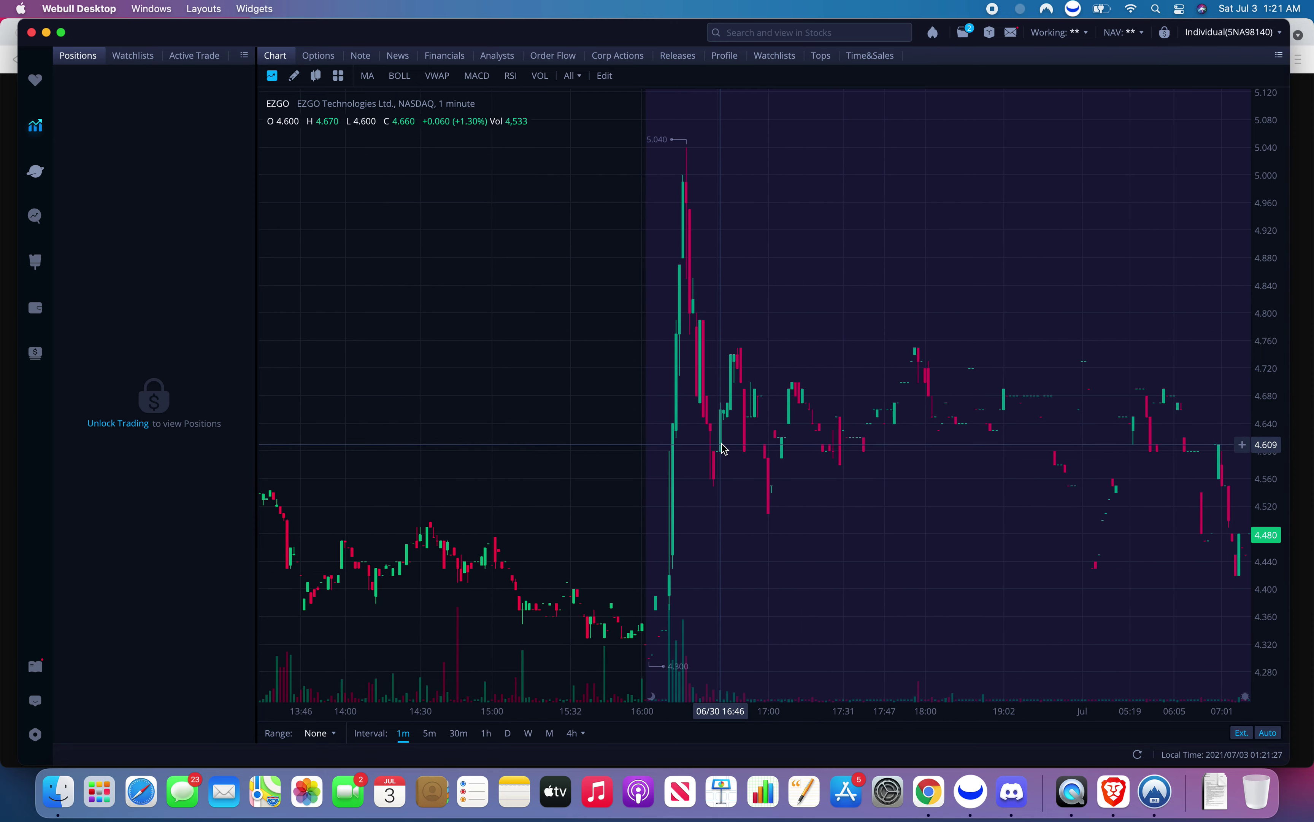
scroll(778, 460, "down", 2)
scroll(777, 460, "up", 5)
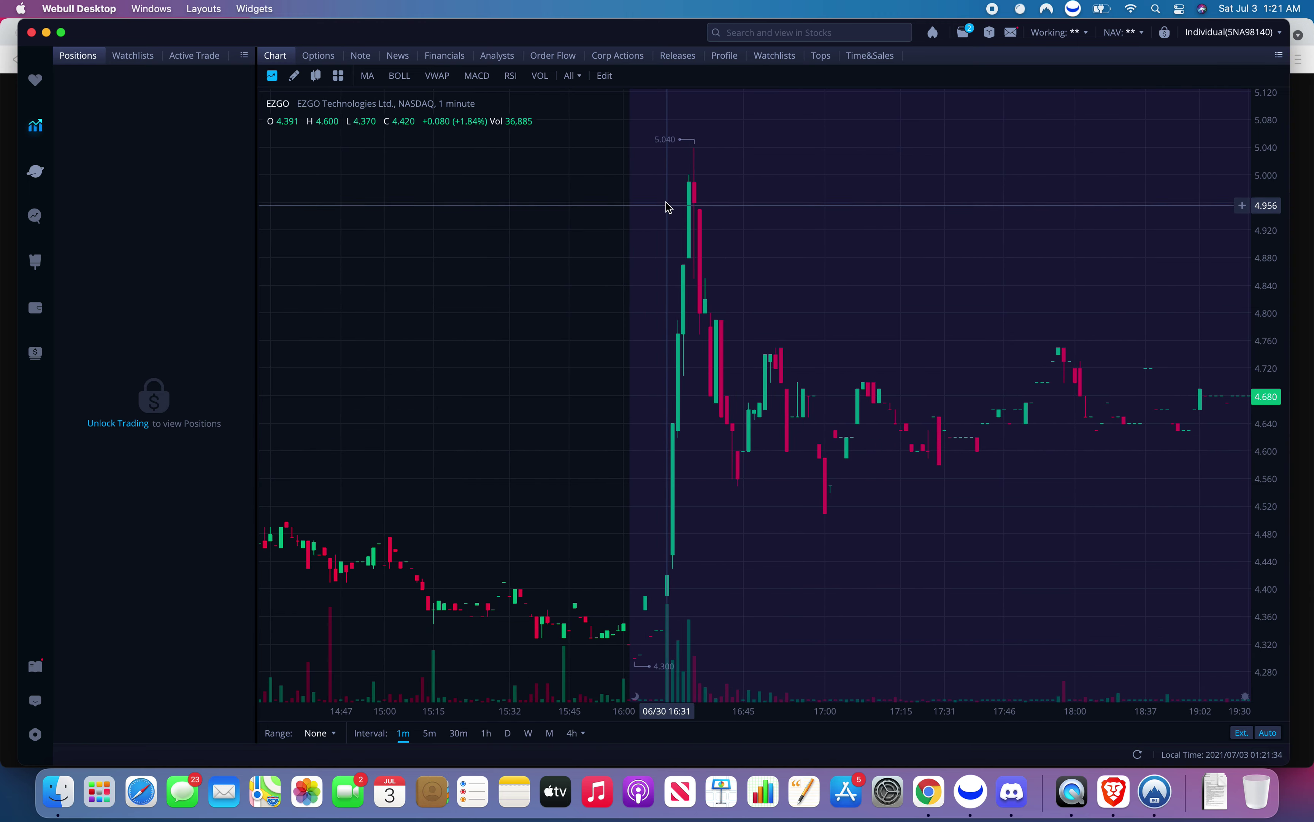
scroll(836, 281, "right", 5)
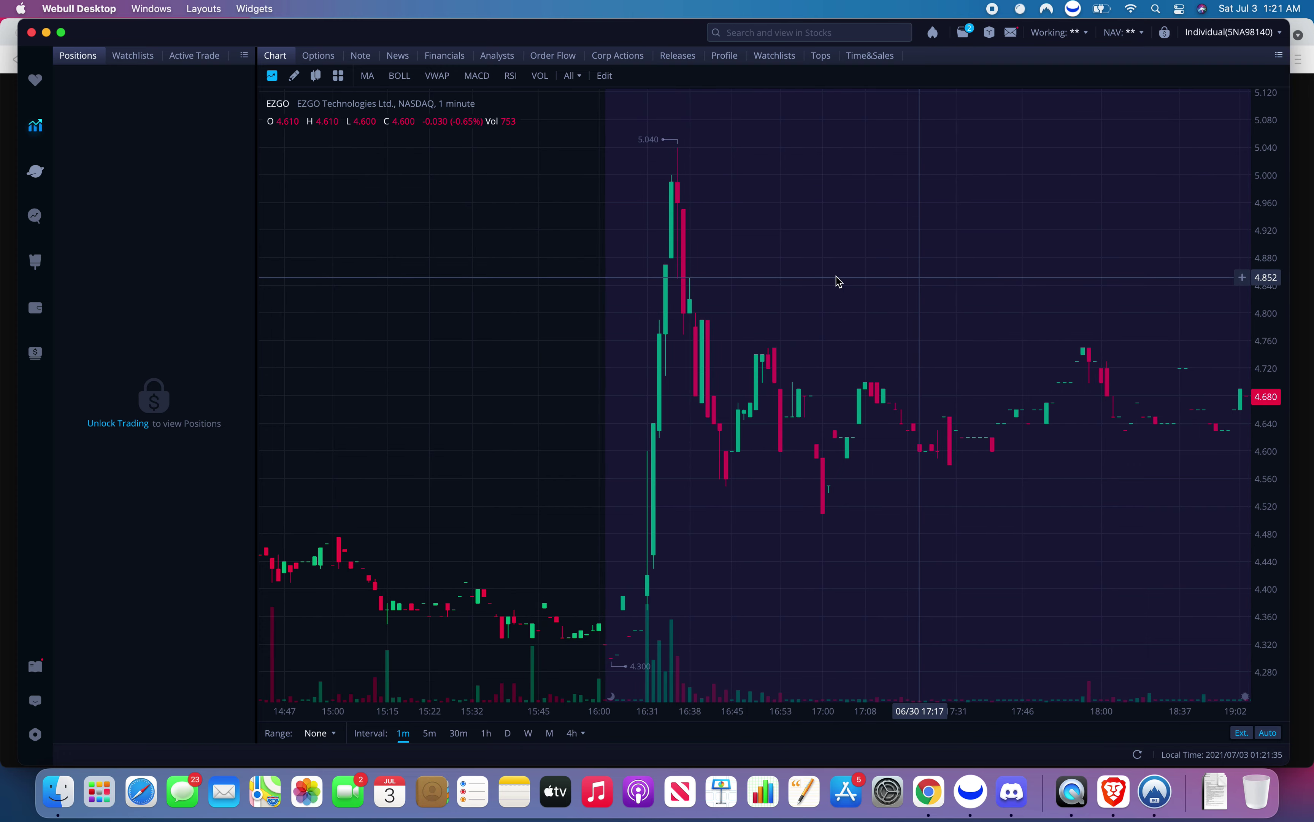
scroll(674, 295, "down", 5)
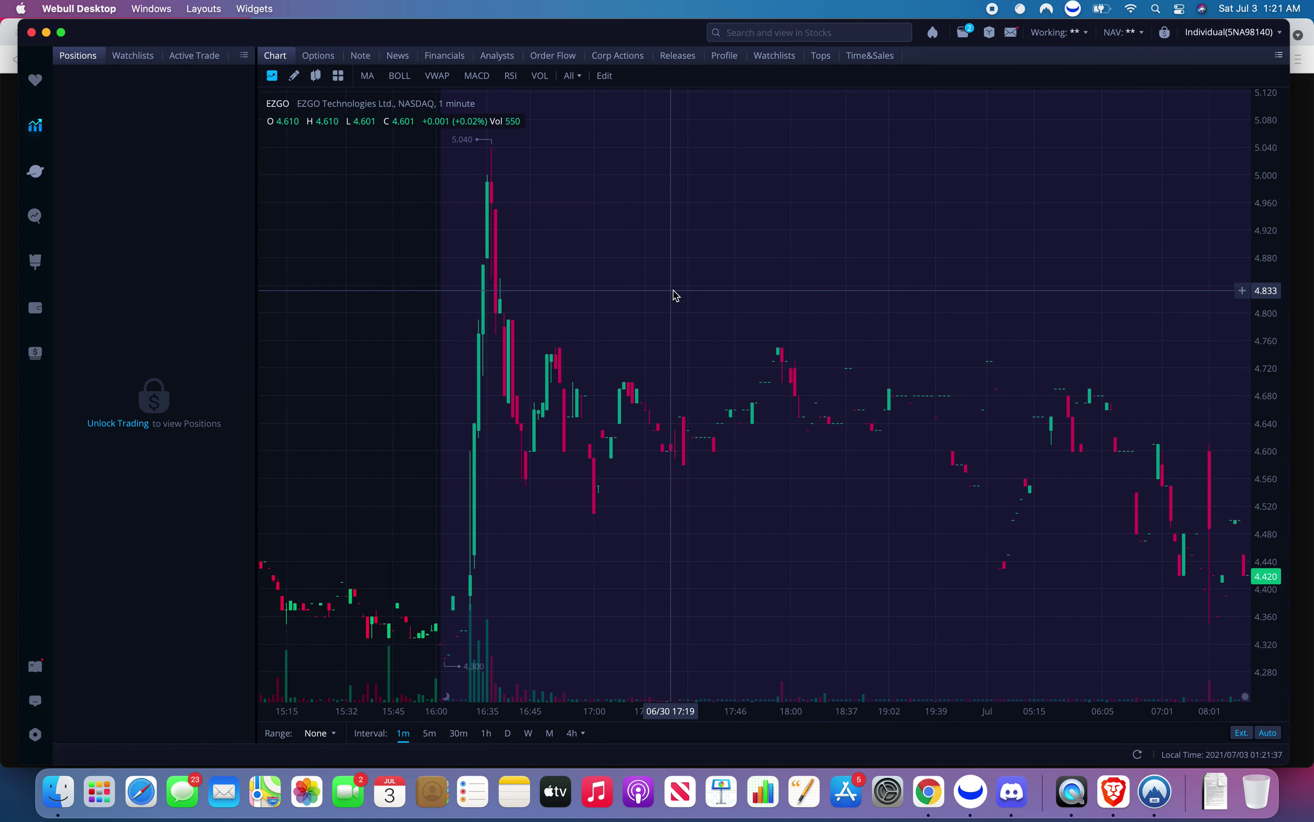
scroll(869, 424, "right", 5)
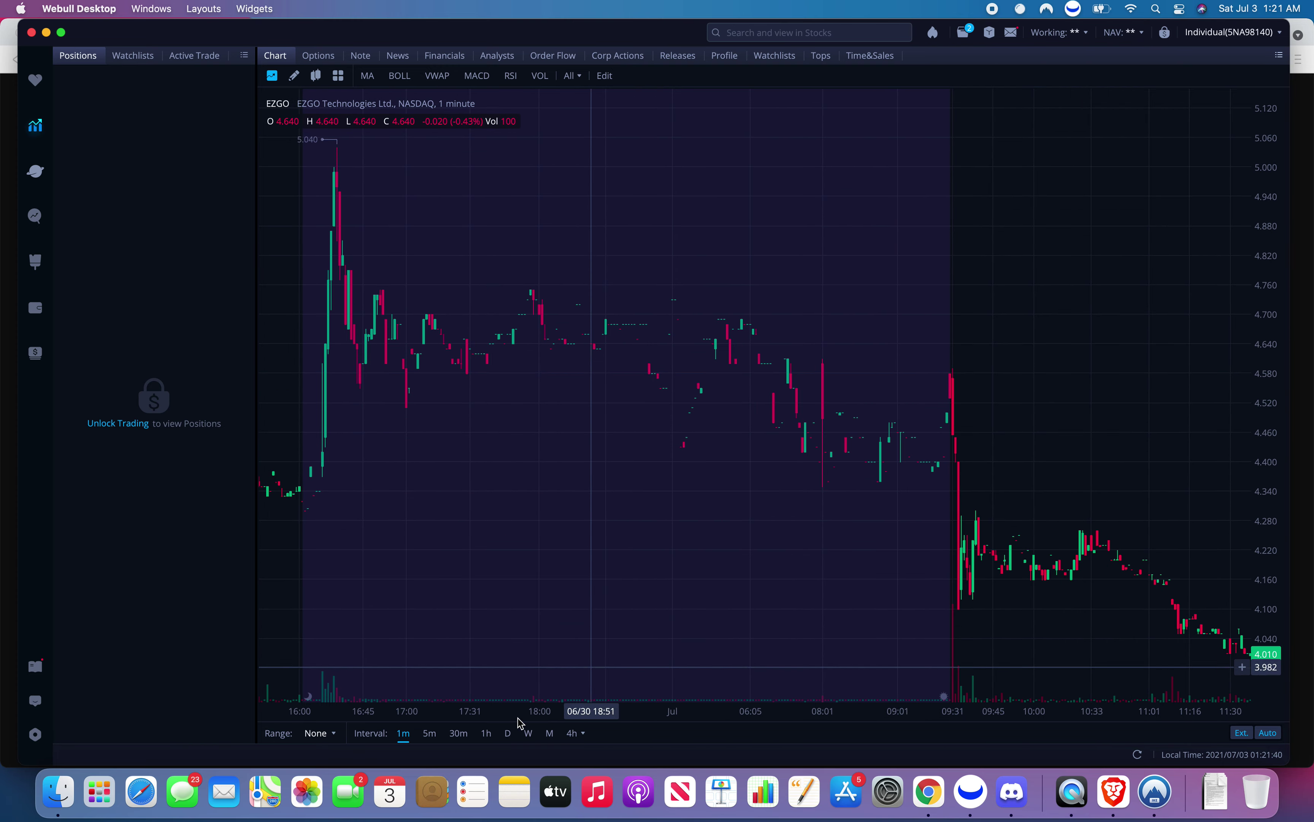
Return the chart to the daily interval, search for "fami" and open the Farmmi (FAMI) NASDAQ stock.
left_click(507, 733)
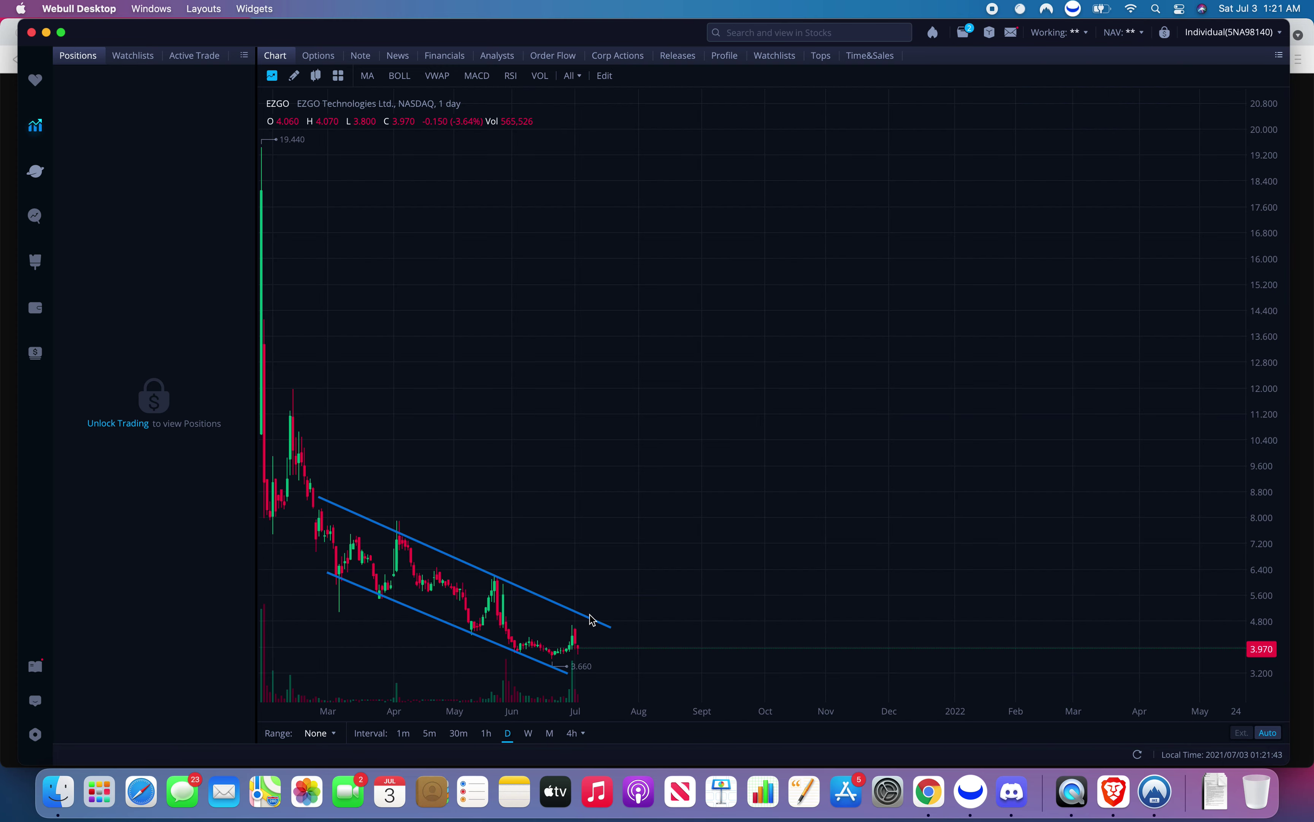
left_click_drag(651, 503, 684, 505)
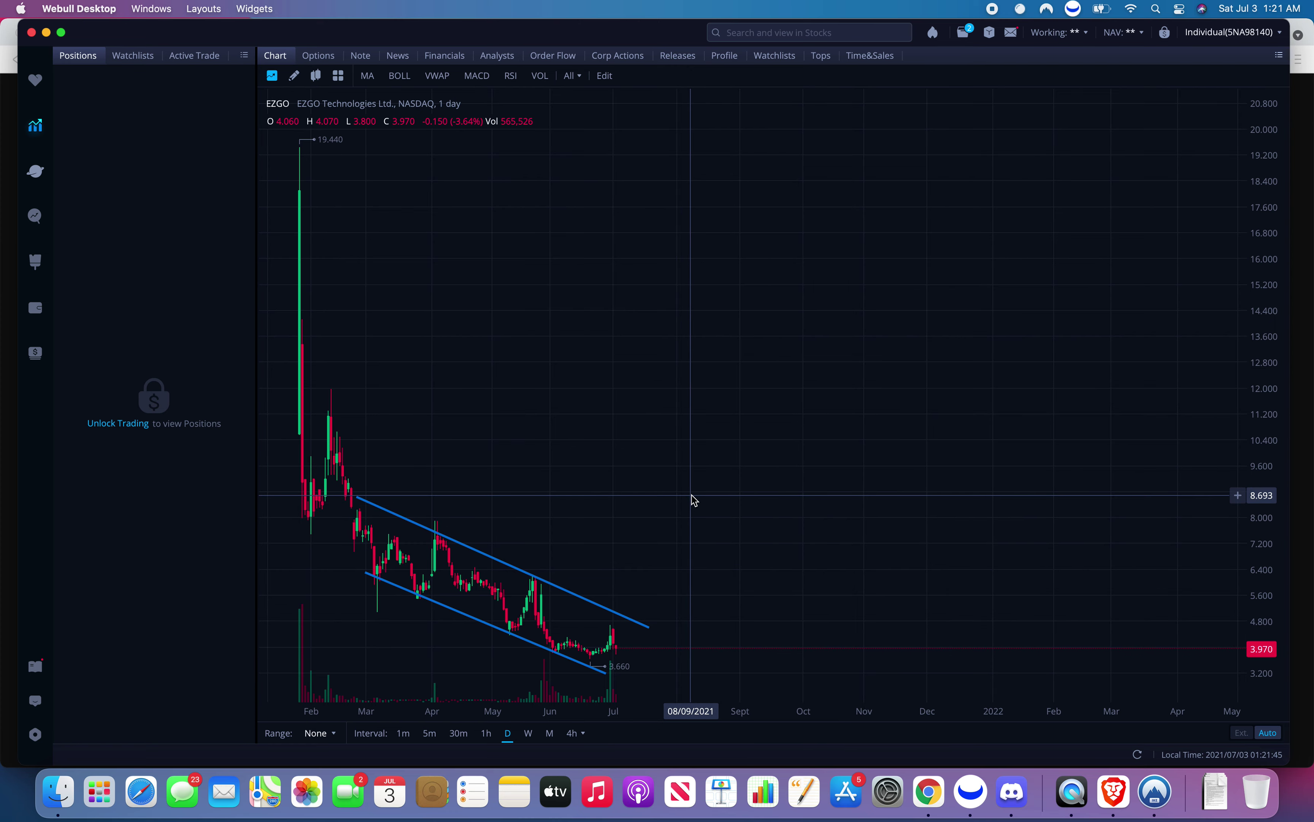
type("fami")
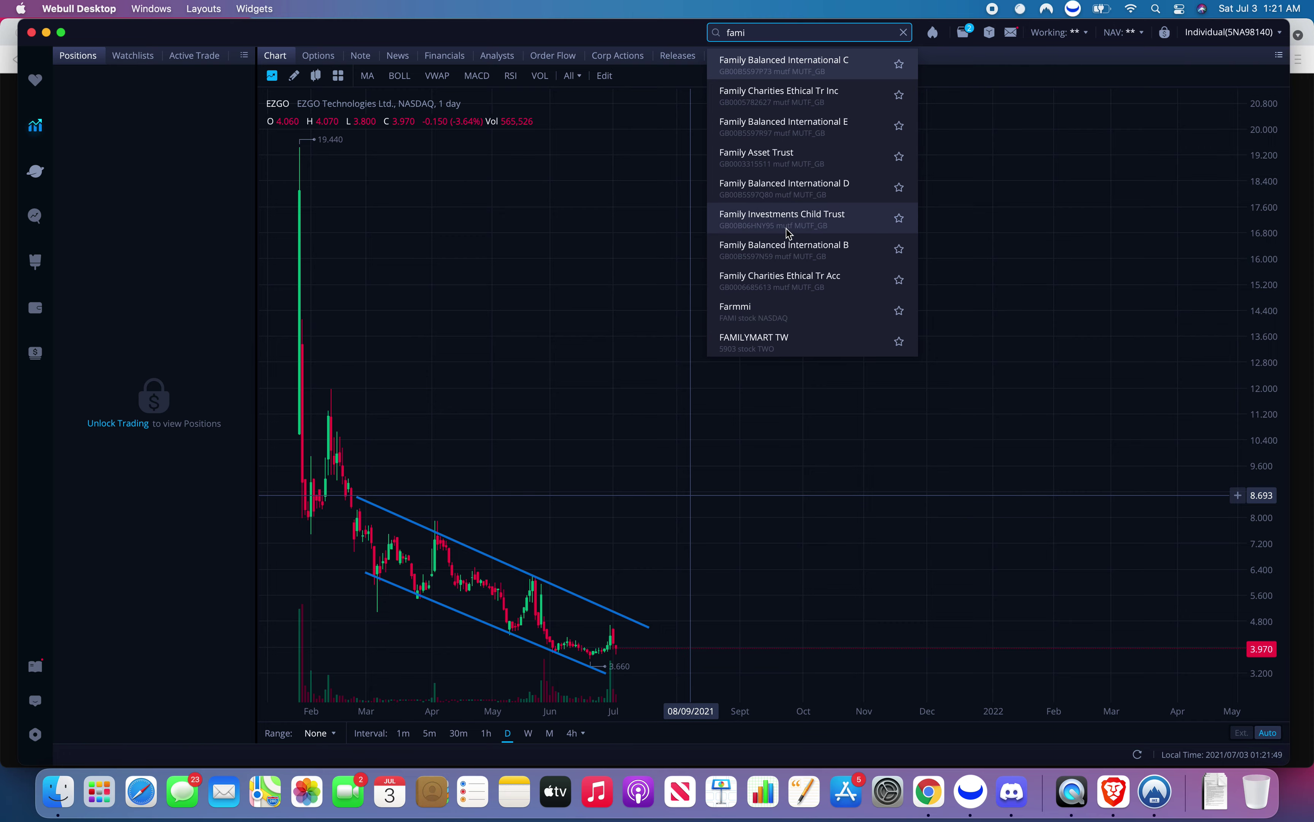
left_click(769, 310)
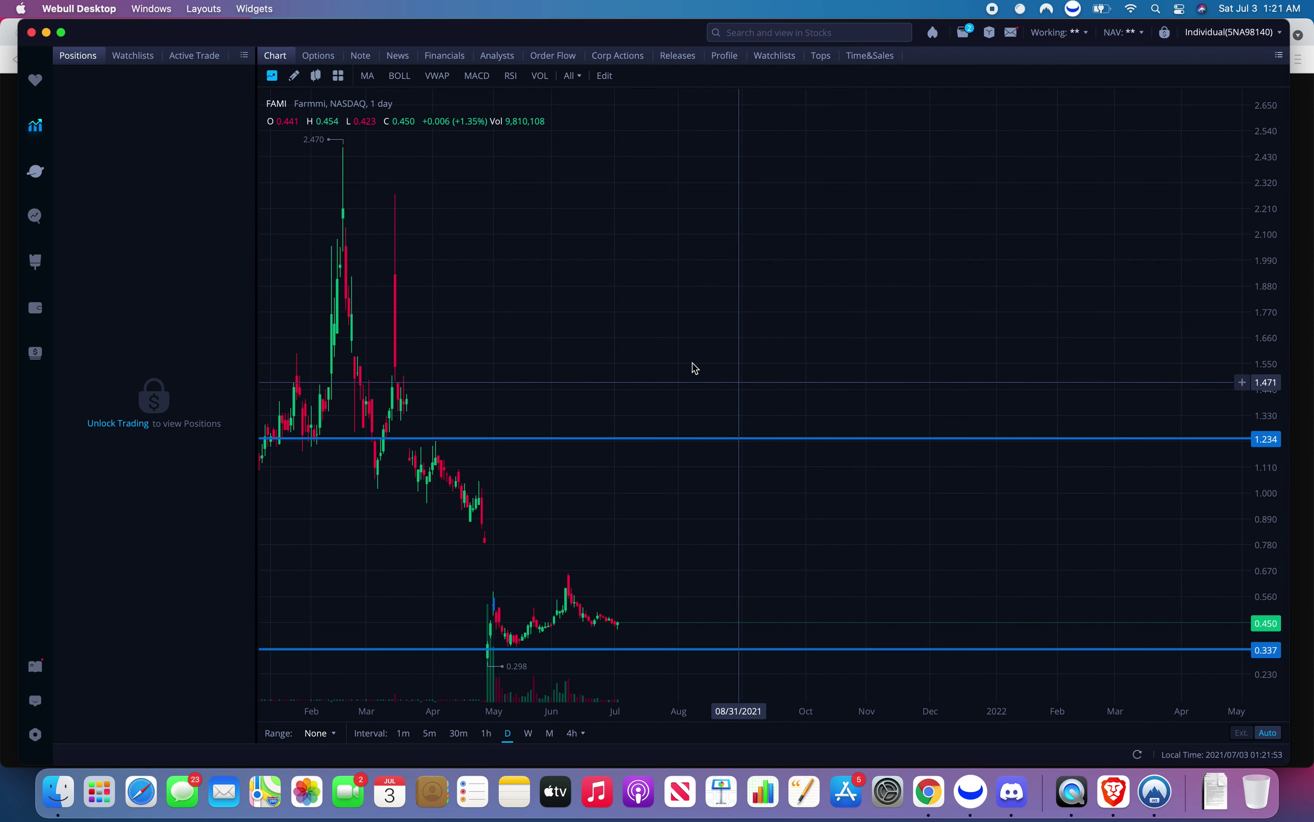
Show the drawing tools and examine the gap that follows the 04/28/2021 candle on FAMI's daily chart.
scroll(692, 362, "up", 5)
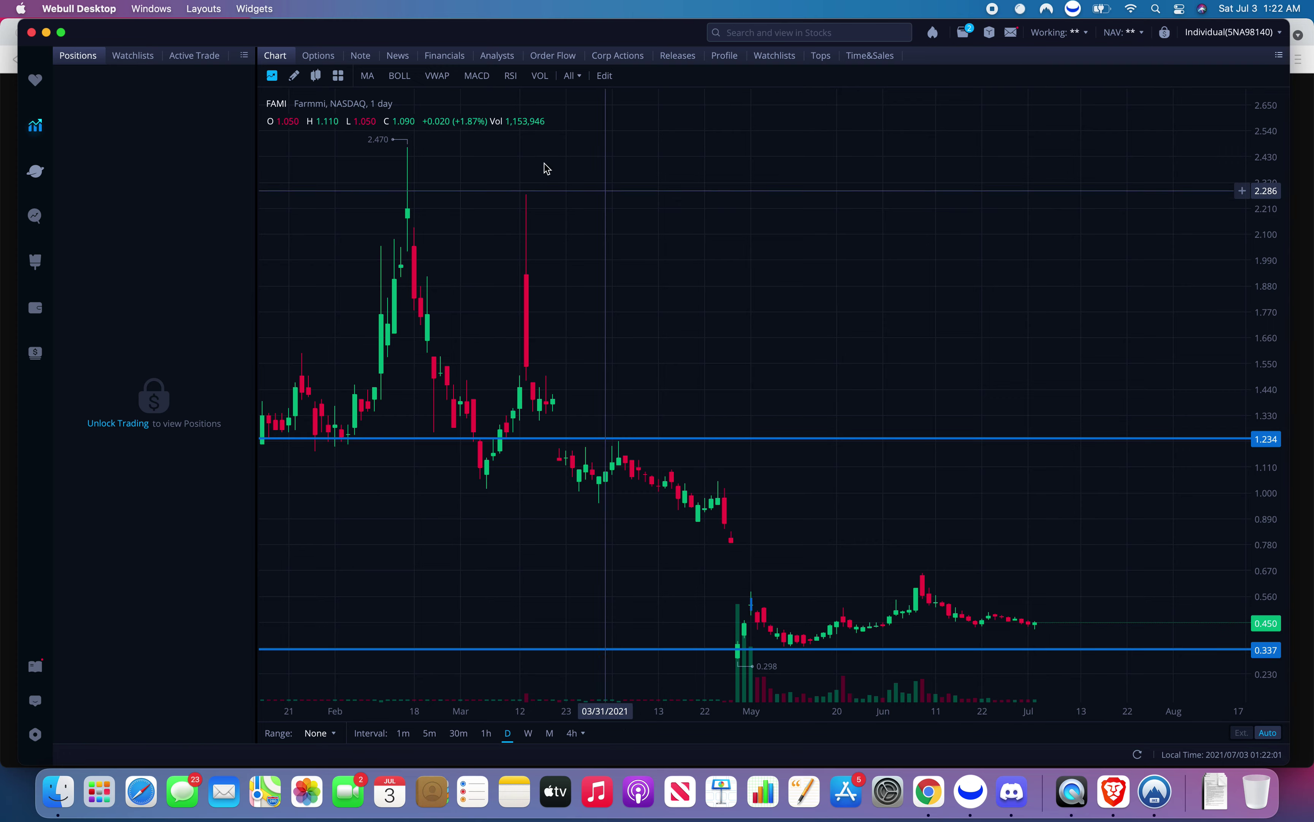
left_click(290, 82)
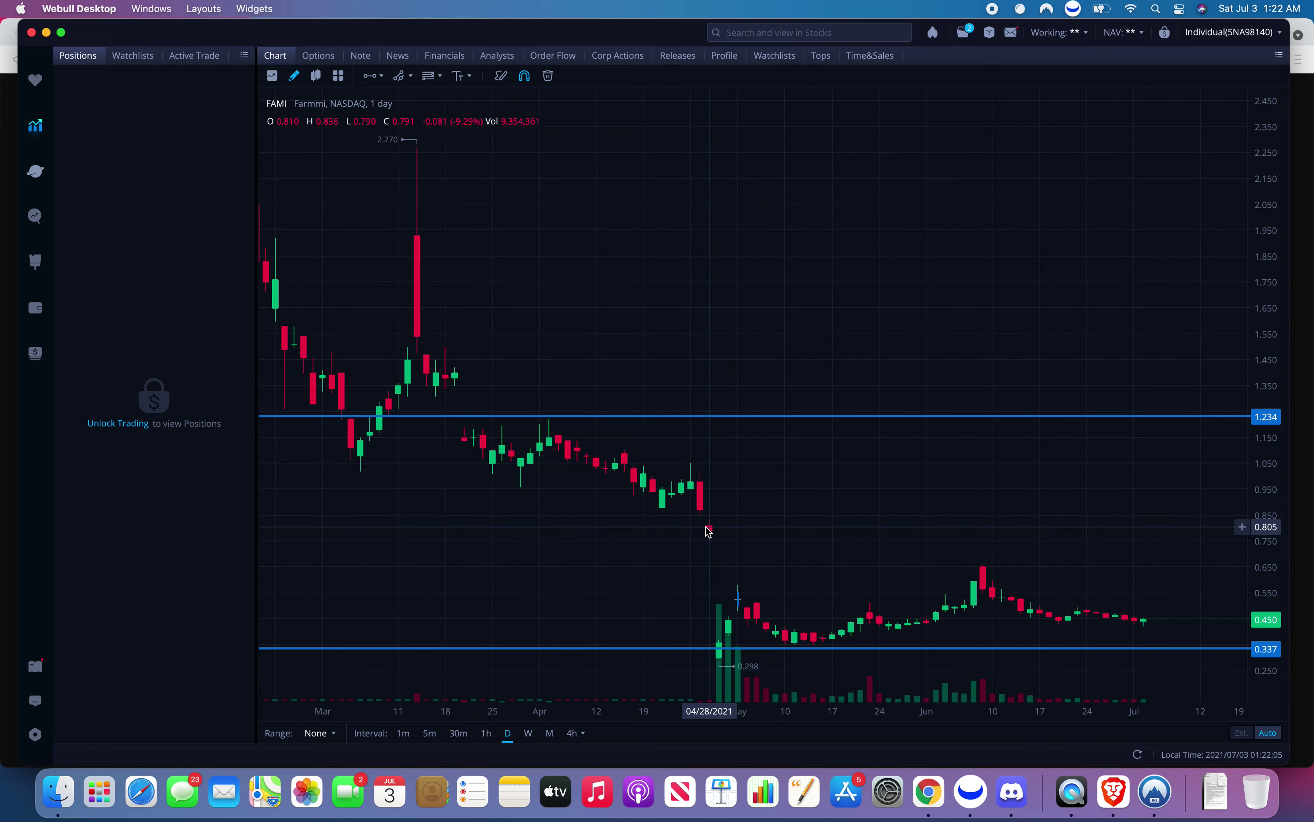
scroll(707, 529, "up", 5)
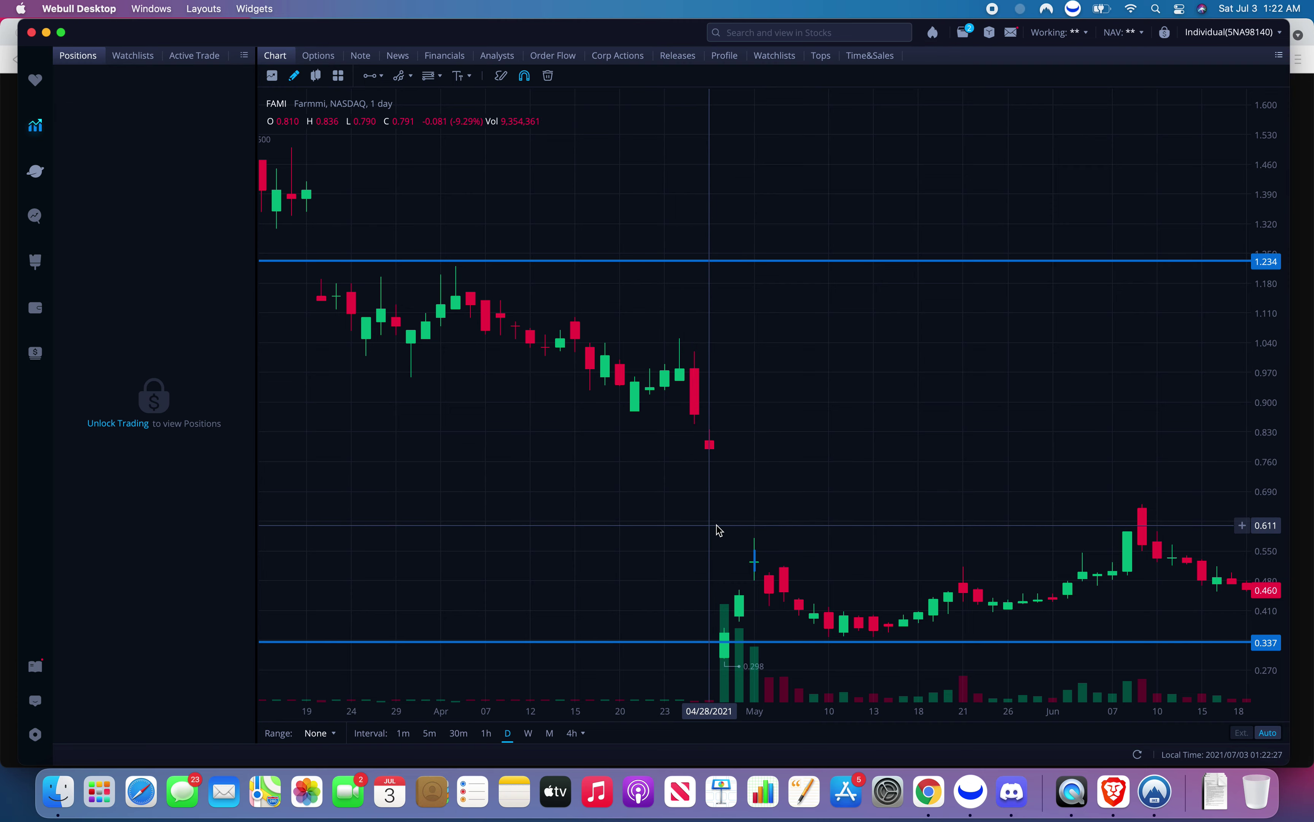
scroll(718, 530, "down", 2)
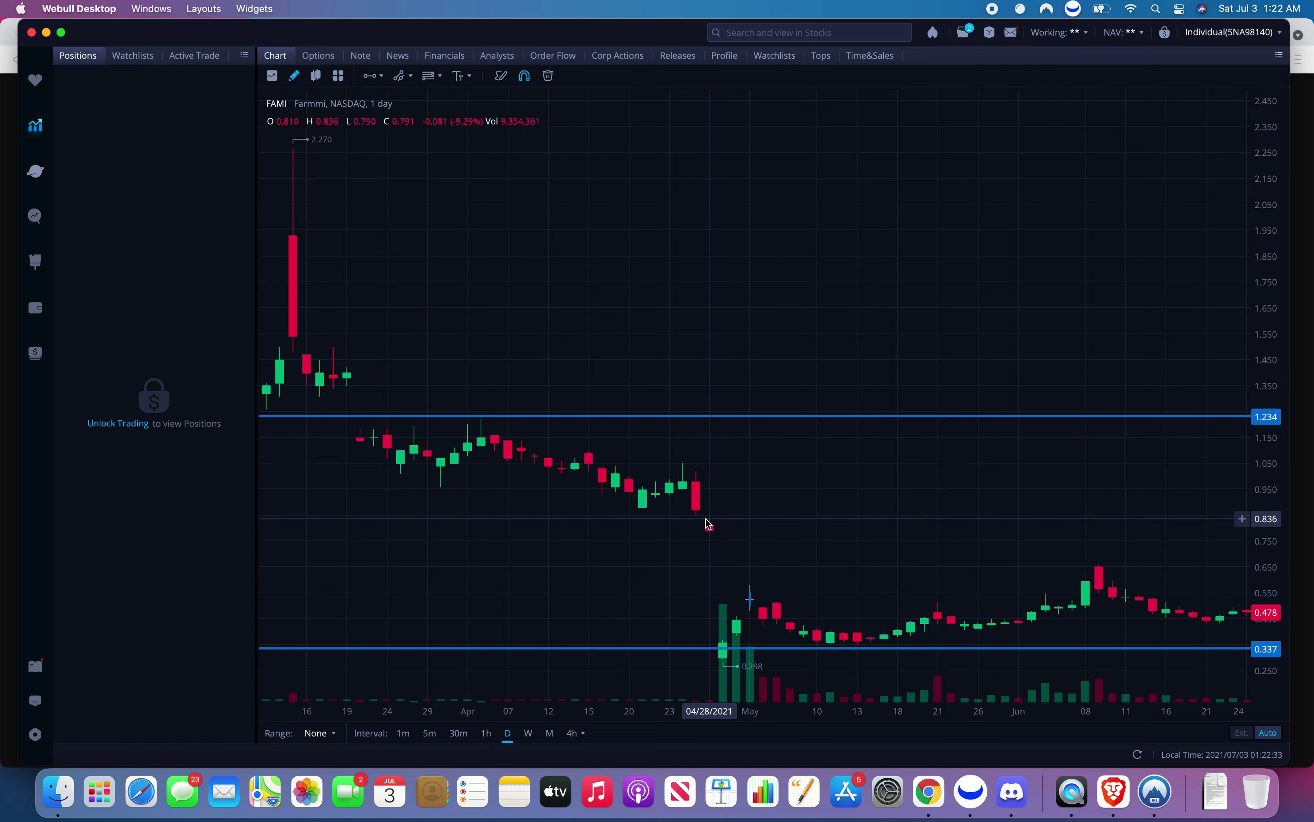
scroll(707, 544, "down", 1)
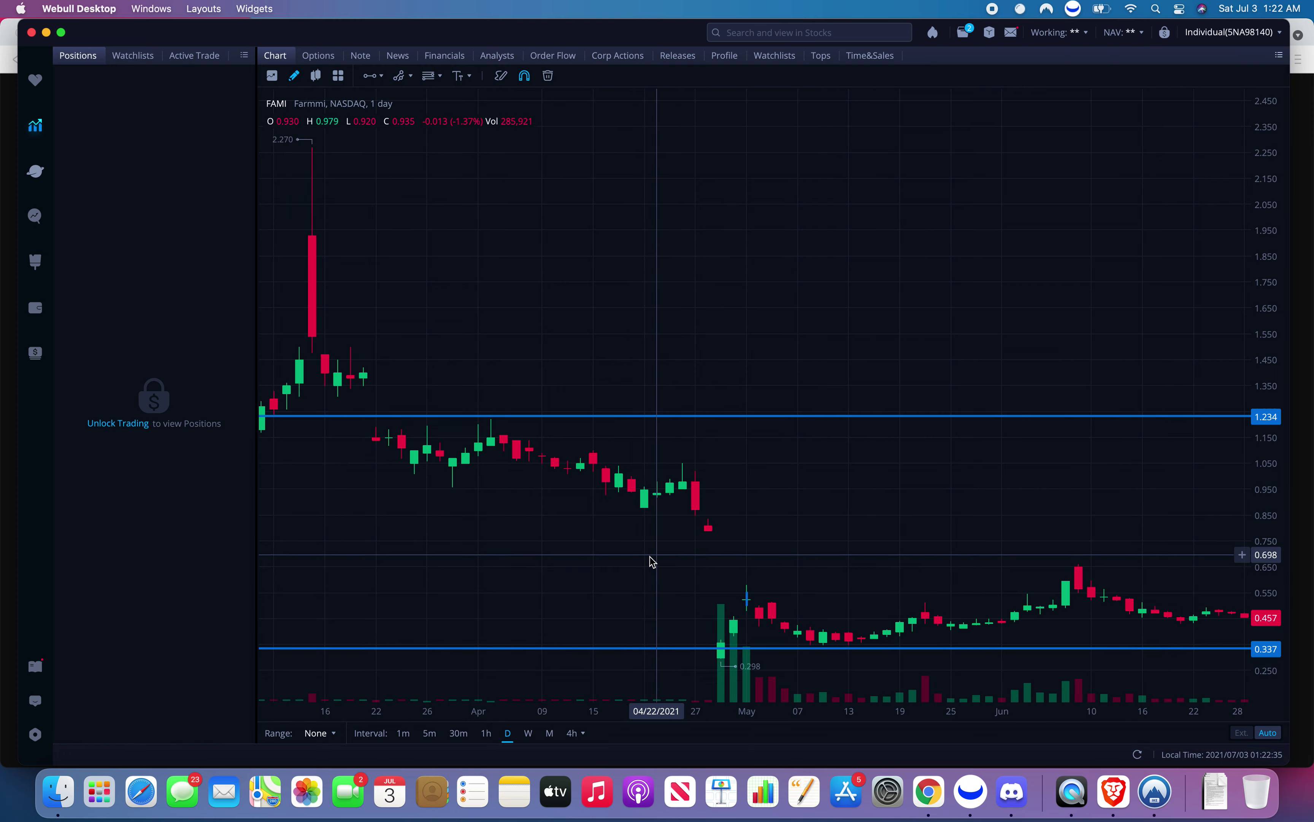
scroll(712, 579, "down", 2)
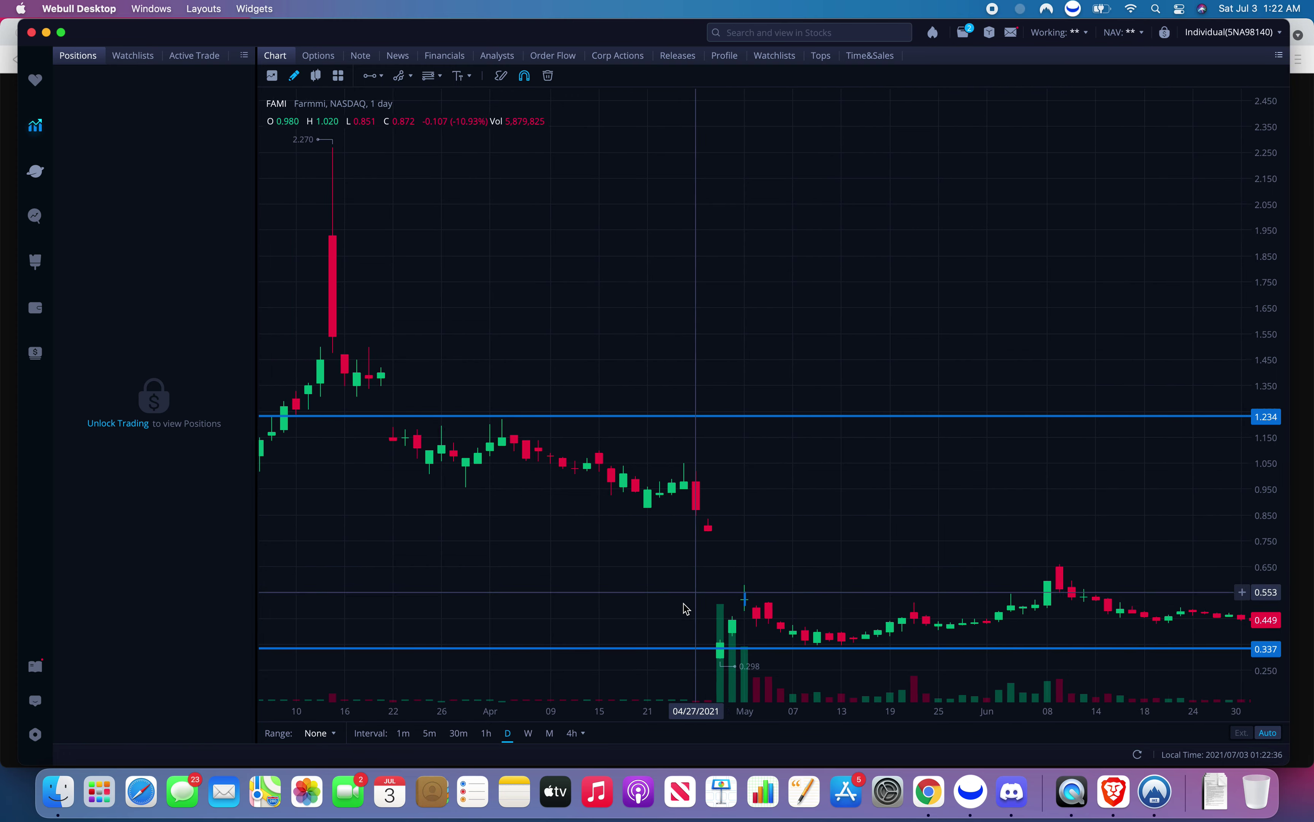
Switch FAMI to the 30-minute interval and examine the overnight gap from 04/28 to 04/29 and the candles that follow.
left_click(459, 733)
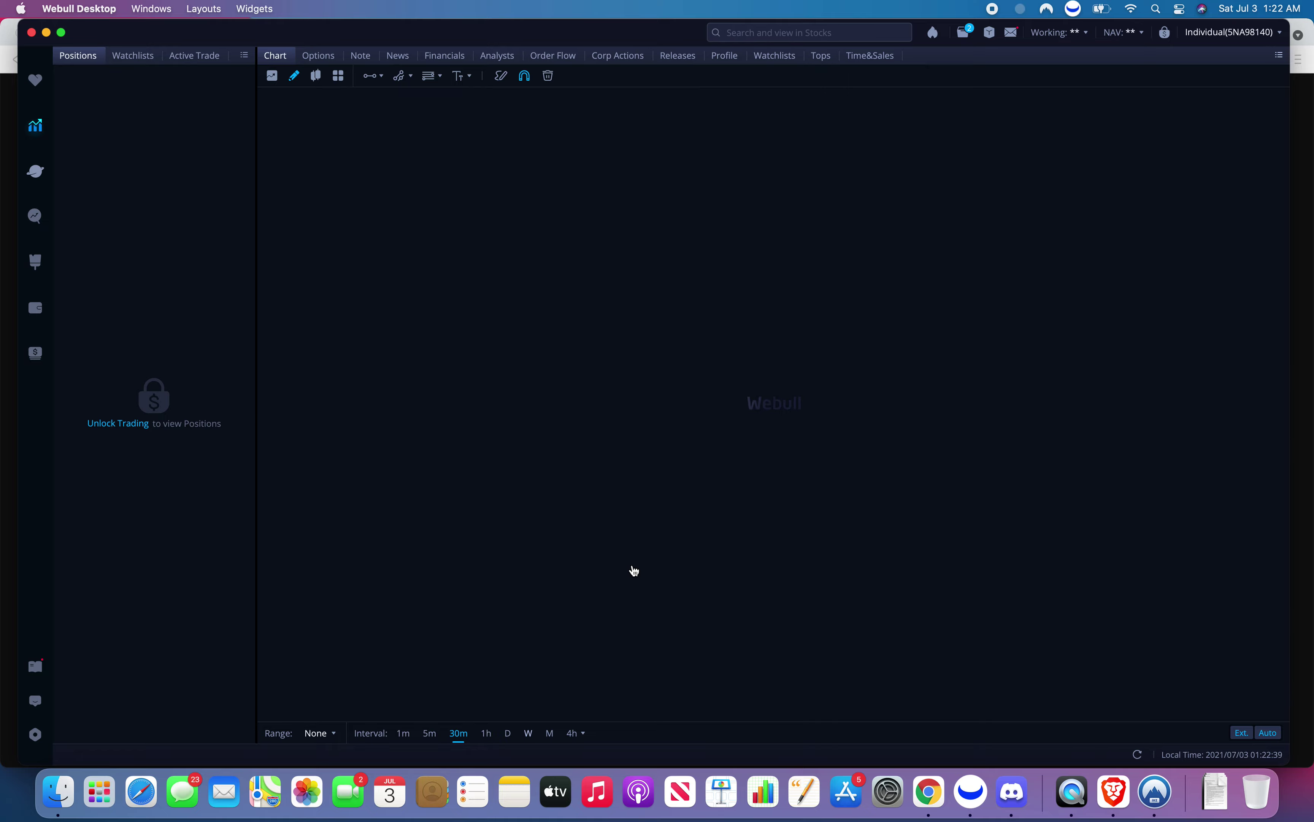
scroll(640, 511, "down", 3)
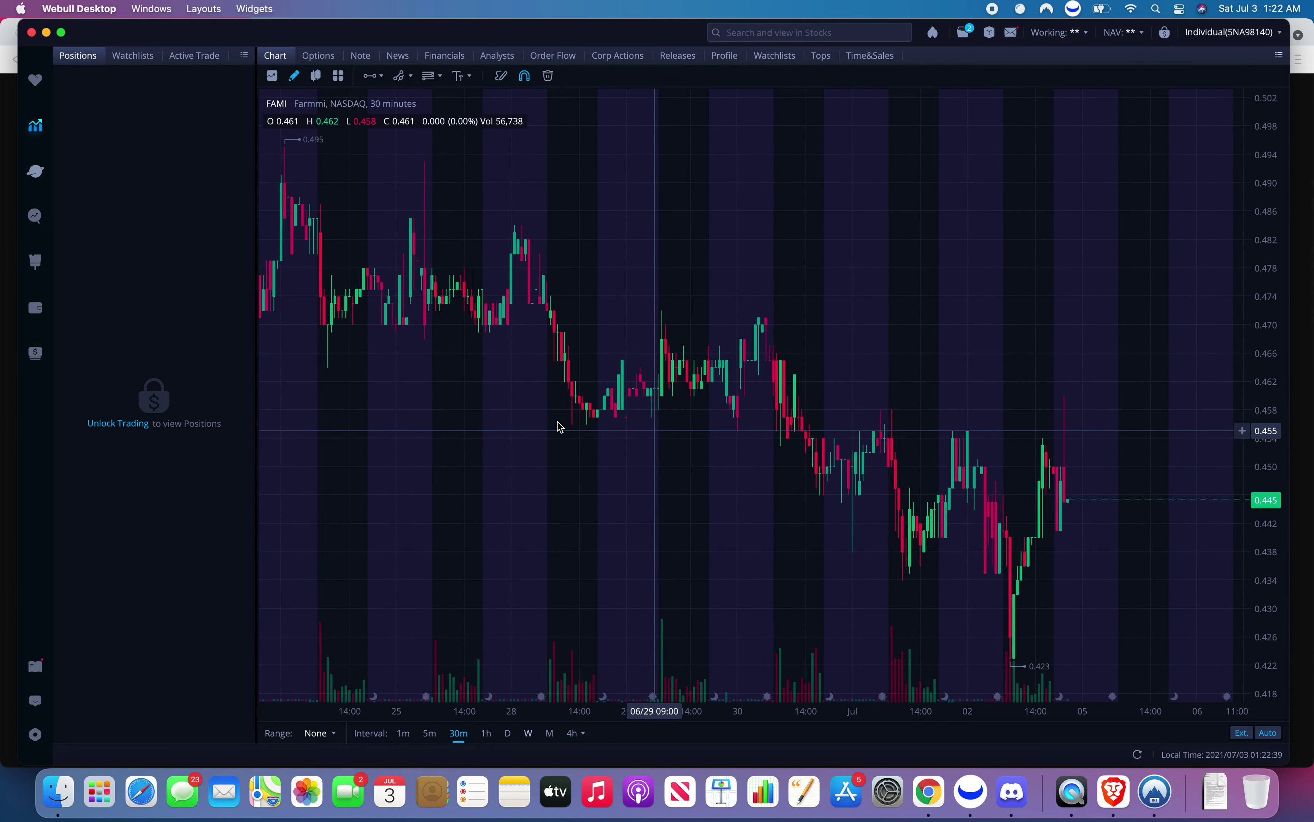
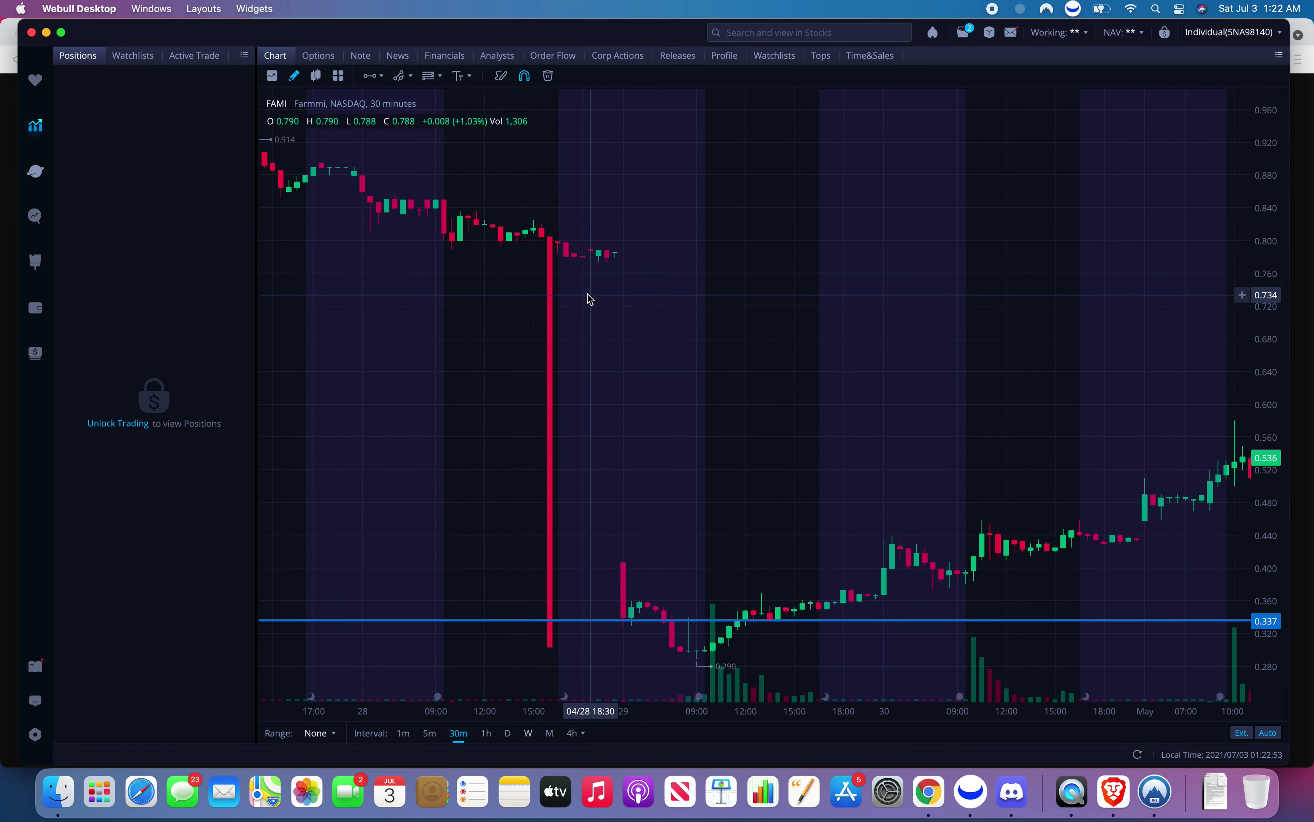
left_click_drag(586, 297, 511, 318)
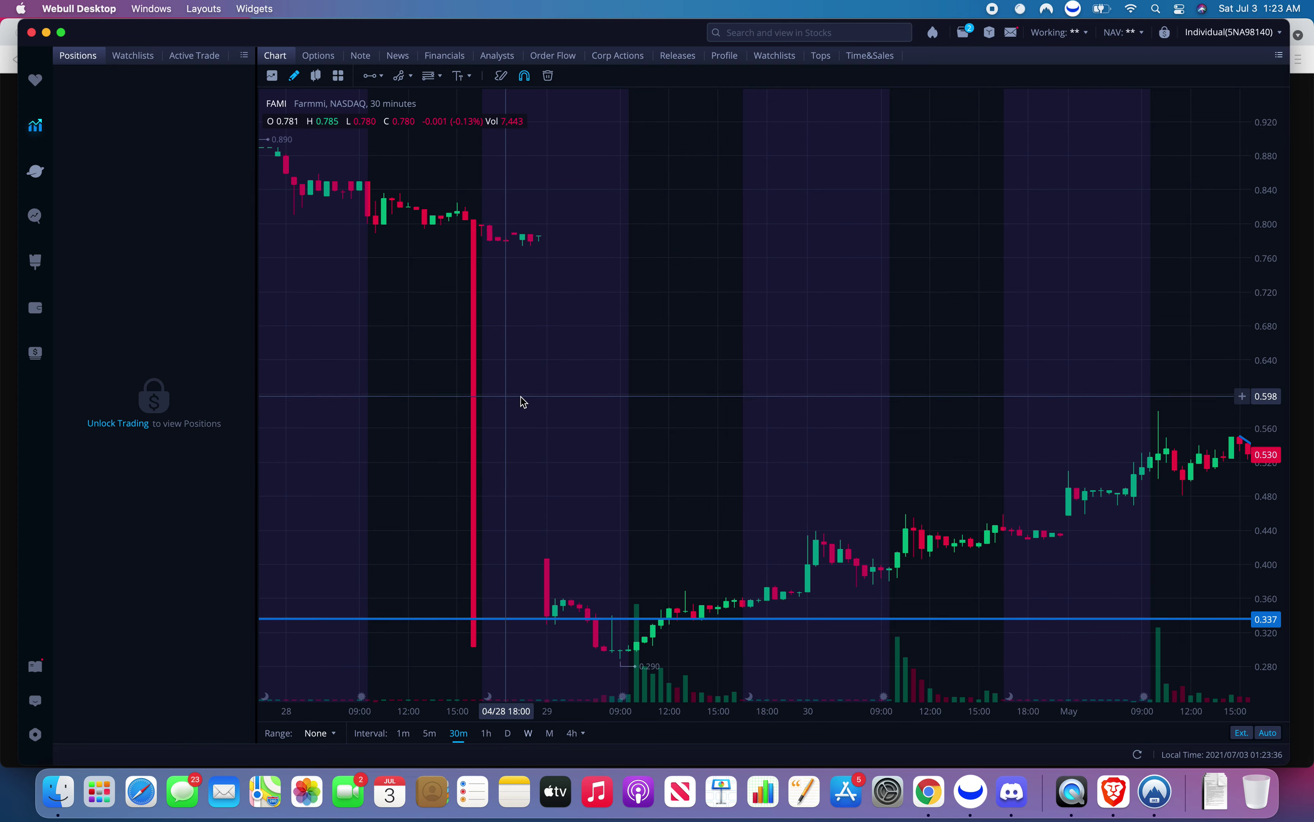
left_click_drag(523, 402, 297, 393)
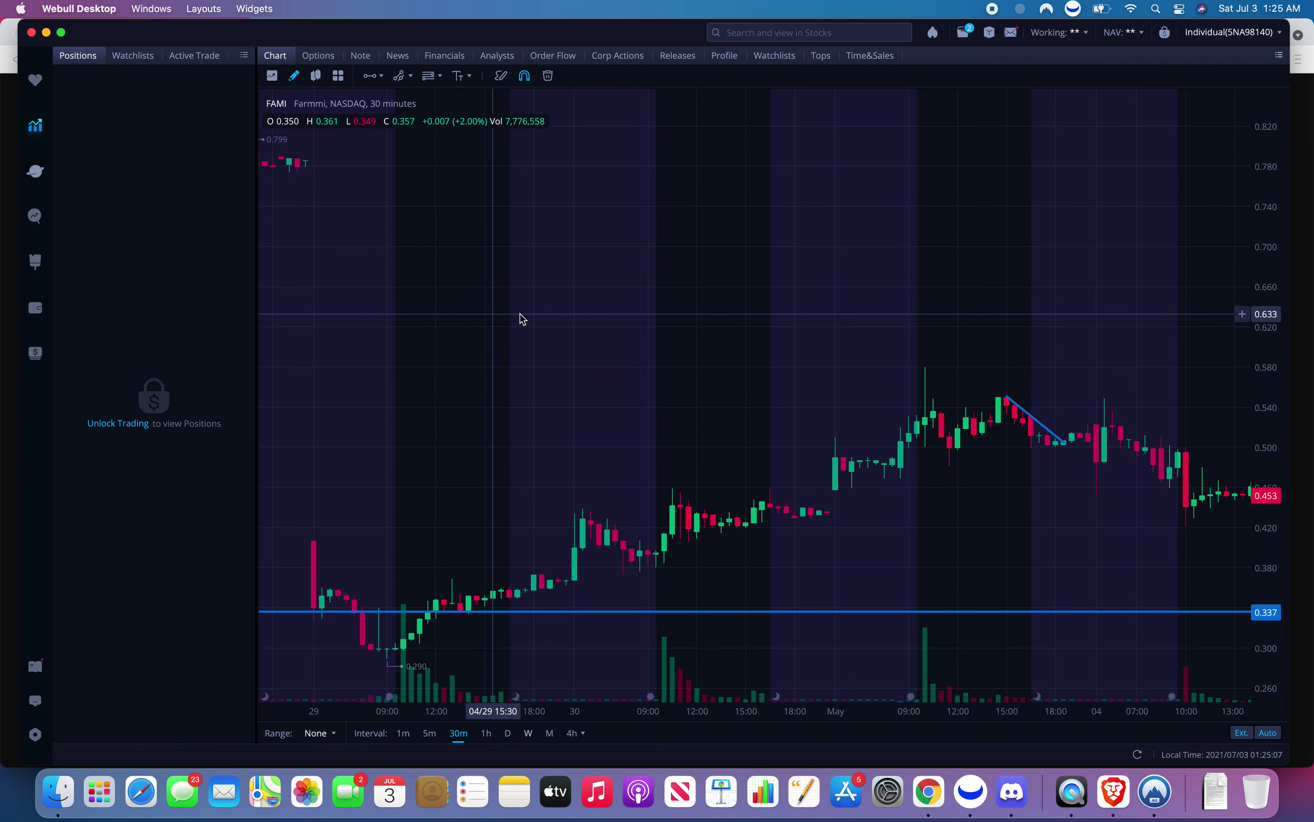
Return FAMI to the daily interval and trace its price history from 2018 through to July 2021.
left_click(508, 733)
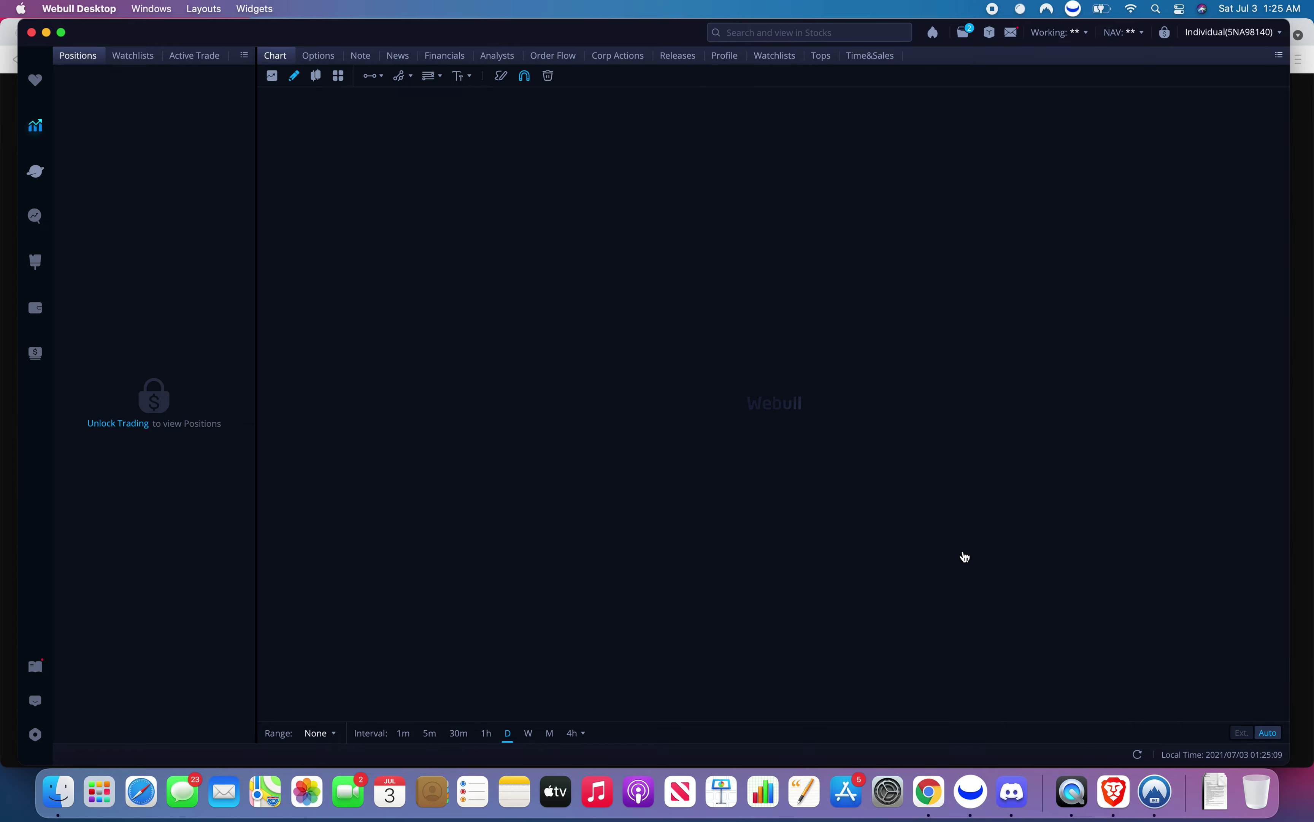
left_click_drag(987, 521, 829, 552)
scroll(829, 552, "down", 5)
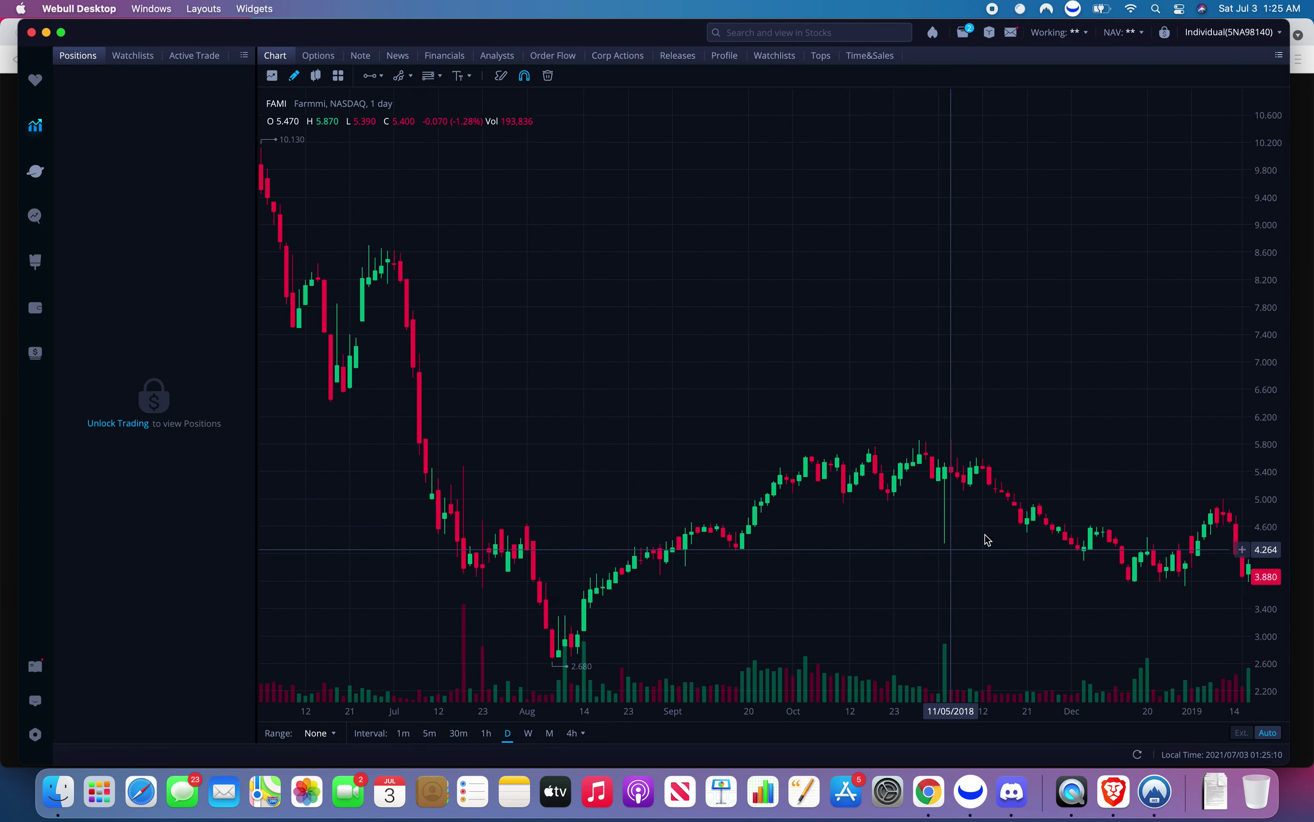
scroll(968, 484, "down", 3)
left_click_drag(748, 476, 484, 480)
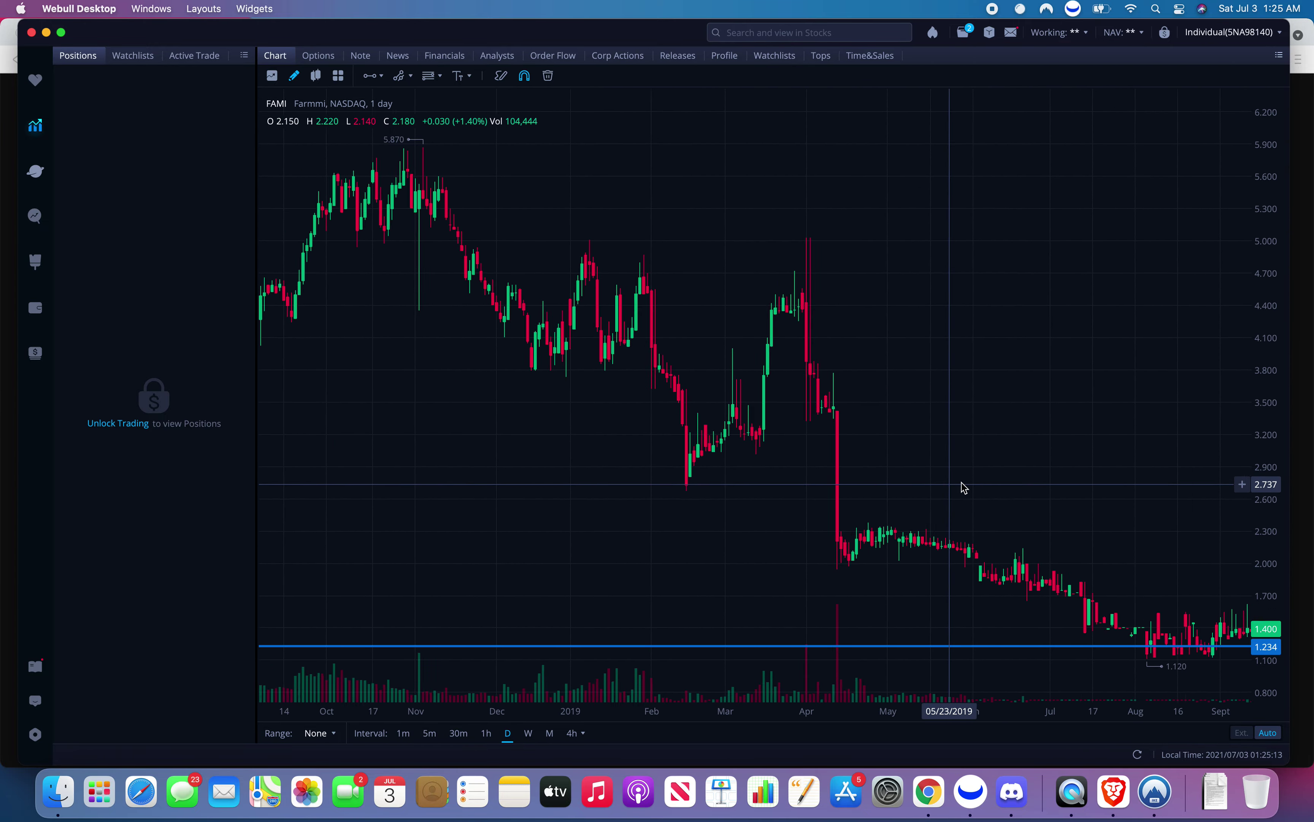
left_click_drag(959, 483, 771, 478)
left_click_drag(959, 478, 511, 457)
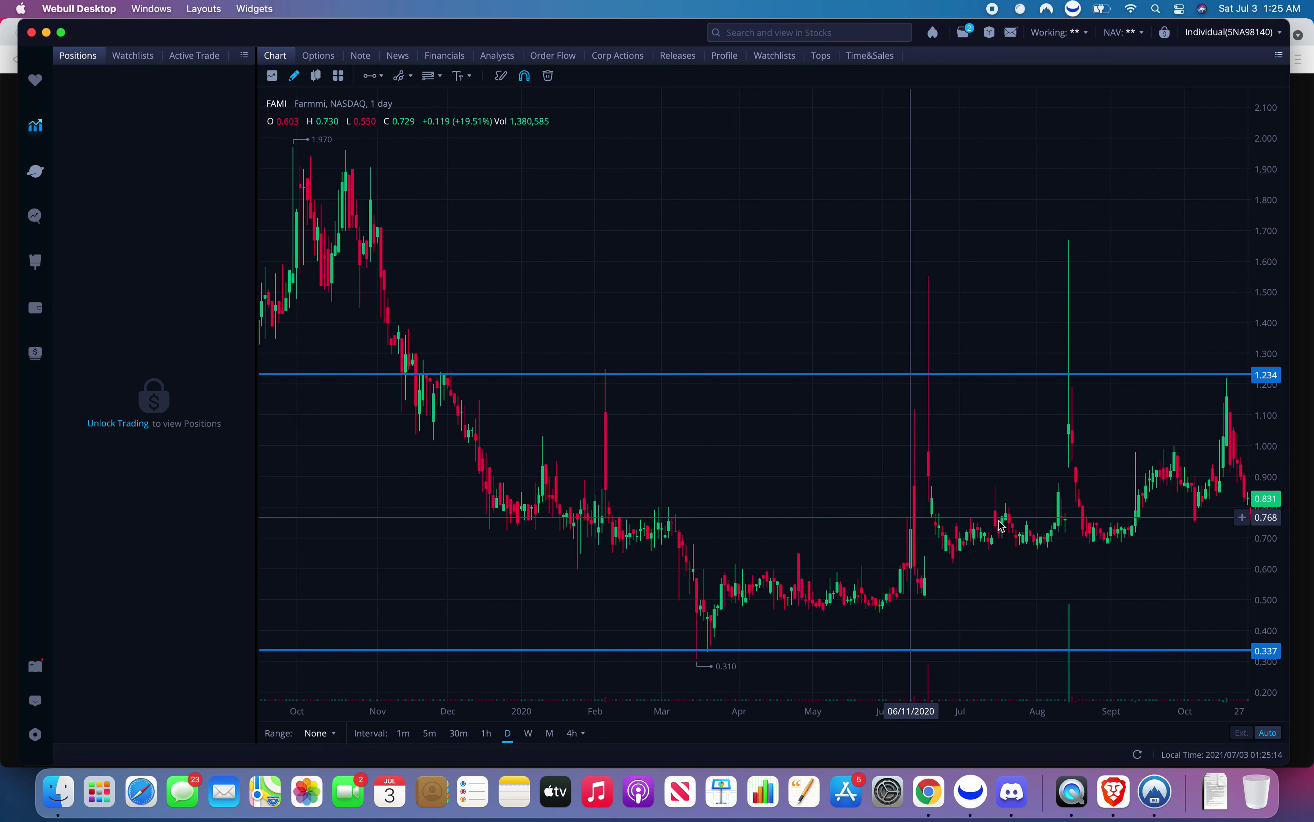
left_click_drag(1000, 494, 633, 502)
left_click_drag(1047, 572, 635, 513)
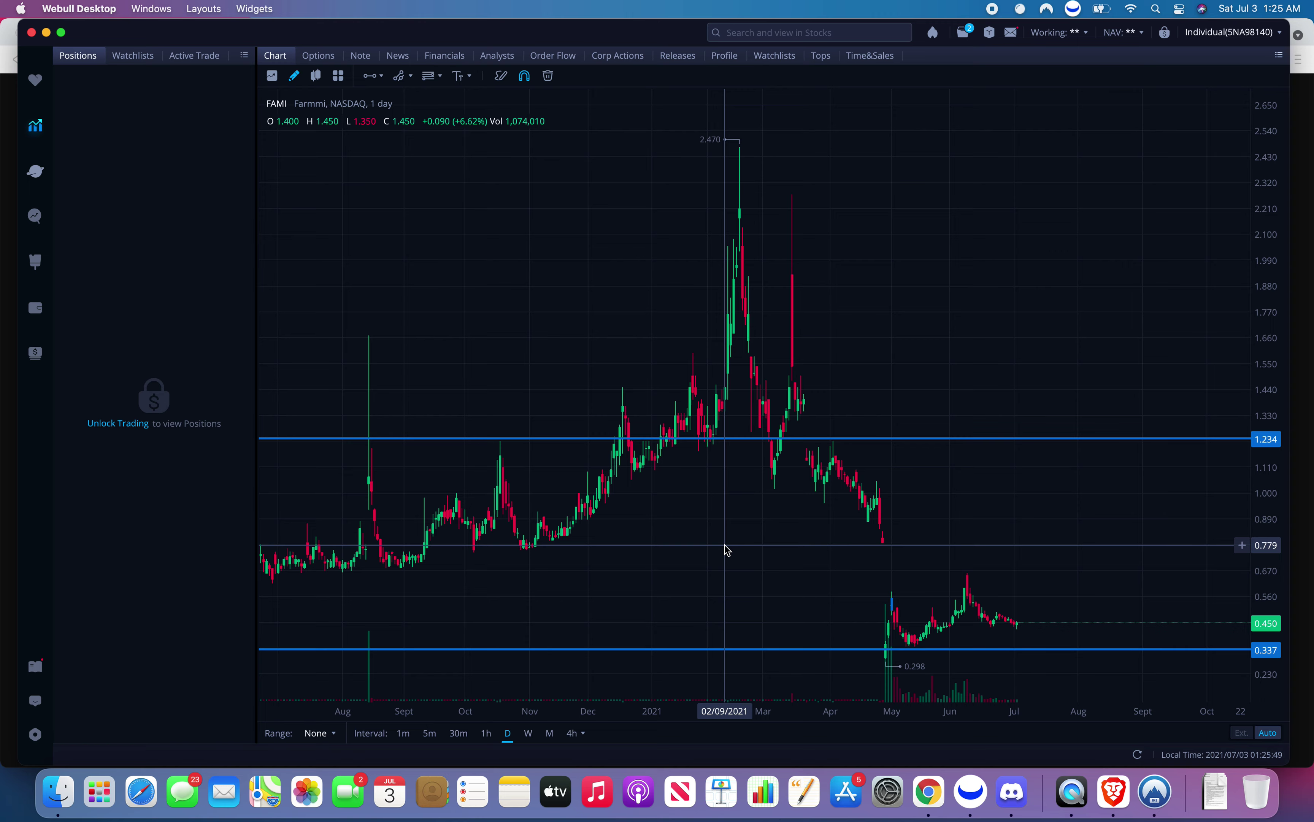
Examine how FAMI's daily candles react around the 1.234 trendline from late 2019 to early 2021.
scroll(734, 549, "down", 2)
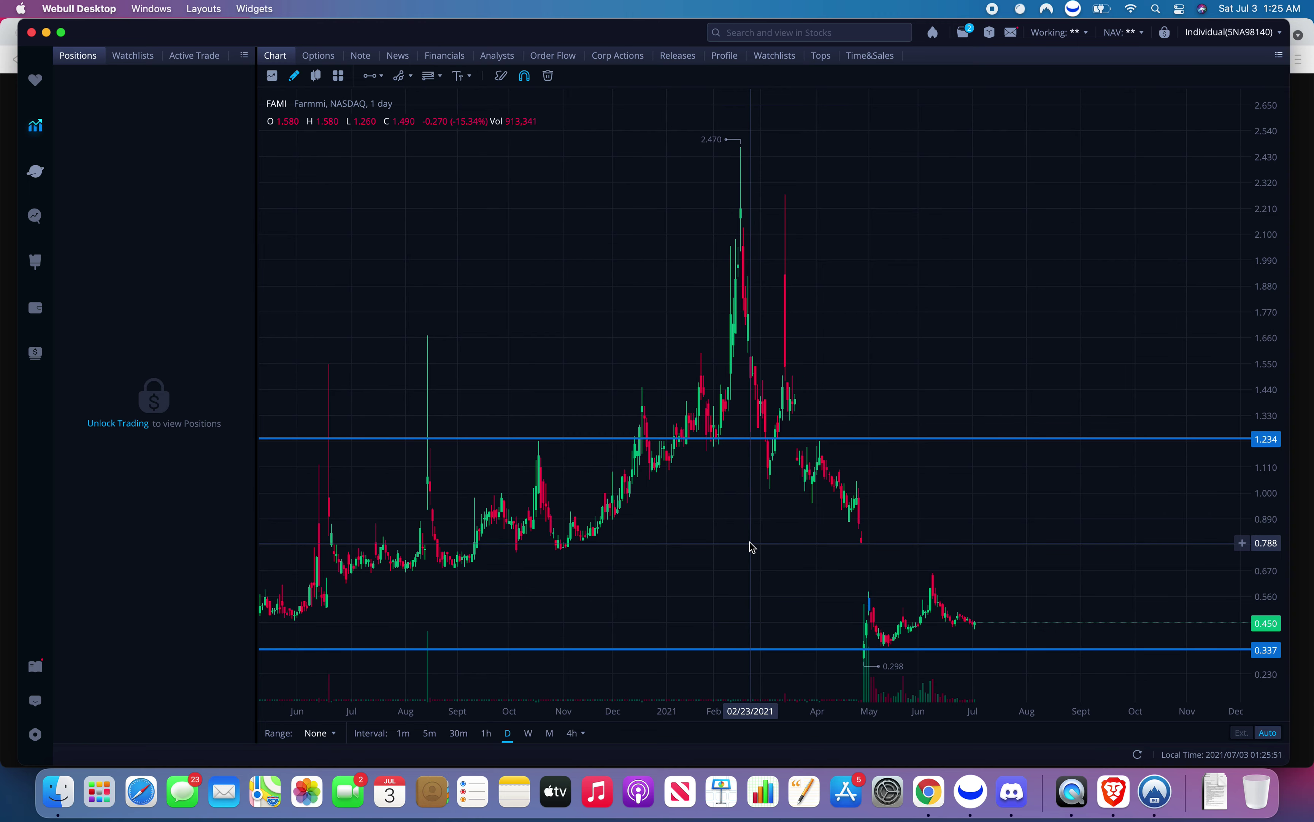
scroll(749, 552, "down", 2)
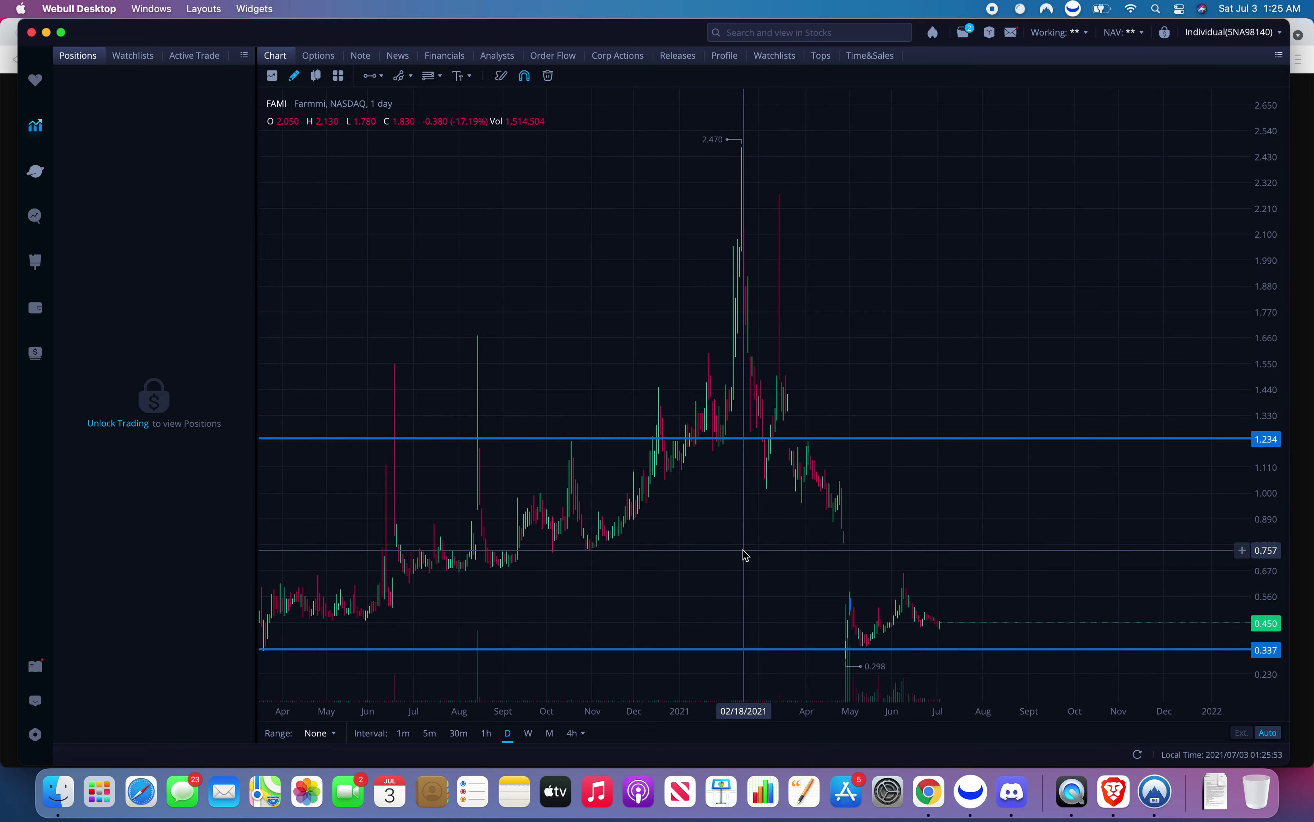
scroll(746, 554, "down", 3)
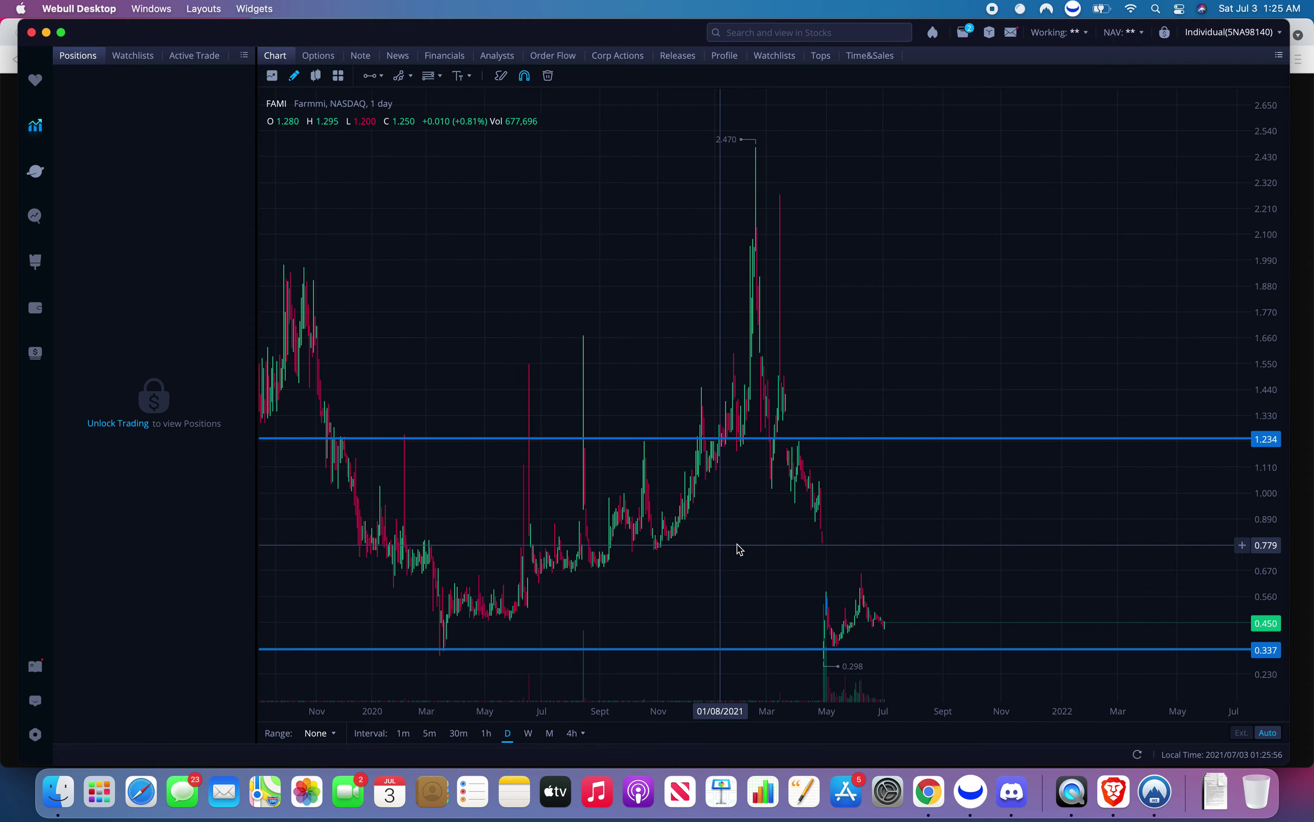
left_click_drag(742, 572, 924, 578)
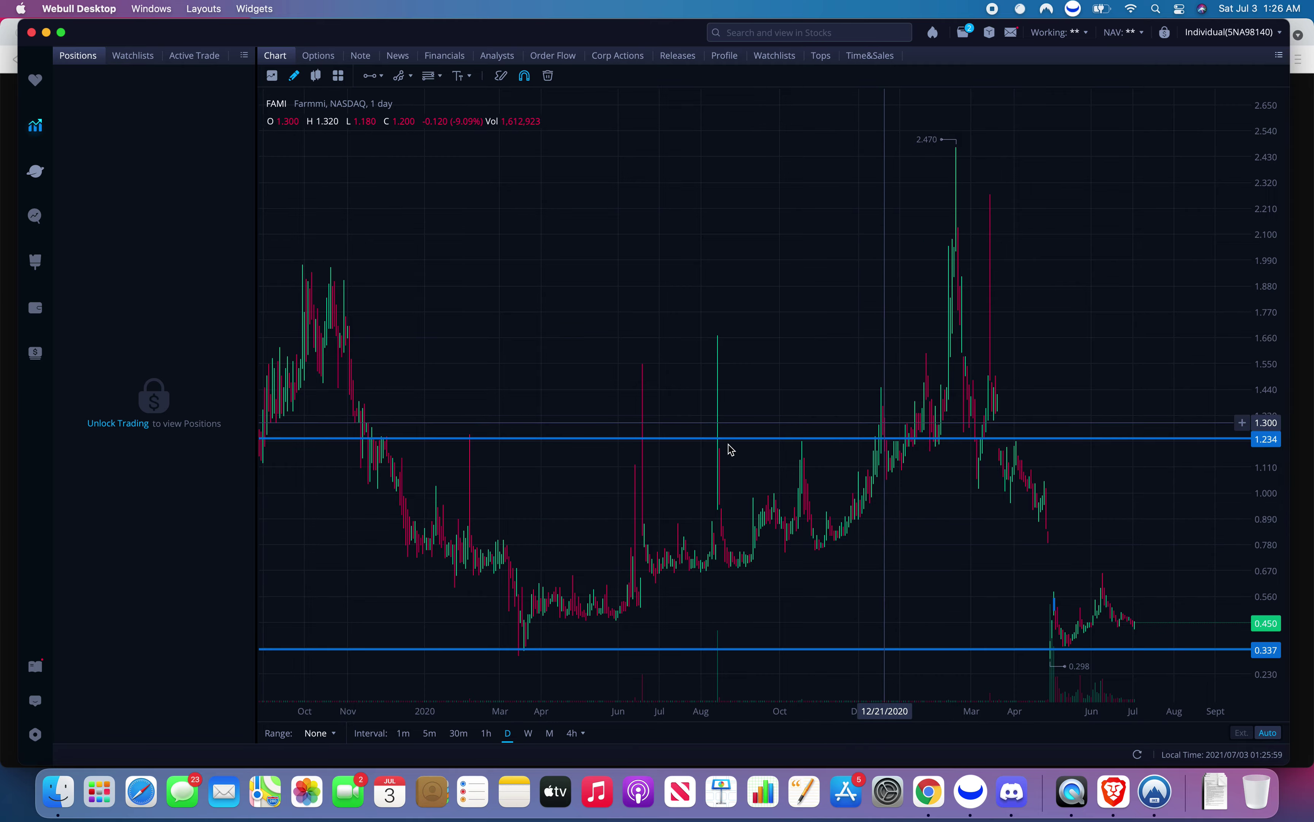
scroll(883, 558, "up", 3)
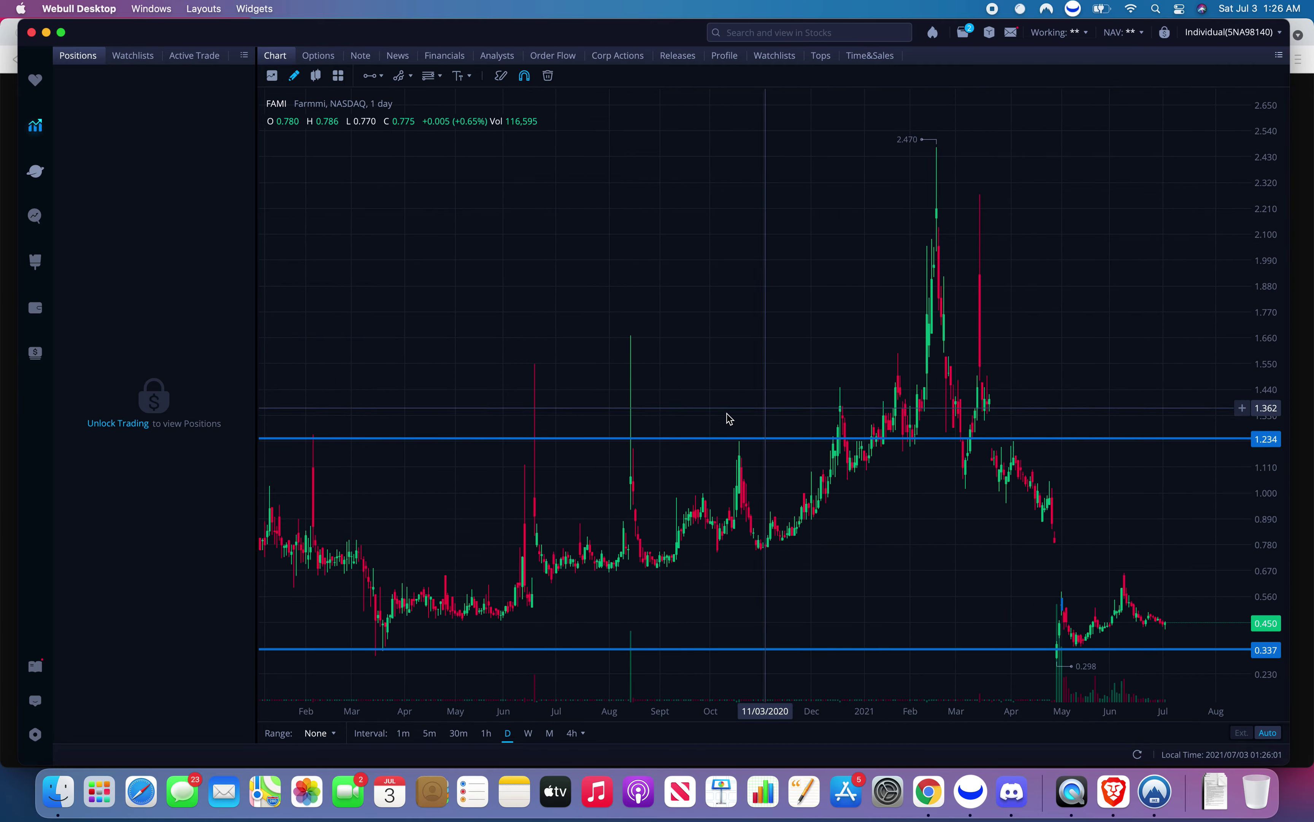
scroll(755, 468, "up", 4)
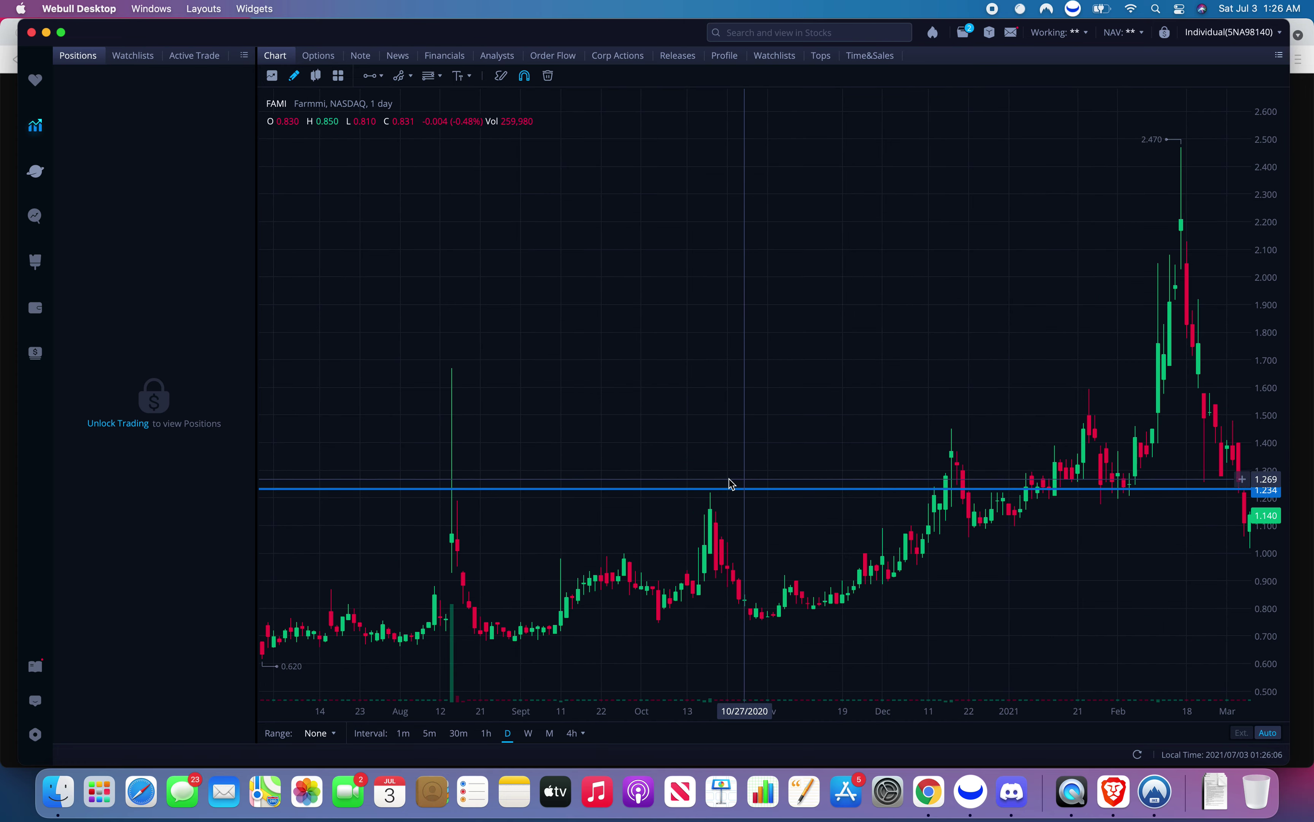
scroll(822, 551, "right", 5)
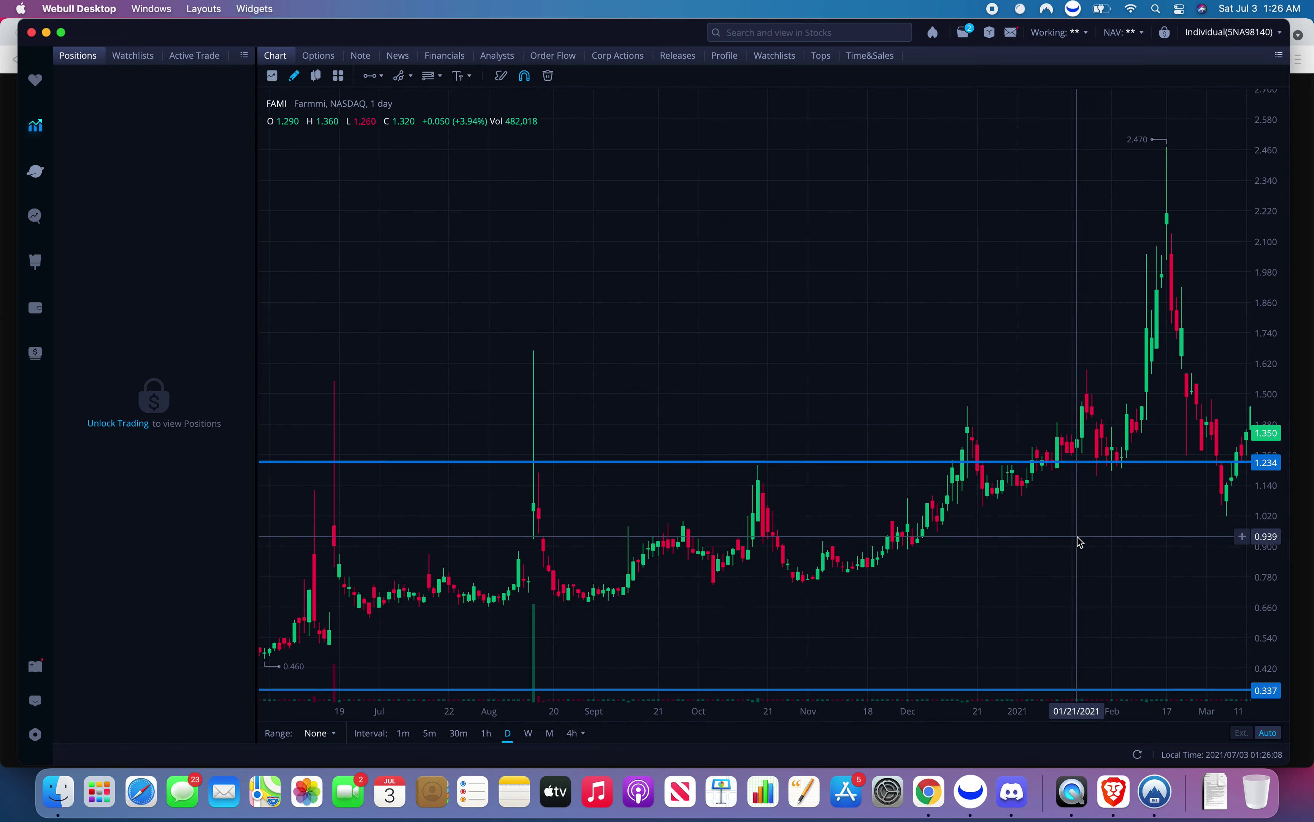
scroll(778, 452, "up", 5)
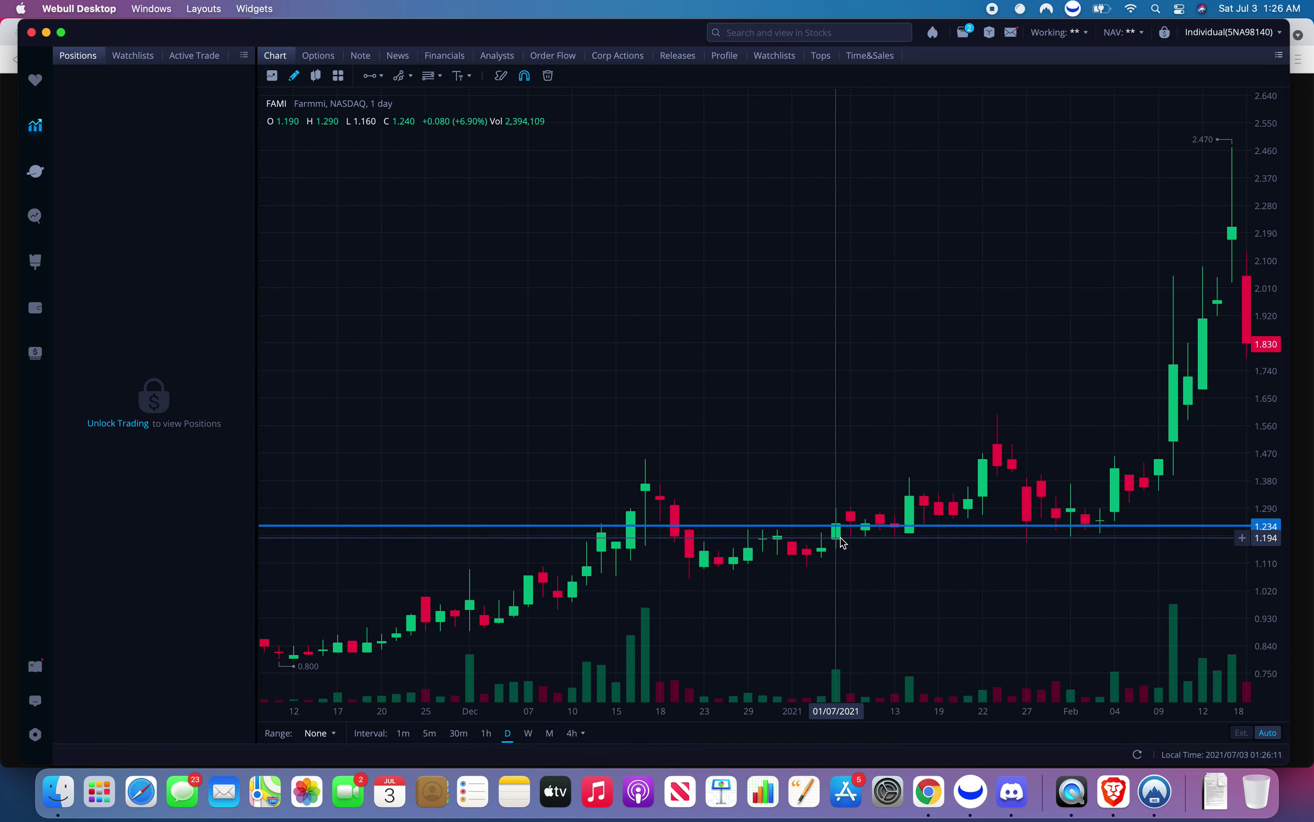
Examine FAMI's daily candles near the 0.337 trendline after the drop in late April 2021.
scroll(789, 539, "down", 5)
scroll(793, 526, "down", 5)
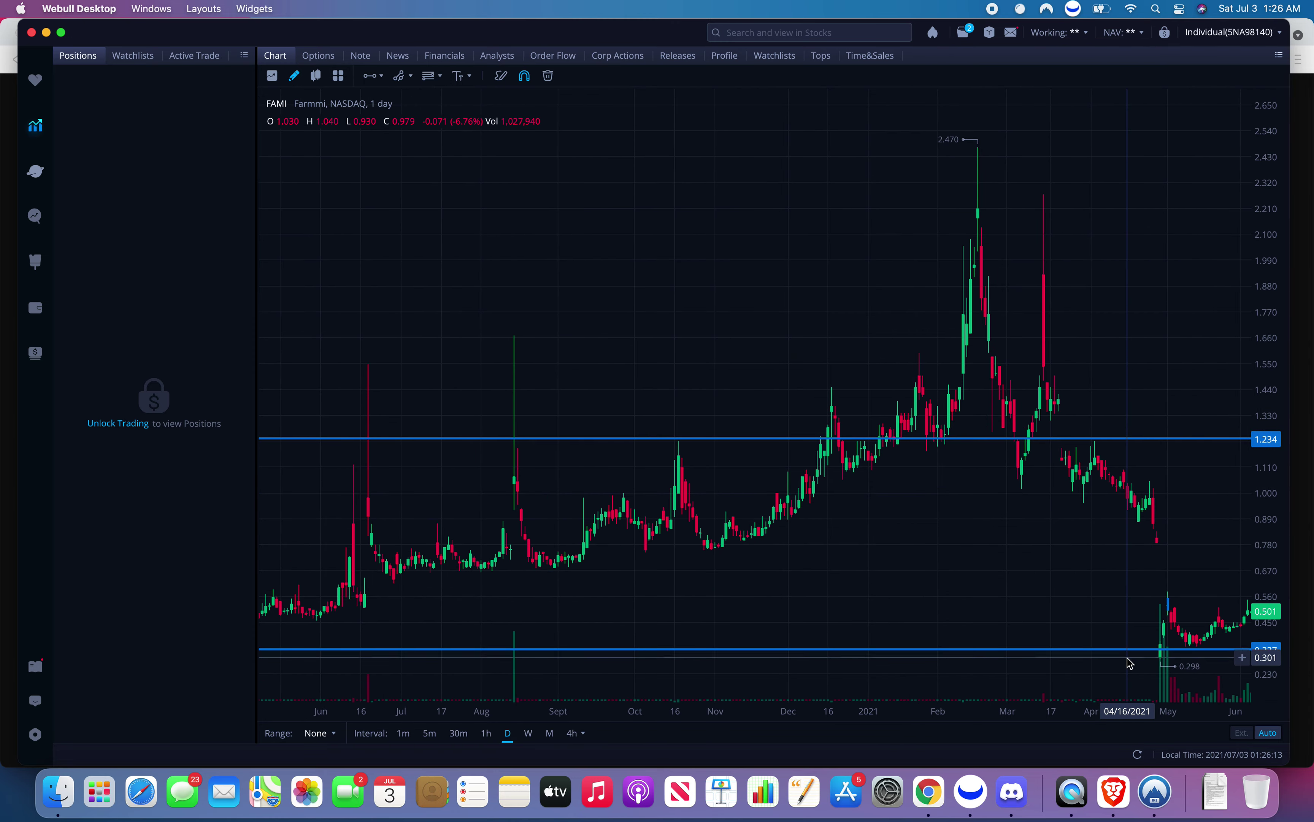
scroll(1127, 647, "right", 10)
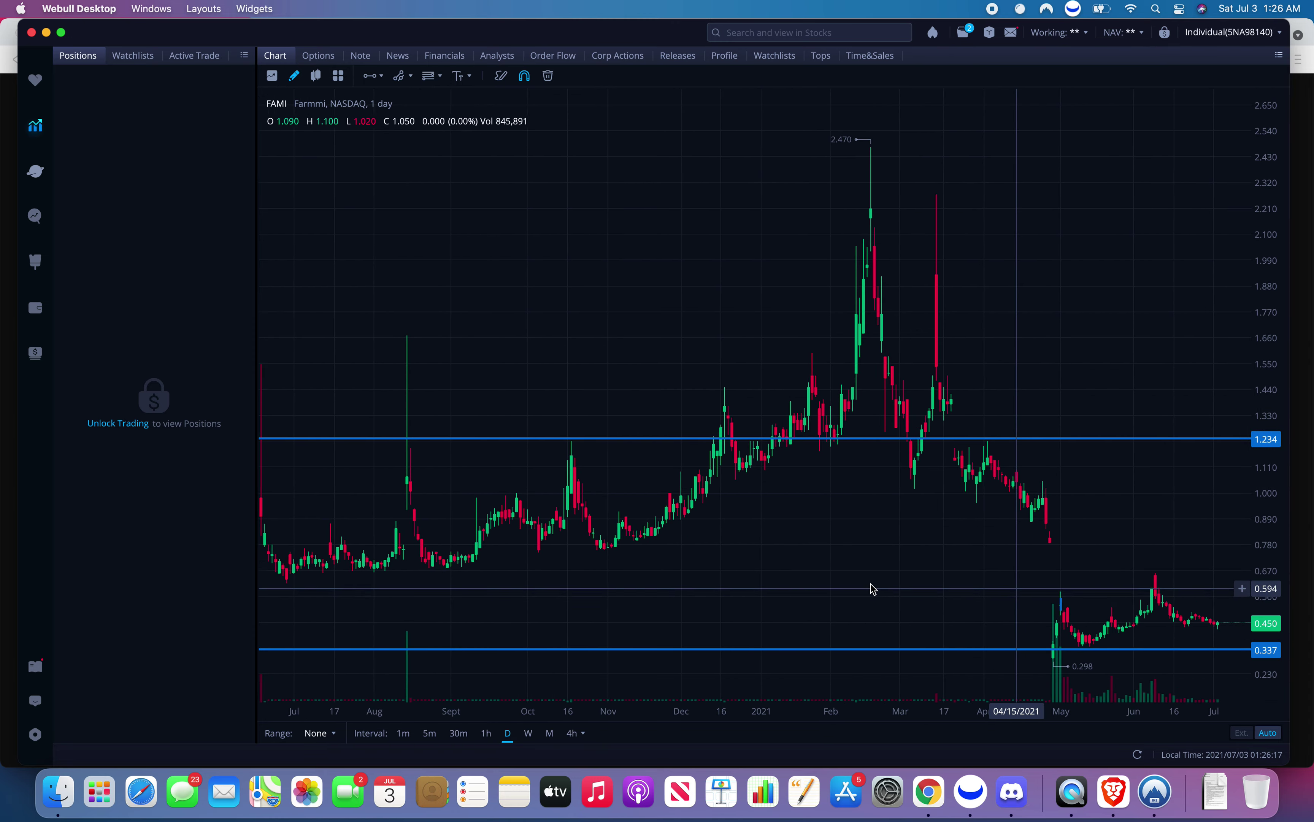
scroll(930, 599, "left", 10)
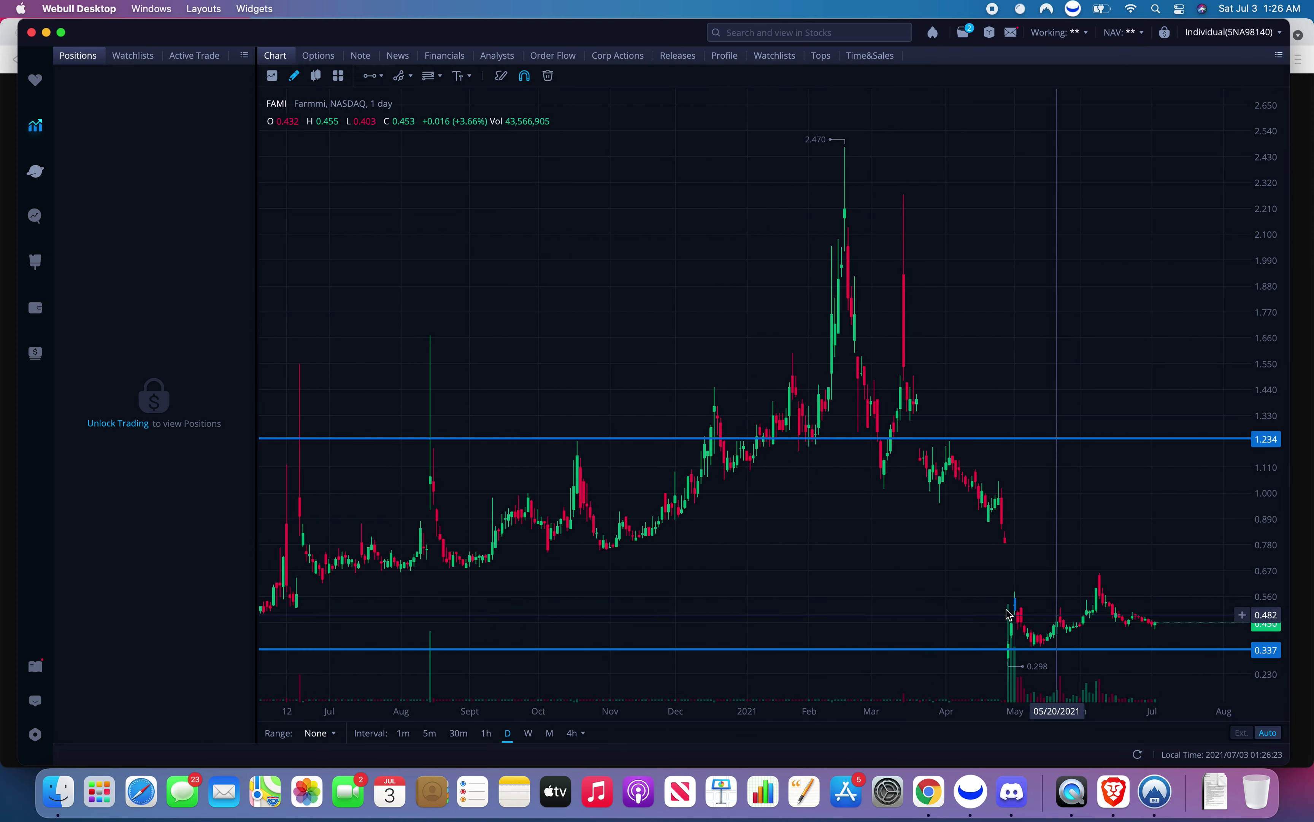
scroll(1005, 611, "left", 1)
scroll(774, 584, "down", 3)
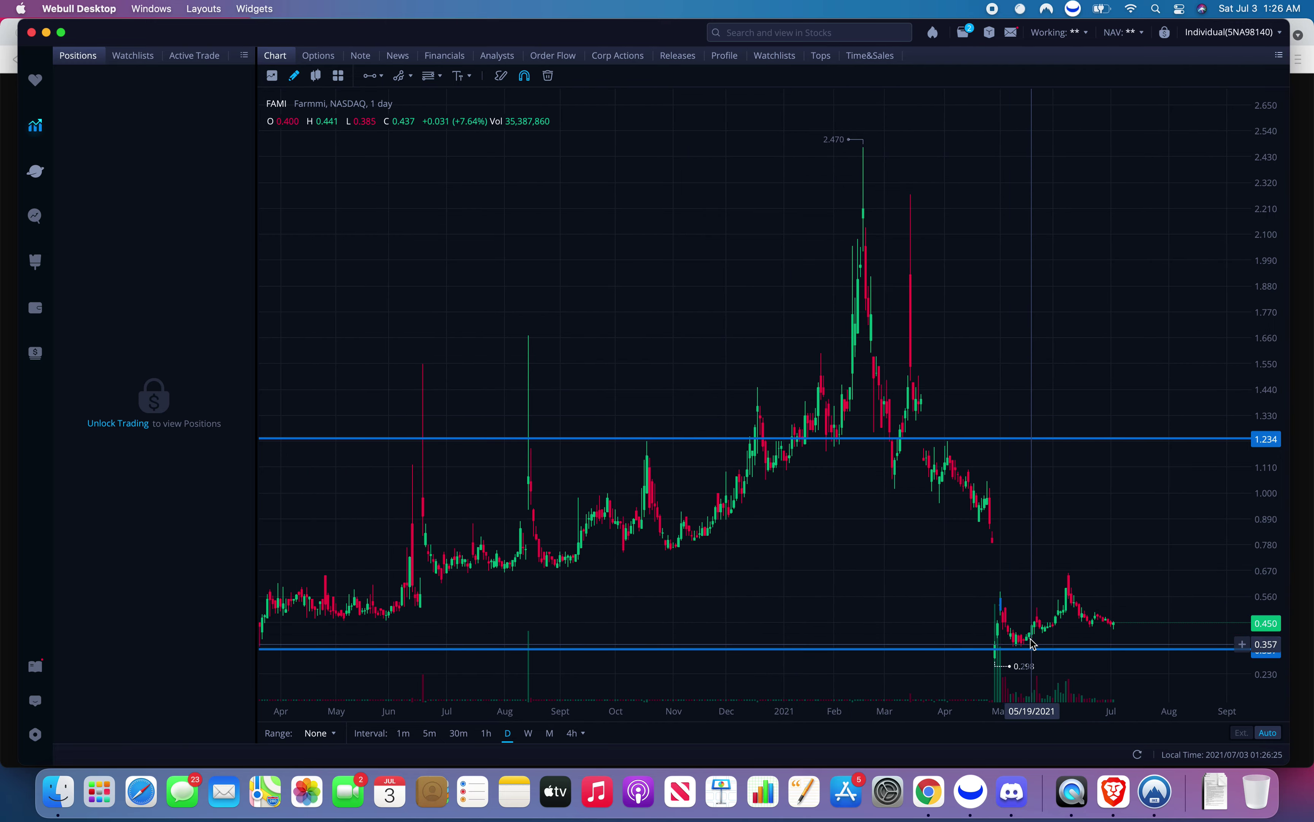
scroll(1034, 643, "up", 3)
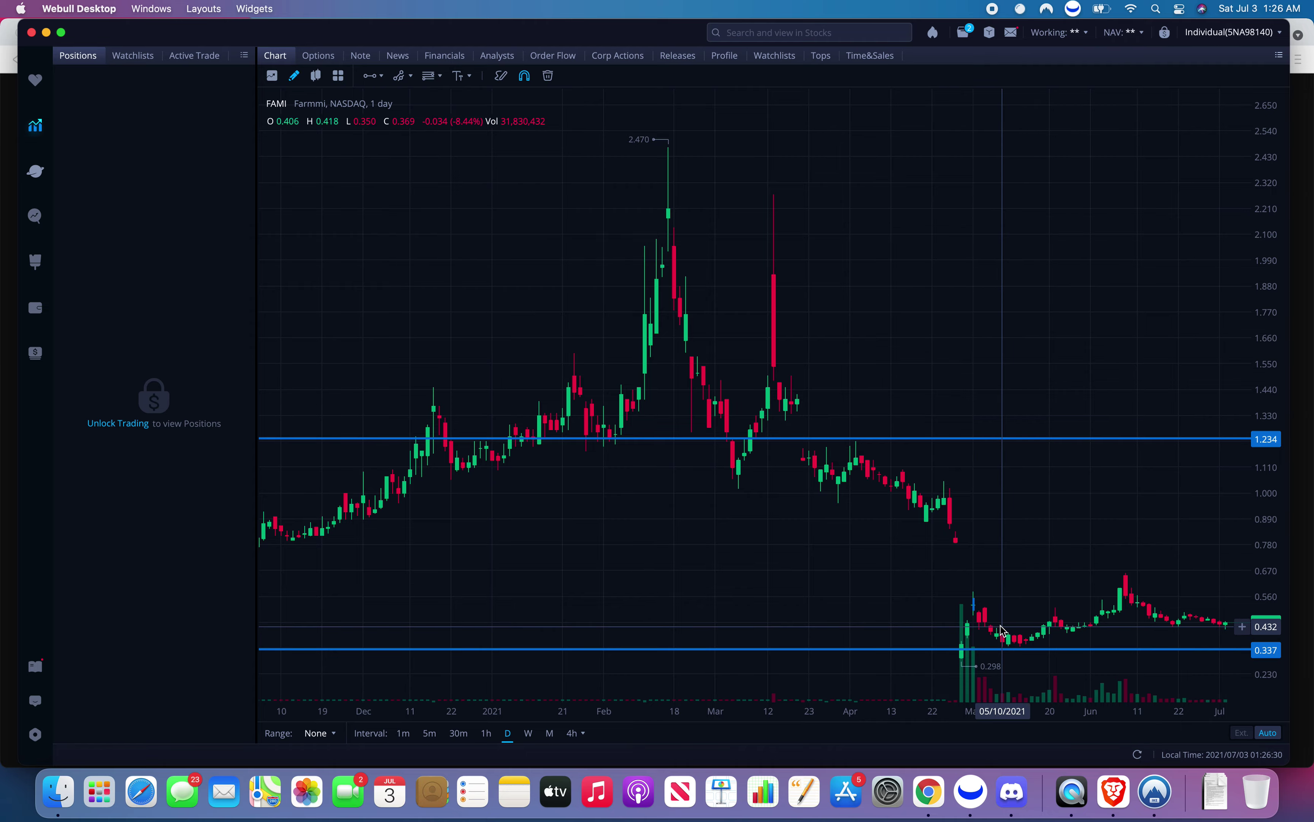
Examine FAMI's March 2020 low at the 0.337 trendline and follow the daily candles forward into early 2021.
scroll(925, 606, "left", 20)
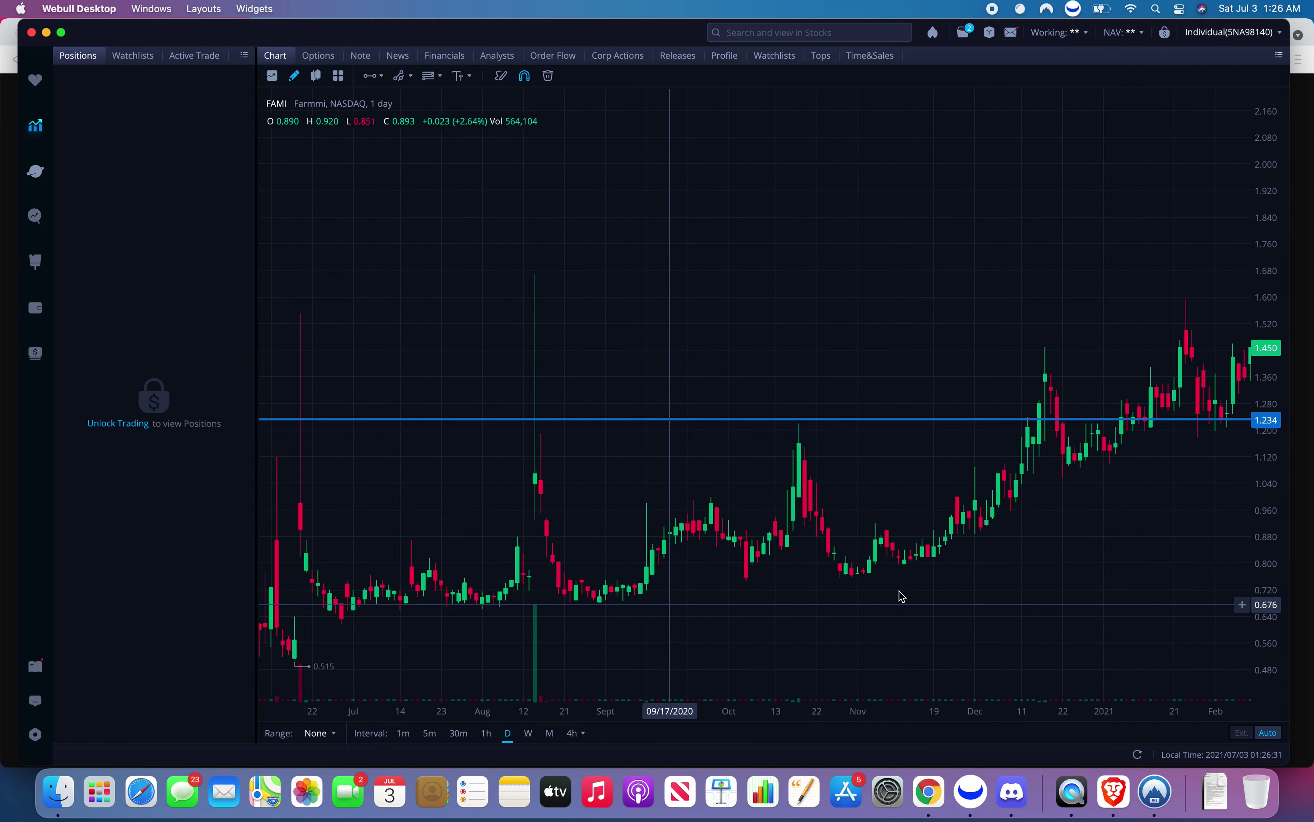
scroll(570, 594, "left", 20)
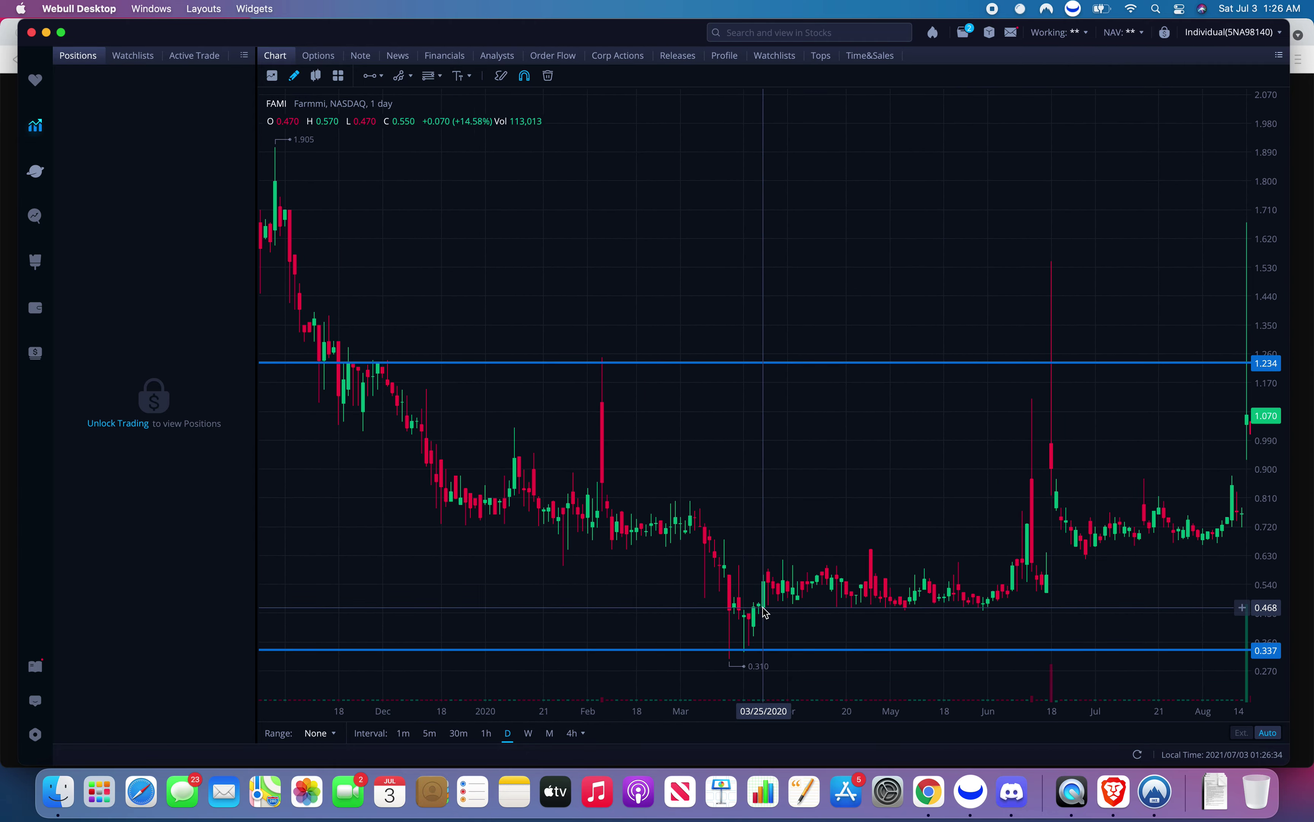
scroll(713, 608, "up", 5)
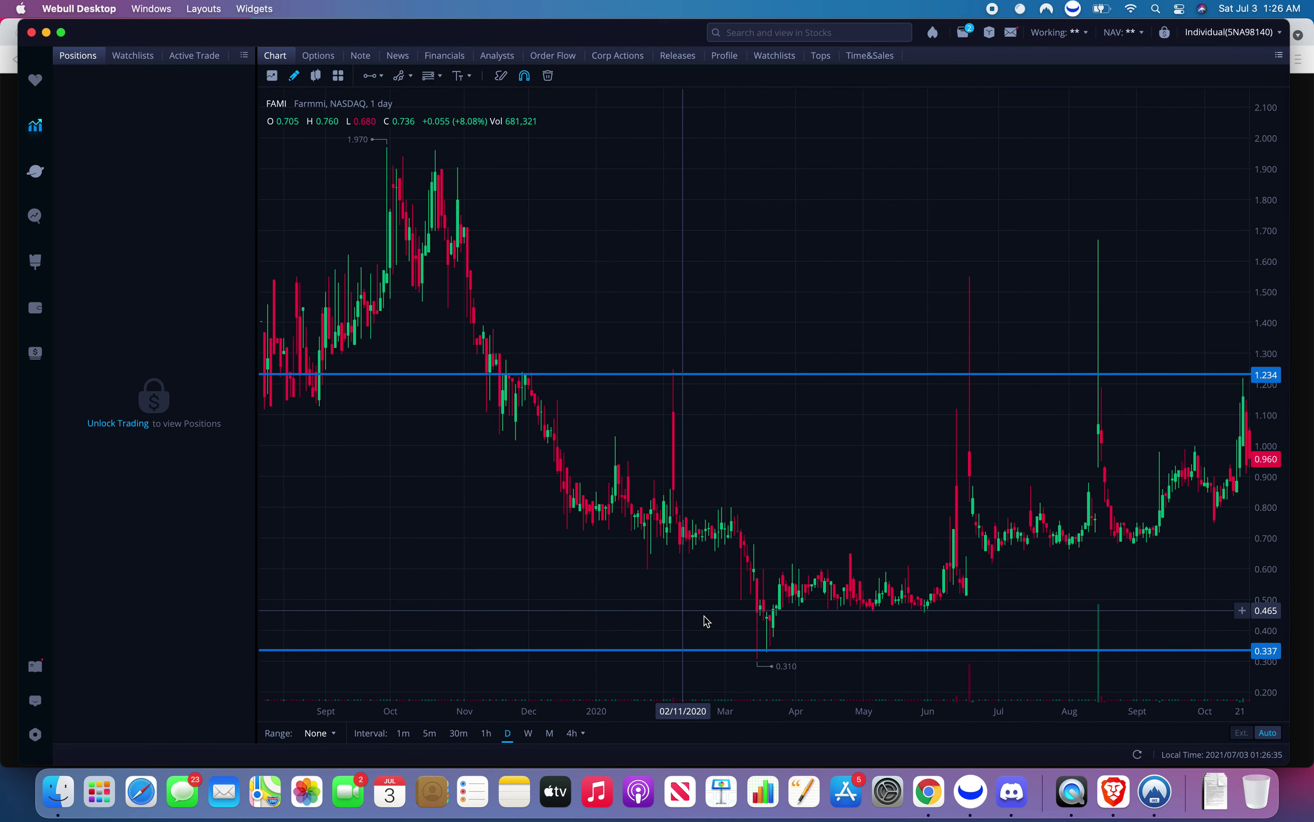
scroll(789, 634, "up", 2)
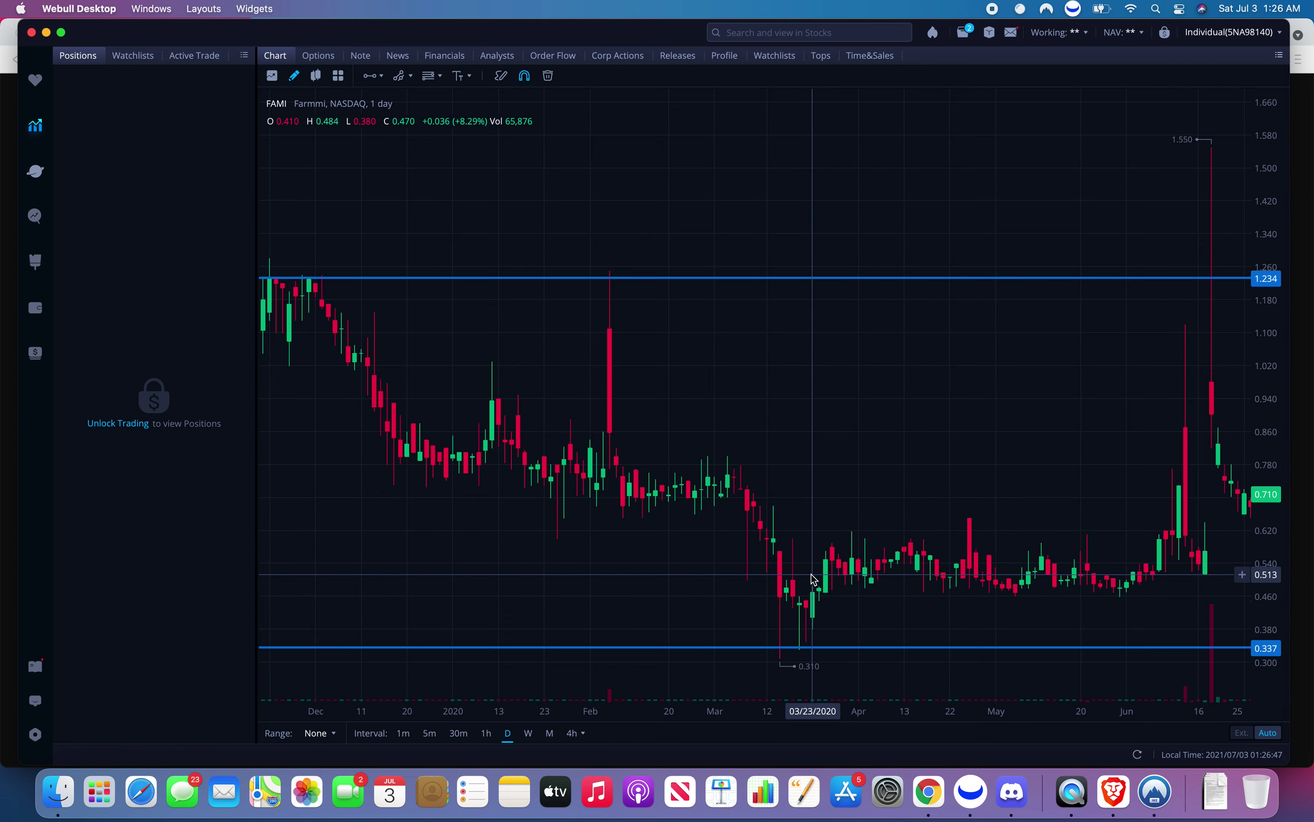
scroll(814, 579, "down", 5)
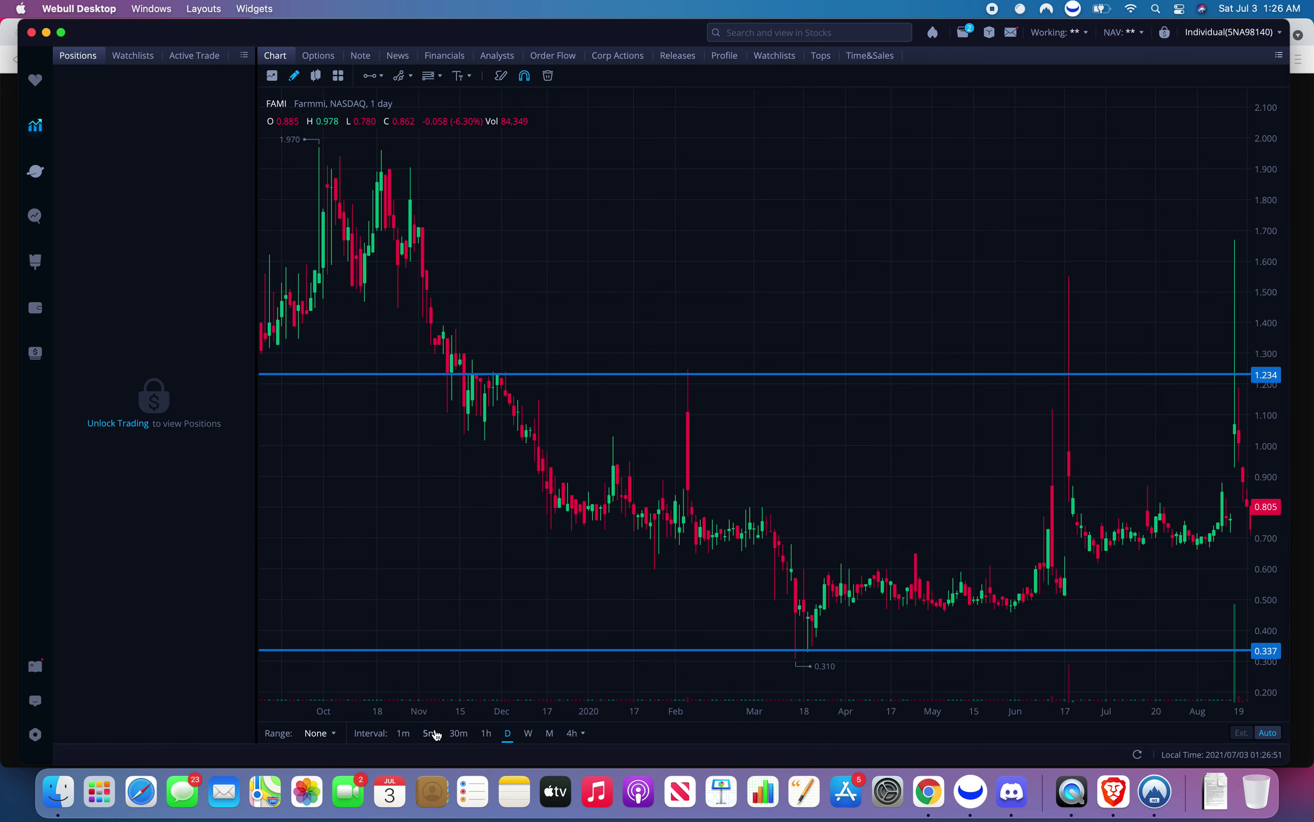
left_click_drag(704, 580, 360, 587)
left_click_drag(986, 529, 815, 539)
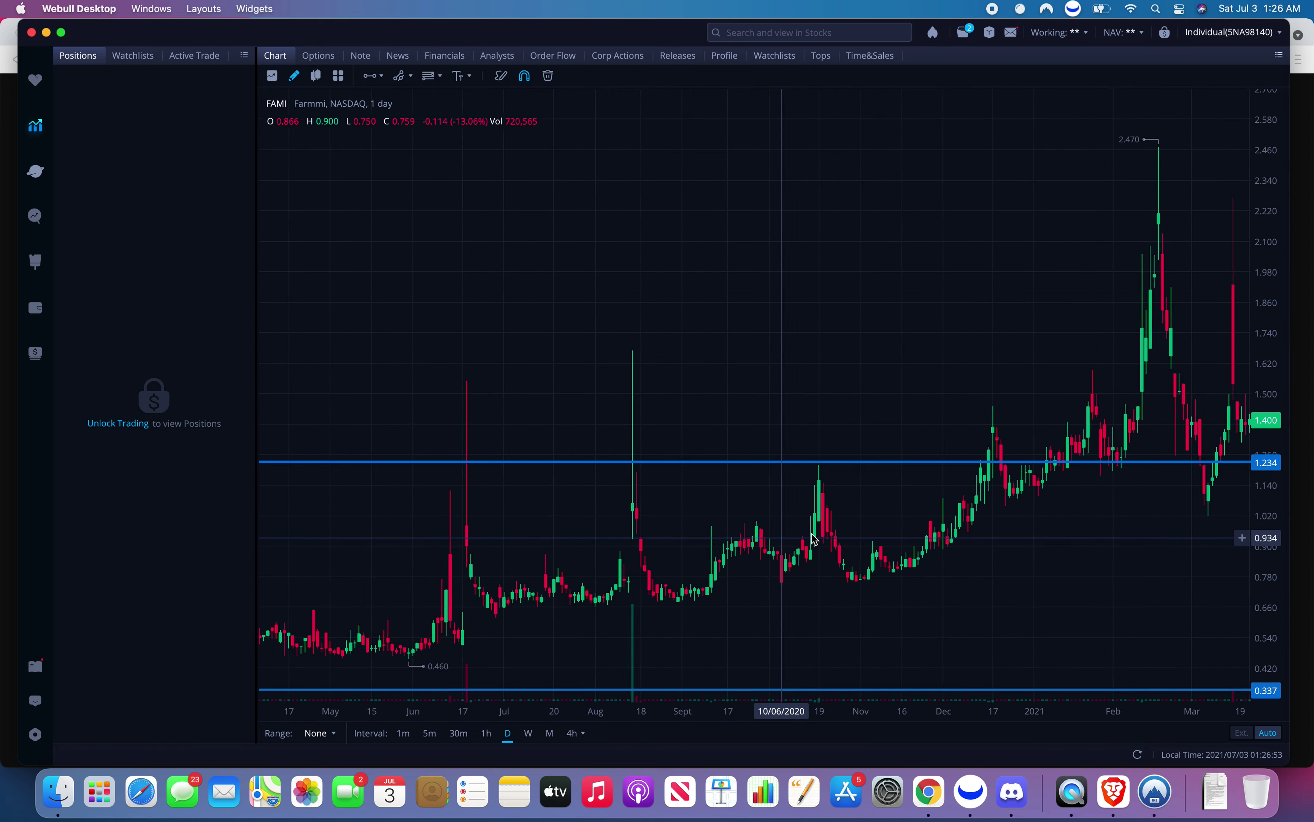
Follow FAMI's daily candles from October 2020 through to July 2021 near the 0.337 trendline.
left_click_drag(1051, 543, 707, 567)
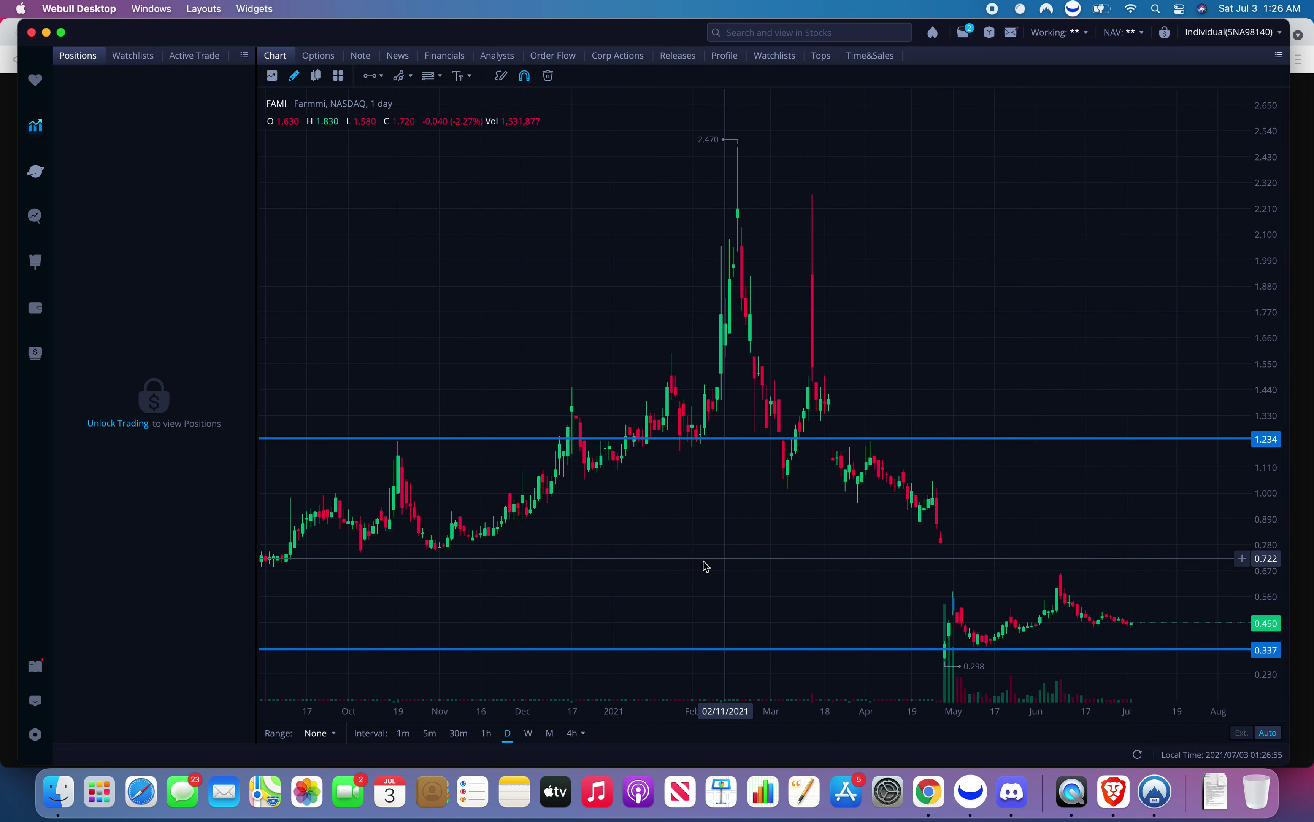
scroll(706, 566, "right", 5)
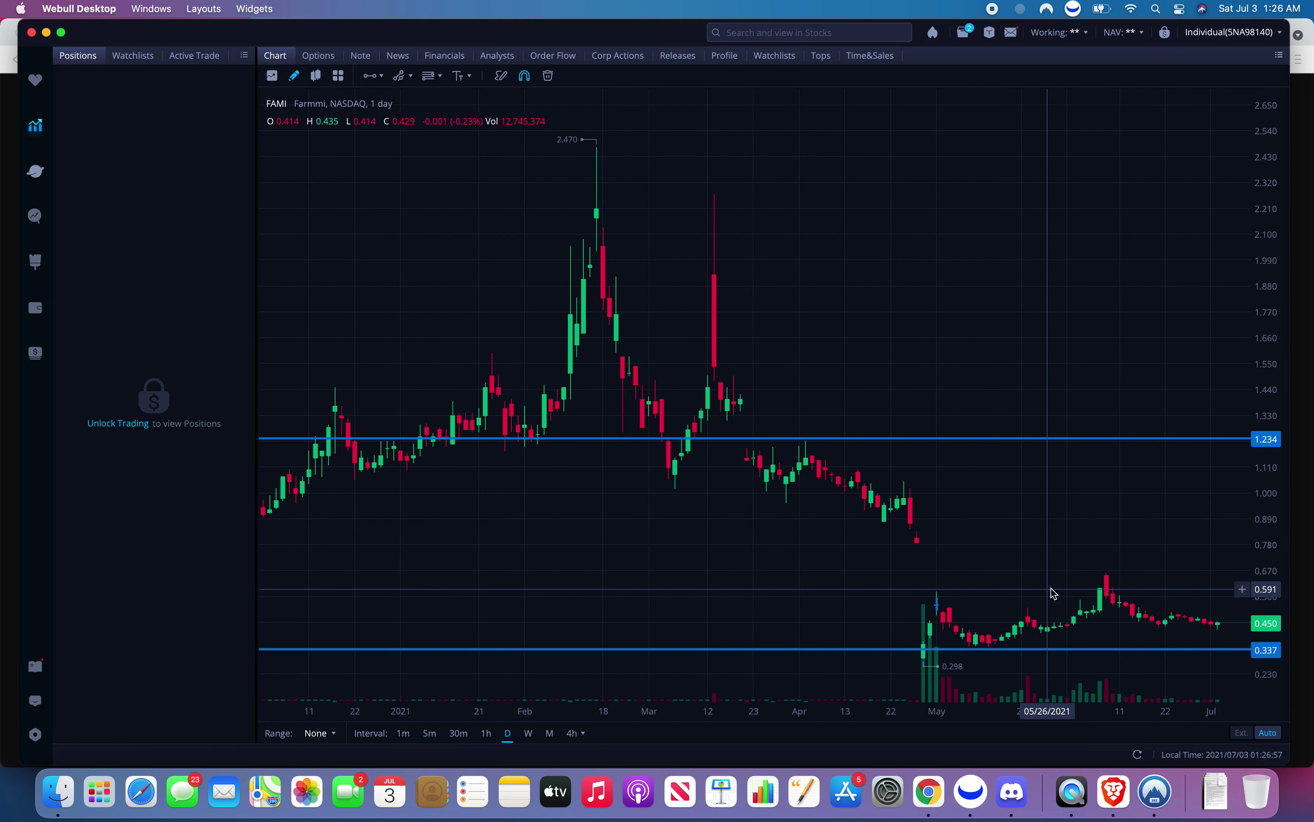
Bring up ITRM's daily chart and examine the early July 2021 gap down between the 1.577 and 1.308 trendlines.
left_click(934, 651)
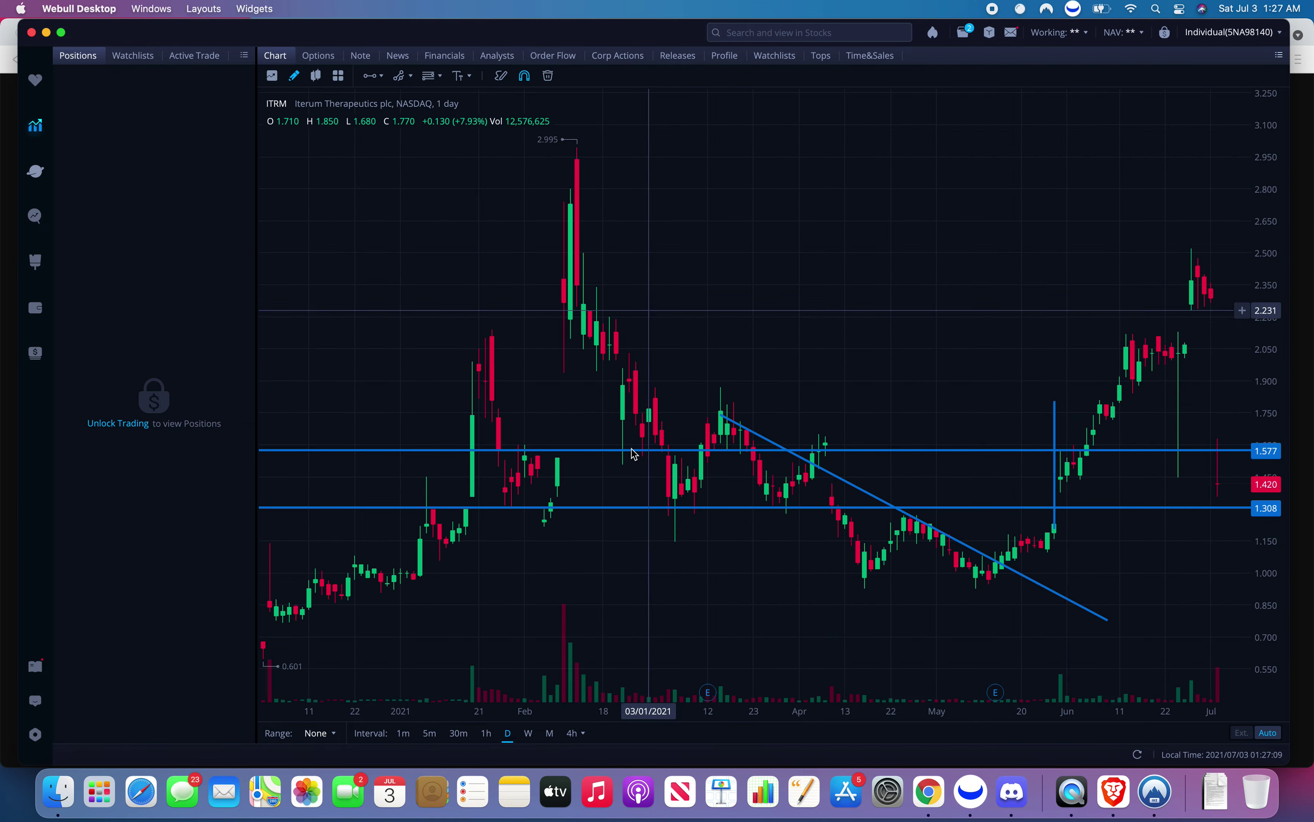
scroll(925, 350, "up", 5)
scroll(1009, 376, "up", 5)
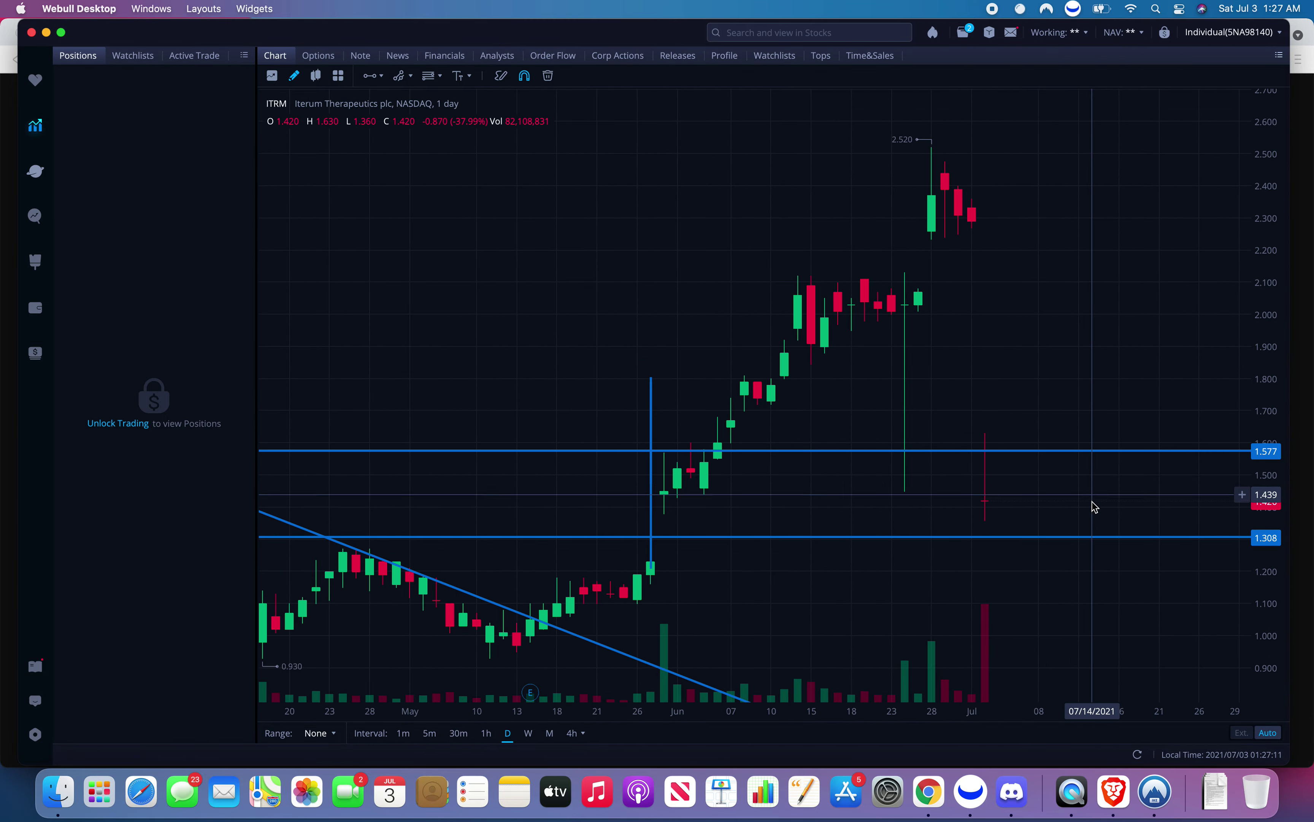
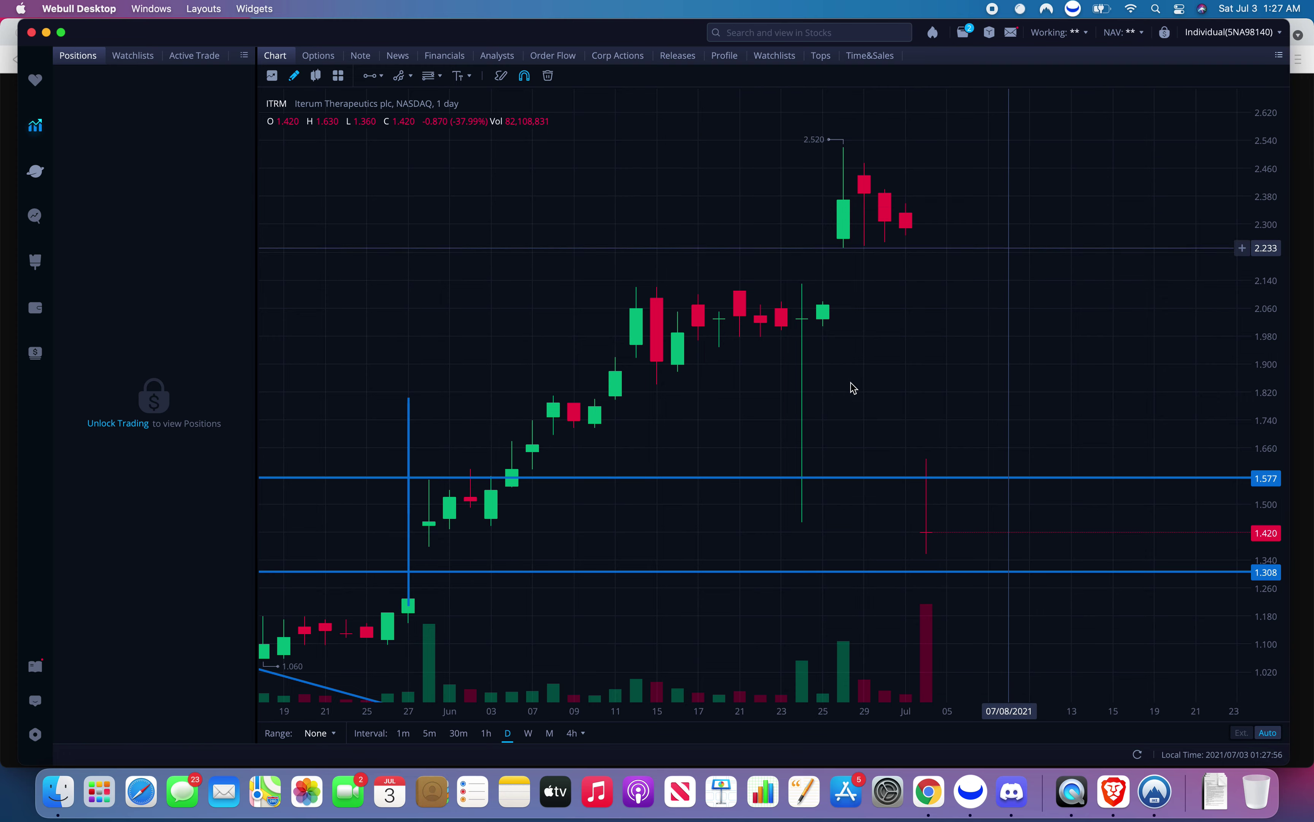
scroll(853, 369, "up", 3)
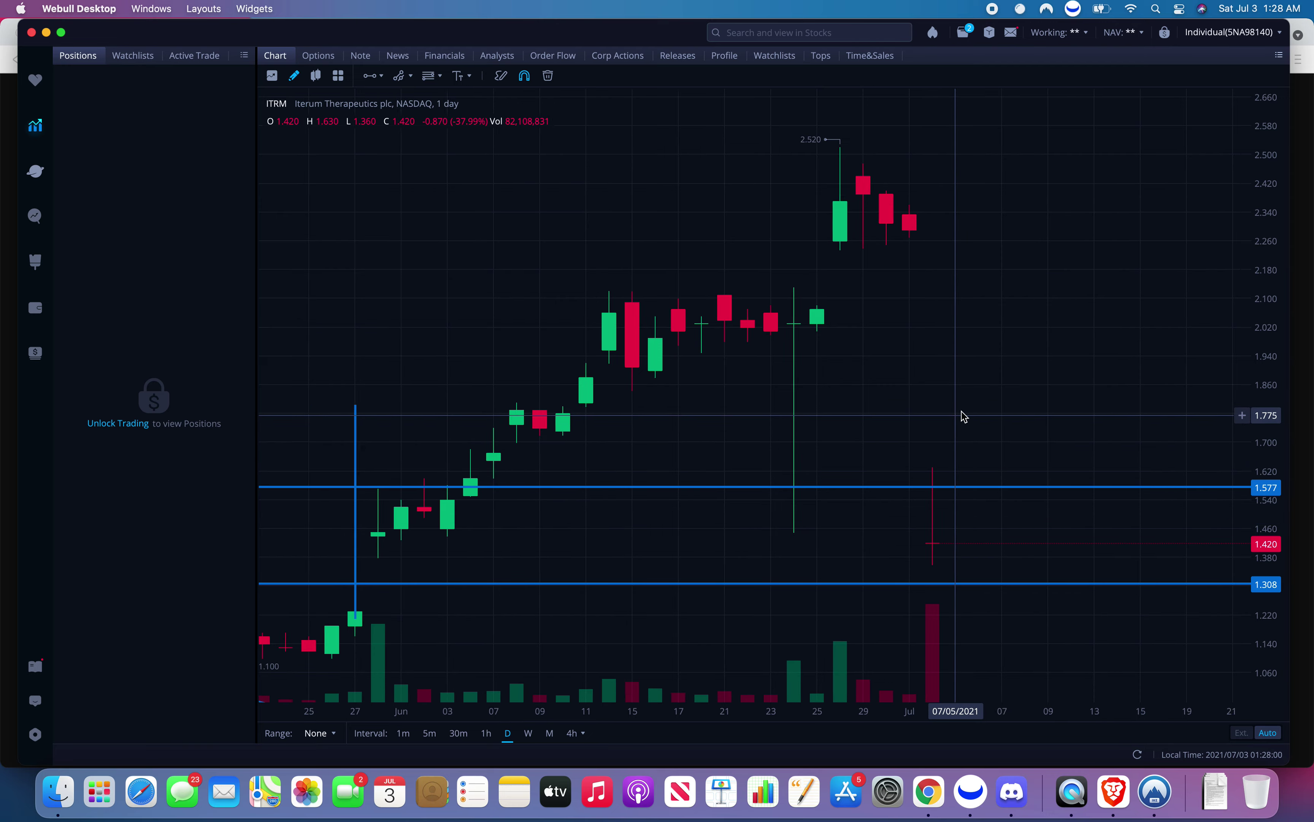
scroll(959, 413, "down", 3)
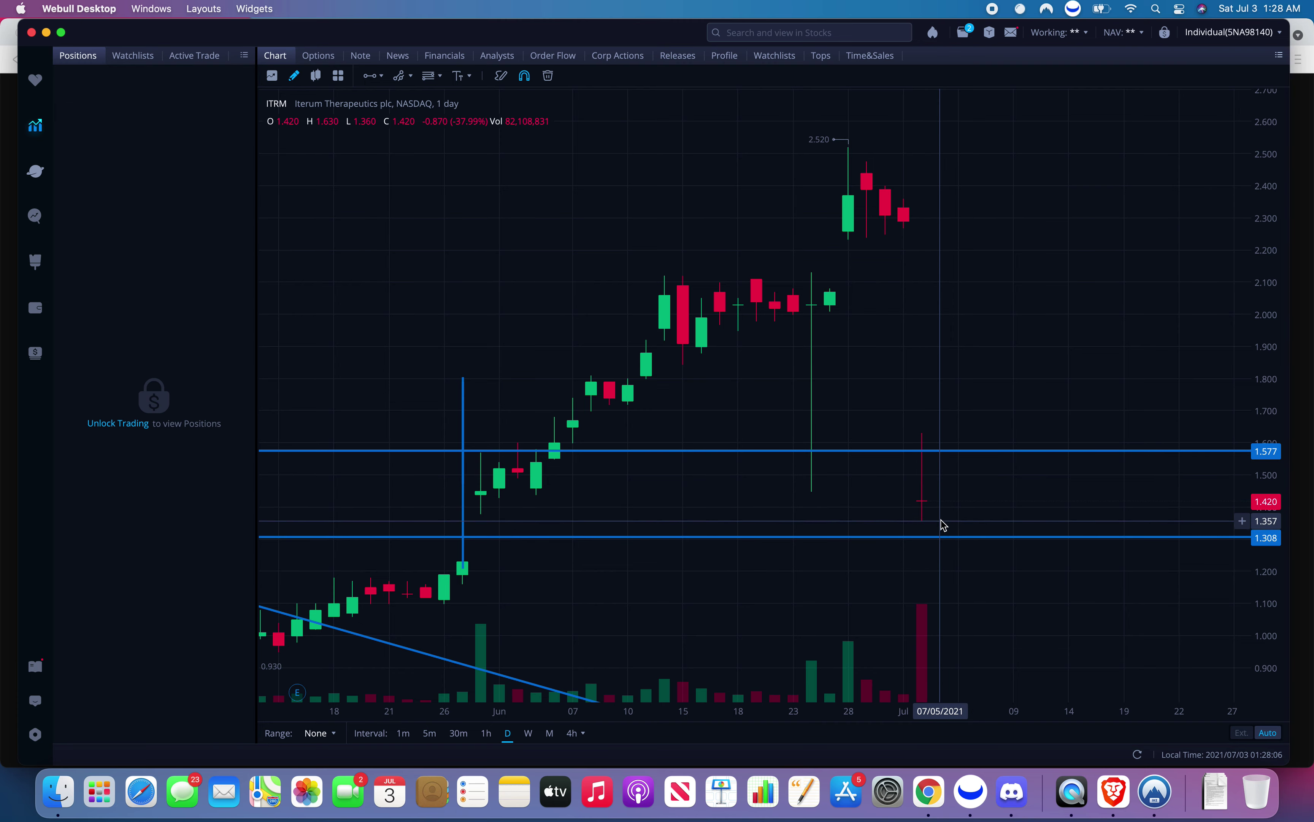
Switch ITRM to the 1-minute interval and trace the candles back to the evening drop on July 1.
left_click(407, 735)
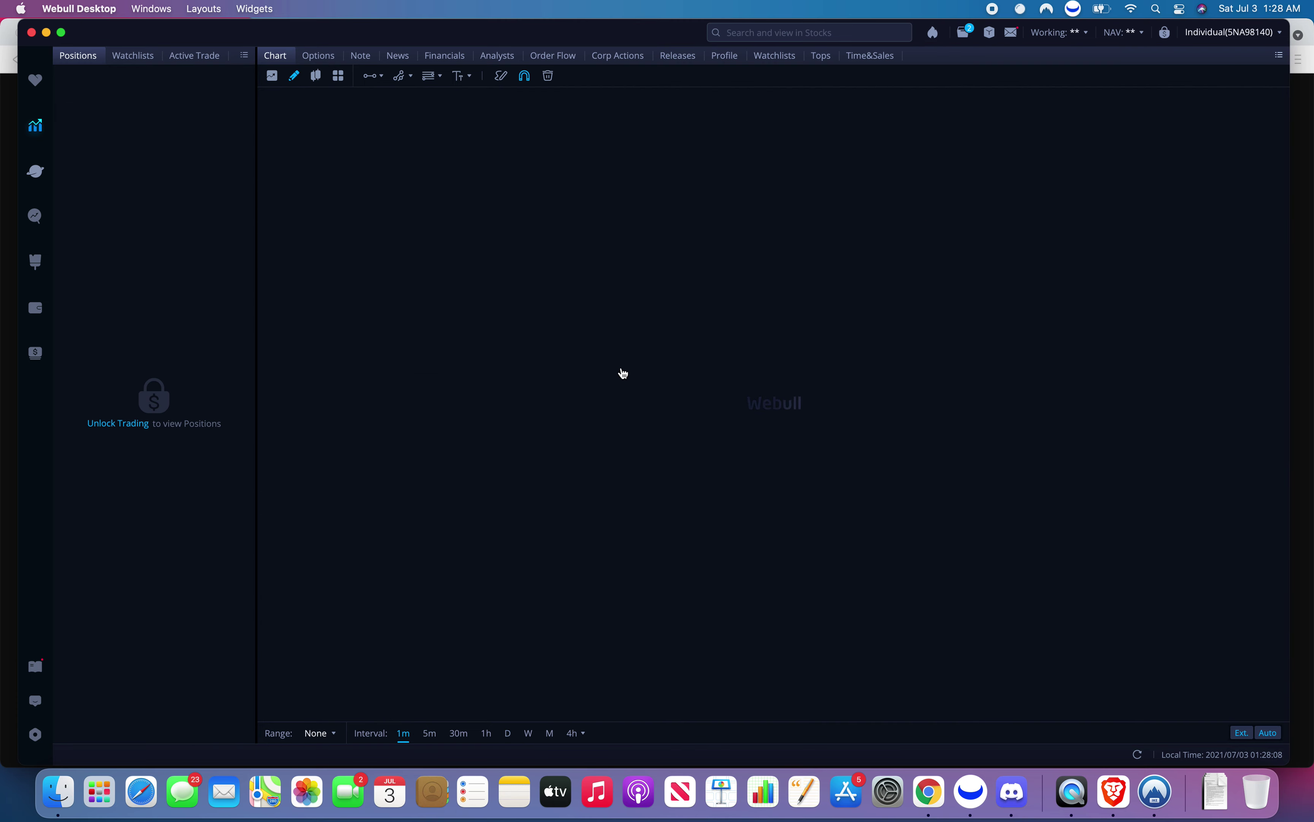
scroll(620, 364, "down", 5)
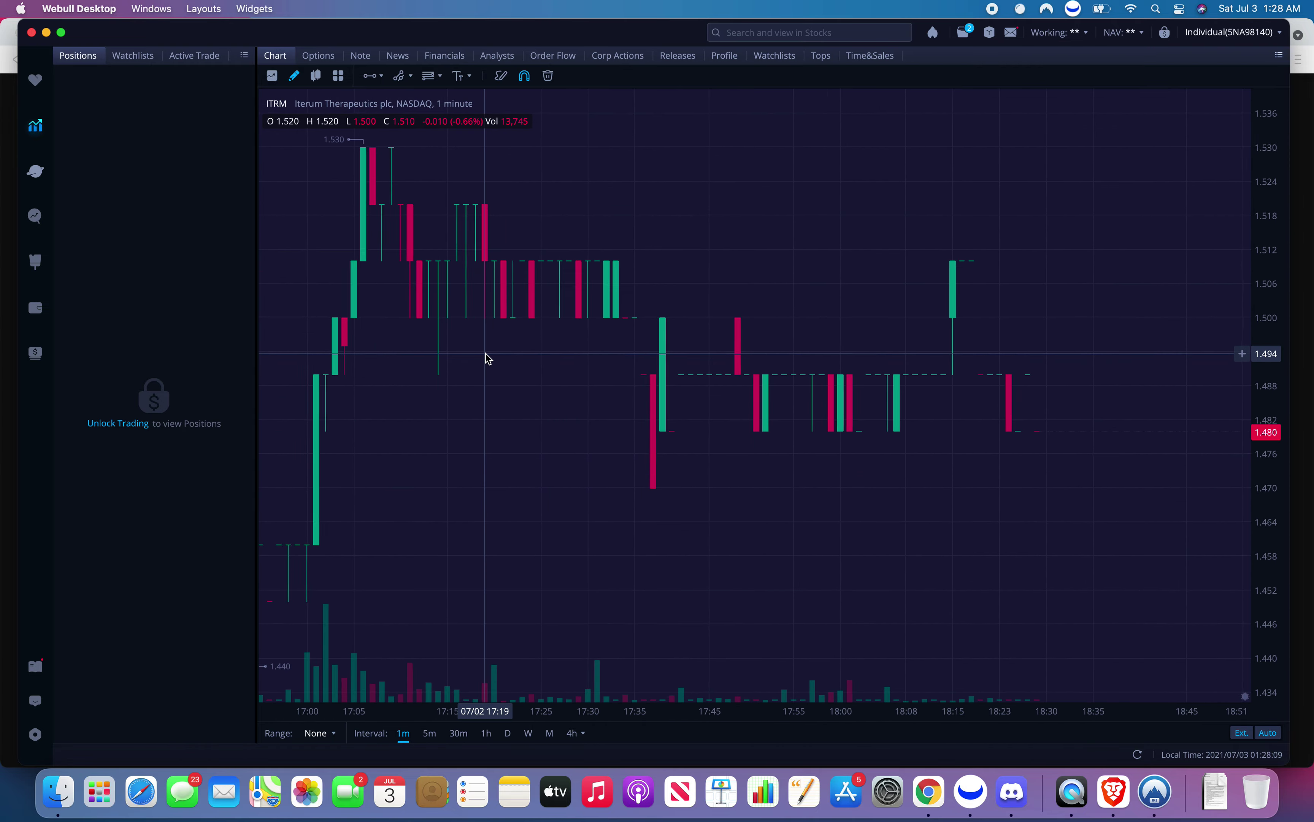
scroll(488, 359, "down", 5)
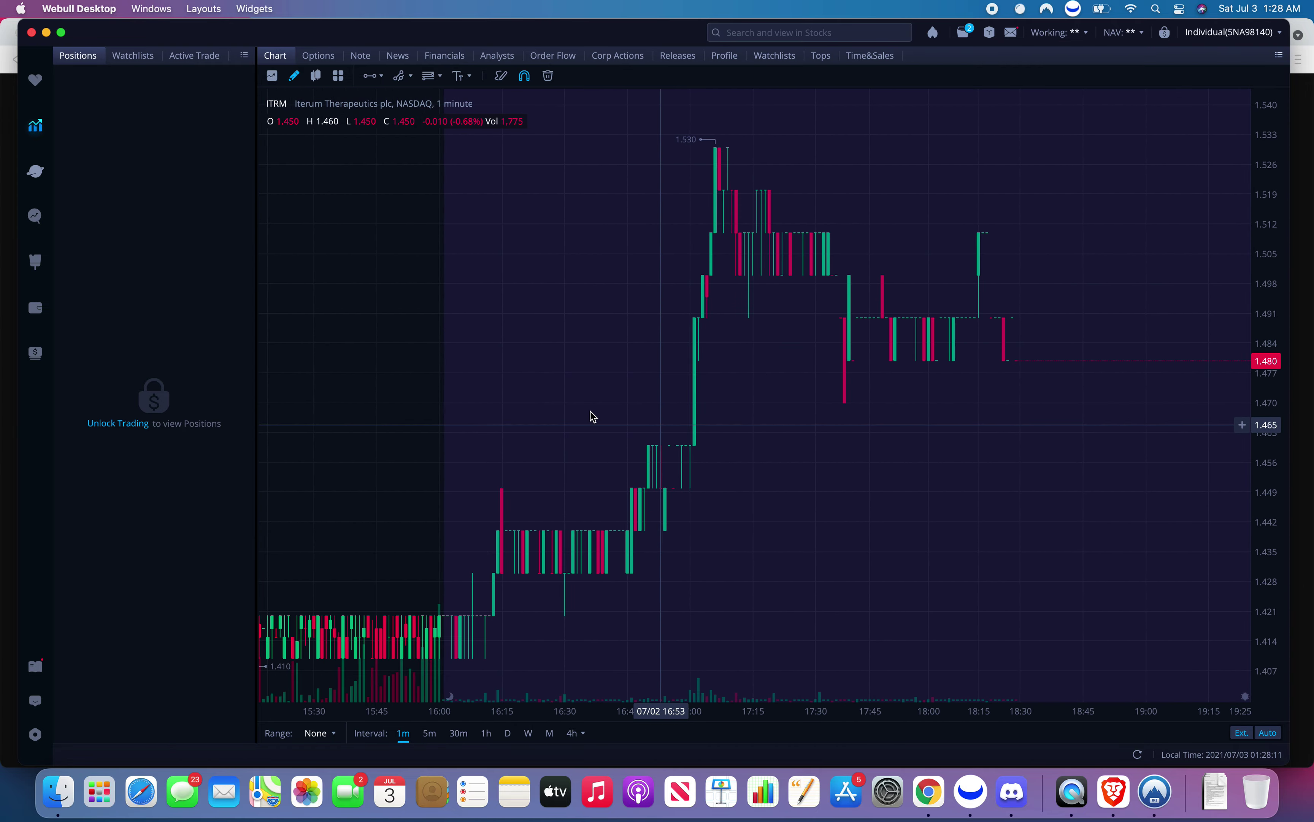
left_click_drag(592, 416, 1162, 472)
left_click_drag(455, 428, 972, 443)
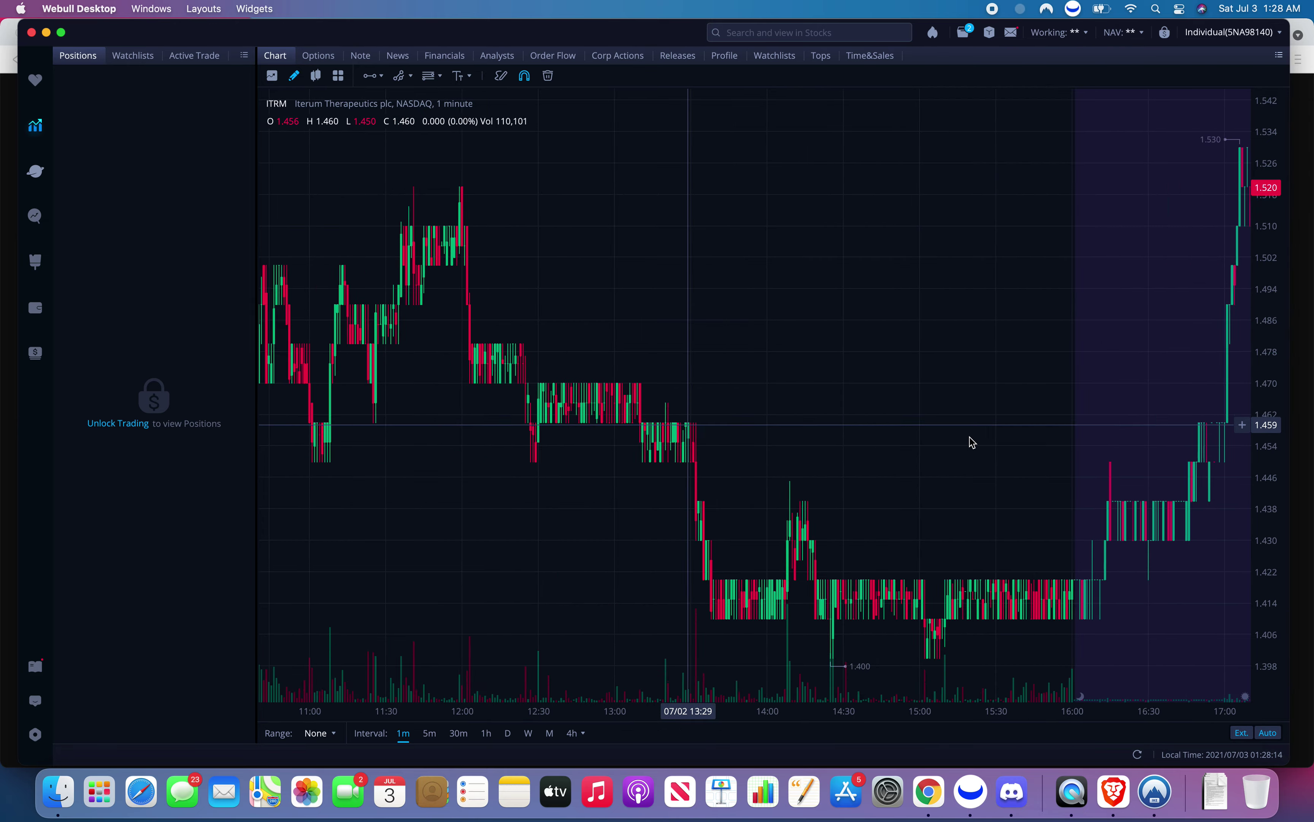
scroll(972, 443, "left", 15)
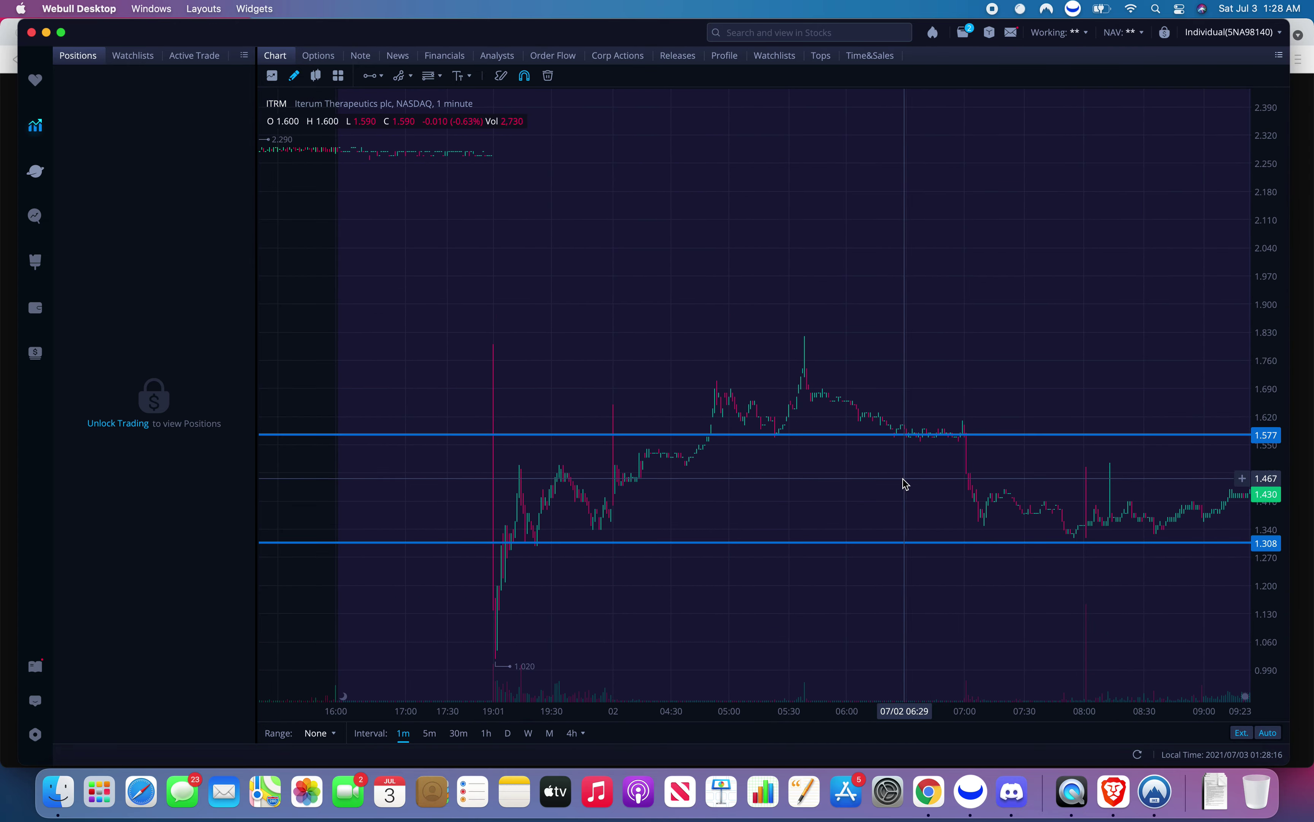
Examine how ITRM's 1-minute candles after 19:01 on July 1 react around the 1.308 and 1.577 trendlines.
scroll(905, 484, "up", 5)
scroll(997, 384, "left", 10)
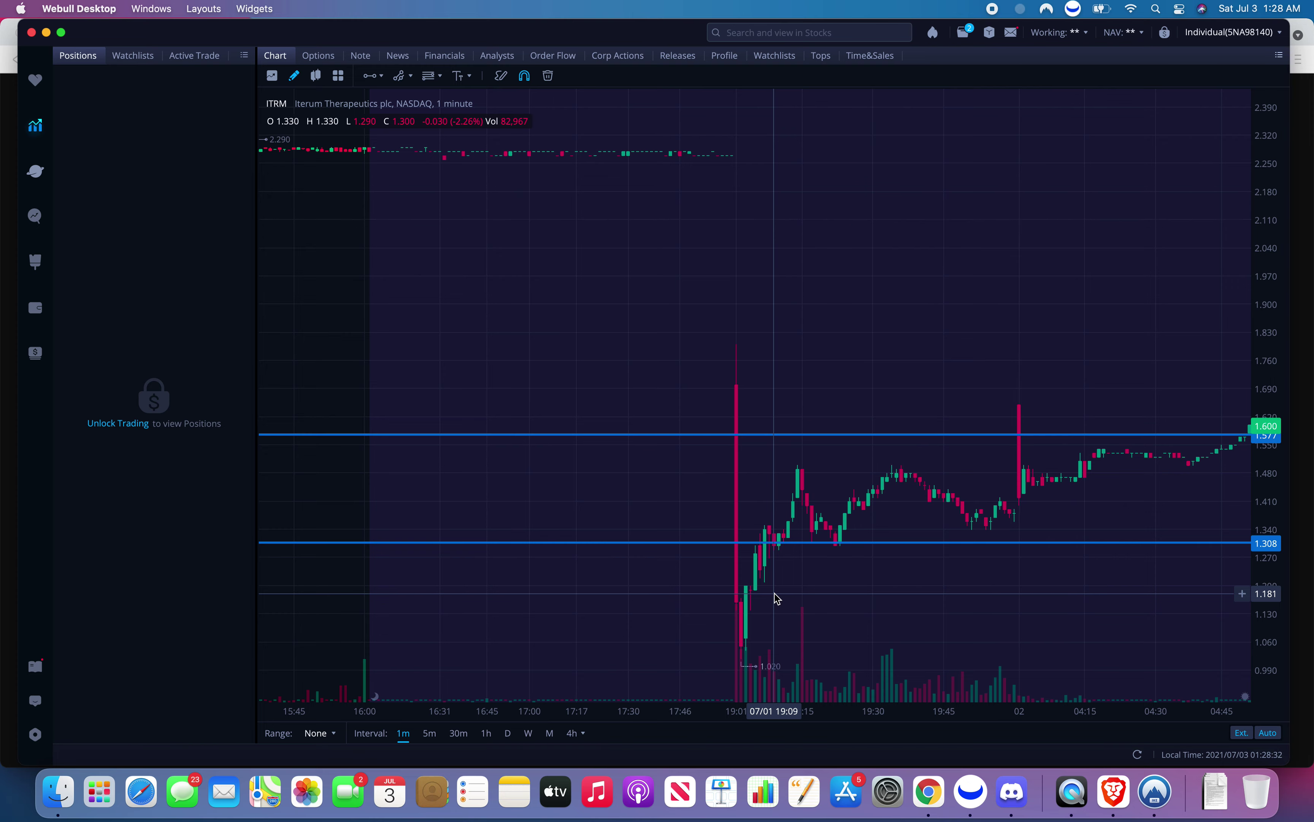
scroll(775, 594, "down", 5)
scroll(869, 496, "right", 10)
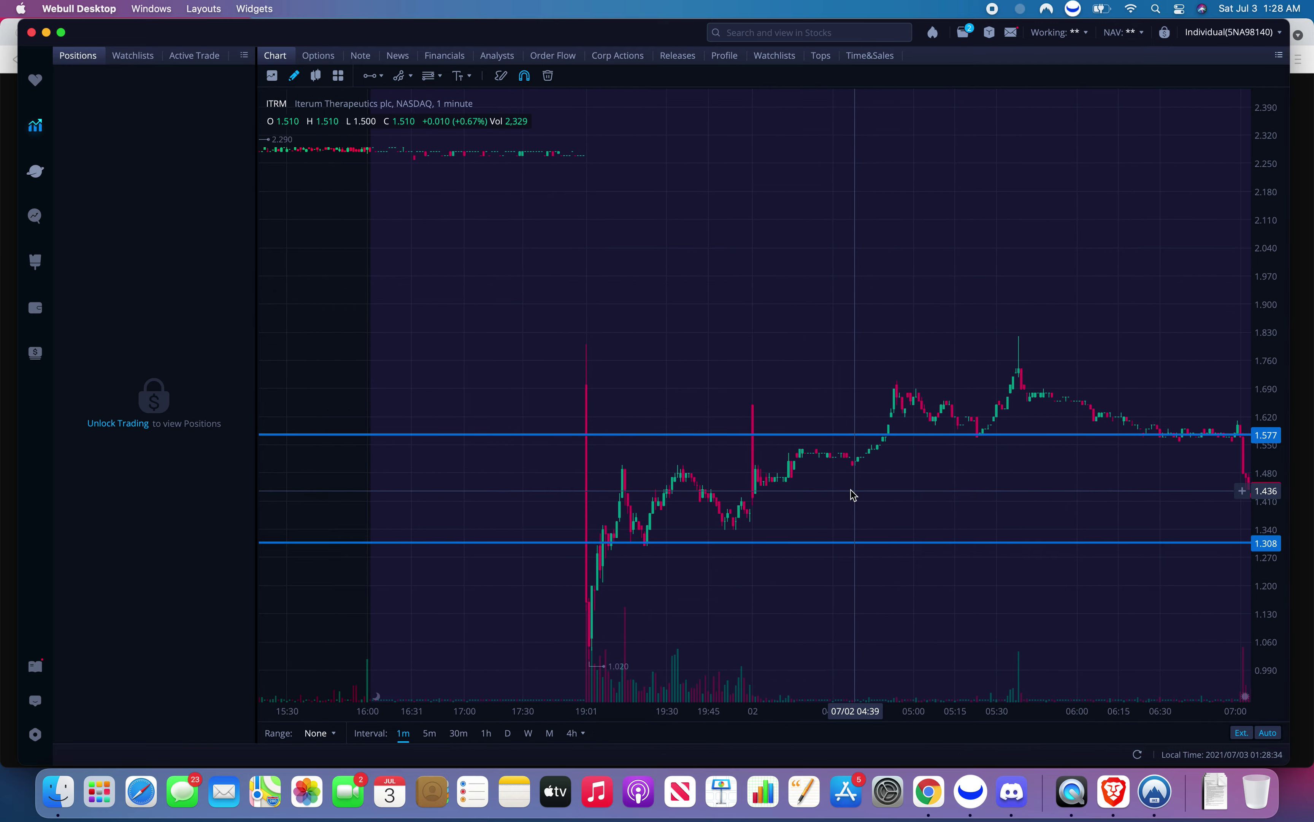
scroll(854, 497, "up", 5)
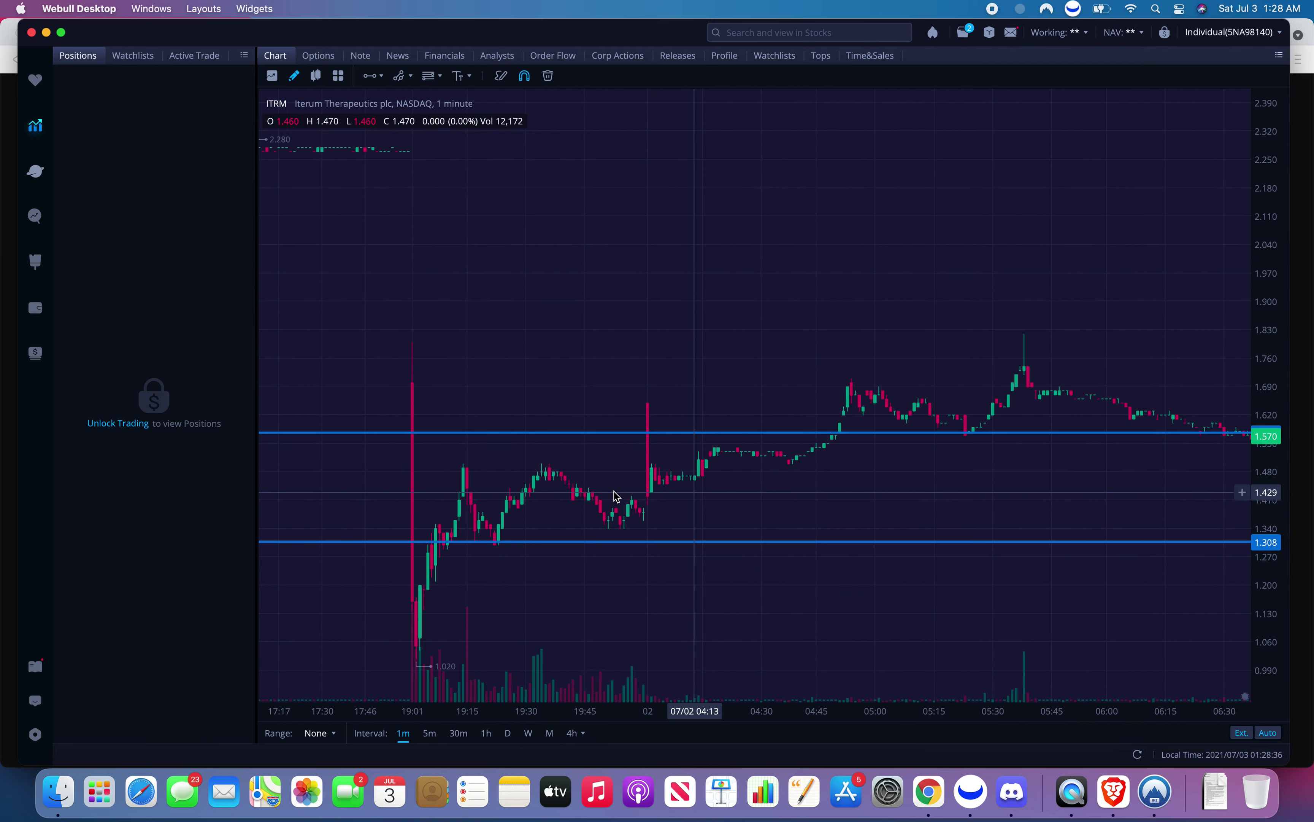
scroll(863, 511, "left", 10)
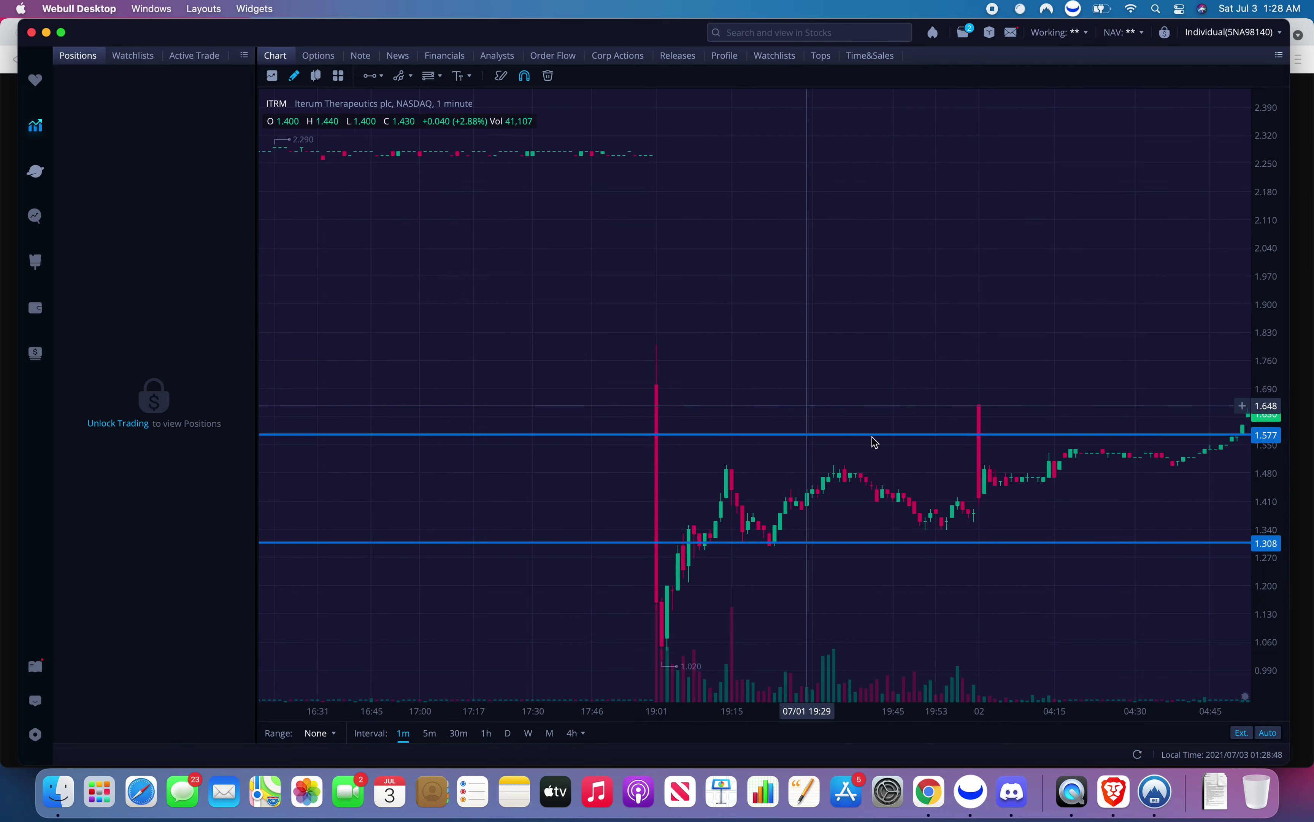
Return ITRM to the daily interval and follow its price history from 2019 through to July 2021.
left_click(507, 735)
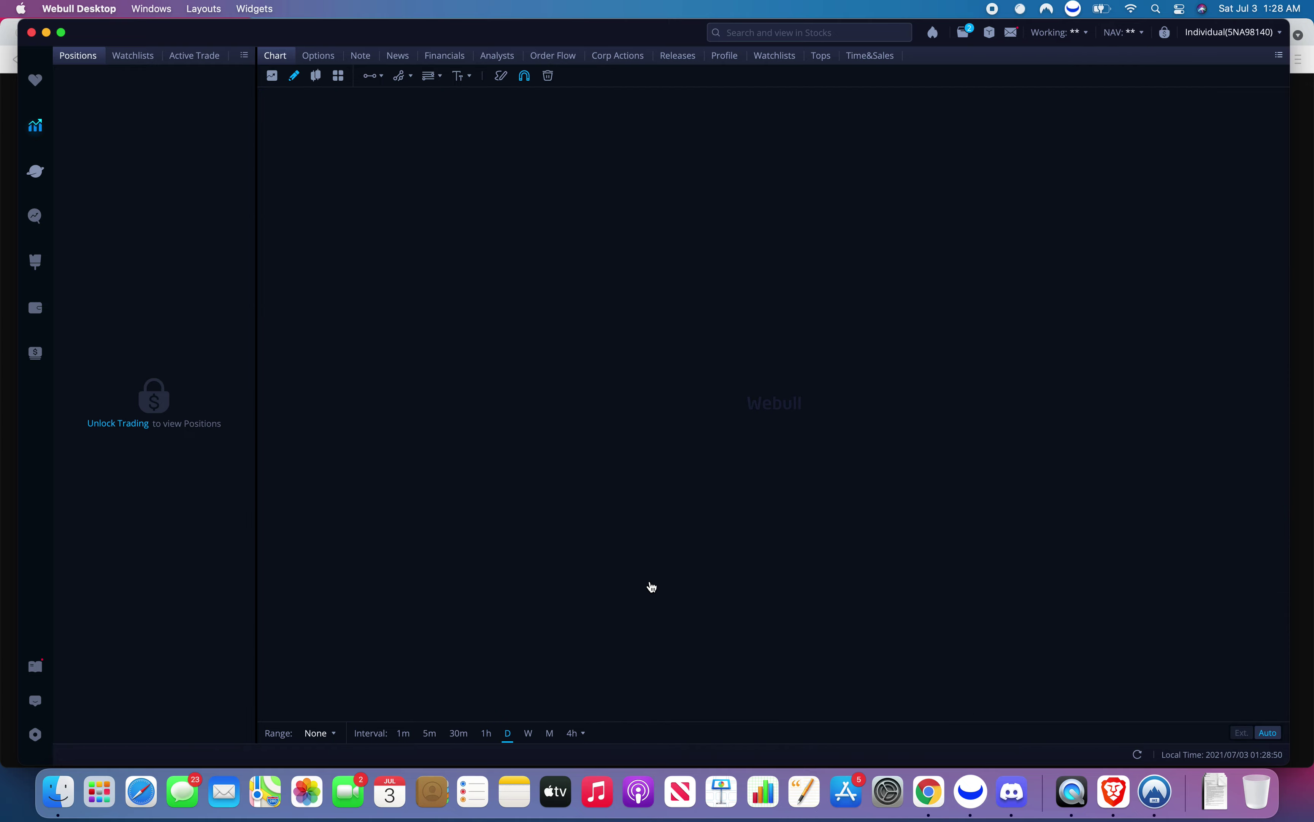
scroll(909, 439, "right", 15)
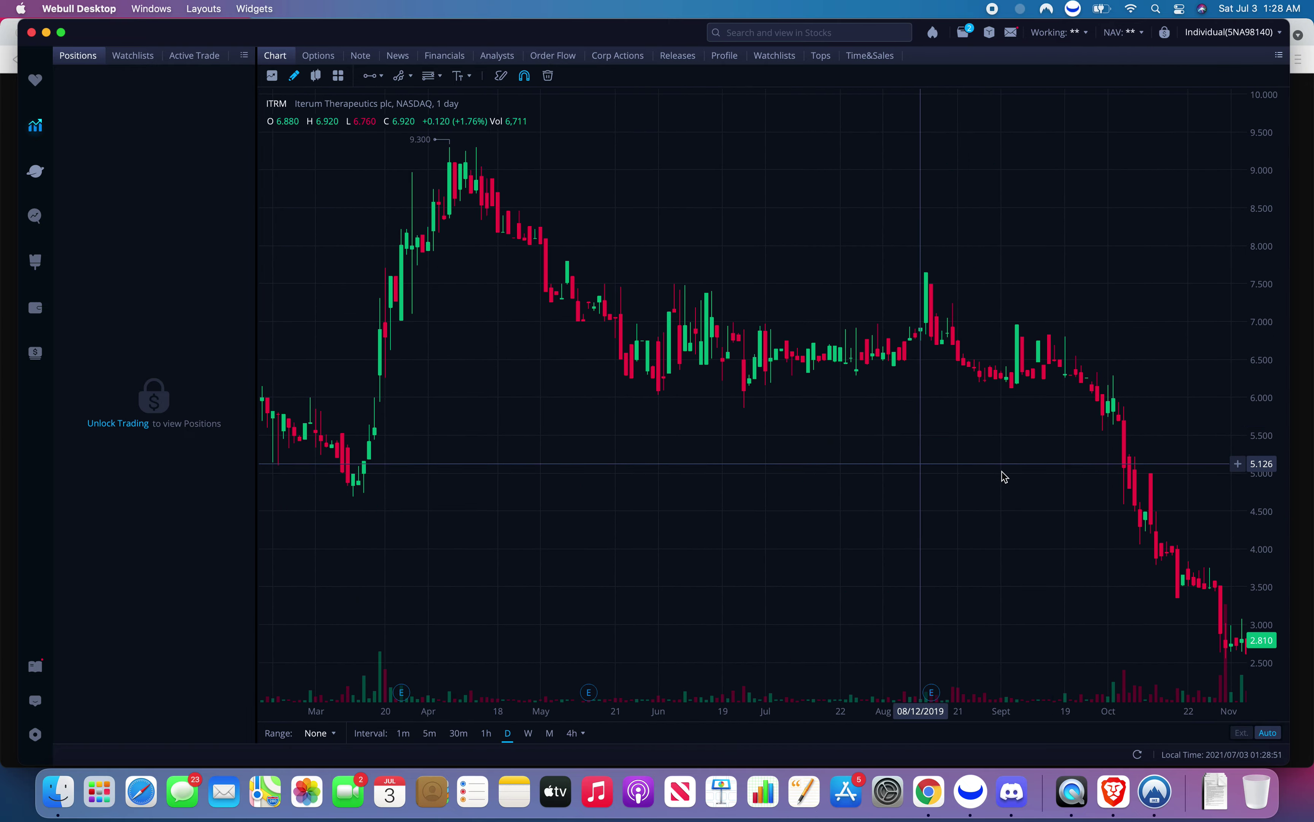
scroll(970, 436, "right", 15)
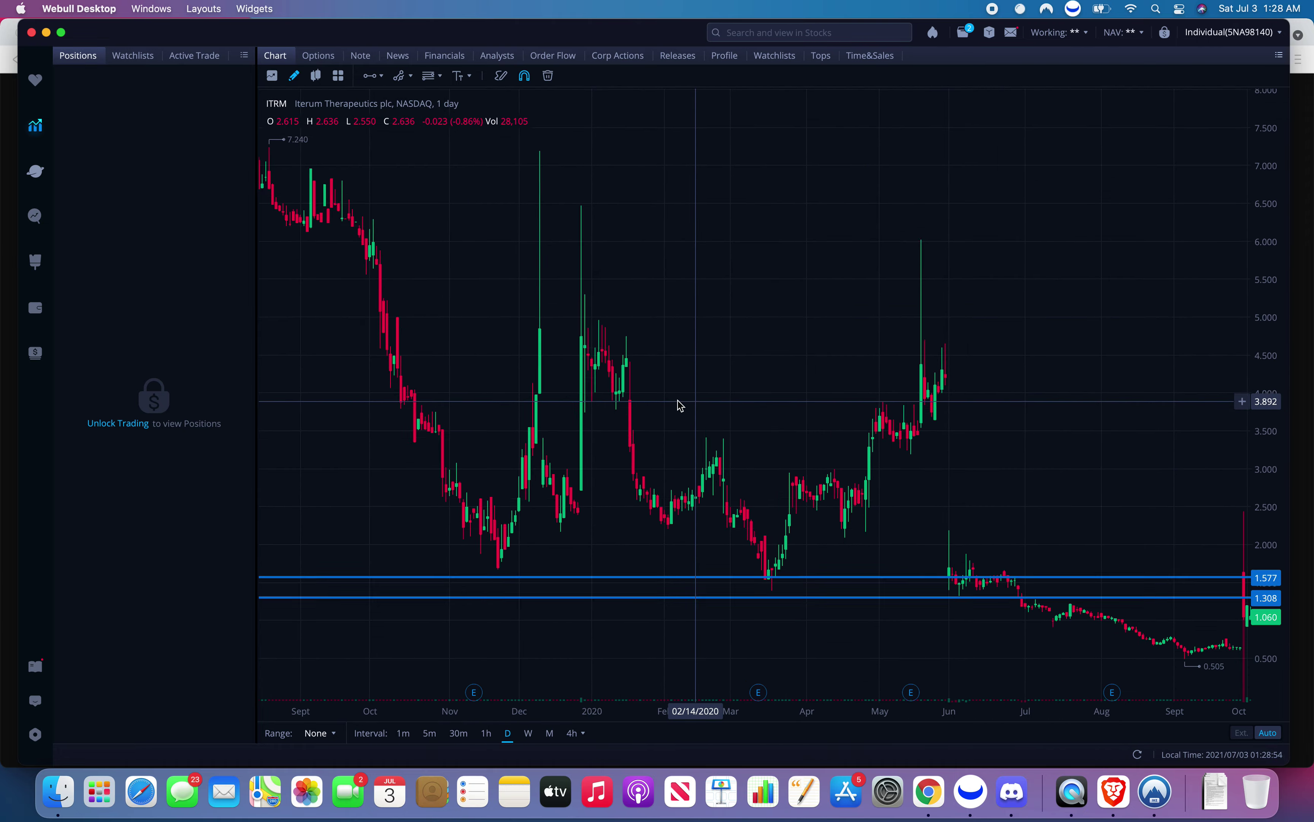
scroll(730, 407, "right", 15)
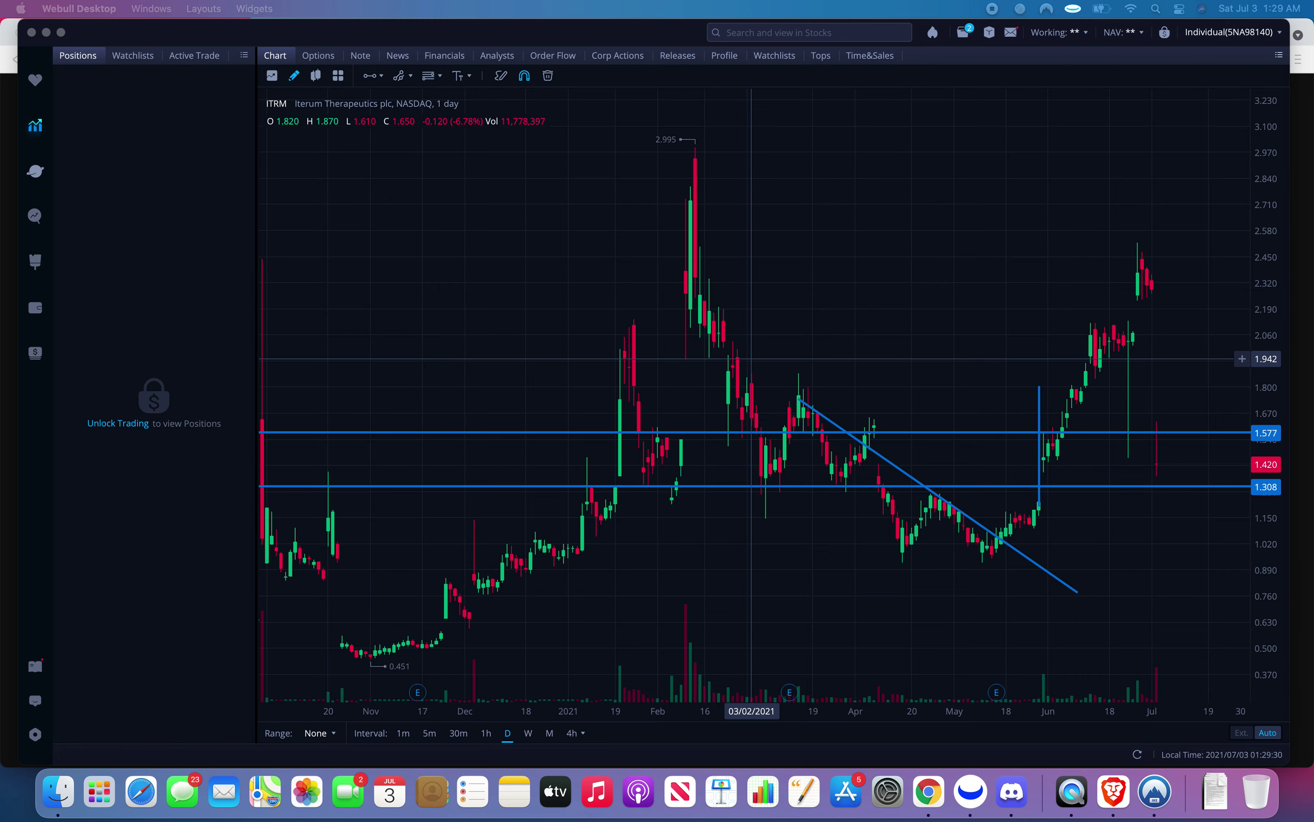
Load the BLIN chart and set its interval to 1 minute.
left_click(640, 278)
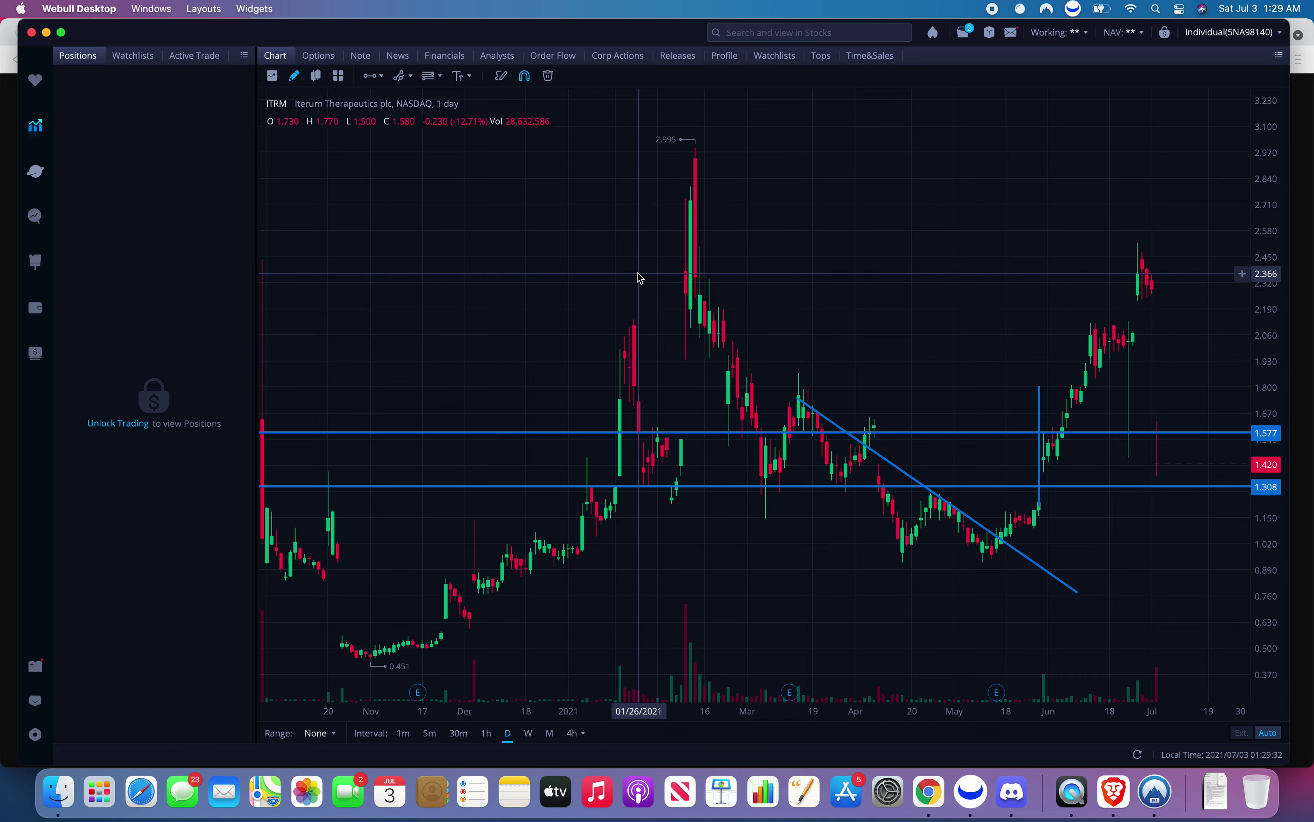
type("blin")
key("Return")
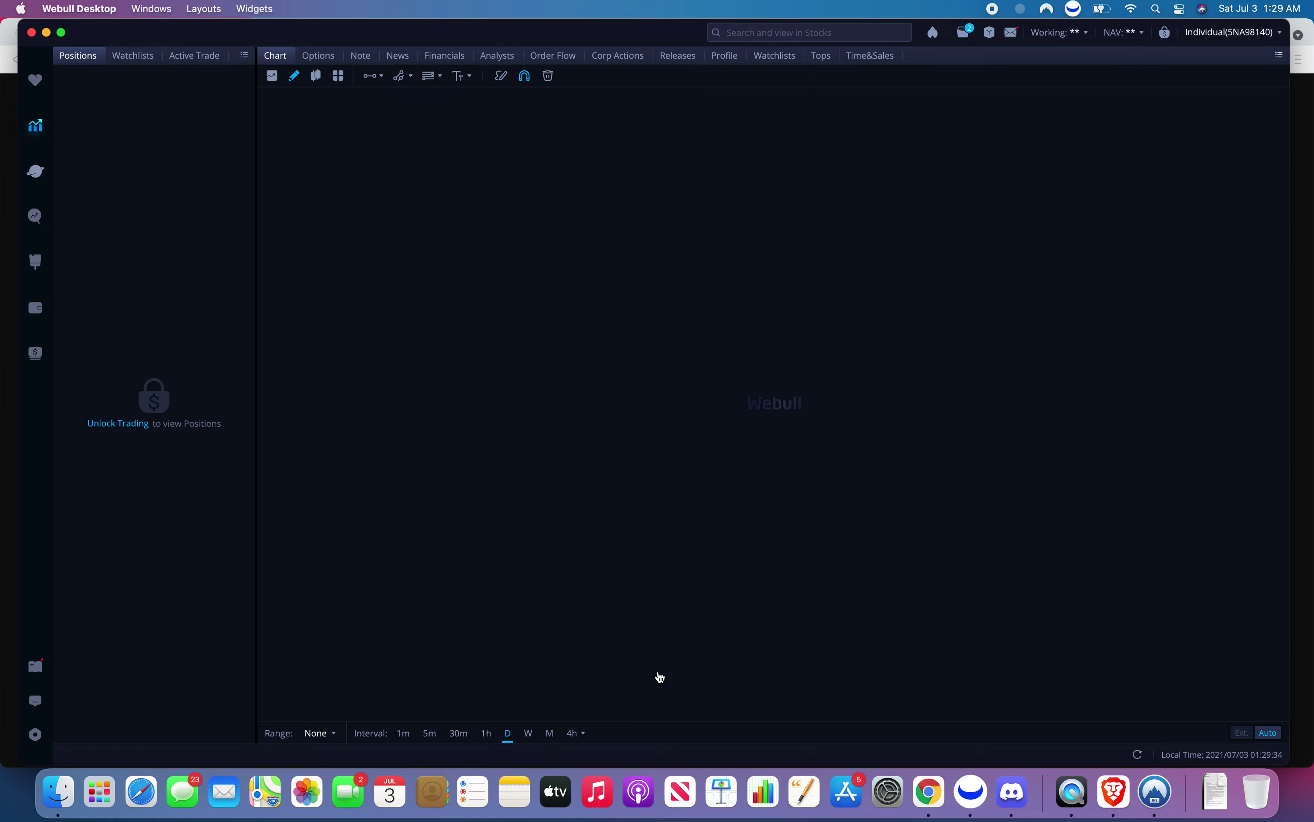
left_click(403, 732)
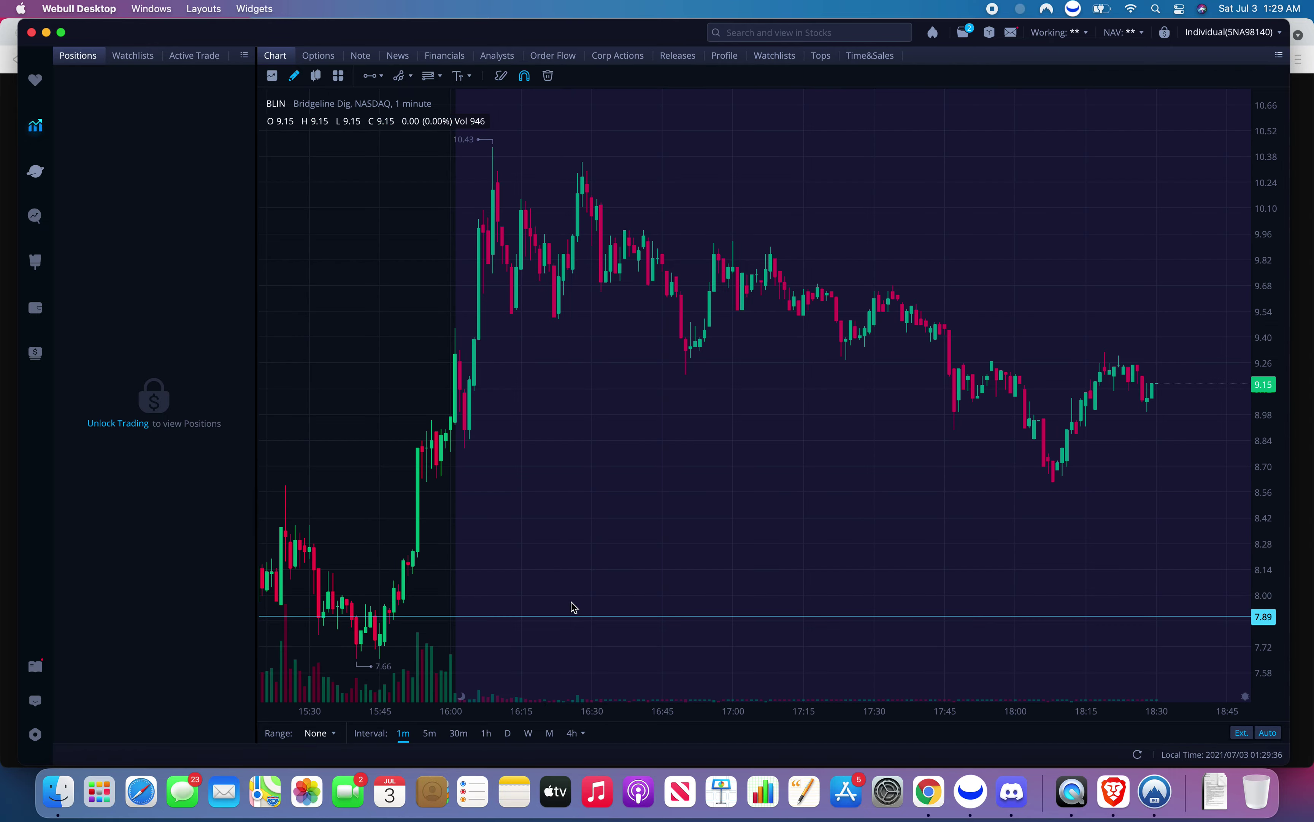
Trace BLIN's 1-minute candles back to the July 2 morning session around the 7.89 and 7.28 lines.
scroll(640, 460, "left", 10)
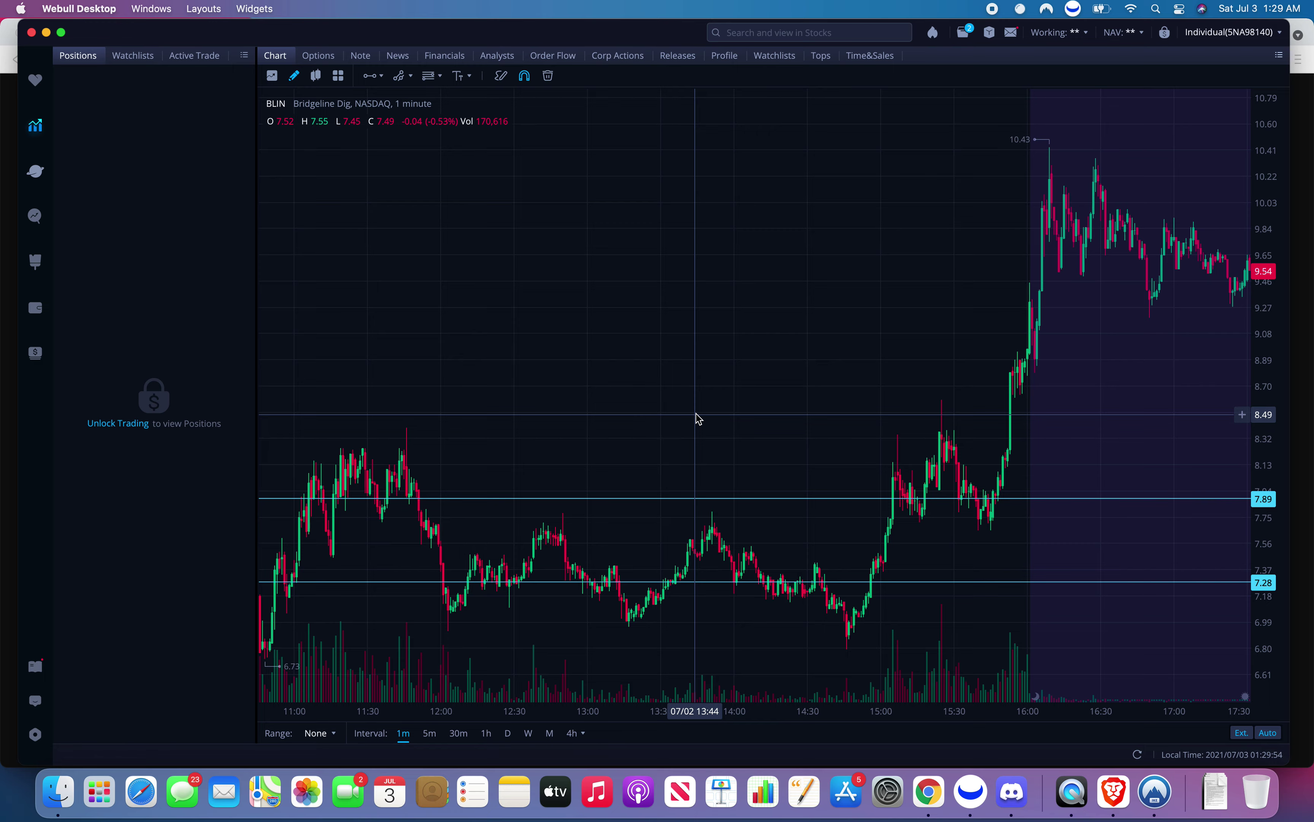
scroll(676, 383, "down", 5)
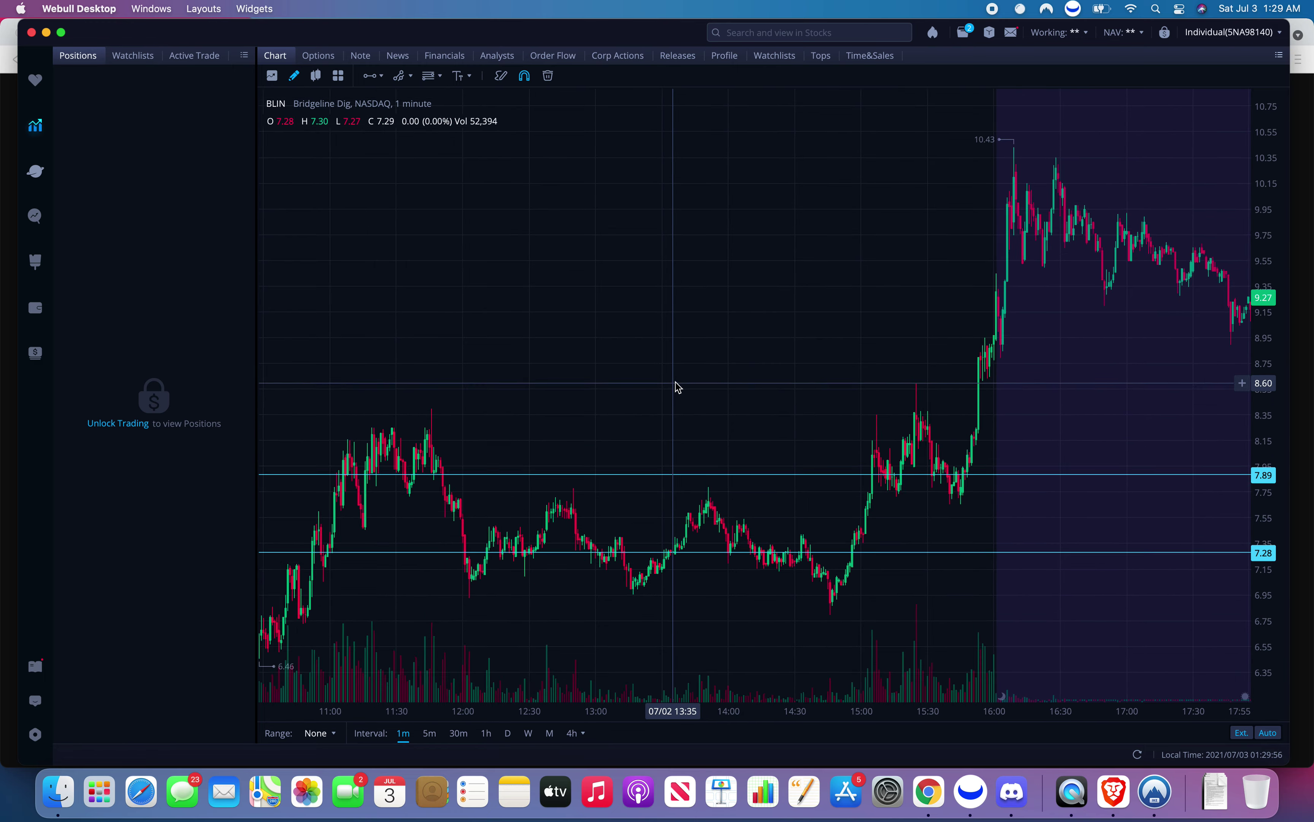
scroll(857, 391, "left", 10)
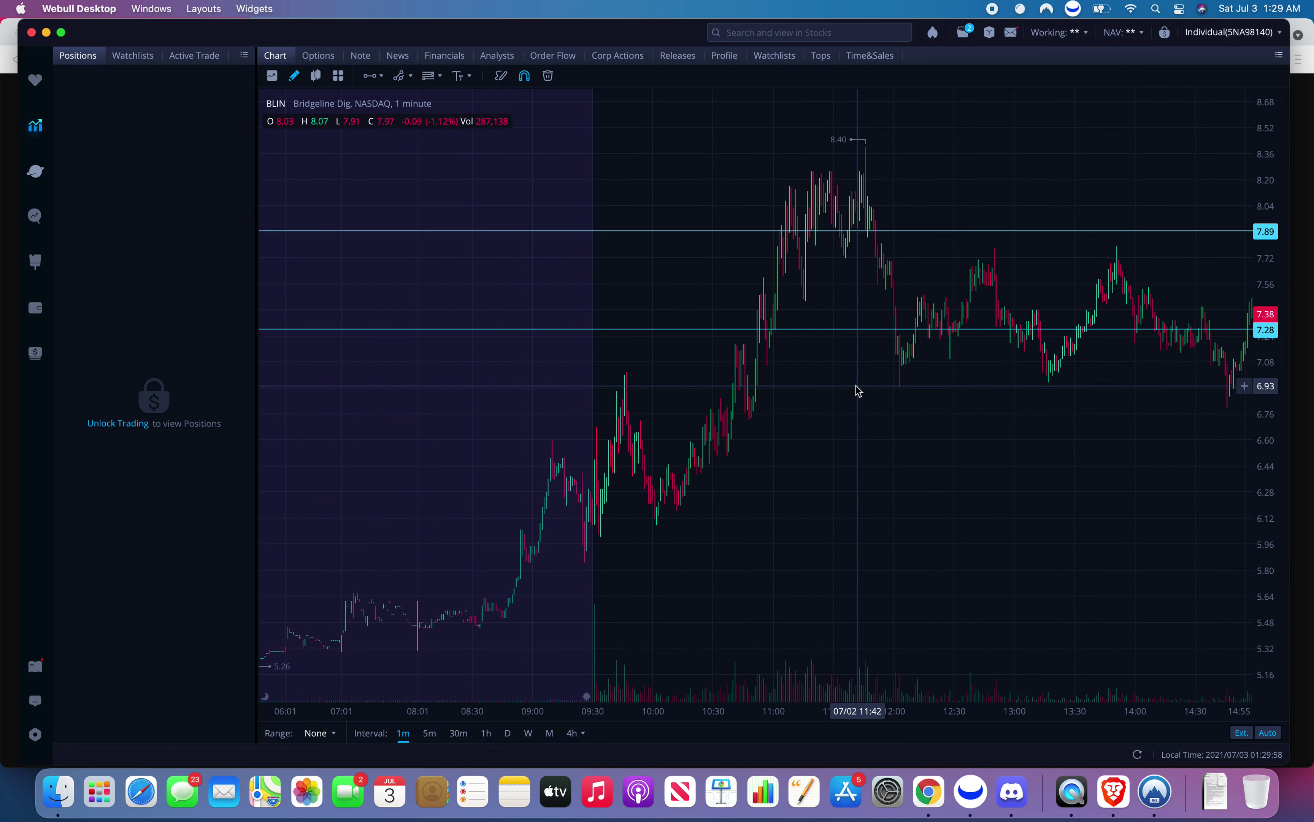
scroll(848, 512, "up", 5)
scroll(849, 513, "up", 3)
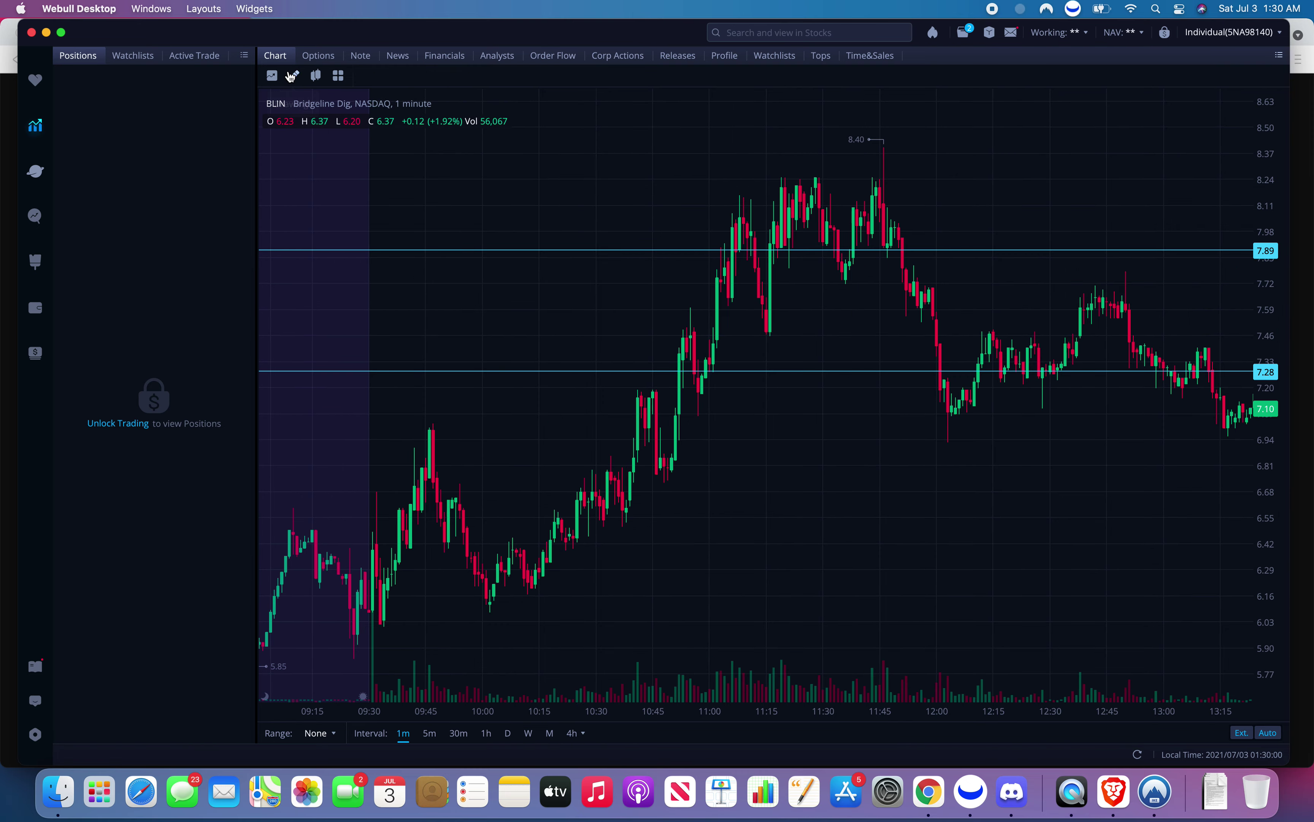
Add the MA indicator to the BLIN chart and hide MA200 in its style settings, leaving only MA20.
left_click(272, 76)
left_click(368, 76)
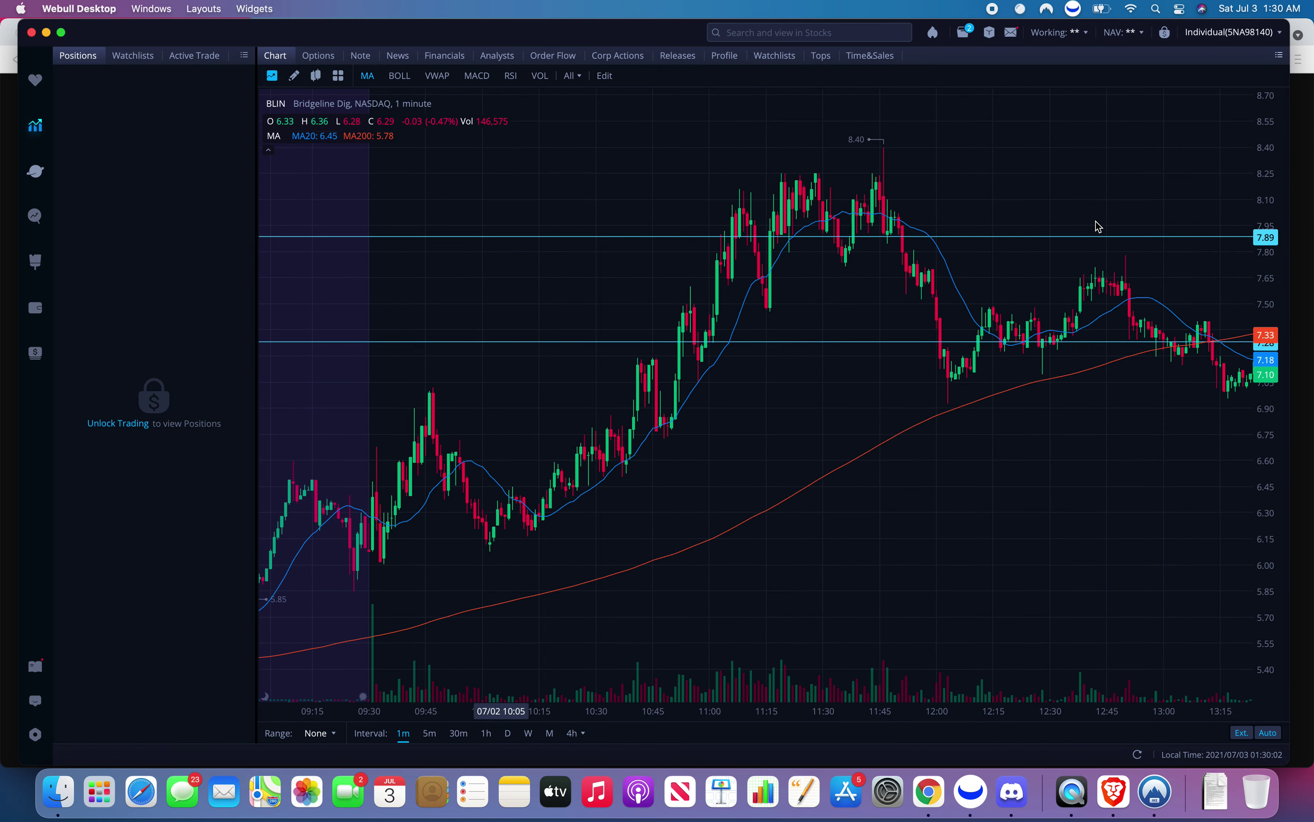
left_click(606, 77)
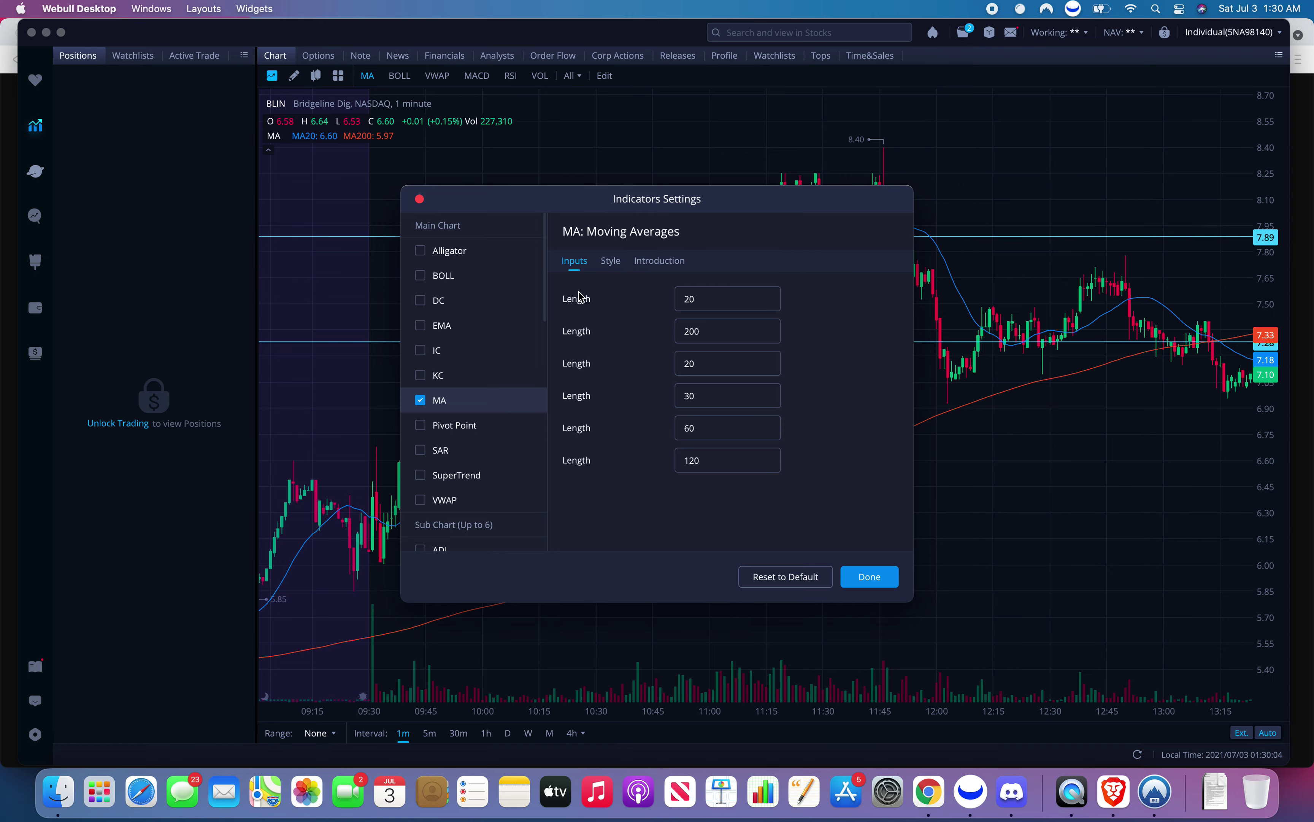
left_click(611, 260)
left_click(581, 332)
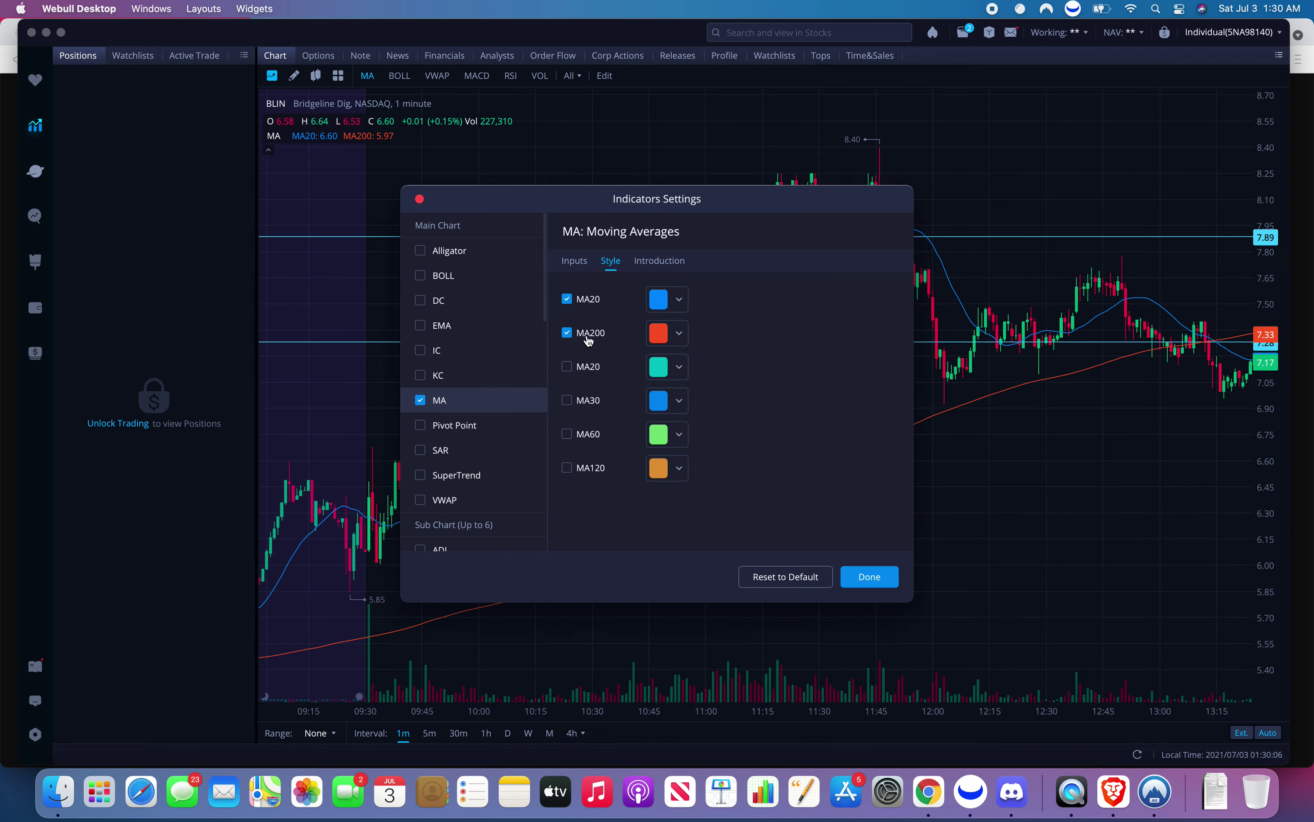
left_click(841, 578)
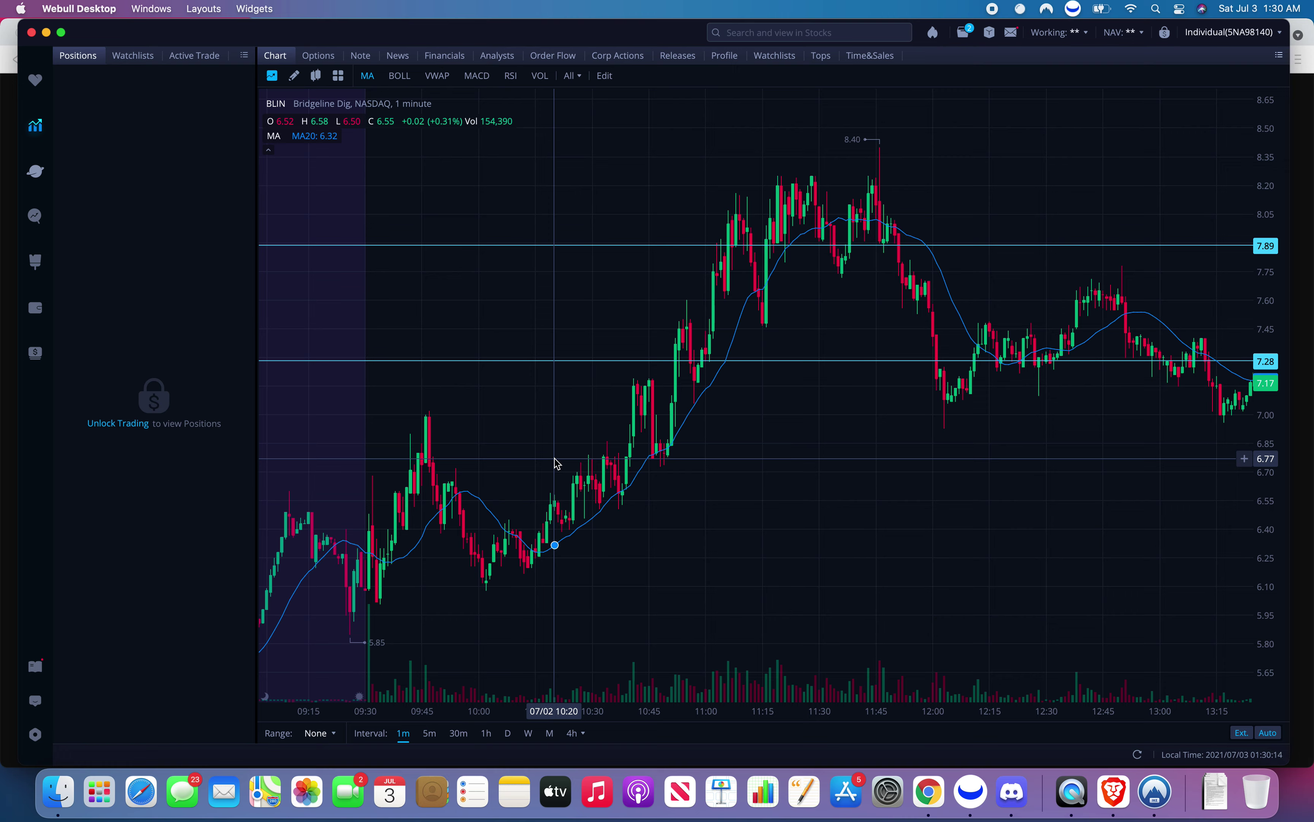
Turn off Overlap Volume in the chart display settings.
right_click(876, 472)
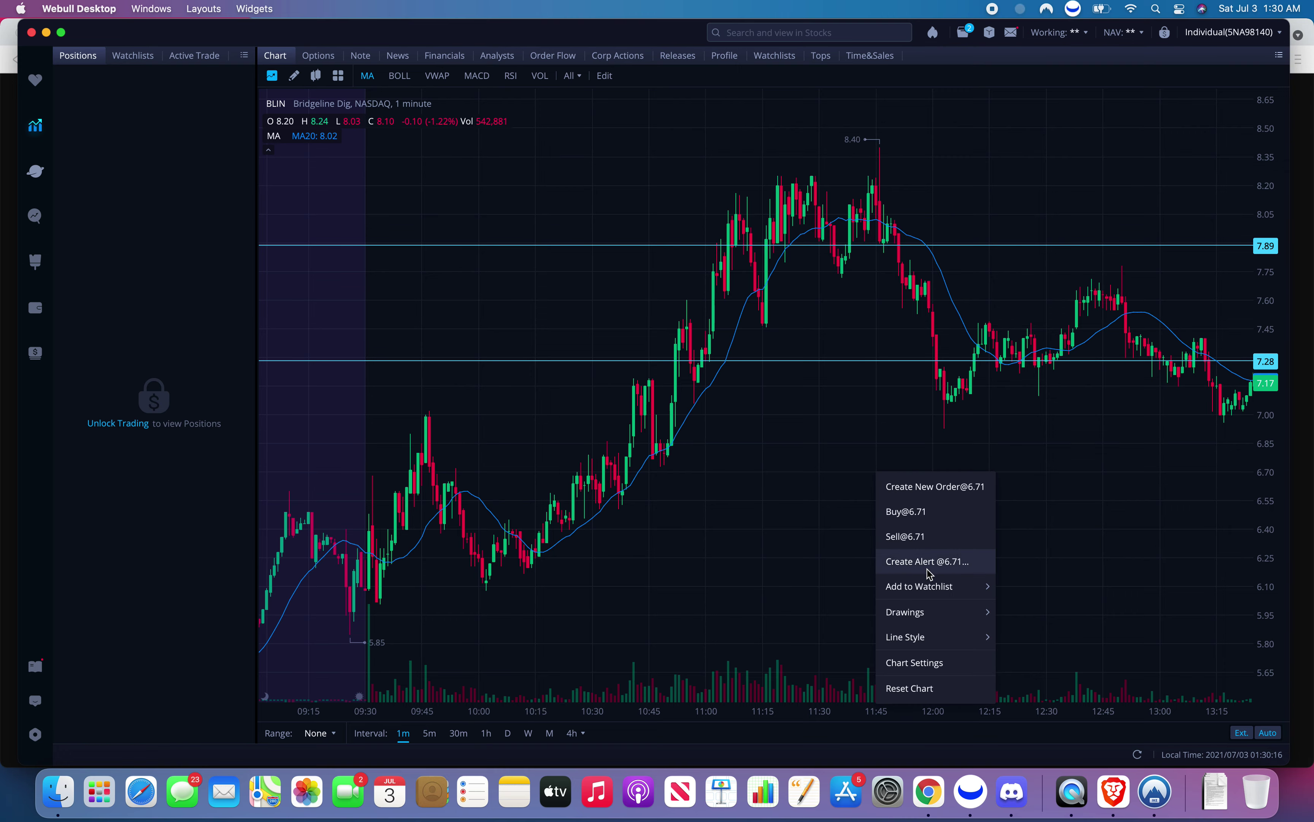
left_click(914, 663)
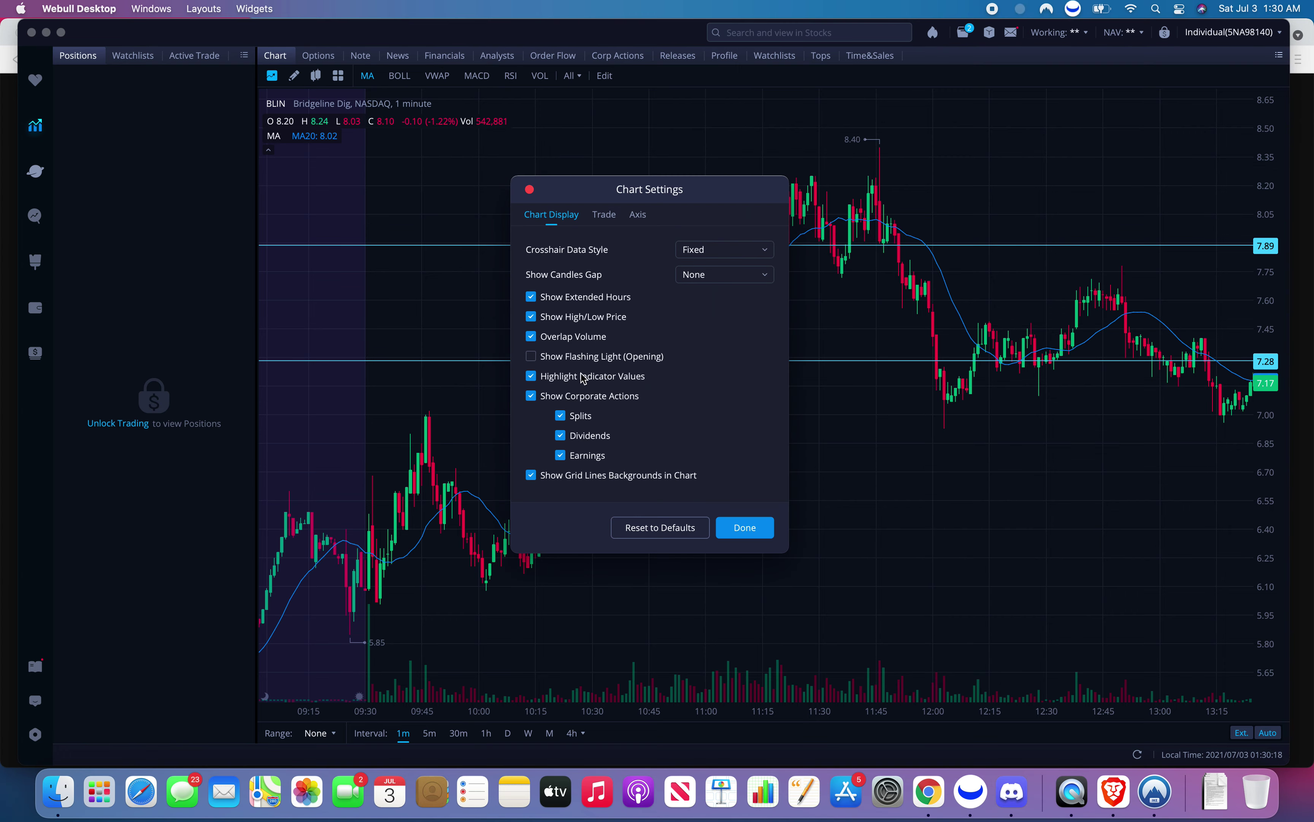
left_click(579, 337)
left_click(746, 521)
Examine how BLIN's 1-minute candles follow the MA20 line through the July 2 morning rise and the midday drop.
scroll(742, 518, "left", 3)
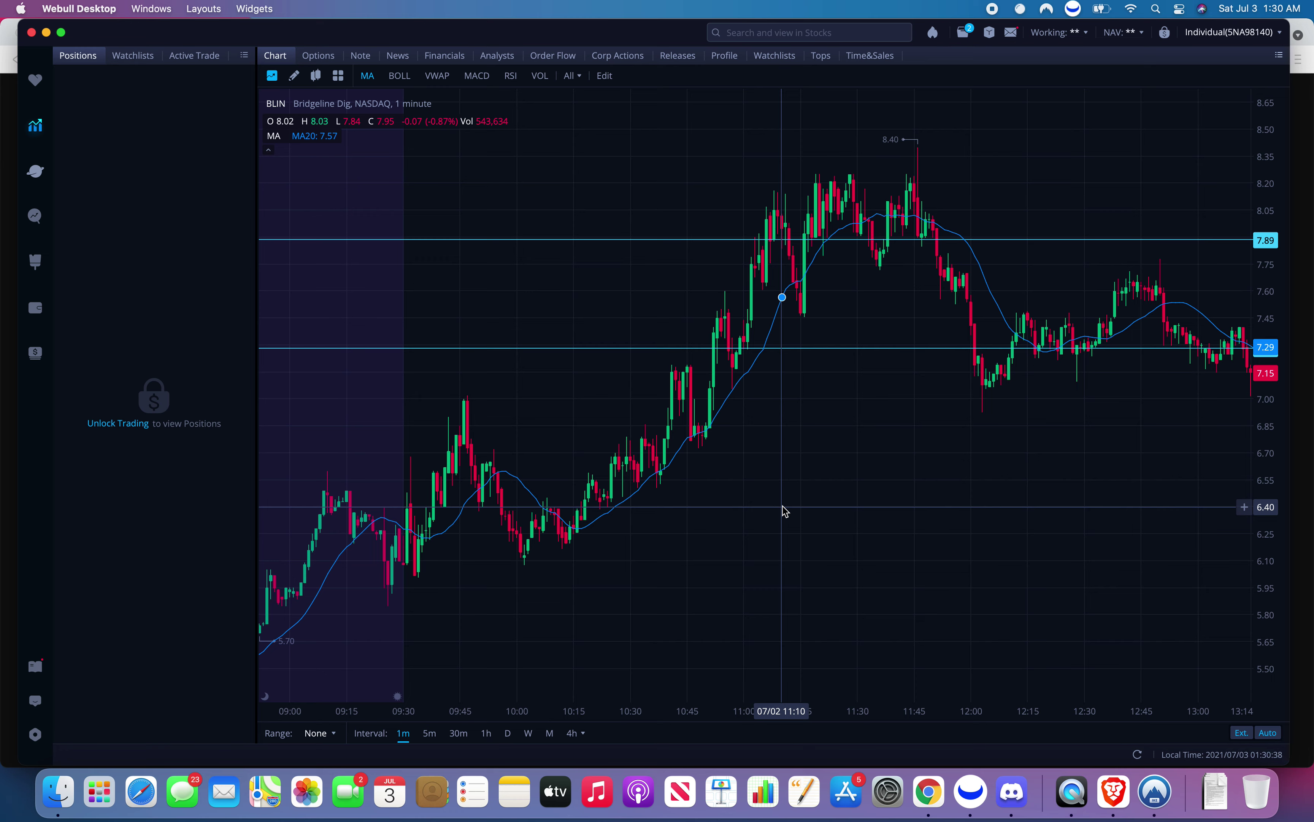
scroll(812, 501, "down", 2)
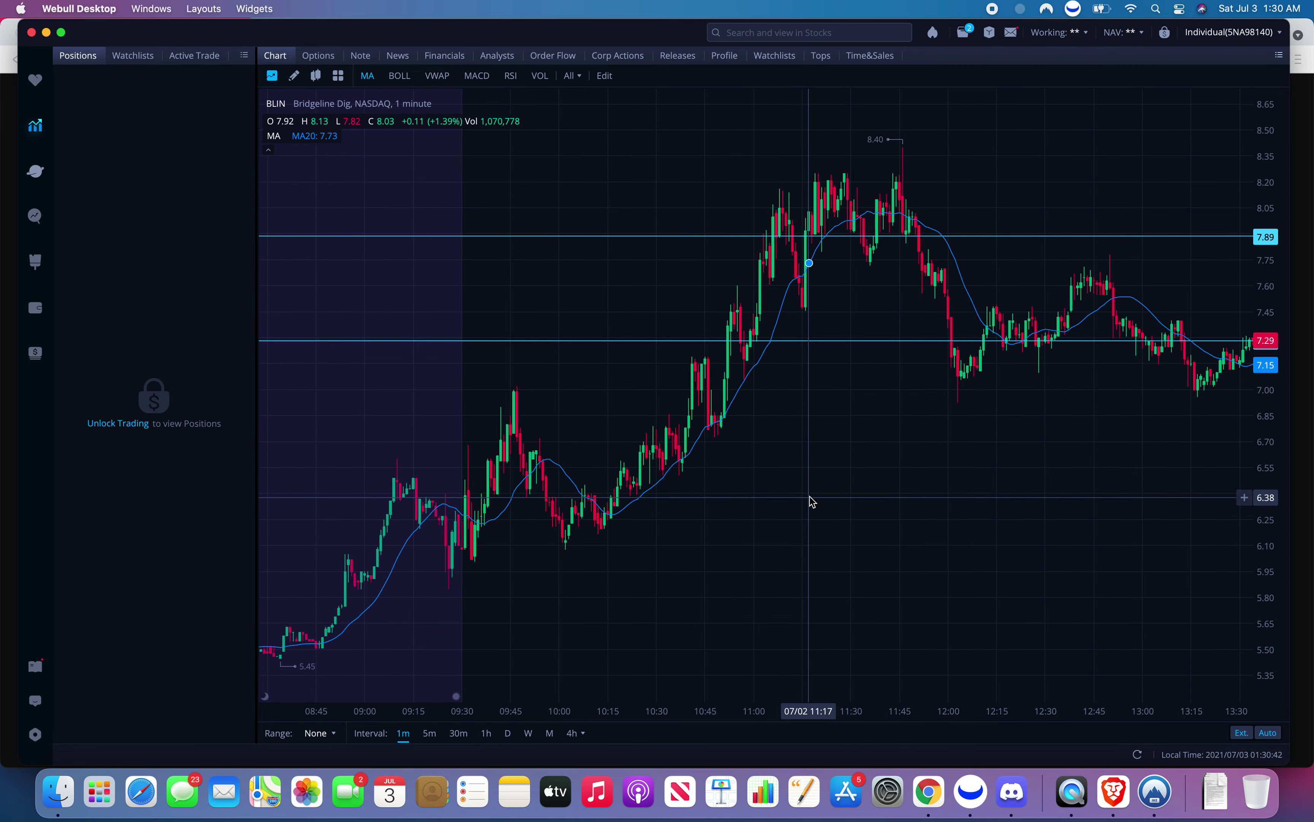
scroll(812, 501, "up", 2)
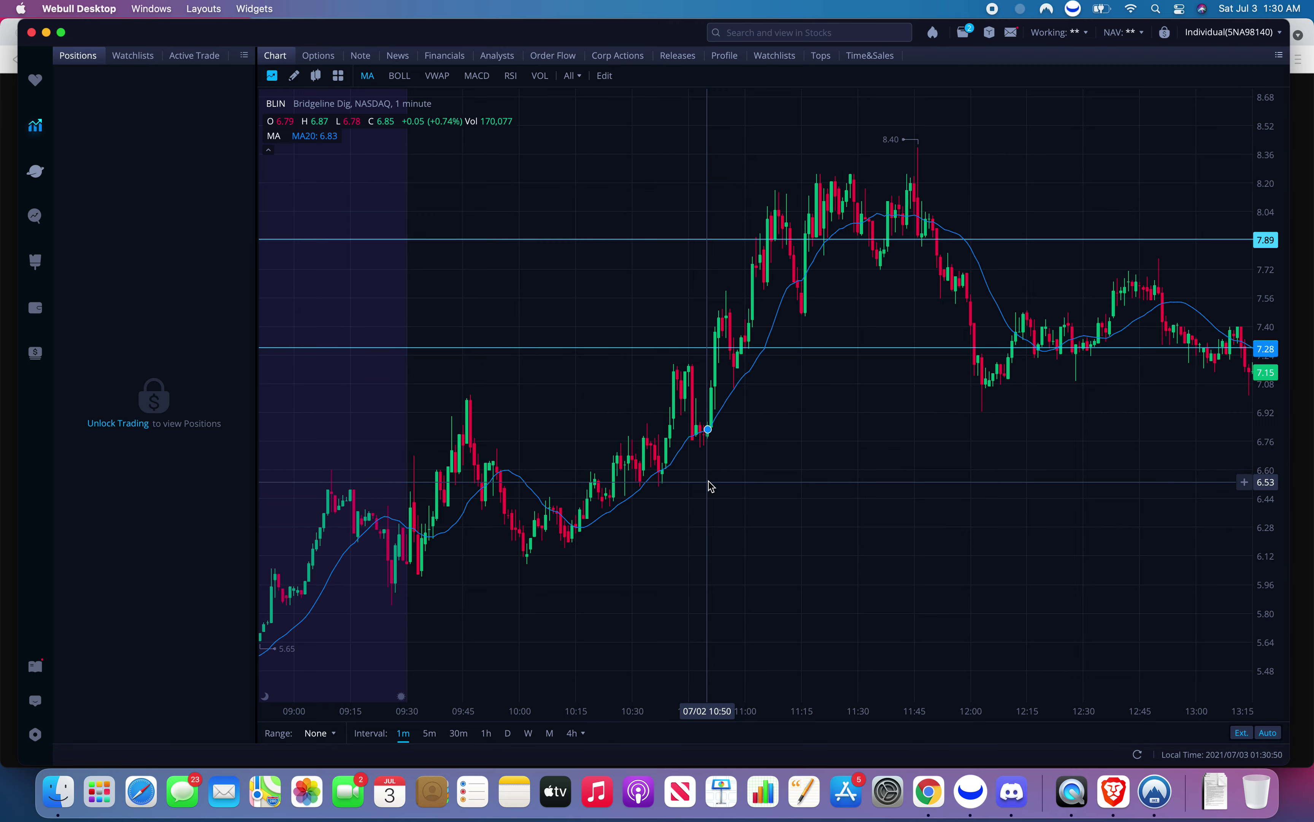
scroll(1022, 530, "up", 5)
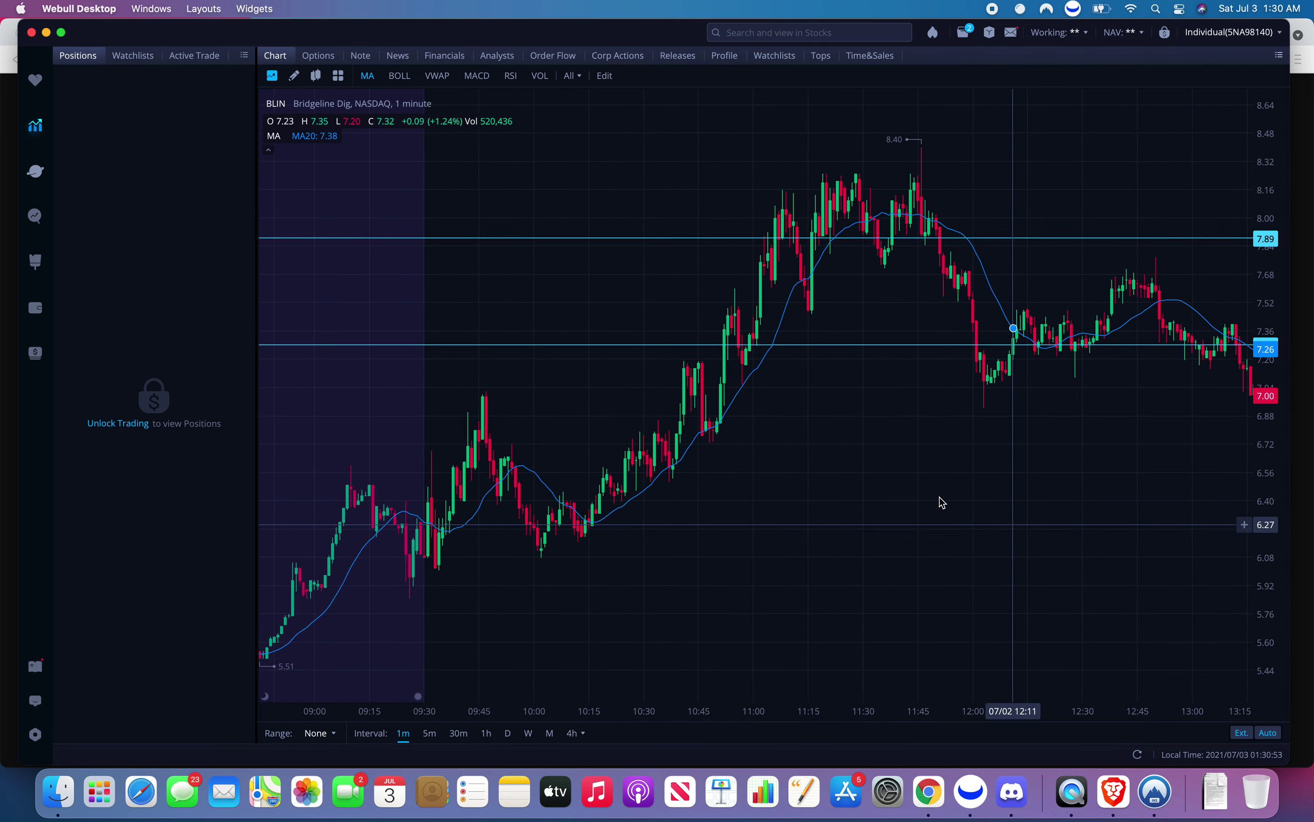
left_click_drag(915, 494, 965, 492)
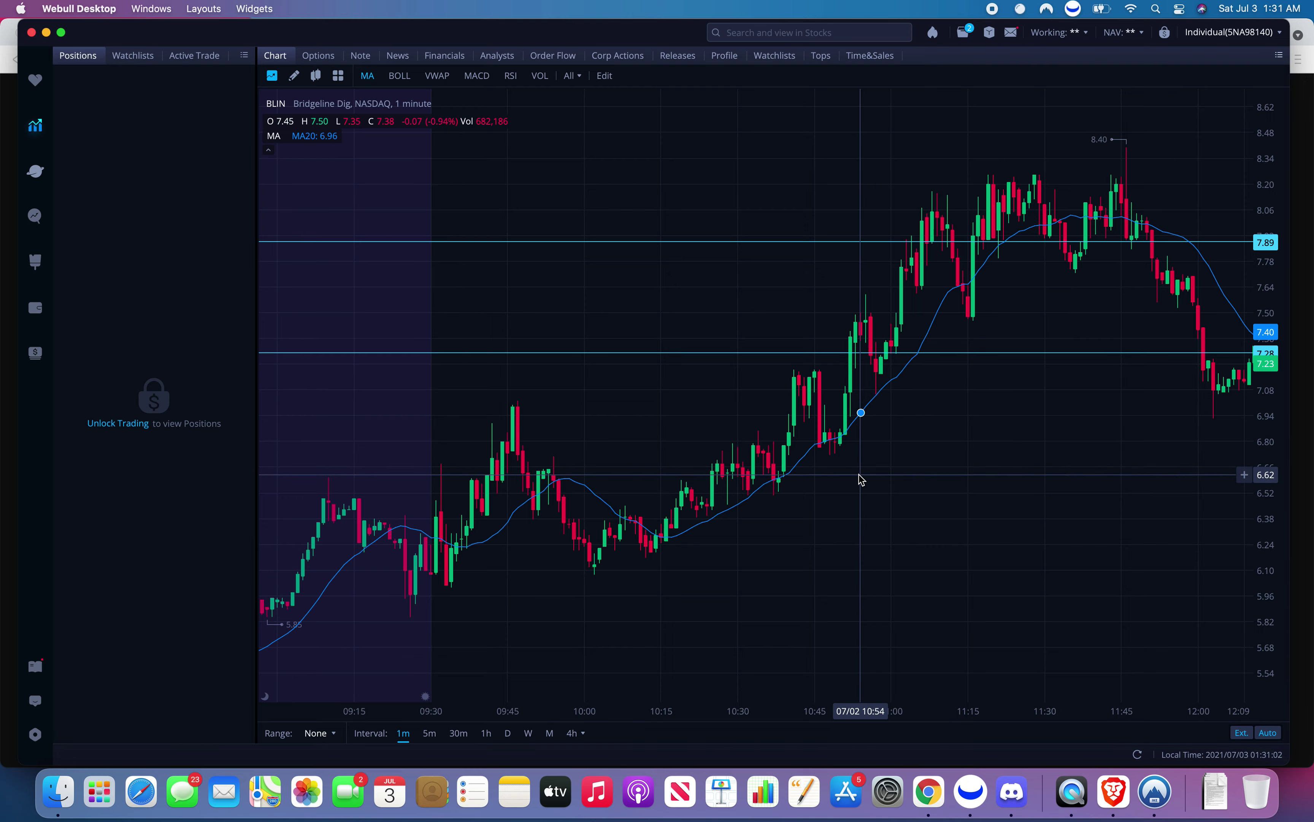
scroll(910, 476, "down", 2)
scroll(911, 476, "up", 2)
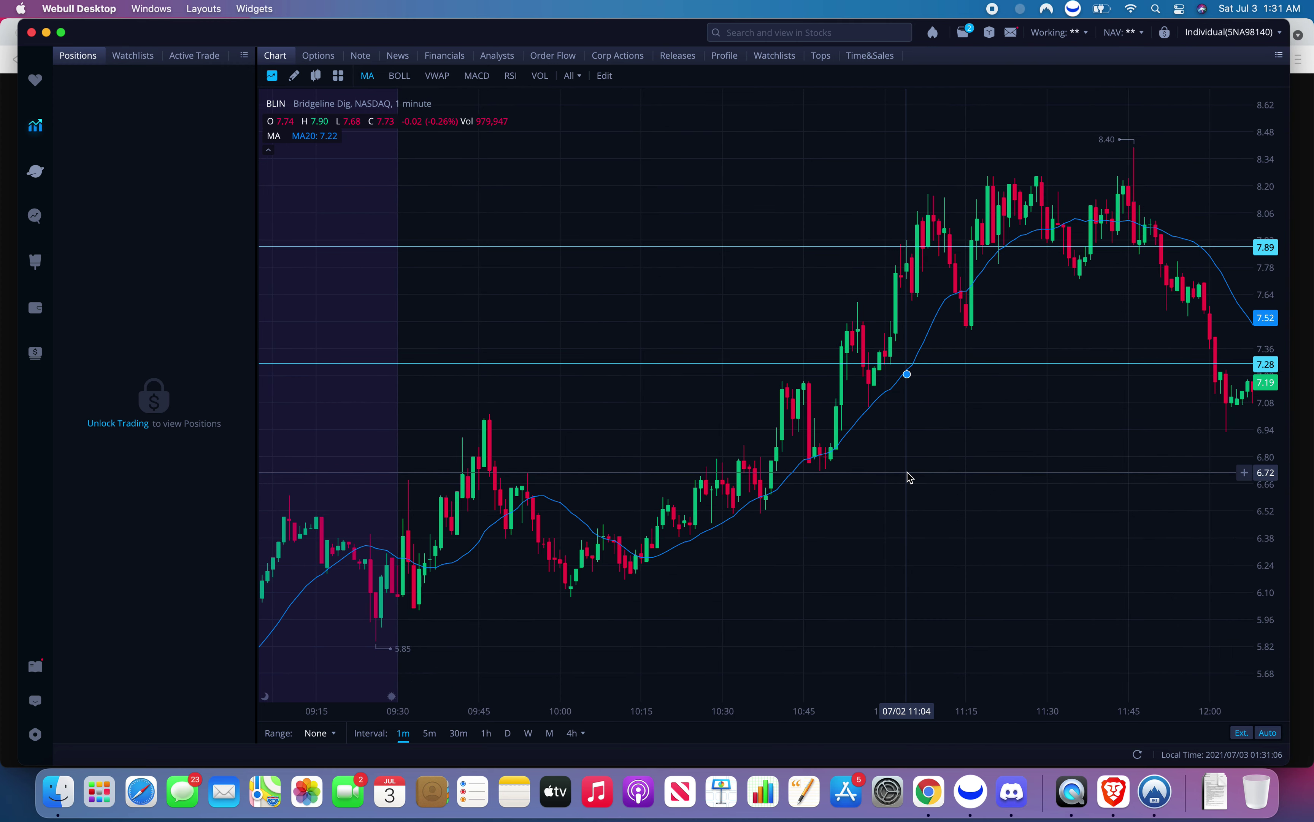
Review the MA indicator's length inputs and compare BLIN's candles from the 09:30 open to the 11:46 peak with the MA20 line.
left_click(604, 76)
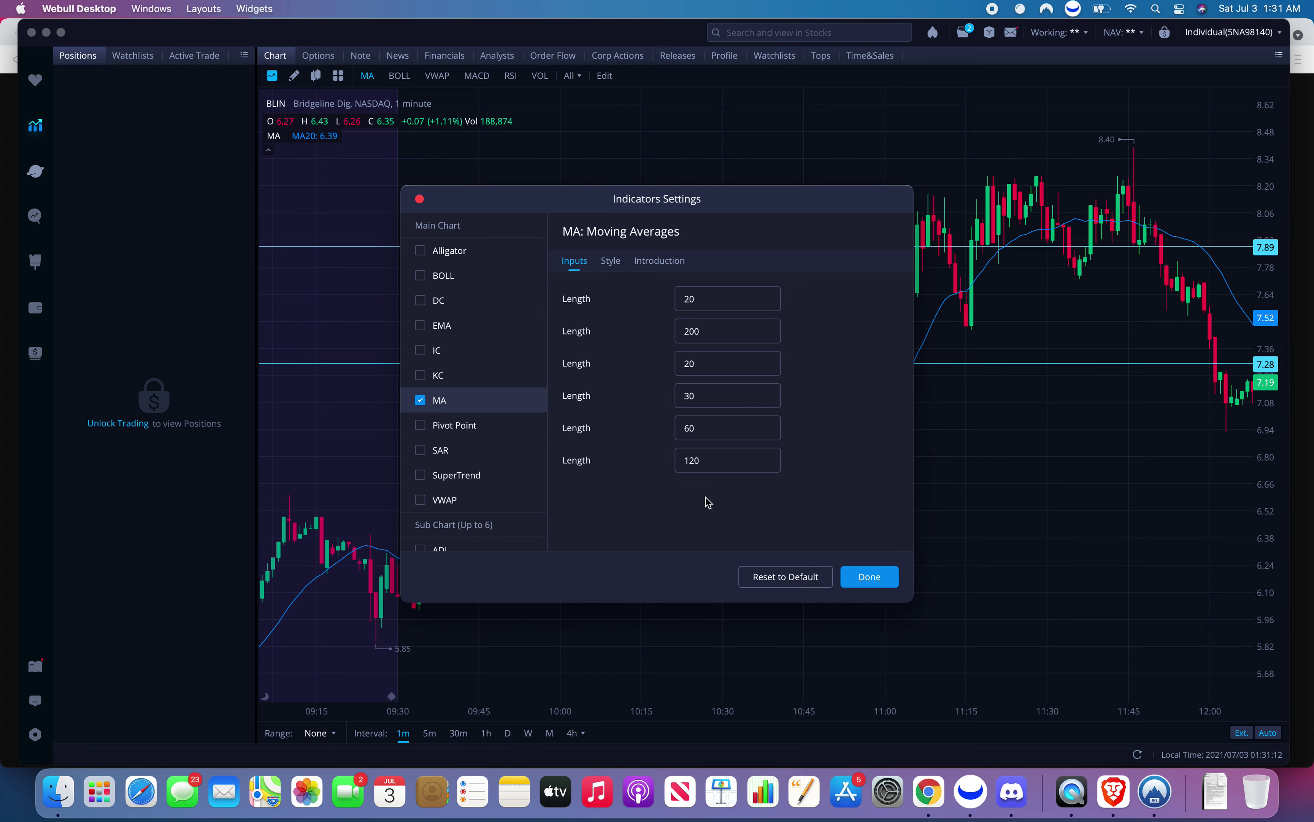
left_click(894, 578)
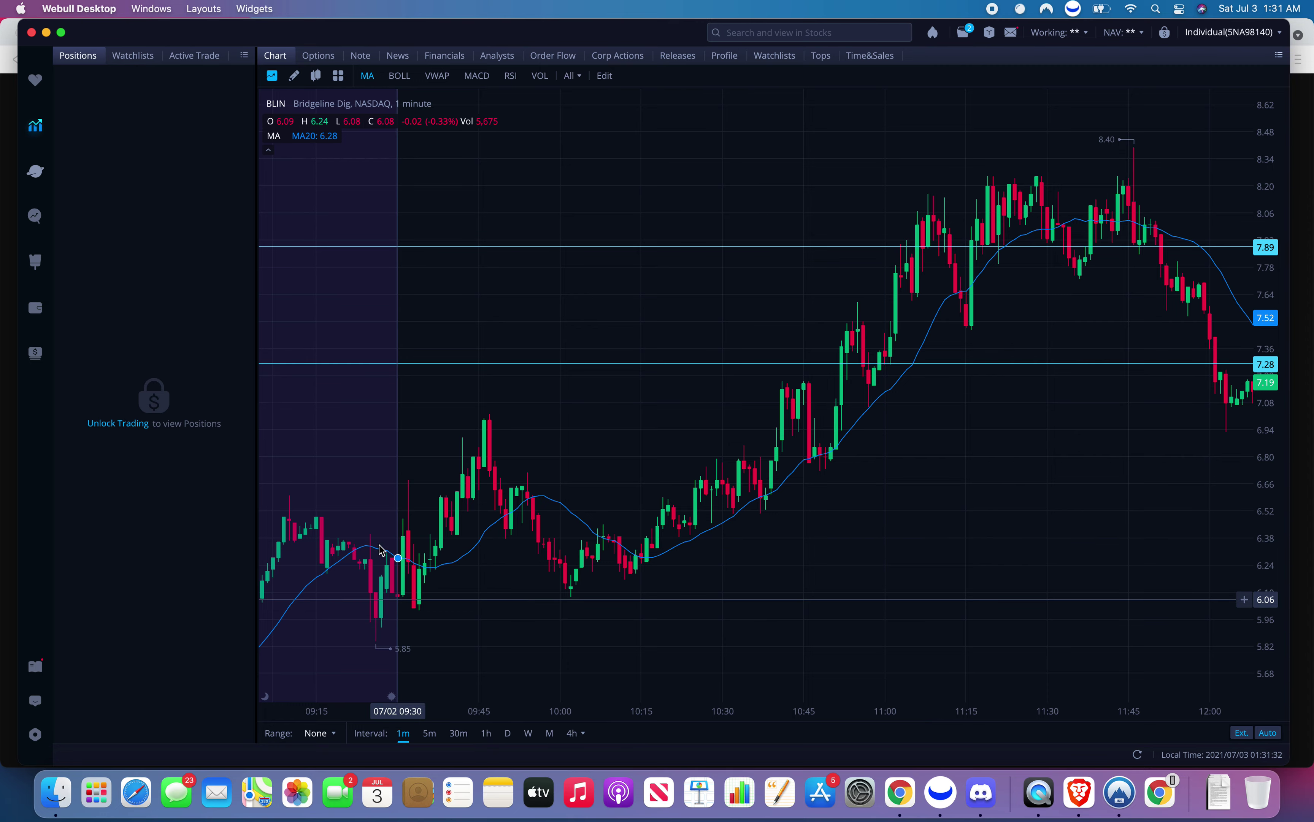
left_click_drag(396, 544, 541, 530)
scroll(541, 530, "down", 1)
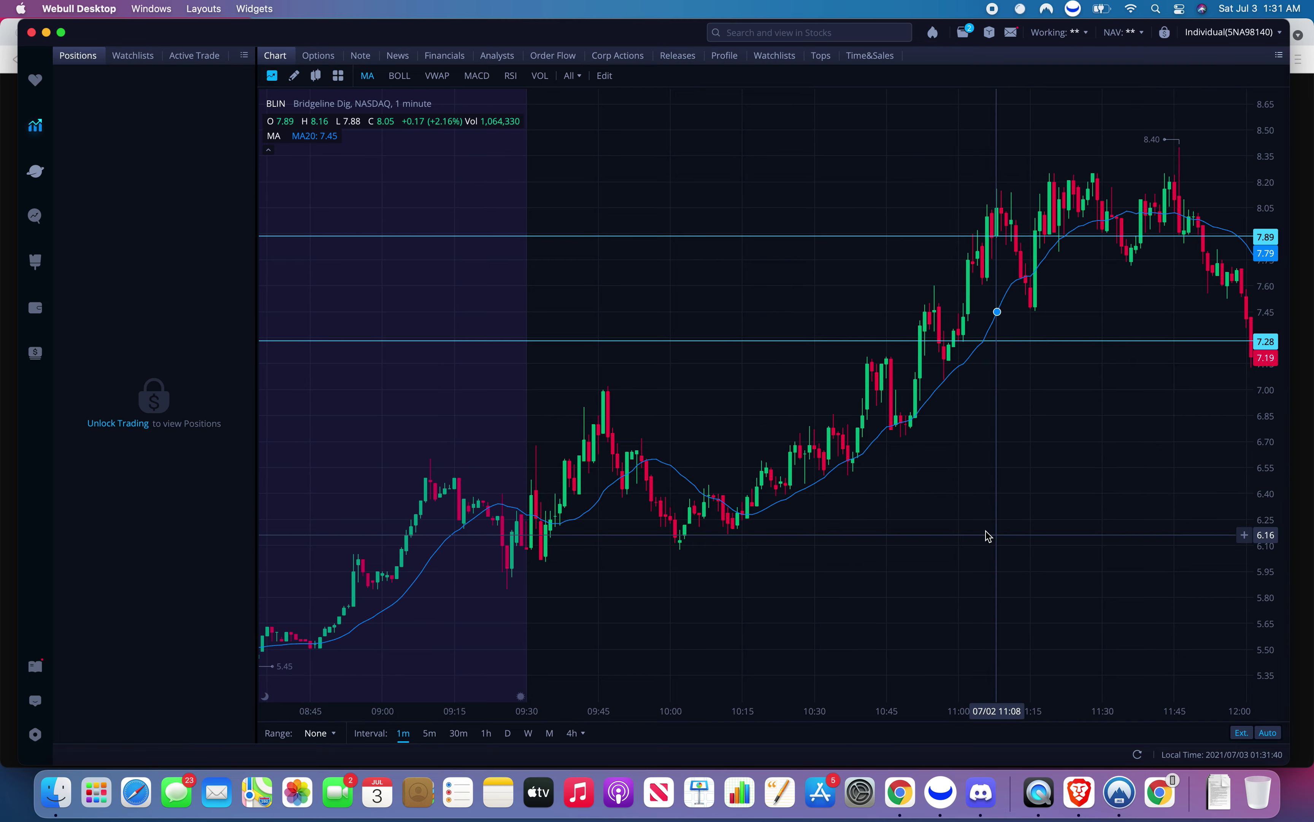
scroll(985, 535, "right", 2)
scroll(984, 536, "right", 2)
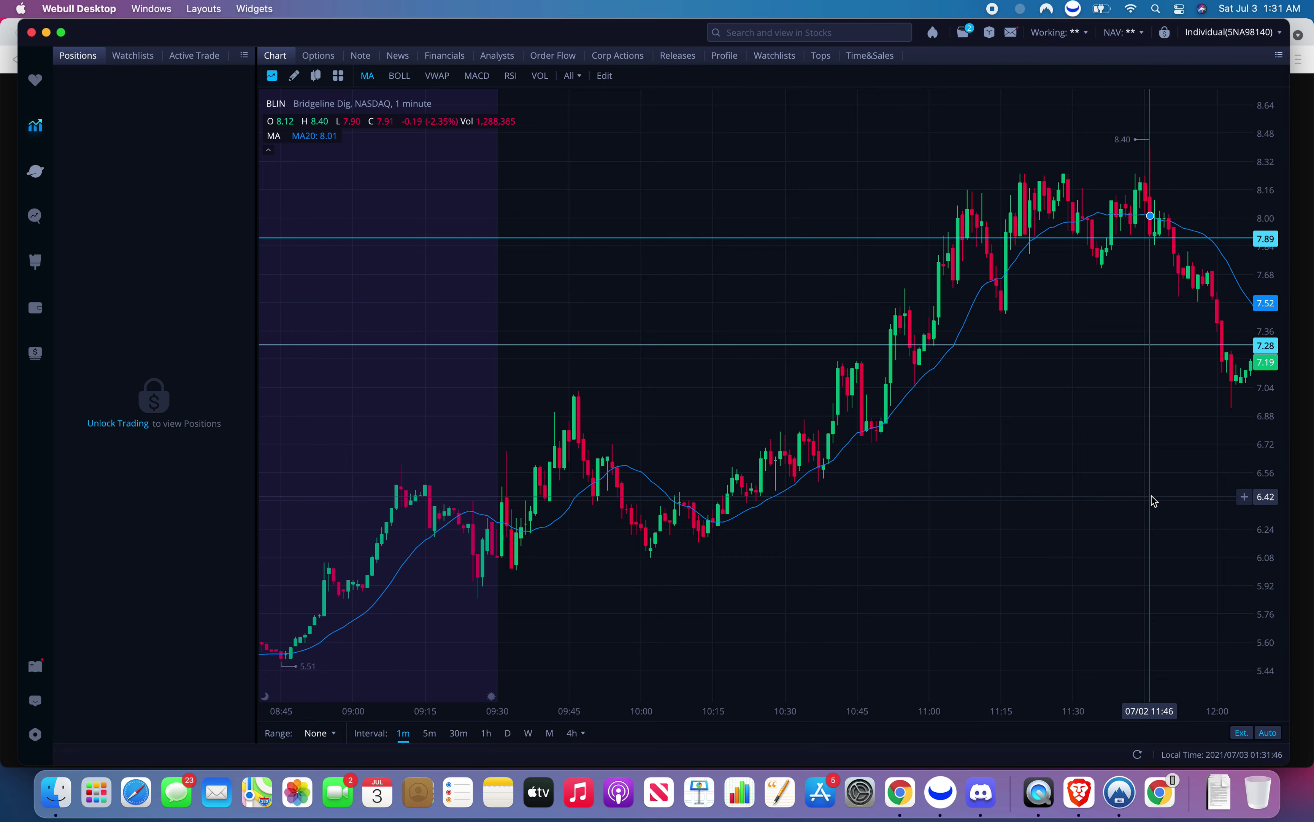
Study where BLIN's candles cross the MA20 line around 10:07, 11:46 and 12:13 on July 2.
scroll(909, 493, "up", 5)
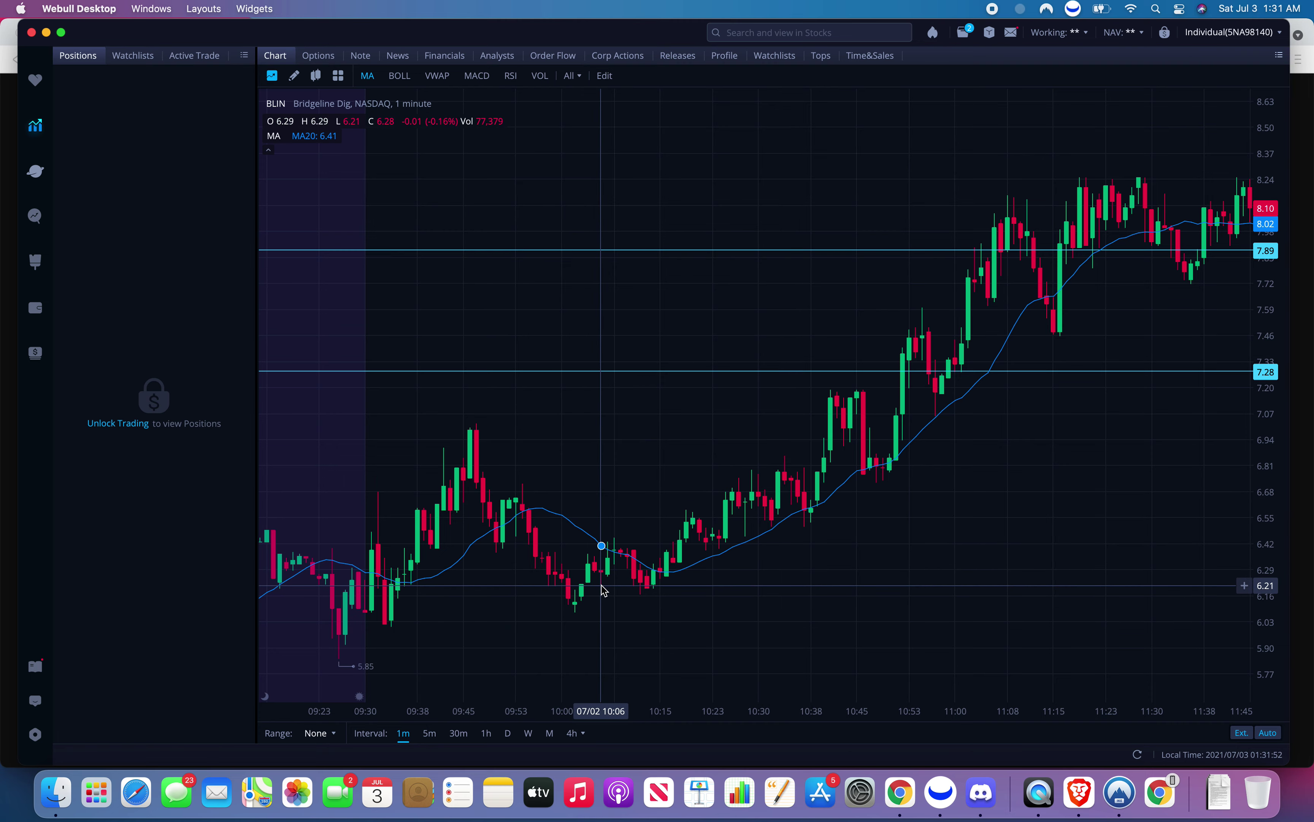
scroll(602, 589, "down", 2)
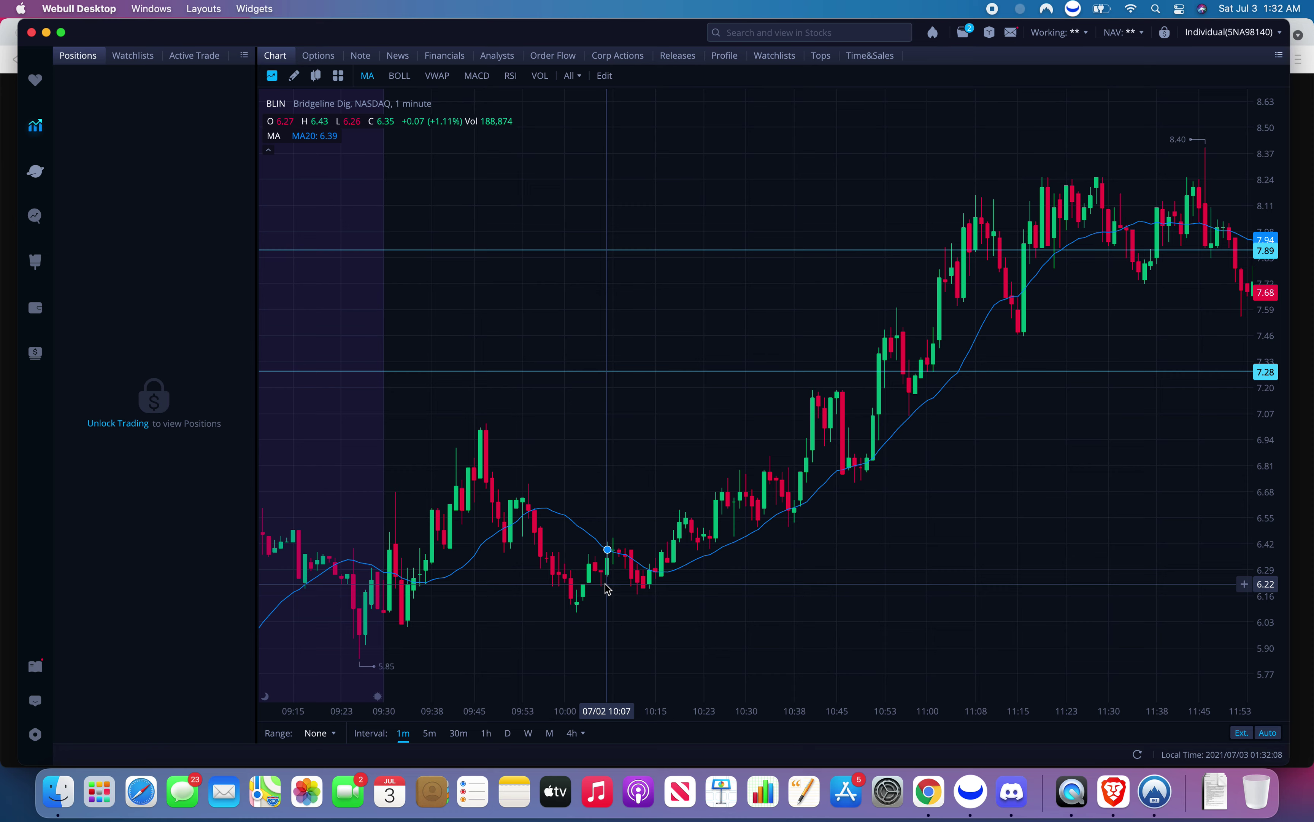
scroll(614, 589, "down", 3)
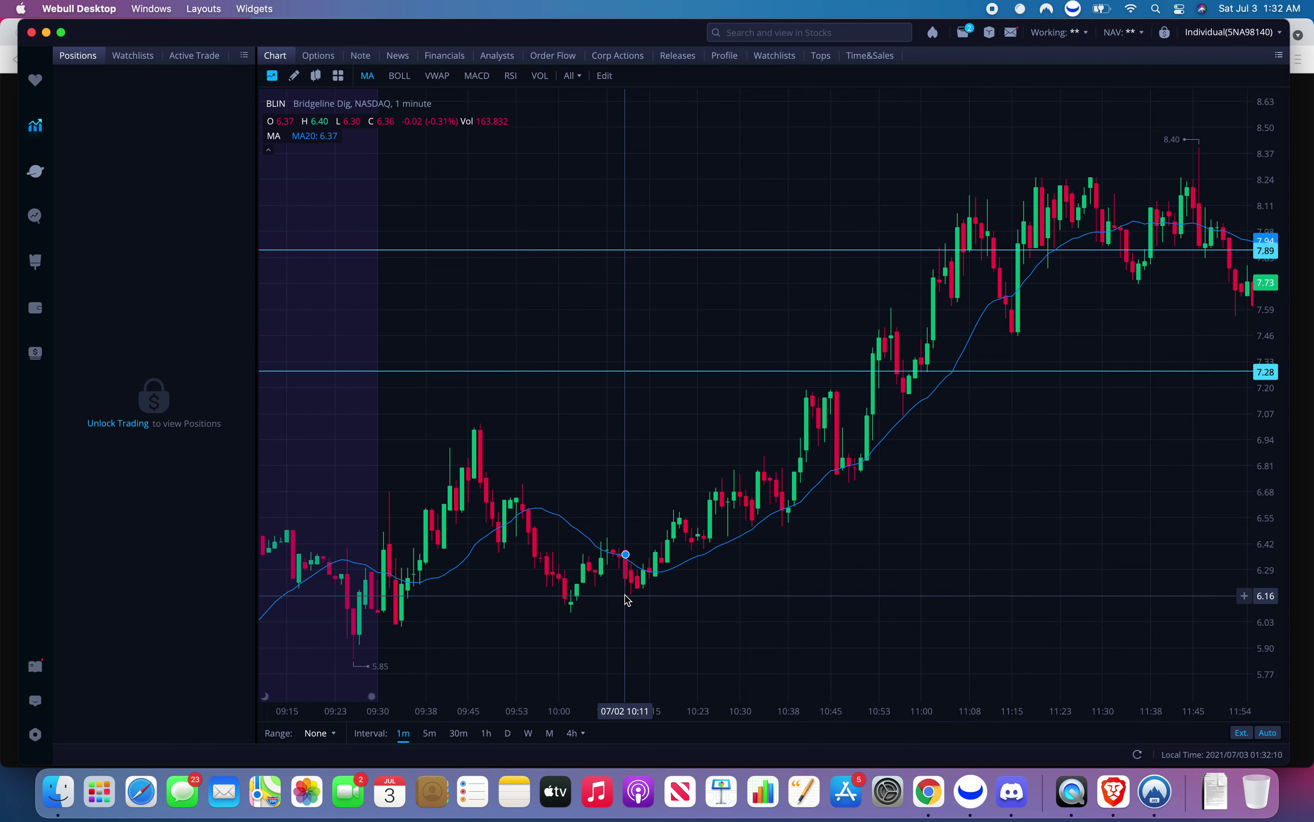
scroll(1024, 589, "right", 5)
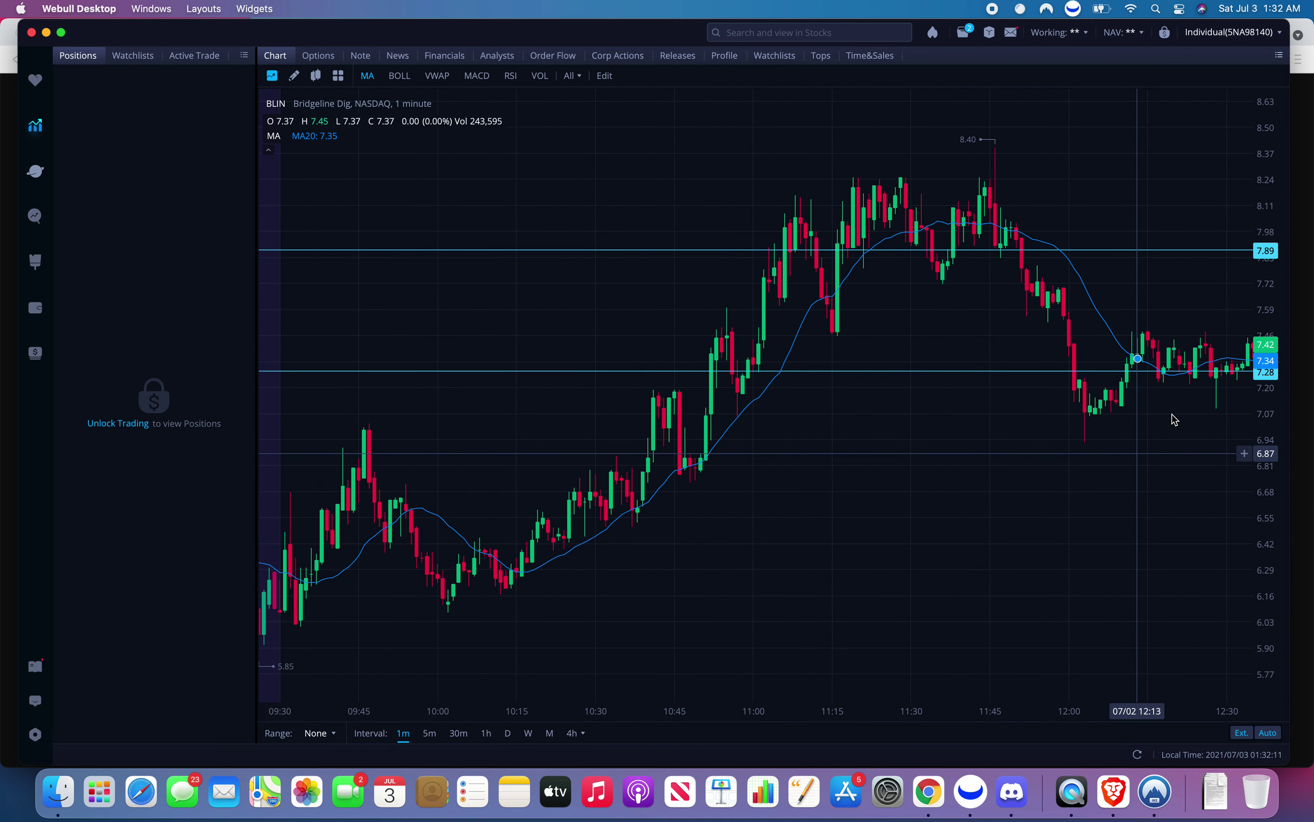
scroll(1150, 491, "left", 10)
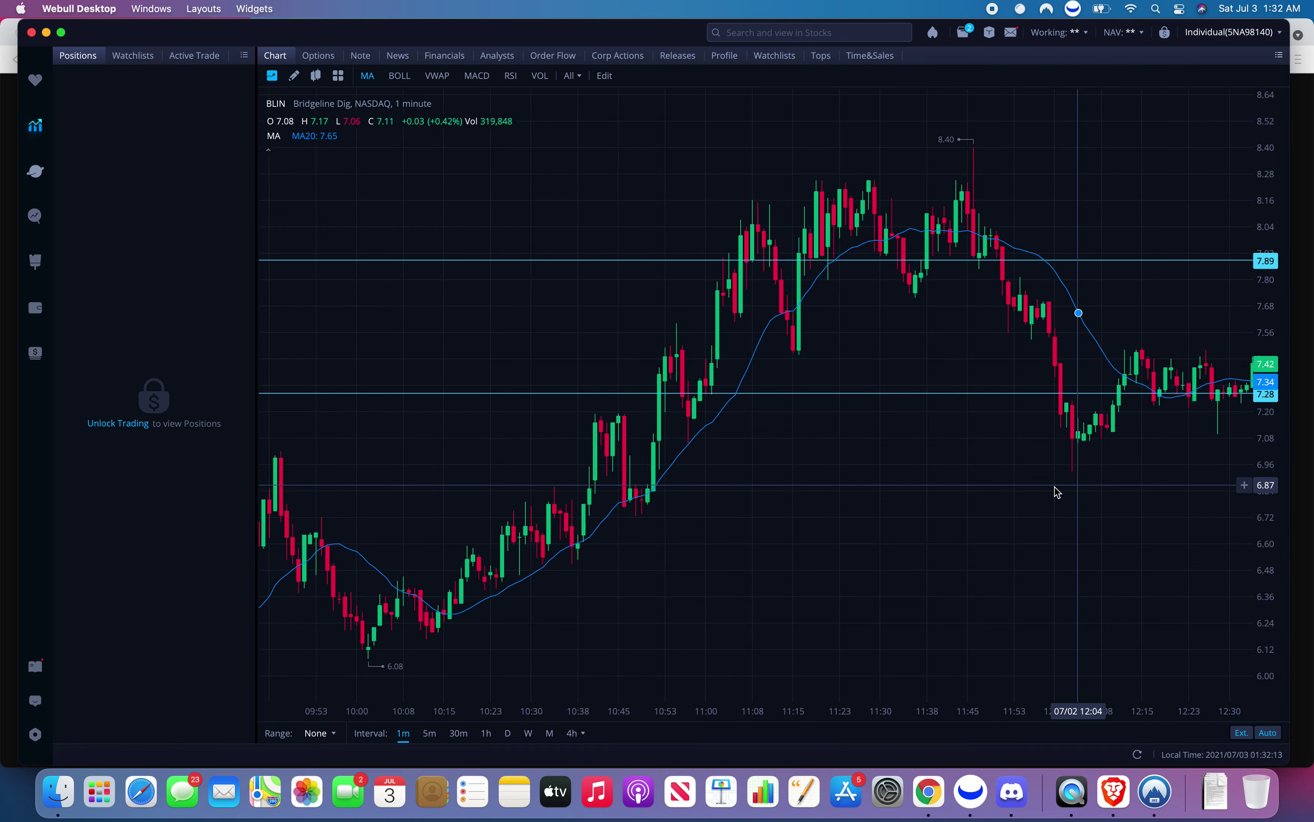
scroll(1009, 534, "left", 1)
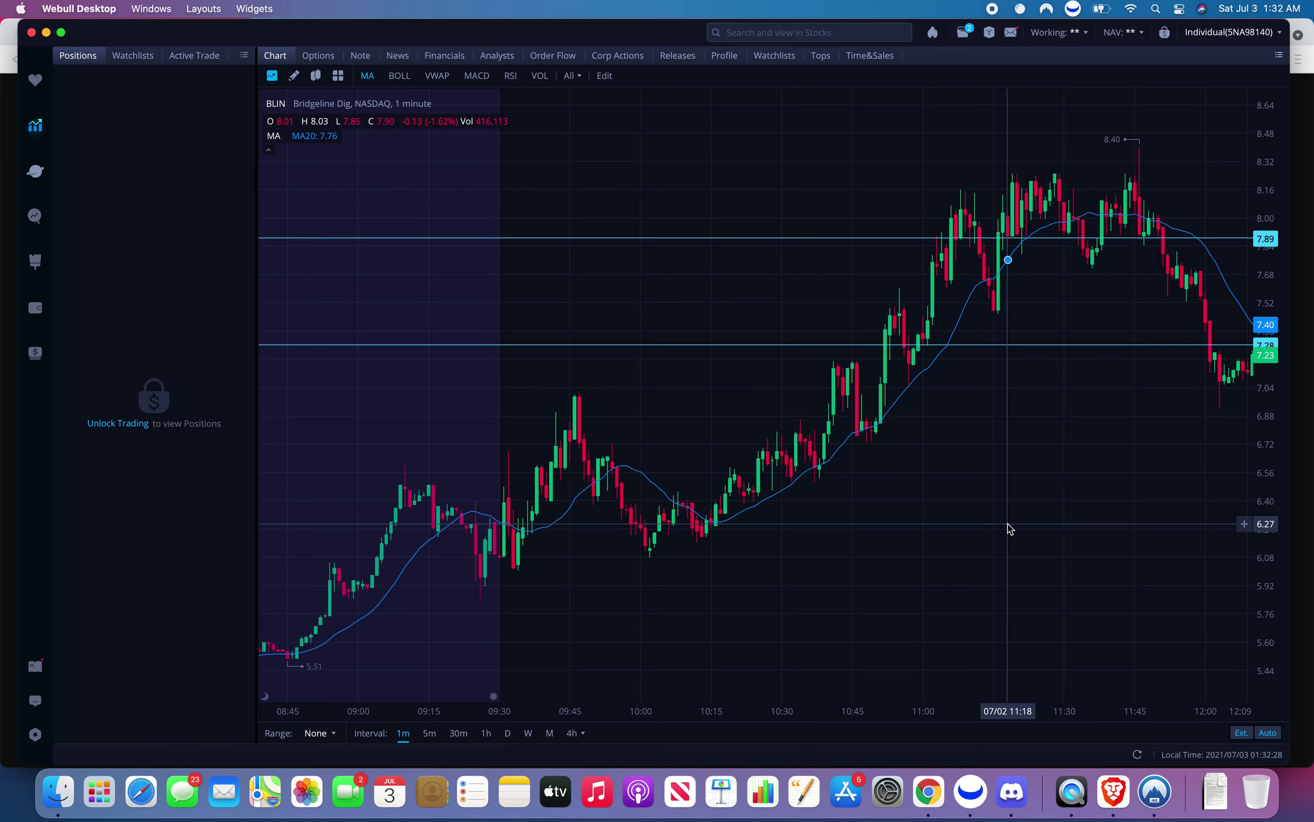
scroll(1168, 411, "right", 3)
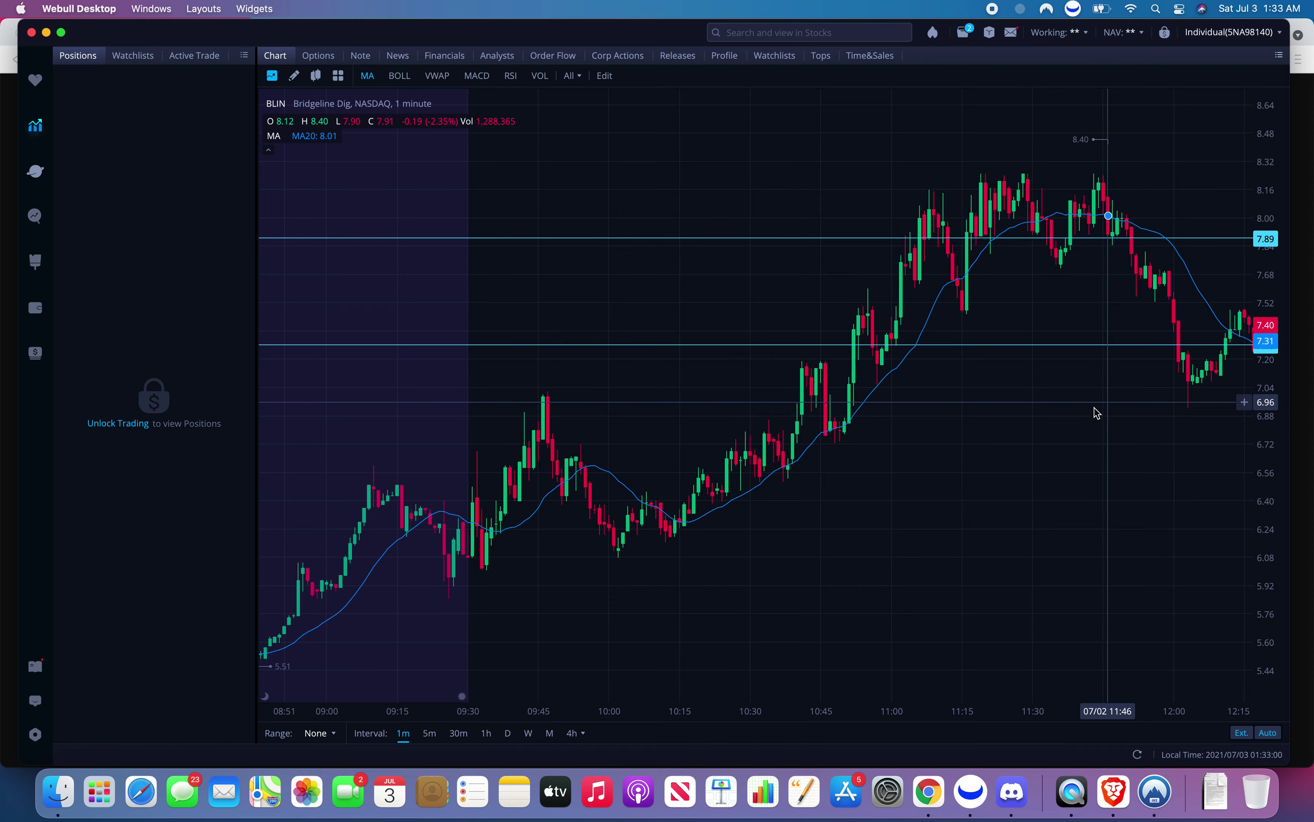
Delete the 7.28 and 7.89 horizontal lines from the BLIN chart.
scroll(857, 447, "down", 2)
scroll(863, 461, "down", 2)
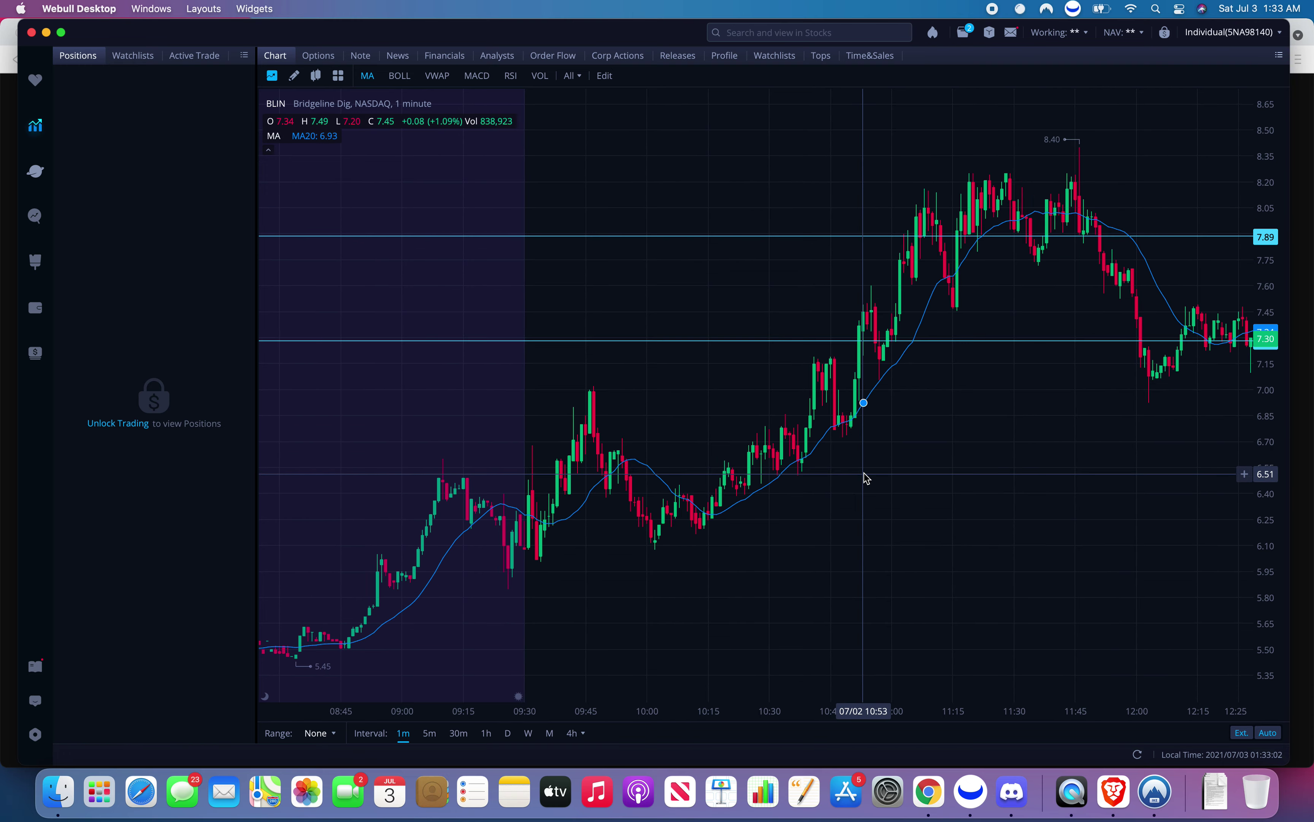
left_click_drag(880, 342, 889, 241)
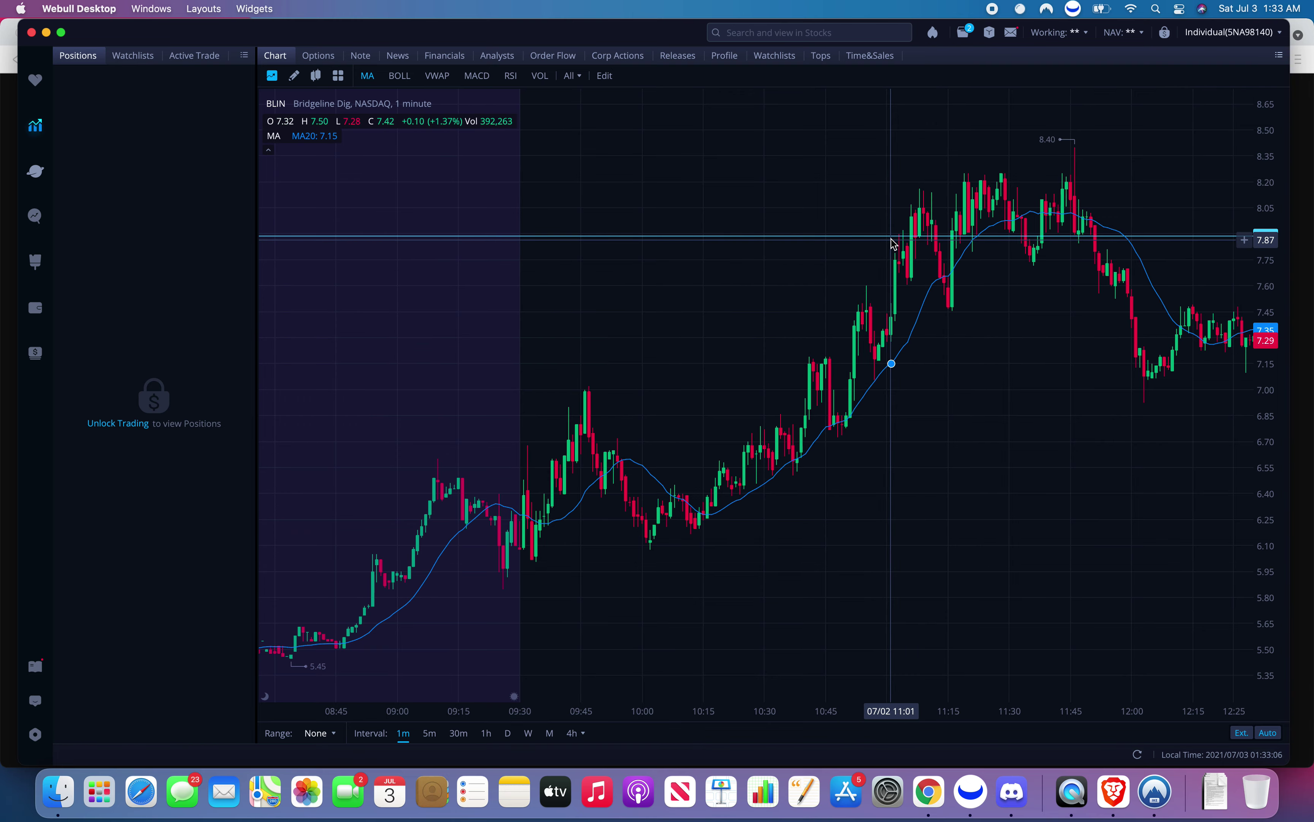
key("Delete")
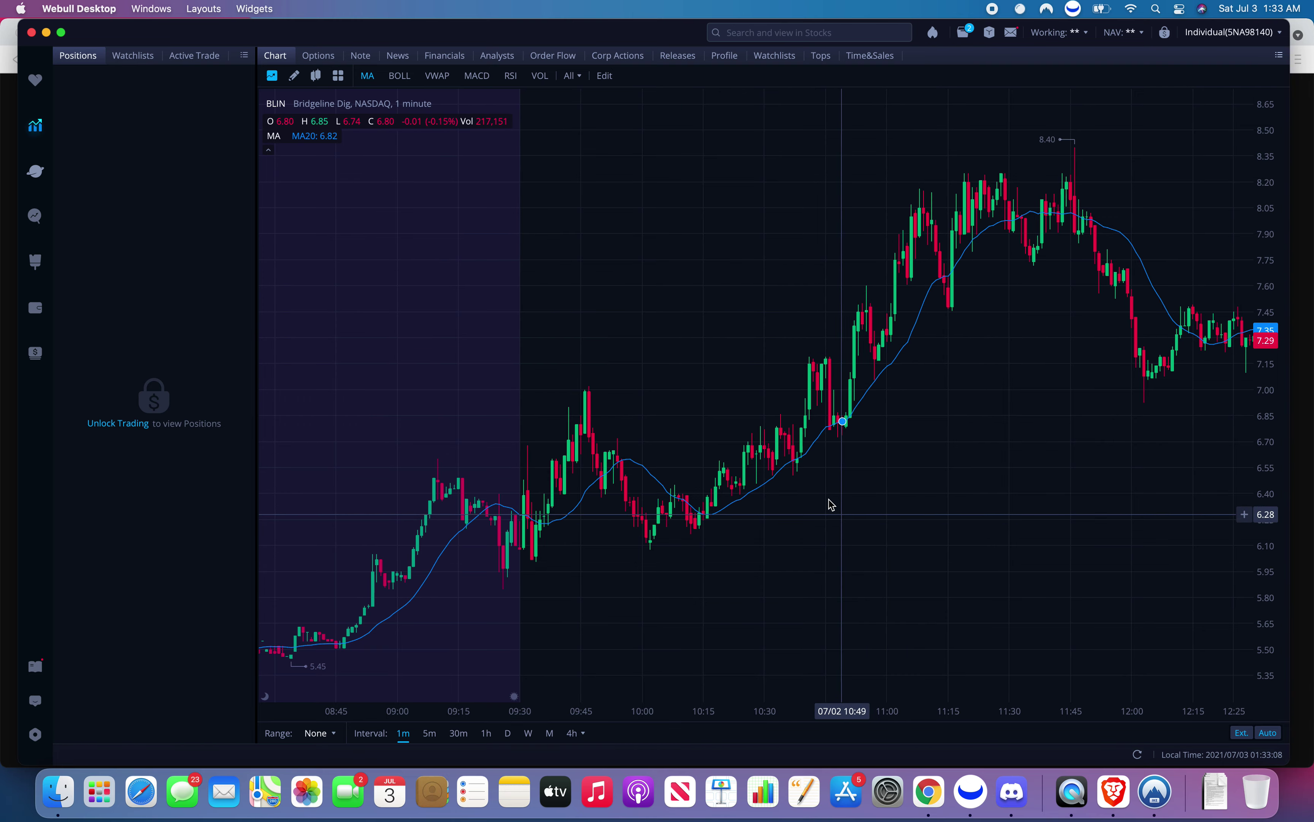
Examine BLIN's 1-minute trend against only the MA20 line, from the 09:30 open through the pullbacks near 10:54 and 11:36.
scroll(824, 508, "up", 1)
scroll(923, 381, "up", 1)
scroll(942, 386, "up", 1)
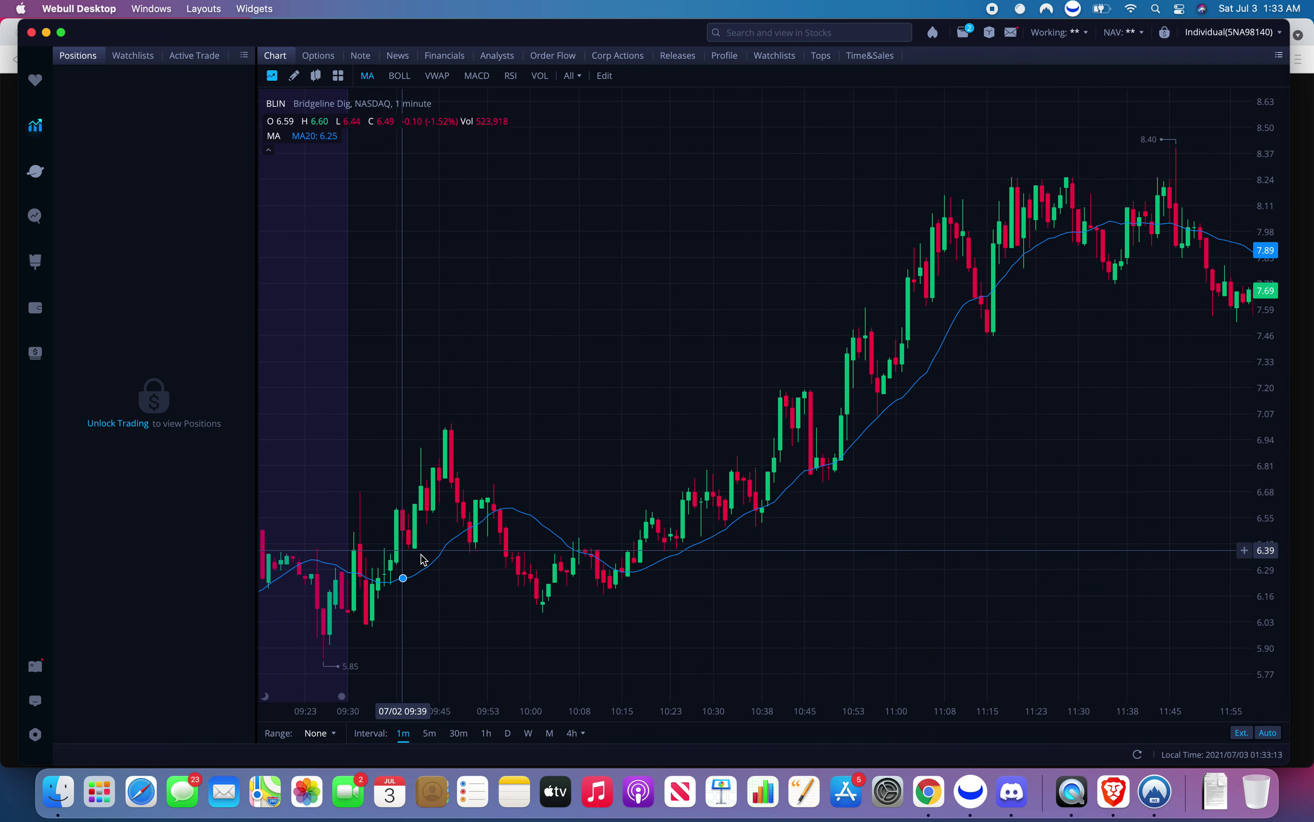
scroll(434, 551, "down", 1)
scroll(489, 552, "down", 1)
scroll(533, 553, "down", 1)
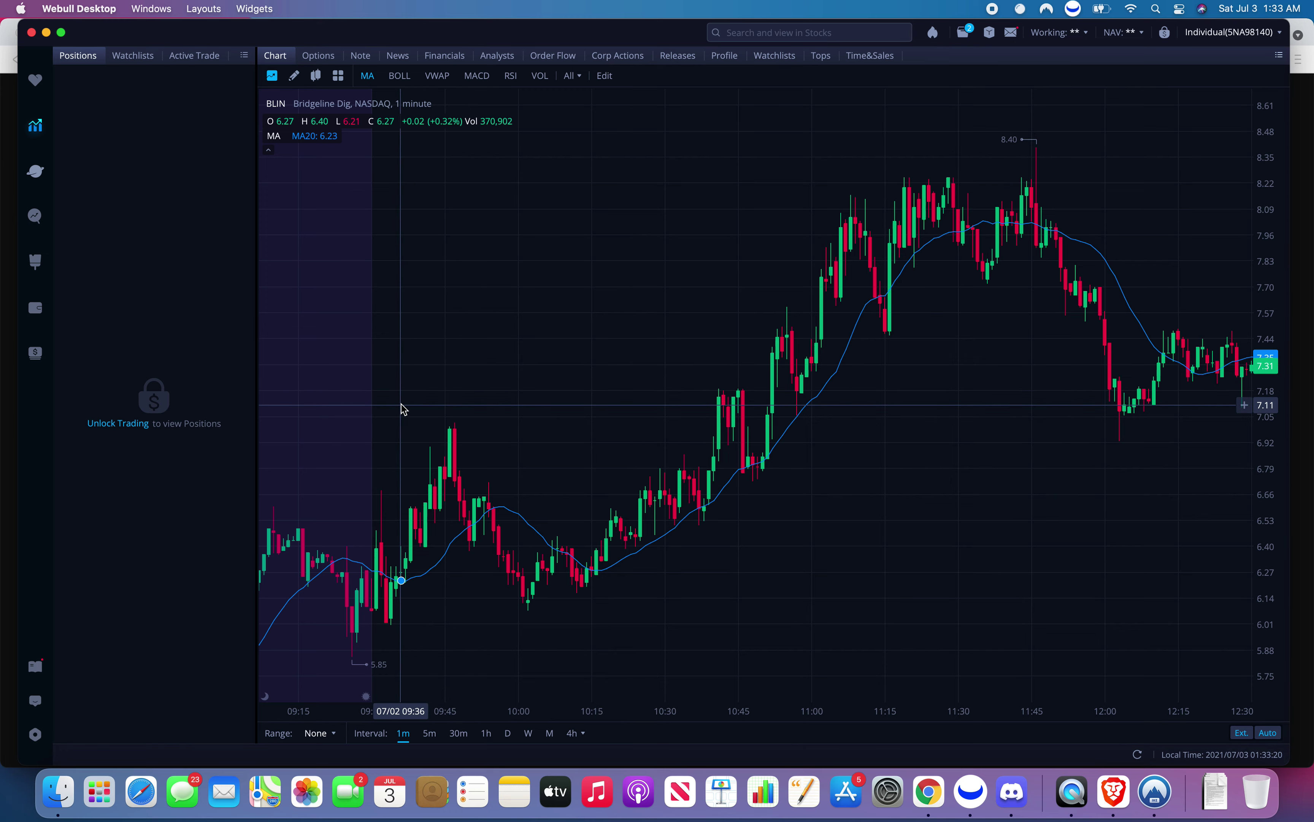
left_click_drag(993, 284, 1004, 274)
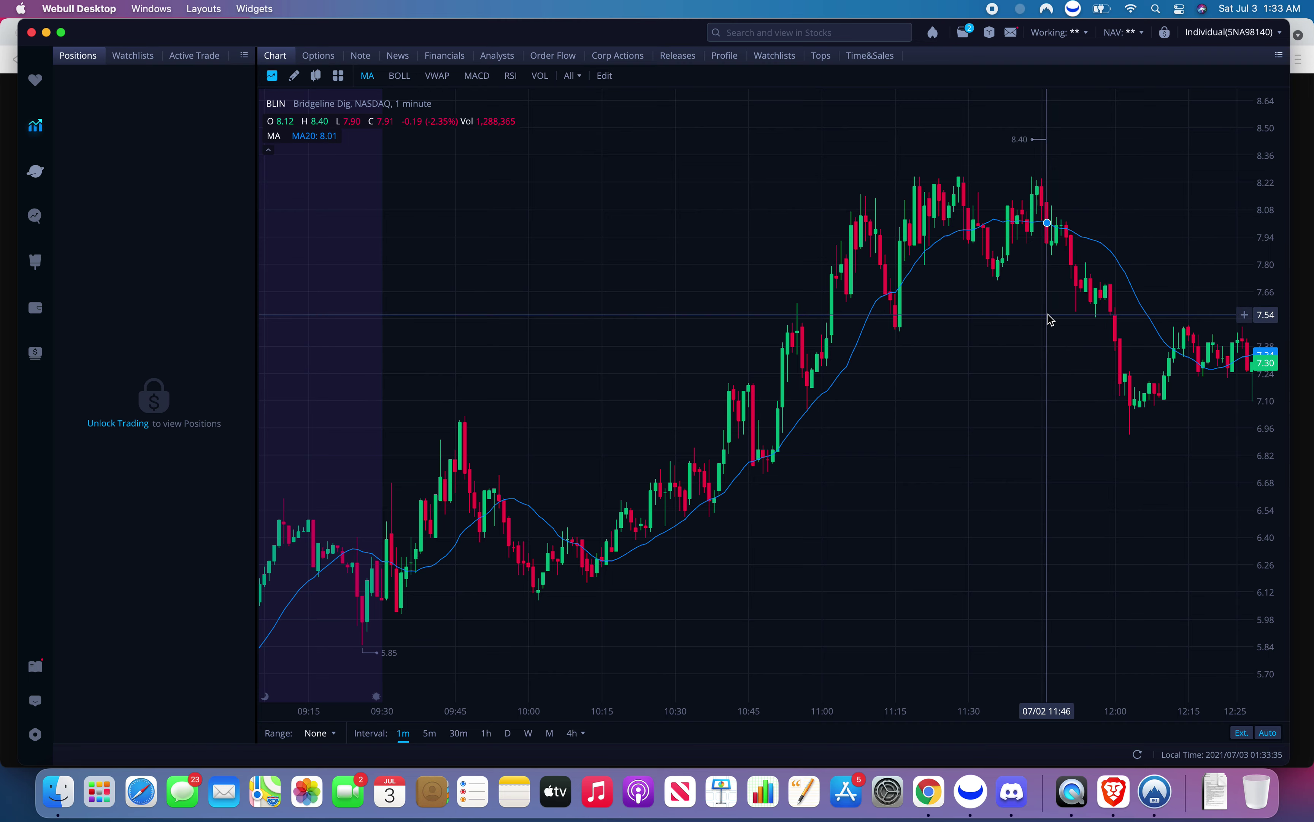
scroll(1135, 405, "down", 3)
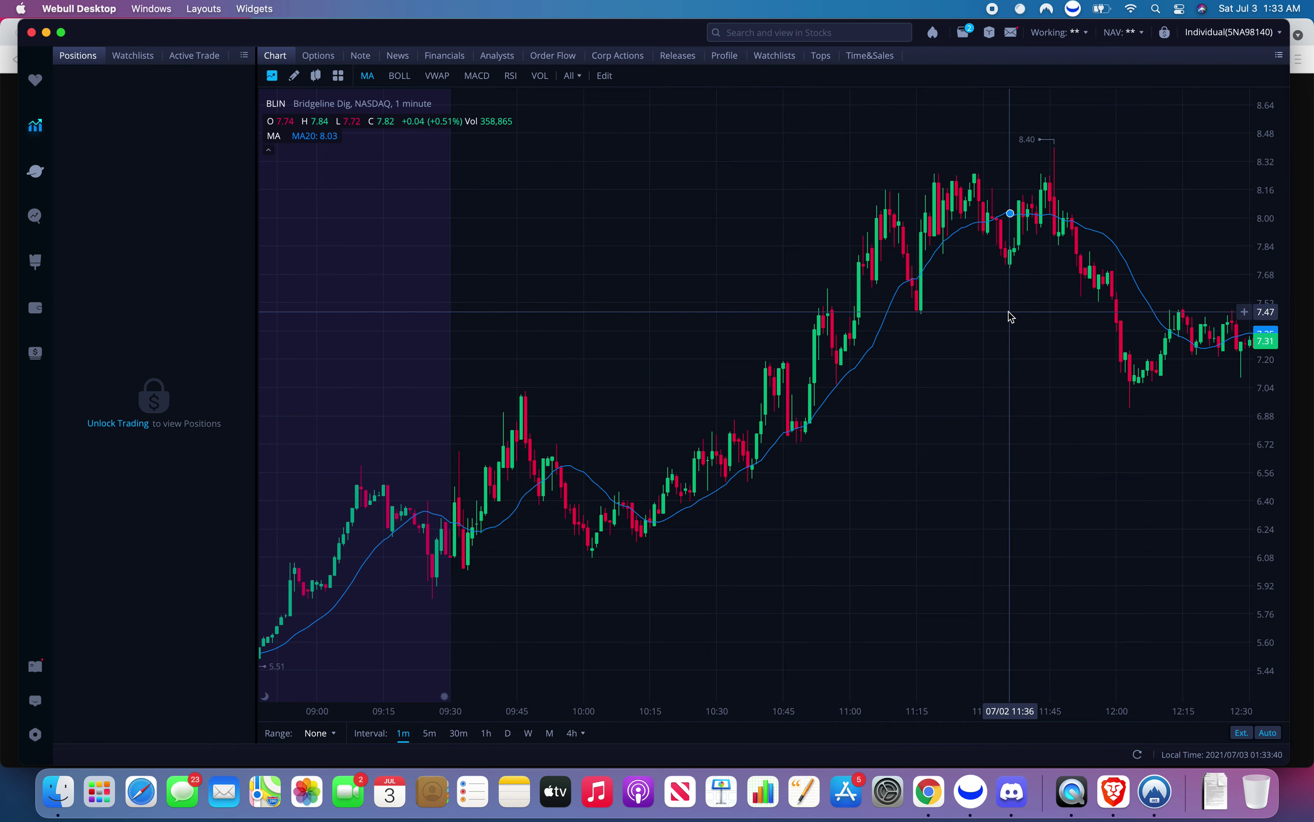
left_click_drag(1018, 328, 950, 322)
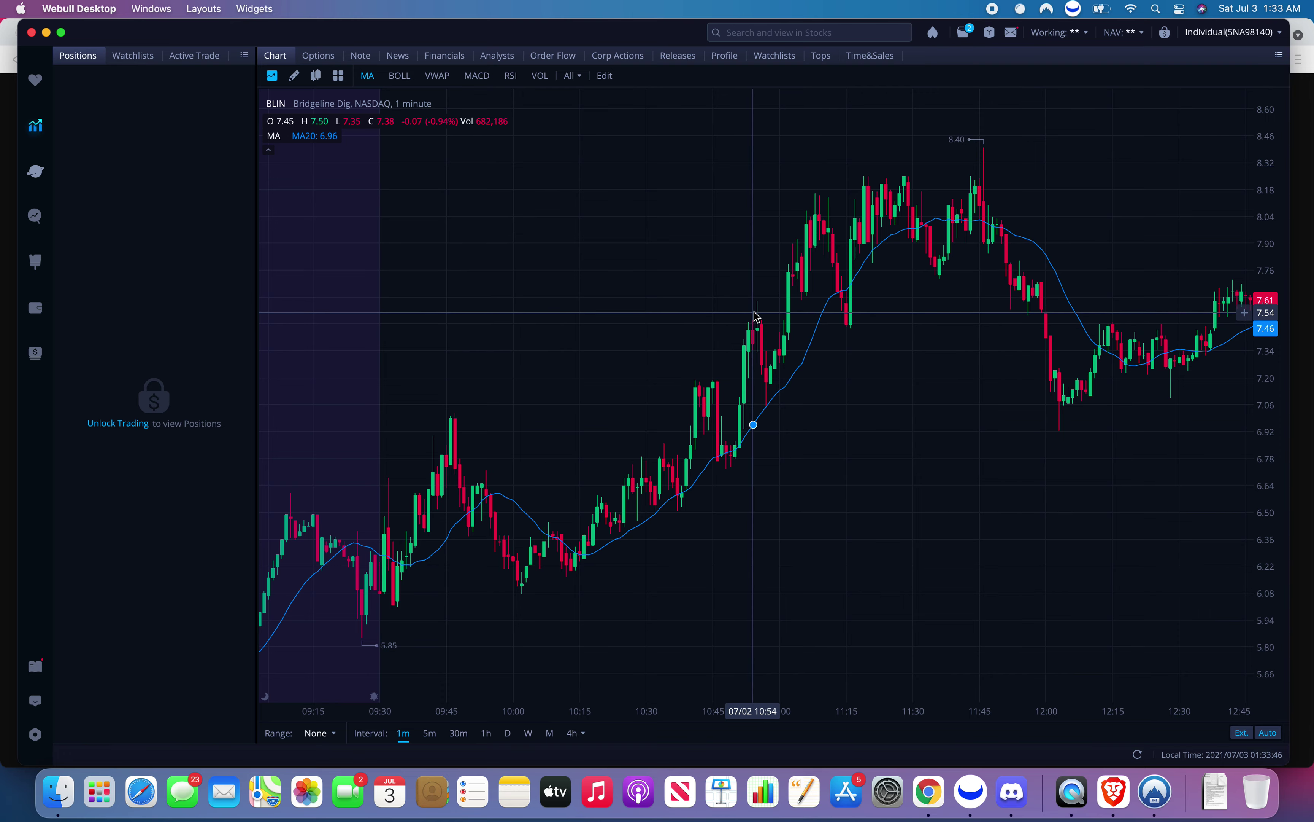
left_click_drag(792, 315, 752, 323)
scroll(751, 322, "up", 3)
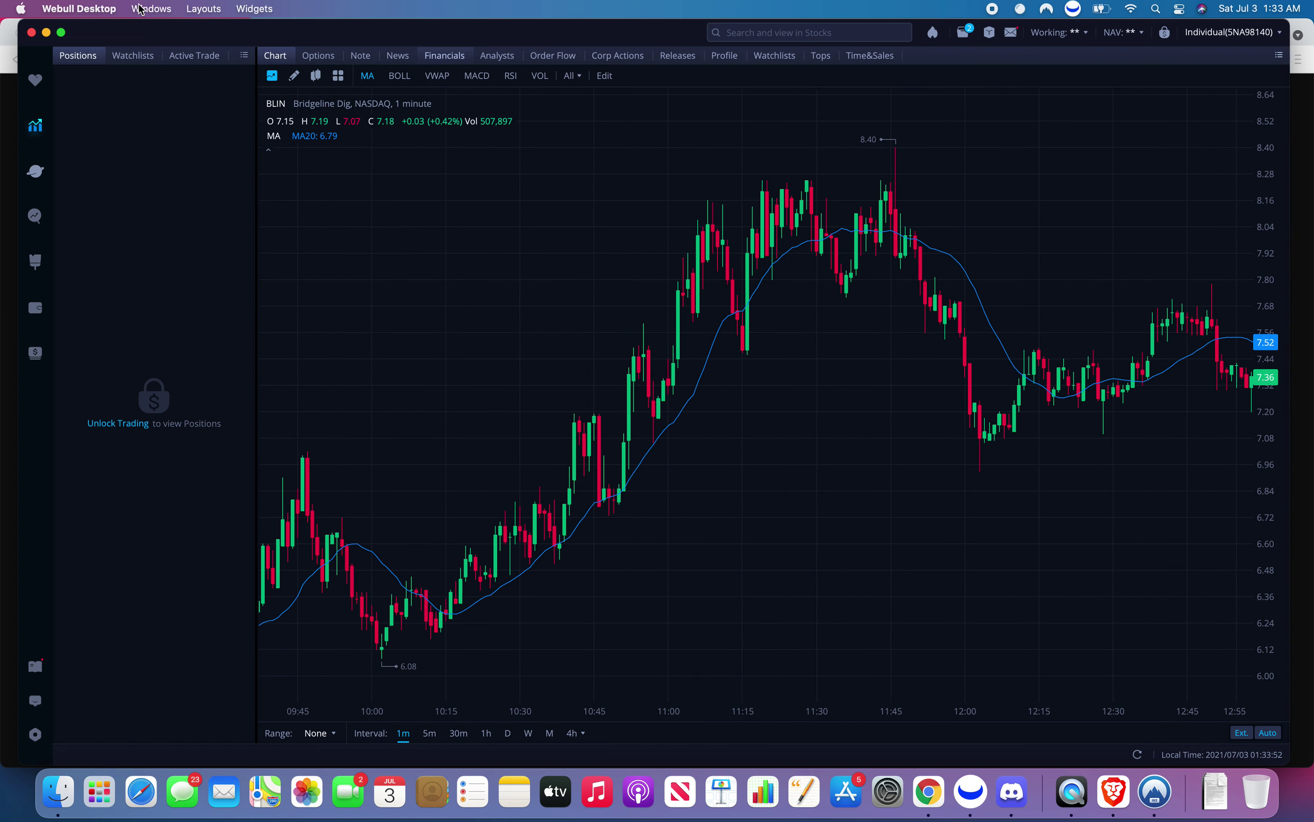
Expand the window to full screen and shrink the Positions panel to give the BLIN chart more width.
left_click(62, 35)
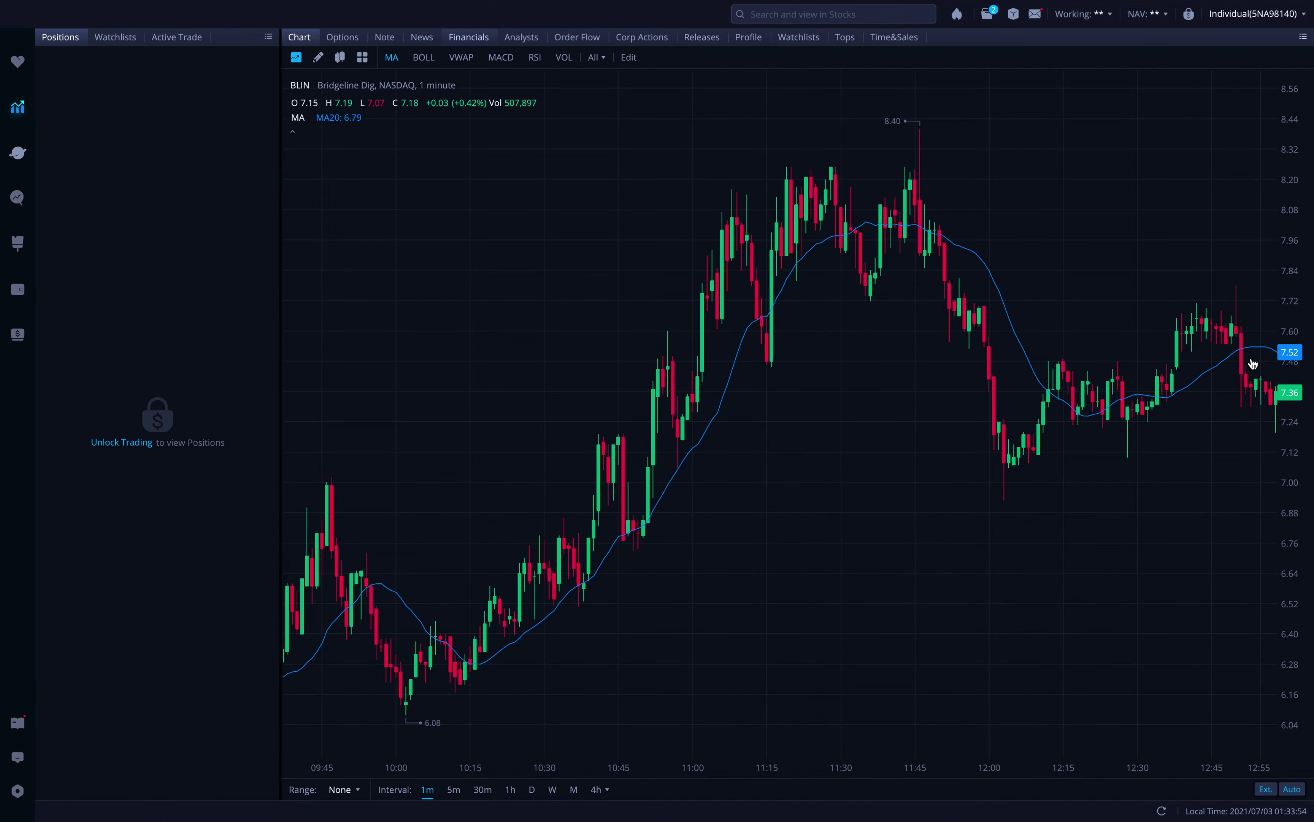
left_click_drag(276, 237, 50, 243)
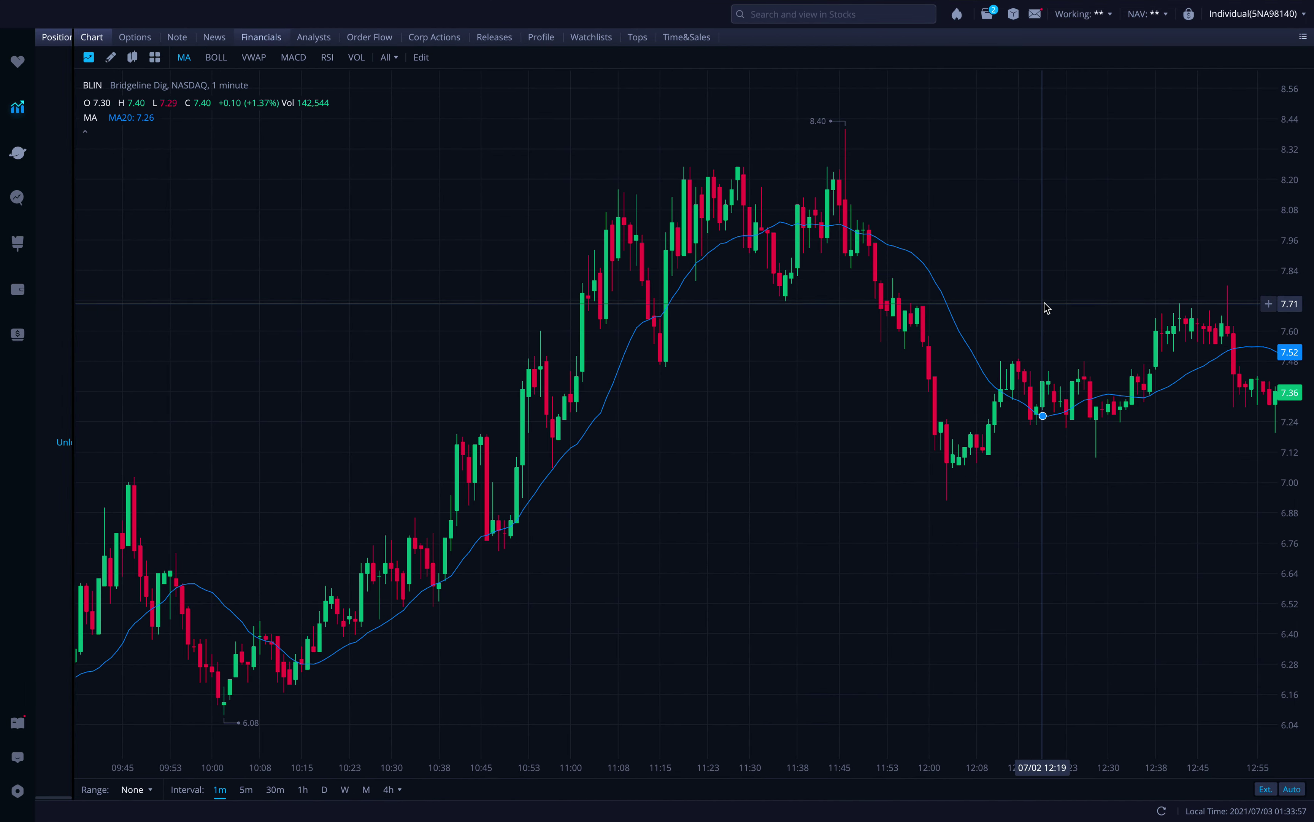
left_click_drag(964, 311, 909, 312)
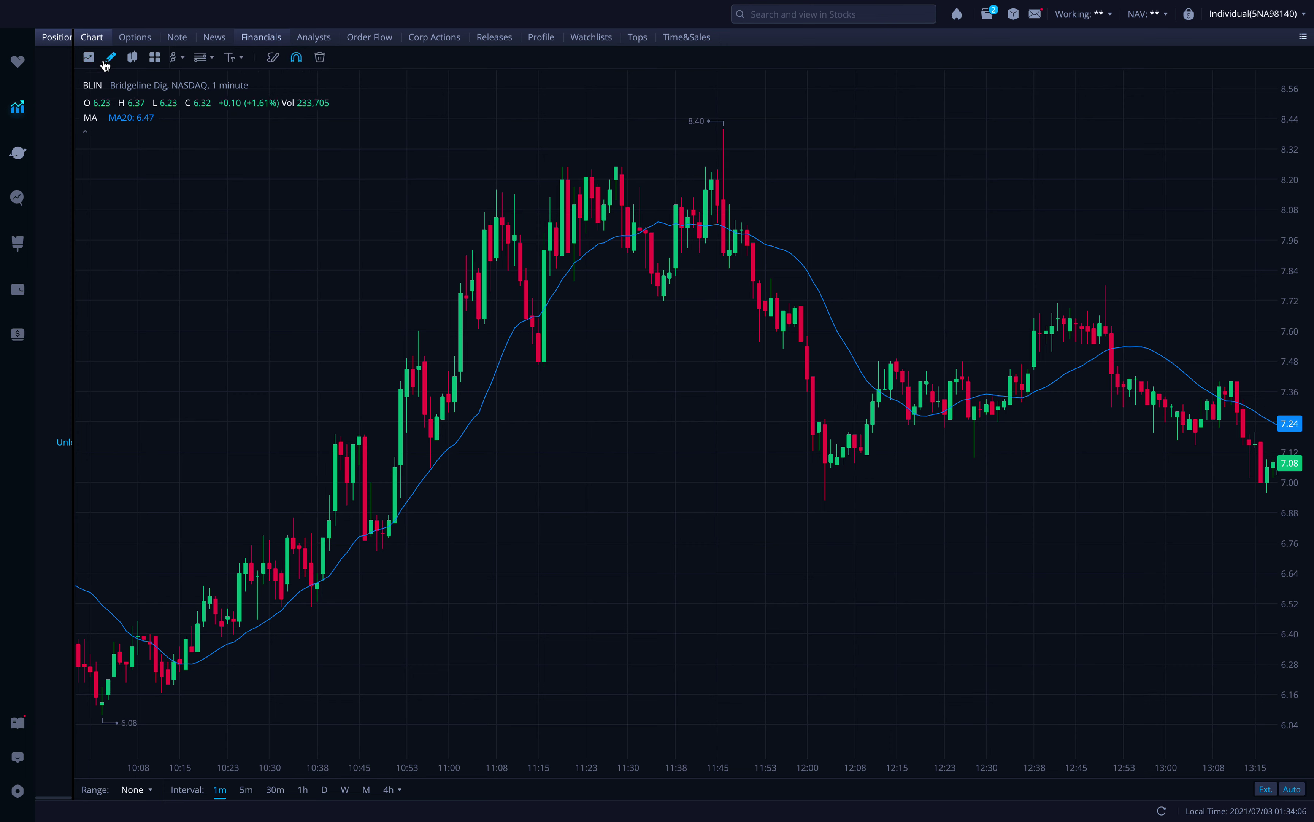
Change the BLIN chart type from candlesticks to a line chart.
left_click(90, 59)
left_click(90, 60)
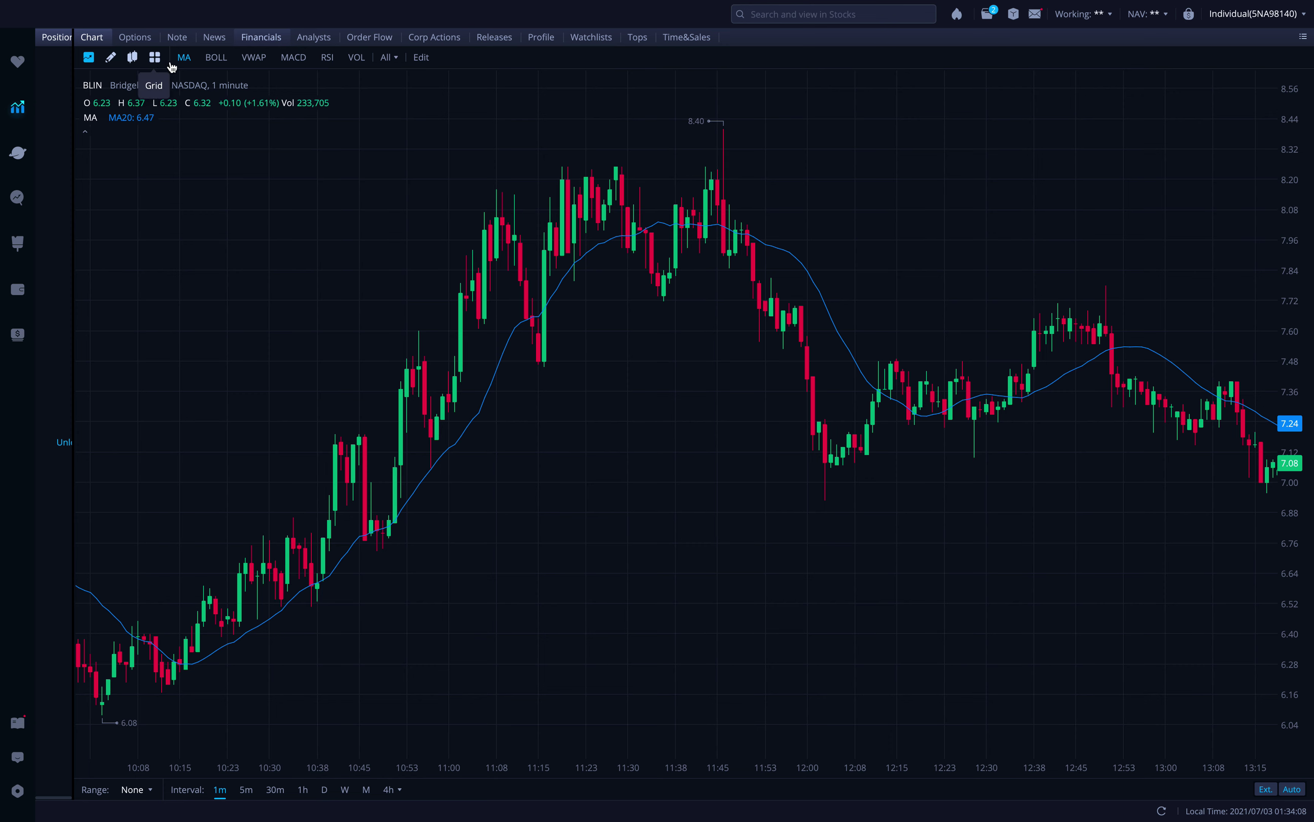
left_click(132, 59)
left_click(186, 57)
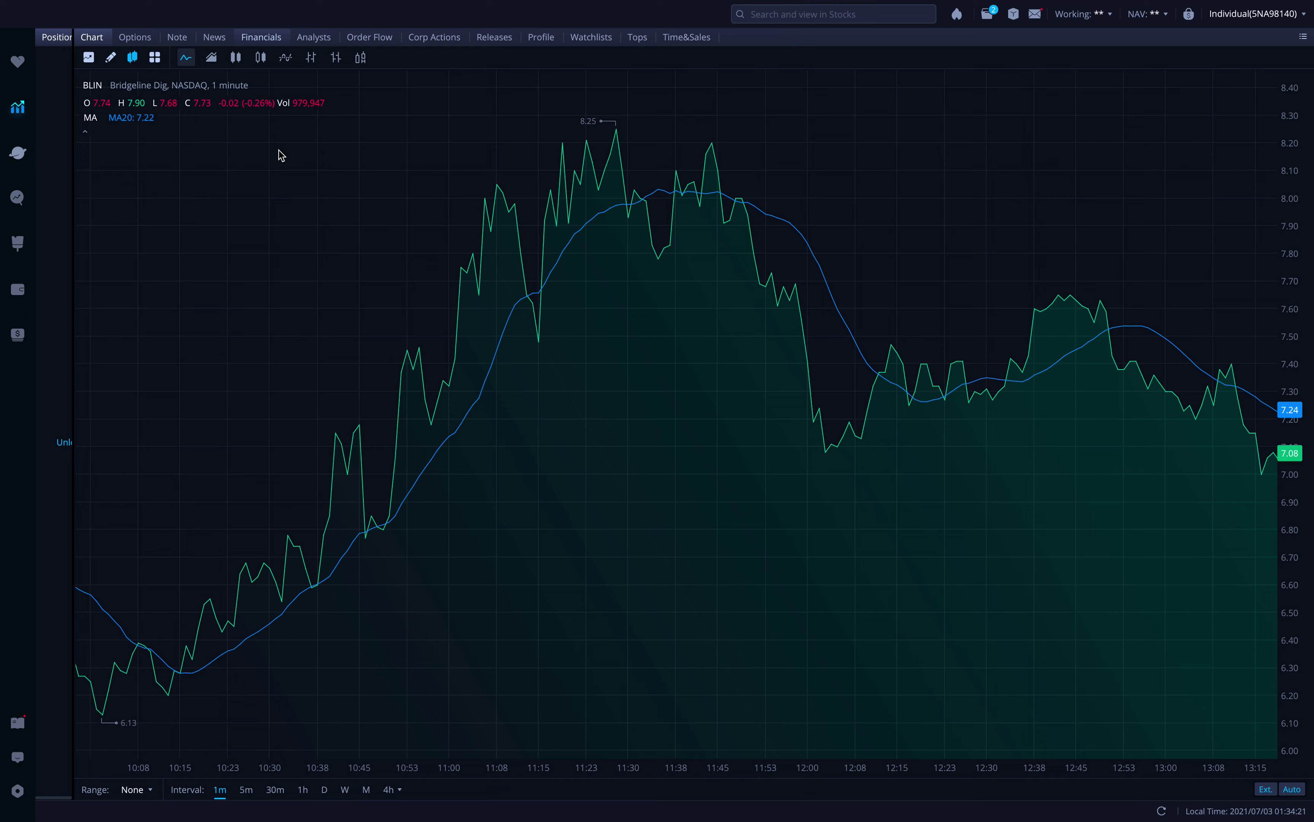
Draw a horizontal line at 7.45 across the BLIN line chart.
left_click(110, 57)
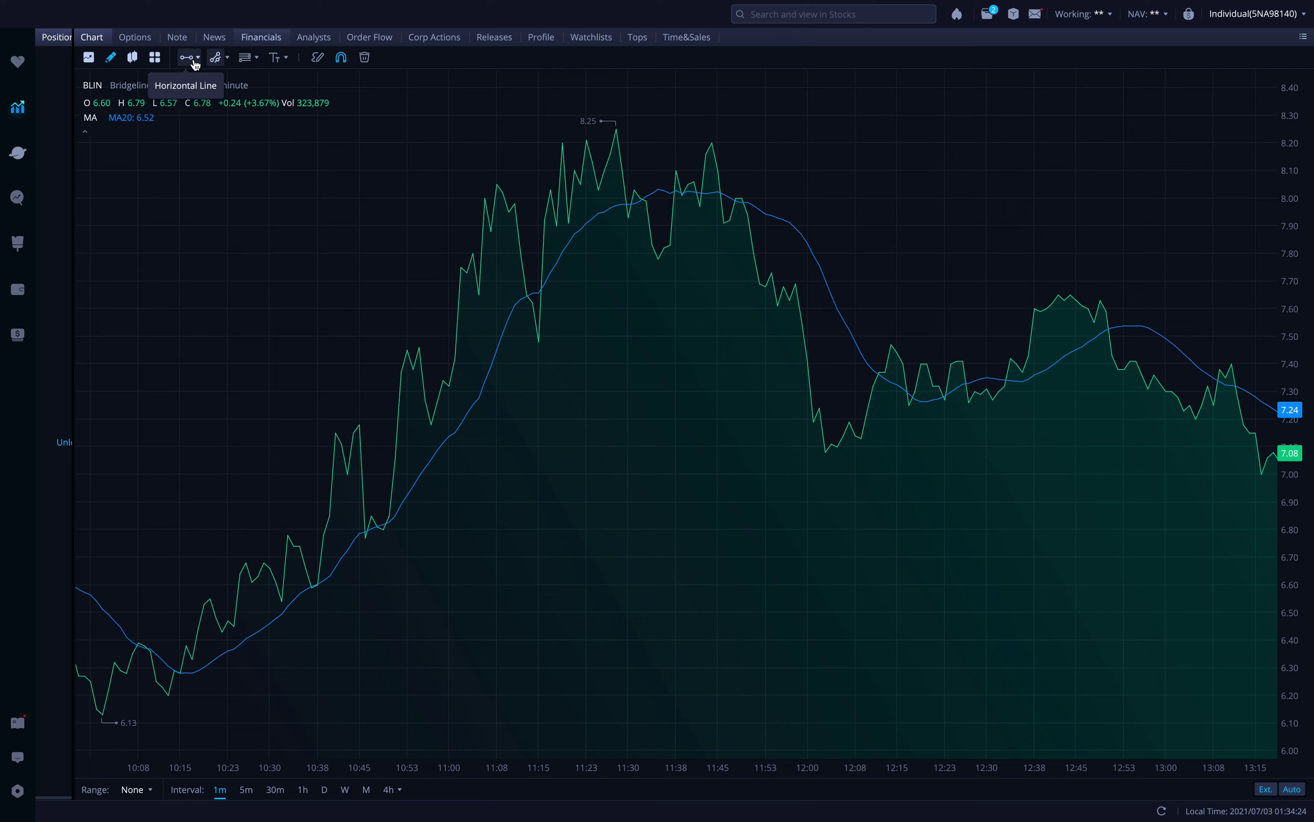
left_click(187, 57)
left_click(502, 351)
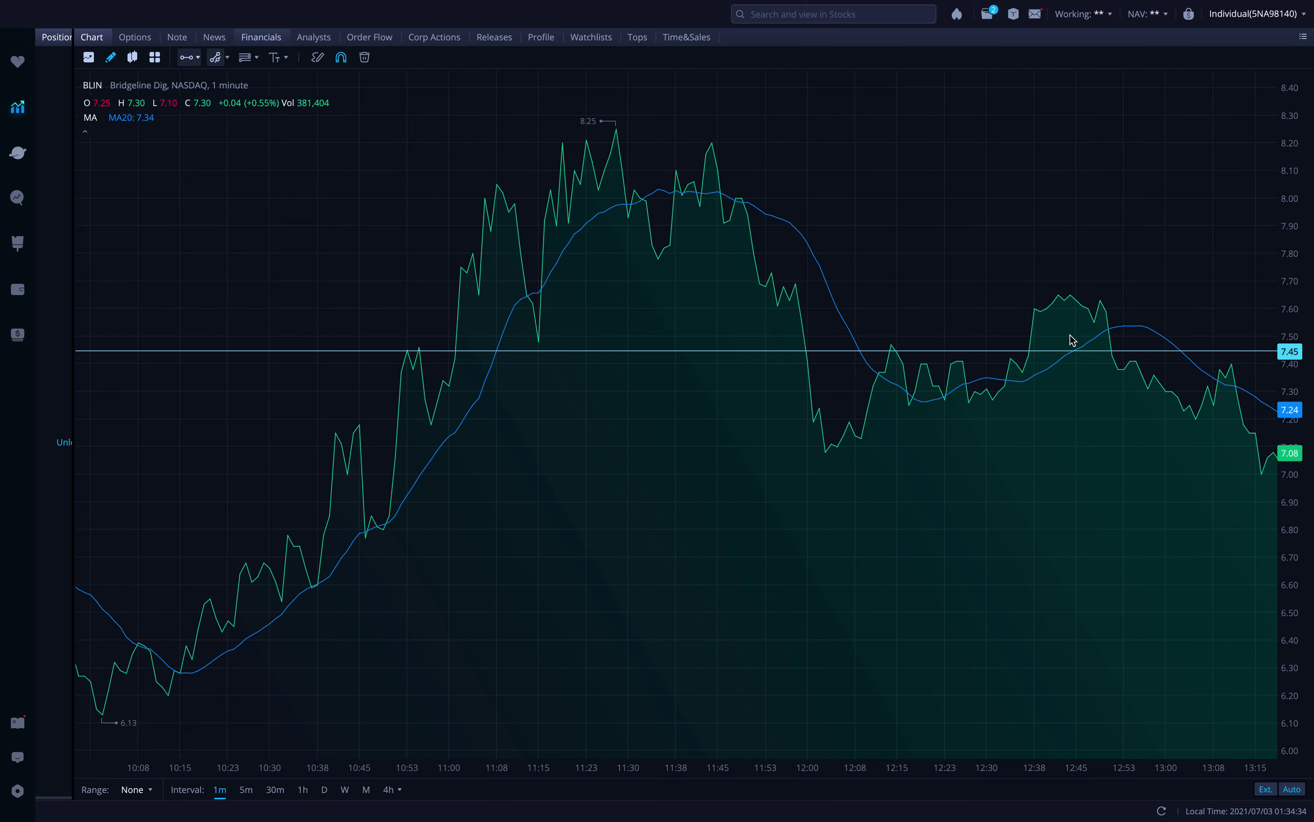
left_click_drag(1188, 438, 911, 402)
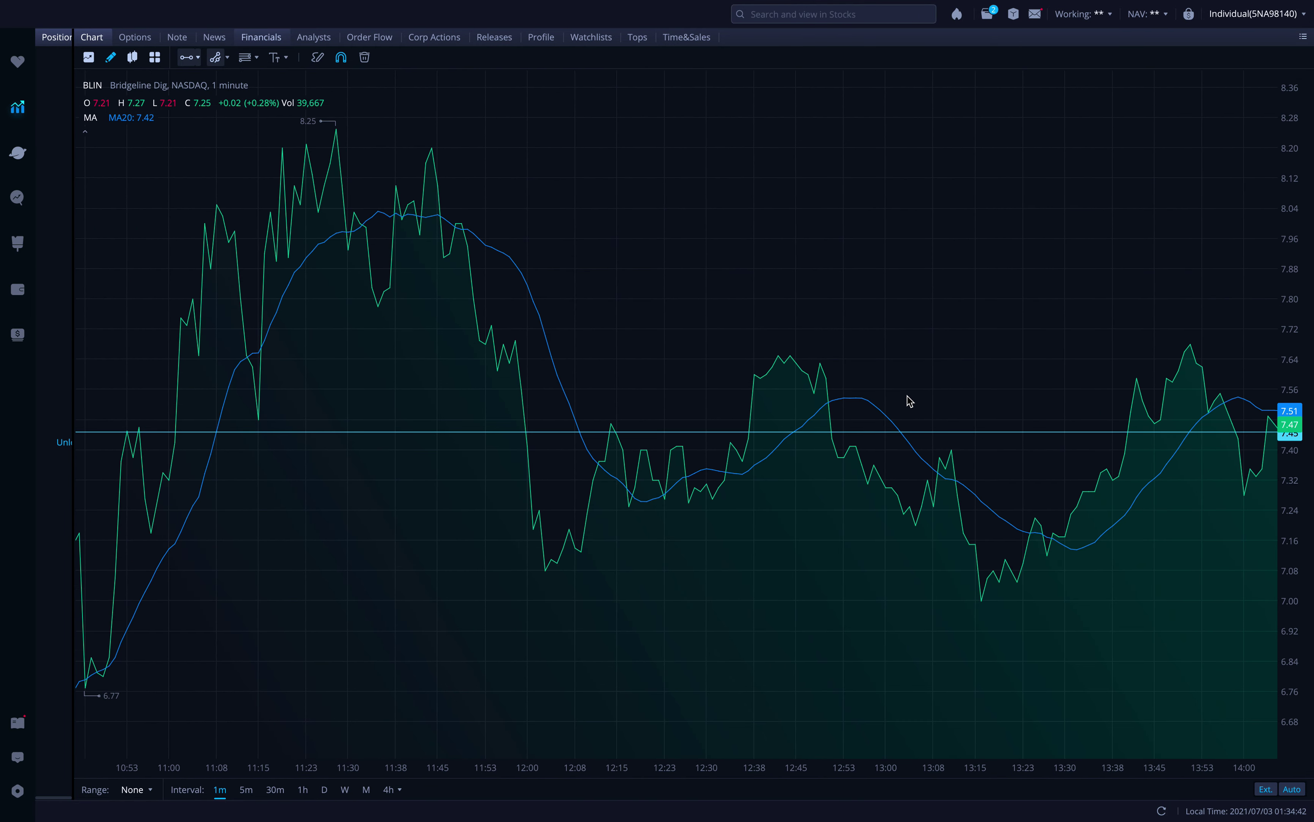
scroll(891, 399, "right", 5)
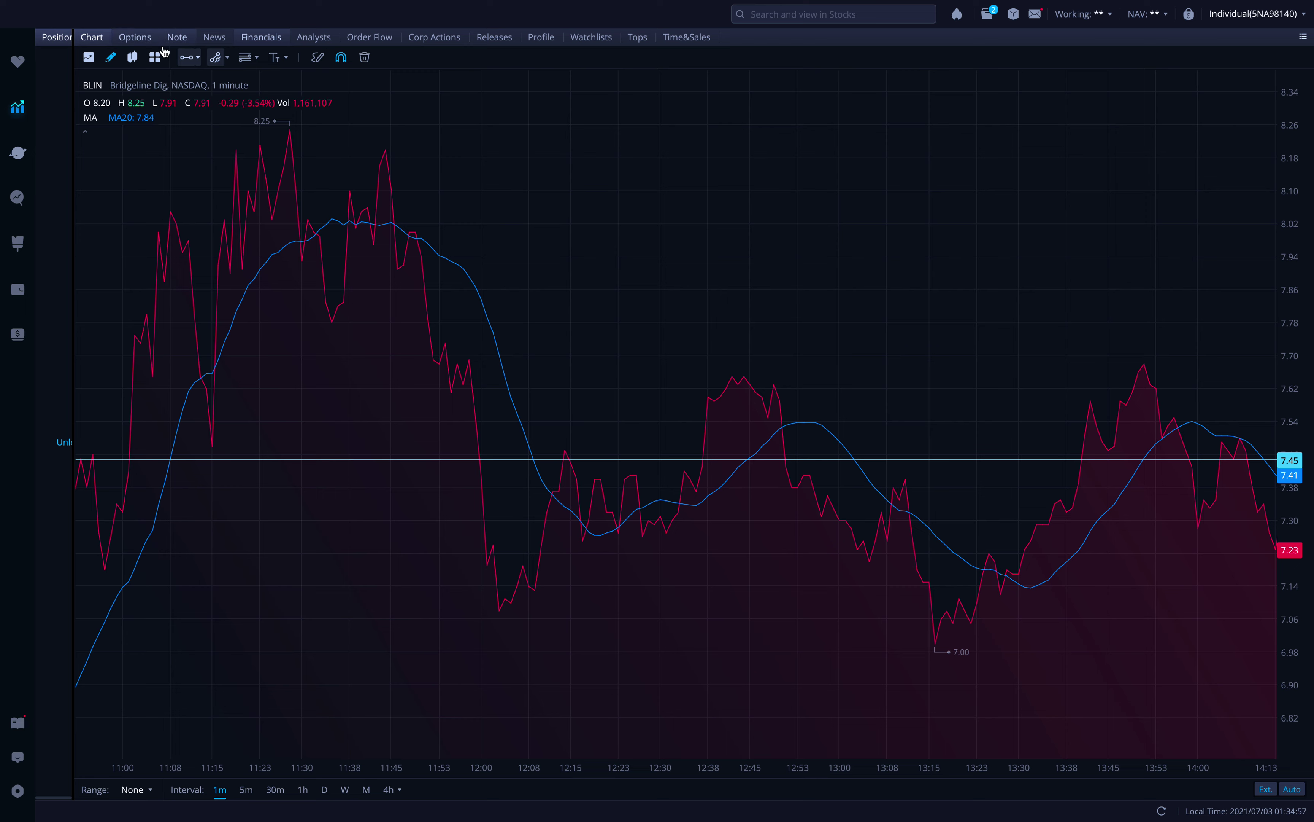
Draw a horizontal line at 8.22 across the BLIN line chart, along the late-morning highs.
left_click(181, 58)
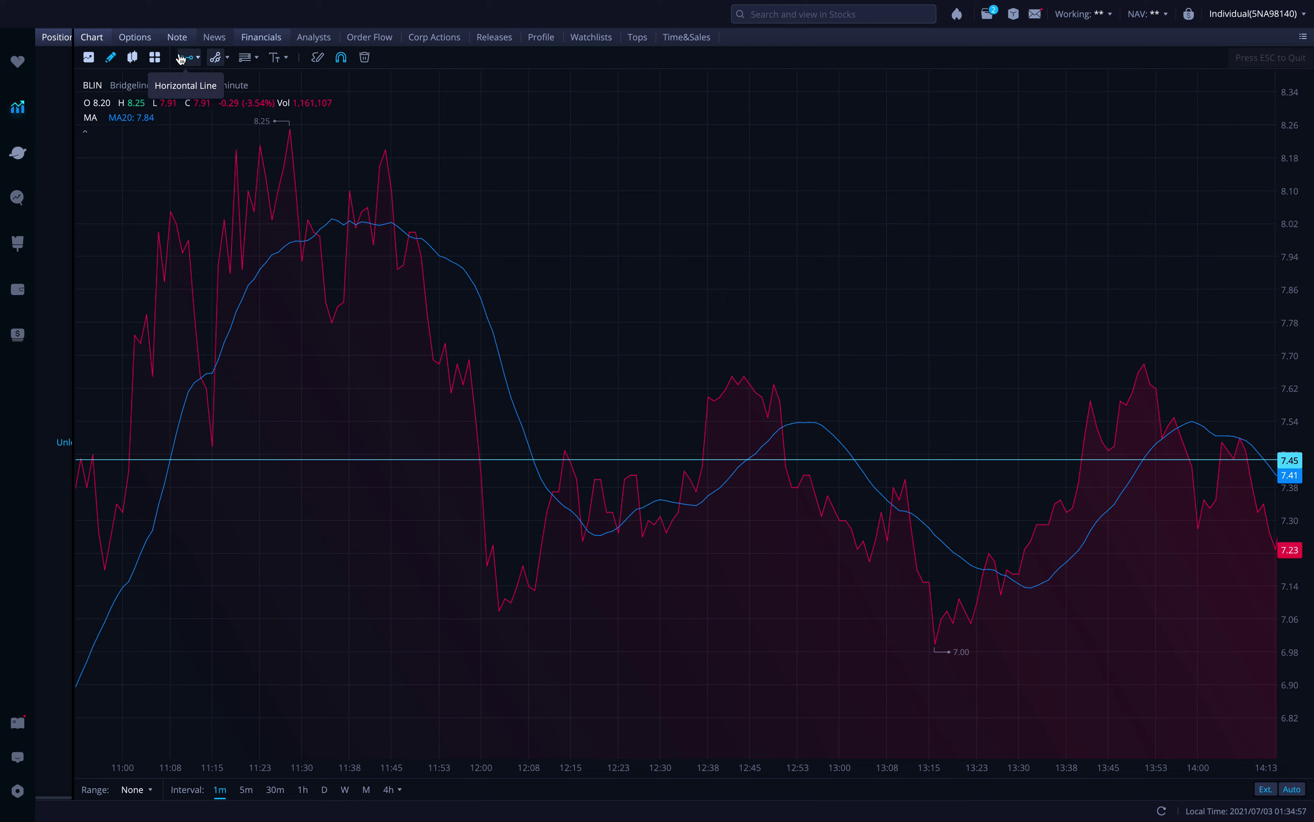
left_click(288, 140)
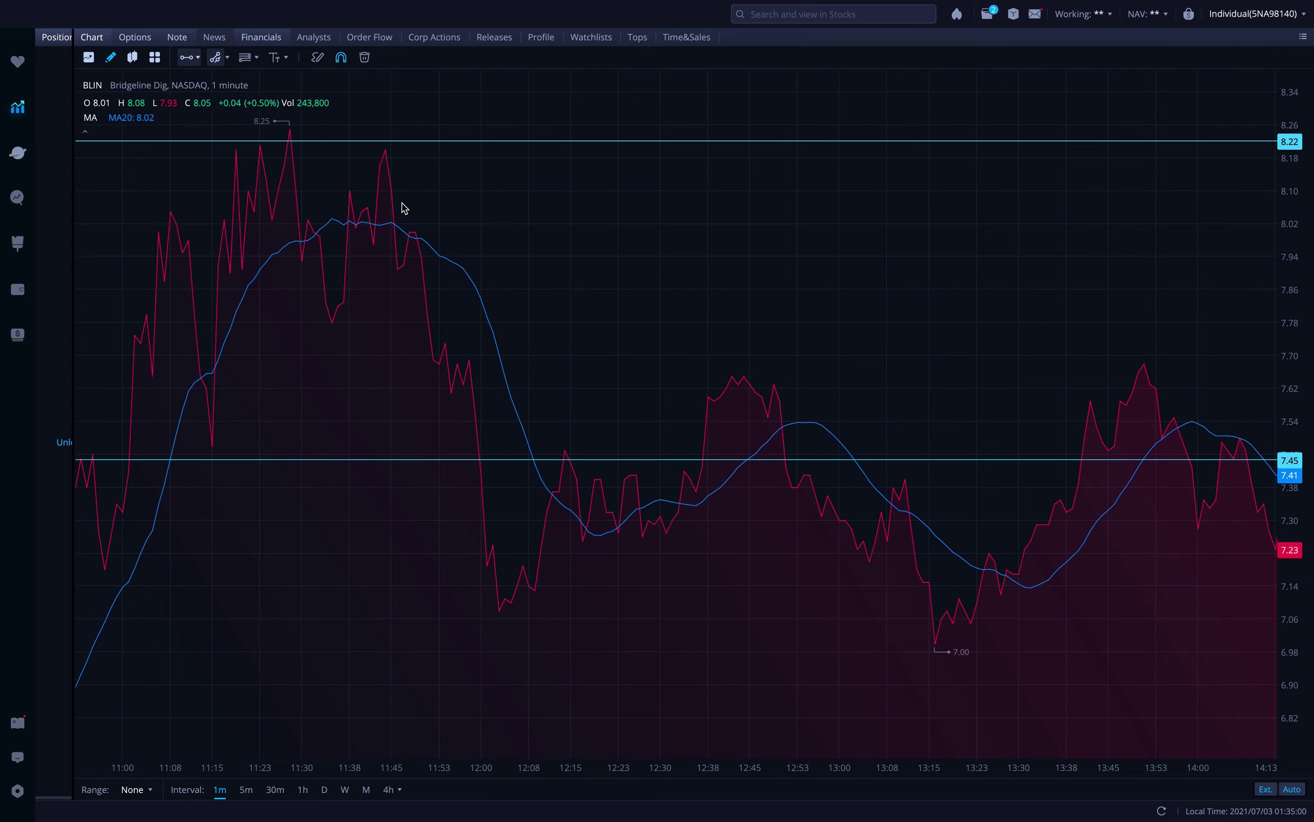
left_click_drag(402, 205, 470, 215)
scroll(470, 214, "down", 1)
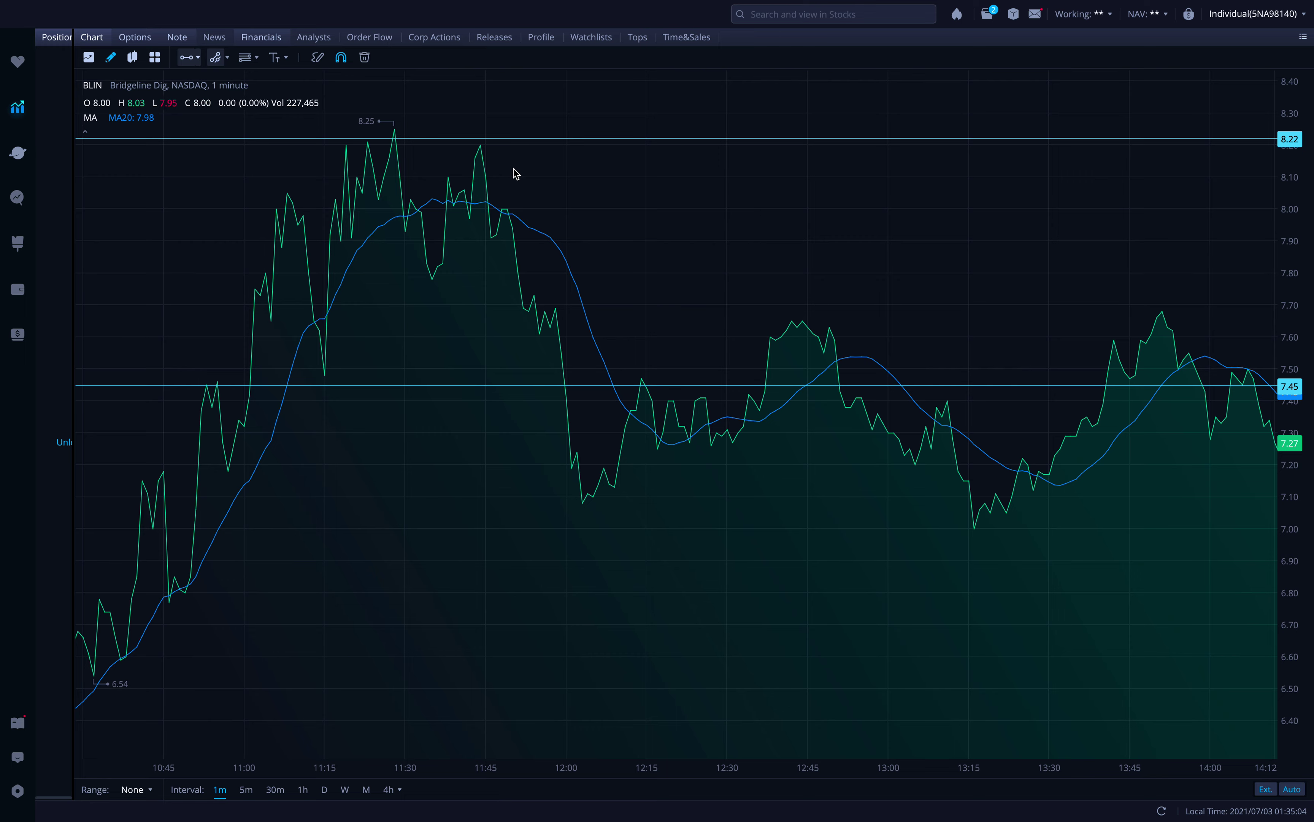
scroll(514, 173, "left", 1)
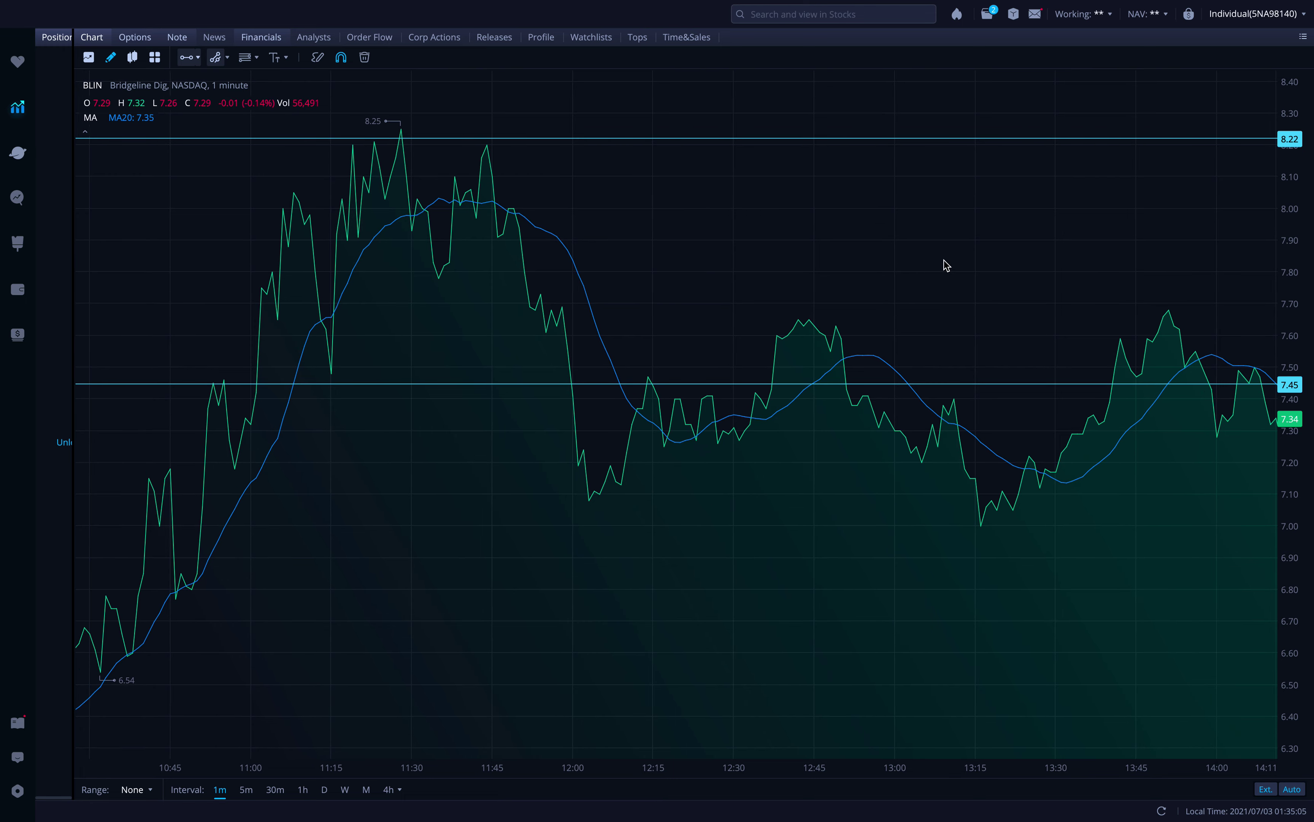
left_click_drag(775, 270, 754, 264)
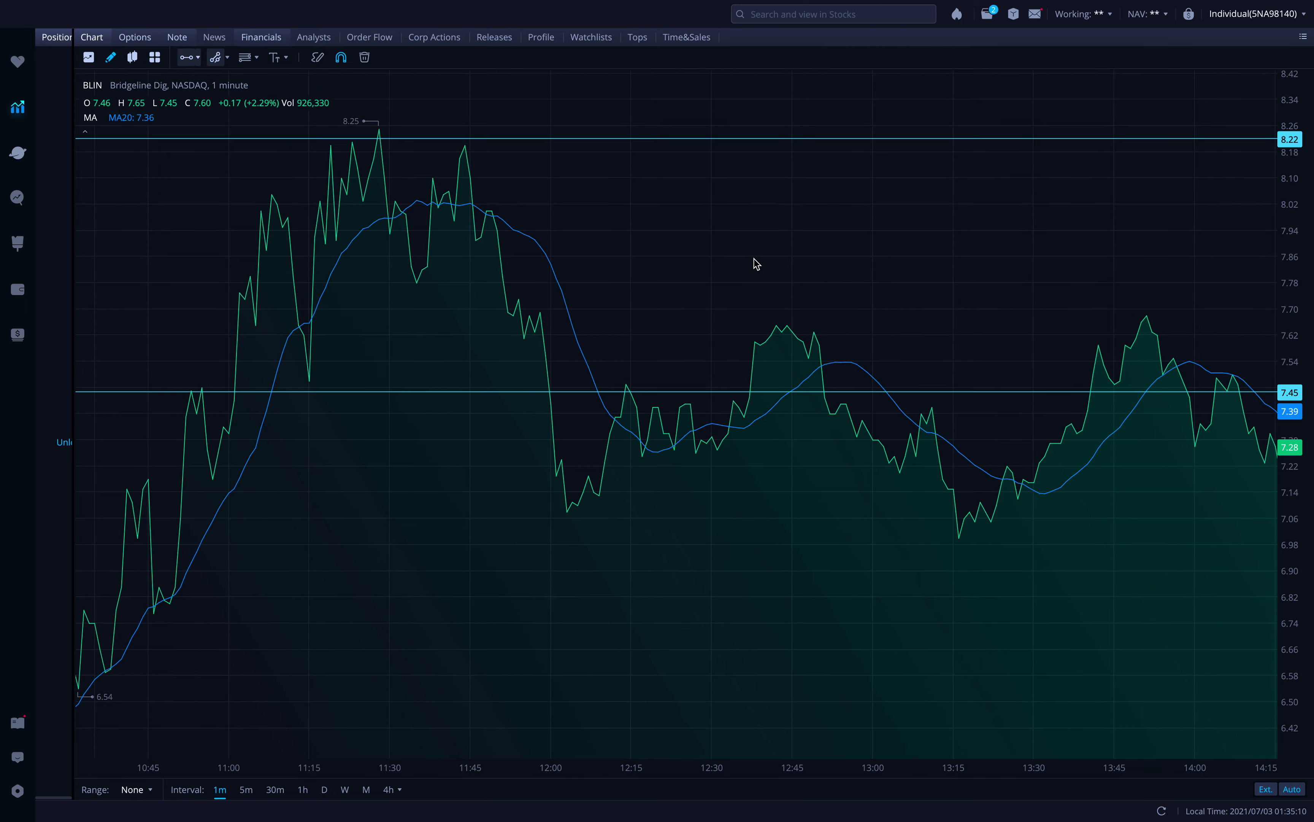
Draw a horizontal line at 10.26 along the after-hours peak of the BLIN 1-minute chart.
scroll(924, 417, "down", 8)
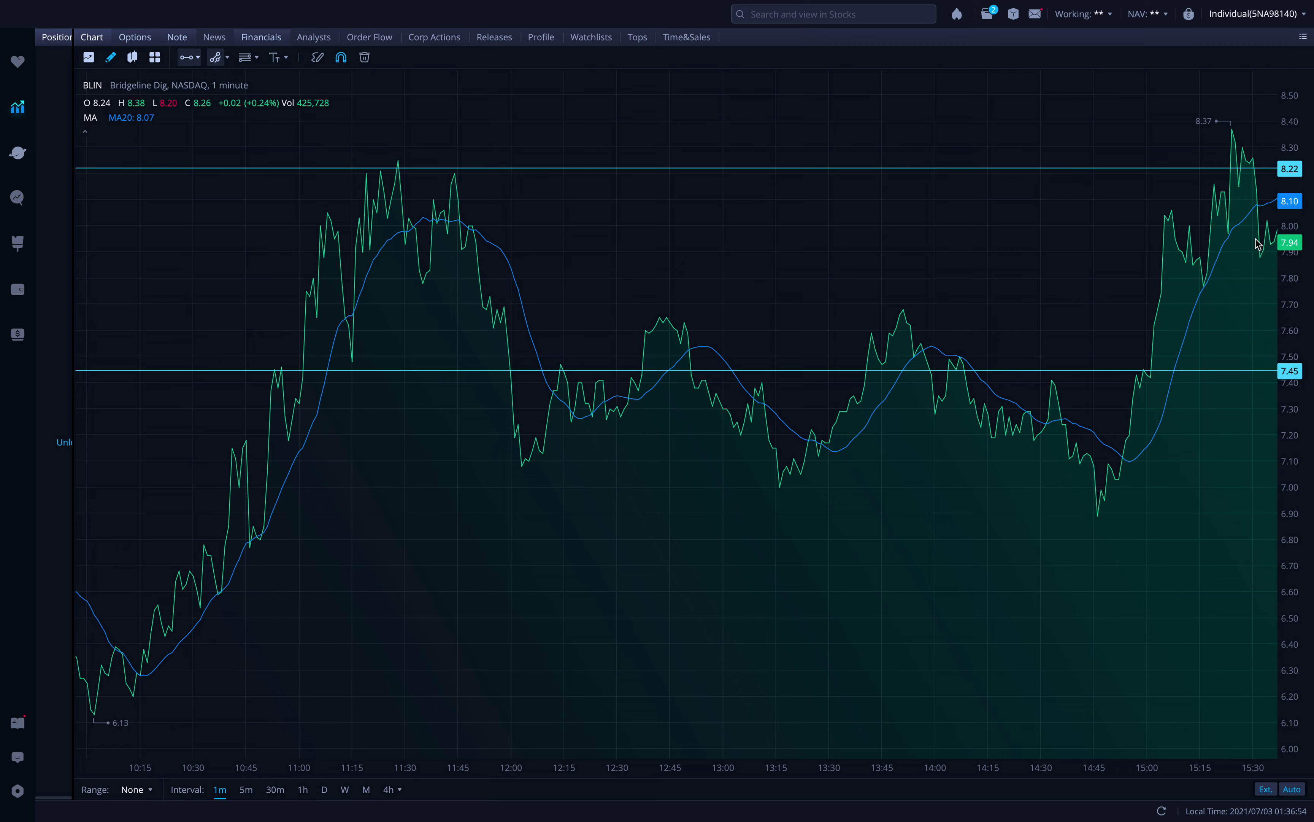
scroll(1035, 478, "down", 3)
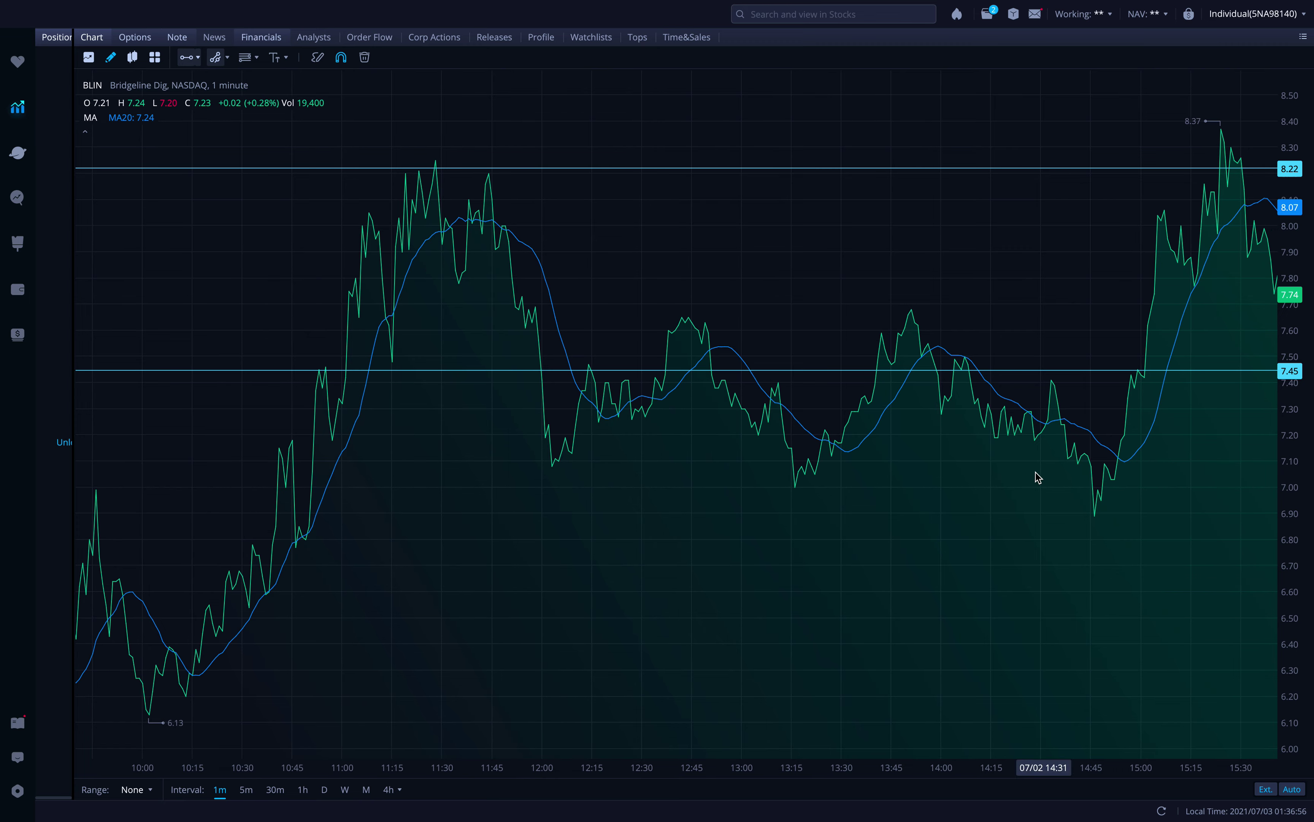
scroll(1012, 464, "right", 5)
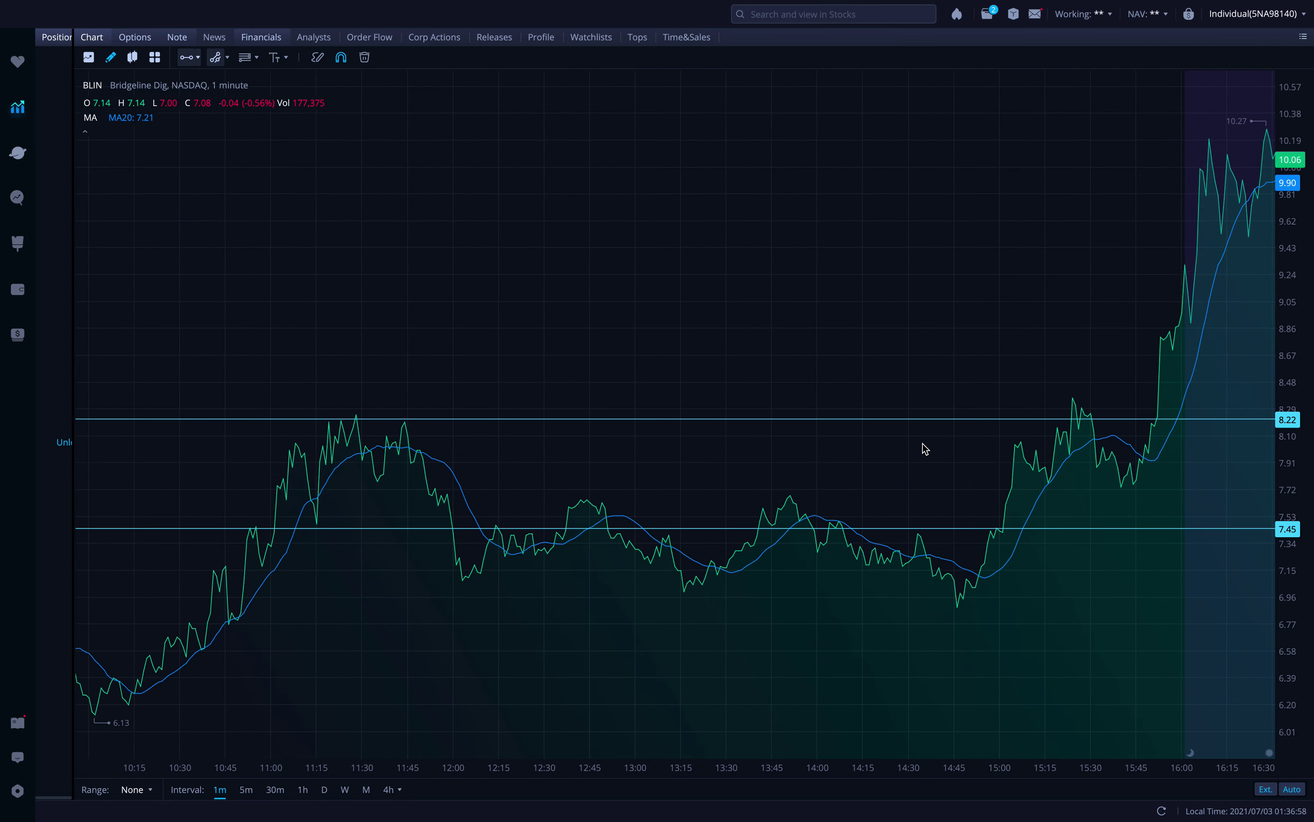
scroll(1064, 372, "right", 3)
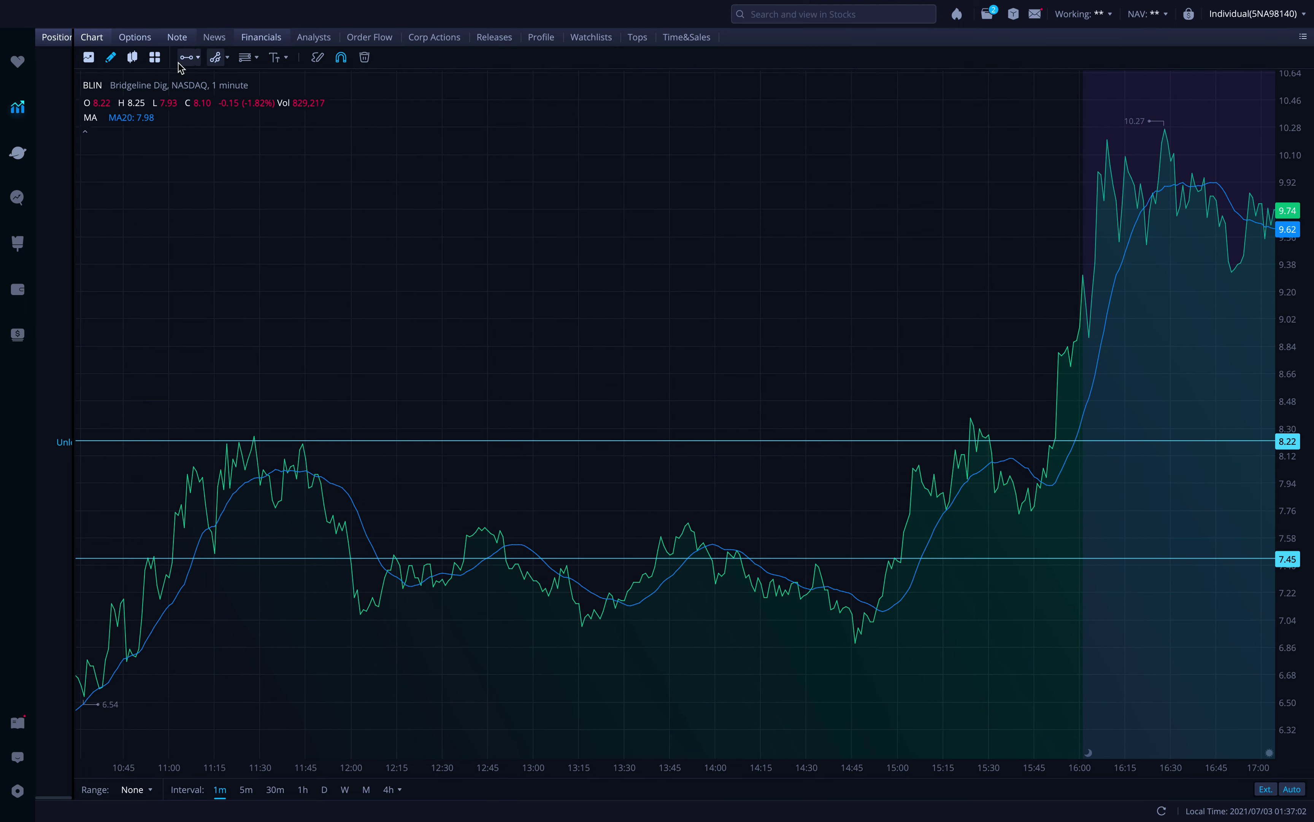
left_click(318, 58)
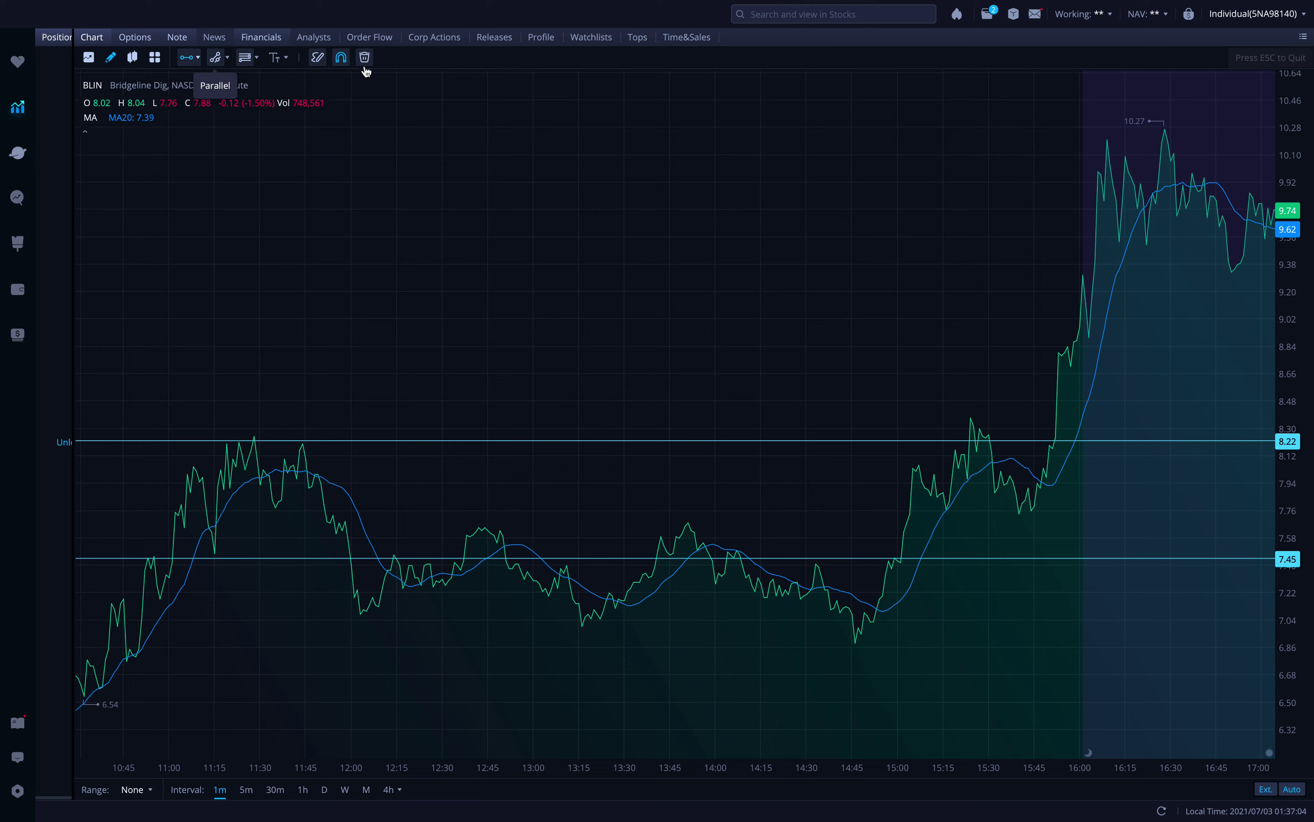
left_click(1084, 132)
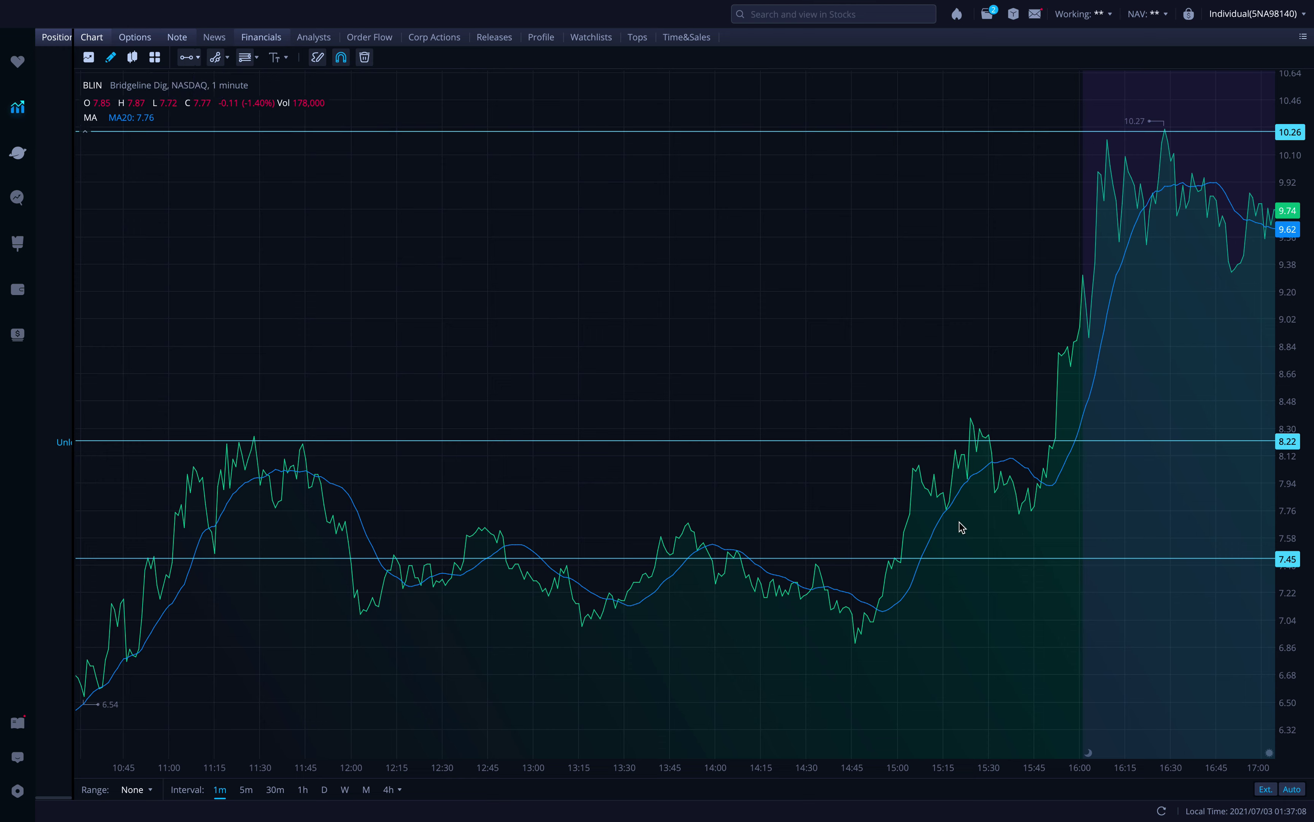
Examine BLIN's full 1-minute session, from premarket to after hours, against the 7.45, 8.22 and 10.26 lines.
left_click_drag(1002, 516, 1028, 517)
scroll(977, 614, "down", 3)
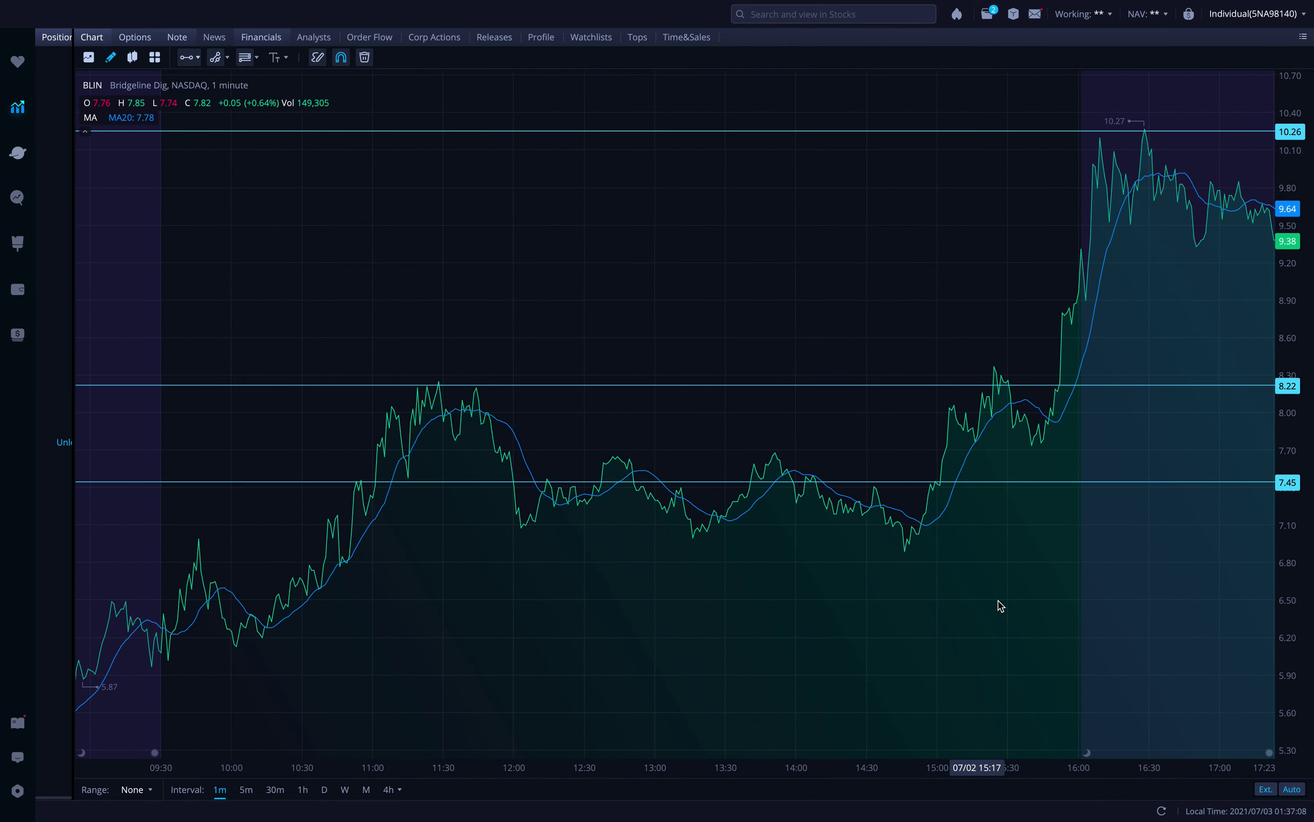
scroll(924, 590, "down", 5)
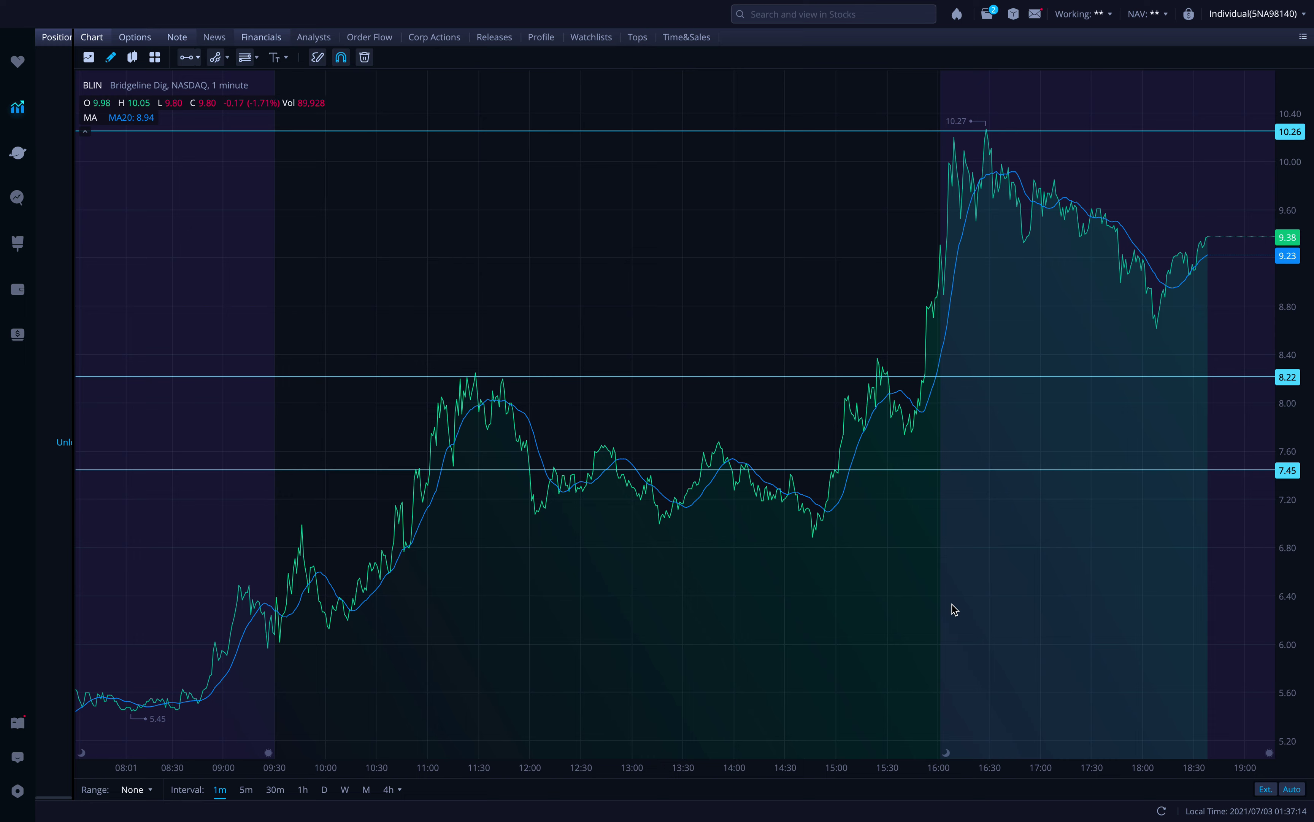
scroll(963, 603, "up", 1)
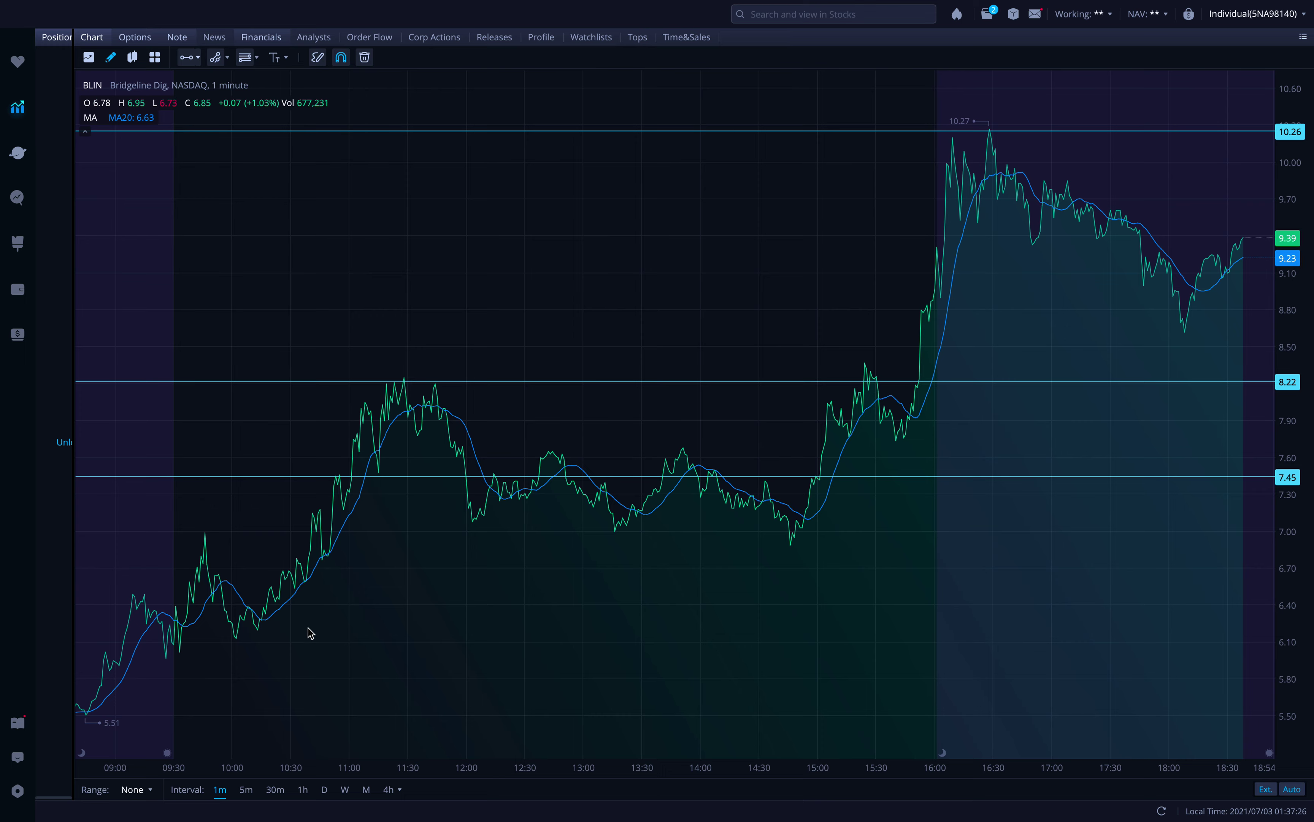
left_click_drag(303, 644, 320, 635)
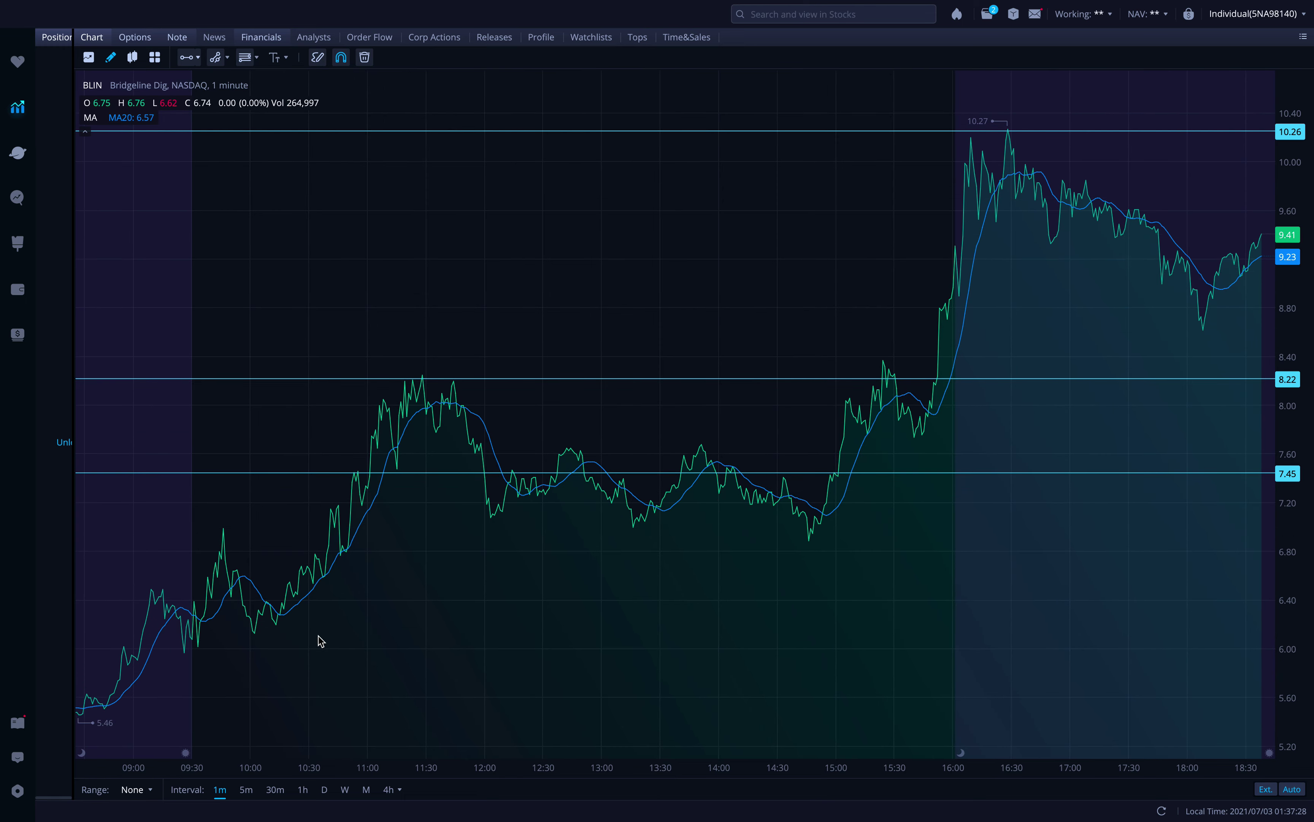
View BLIN's July spike on the daily interval, and return to the whole session on the 1-minute interval.
left_click(325, 789)
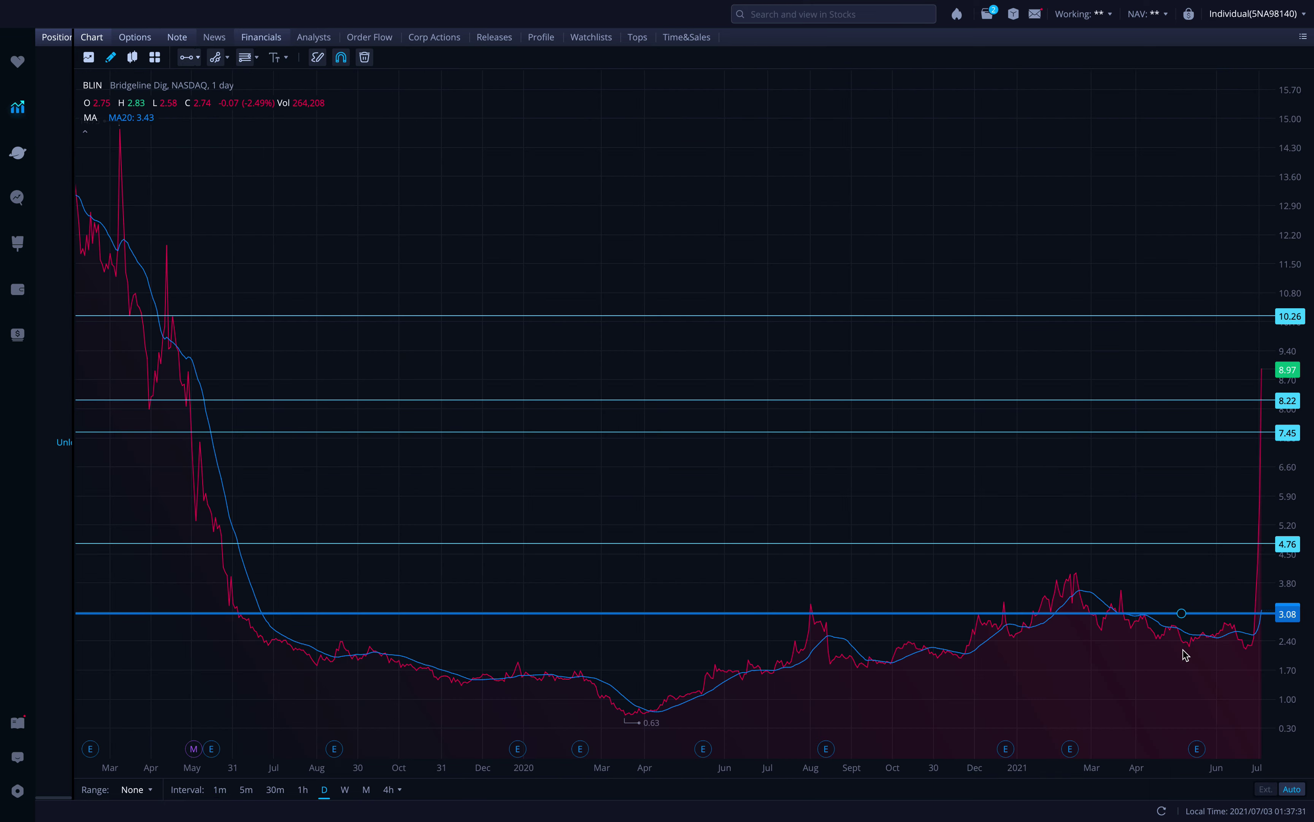
scroll(797, 647, "up", 5)
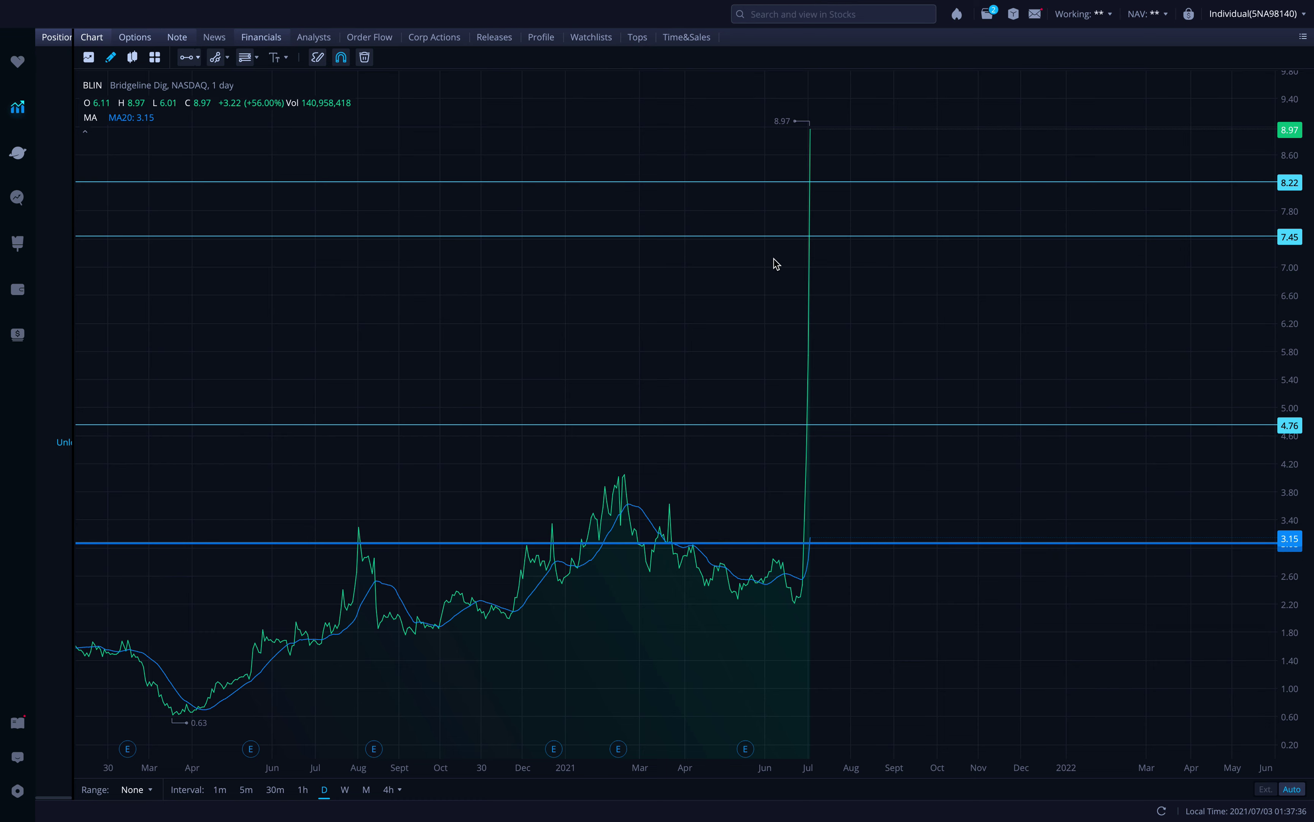
left_click(220, 790)
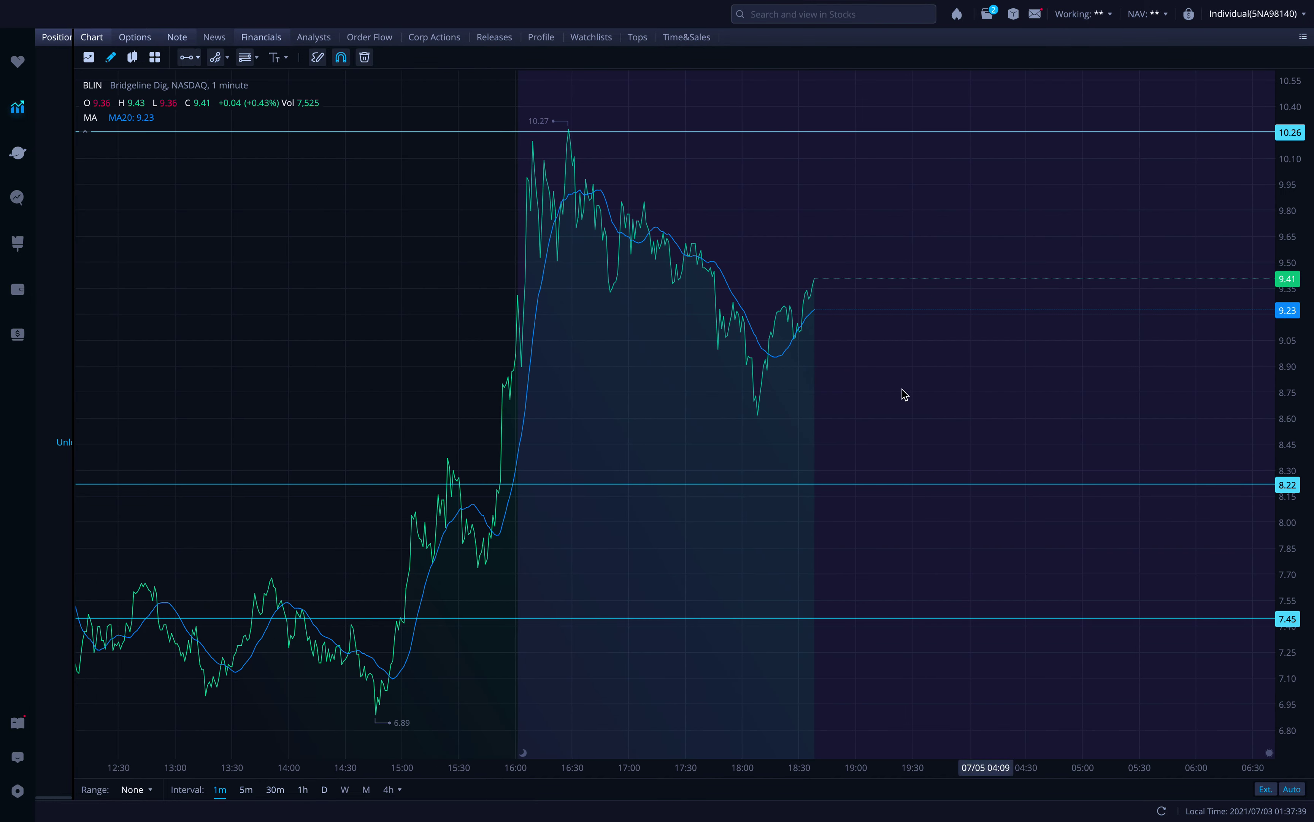
scroll(760, 375, "down", 1)
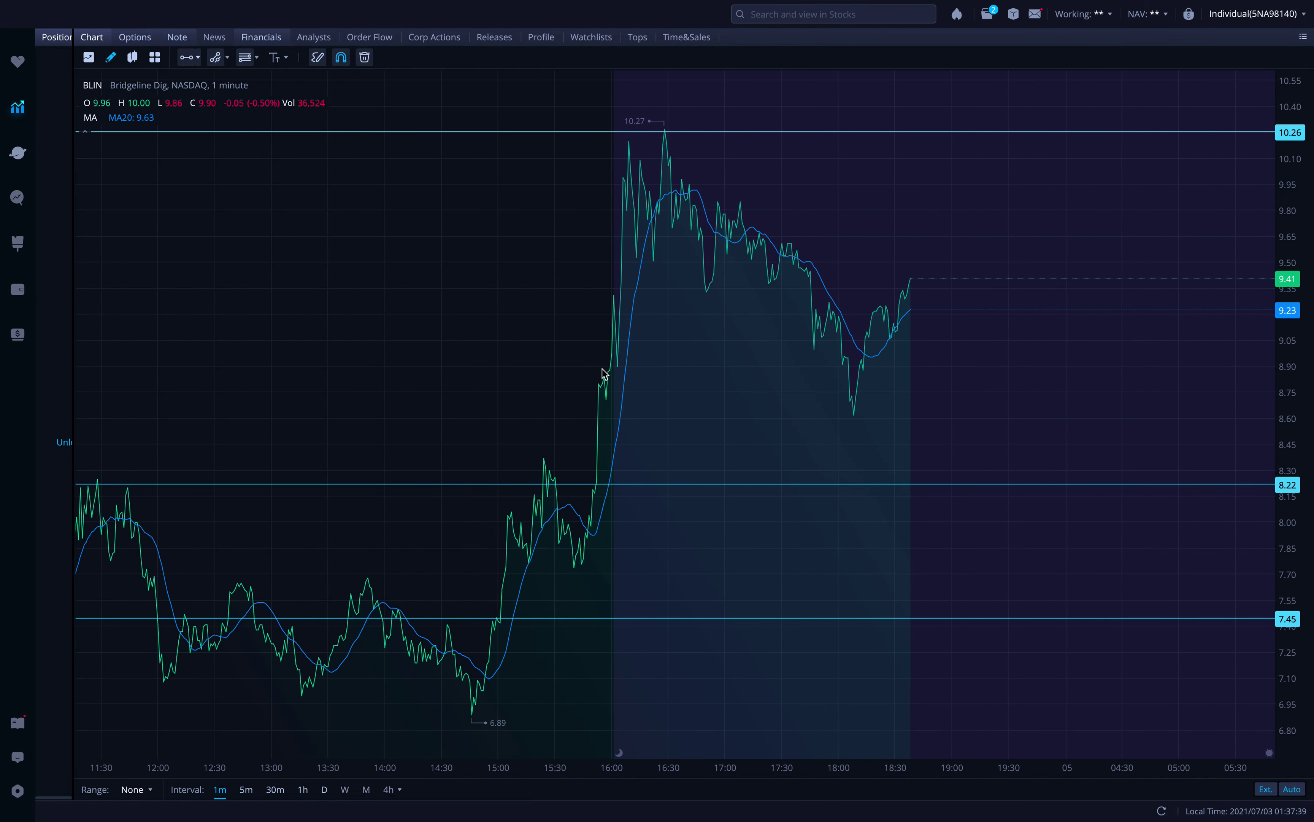
scroll(502, 383, "down", 2)
scroll(717, 508, "down", 2)
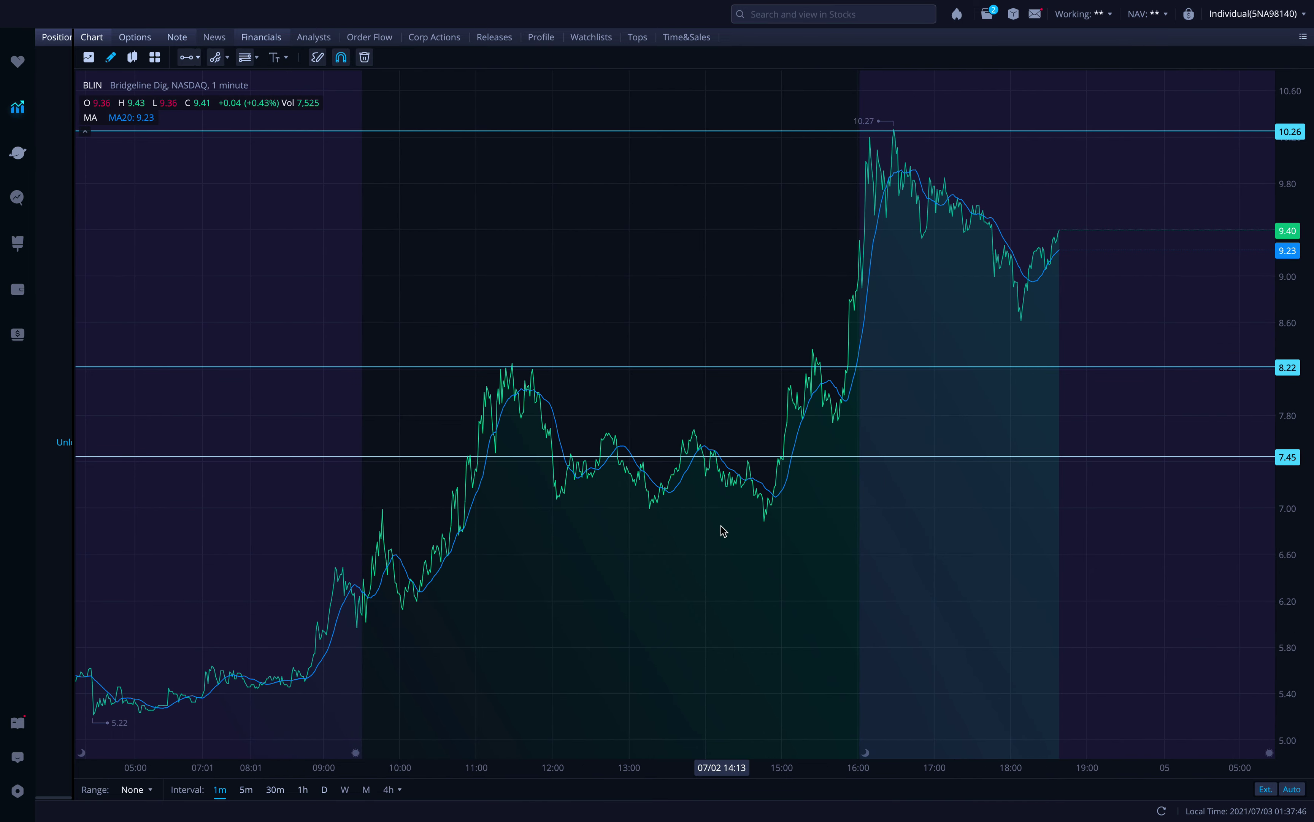
Change the BLIN chart type back to candlesticks and focus on the 15:00 rise into after hours.
left_click(88, 57)
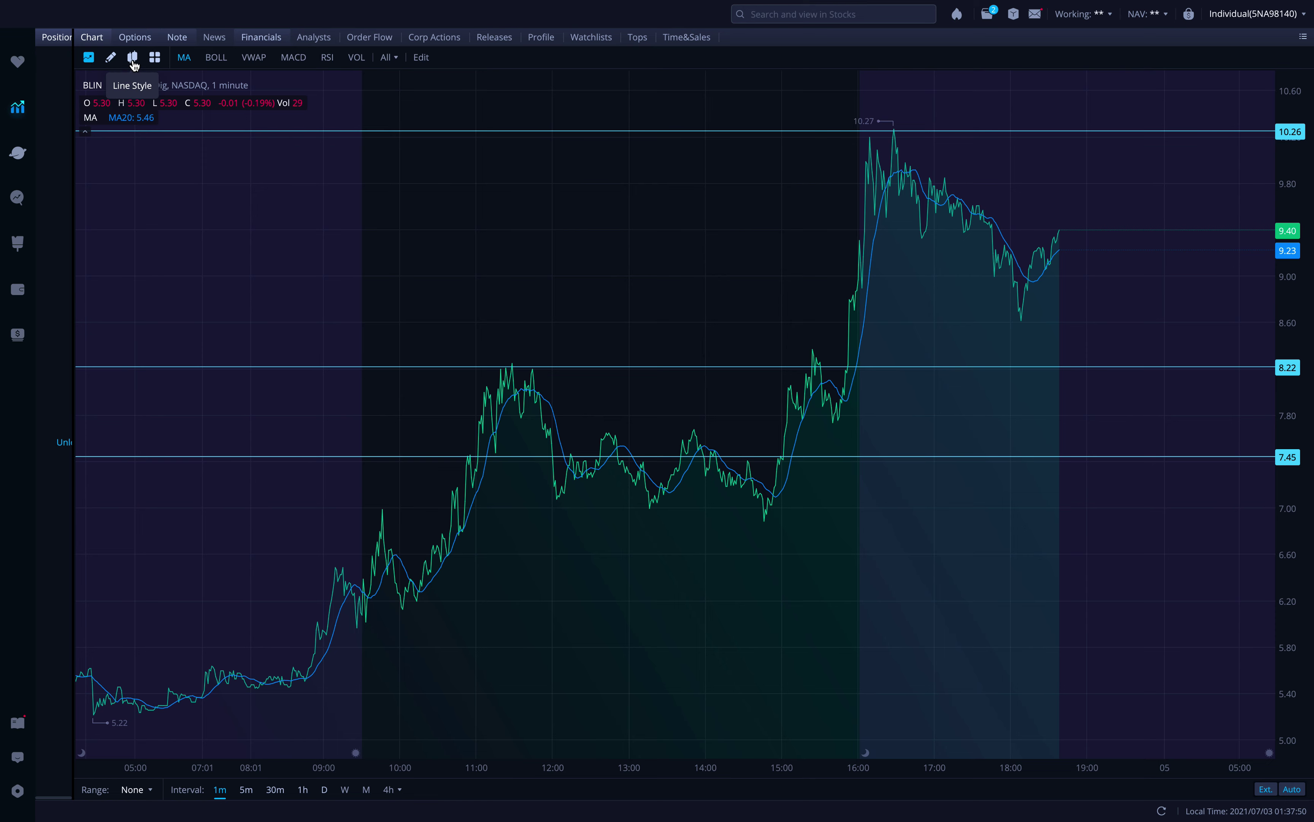
left_click(110, 57)
left_click(132, 57)
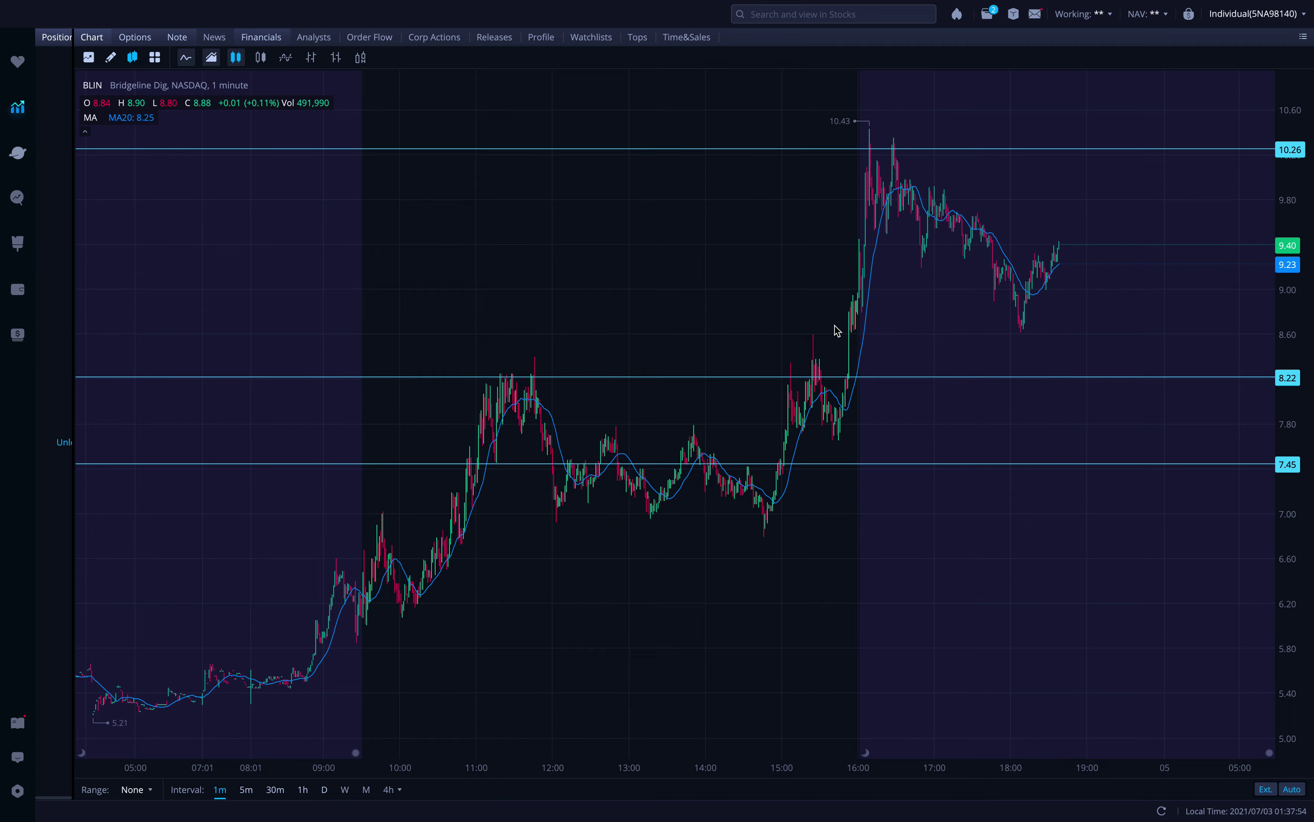
scroll(831, 331, "up", 5)
scroll(774, 453, "up", 1)
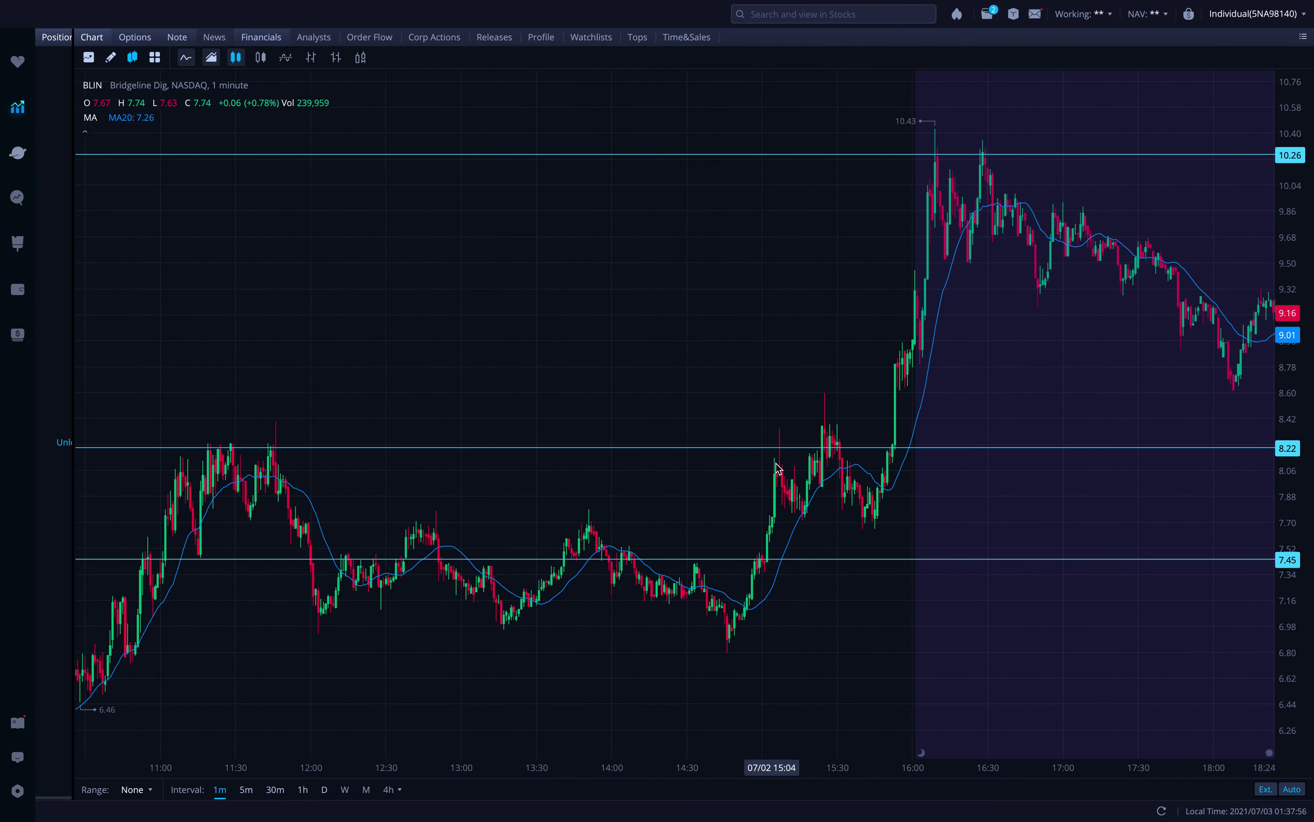
left_click_drag(769, 497, 848, 493)
scroll(847, 492, "up", 1)
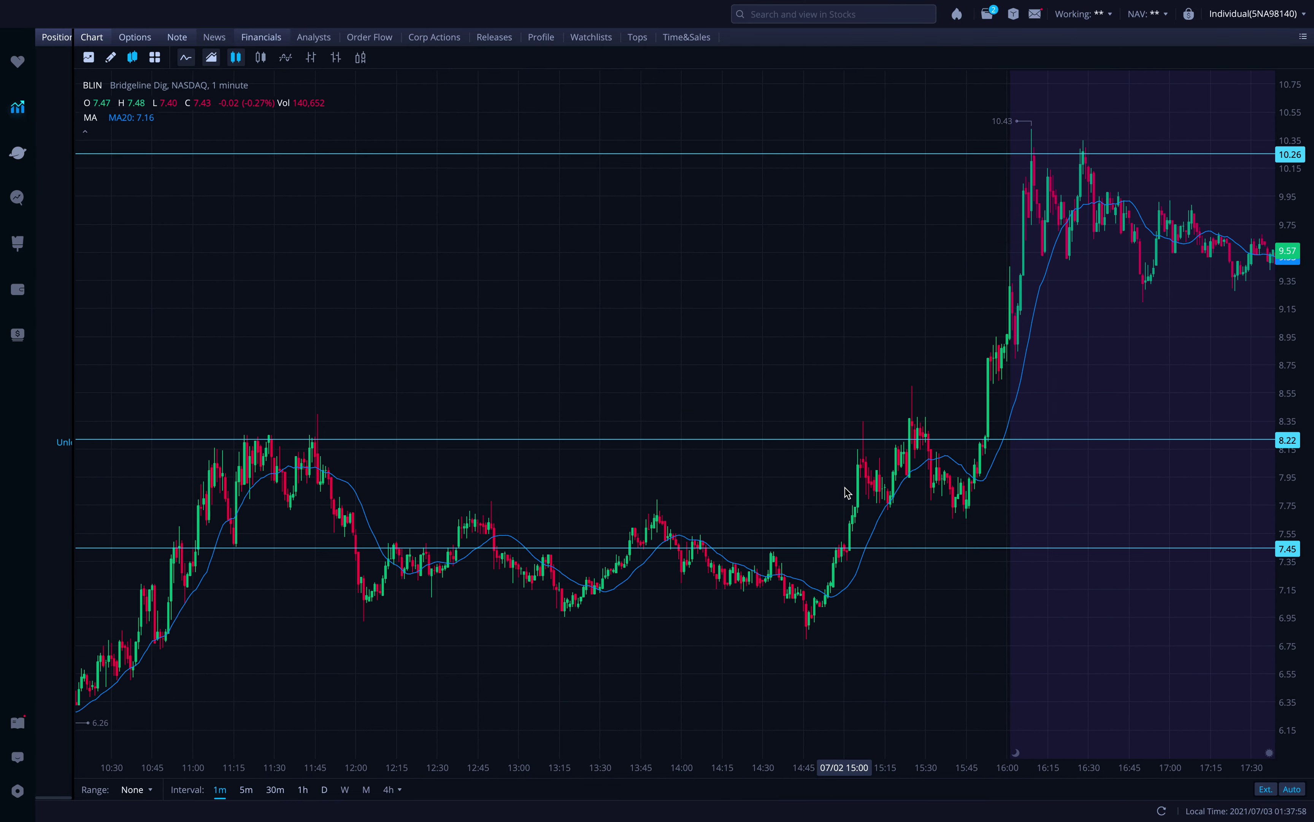
Read through BLIN's recent news headlines and return to its chart.
left_click(213, 37)
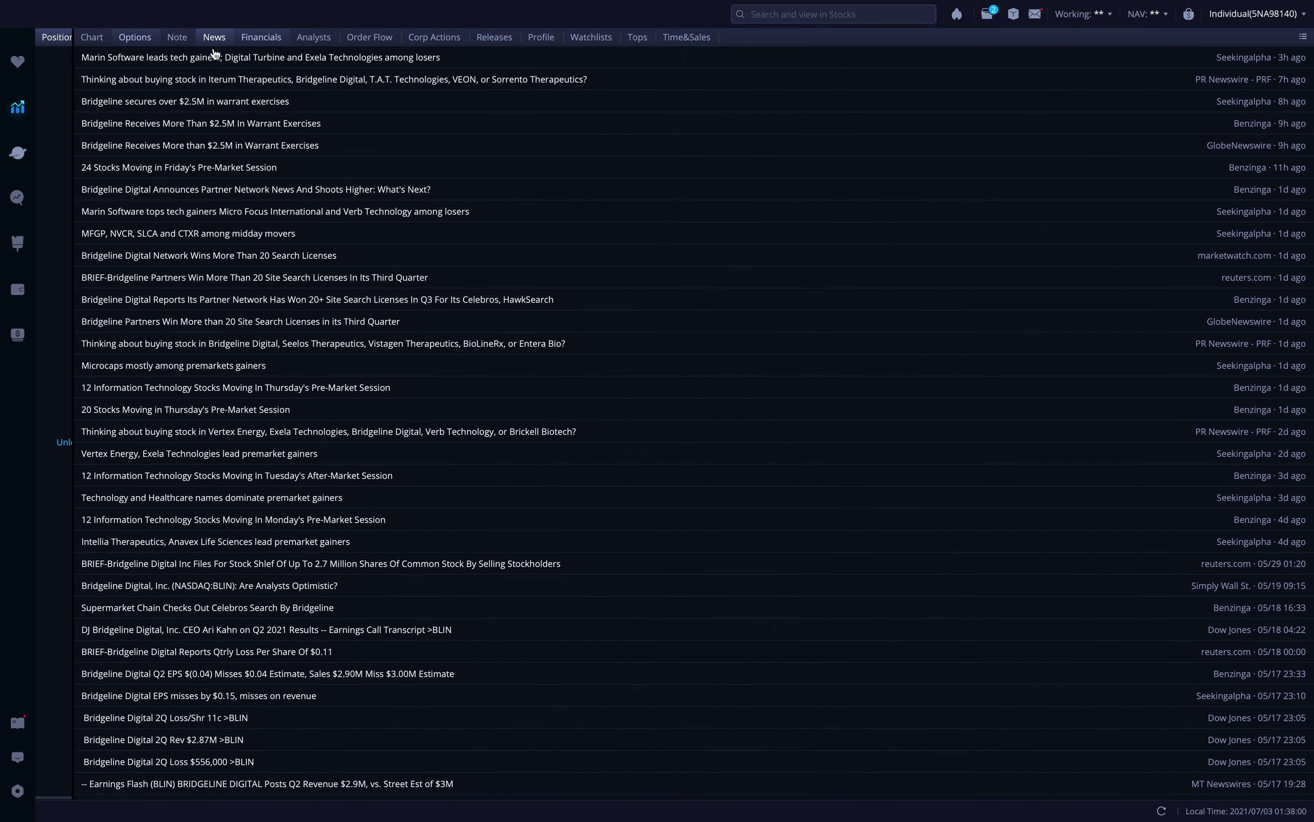
scroll(279, 254, "down", 5)
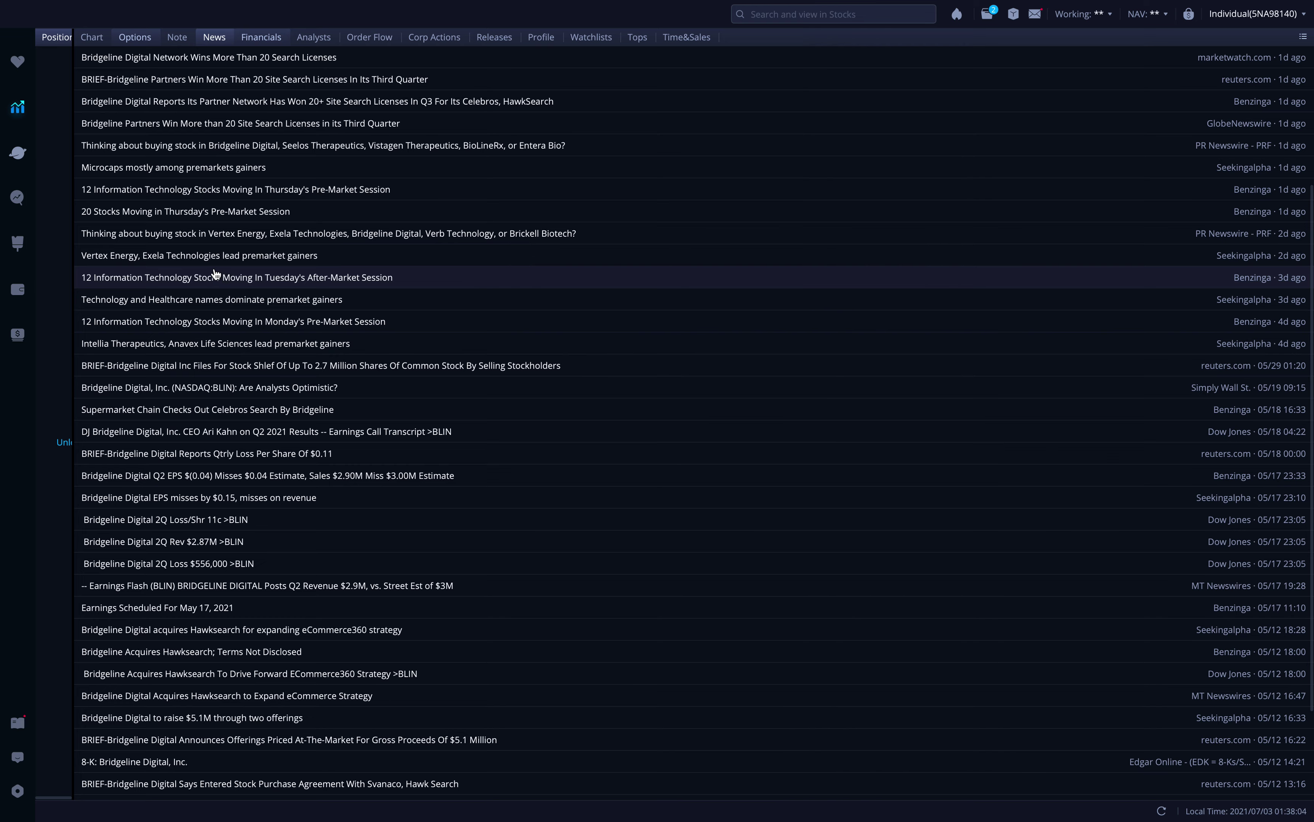
scroll(172, 217, "up", 2)
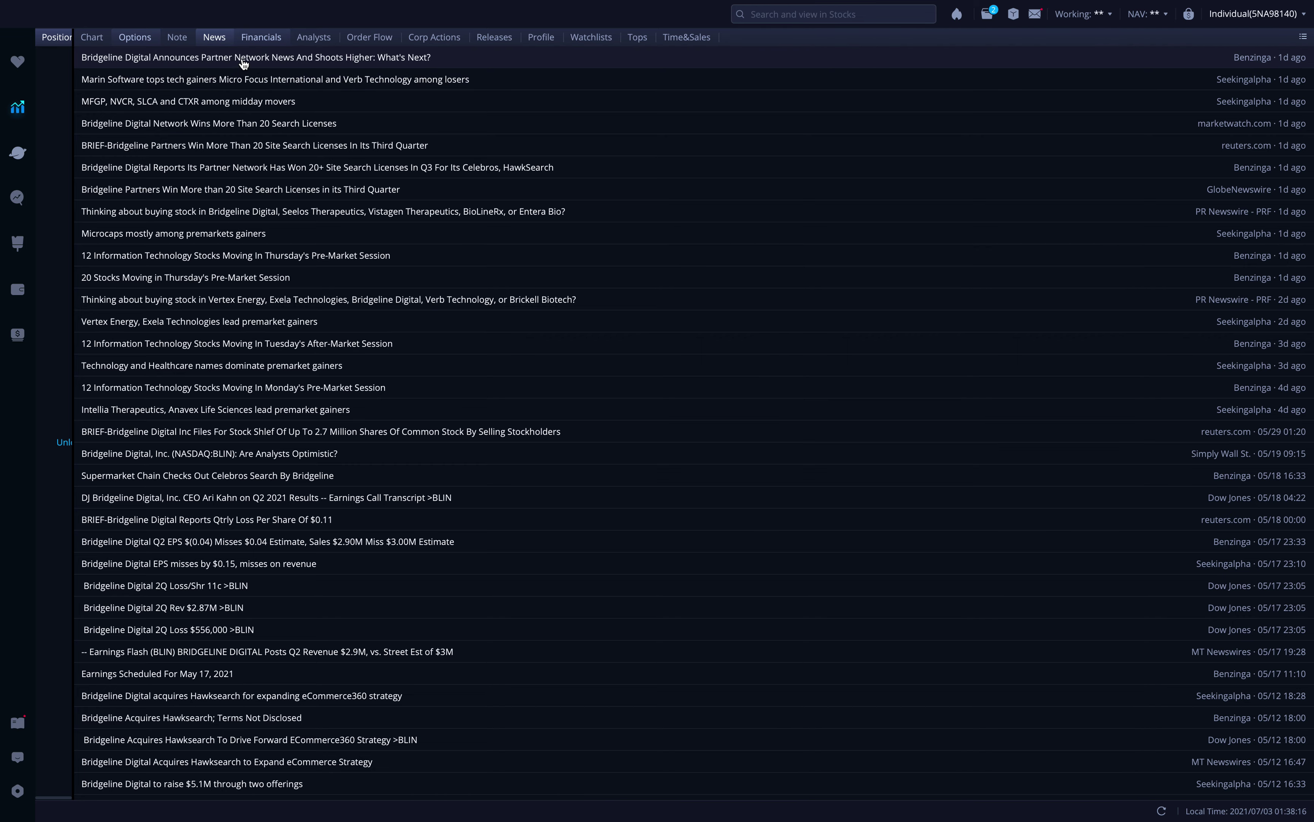
scroll(273, 76, "up", 1)
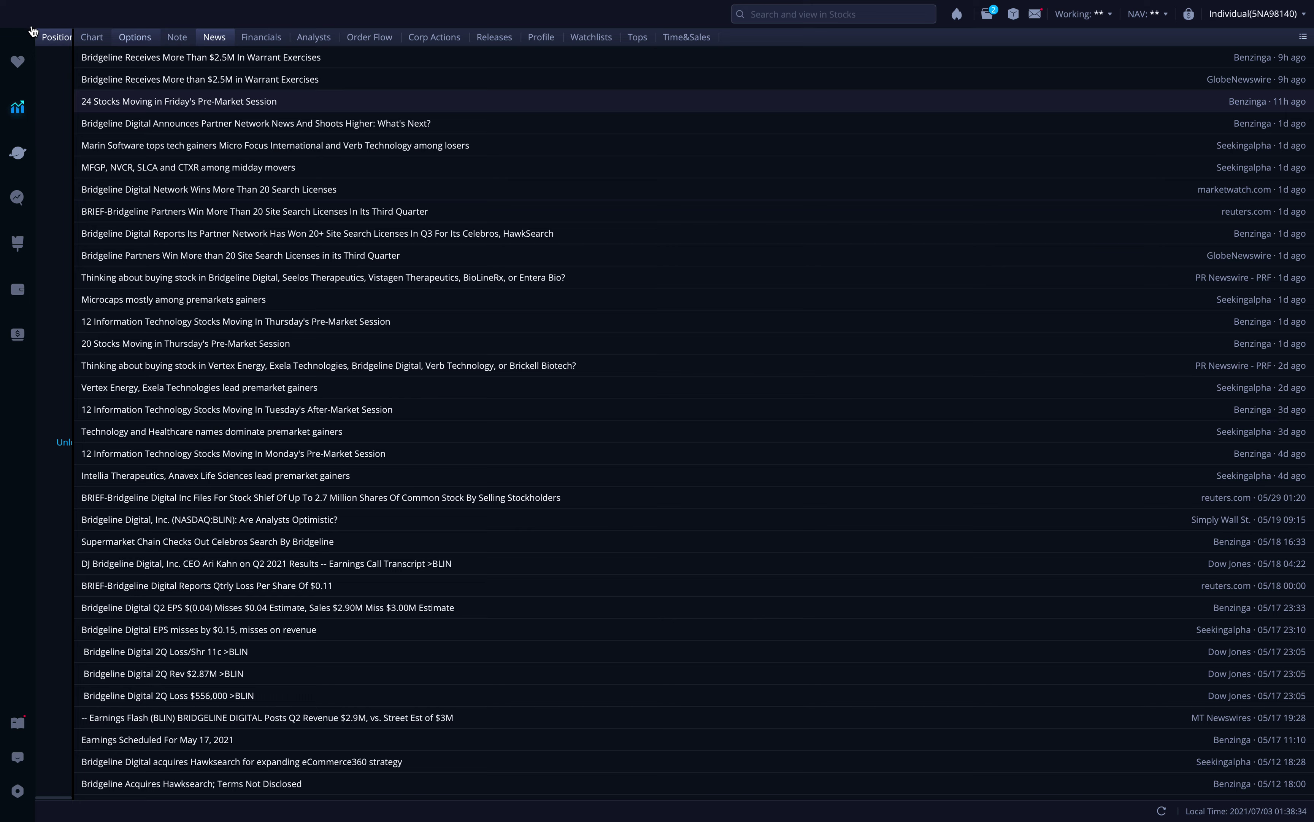
left_click(79, 40)
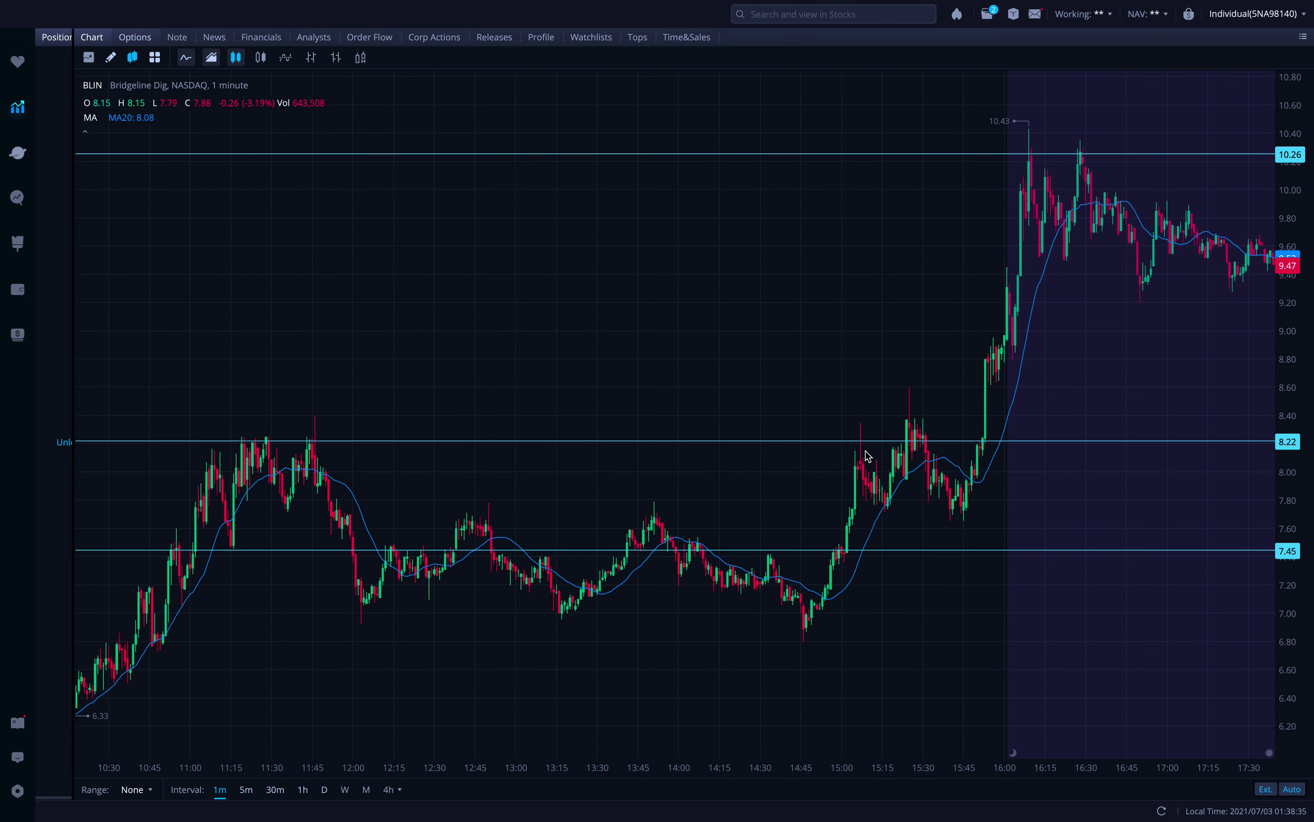
Compare BLIN's daily candlesticks around the July spike with its full-session 1-minute candlesticks.
scroll(771, 493, "down", 5)
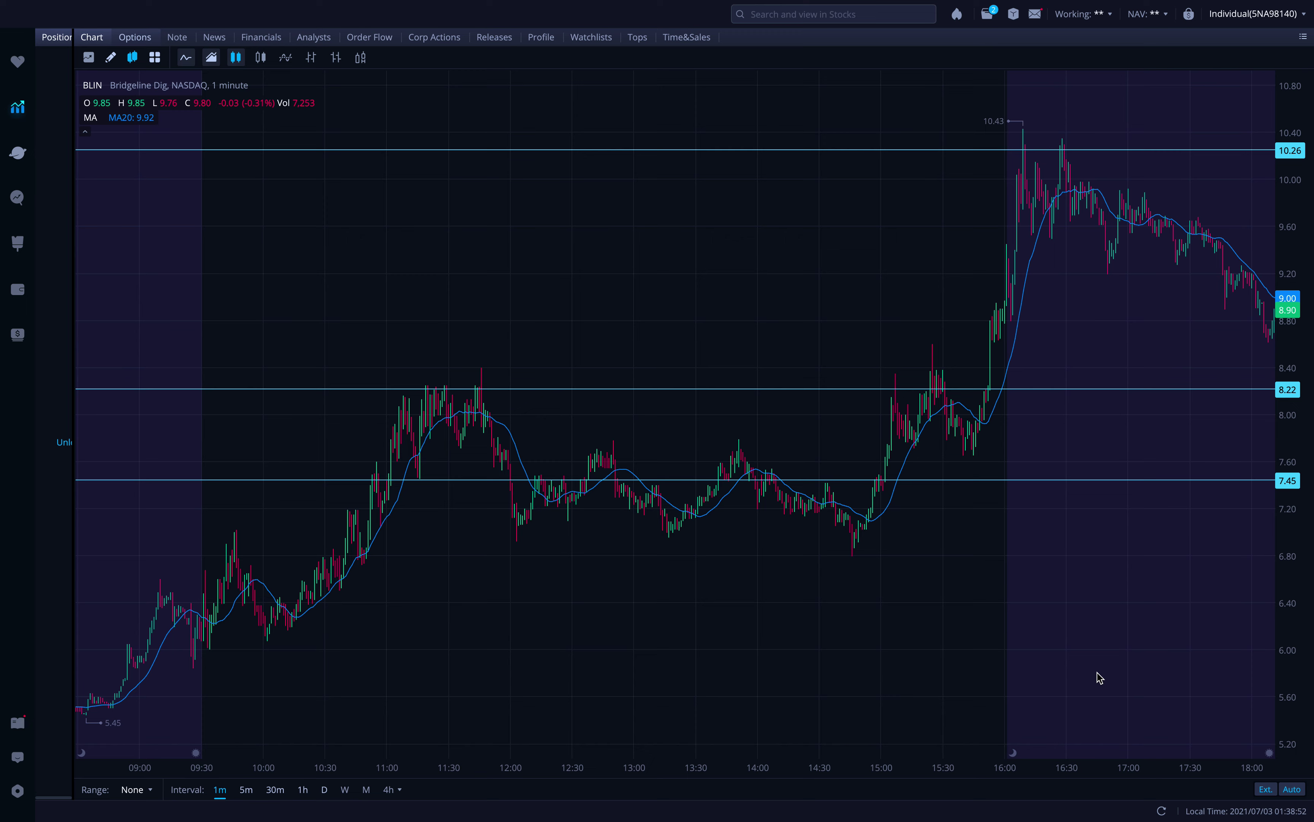
right_click(1100, 677)
left_click(440, 722)
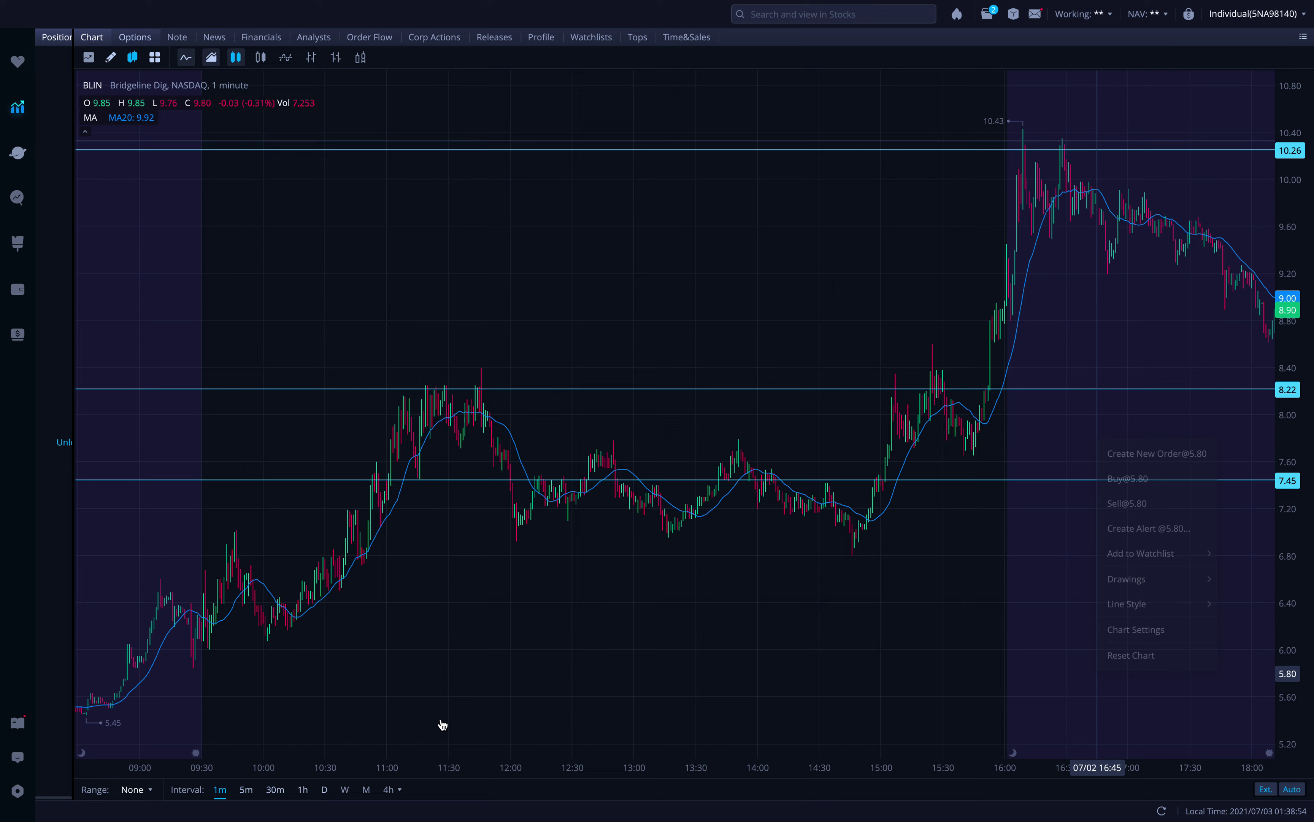
left_click(324, 789)
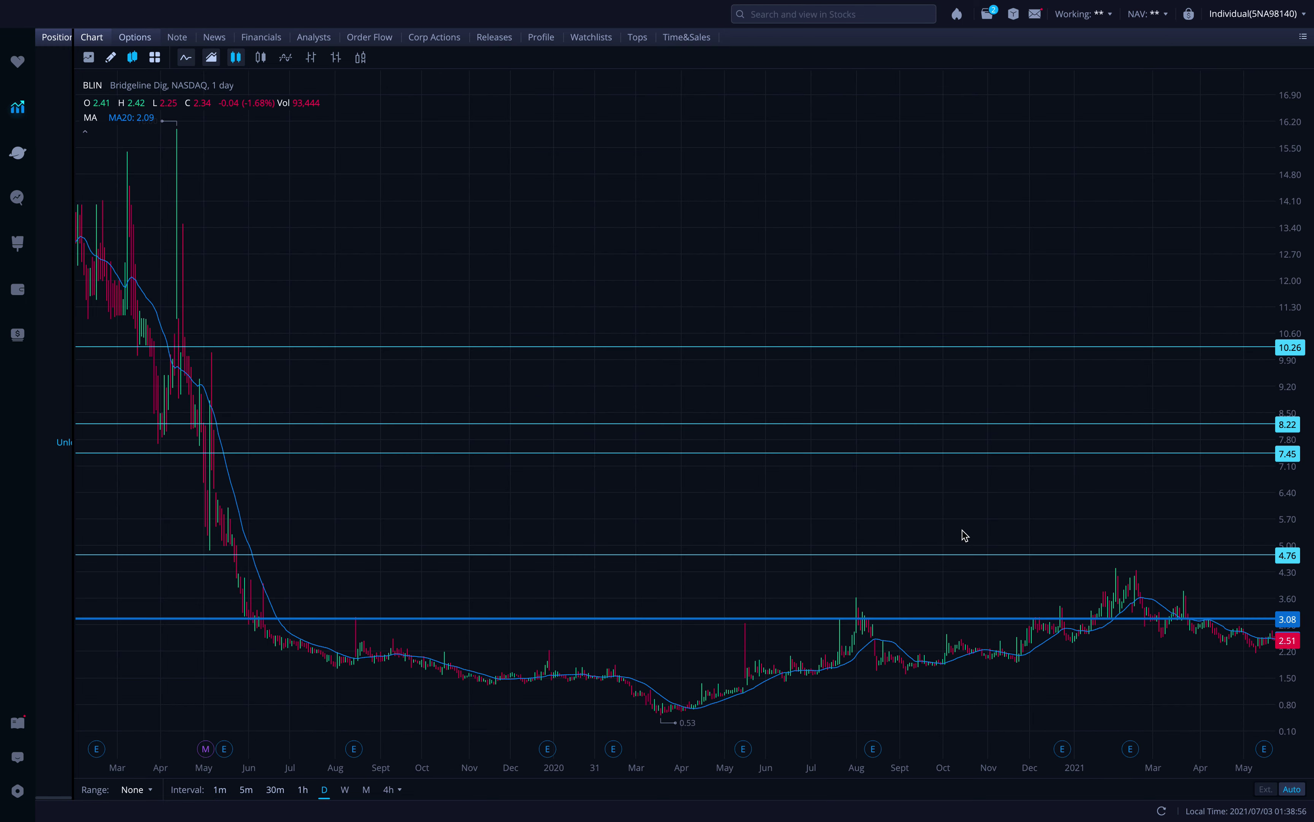
left_click_drag(1068, 639, 672, 610)
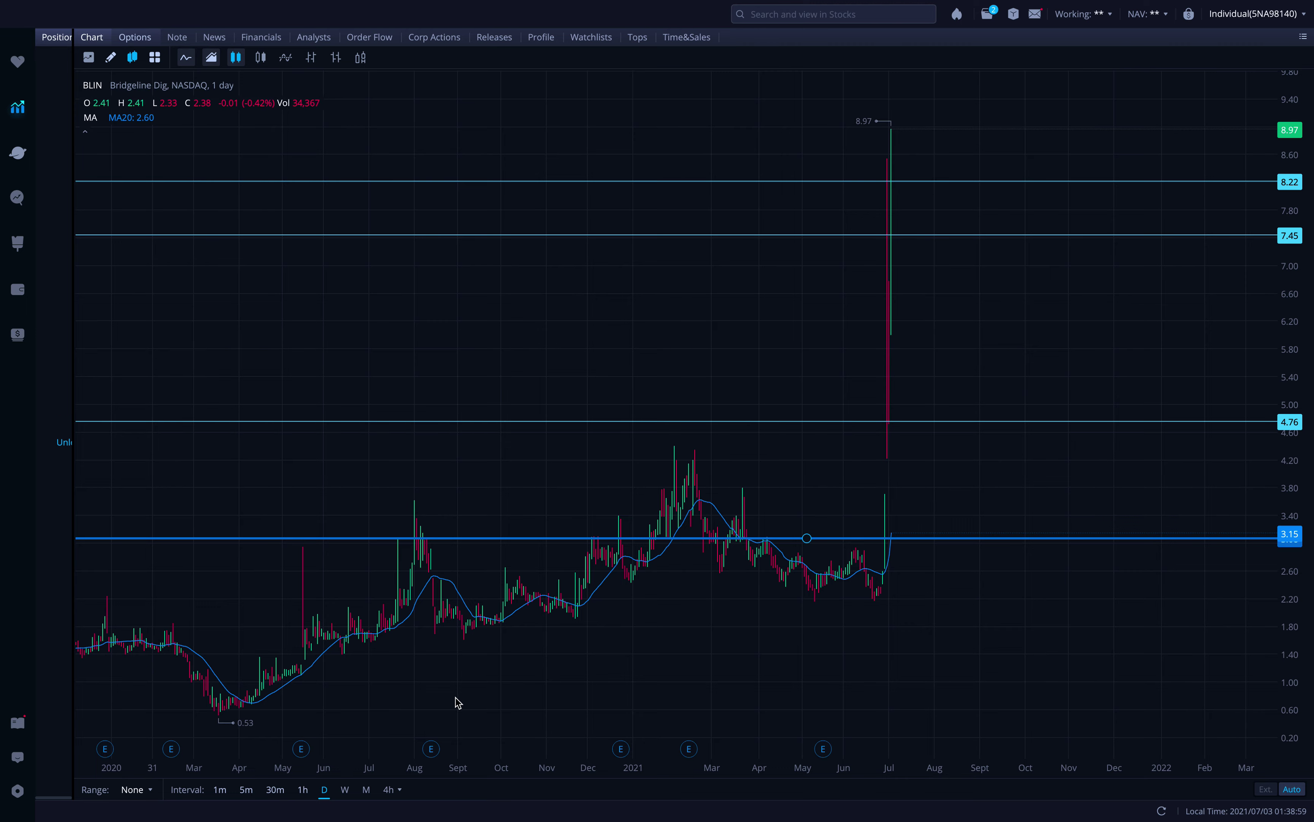
left_click(228, 794)
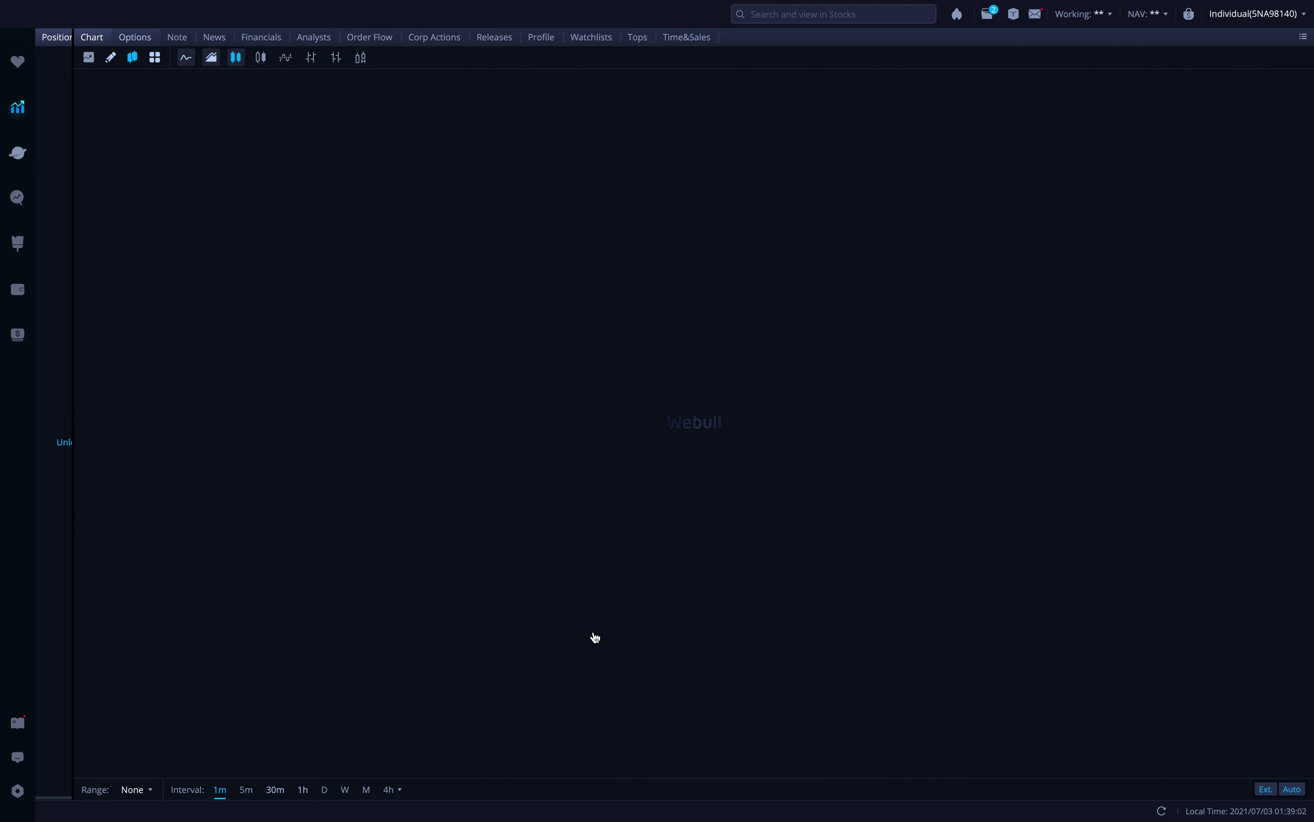
scroll(707, 513, "down", 5)
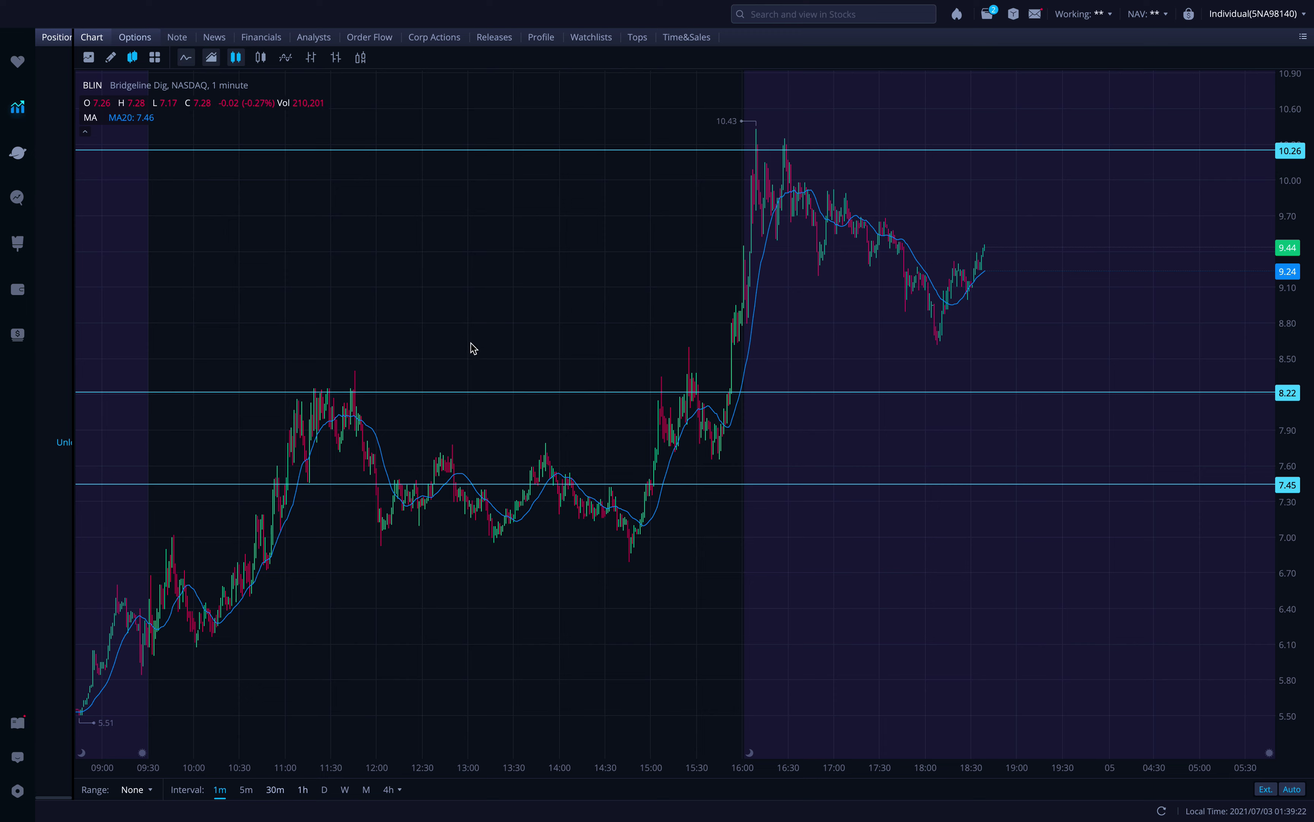
Load the BODY chart at the daily interval, focused on its recent candles, and take the window out of full screen.
type("body")
key("Return")
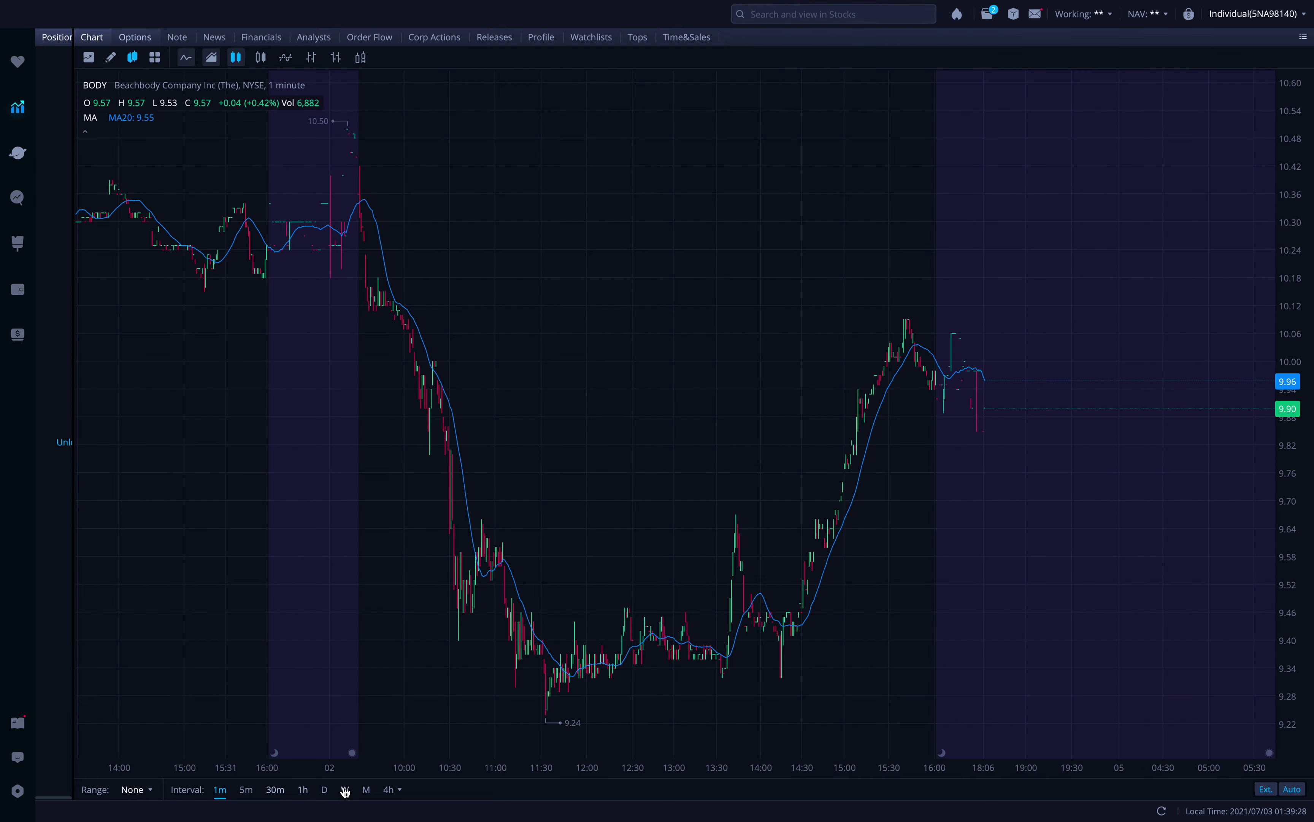
left_click(332, 792)
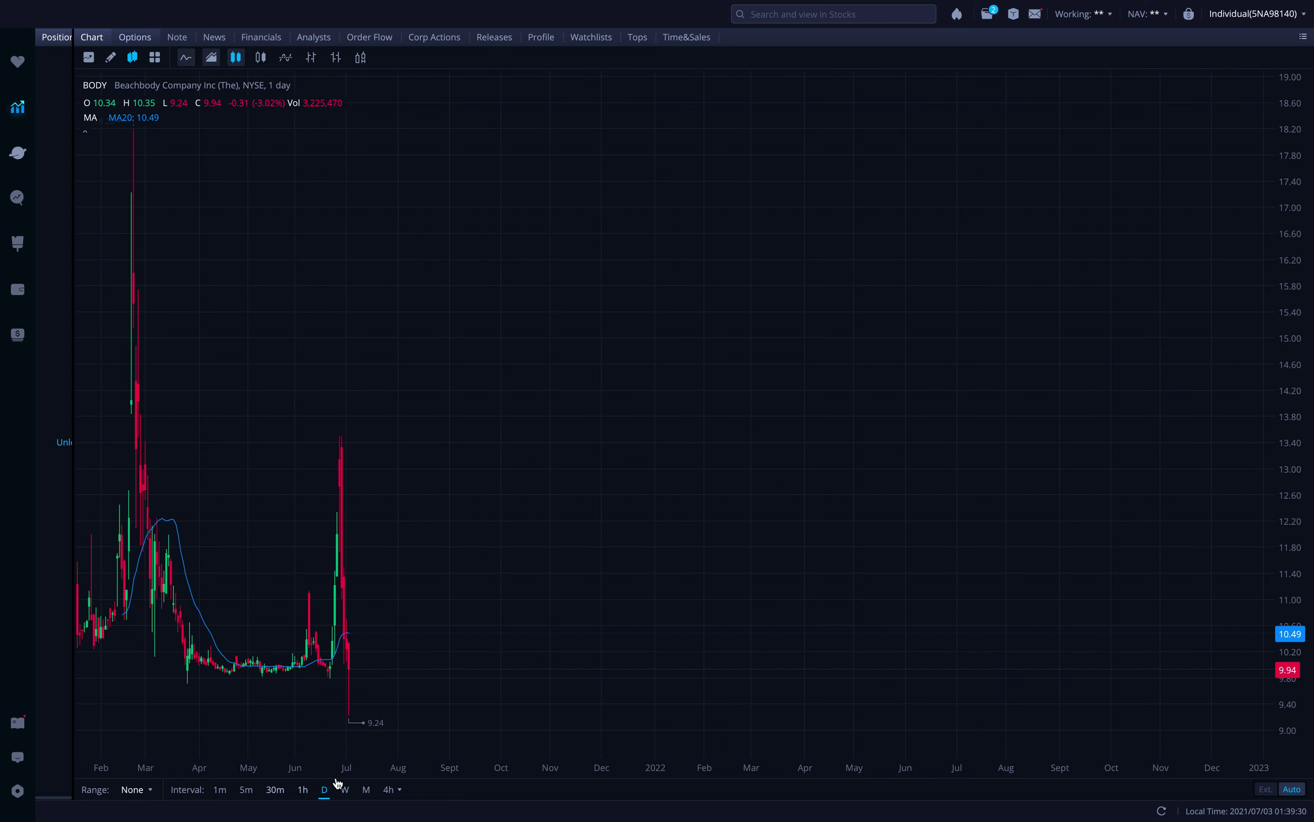
scroll(465, 604, "up", 5)
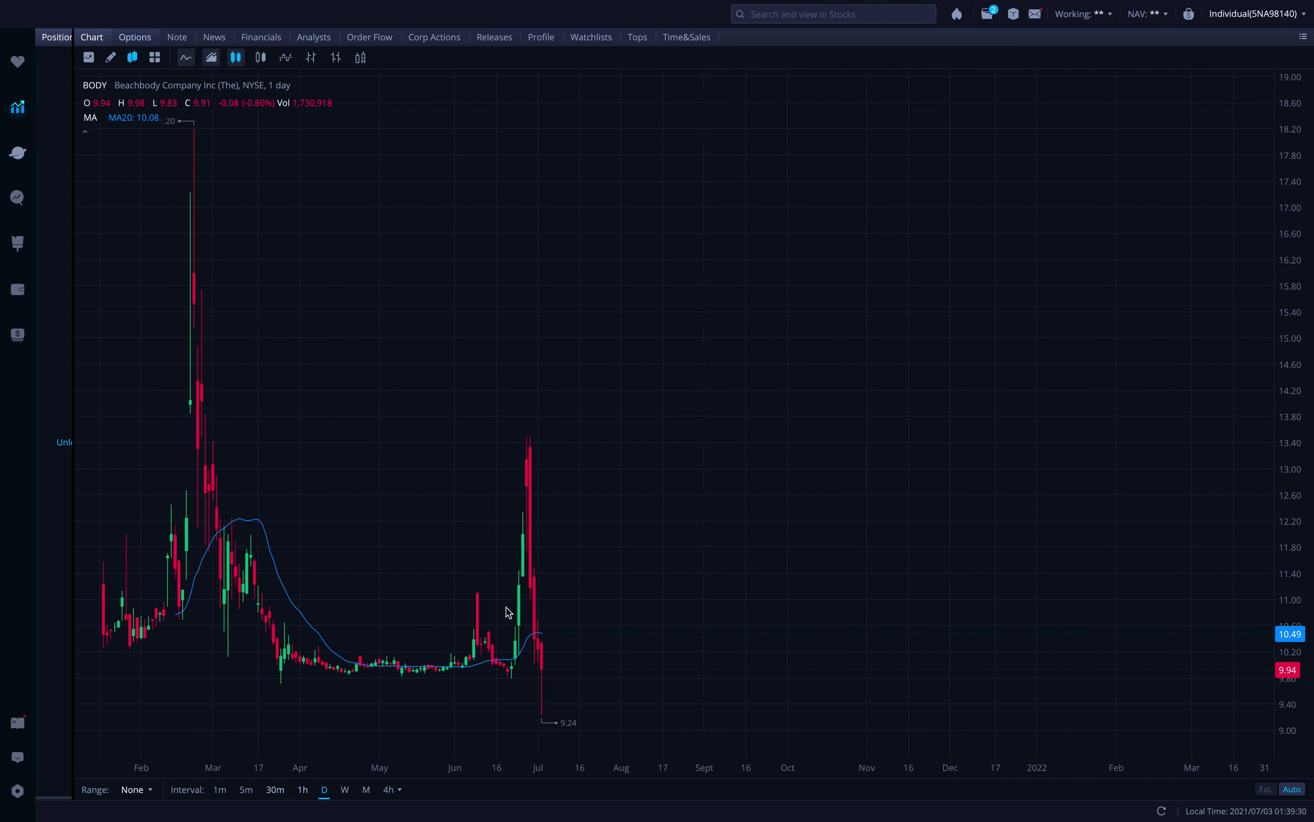
left_click_drag(559, 627, 806, 628)
scroll(671, 626, "up", 3)
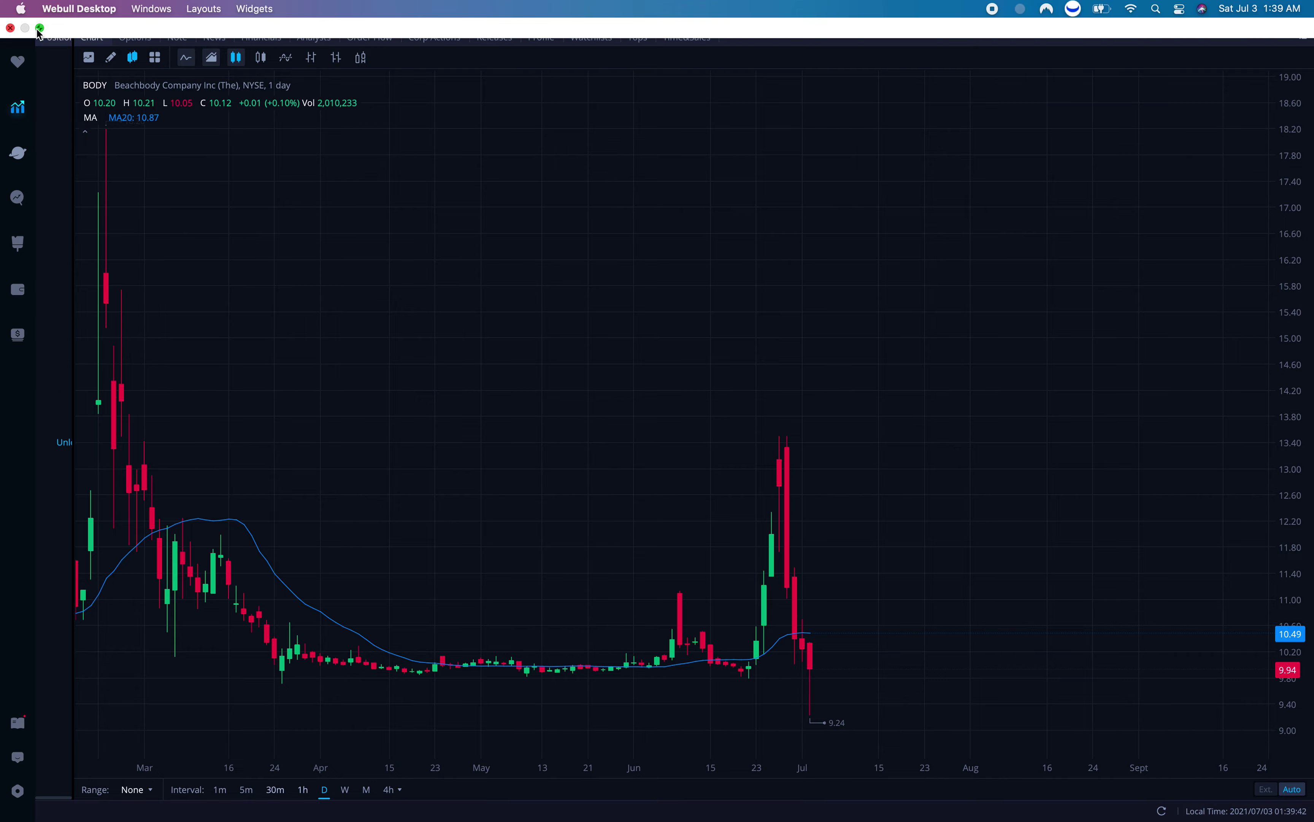
left_click(43, 32)
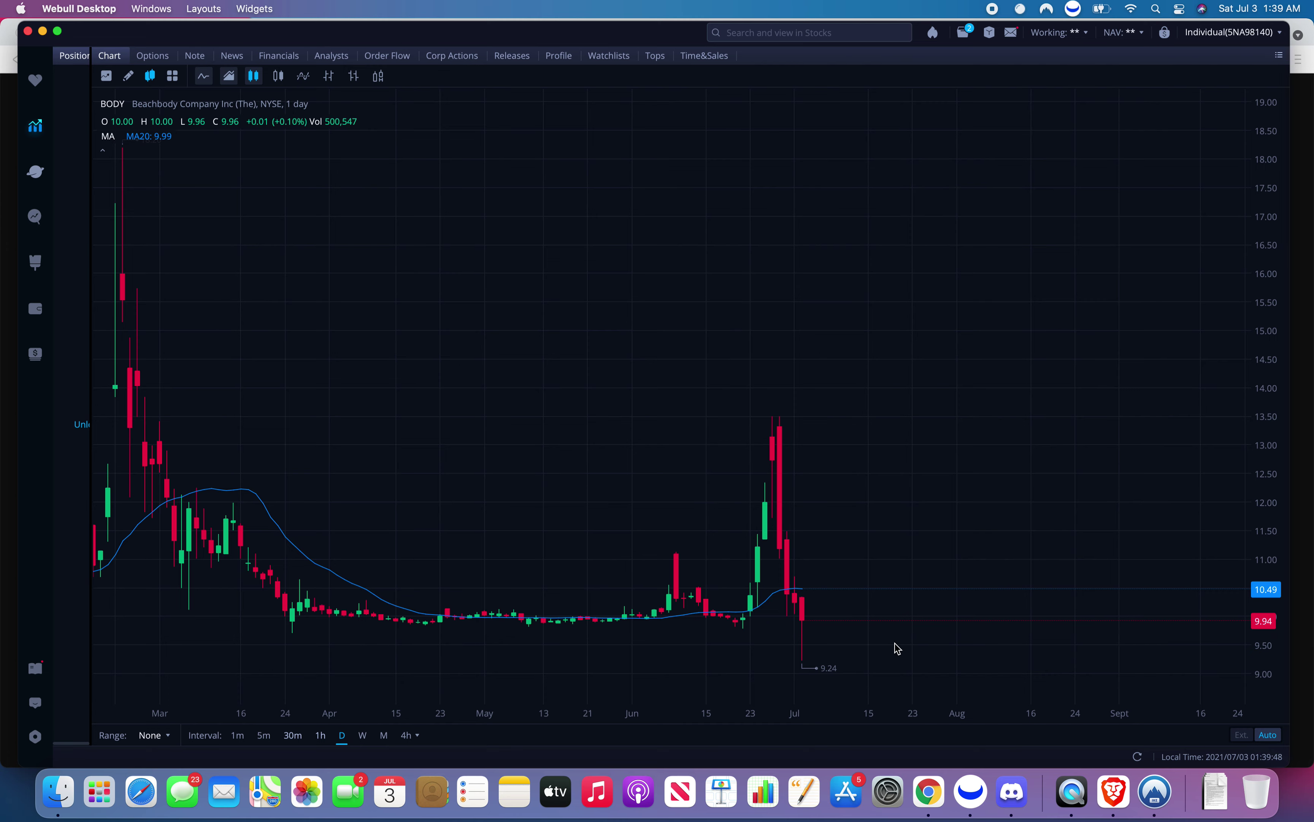
Check the BODY daily chart's earlier candles, then switch to Brave and view the EZGO daily chart on Finviz.
left_click_drag(386, 626, 498, 626)
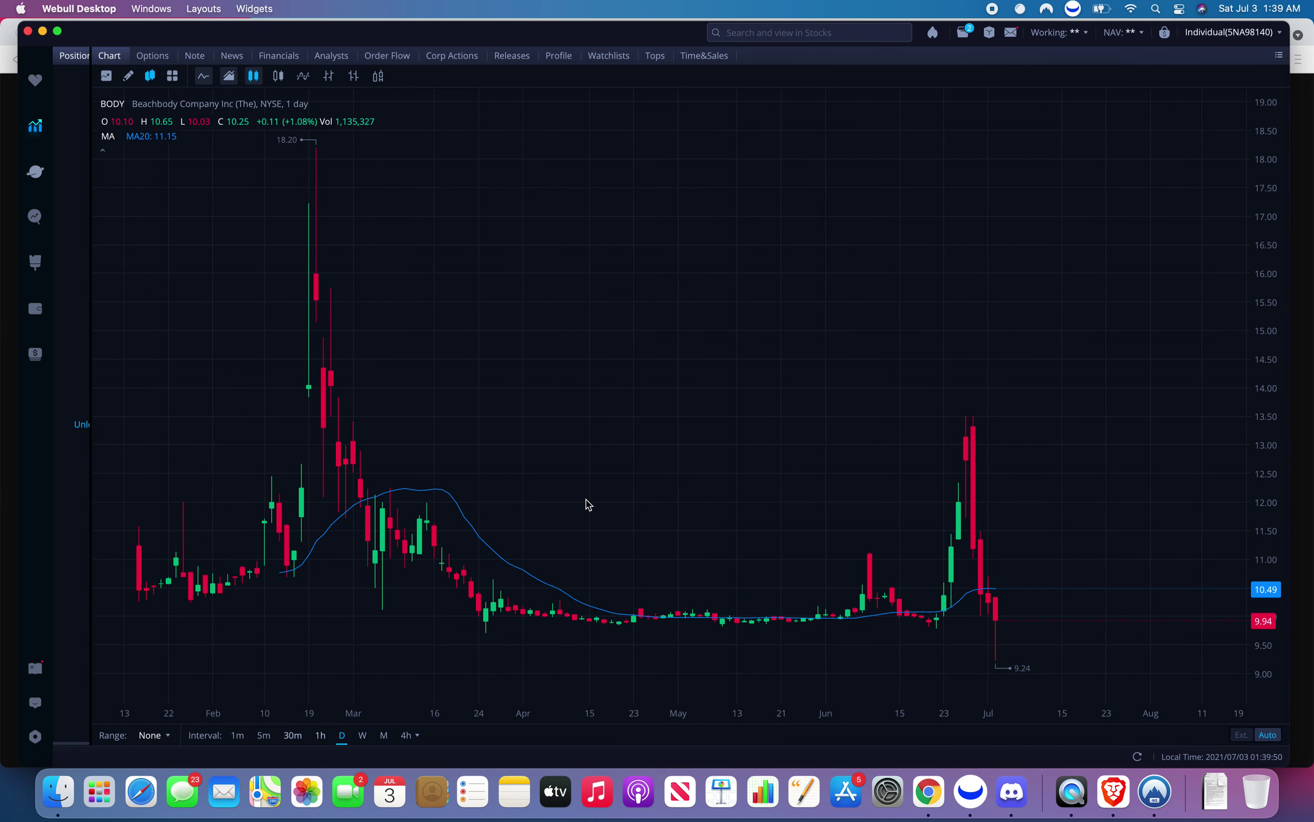
left_click(1312, 282)
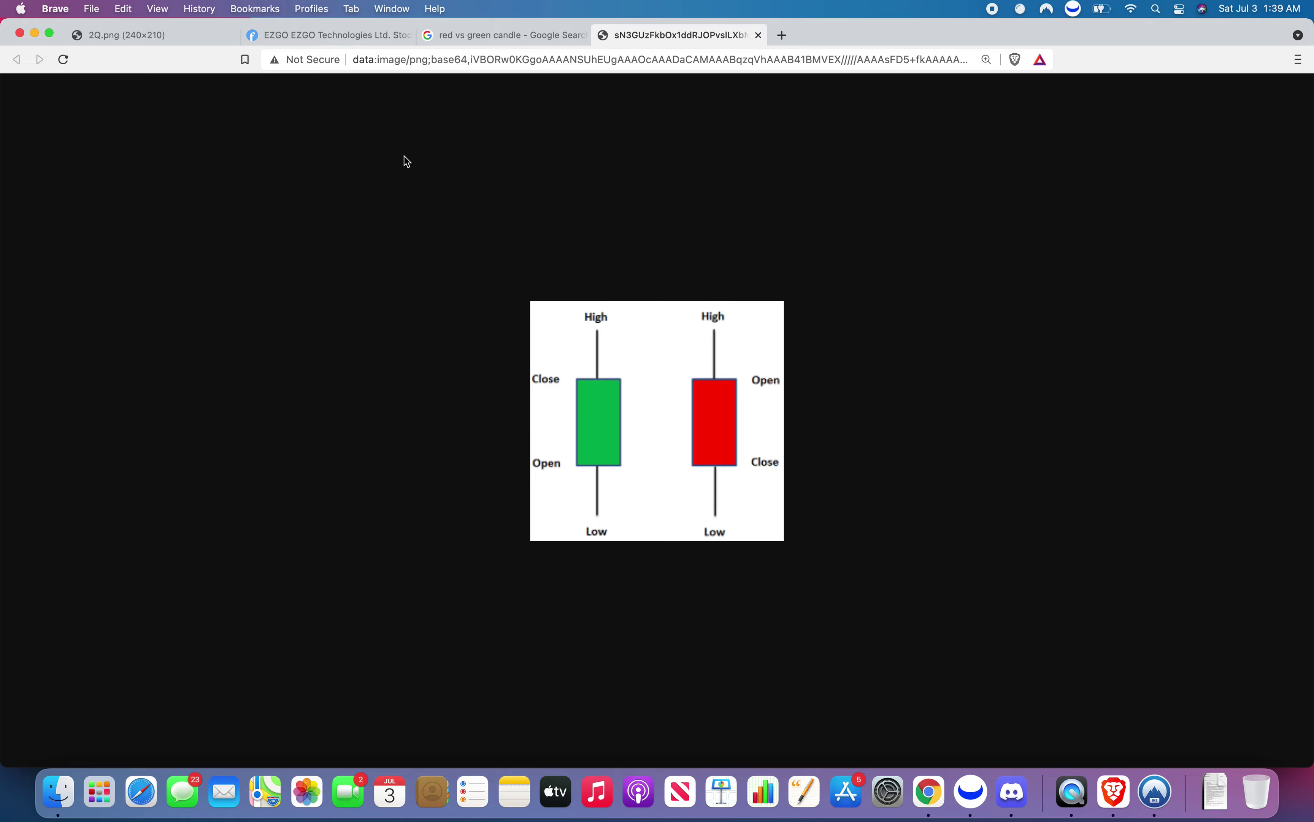
left_click(335, 37)
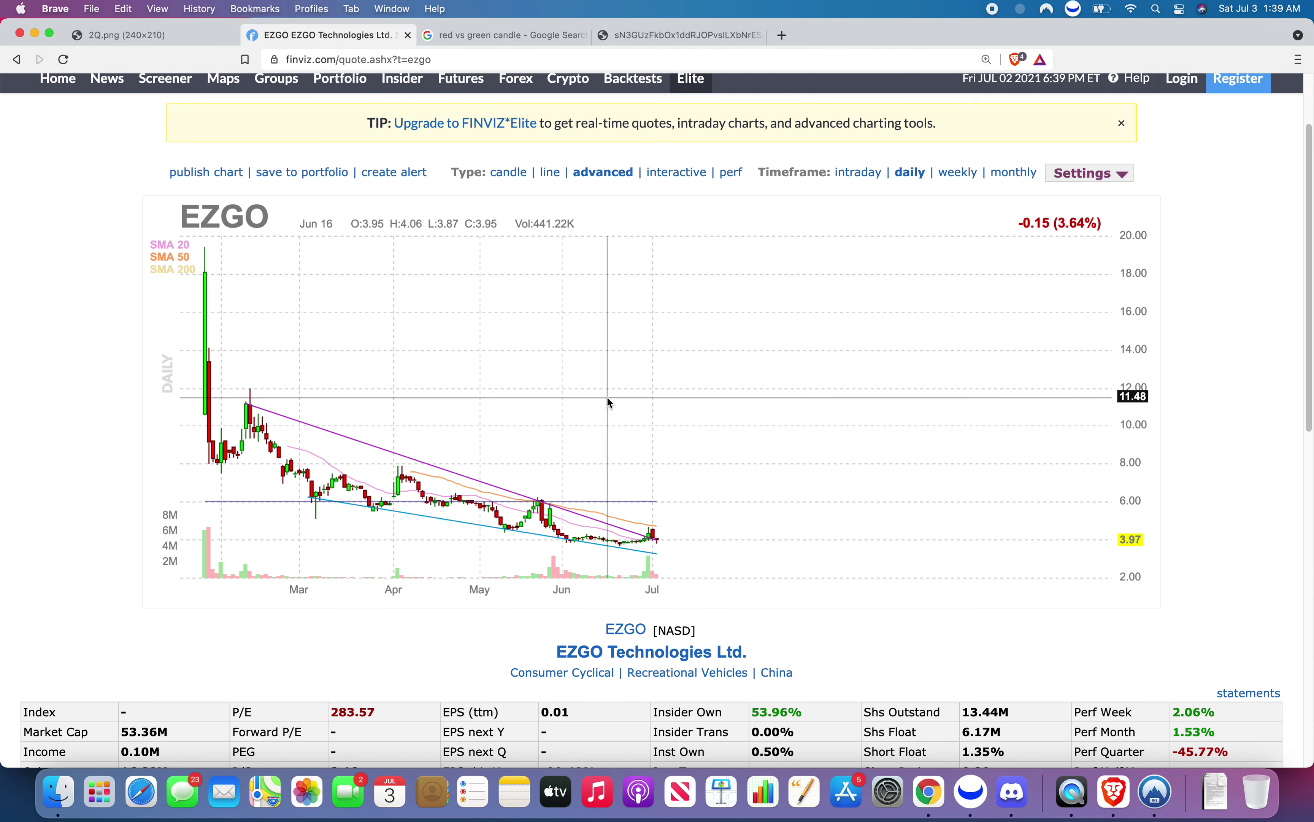
scroll(587, 397, "up", 2)
scroll(568, 391, "down", 3)
scroll(549, 400, "up", 5)
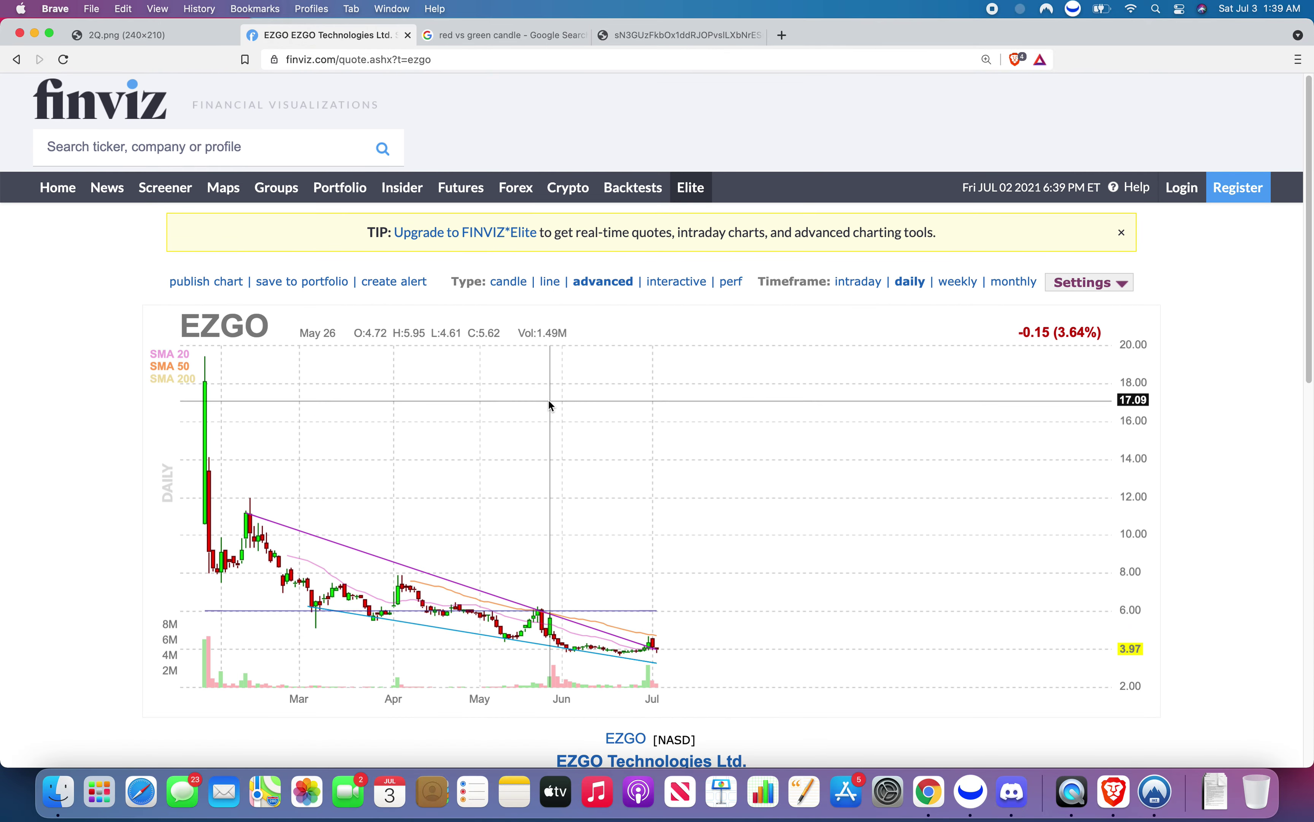
scroll(548, 402, "down", 5)
scroll(546, 402, "up", 4)
scroll(553, 397, "down", 2)
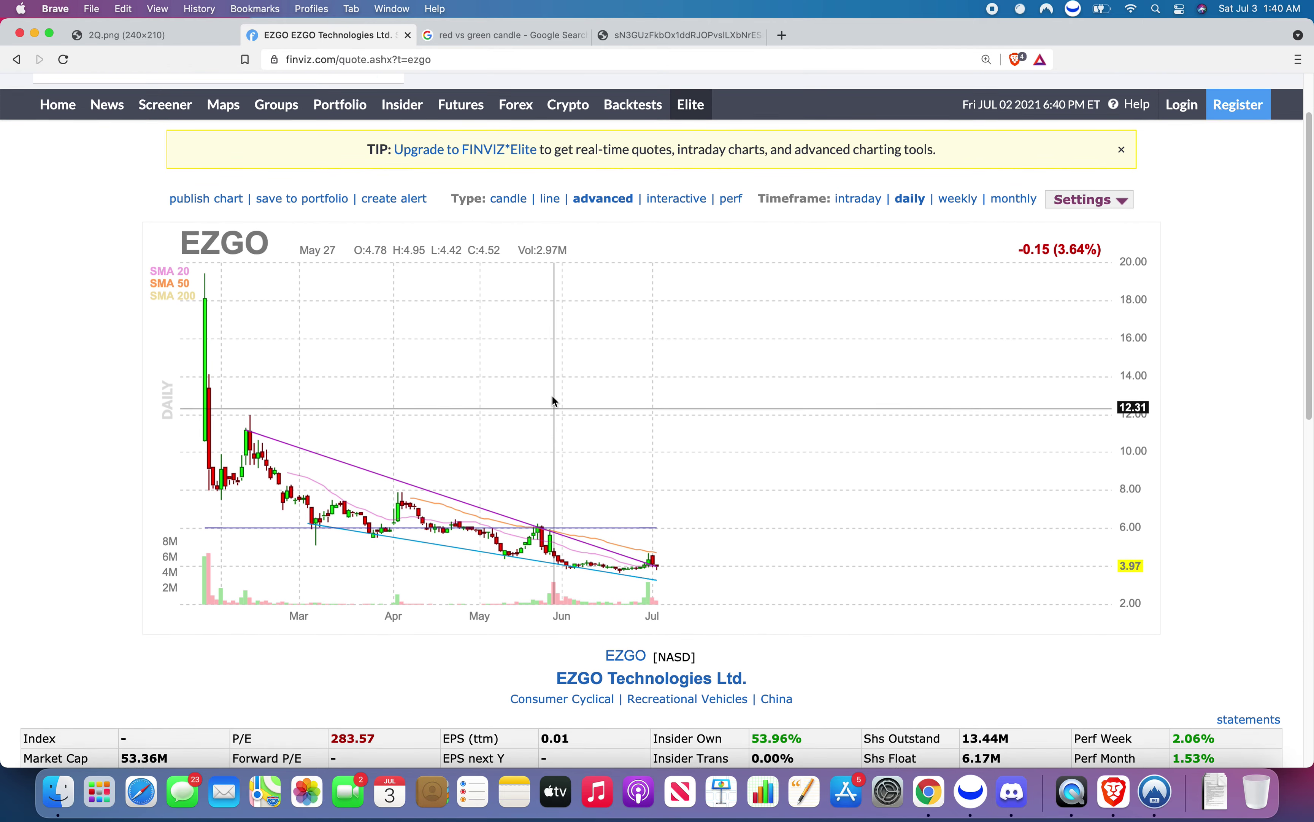
scroll(553, 400, "up", 2)
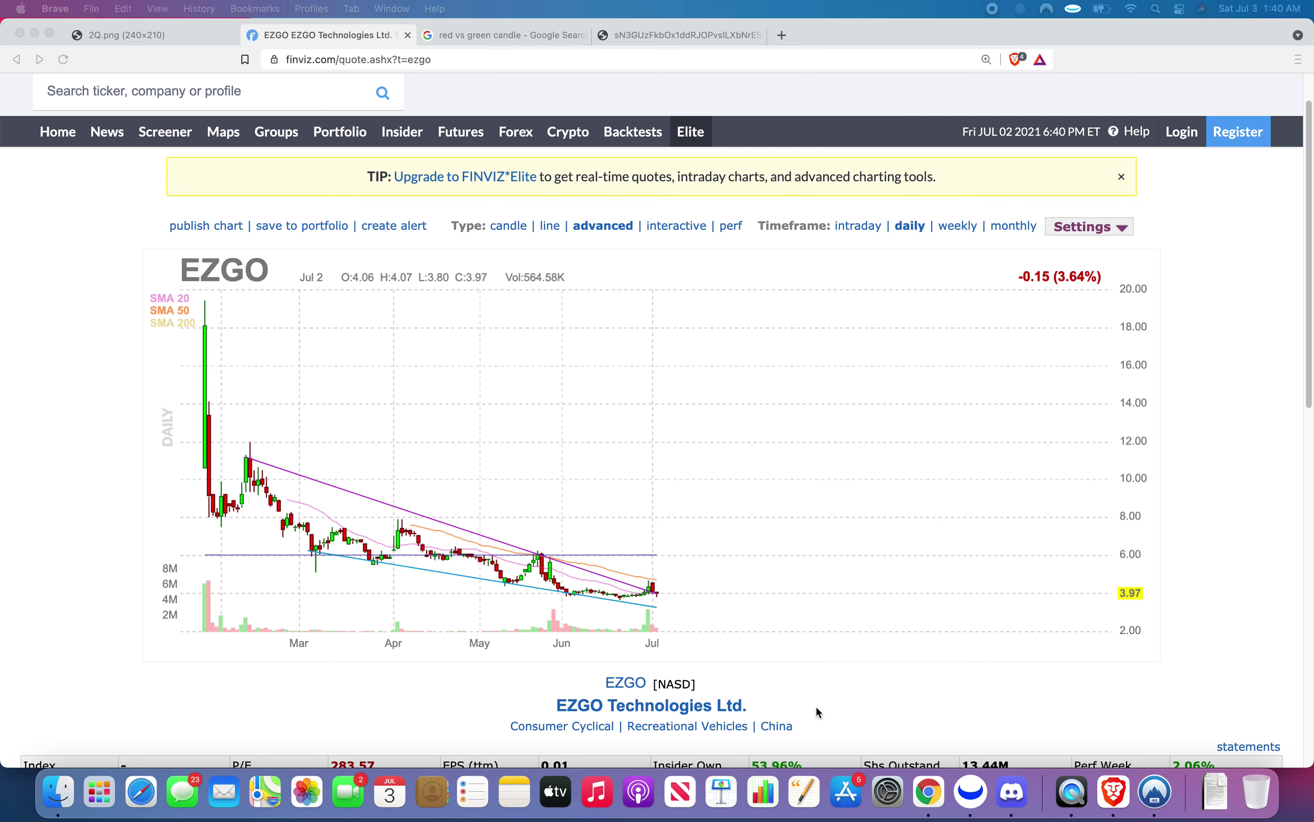
Switch back to Webull Desktop and load the BLIN chart at the 1-minute interval.
left_click(971, 791)
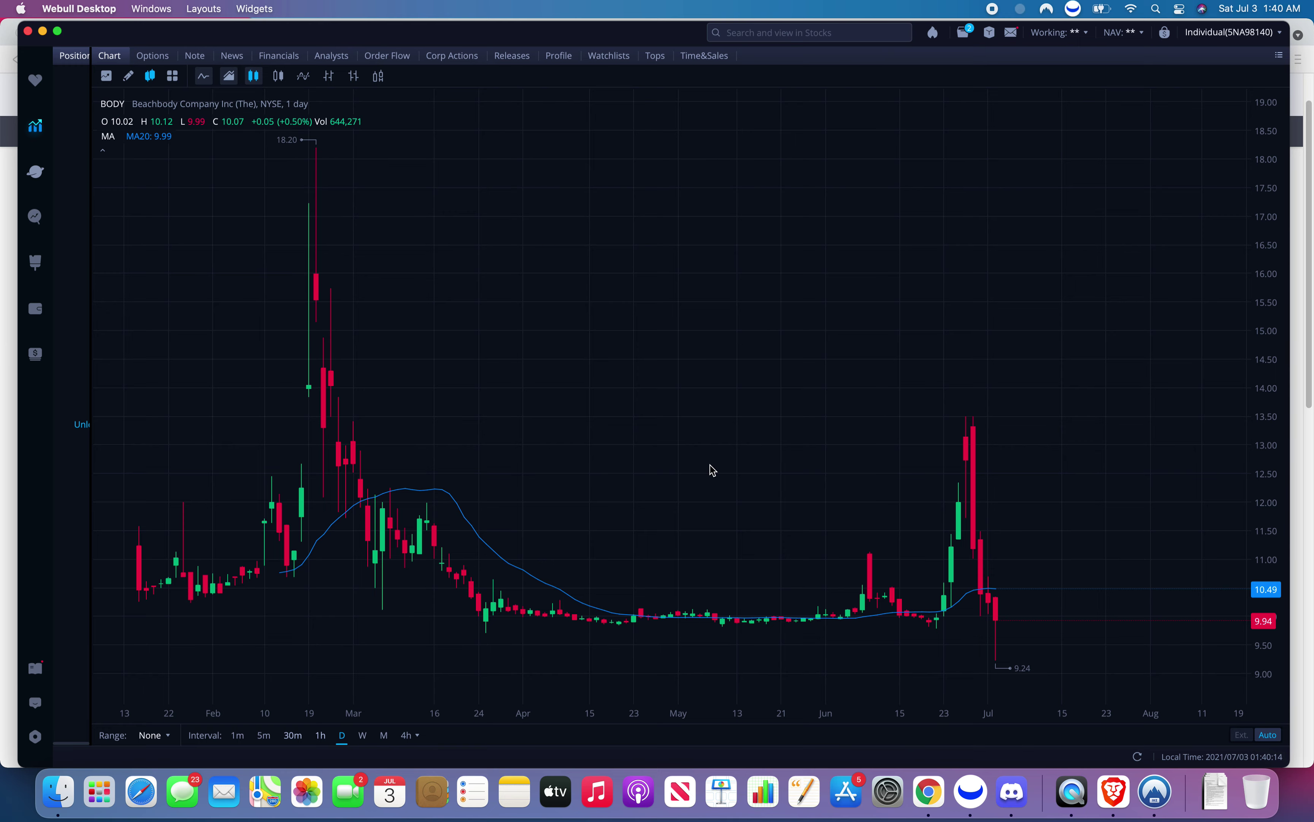
type("b")
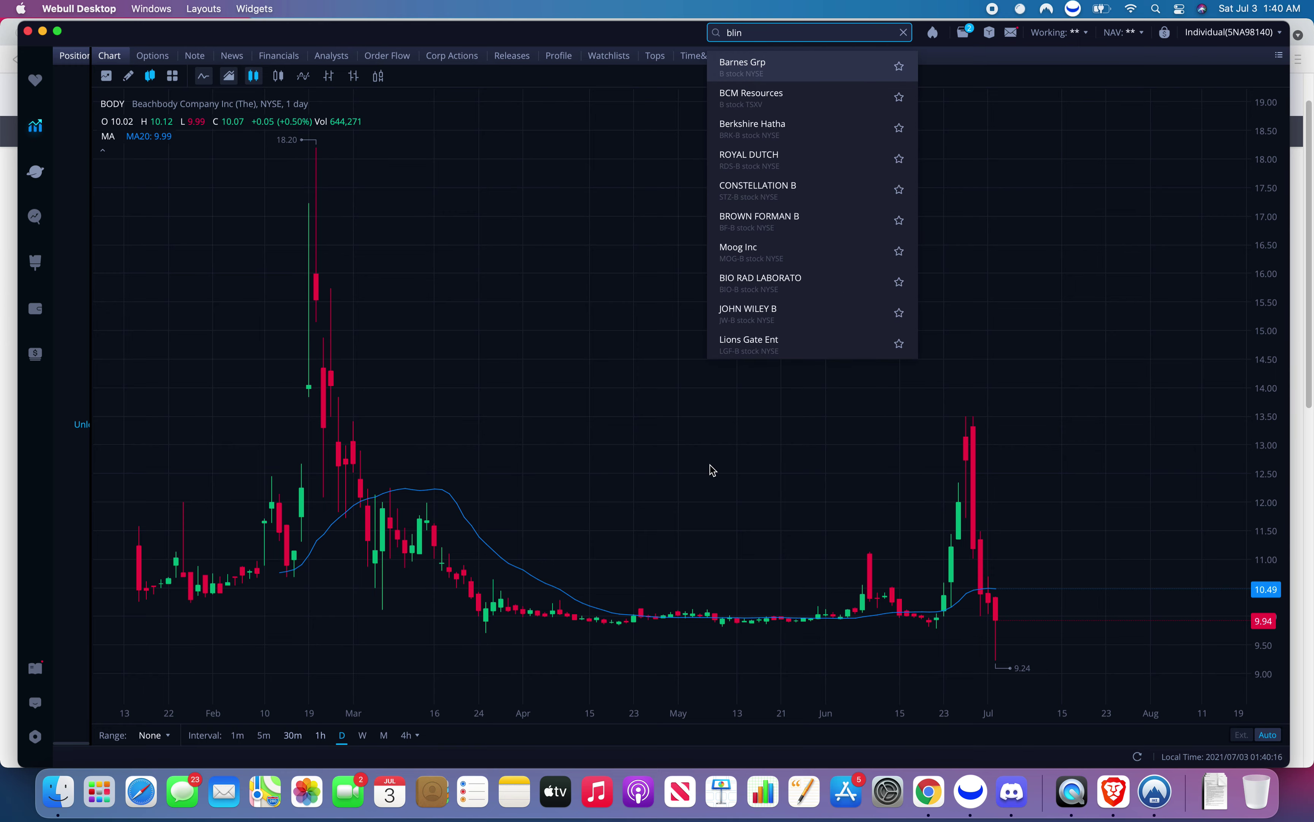
type("lin")
key("Return")
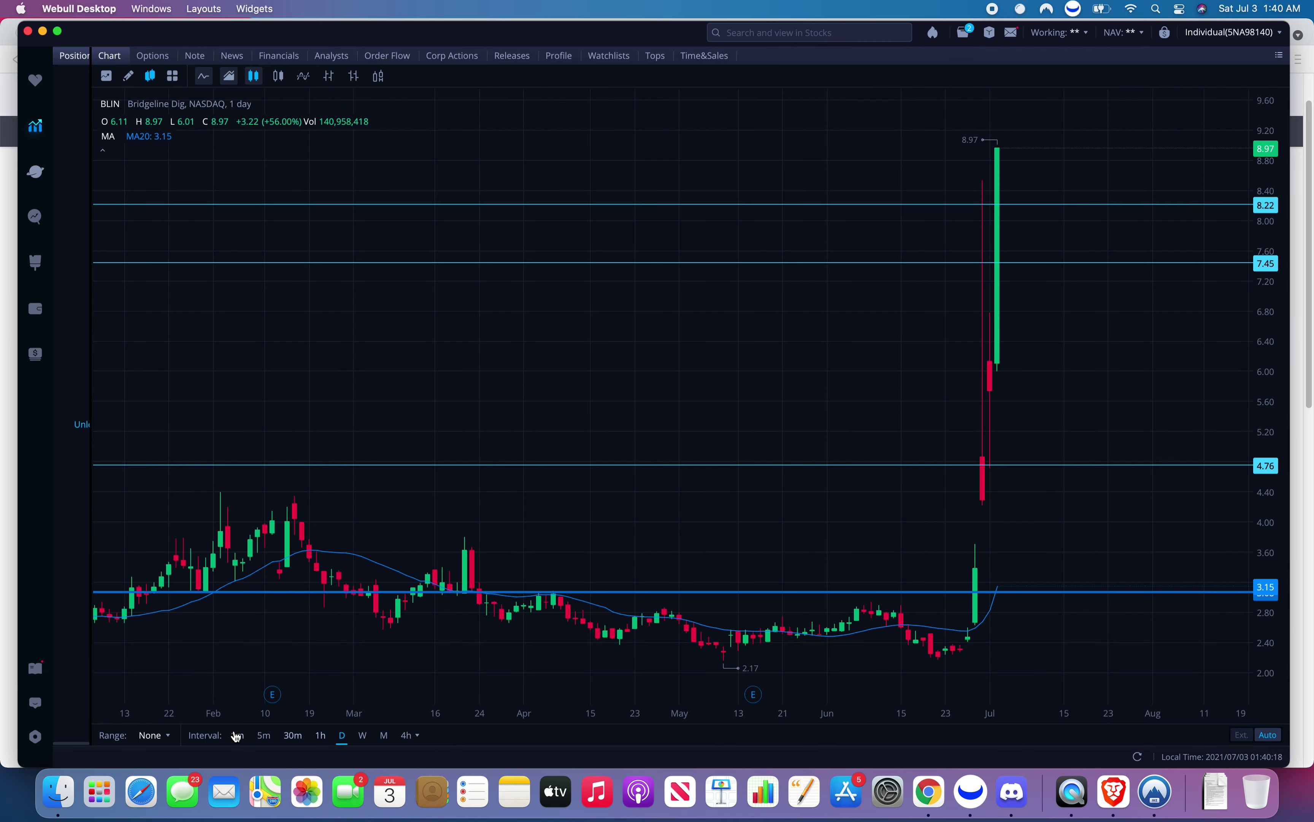
left_click(238, 734)
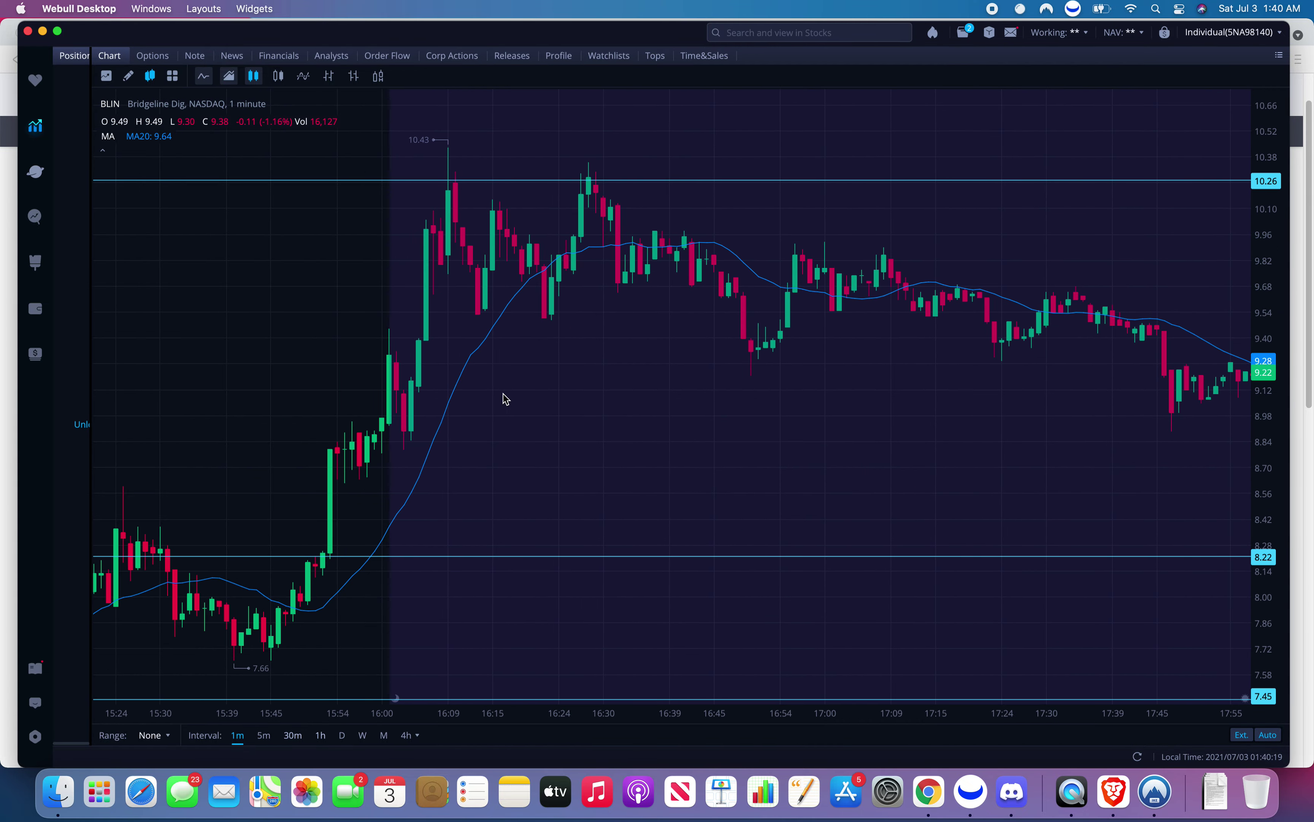
Examine BLIN's regular-session candles around the horizontal lines at 7.45 and 8.22.
scroll(505, 399, "left", 15)
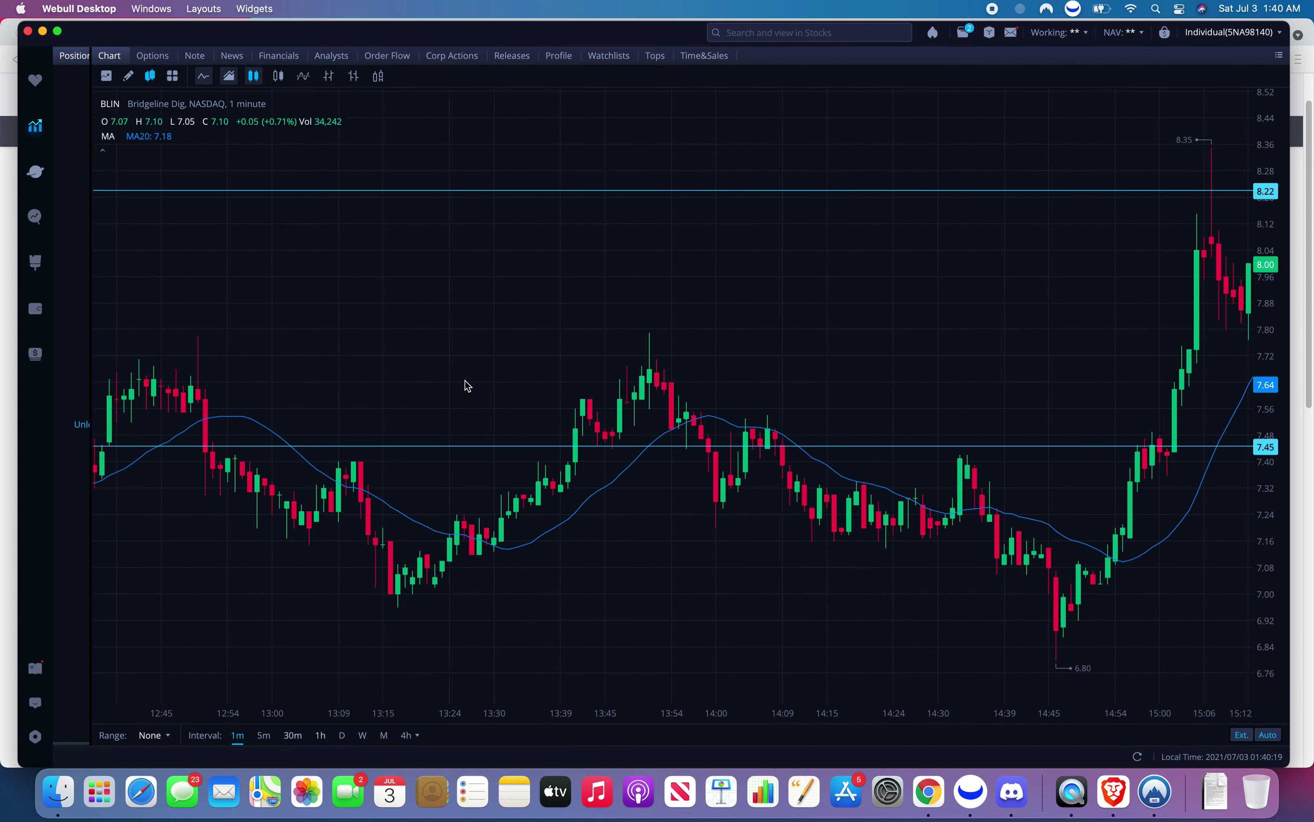
scroll(467, 385, "left", 20)
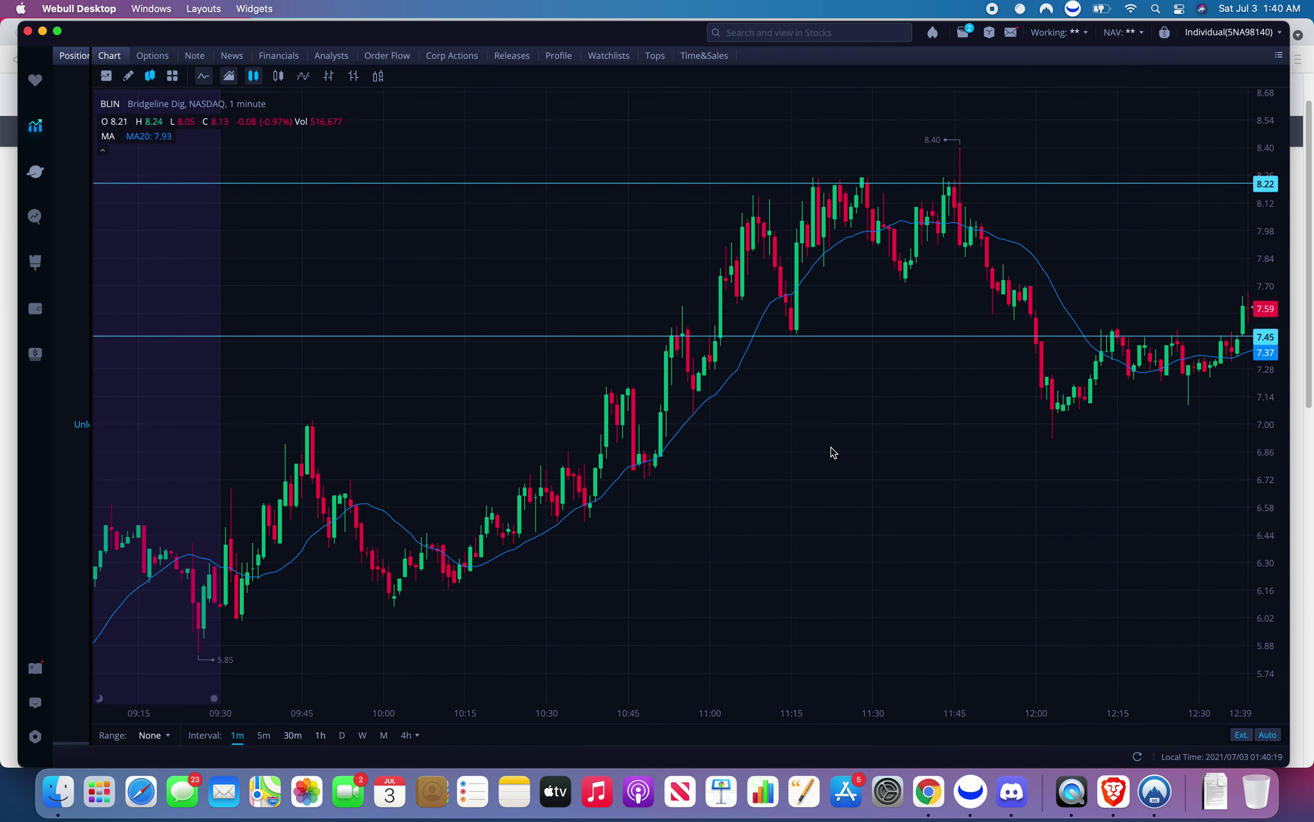
scroll(834, 453, "down", 2)
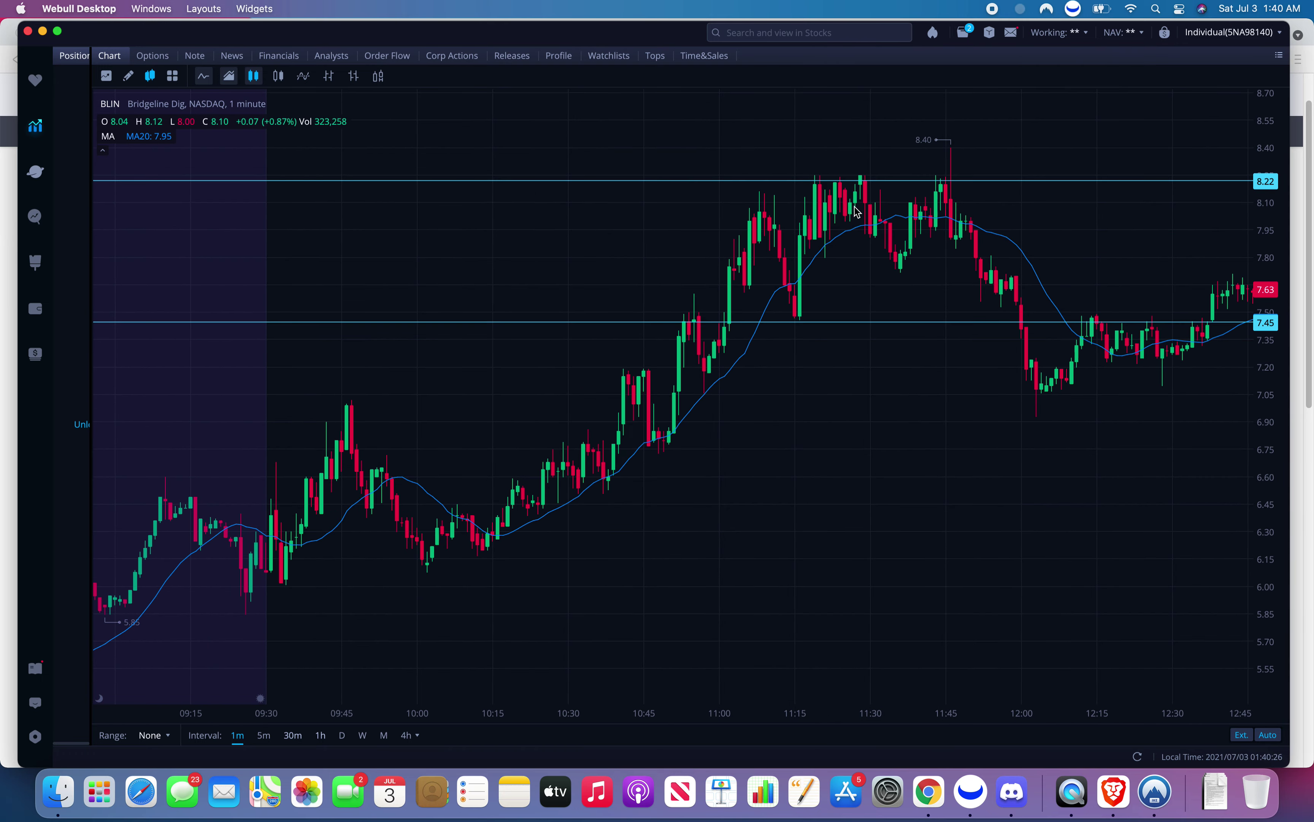
scroll(555, 261, "right", 10)
scroll(554, 261, "right", 10)
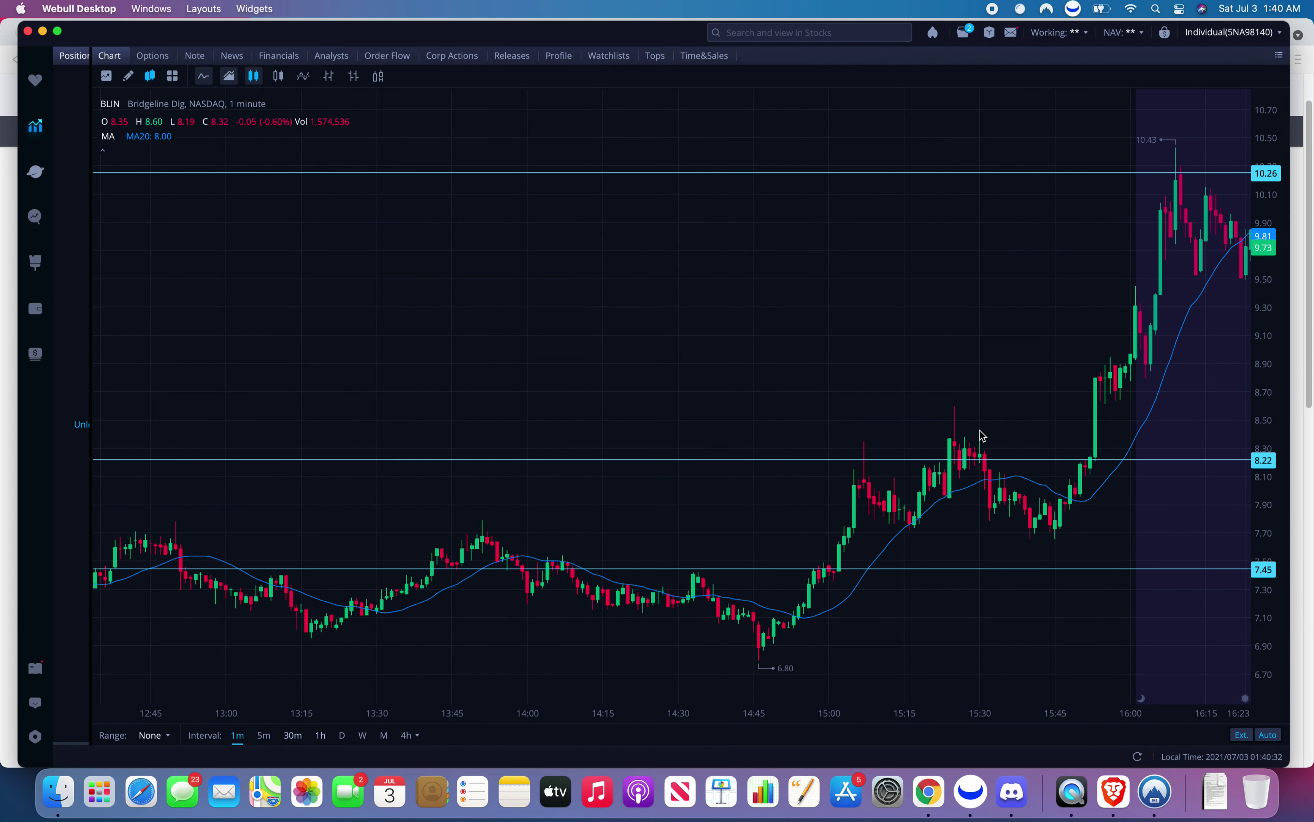
scroll(961, 453, "left", 1)
scroll(963, 451, "up", 5)
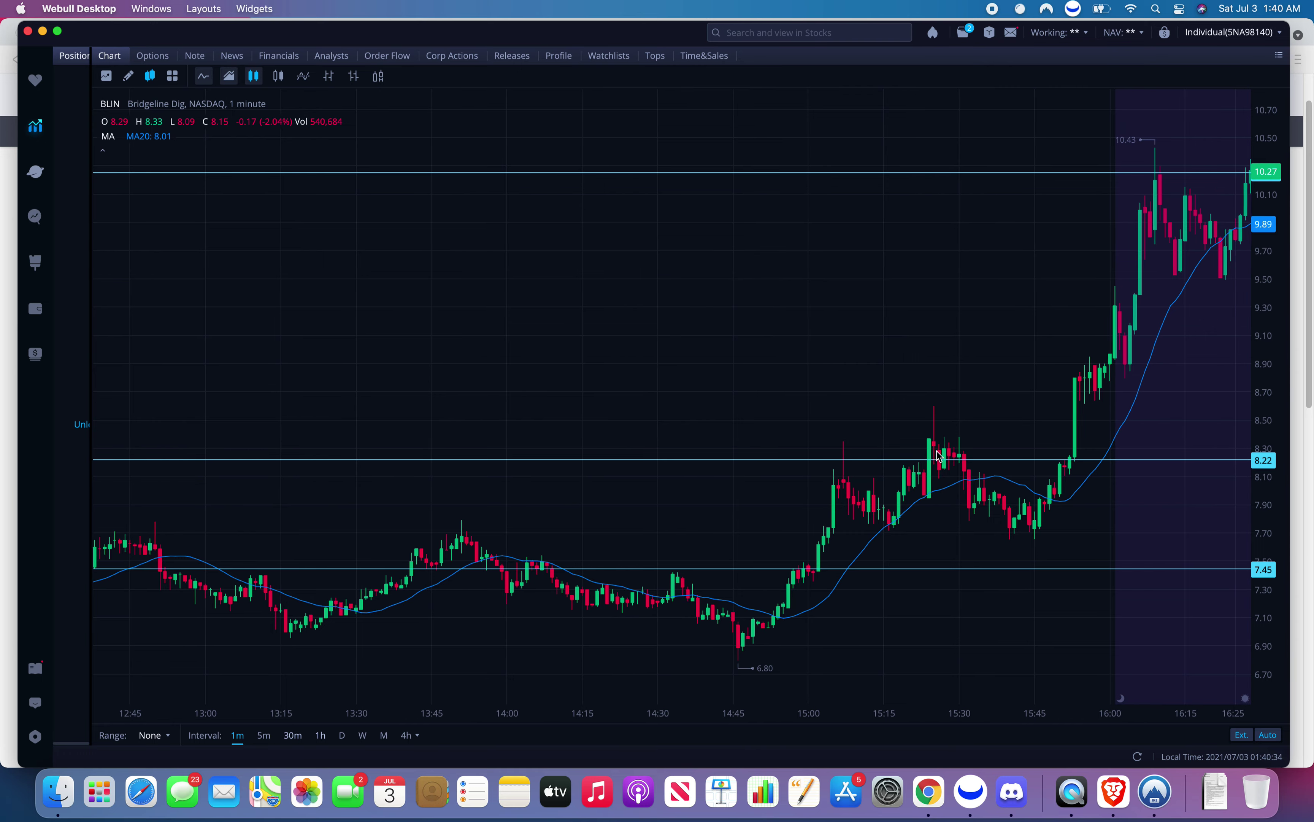
scroll(936, 489, "up", 1)
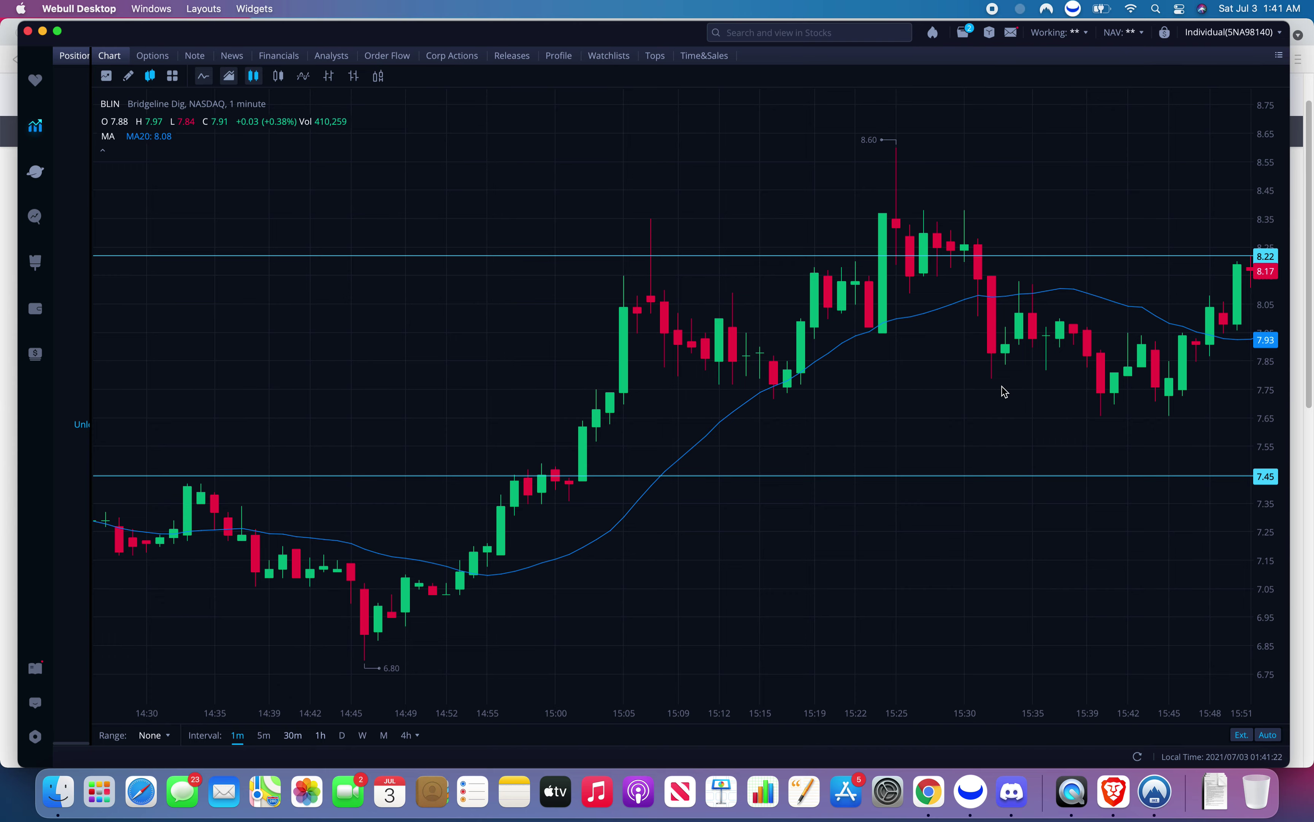
Examine BLIN's candles from the late-session pullback near 8.22 through the after-hours trading near 10.26.
scroll(1003, 391, "down", 3)
scroll(1004, 417, "down", 5)
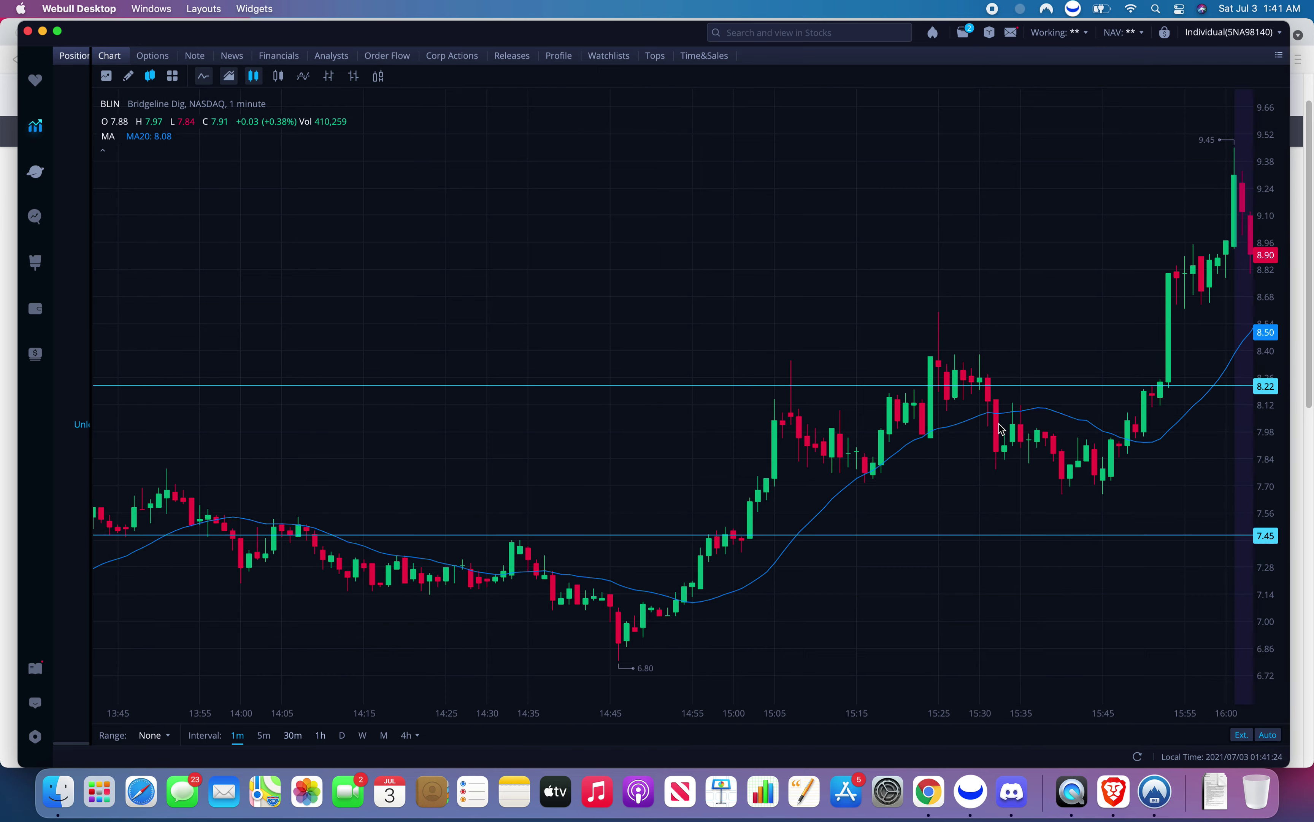
scroll(988, 456, "down", 2)
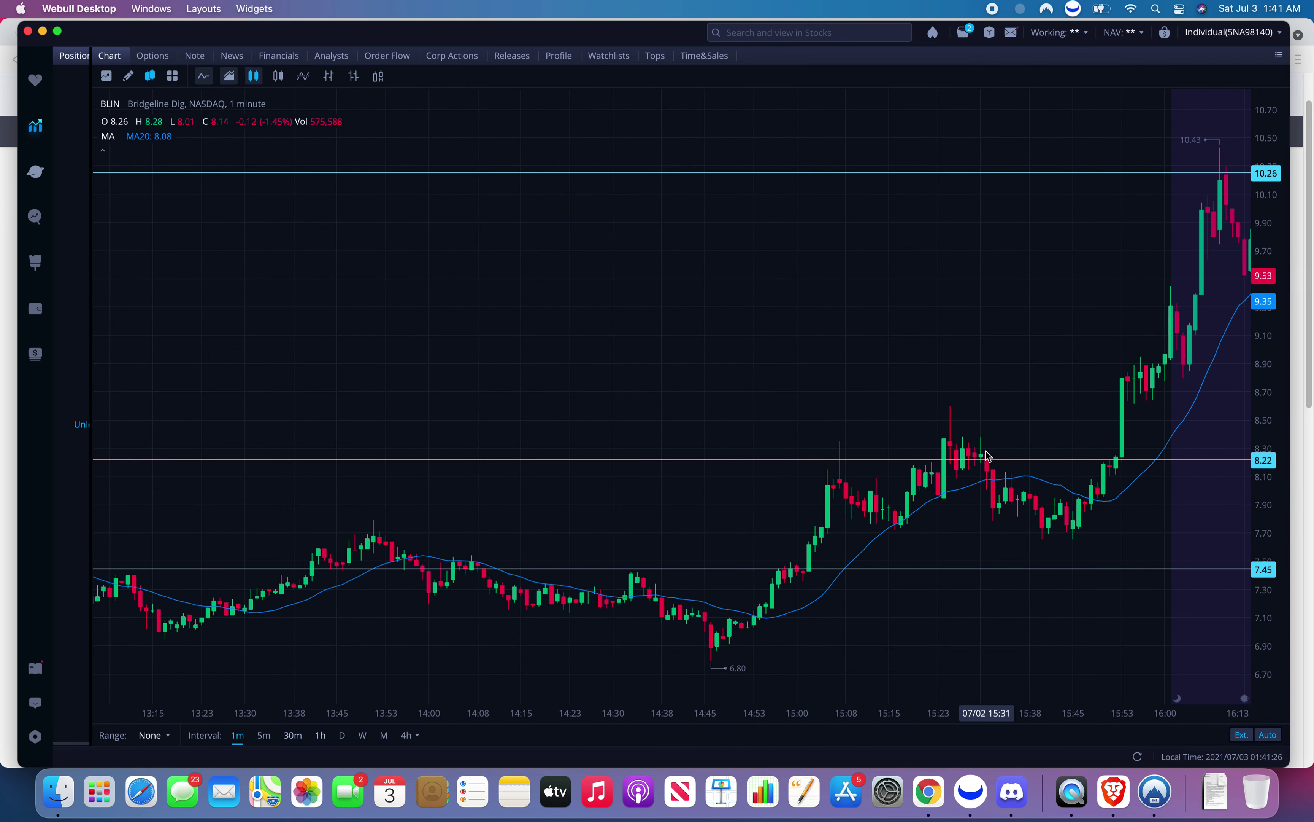
scroll(1005, 500, "right", 3)
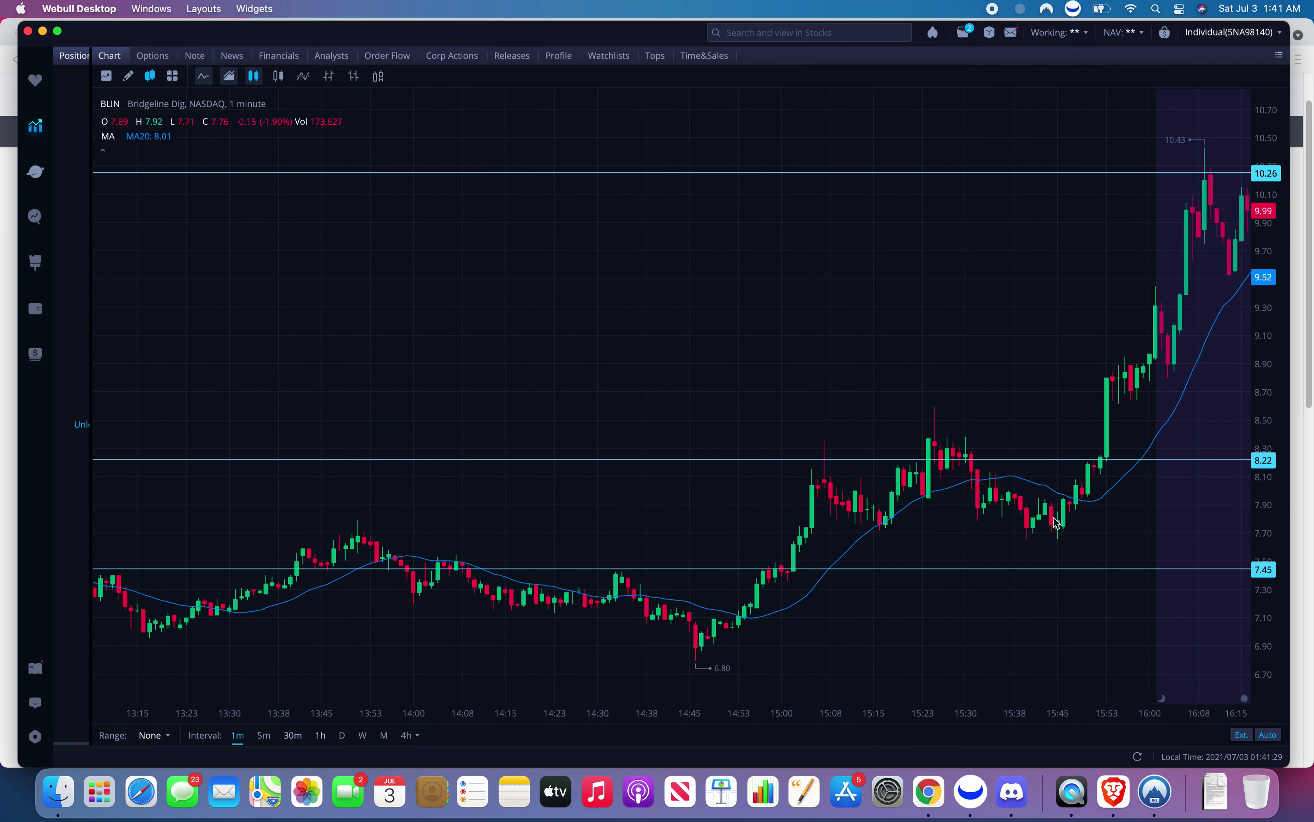
scroll(1010, 535, "right", 5)
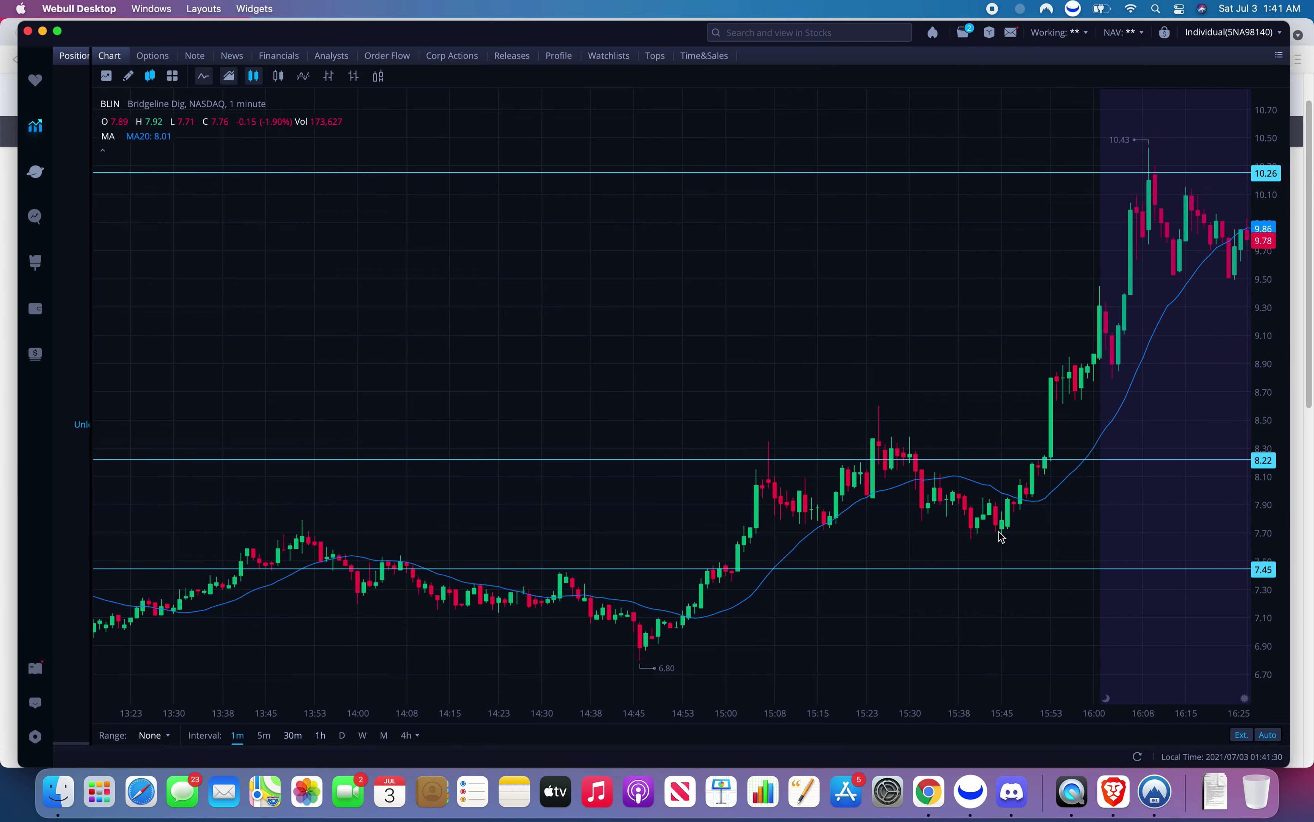
scroll(1002, 536, "right", 15)
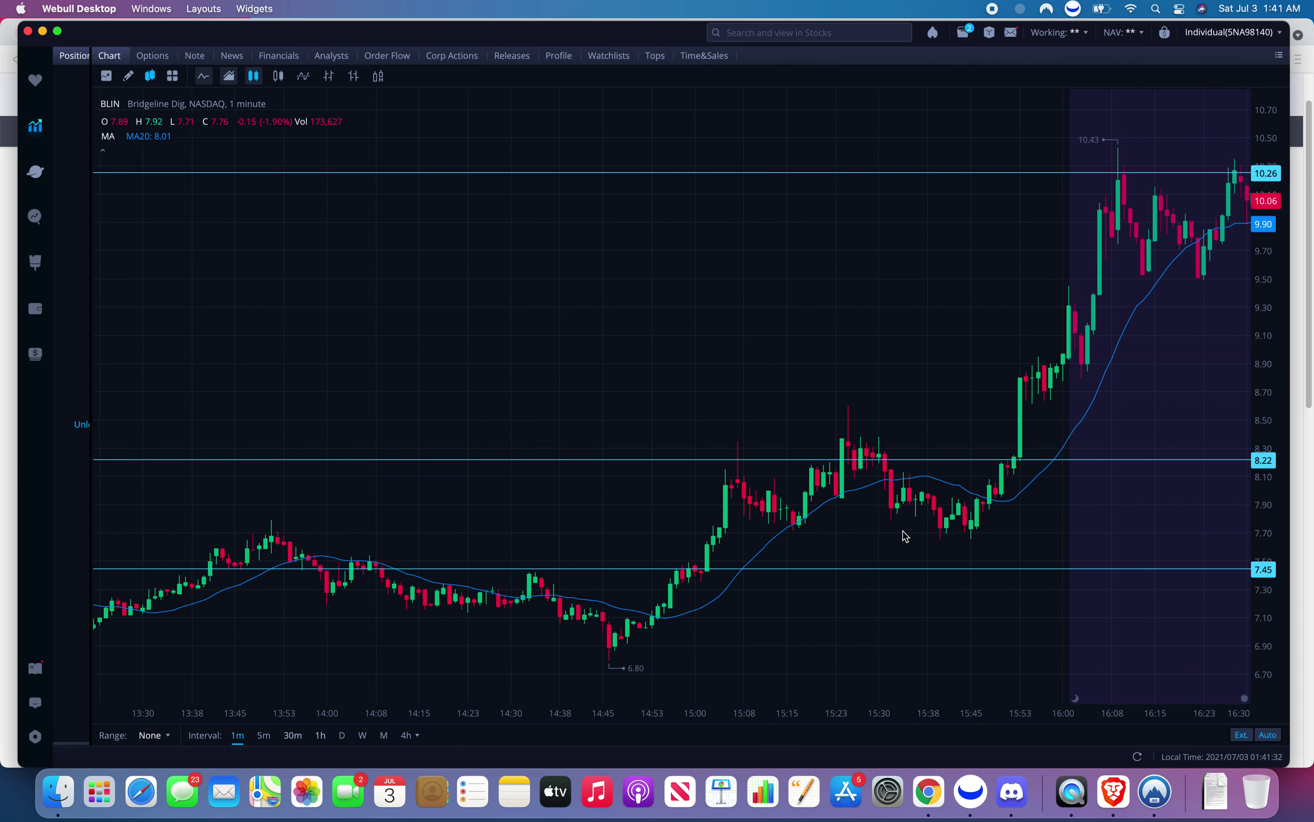
left_click_drag(815, 525, 429, 464)
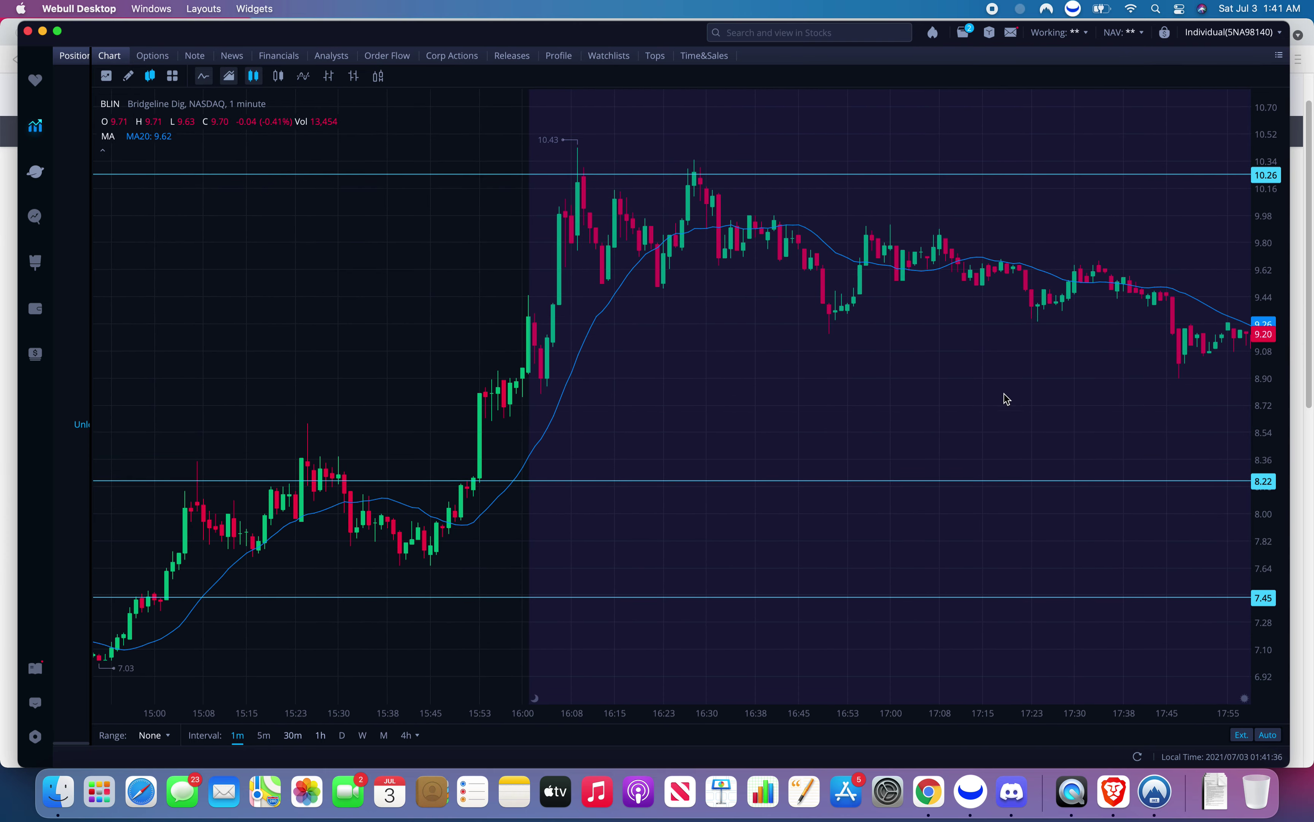
scroll(1004, 396, "right", 10)
scroll(732, 346, "right", 10)
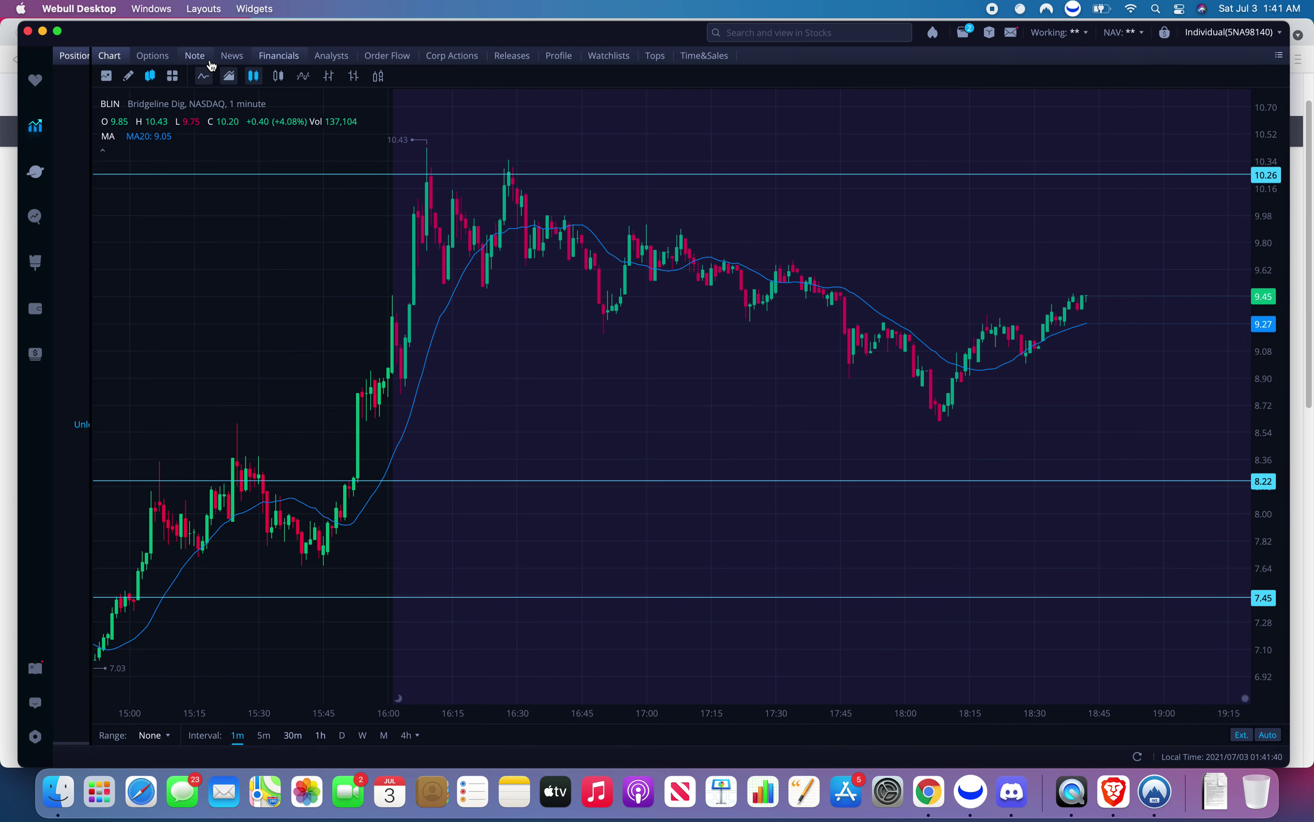
Draw a horizontal line at about 9.55 across BLIN's after-hours candles.
left_click(128, 76)
left_click(210, 73)
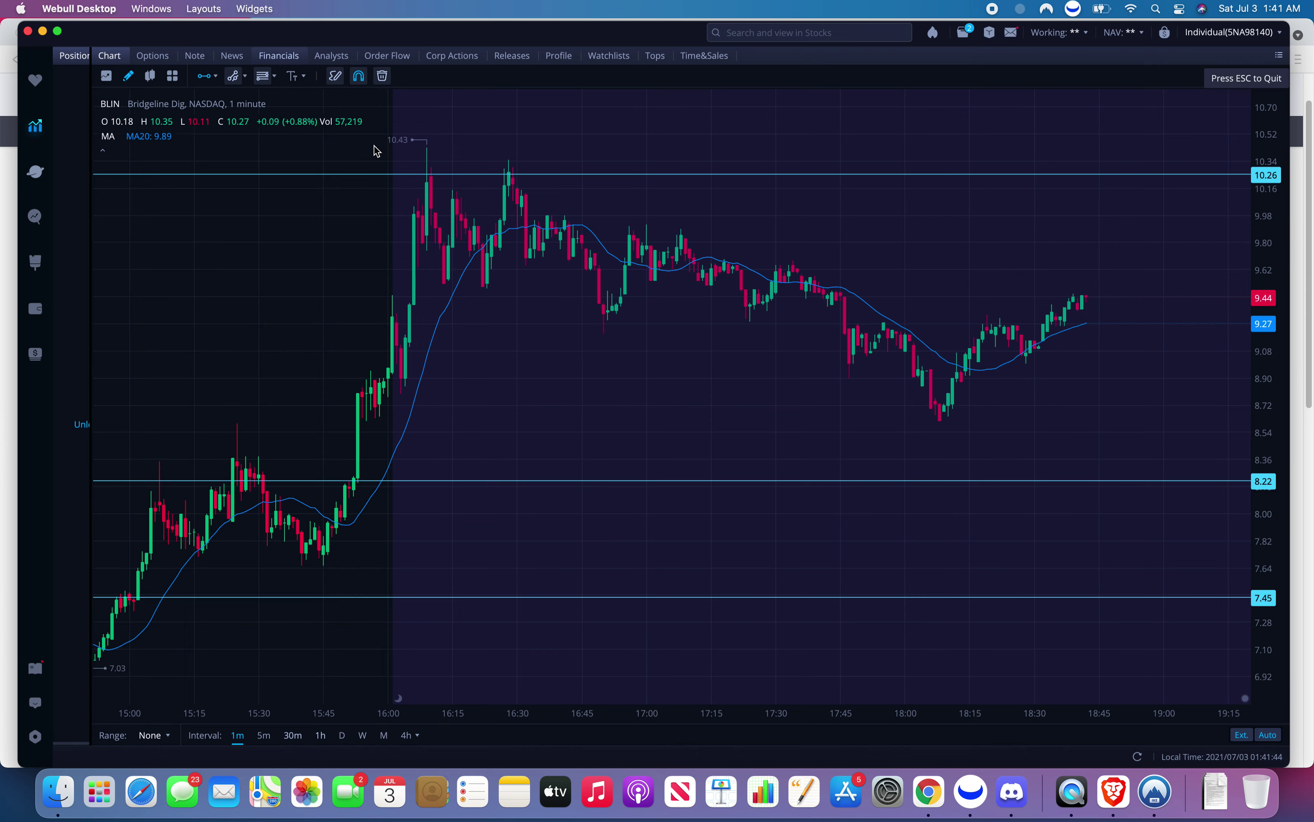
key("Escape")
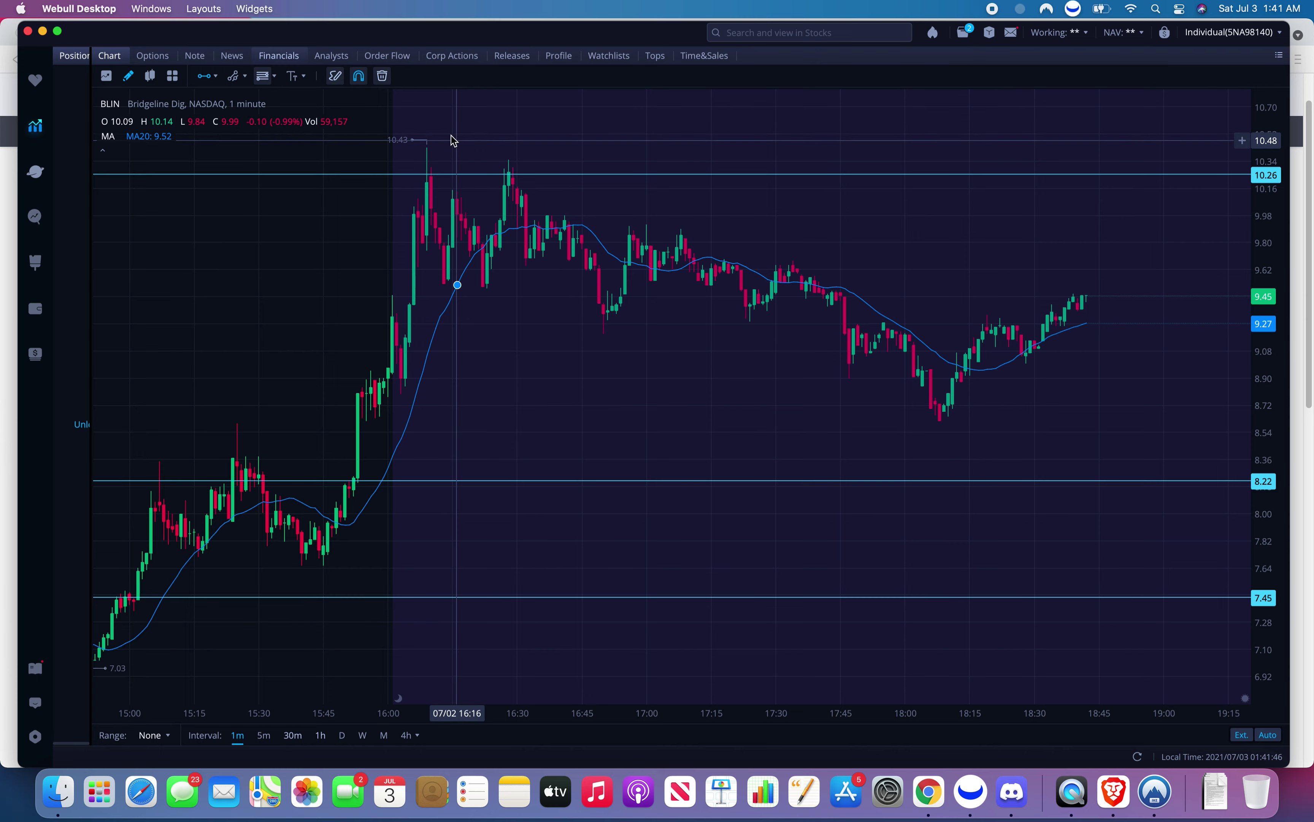
left_click(556, 280)
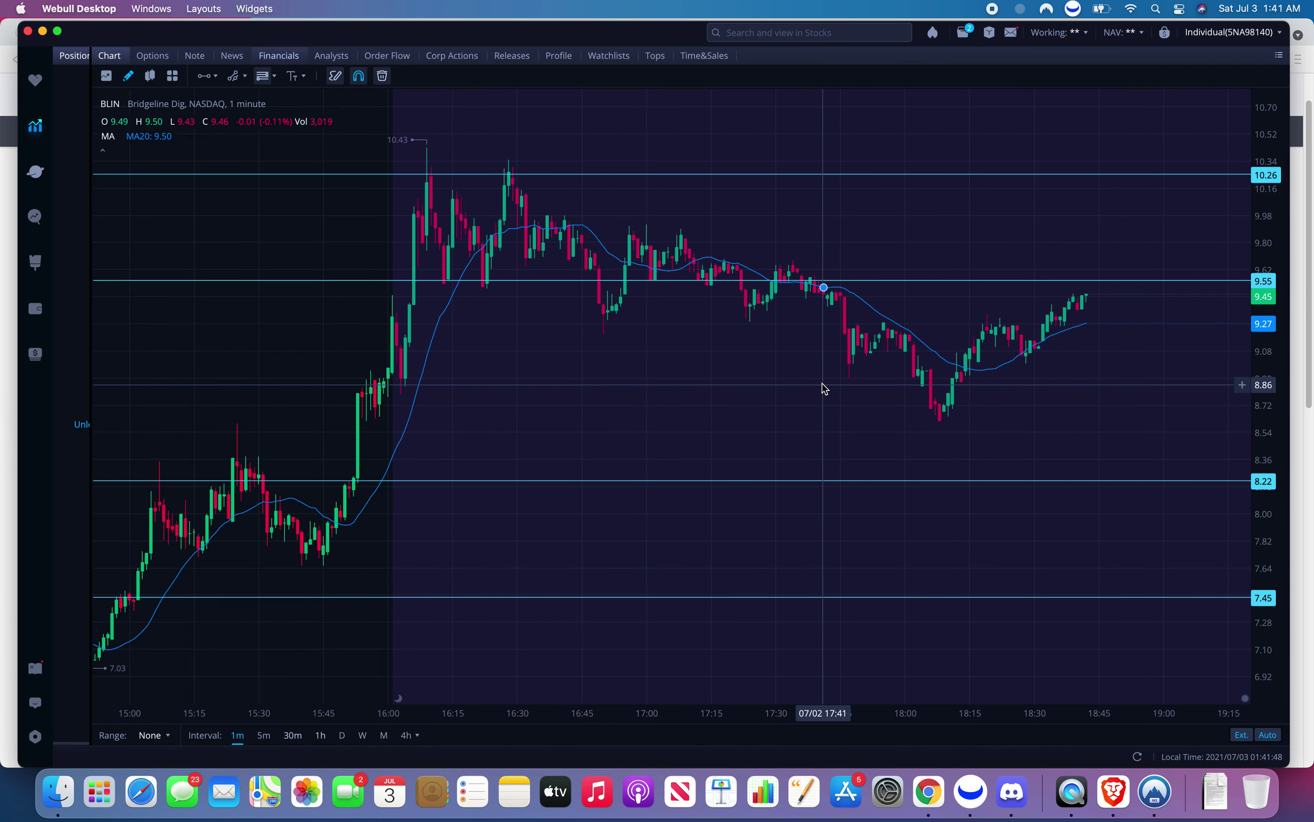
Examine how the after-hours candles between 16:00 and 17:15 behave around the 9.55 line.
scroll(786, 376, "down", 2)
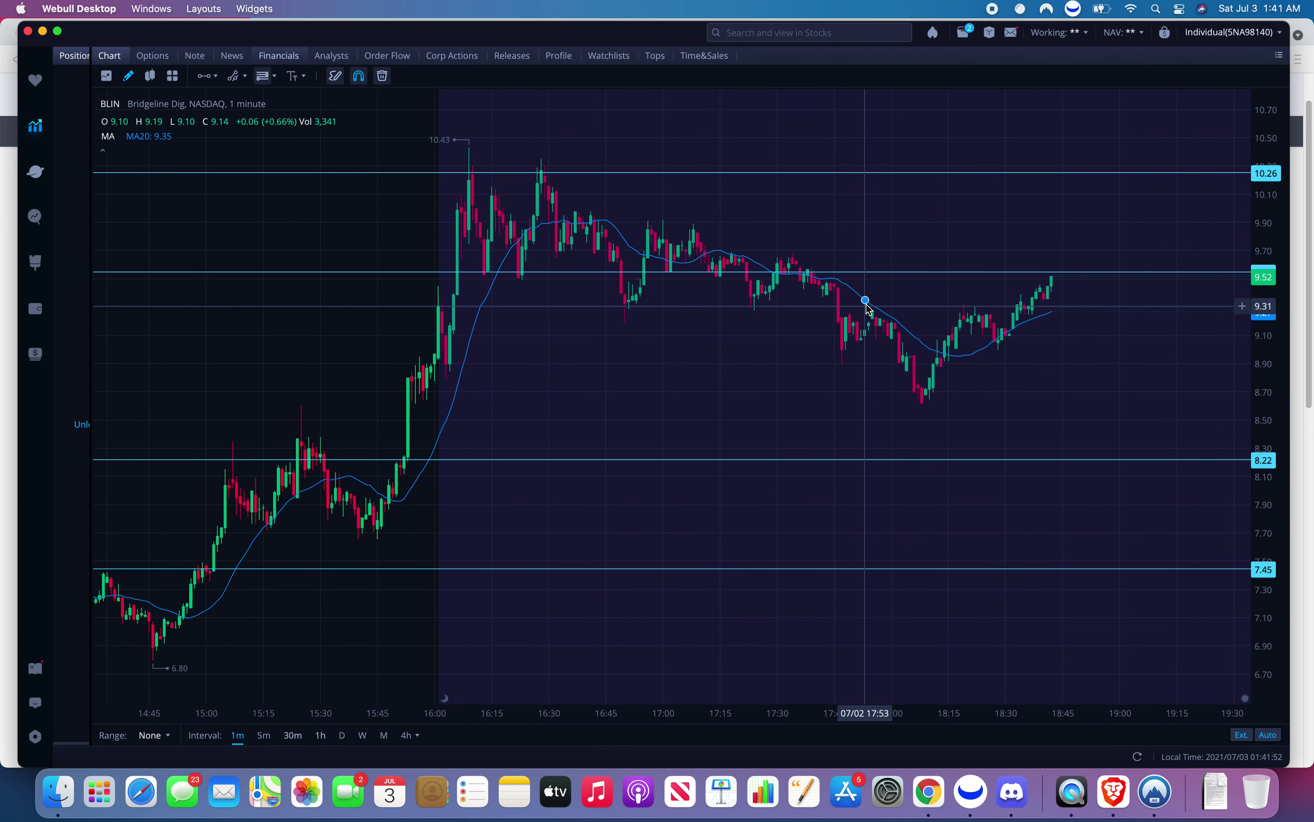
scroll(568, 271, "left", 2)
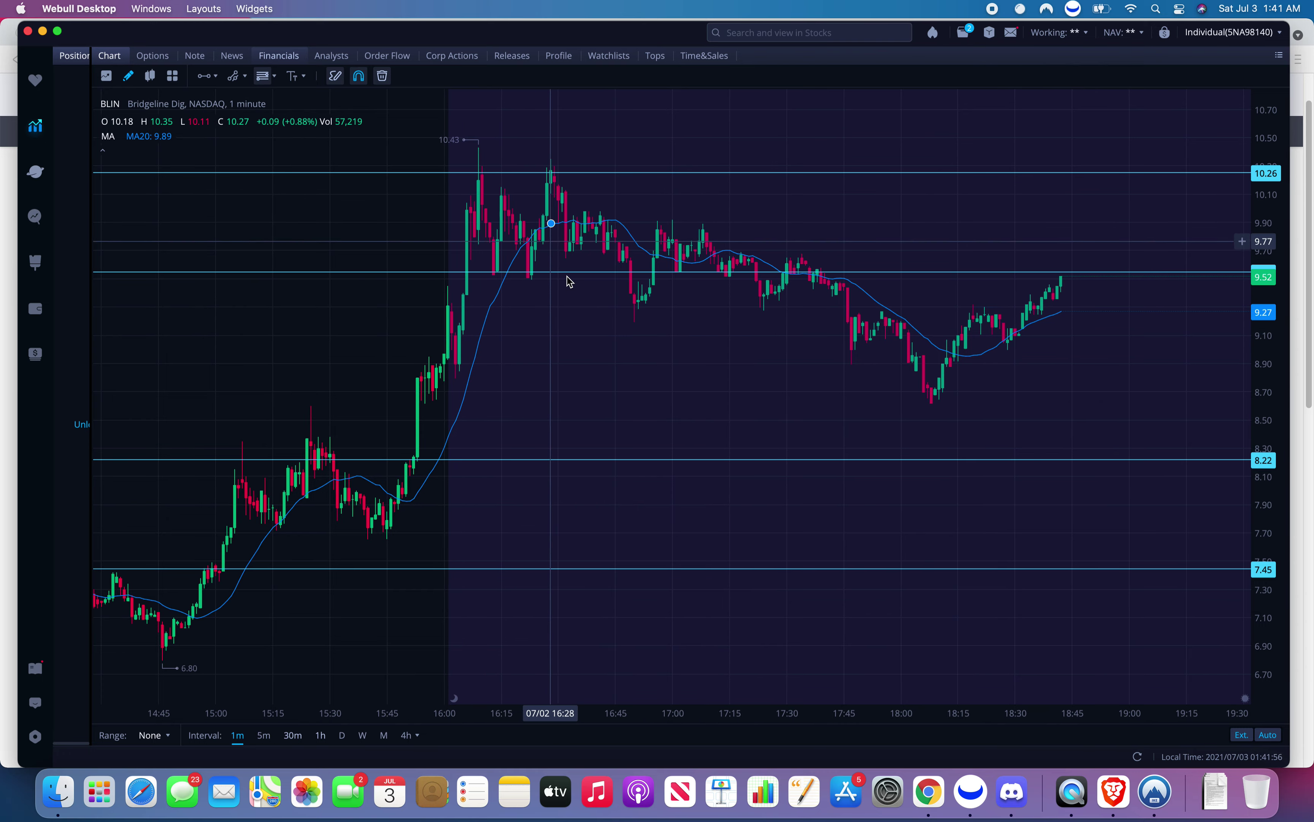
scroll(565, 350, "up", 2)
scroll(565, 352, "left", 2)
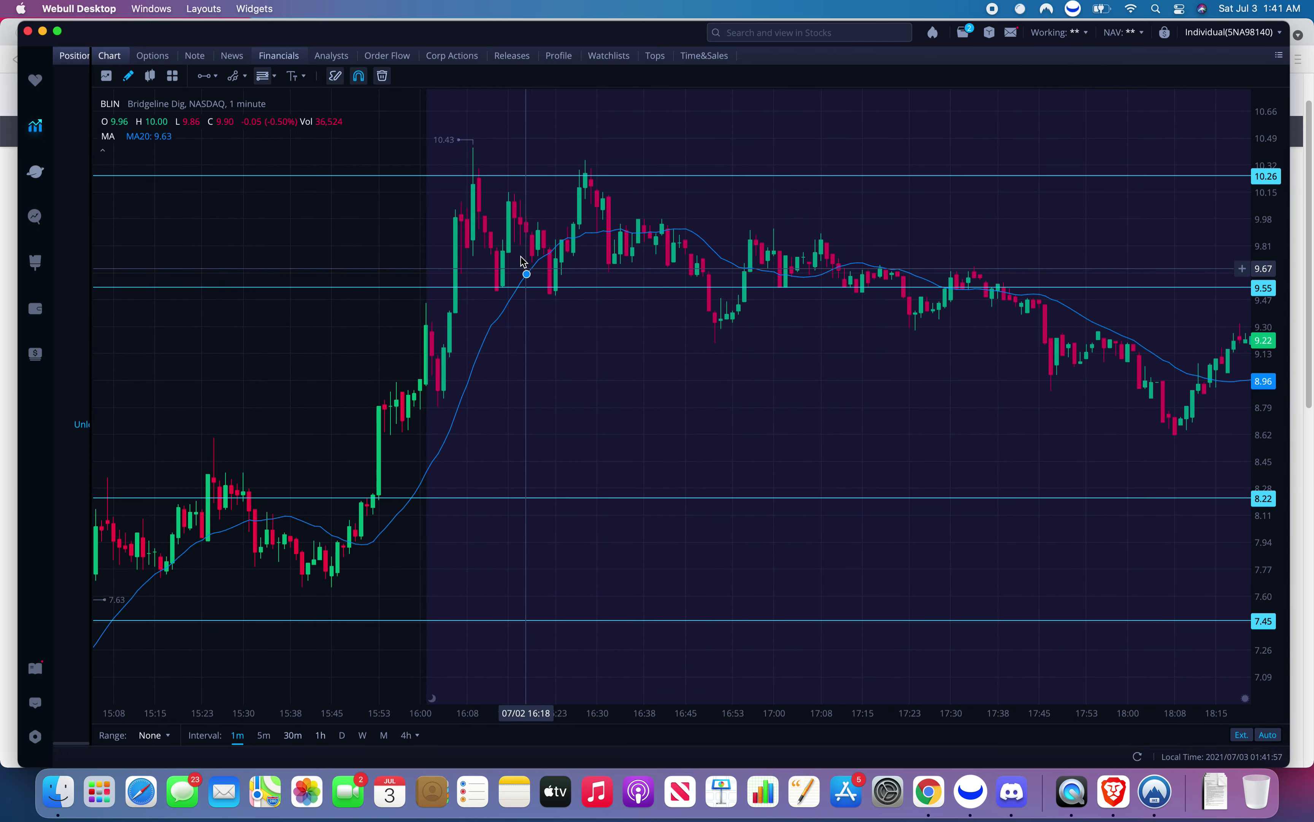
scroll(491, 255, "right", 1)
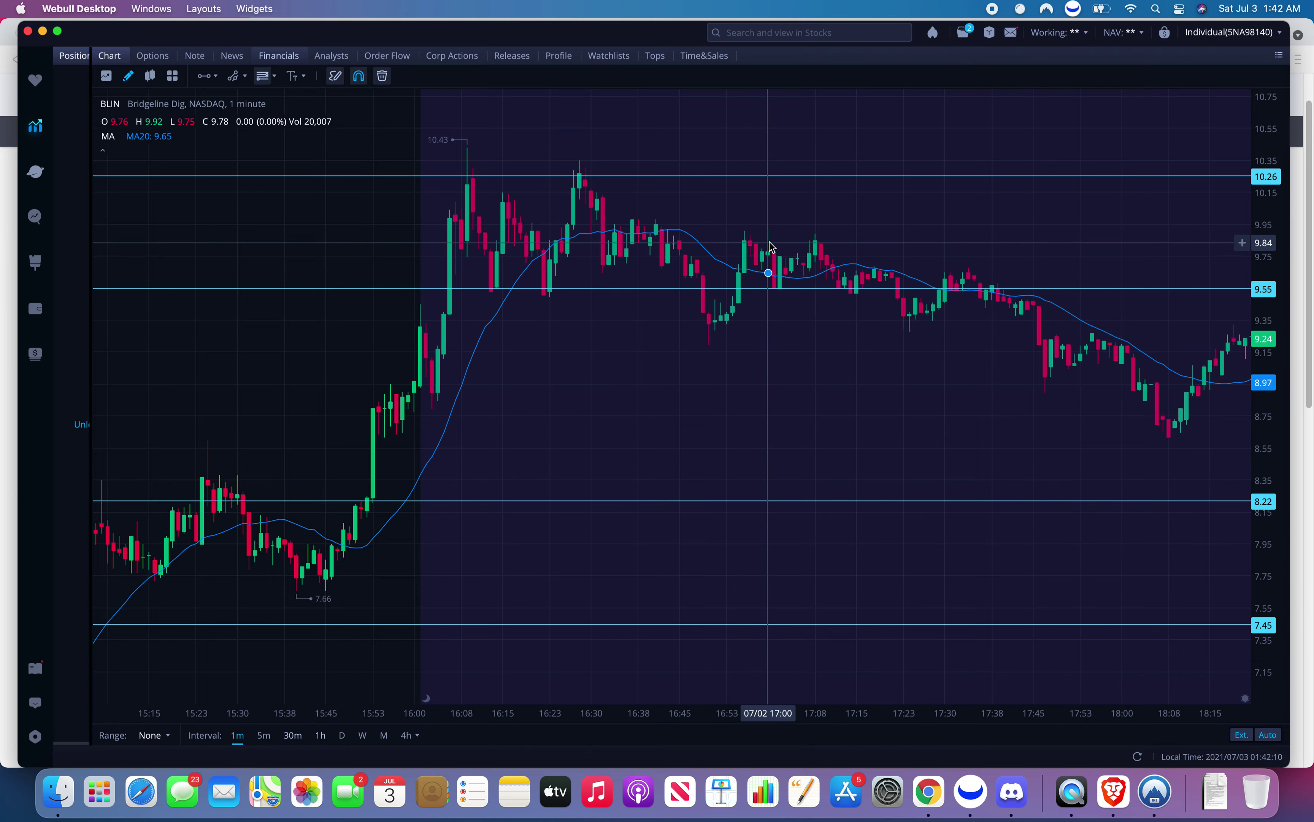
scroll(785, 320, "up", 2)
scroll(785, 319, "up", 2)
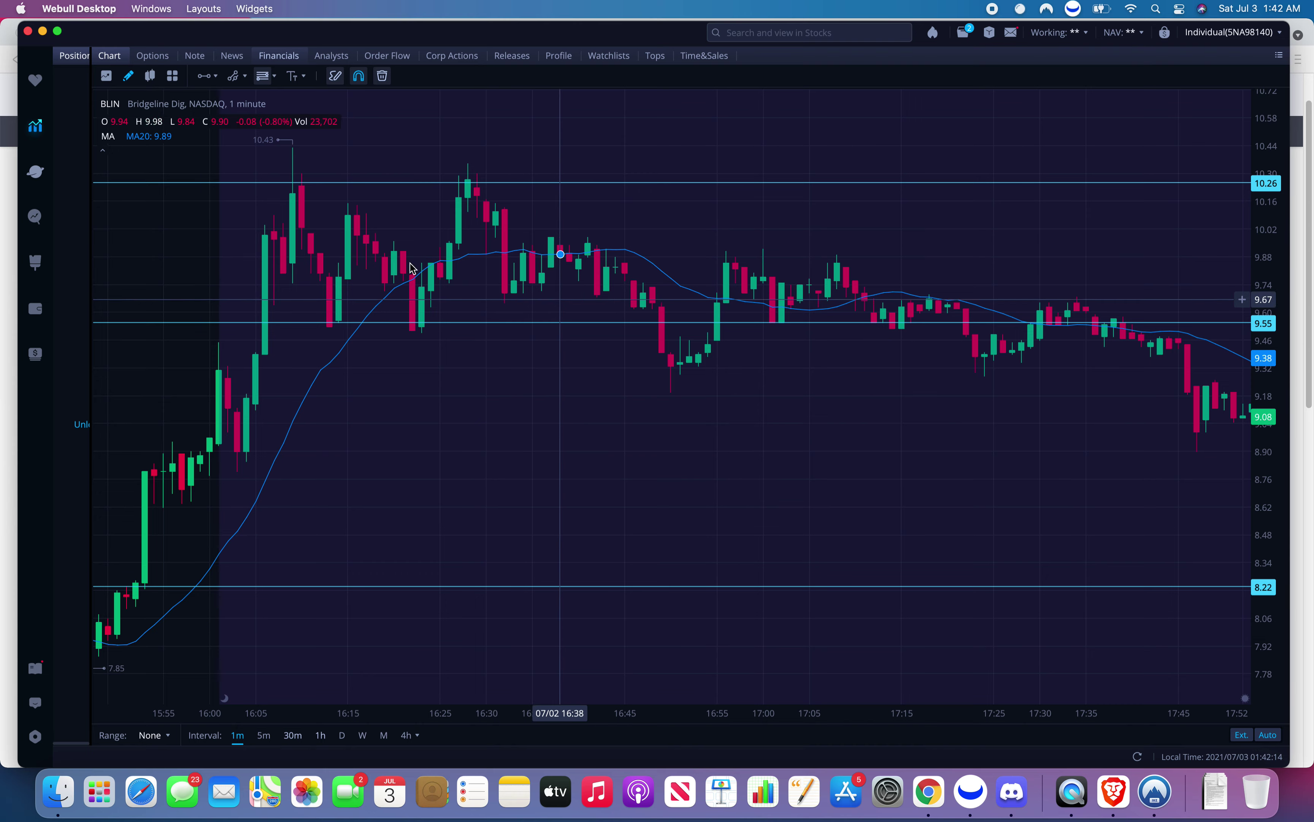
Examine the after-hours candles from about 17:30 to the most recent one relative to the 9.55 line.
scroll(1126, 422, "down", 1)
scroll(1126, 422, "right", 3)
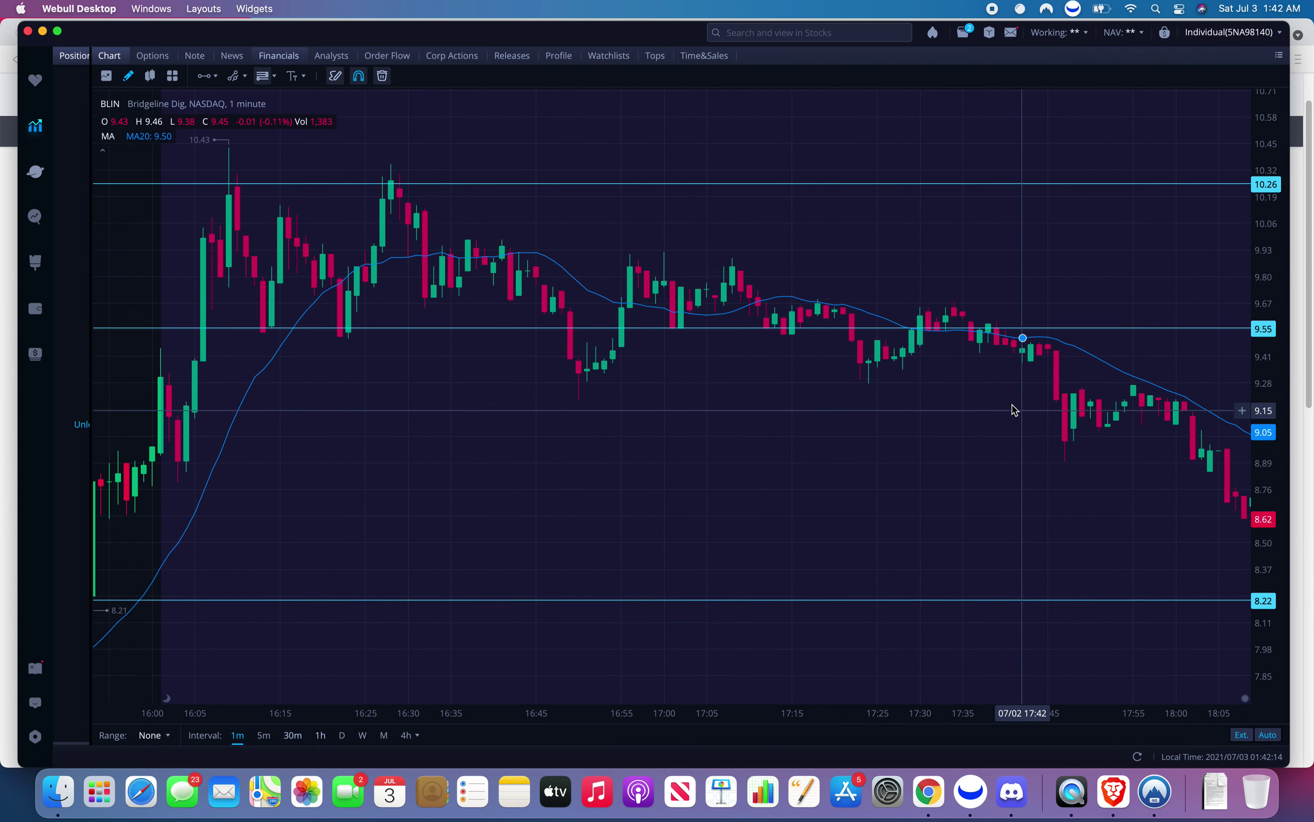
scroll(1028, 377, "right", 4)
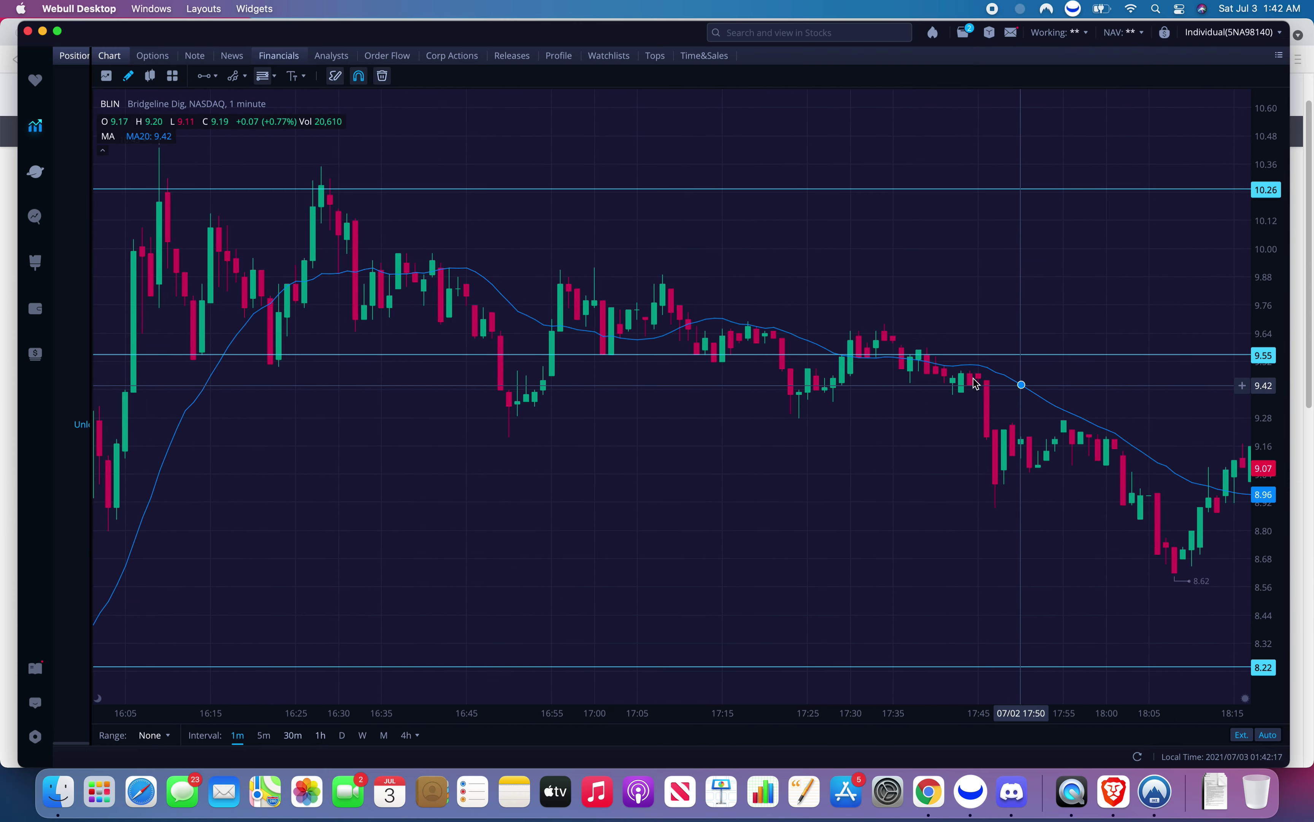
right_click(871, 345)
left_click(827, 329)
scroll(995, 405, "down", 2)
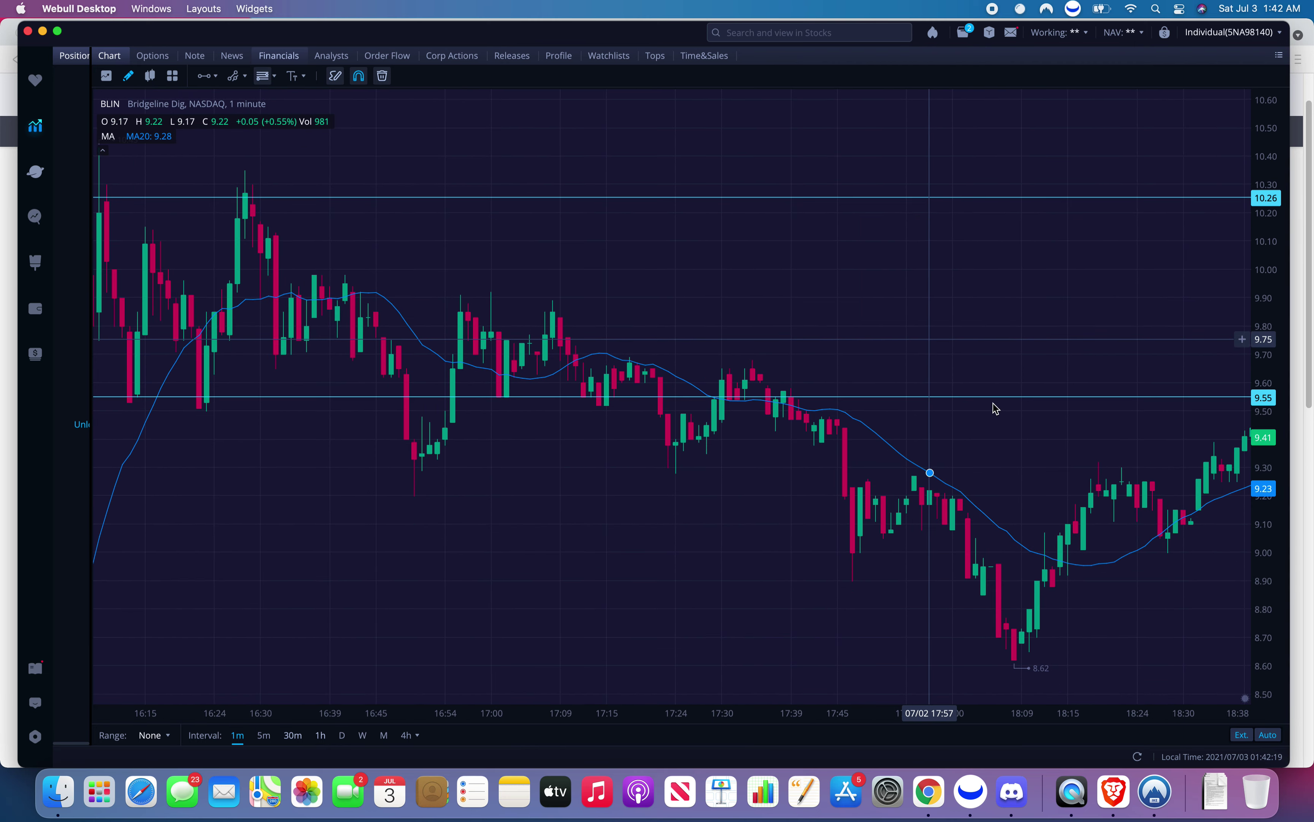
scroll(1053, 521, "right", 4)
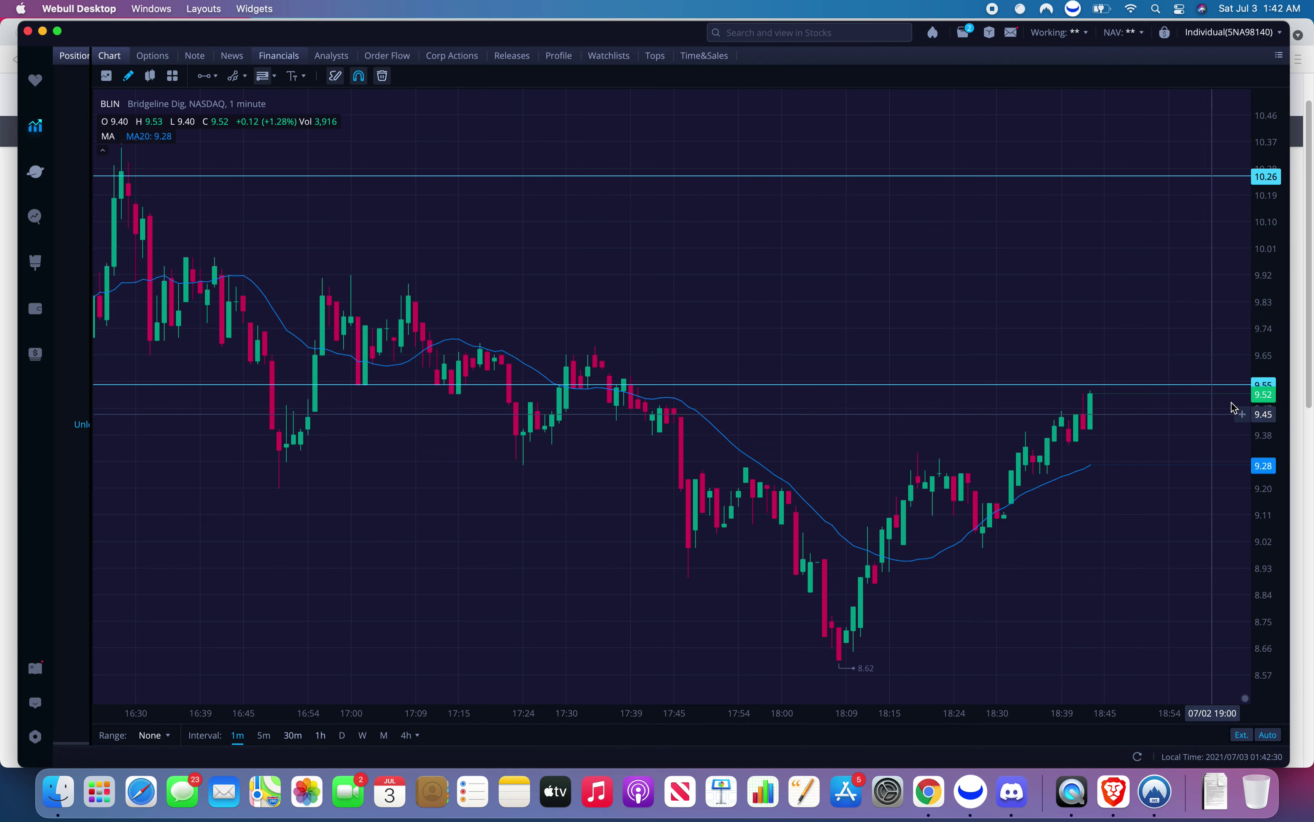
Examine how BLIN's latest after-hours candles approach the 9.55 line compared with the earlier ones under 10.26.
scroll(992, 434, "down", 5)
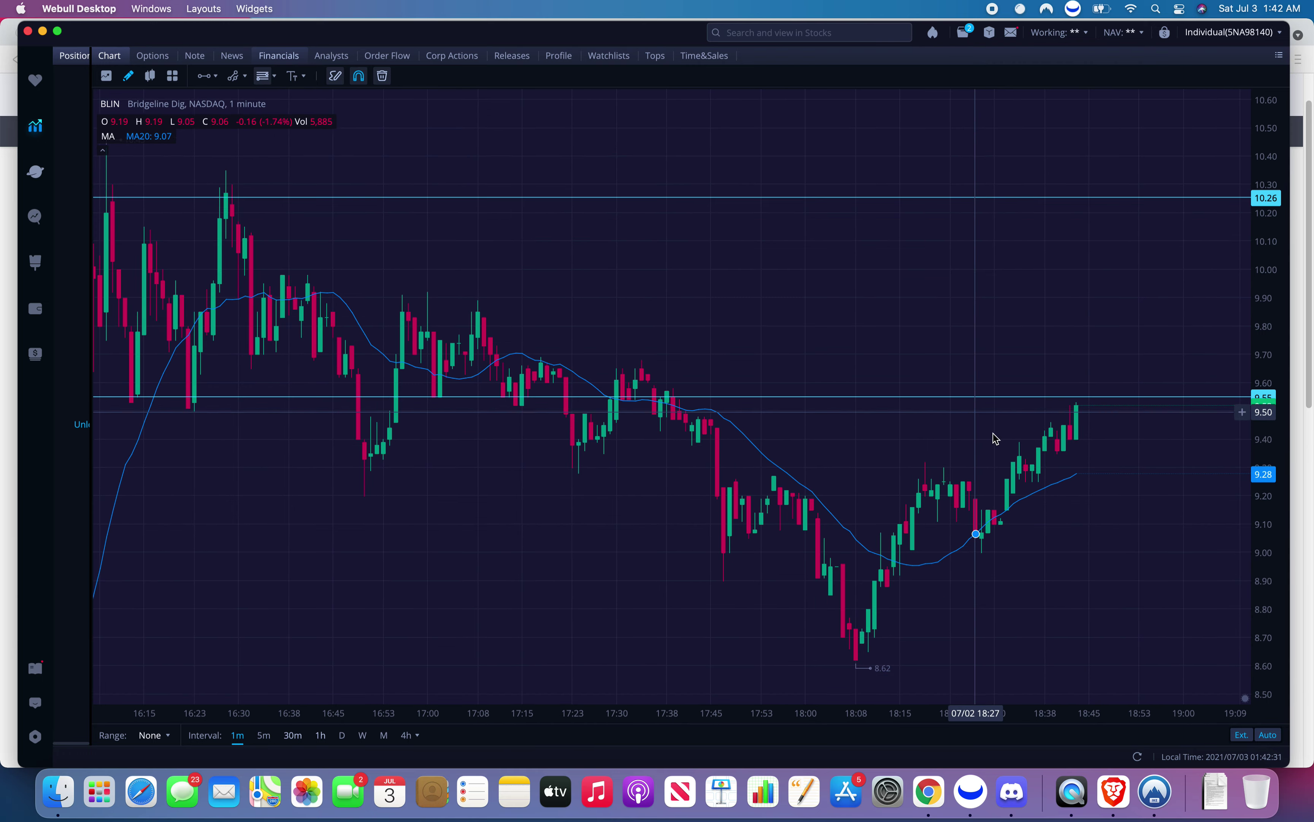
scroll(1006, 482, "down", 3)
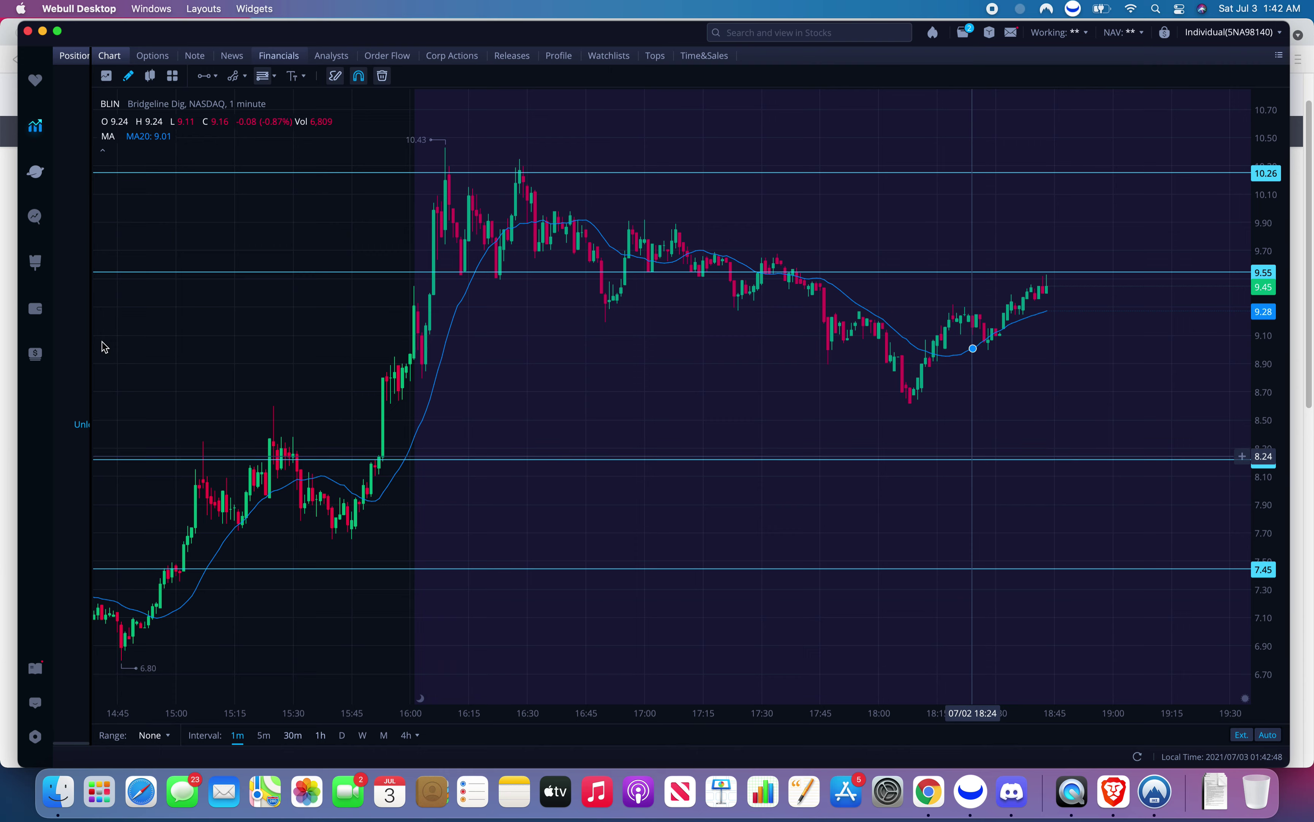
scroll(355, 331, "up", 2)
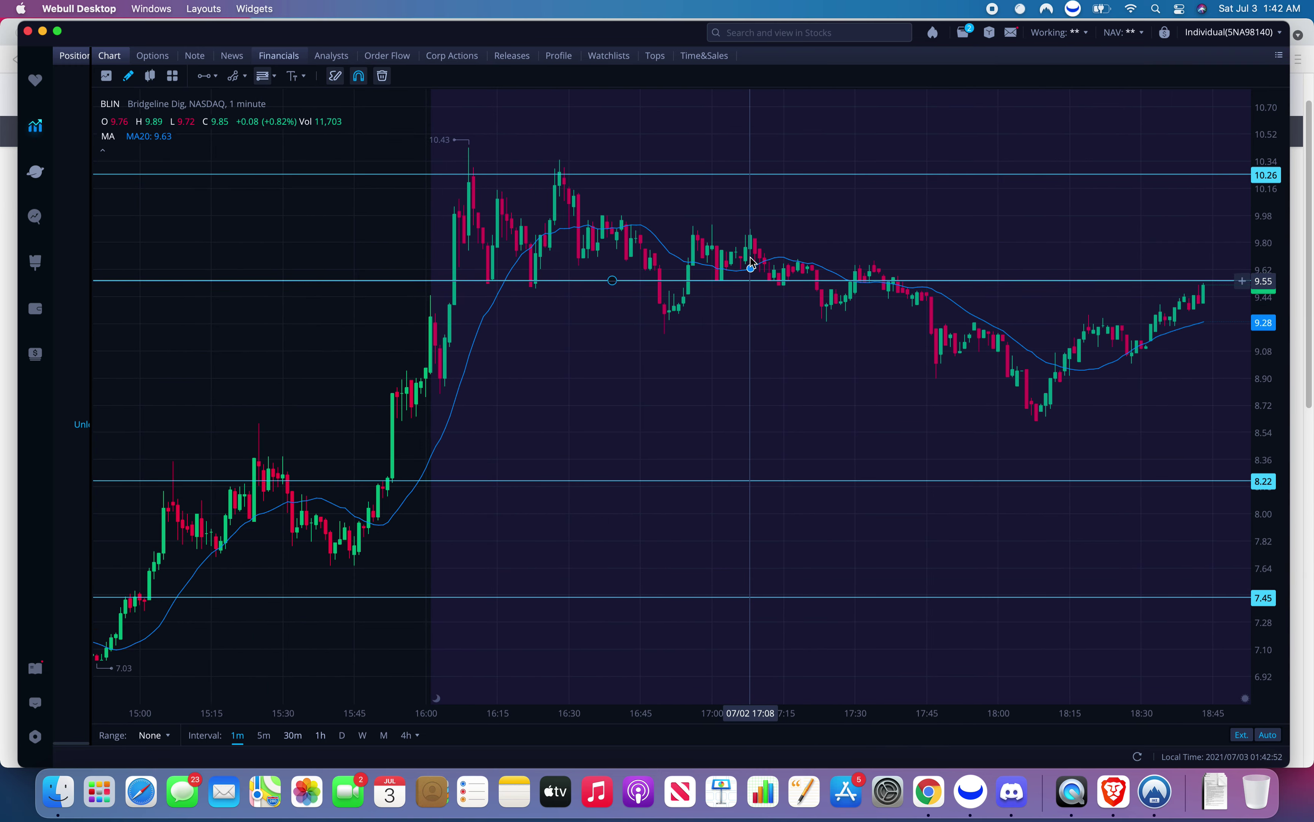
left_click_drag(1003, 396, 871, 396)
scroll(1003, 404, "up", 3)
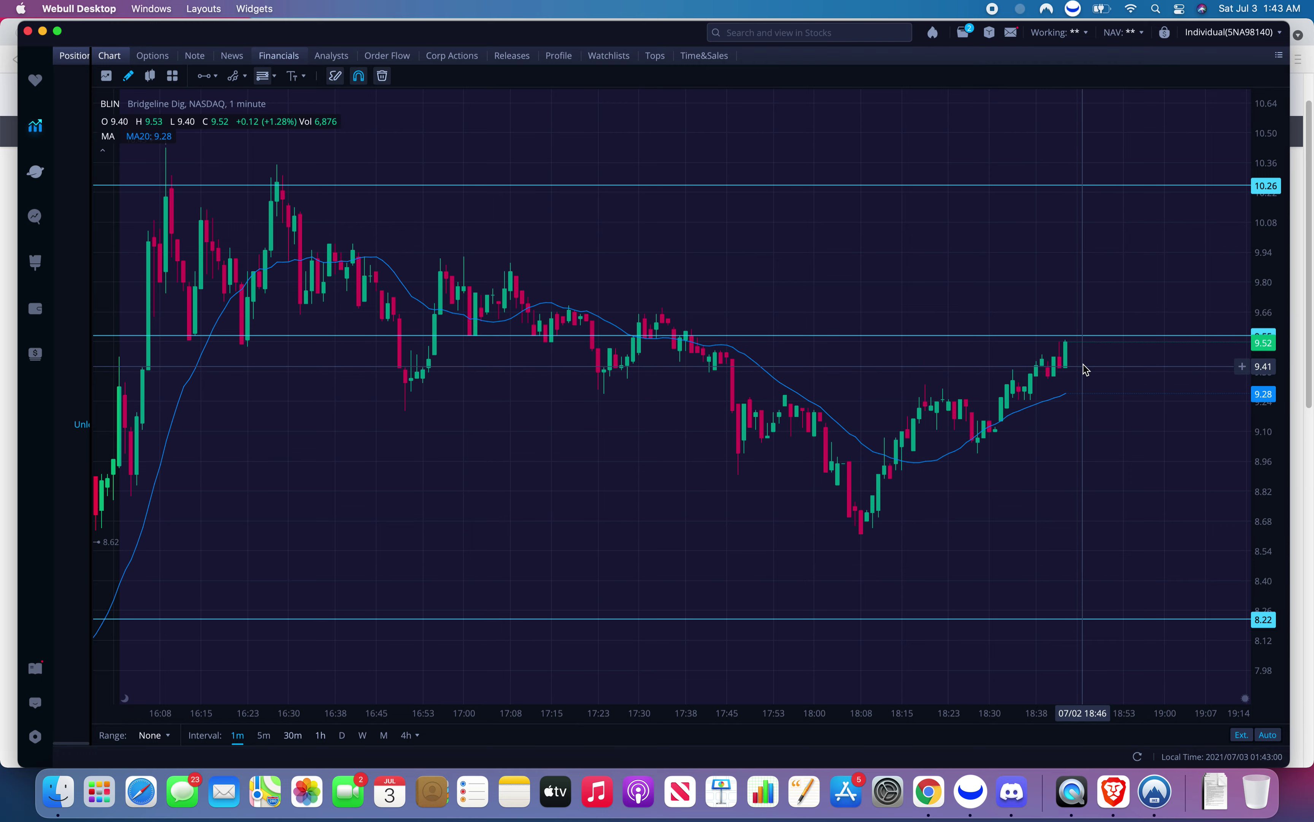
scroll(1082, 368, "down", 3)
scroll(710, 393, "down", 3)
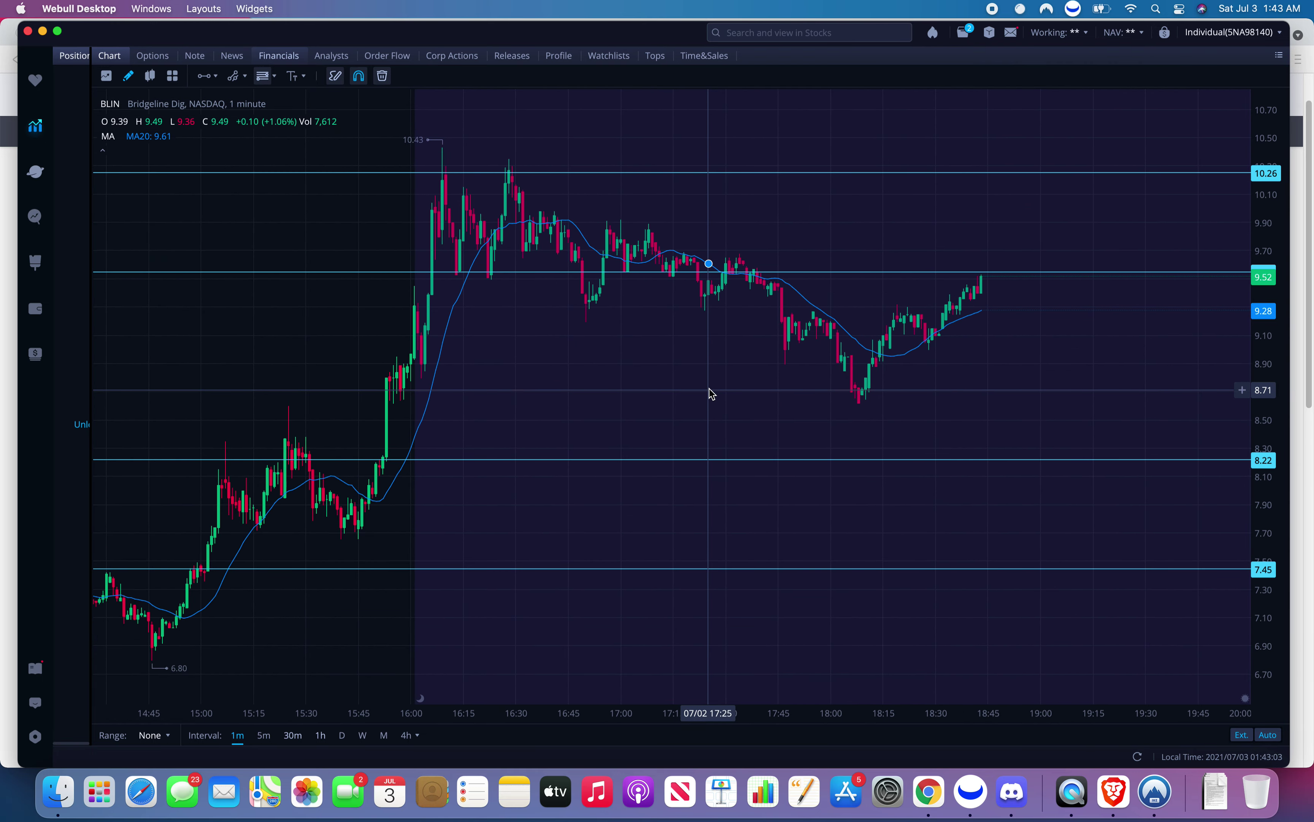
Compare BLIN's regular-session candles around the 7.45 and 8.22 lines with its after-hours move.
left_click_drag(613, 510, 728, 507)
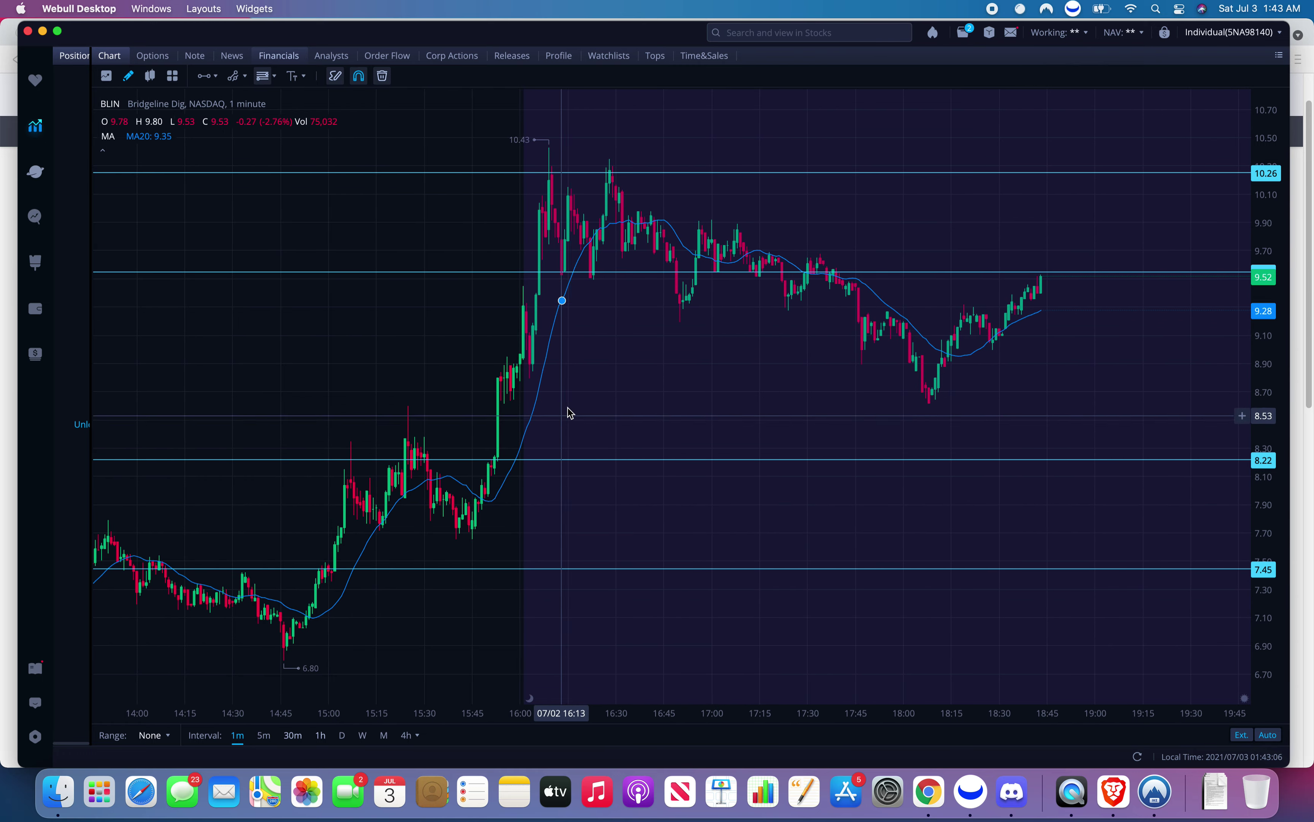
left_click_drag(575, 414, 589, 415)
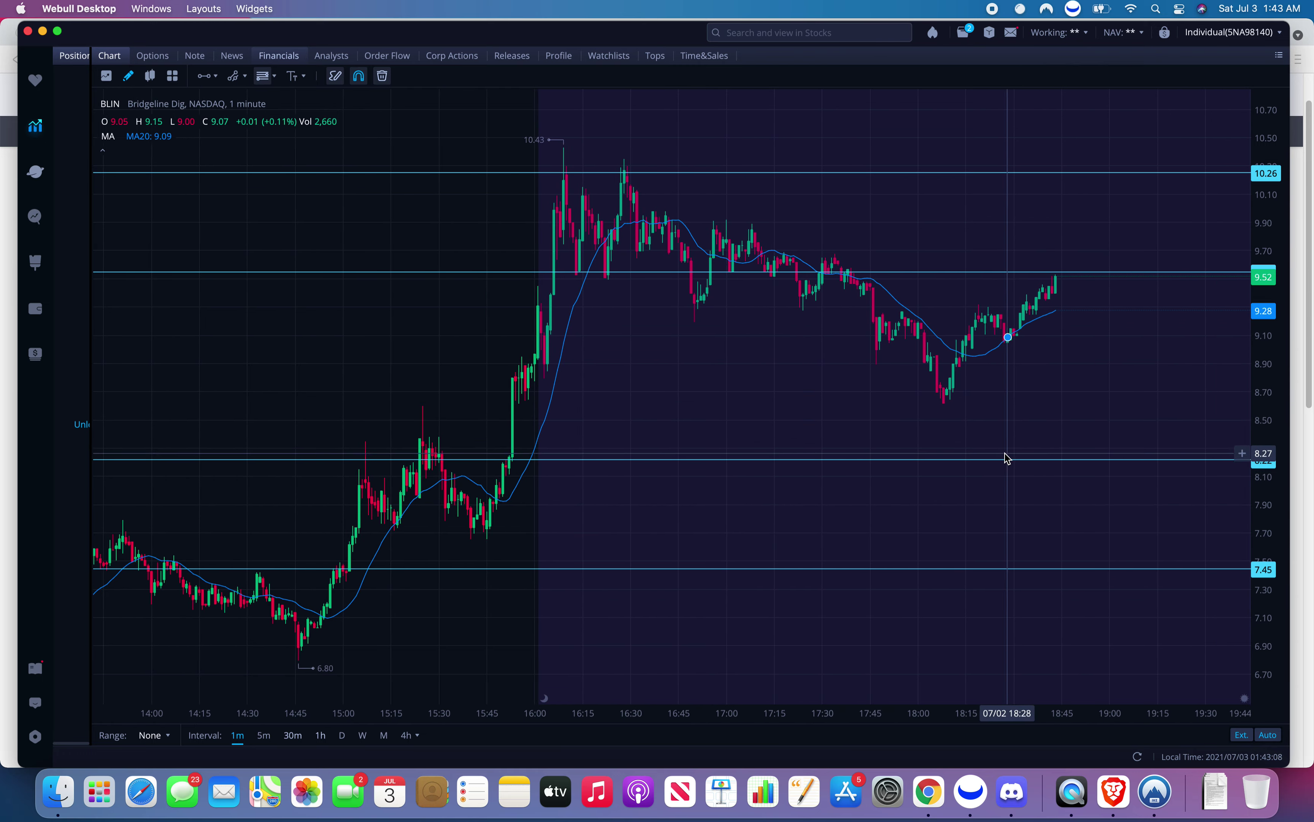
scroll(923, 467, "left", 10)
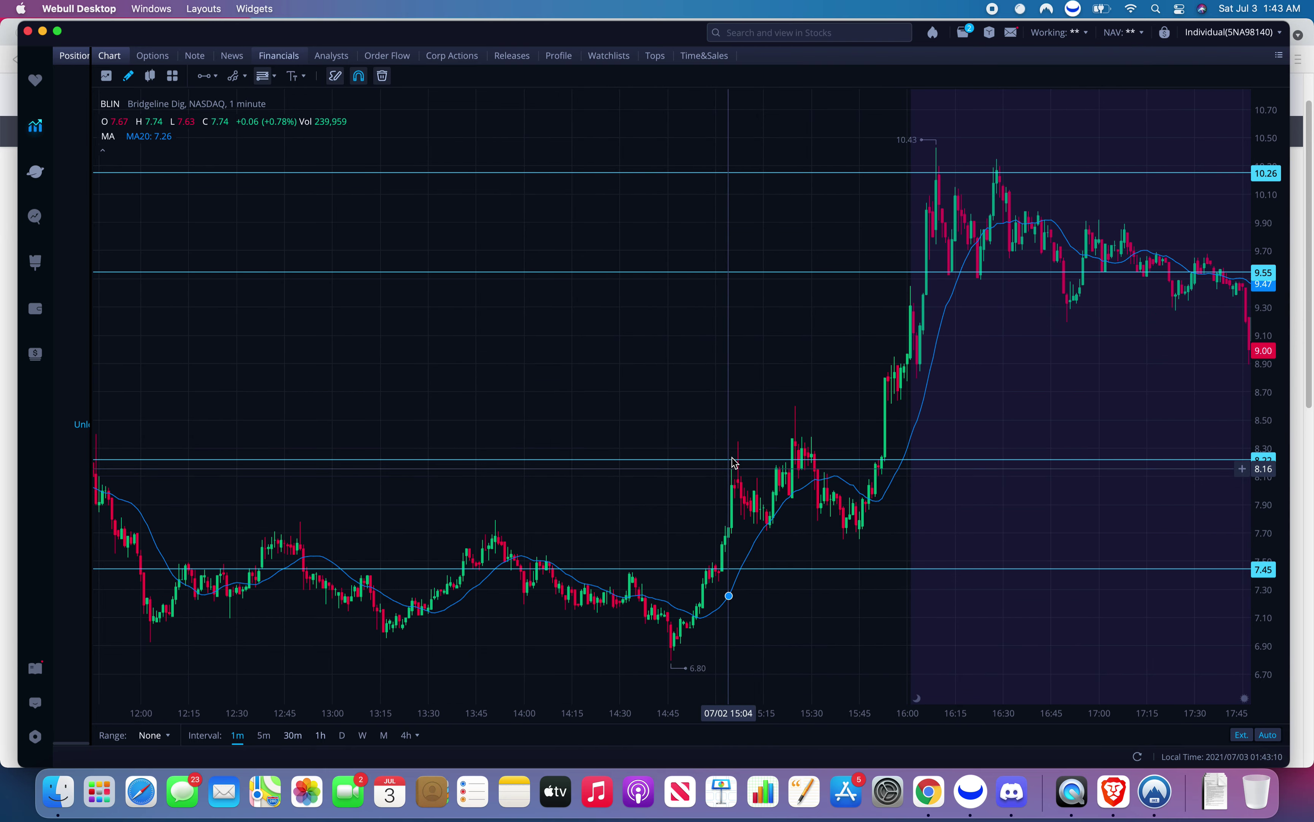
scroll(841, 530, "right", 6)
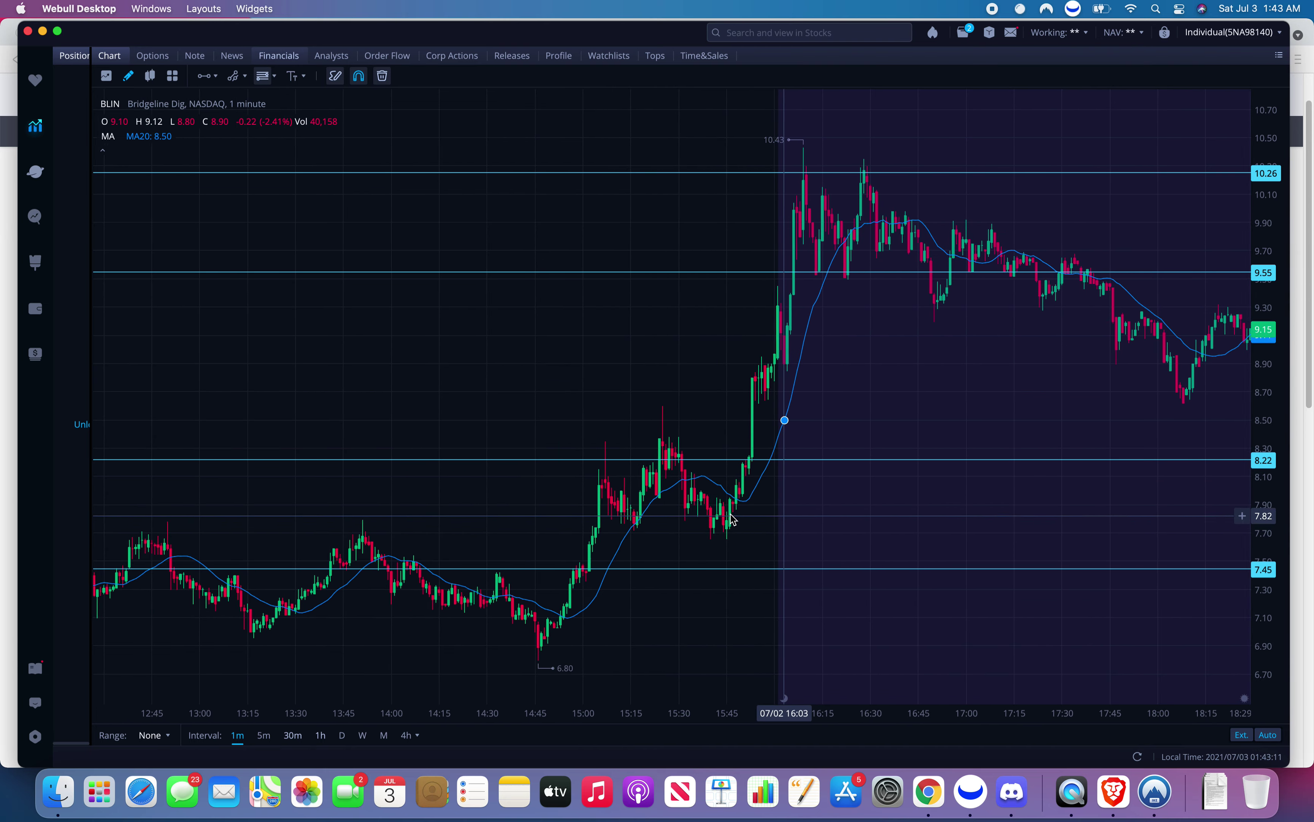
scroll(891, 447, "right", 3)
scroll(891, 448, "right", 3)
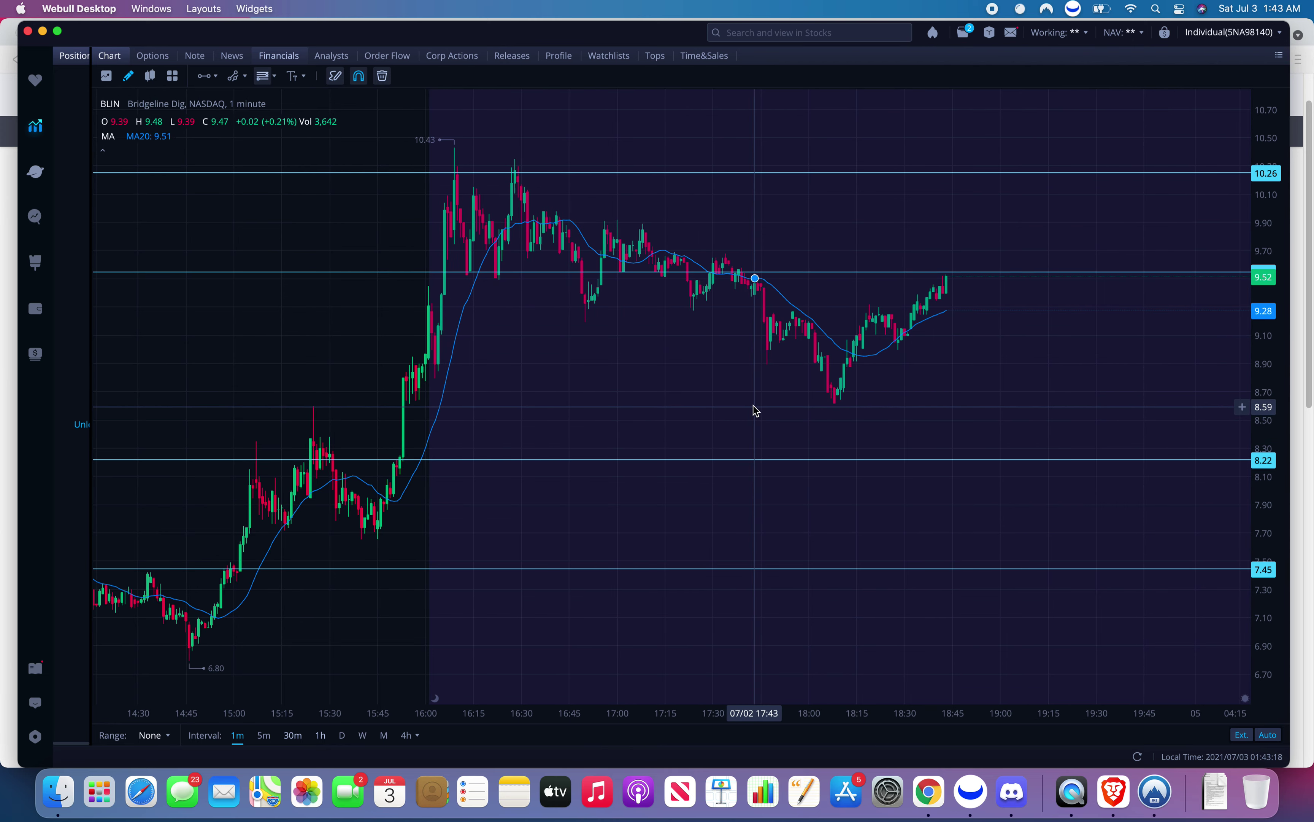
scroll(755, 410, "right", 1)
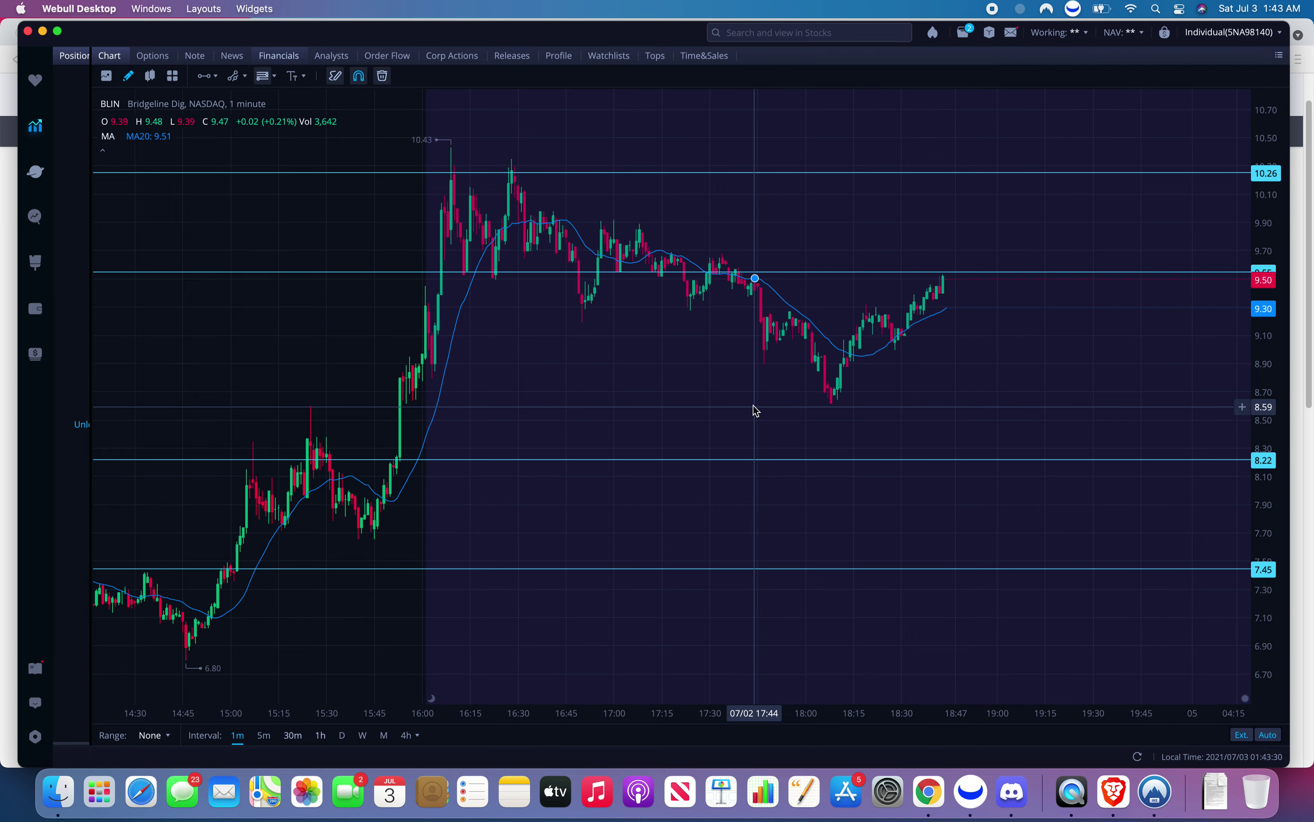
Switch to Brave and open the copied Discord link to the SPY chart image in a new tab.
left_click(1115, 793)
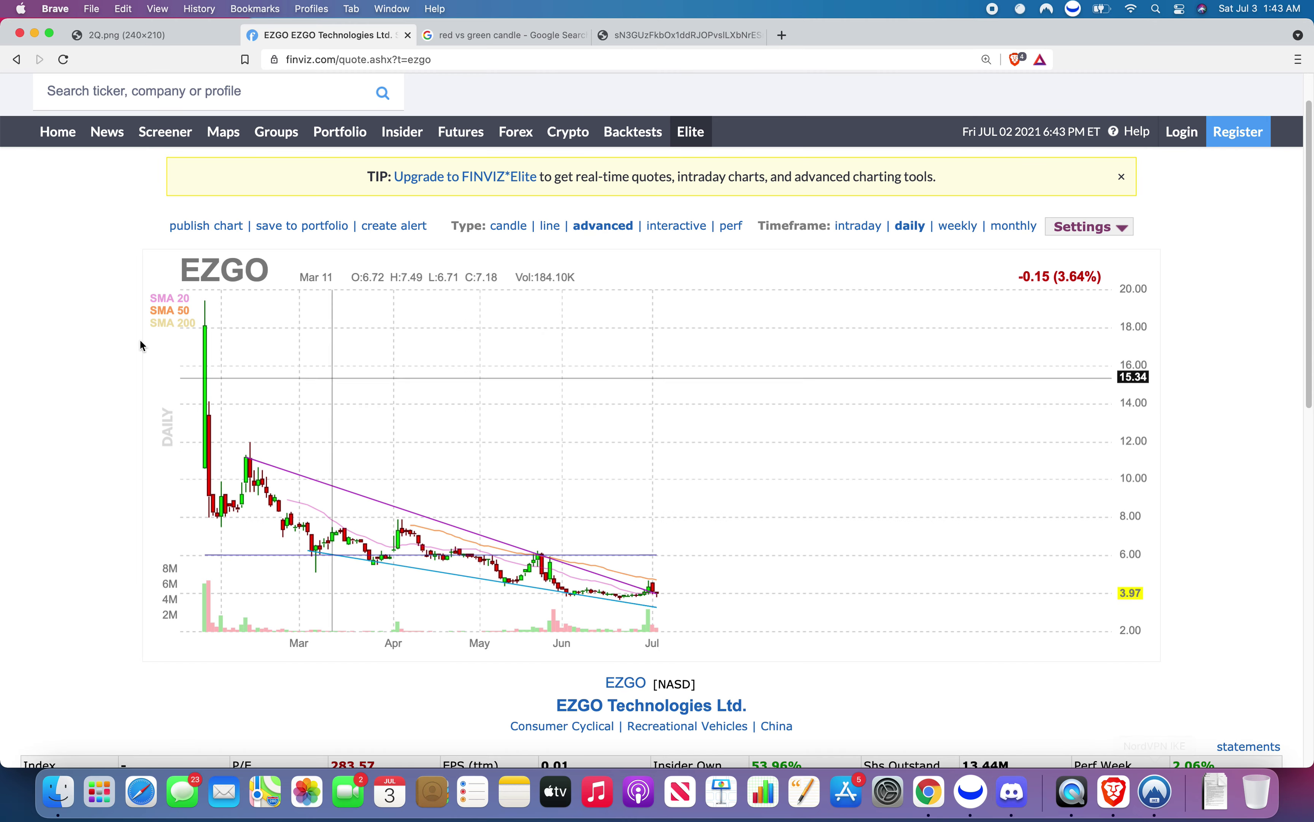
key("super+Tab")
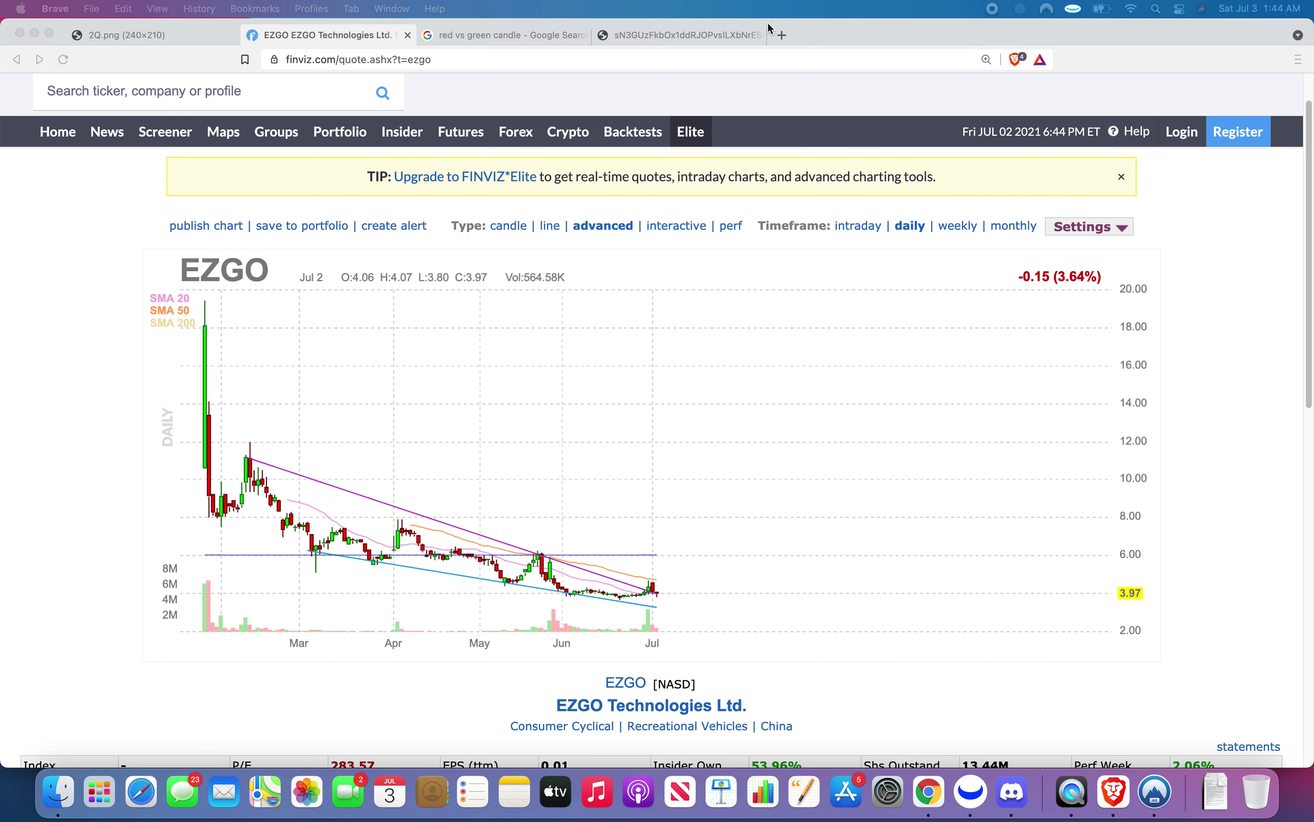
left_click(782, 34)
key("super+v")
key("Return")
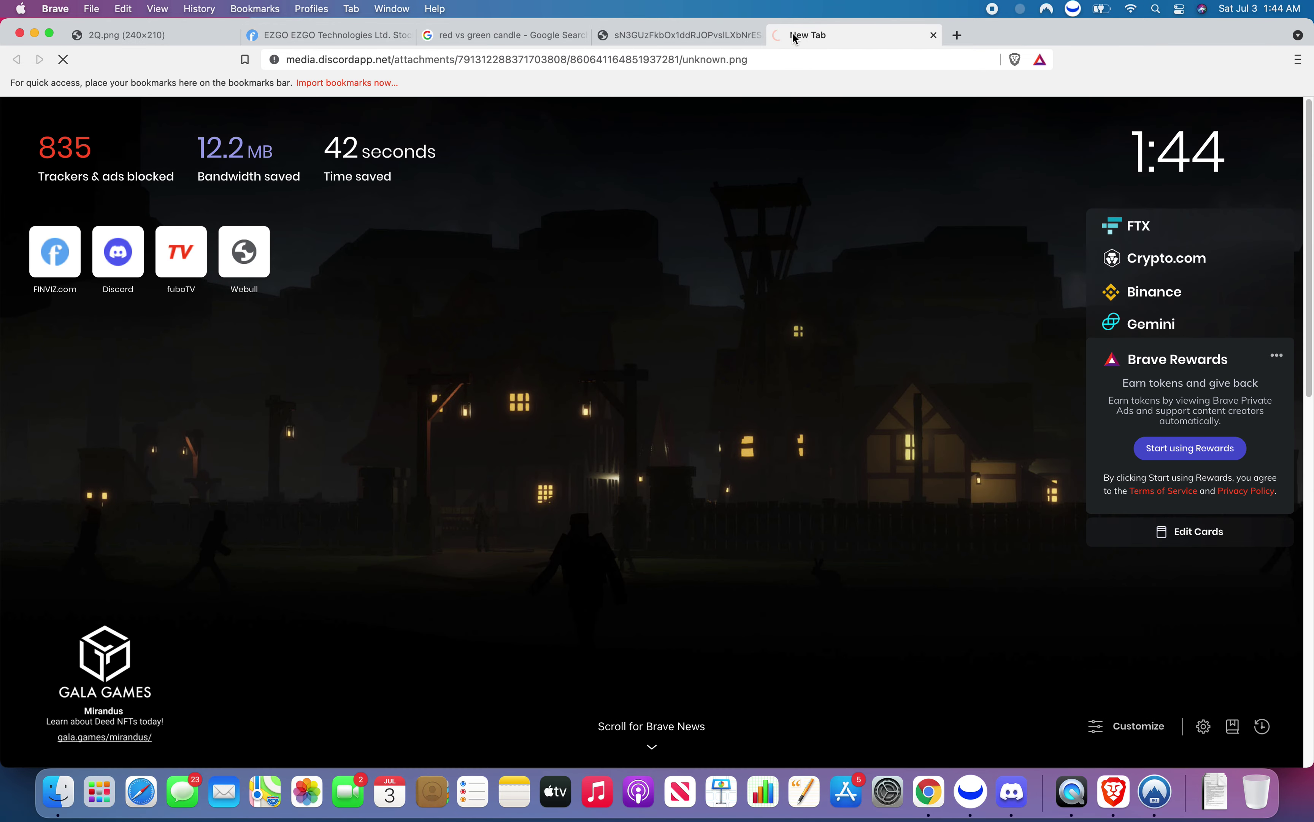
Examine the SPY 1-minute chart image up close, following the candles along both drawn trendlines to the end of the session.
key("super+minus")
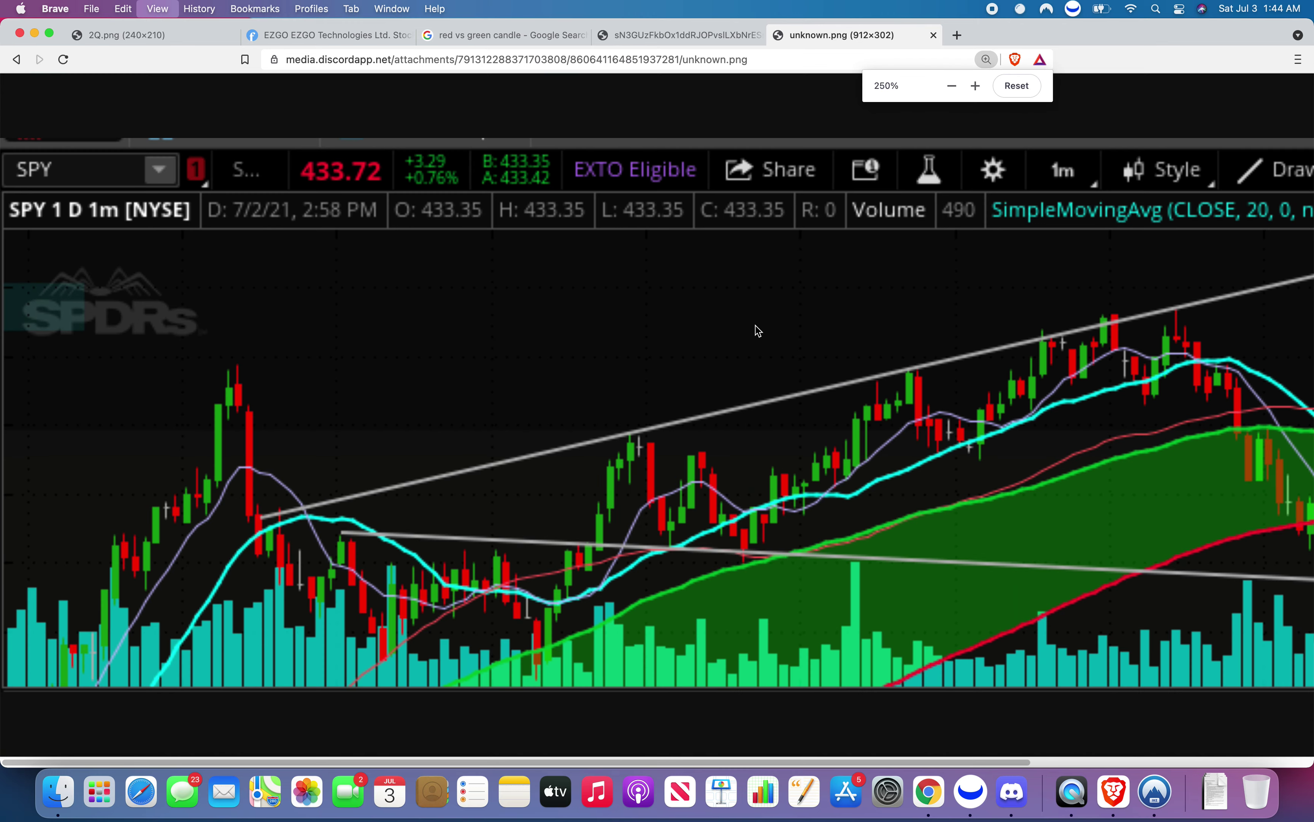
key("super+minus")
key("super+equal")
key("super+equal")
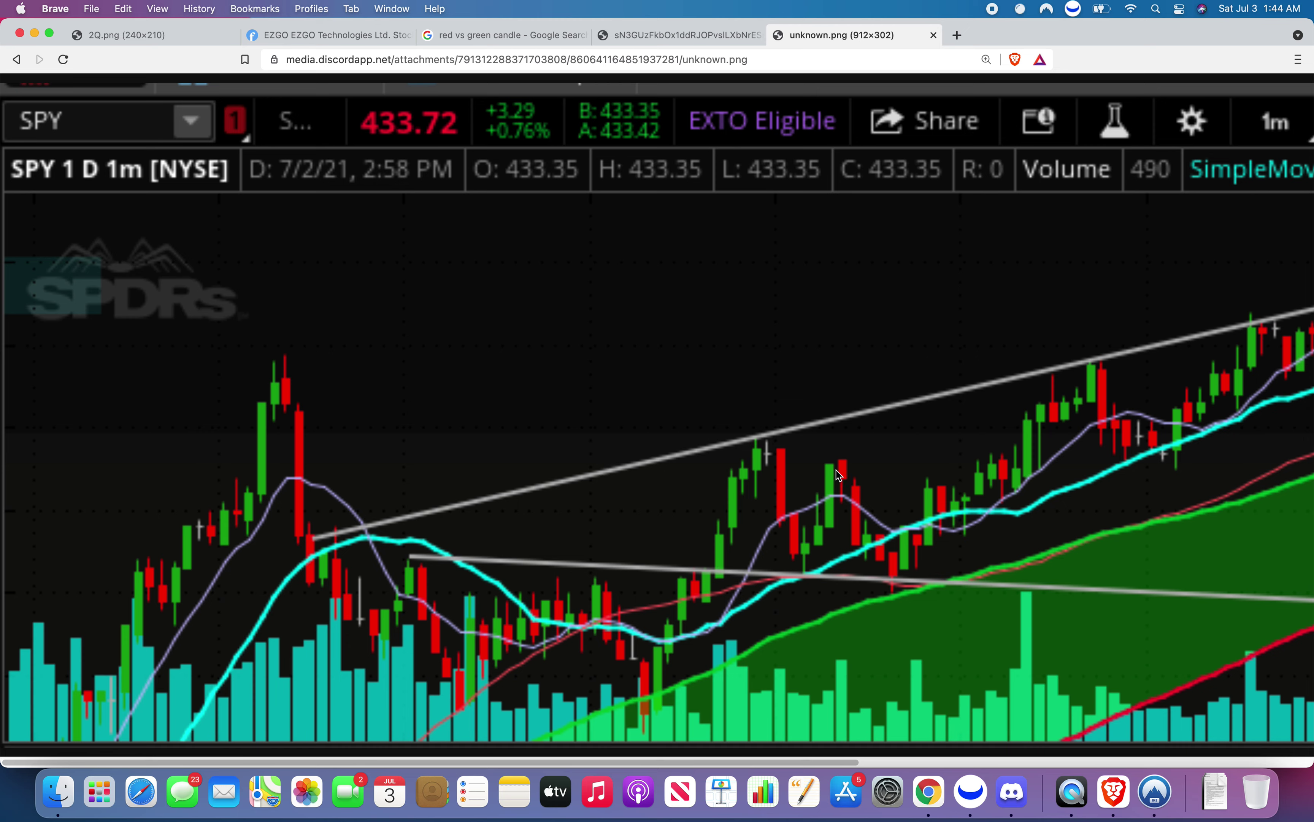
left_click_drag(390, 601, 645, 537)
left_click_drag(791, 758, 817, 757)
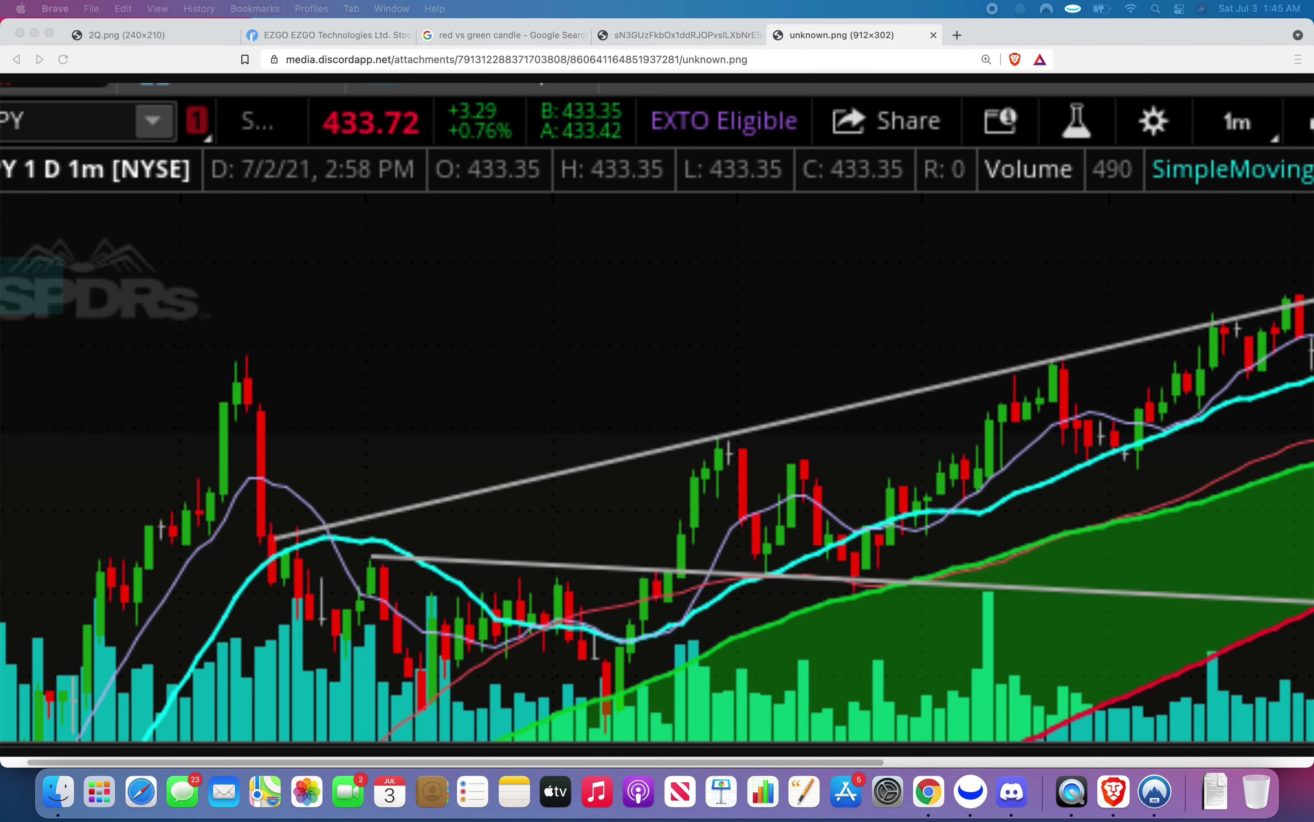
left_click(850, 560)
left_click_drag(709, 759, 866, 748)
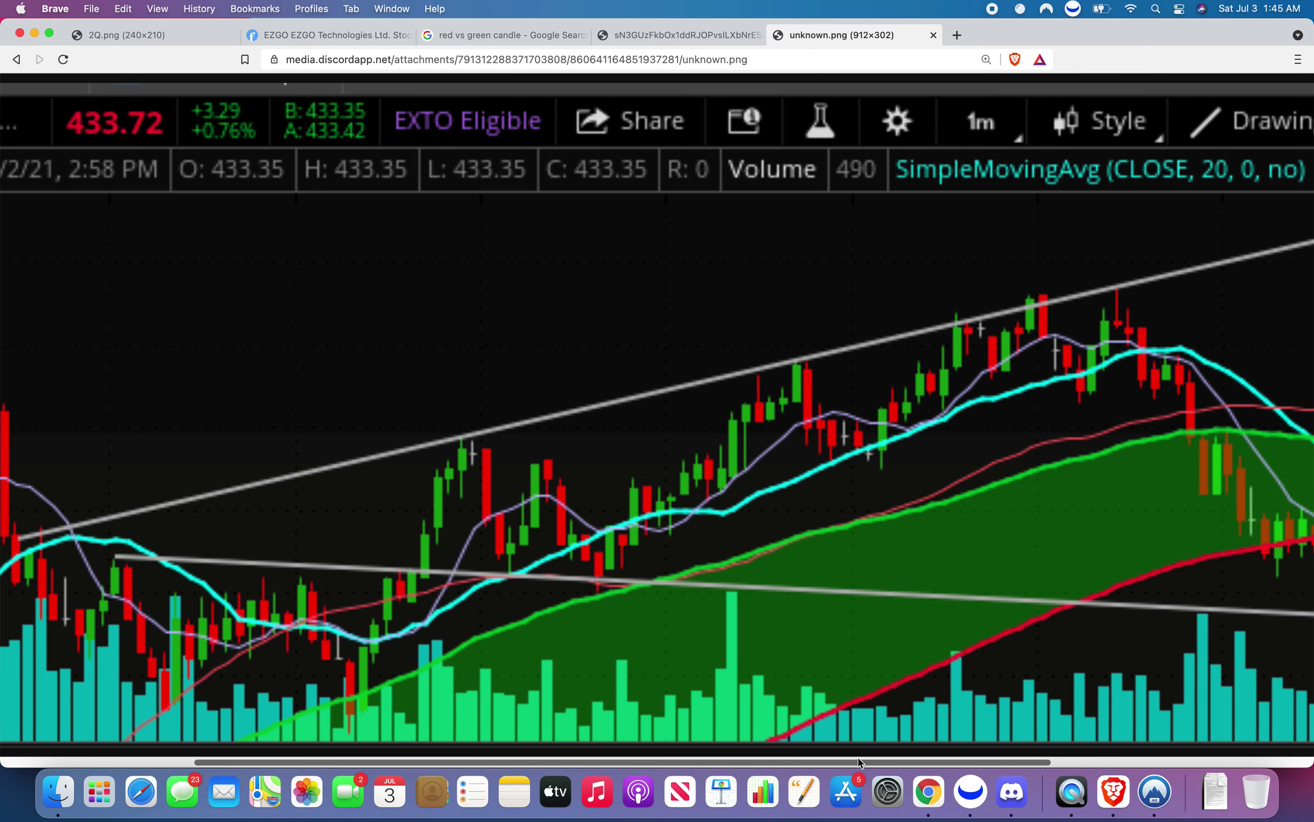
left_click_drag(843, 763, 1054, 744)
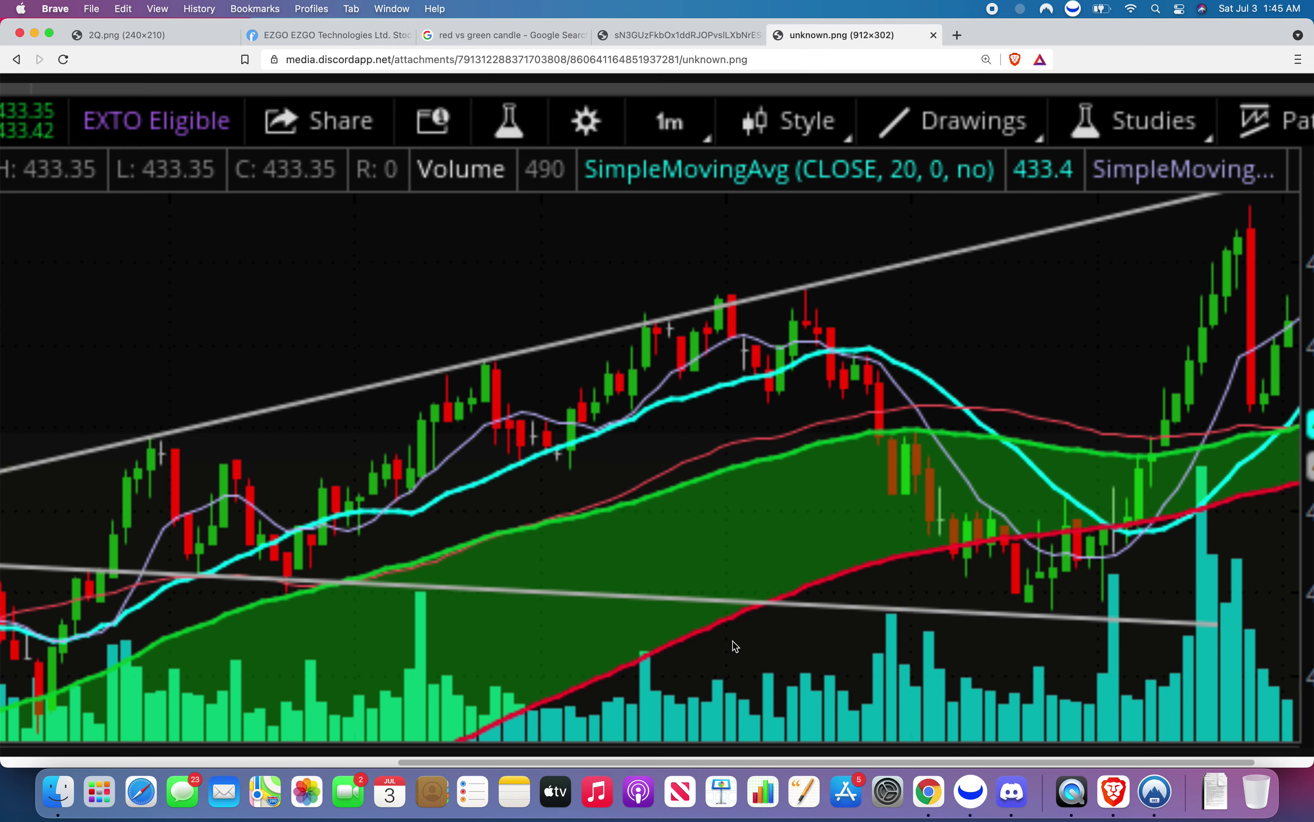
key("super+minus")
key("super+minus")
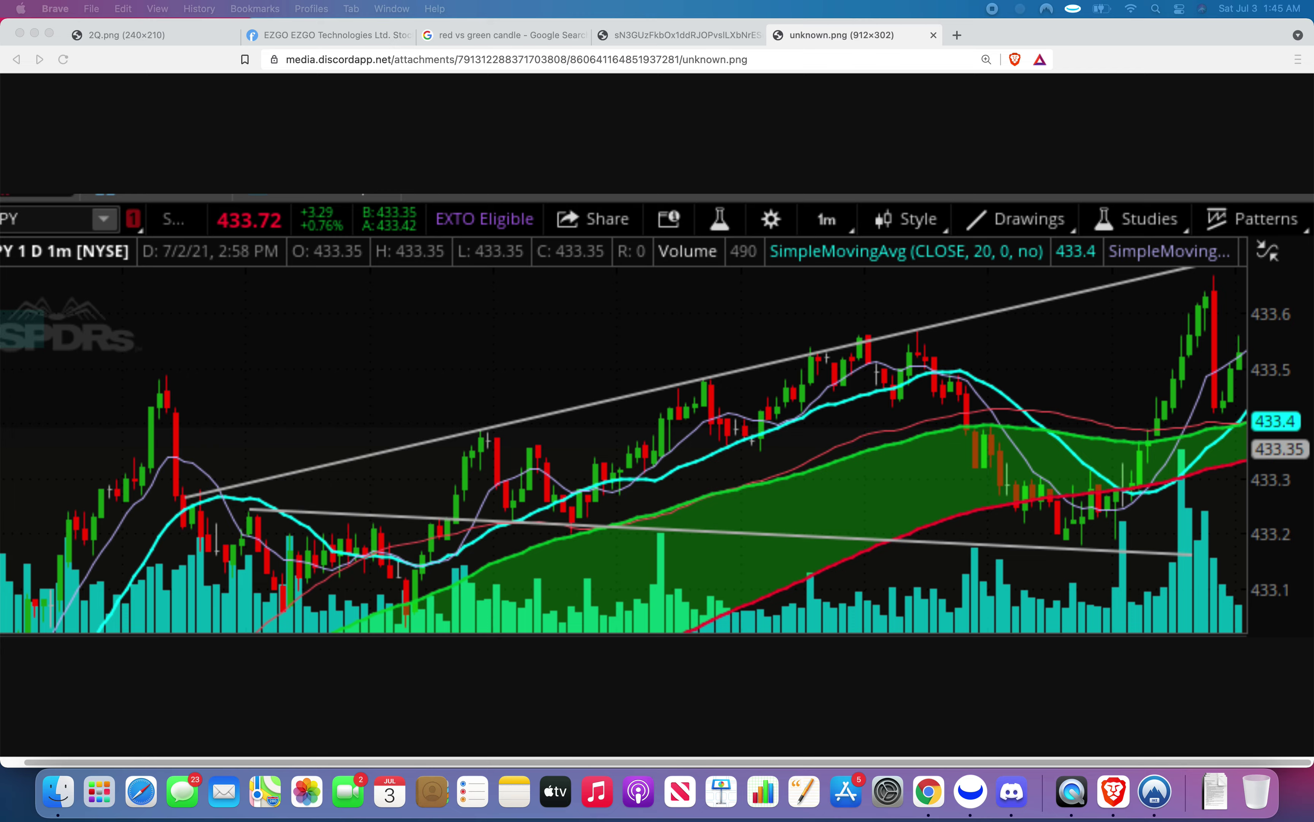
Open the copied Discord link to the MRIN 5-minute chart image in another new tab.
left_click(957, 36)
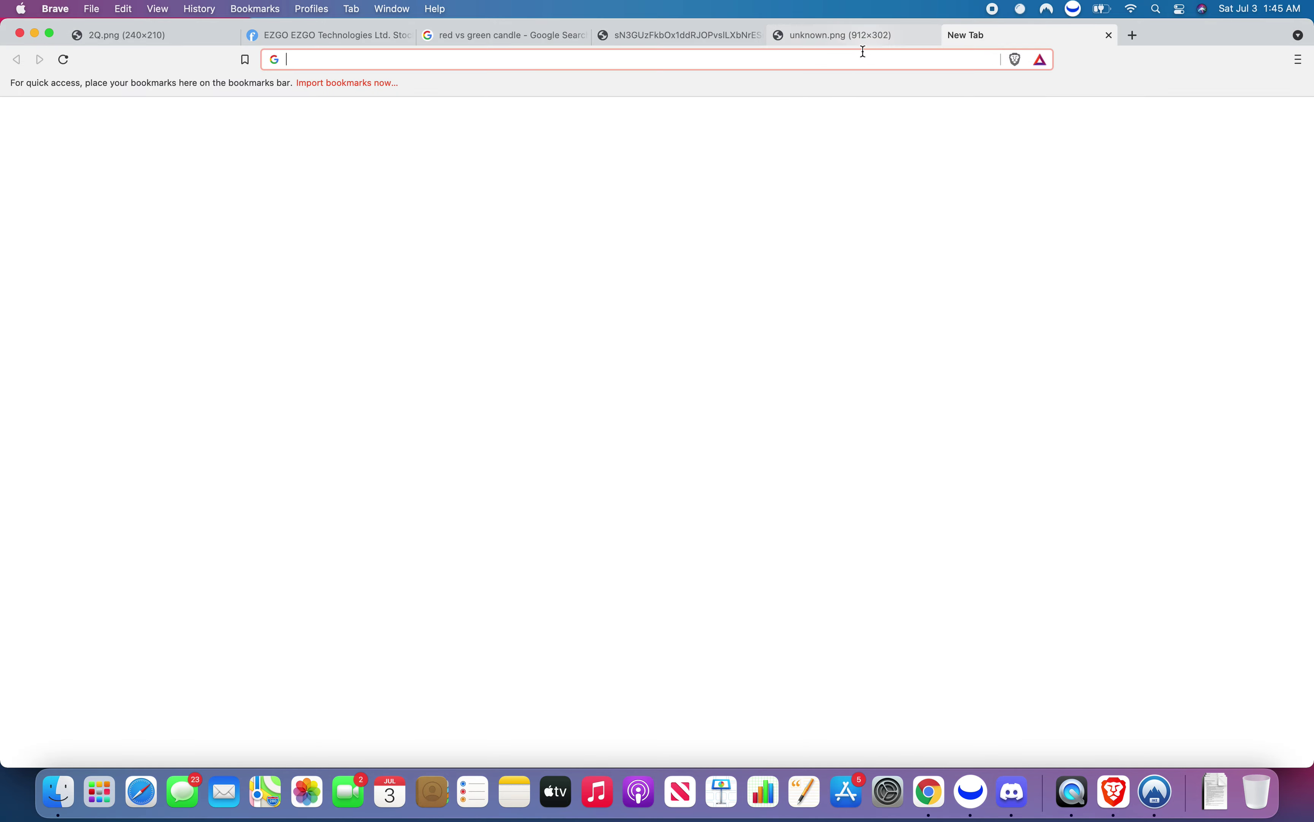
right_click(862, 57)
left_click(925, 164)
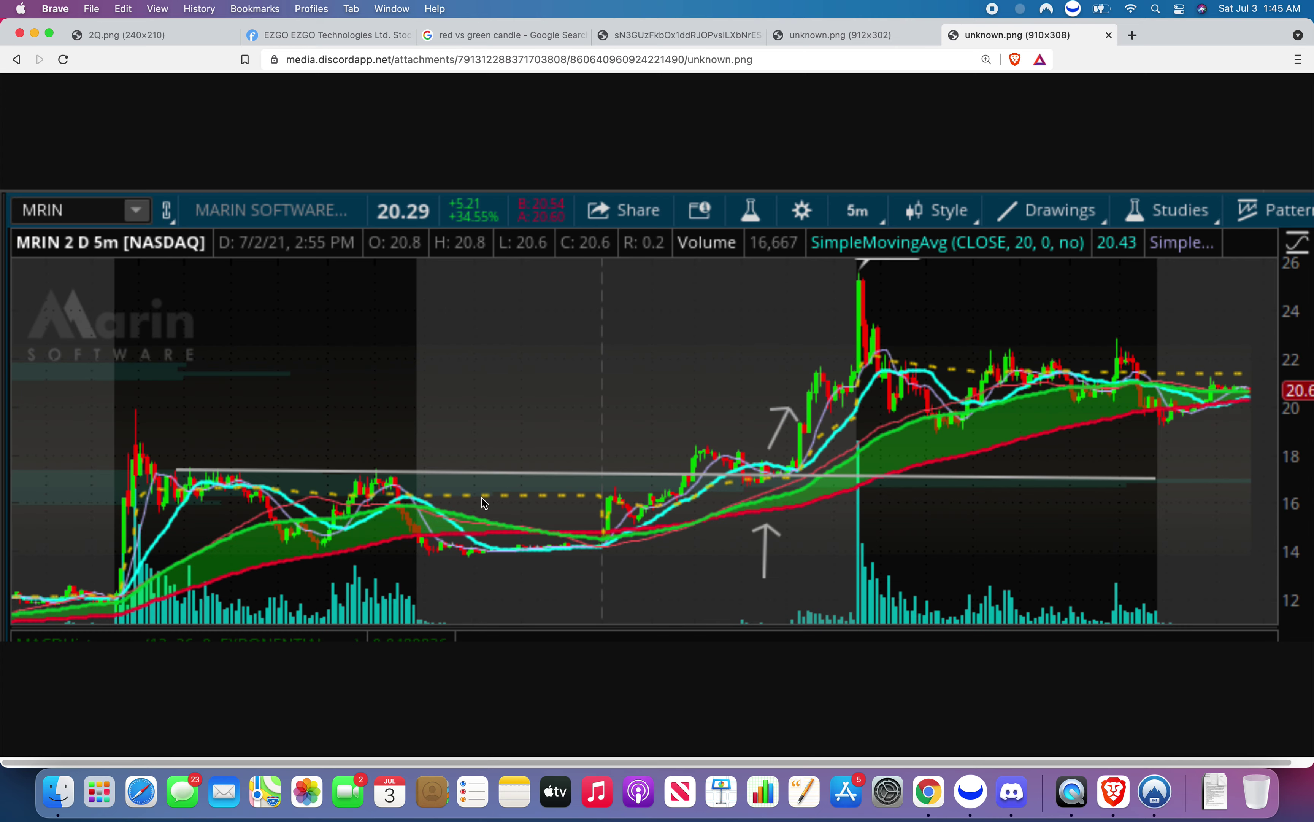
Examine the MRIN chart image up close, focusing on the two arrows where price meets the drawn resistance line.
key("super+equal")
key("super+equal")
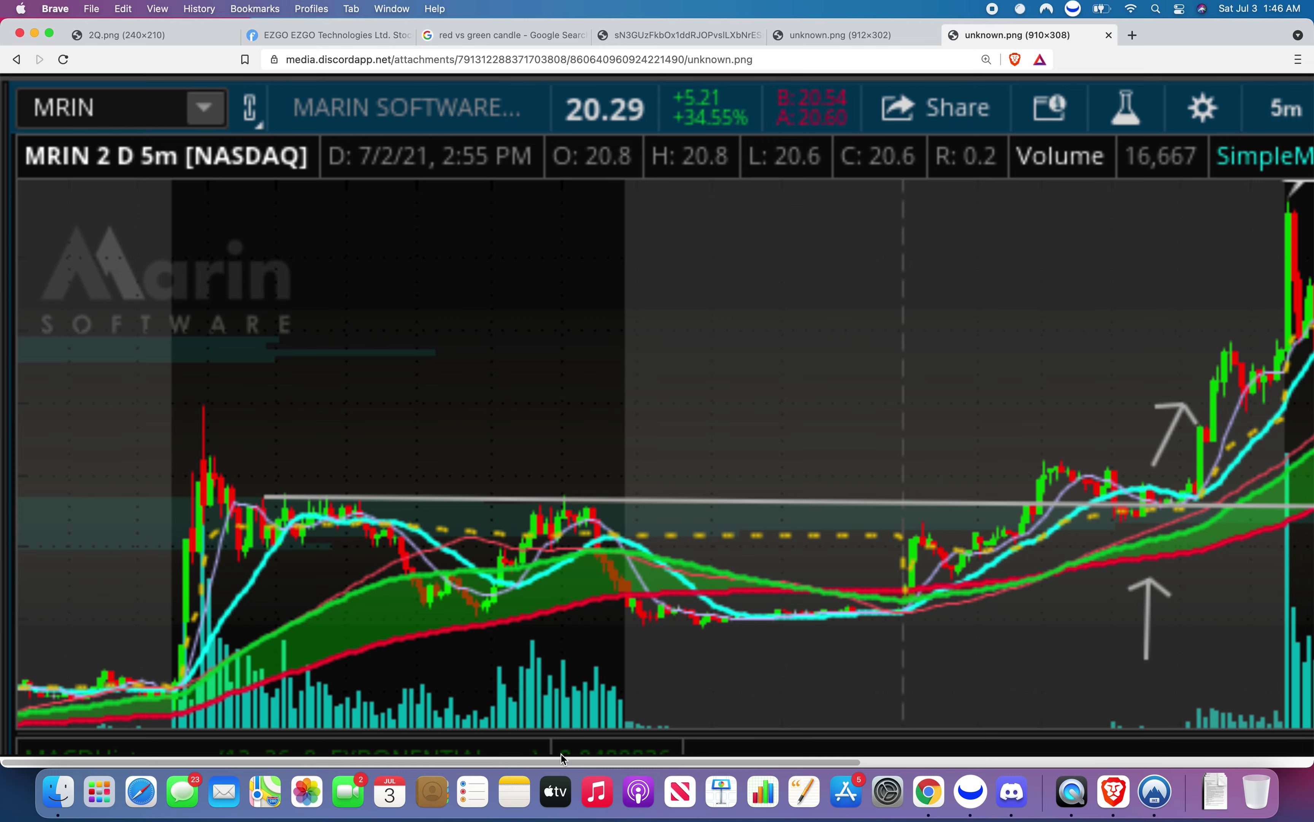
scroll(766, 756, "right", 10)
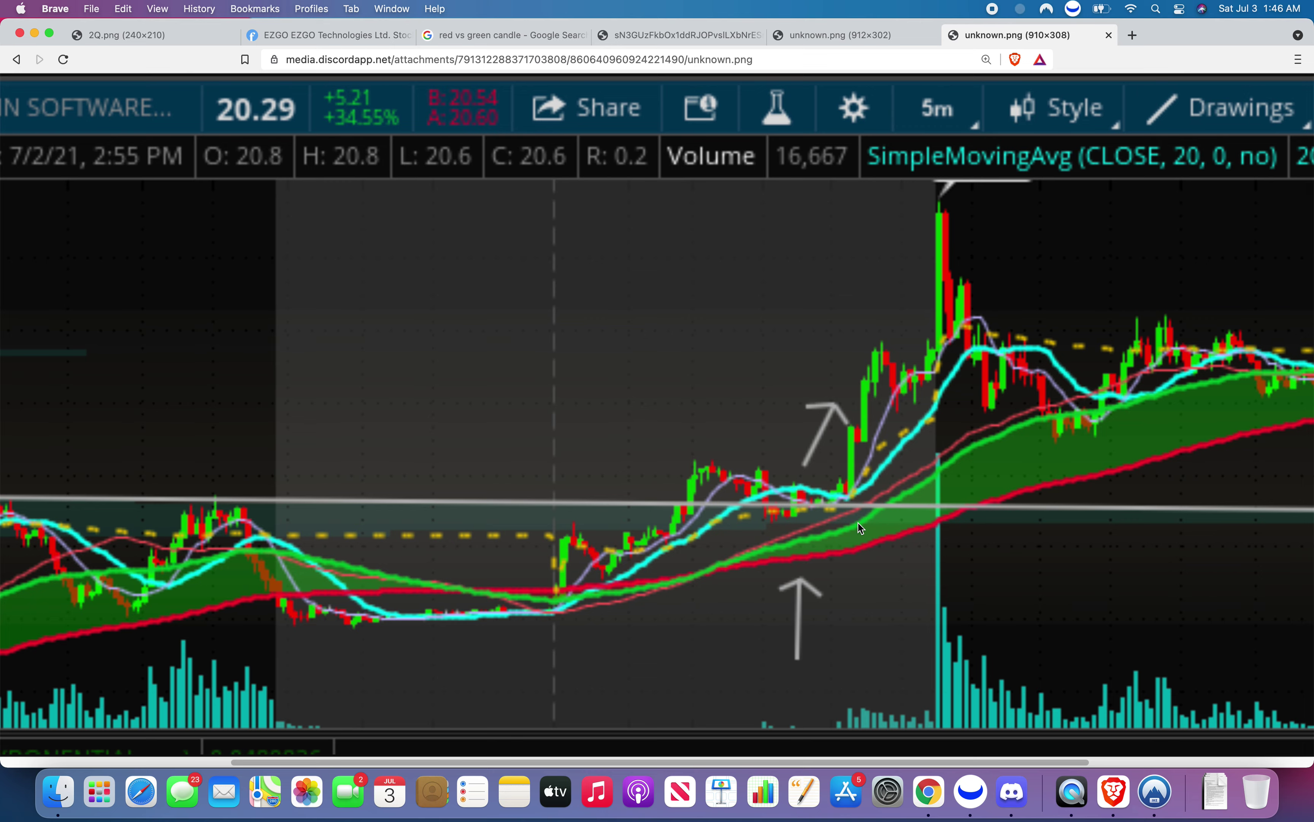
key("super+equal")
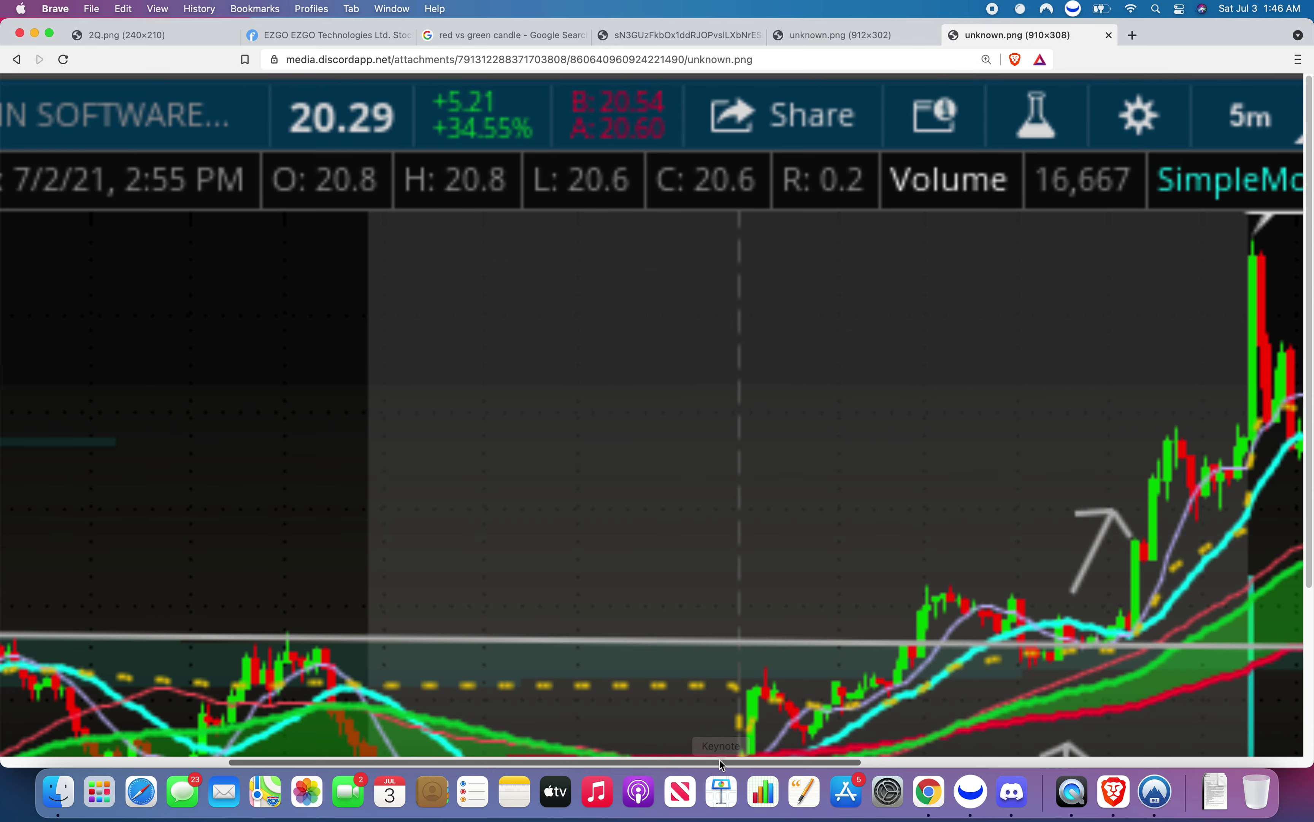
scroll(719, 760, "right", 10)
scroll(720, 631, "down", 5)
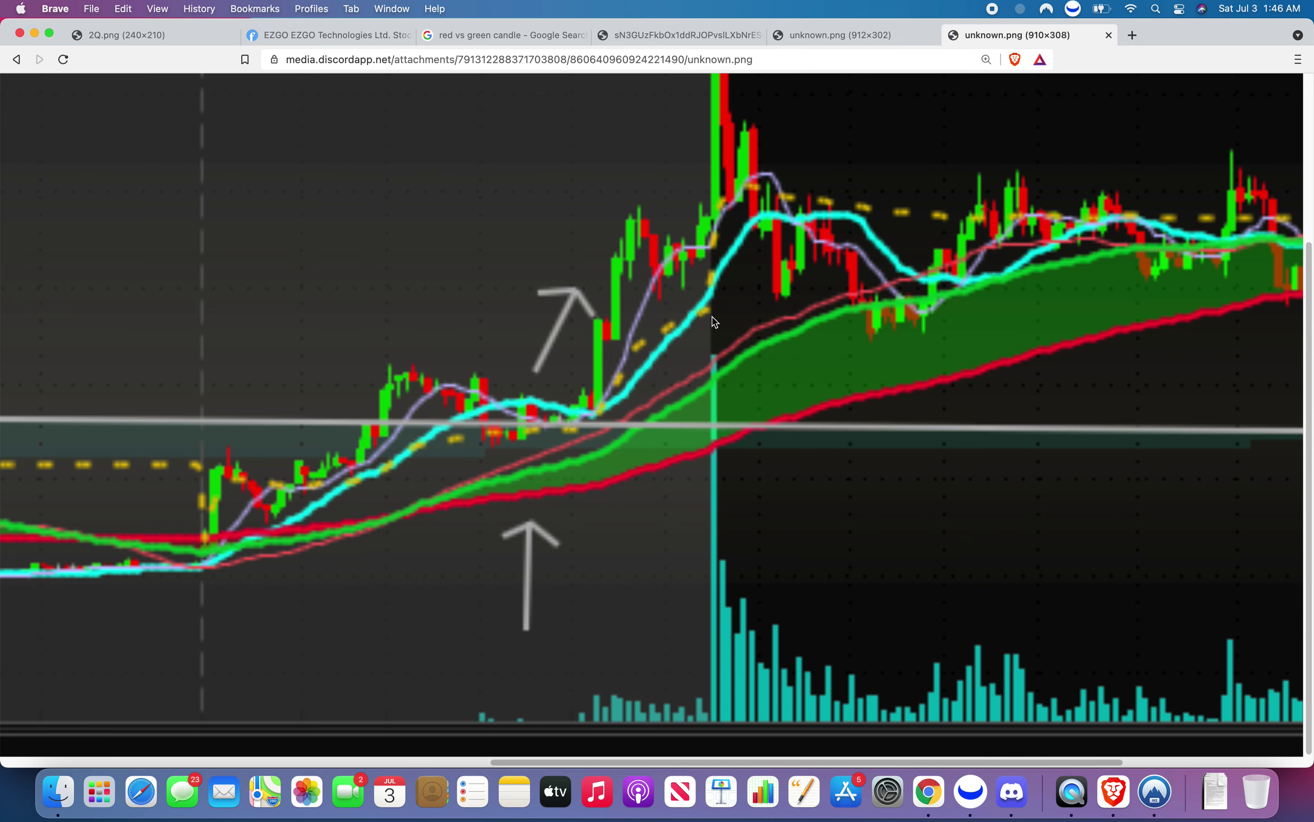
key("super+minus")
key("super+minus")
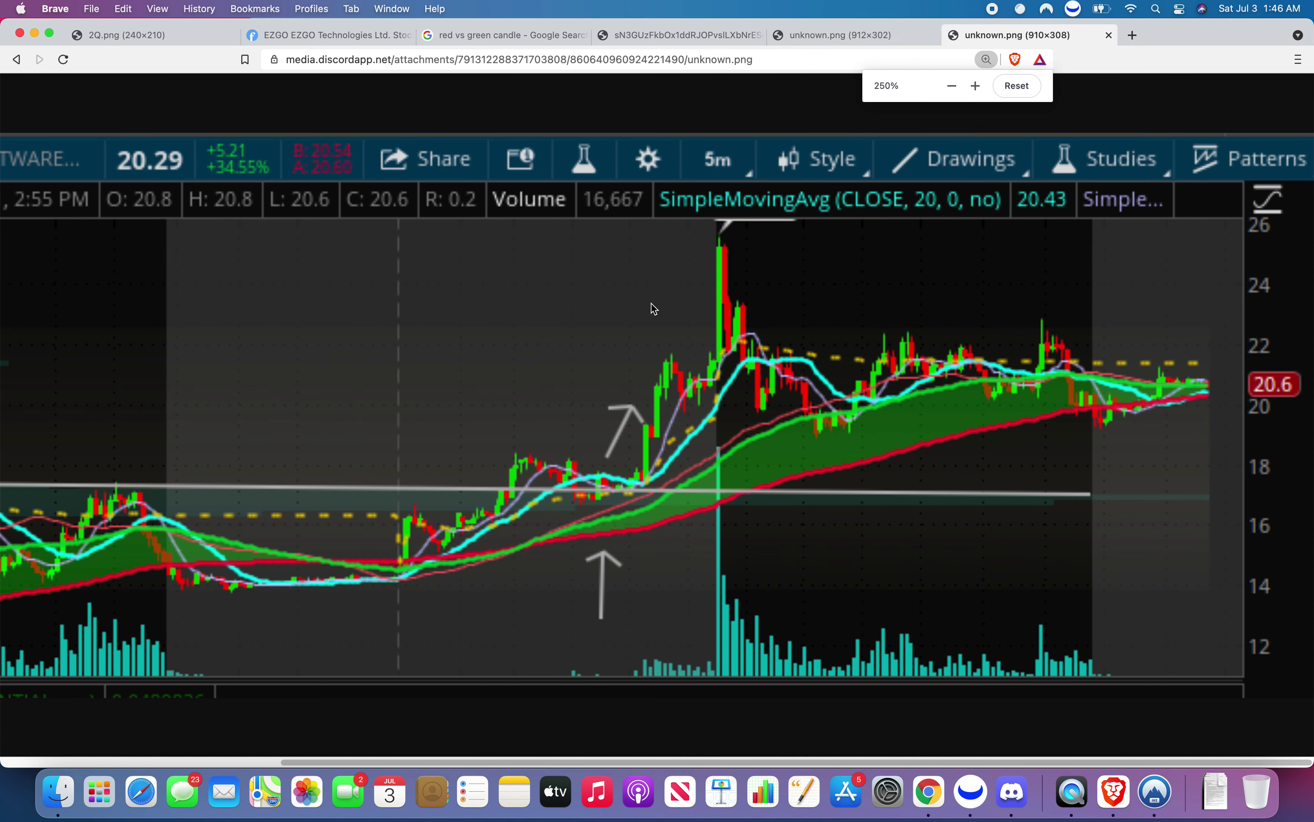
scroll(202, 400, "left", 5)
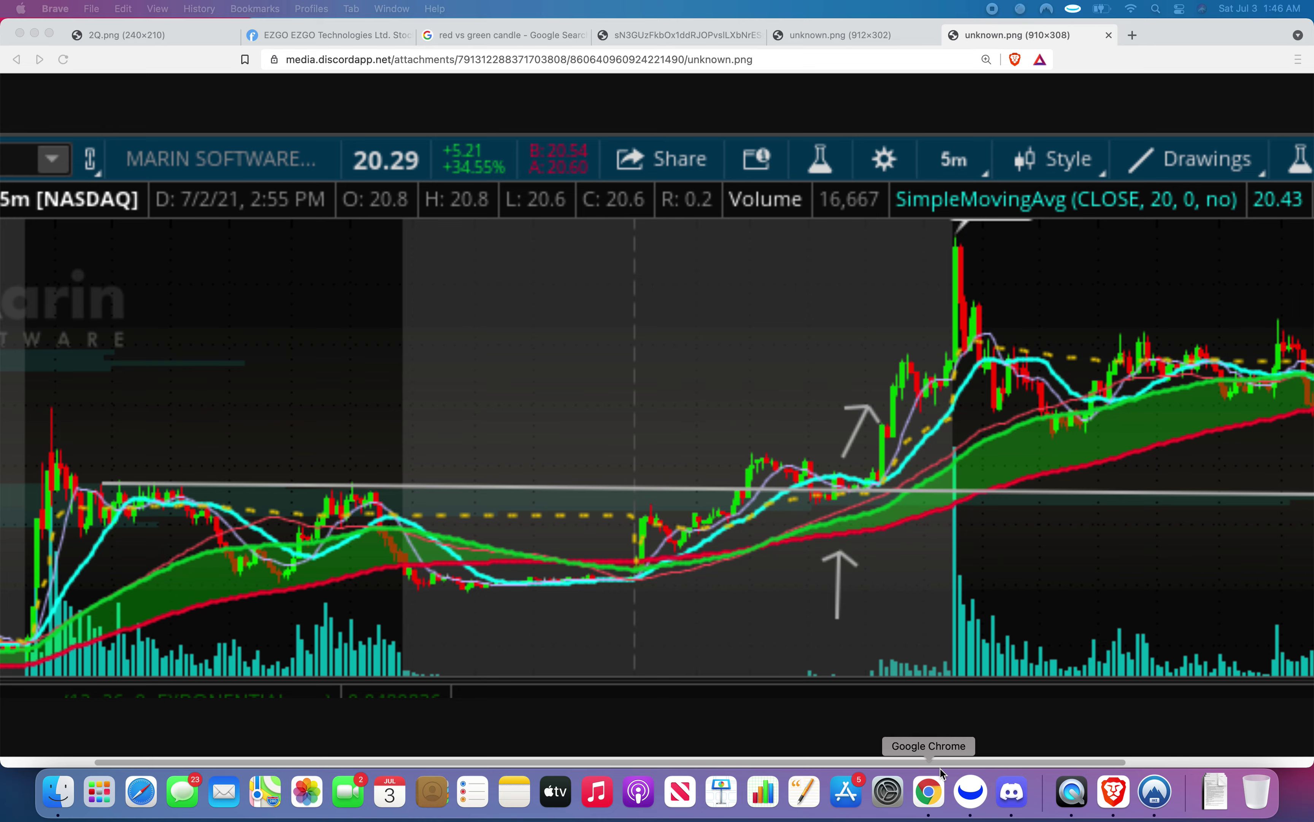
Switch to Webull Desktop and compare BLIN's full day, from premarket to after-hours, with the MRIN example.
left_click(970, 791)
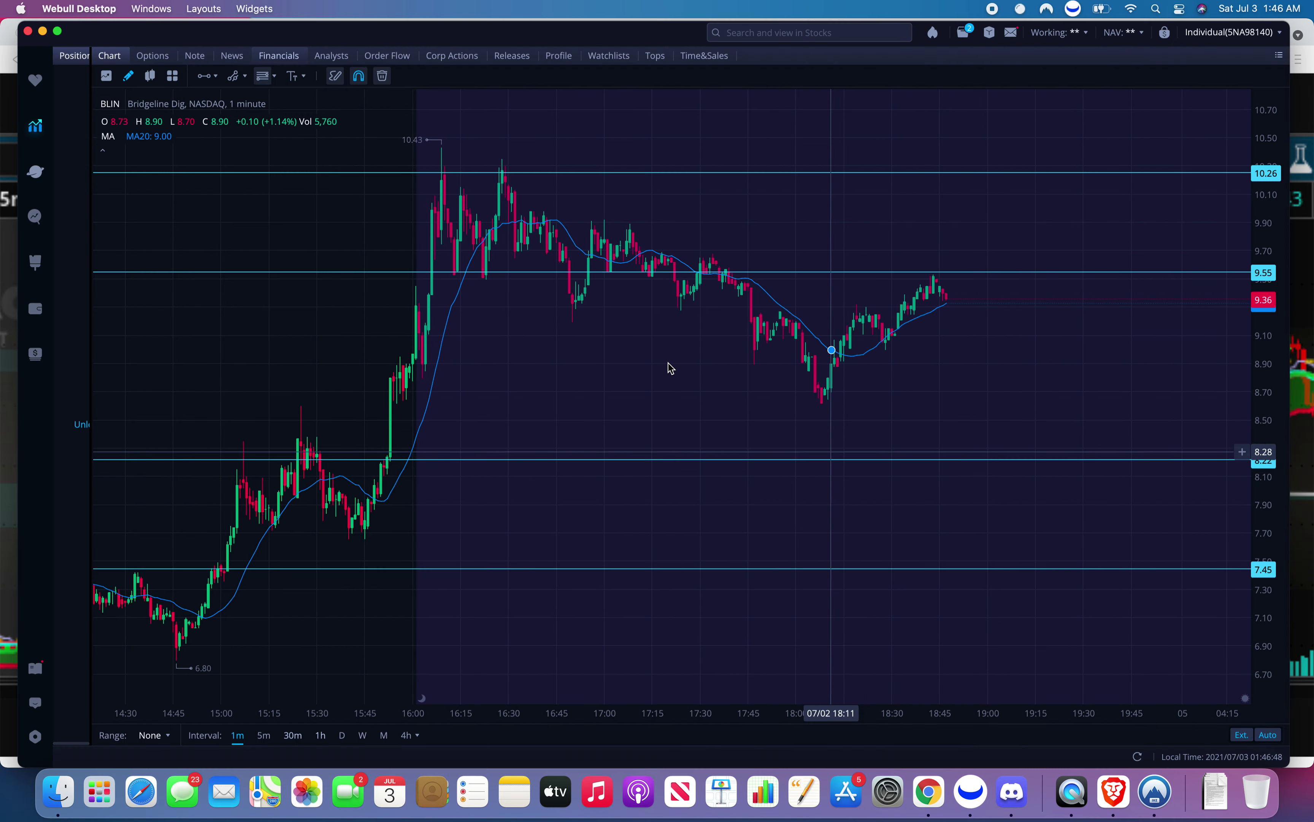
scroll(669, 367, "down", 5)
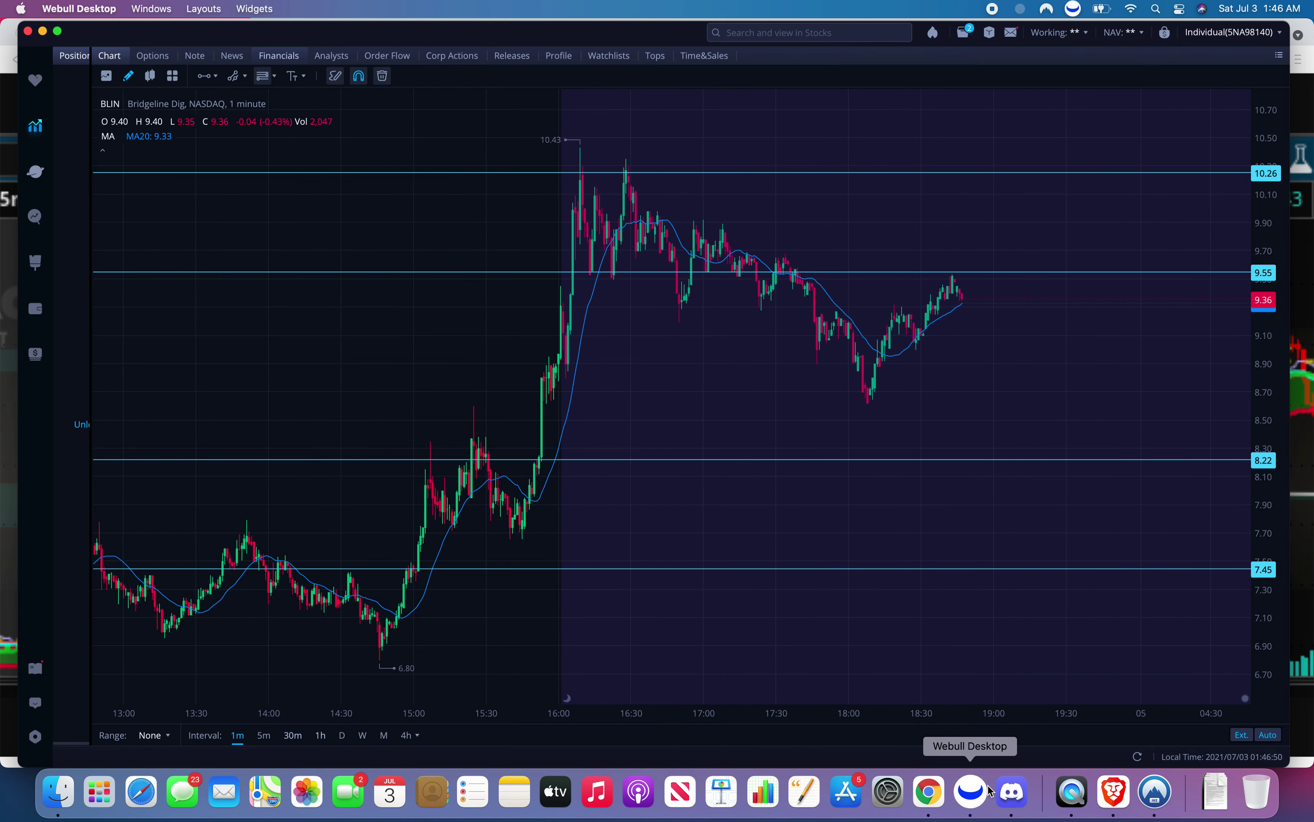
key("super+Tab")
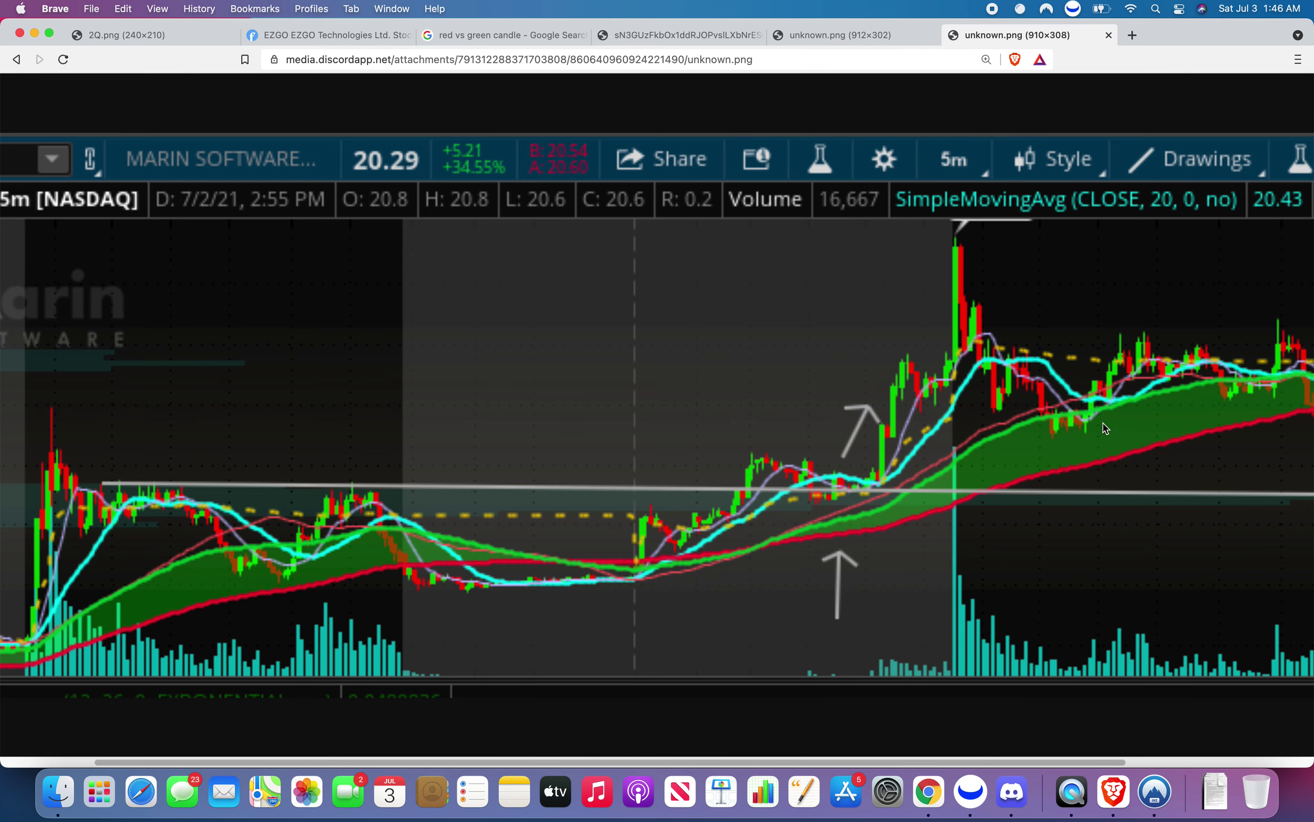
left_click(978, 789)
scroll(869, 380, "left", 5)
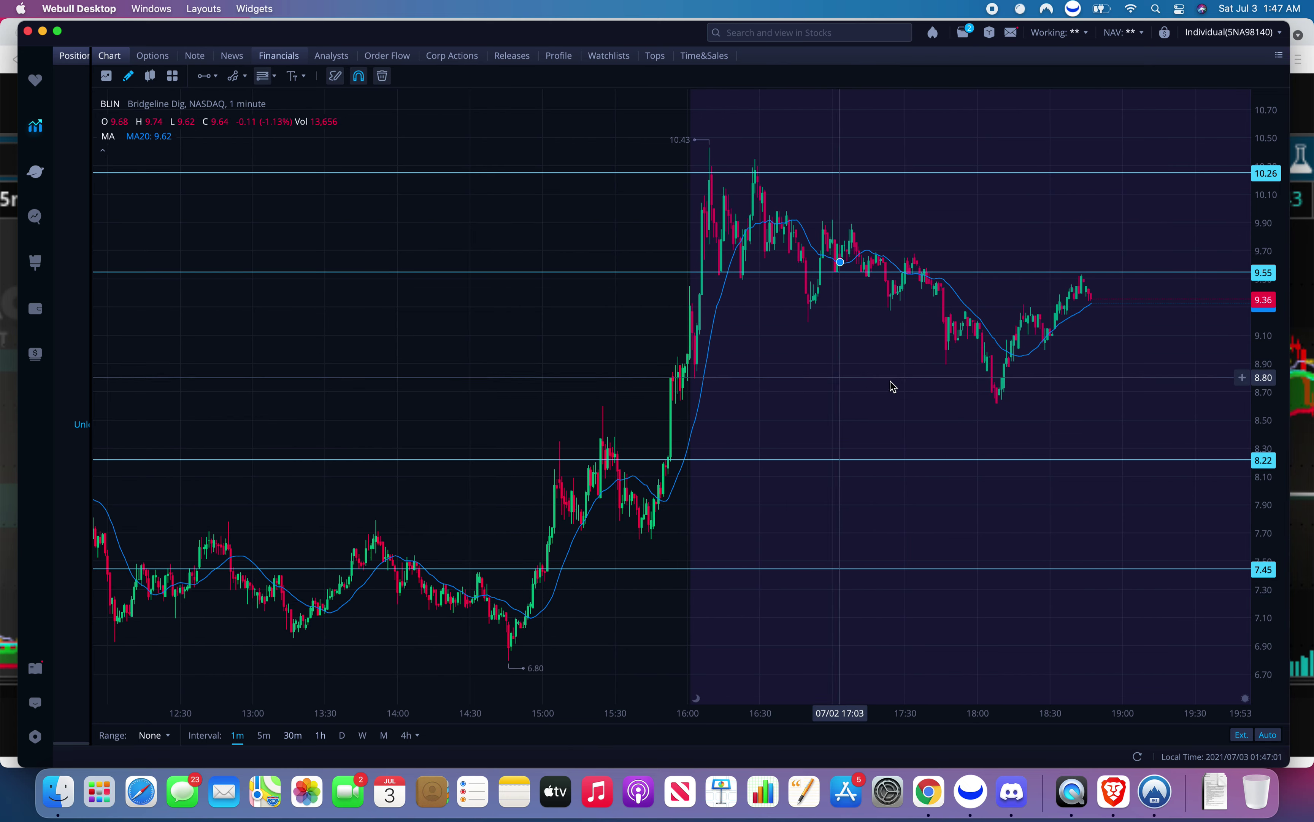
scroll(859, 389, "left", 6)
scroll(706, 397, "left", 5)
scroll(754, 372, "down", 3)
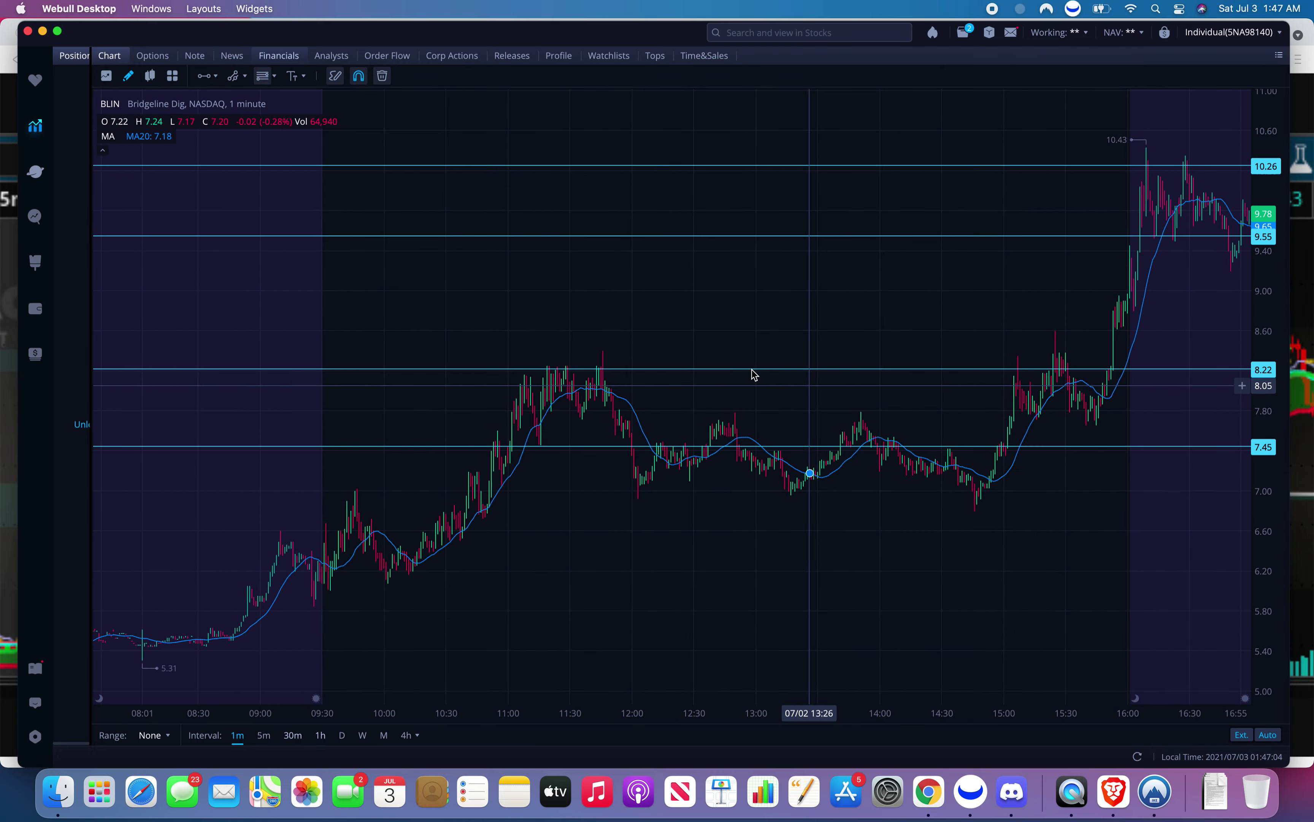
scroll(745, 393, "down", 3)
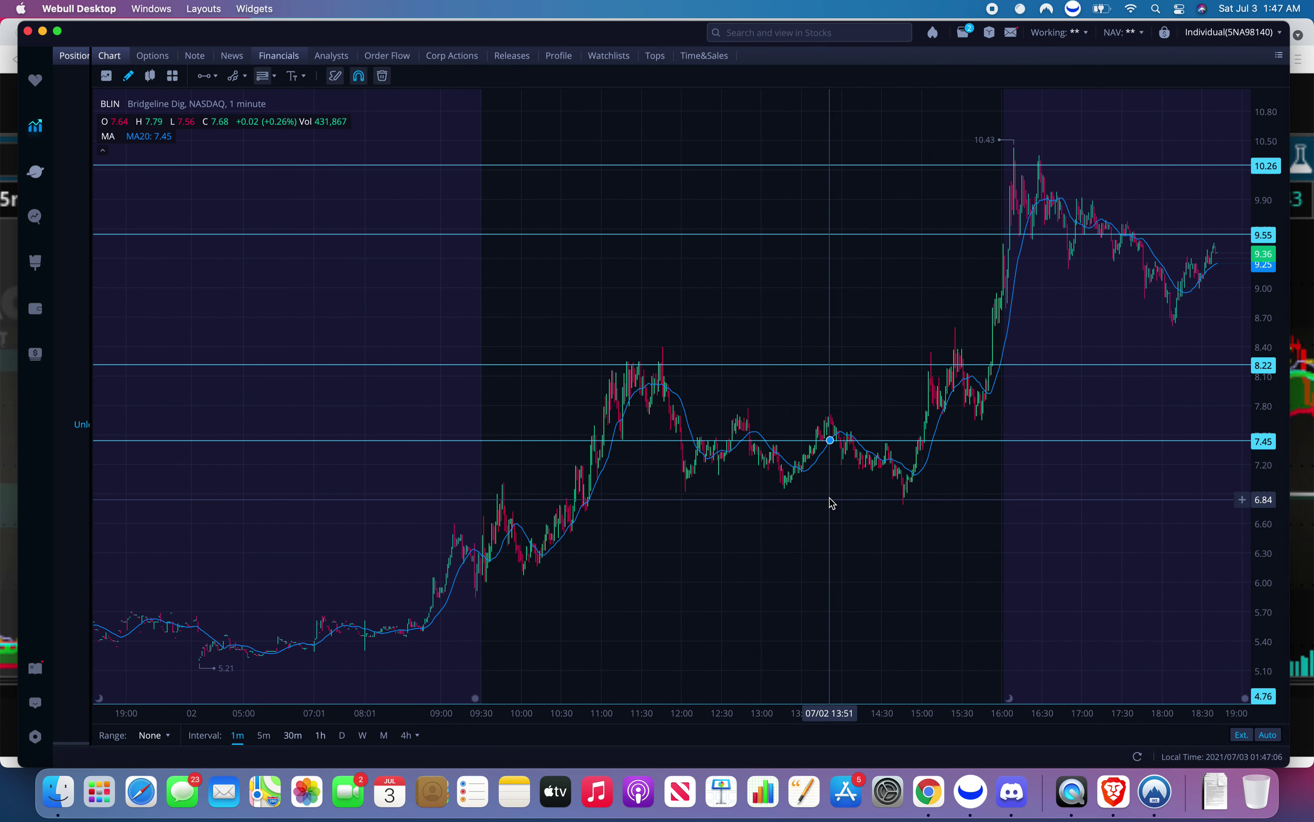
Load the STAF (Staffing 360) chart and look back to the July 1 after-hours session on the 1-minute interval.
type("staf")
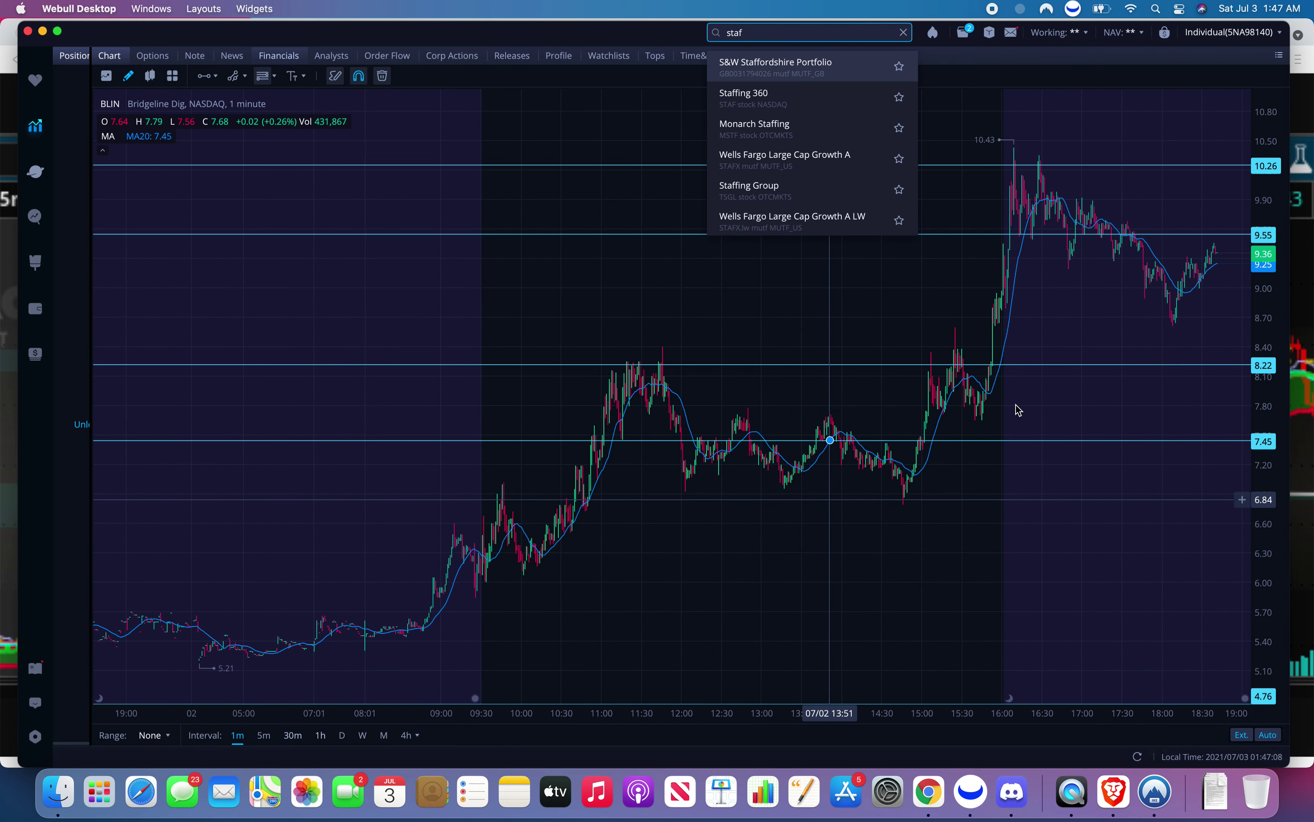
left_click(831, 99)
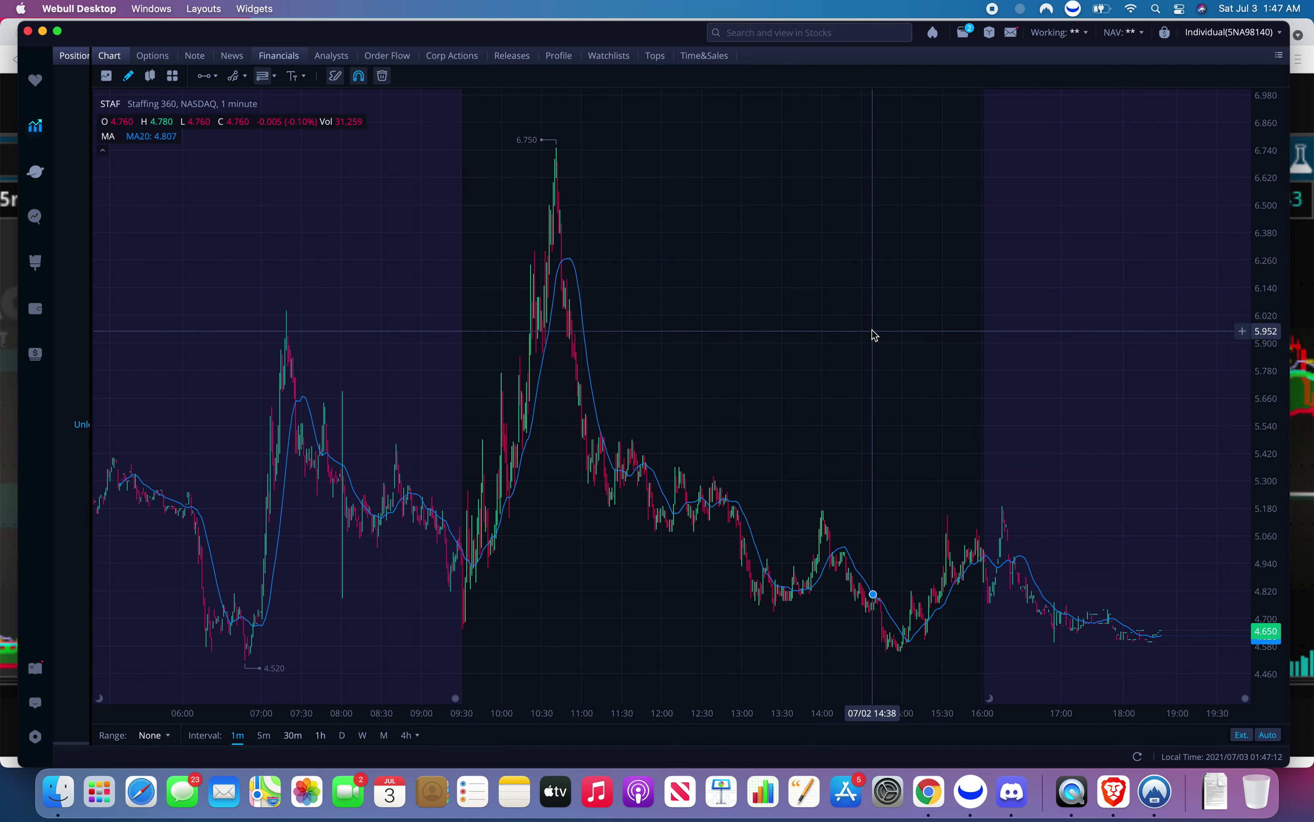
scroll(678, 365, "left", 5)
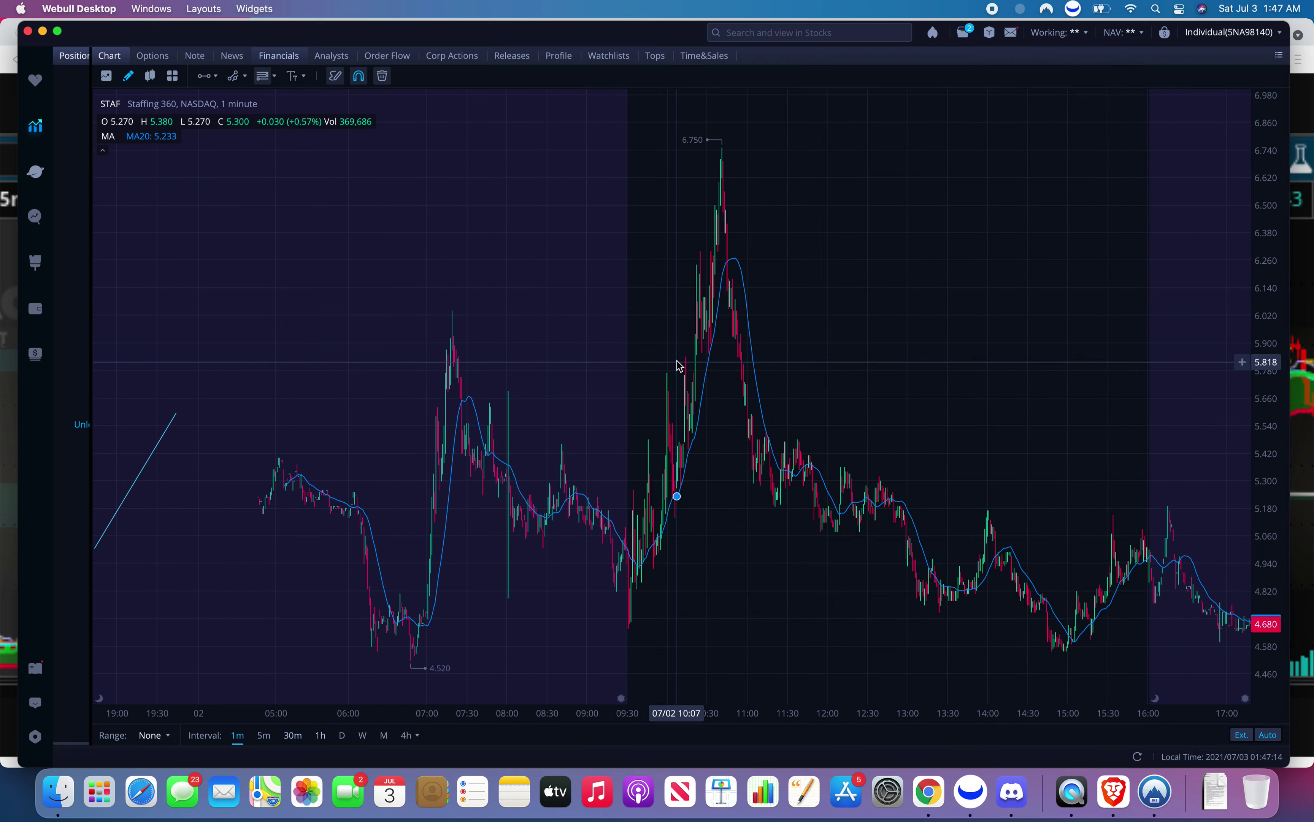
scroll(687, 365, "left", 5)
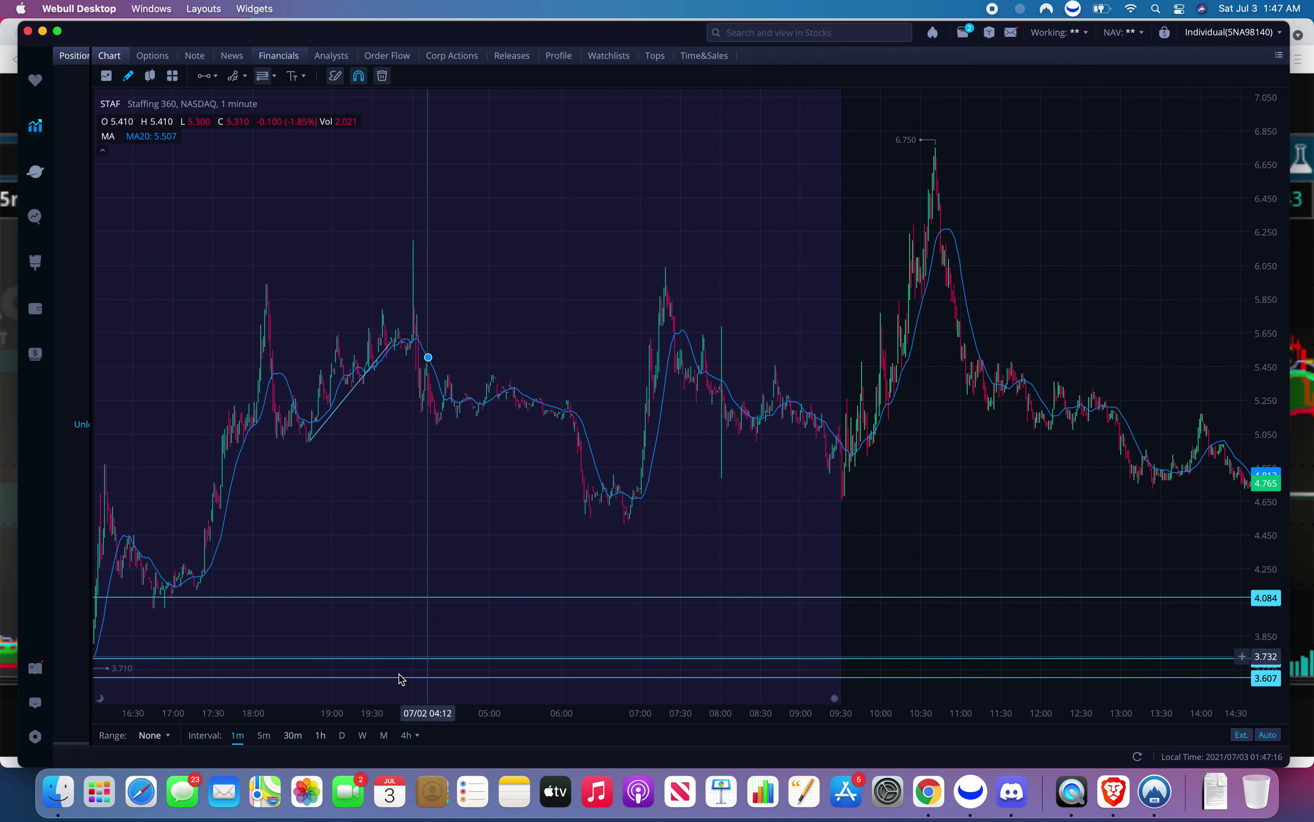
Switch STAF to the 30-minute interval and delete the horizontal lines at 4.084, 3.720 and 3.607.
left_click(292, 735)
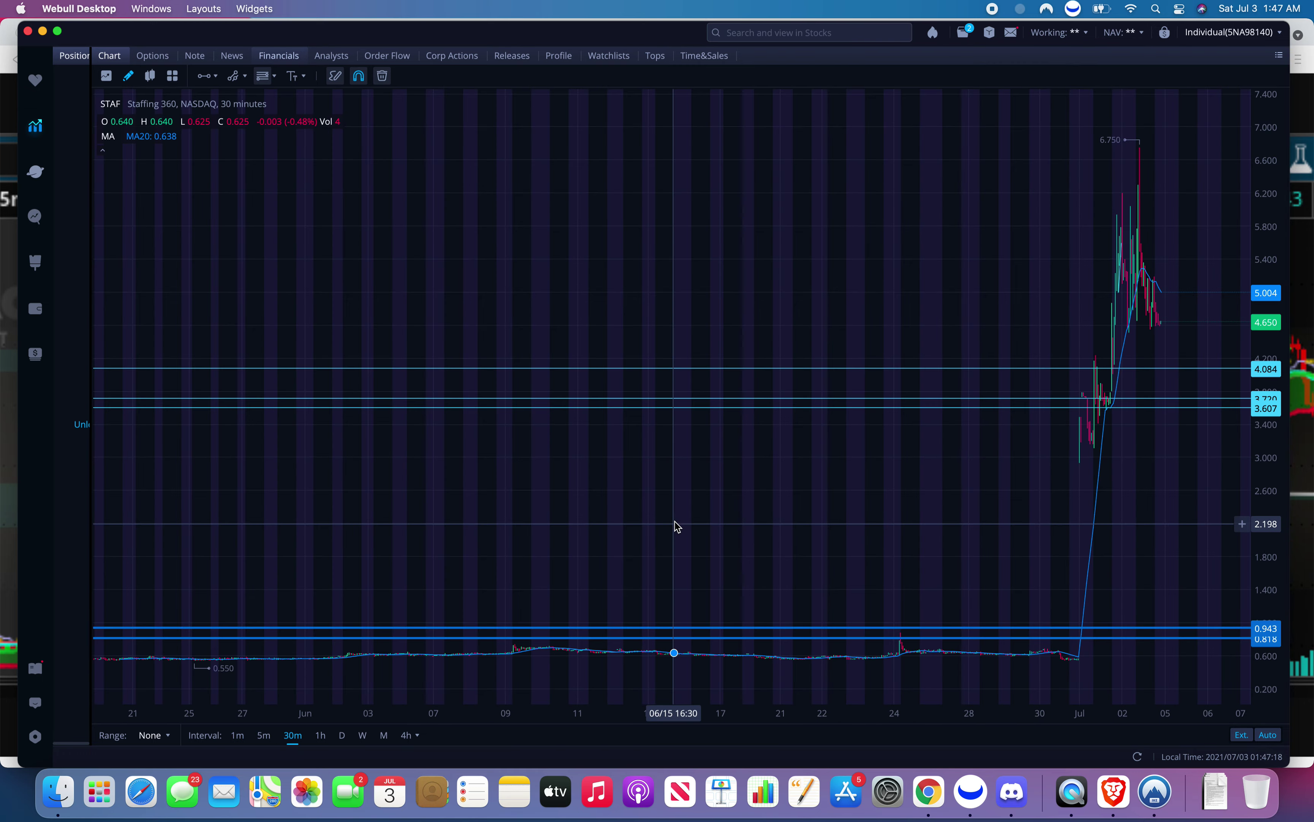
scroll(1113, 500, "up", 5)
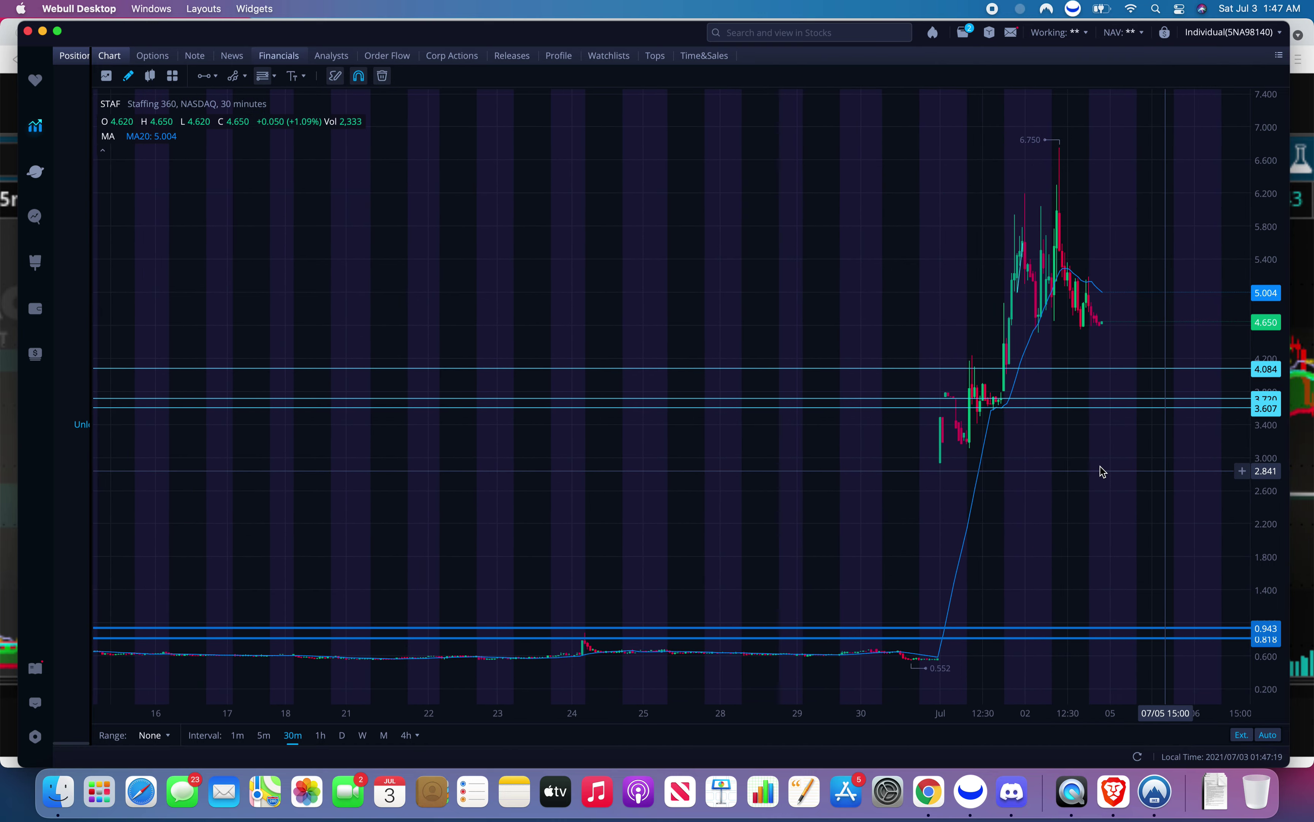
scroll(1102, 472, "up", 10)
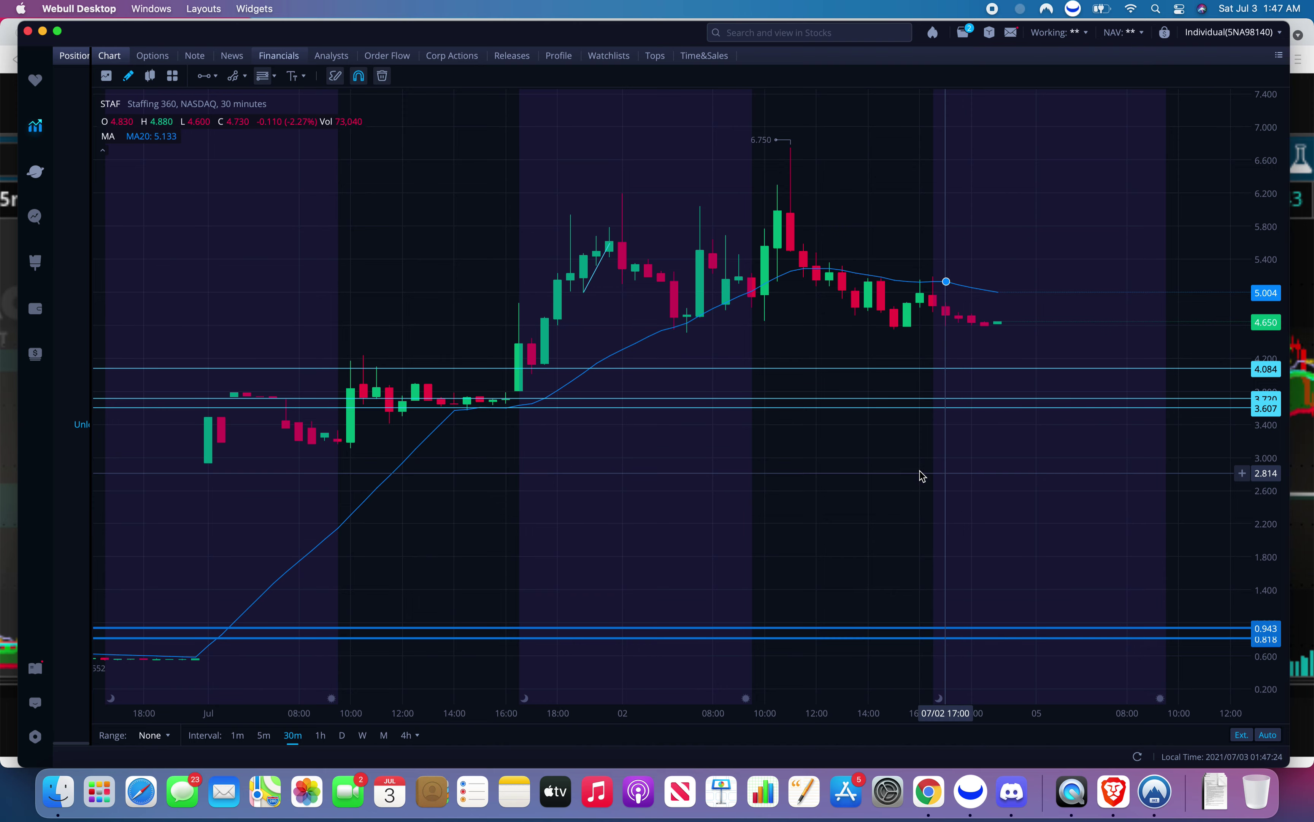
scroll(826, 479, "down", 2)
scroll(645, 486, "down", 2)
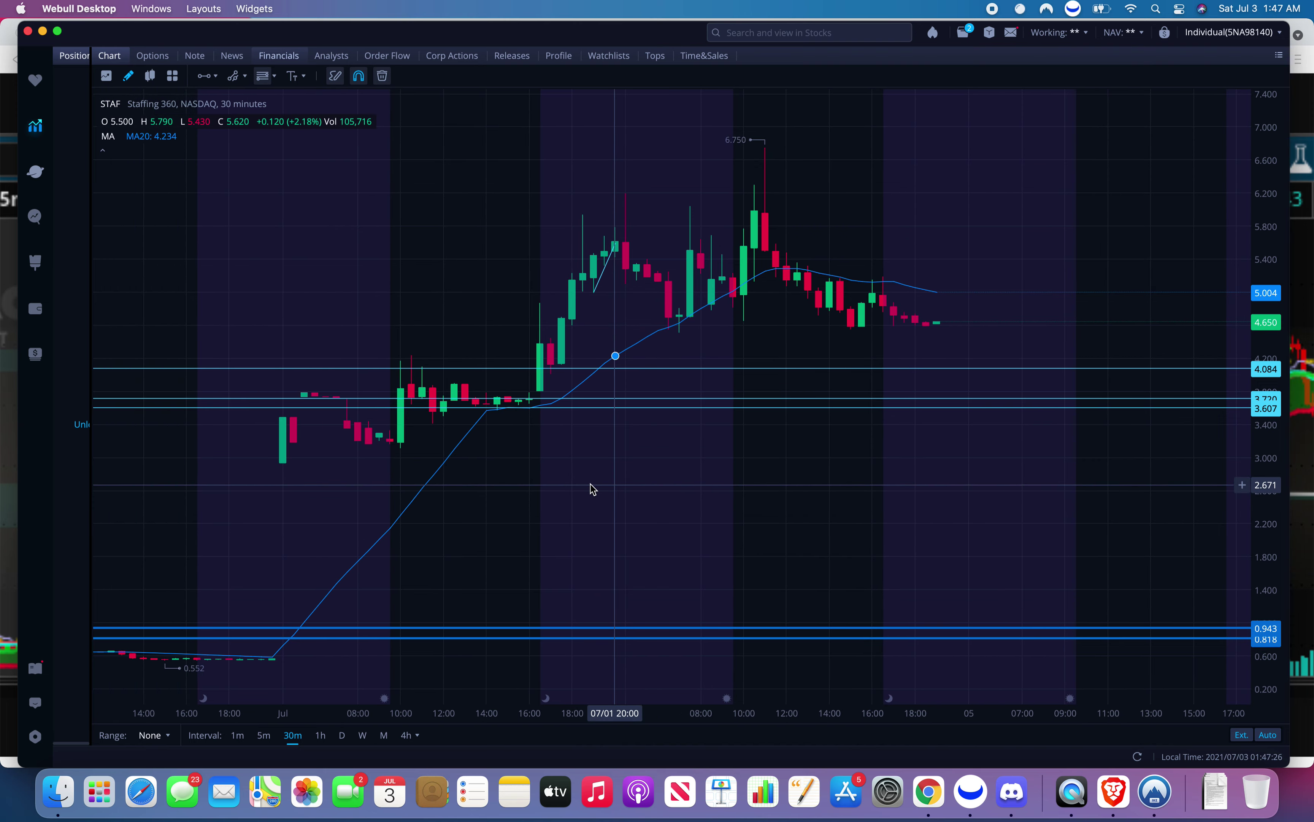
scroll(684, 430, "left", 5)
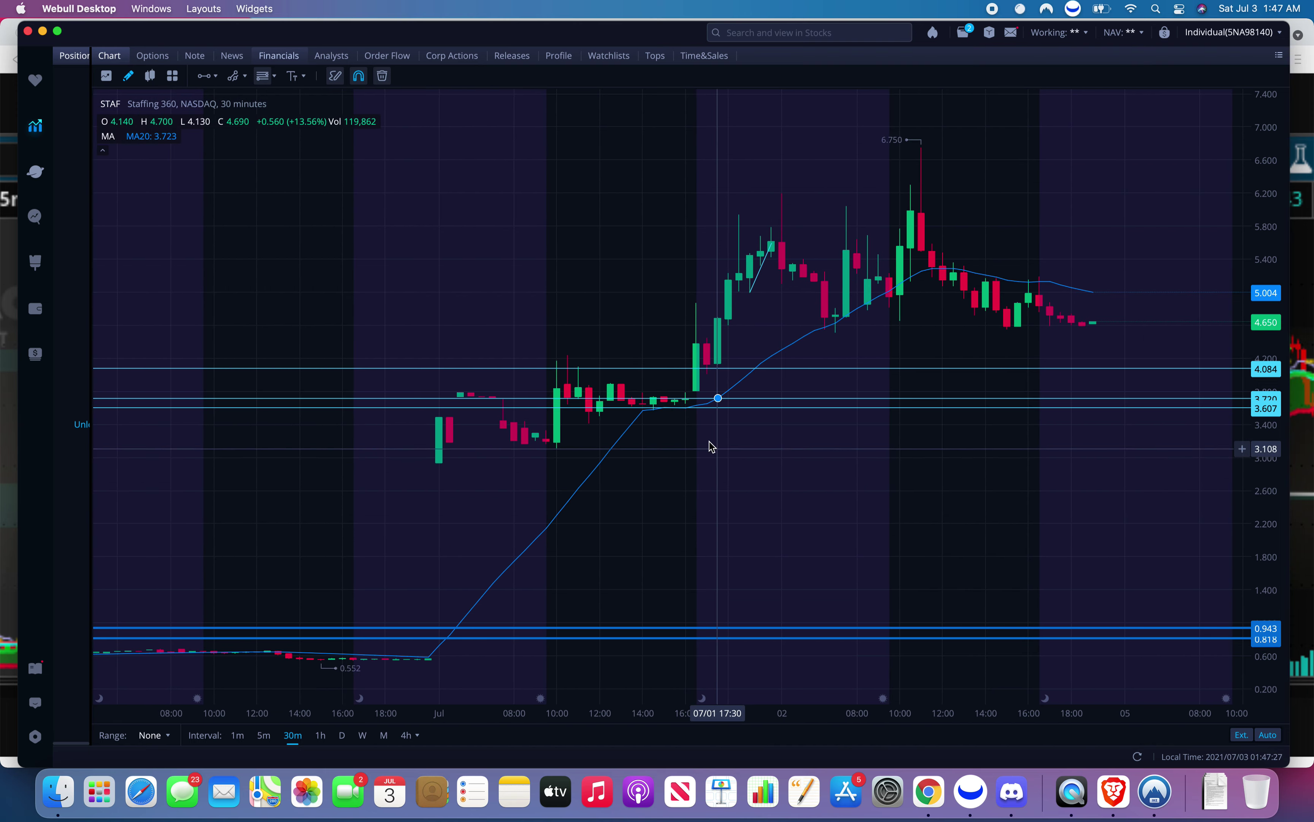
left_click(688, 408)
mouse_move(687, 409)
left_mouse_down()
mouse_move(711, 374)
mouse_move(716, 399)
mouse_move(504, 467)
left_mouse_up()
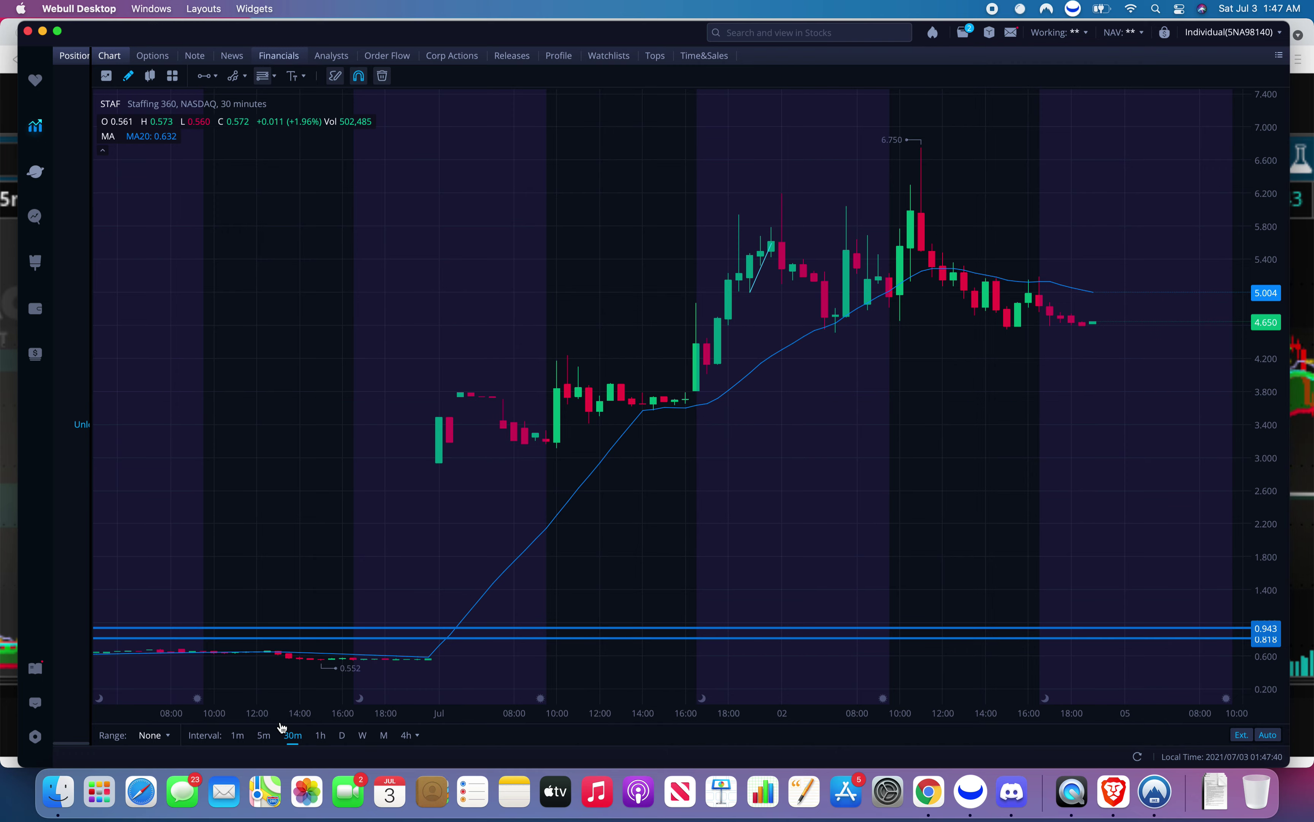
Switch STAF to the 5-minute interval and look back from the July 2 session to the July 1 premarket gap.
left_click(264, 734)
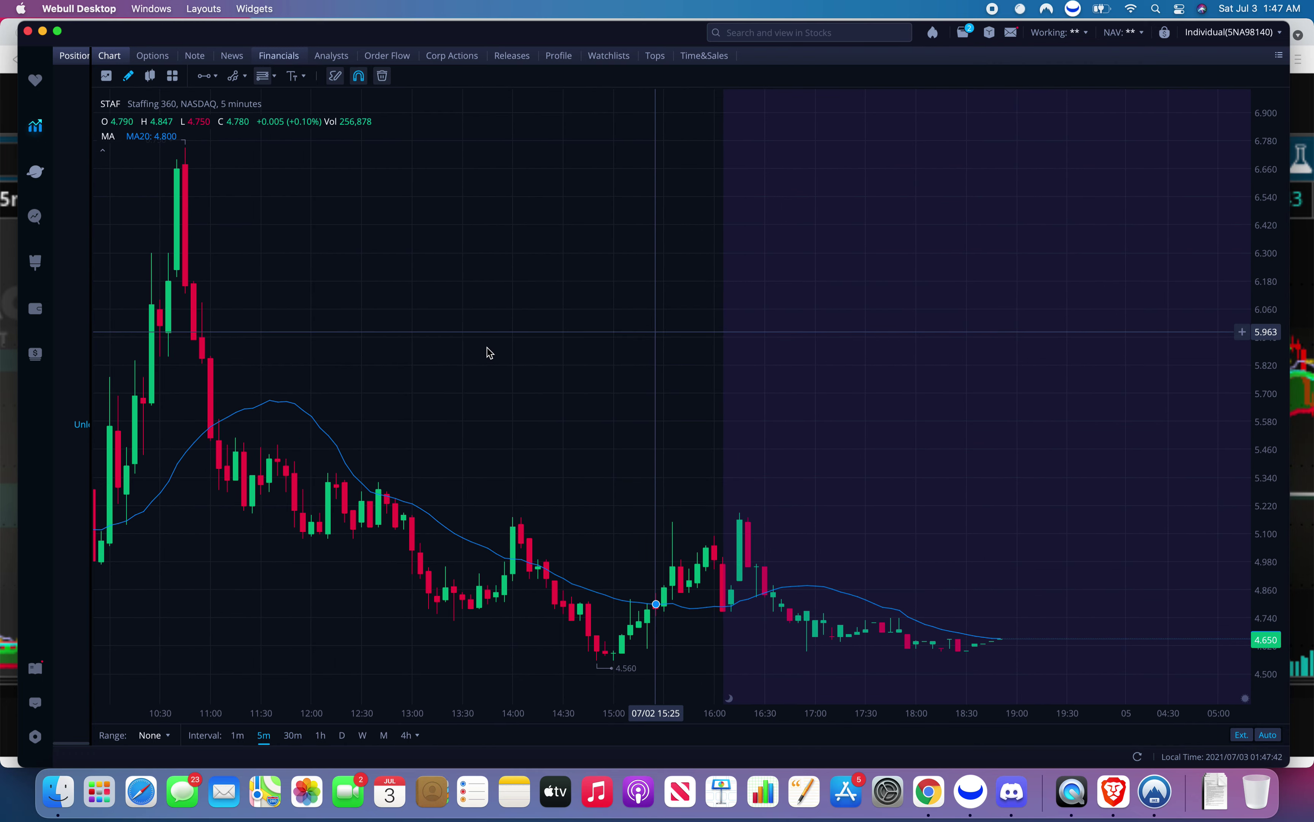
scroll(561, 369, "left", 15)
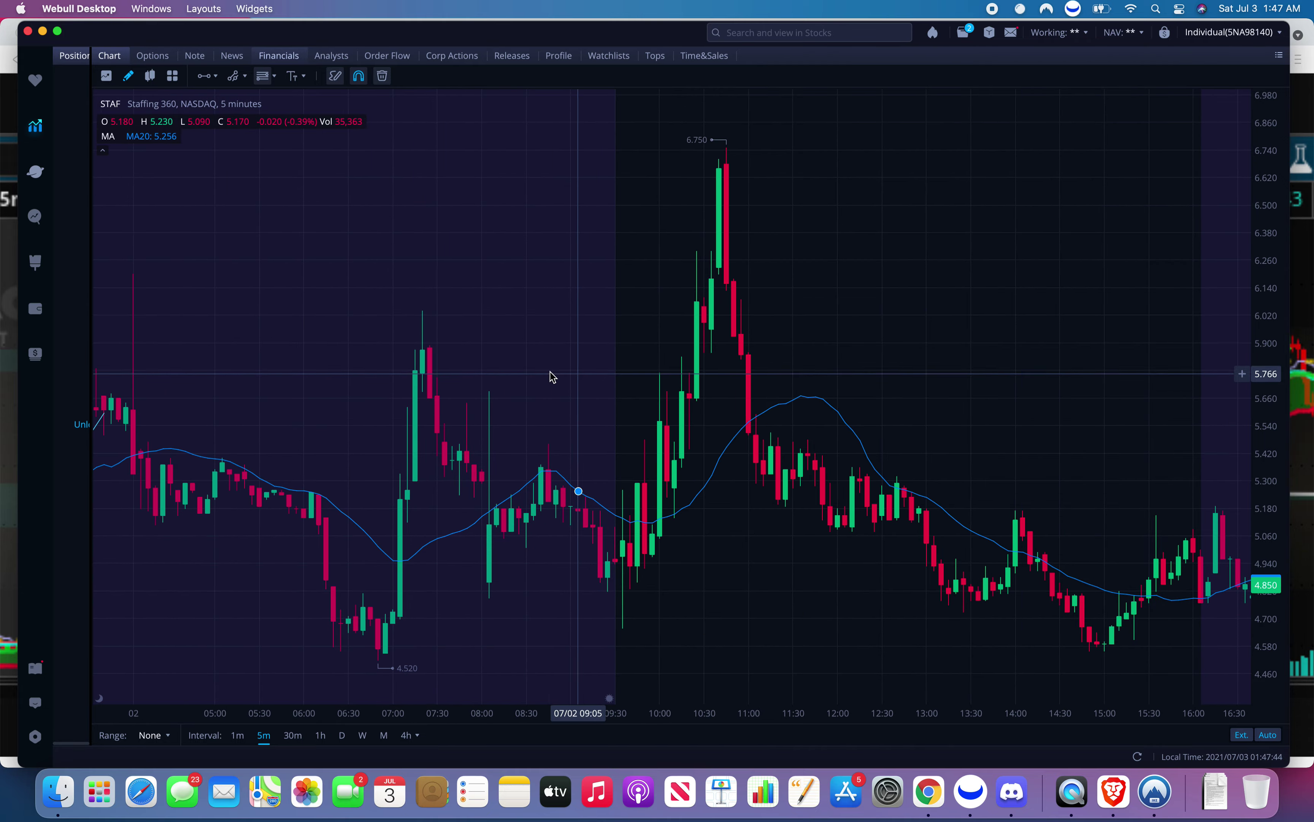
scroll(511, 413, "down", 3)
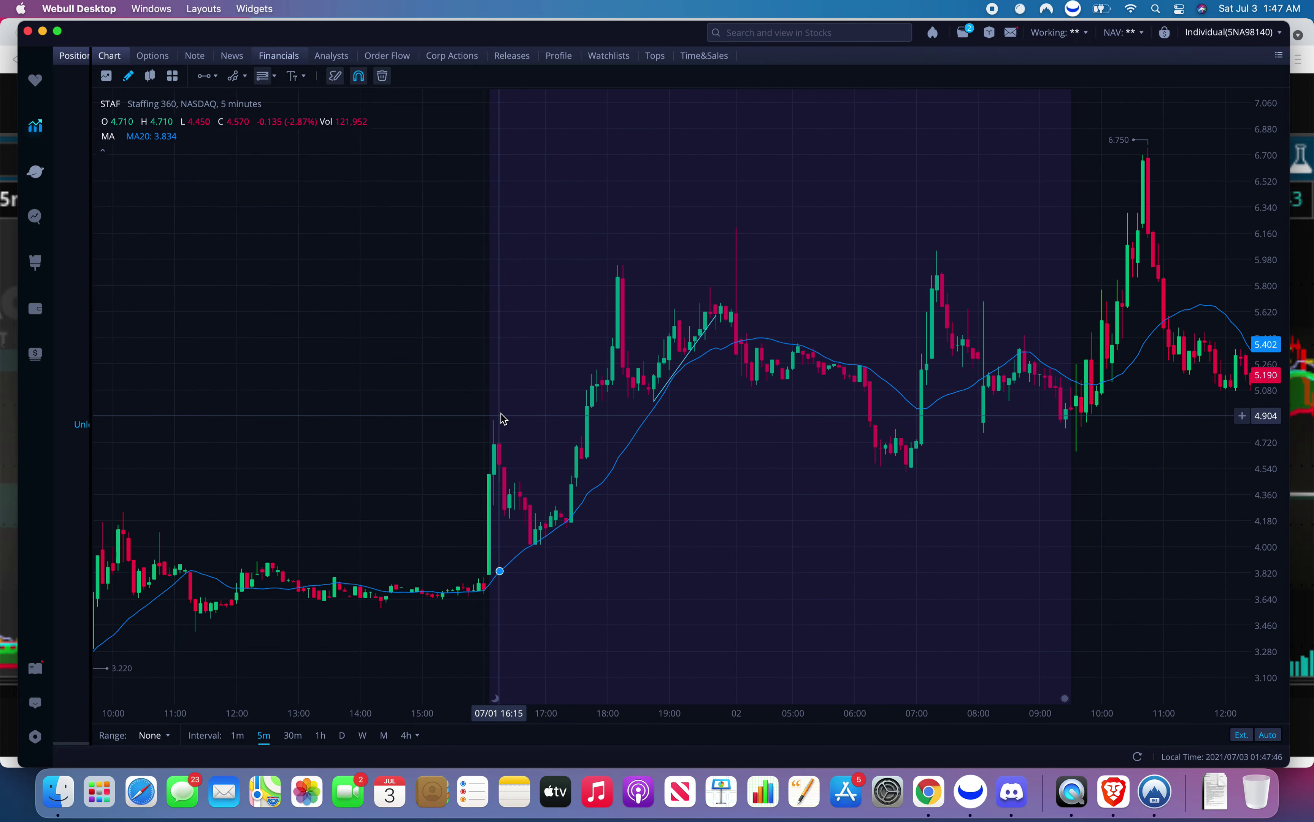
scroll(416, 420, "left", 10)
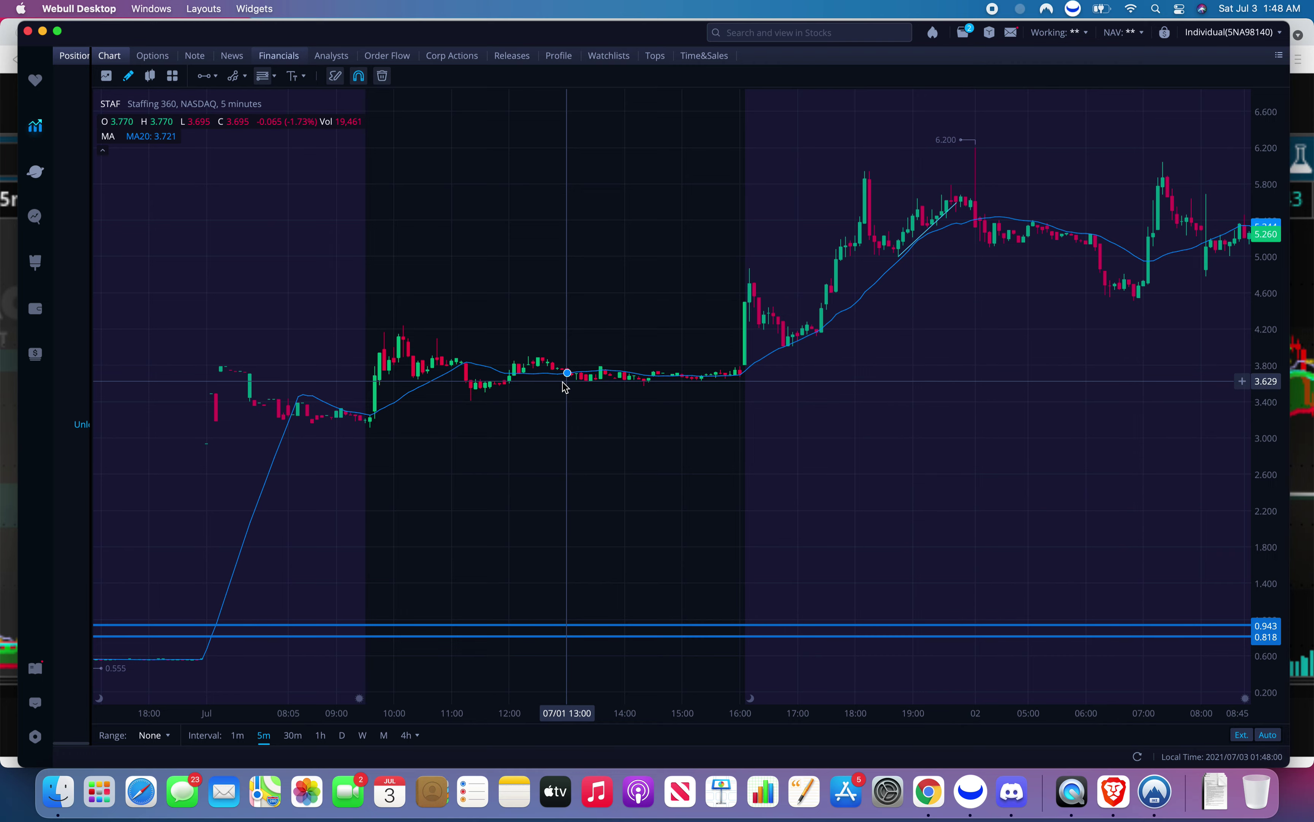
Follow the 5-minute candles from the July 1 sideways range through after-hours to the July 2 spike and decline.
left_click_drag(567, 383, 860, 390)
scroll(730, 414, "up", 5)
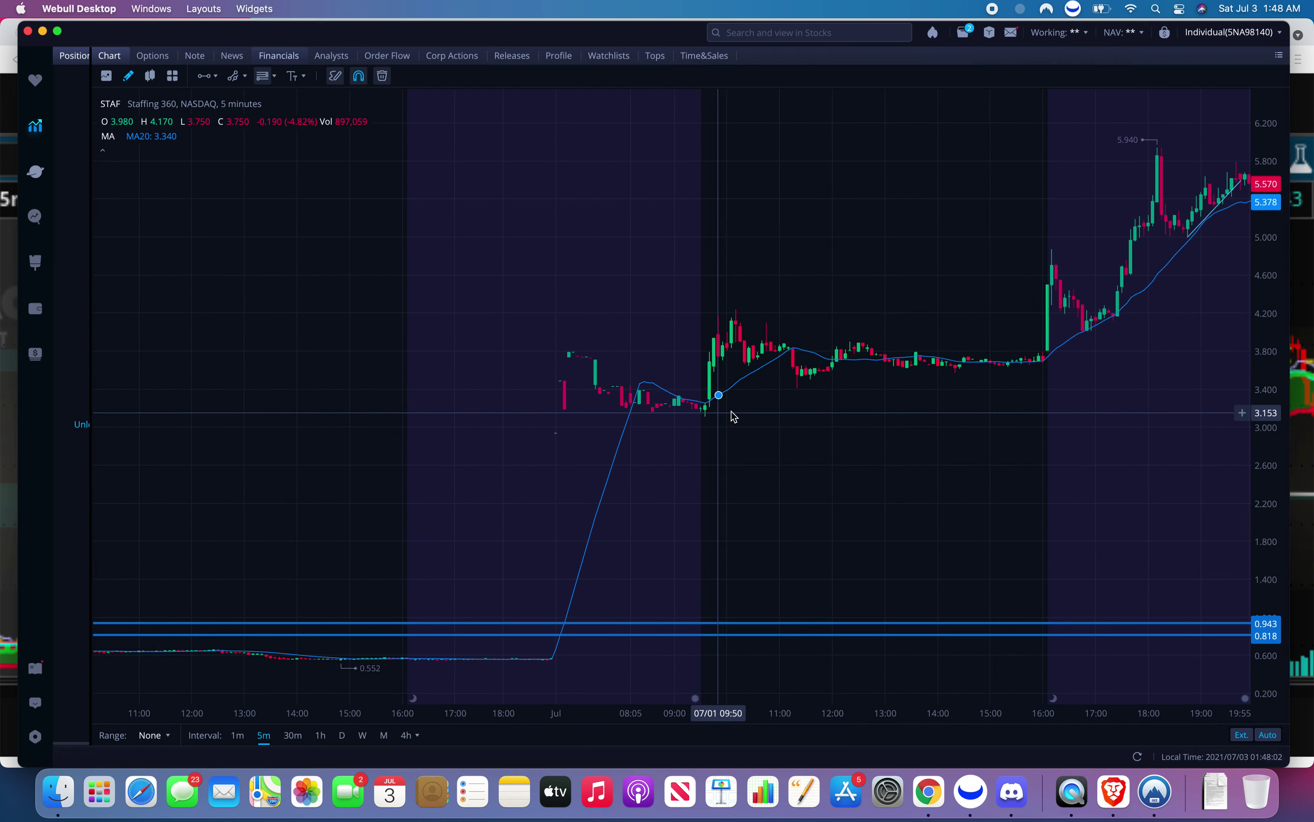
right_click(926, 414)
left_click(860, 402)
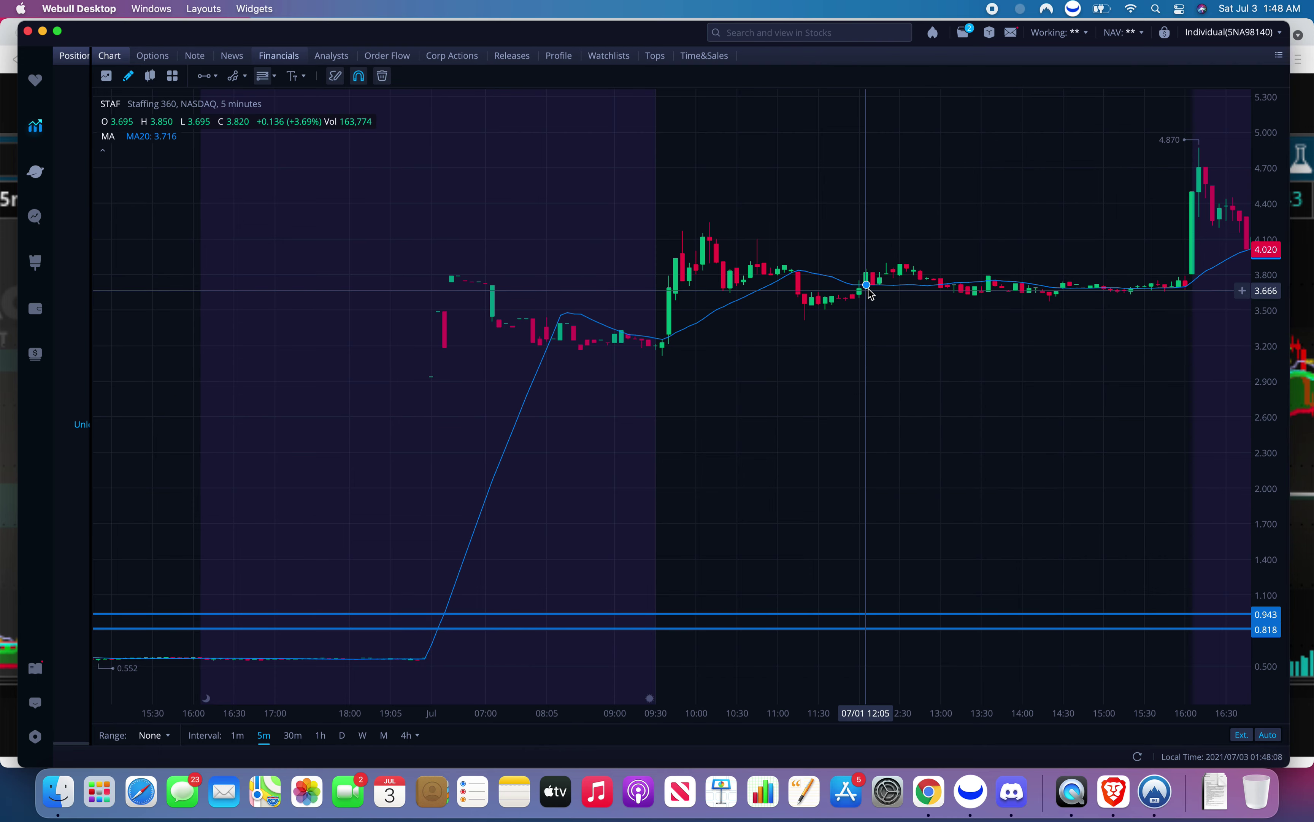
left_click_drag(978, 296, 836, 308)
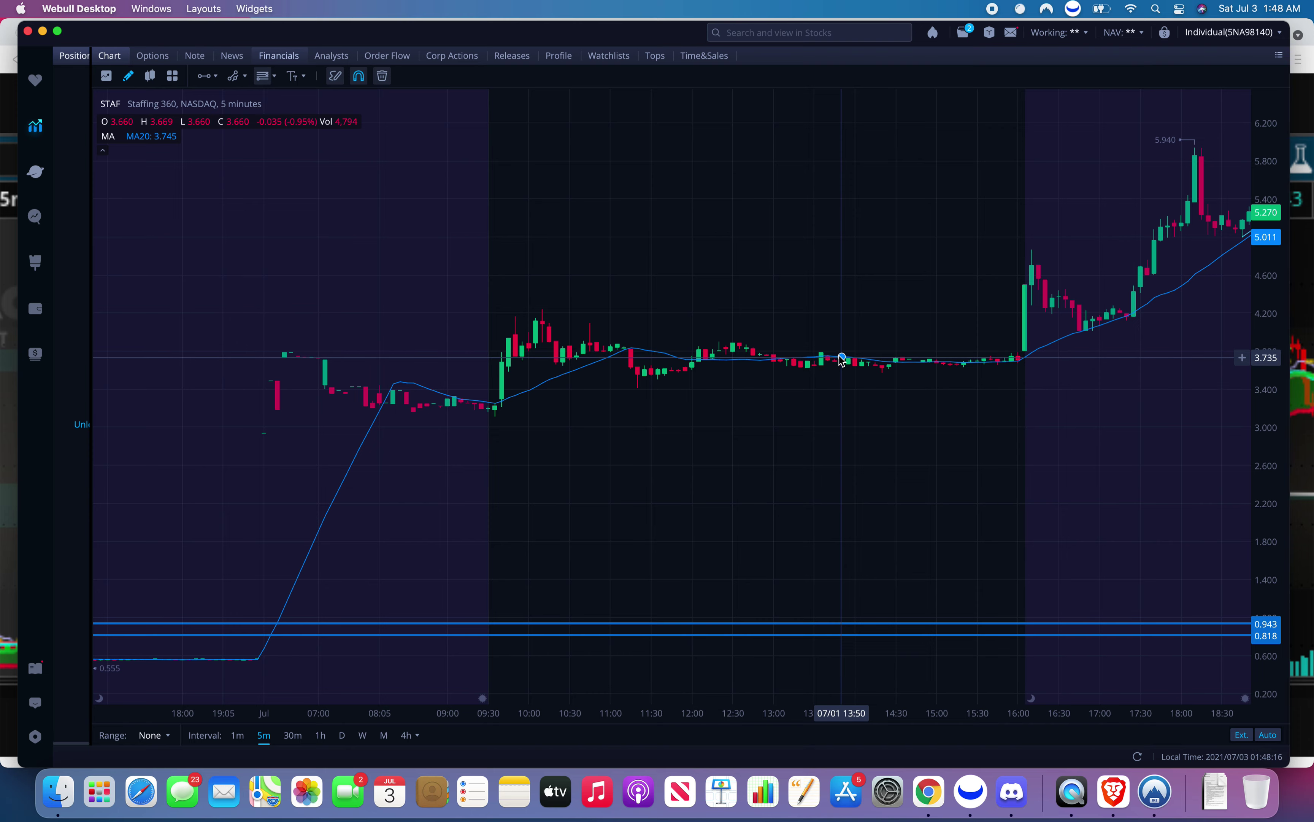
scroll(842, 359, "down", 5)
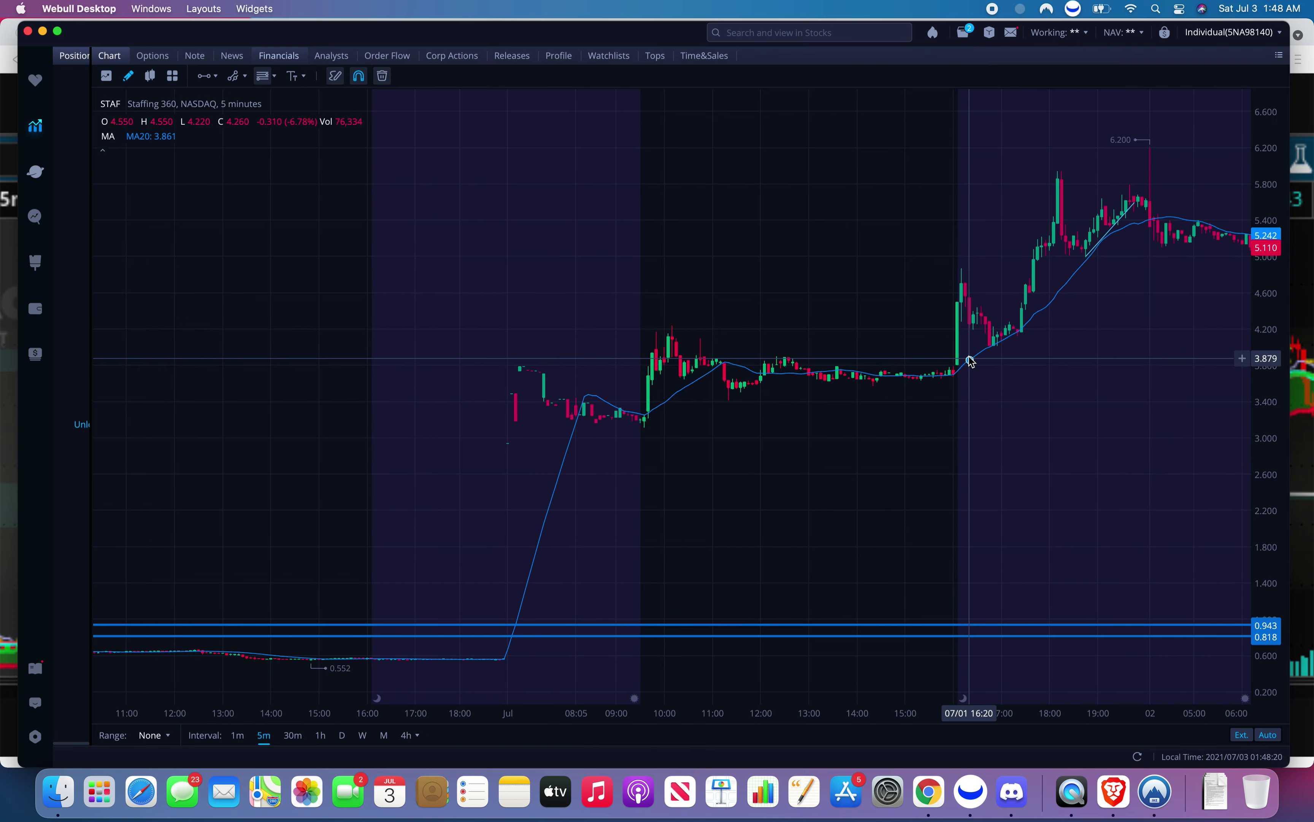
left_click_drag(971, 361, 569, 366)
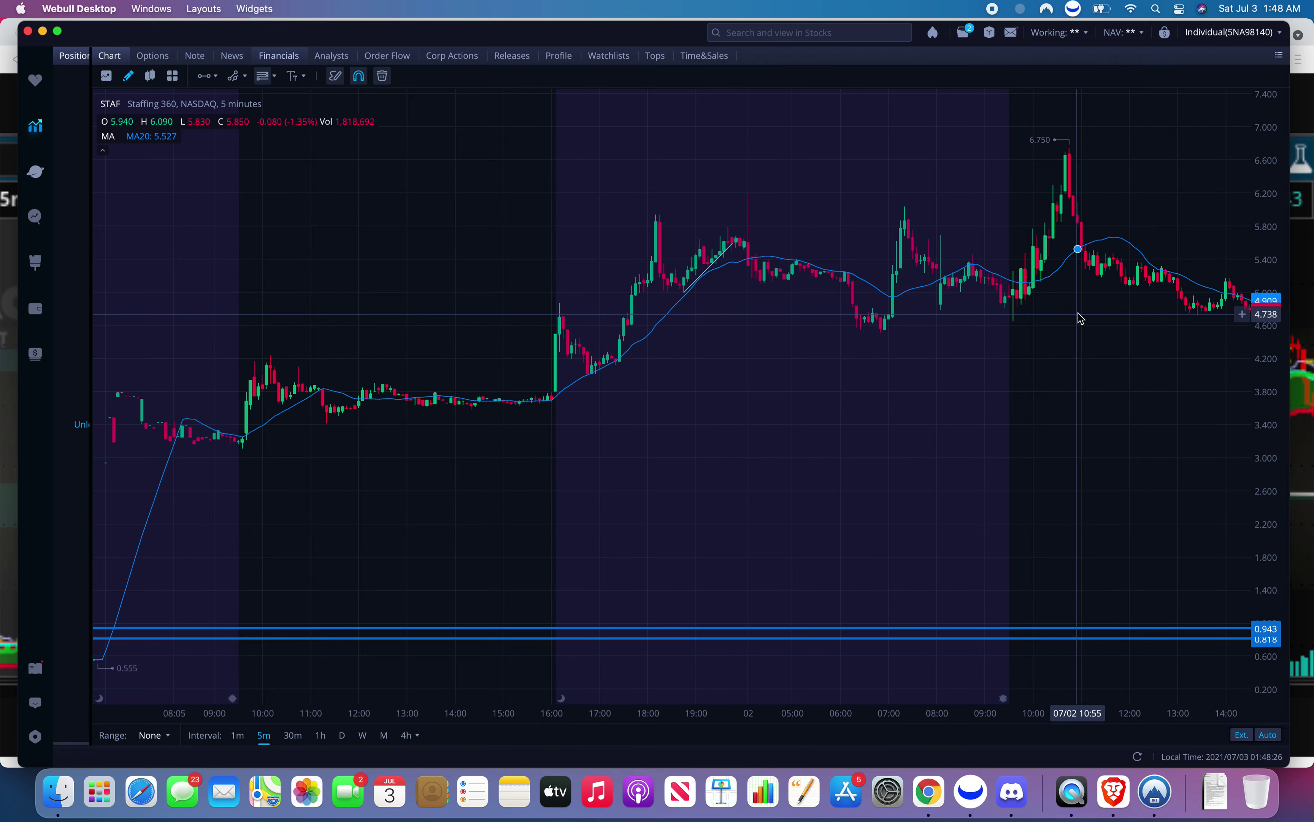
left_click_drag(1081, 319, 912, 336)
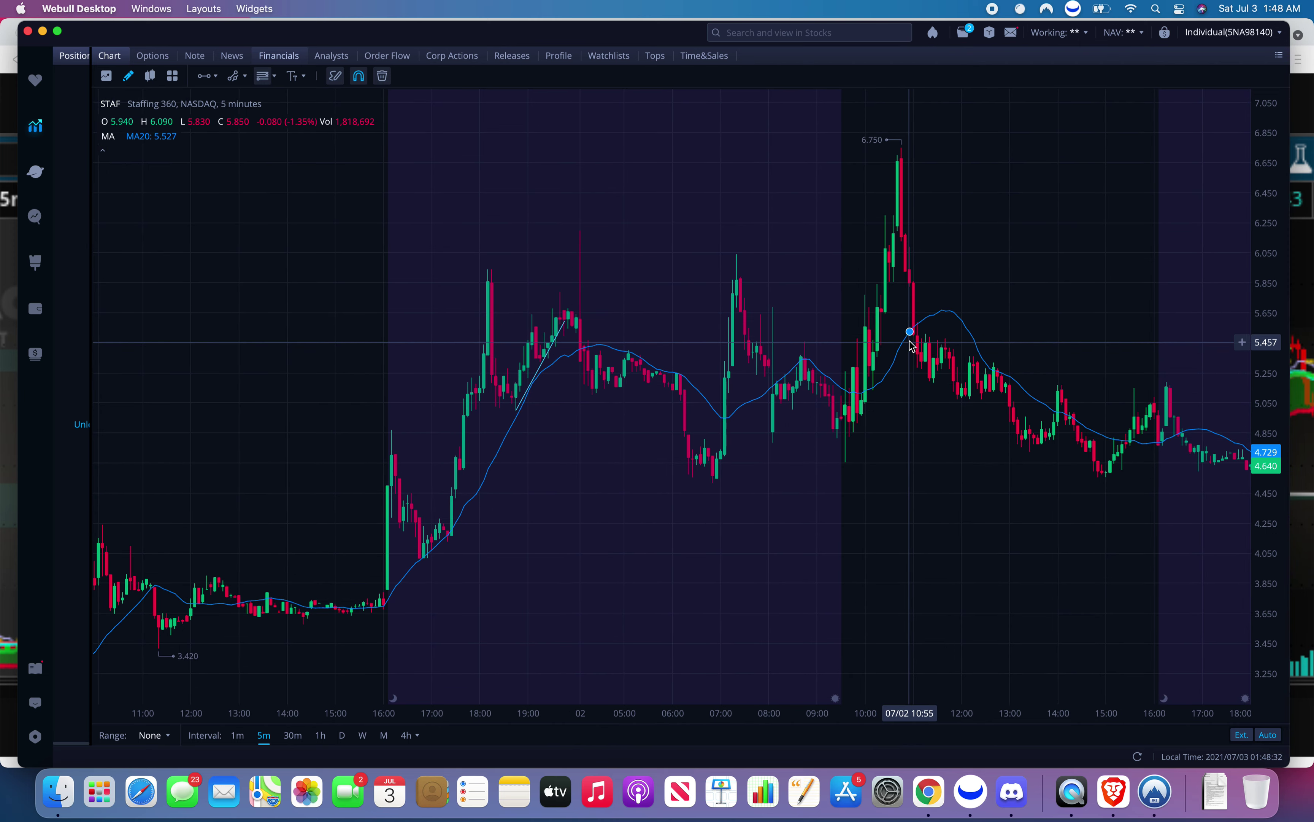
scroll(1000, 367, "down", 2)
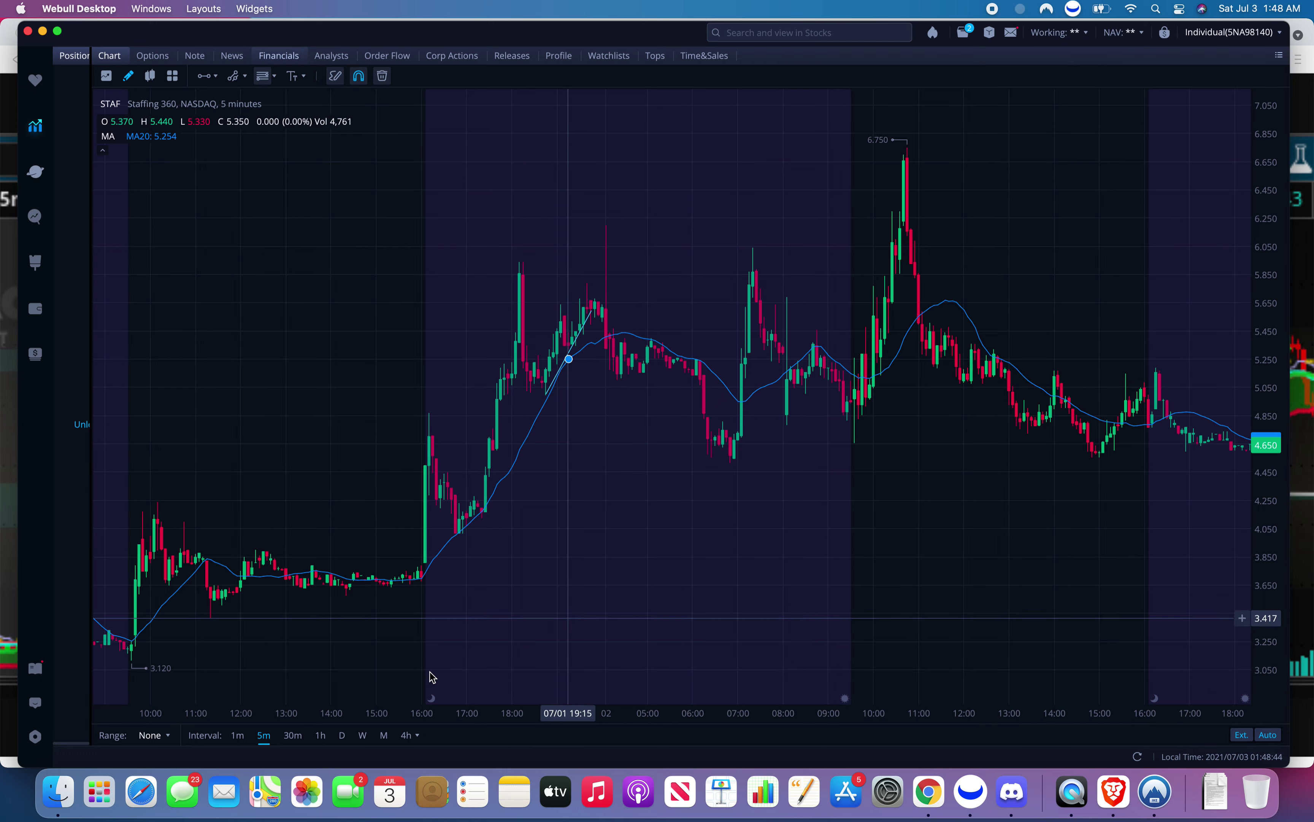
Return STAF to the 30-minute interval and bring the July 1 and July 2 candles up close.
left_click(295, 735)
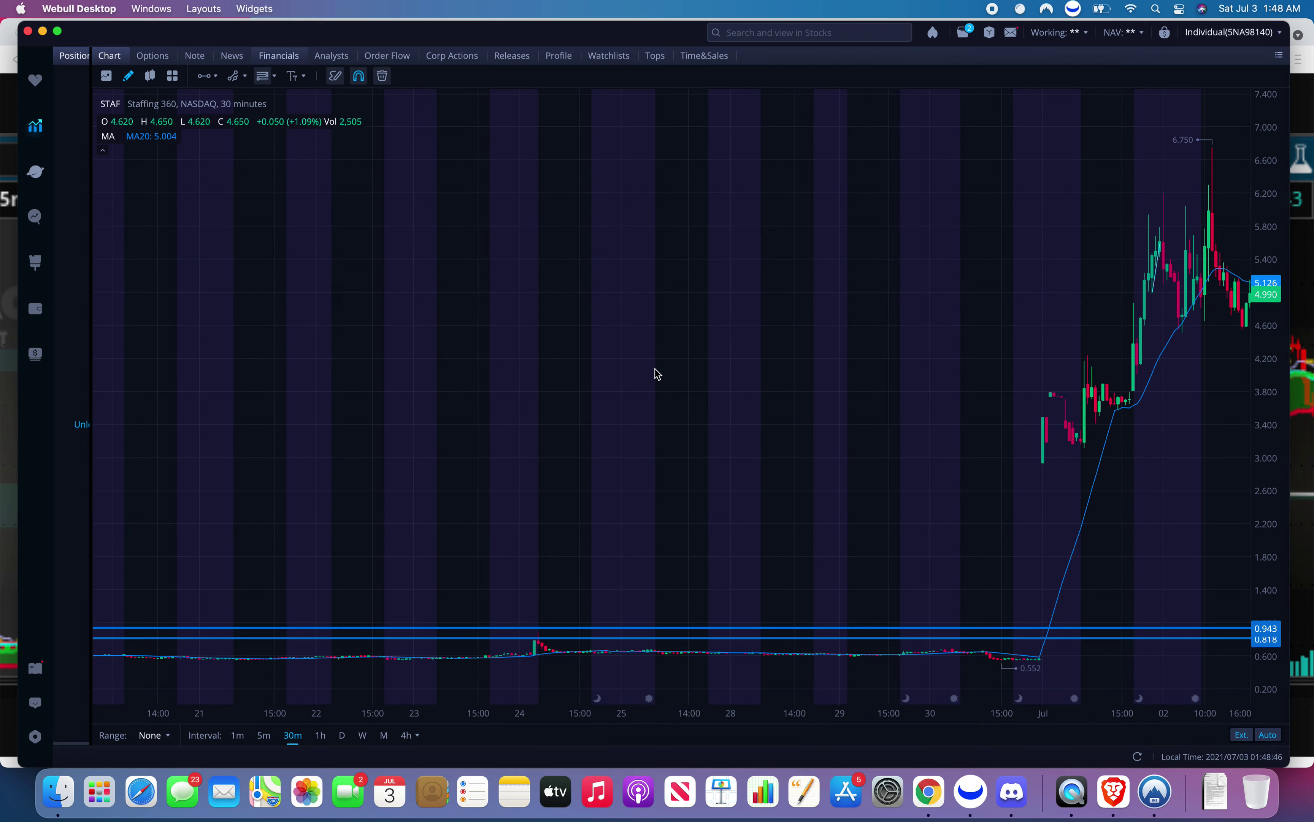
left_click_drag(936, 364, 778, 372)
scroll(960, 389, "up", 5)
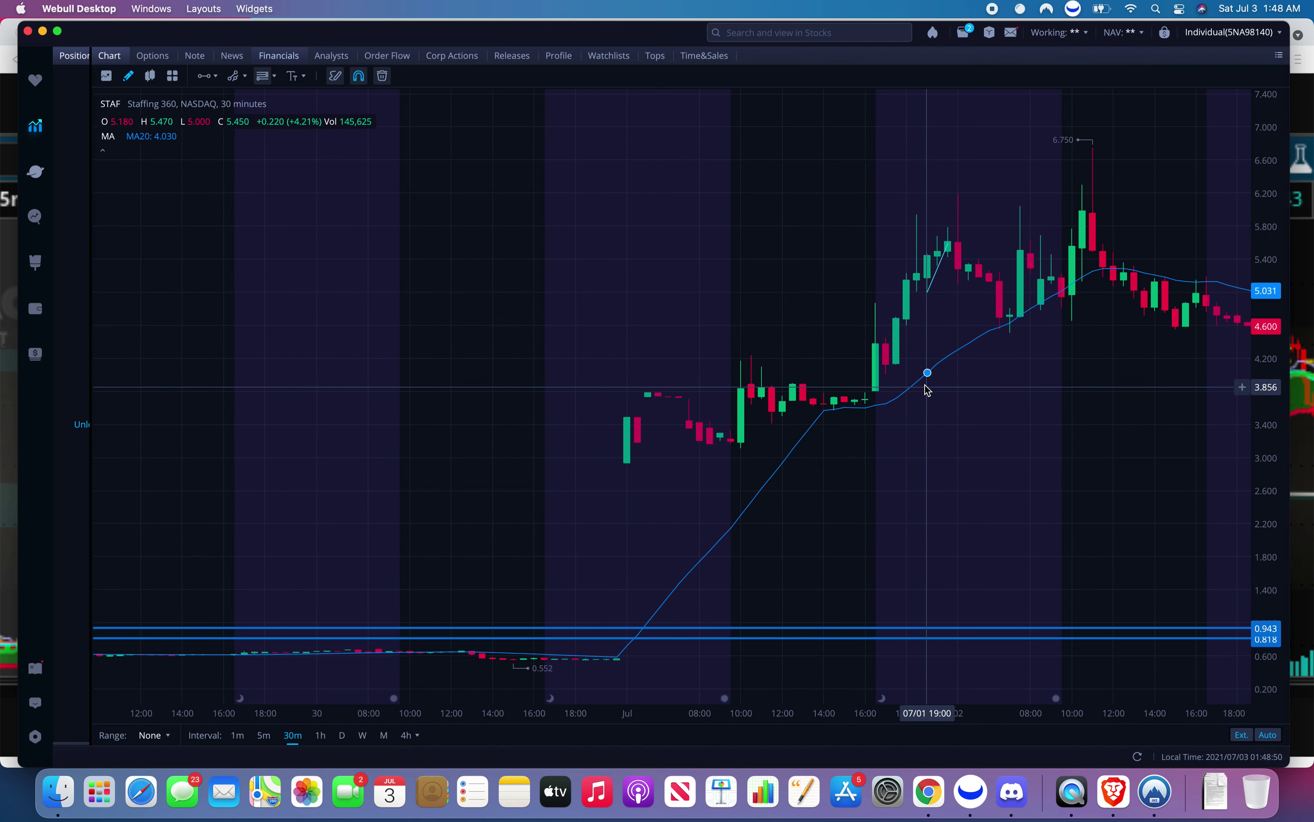
Try a horizontal line at about 4.096 across the July 1 morning candle wicks and remove it again.
left_click(200, 80)
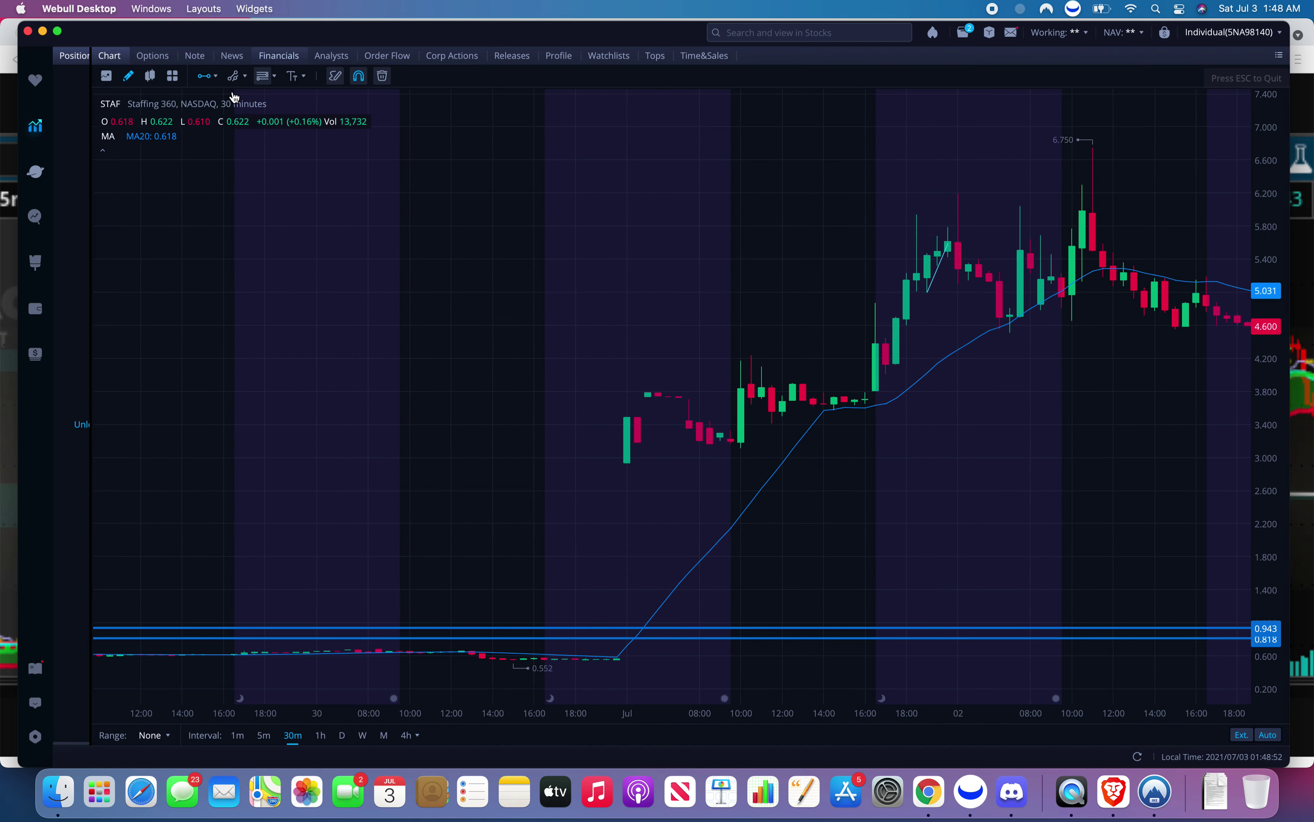
left_click(743, 369)
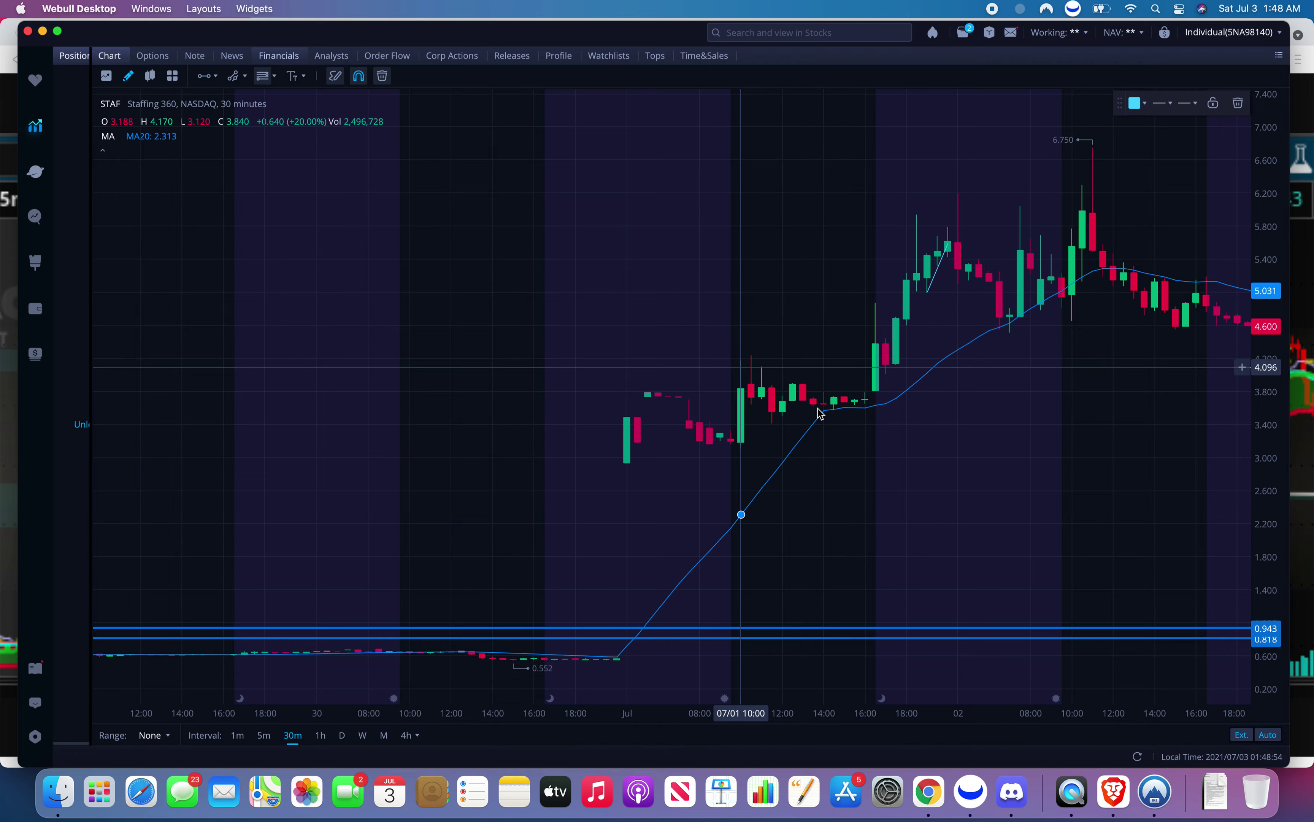
scroll(820, 416, "up", 4)
scroll(766, 407, "up", 2)
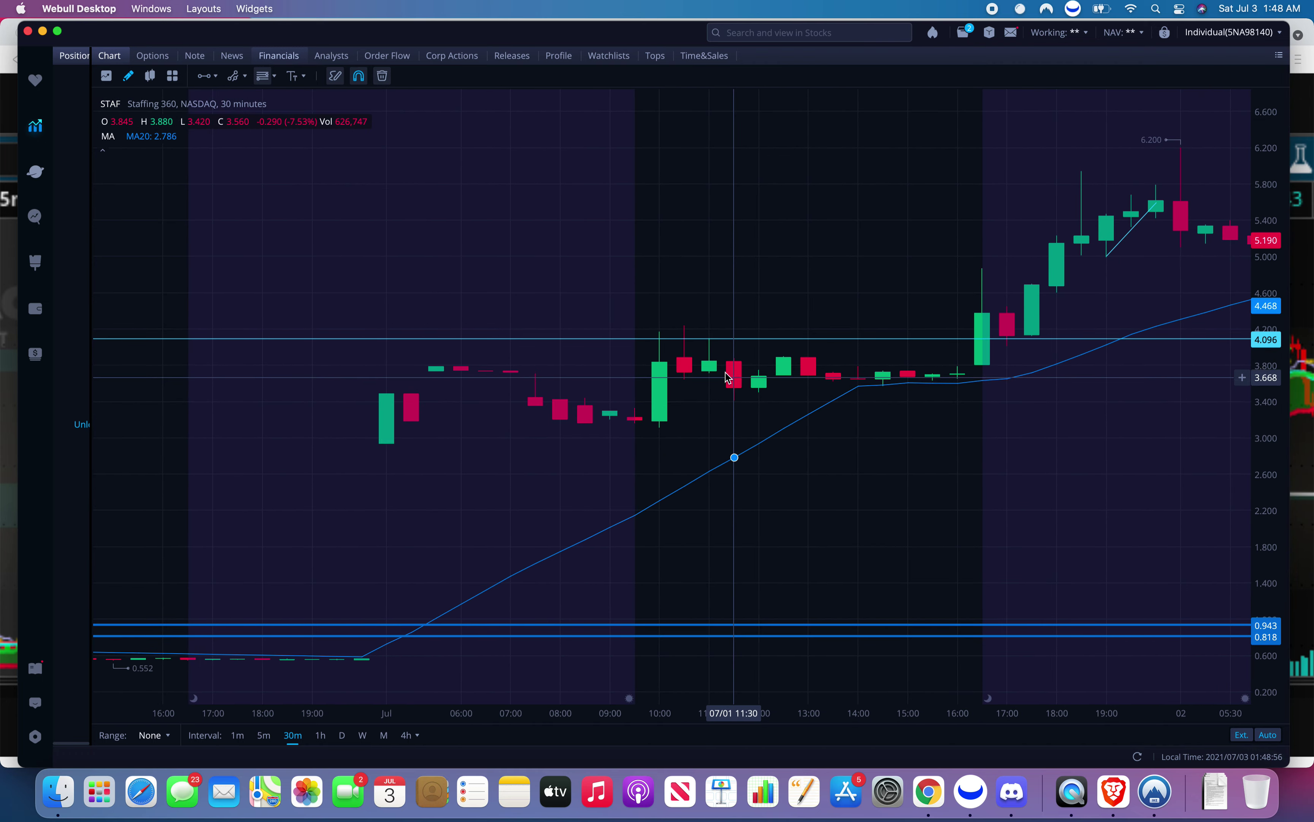
left_click_drag(716, 341, 664, 337)
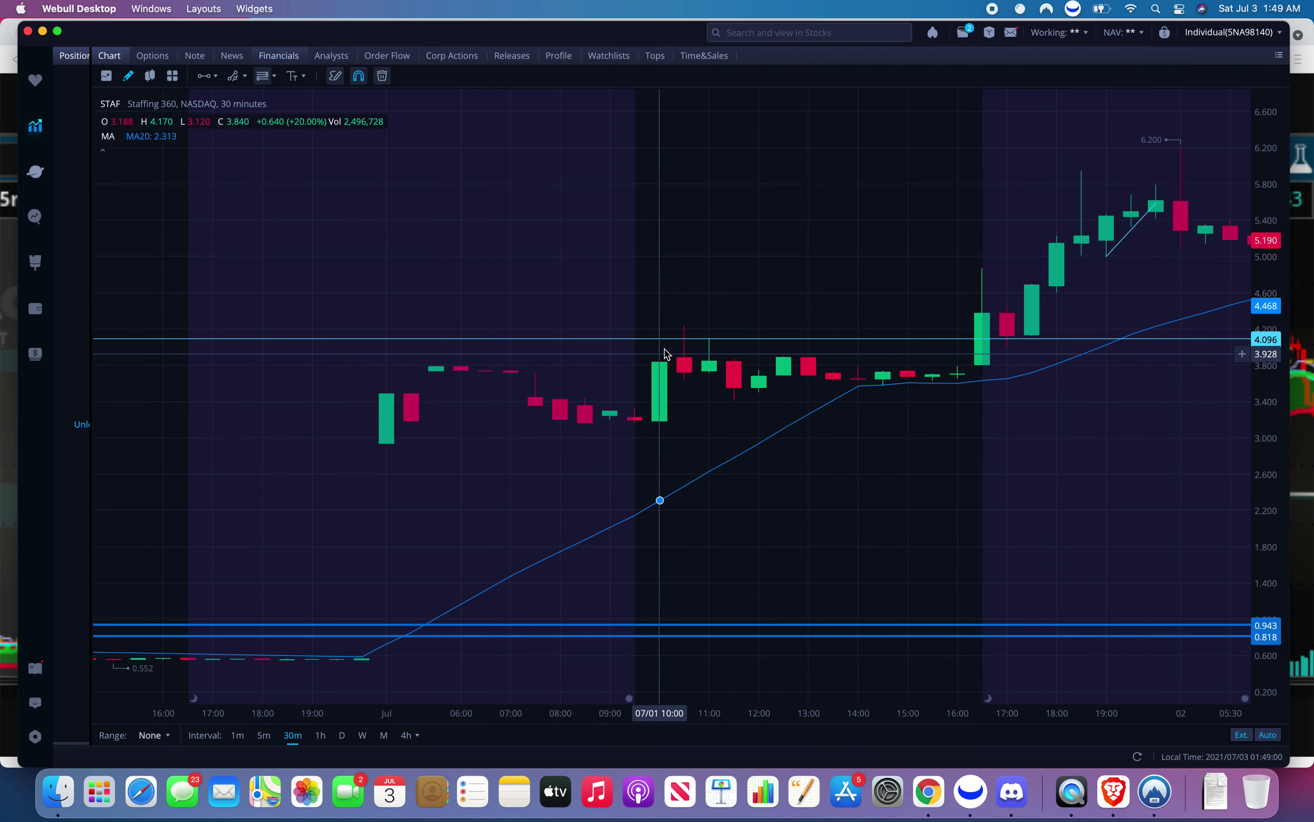
key("Delete")
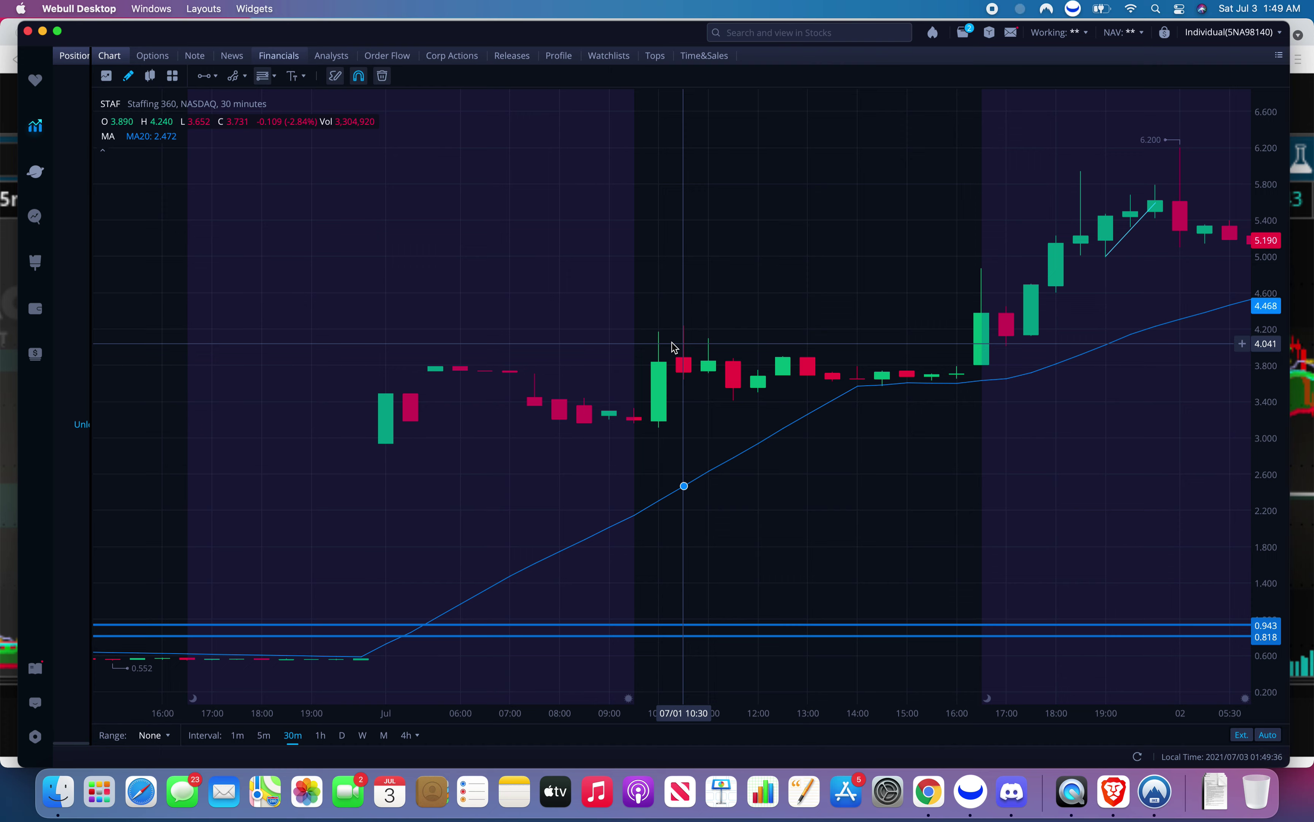
Draw a horizontal resistance line along the July 1 morning highs and adjust it to about 4.155.
left_click(206, 76)
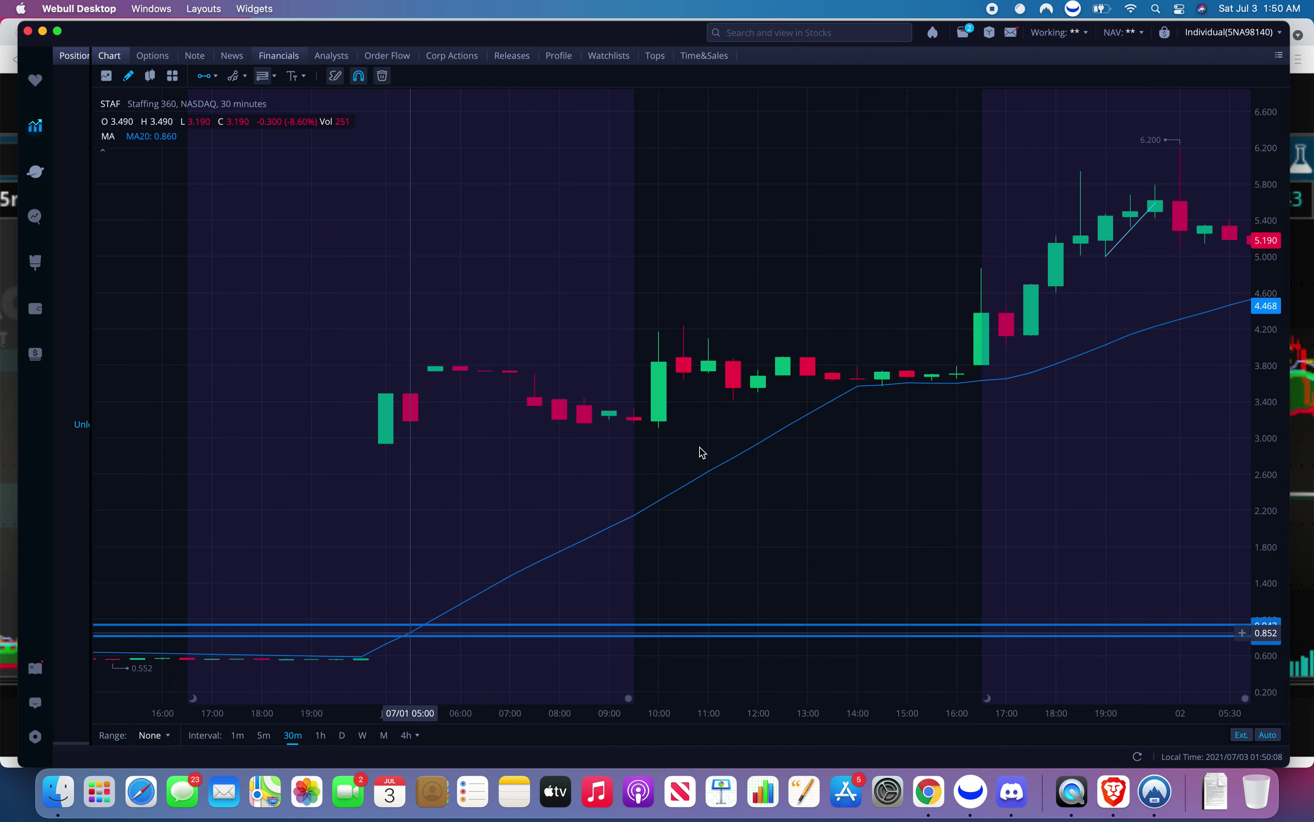
left_click(674, 340)
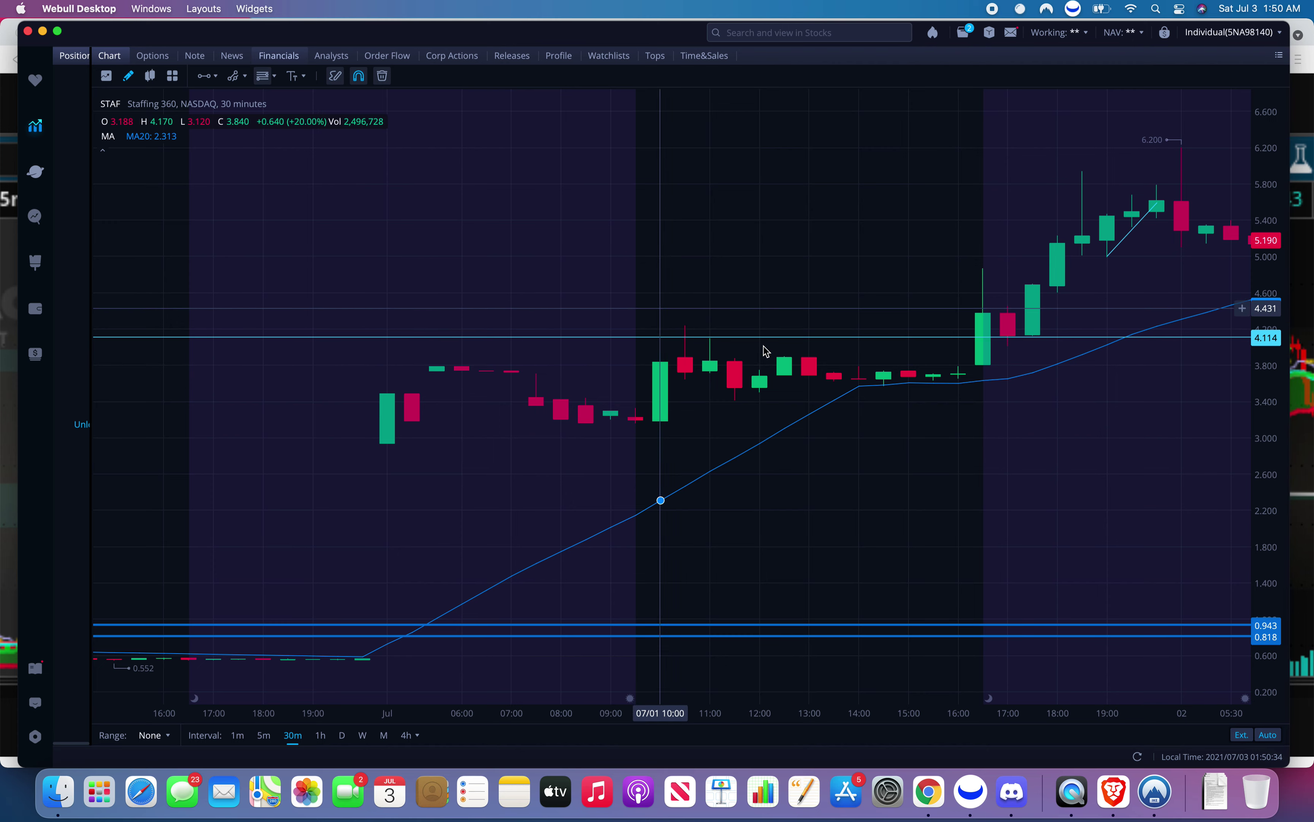
left_click_drag(703, 337, 704, 333)
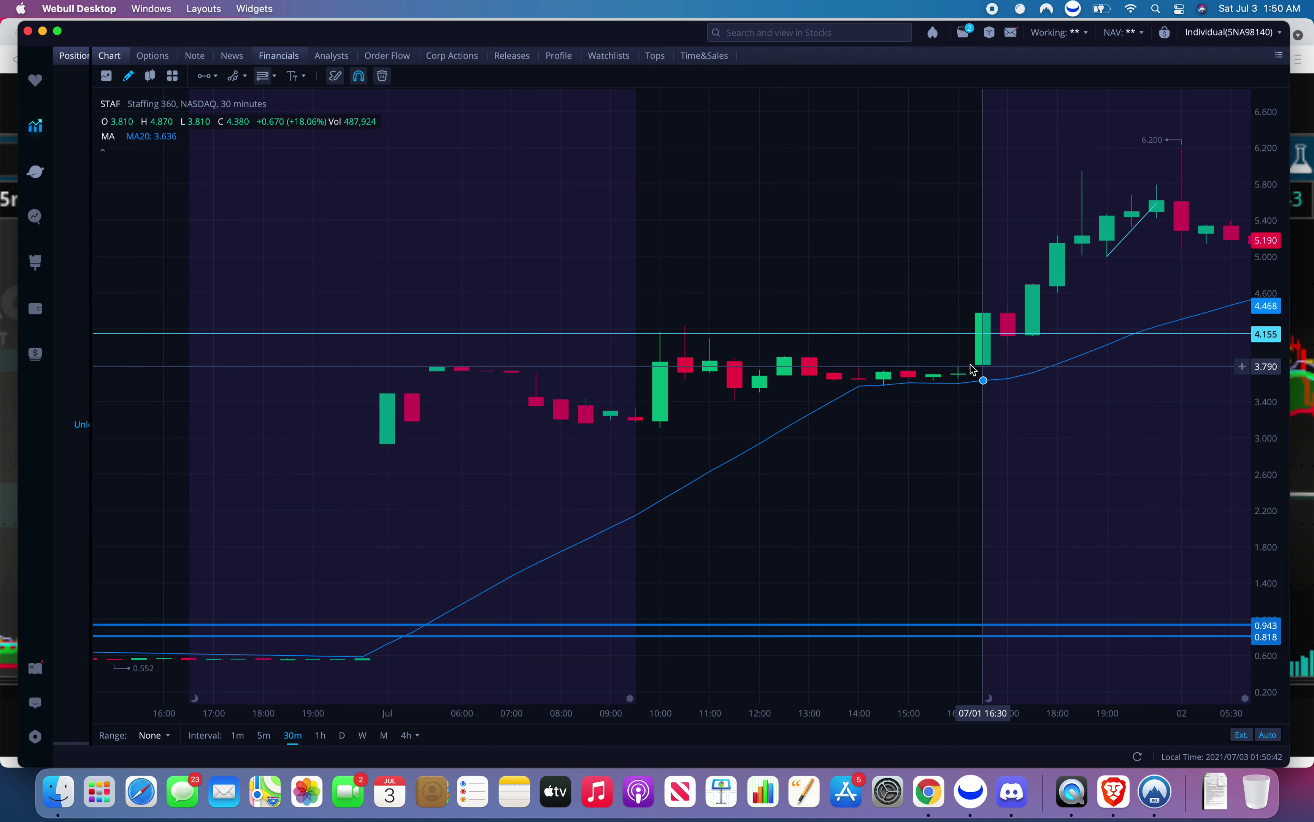
left_click(1016, 333)
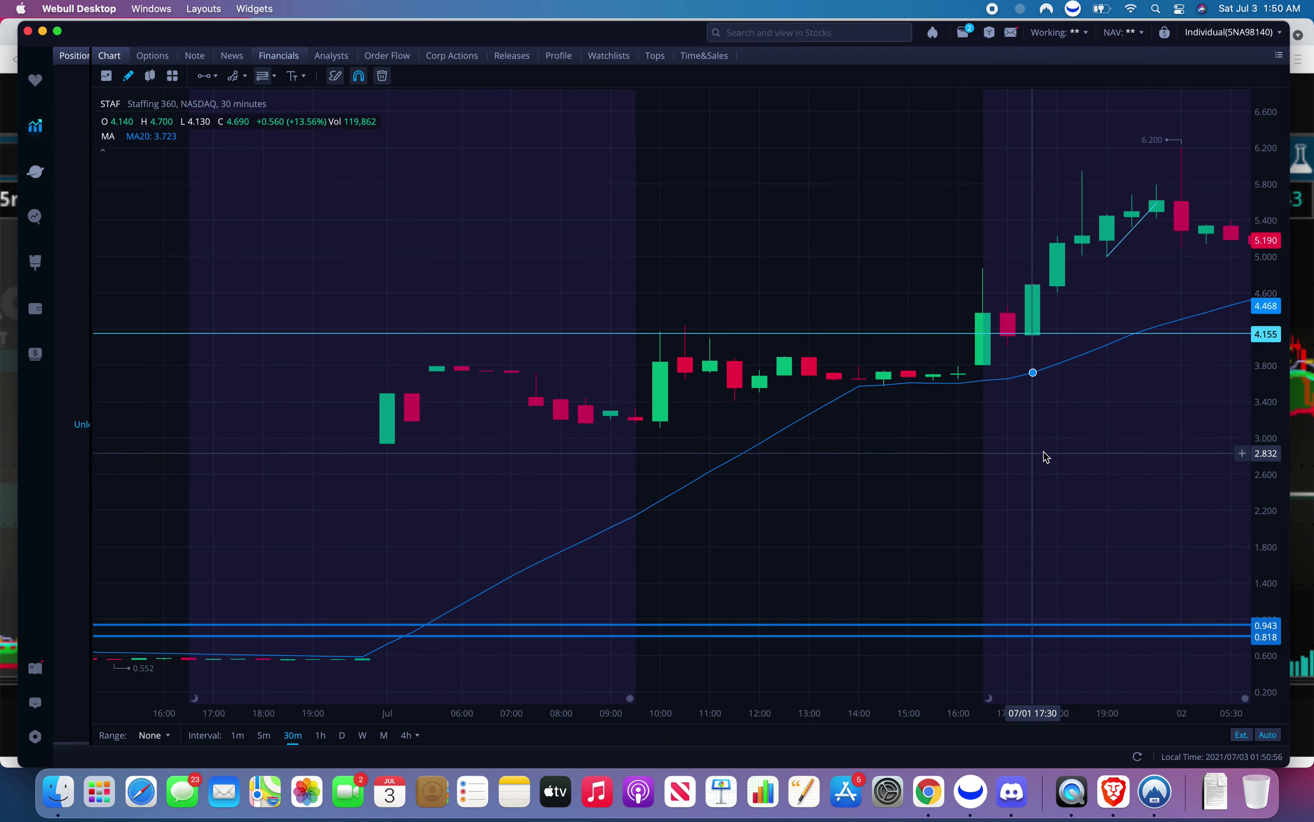
Compare STAF's break above the drawn line with the MRIN example image in Brave, and return to Webull Desktop.
scroll(1073, 430, "right", 5)
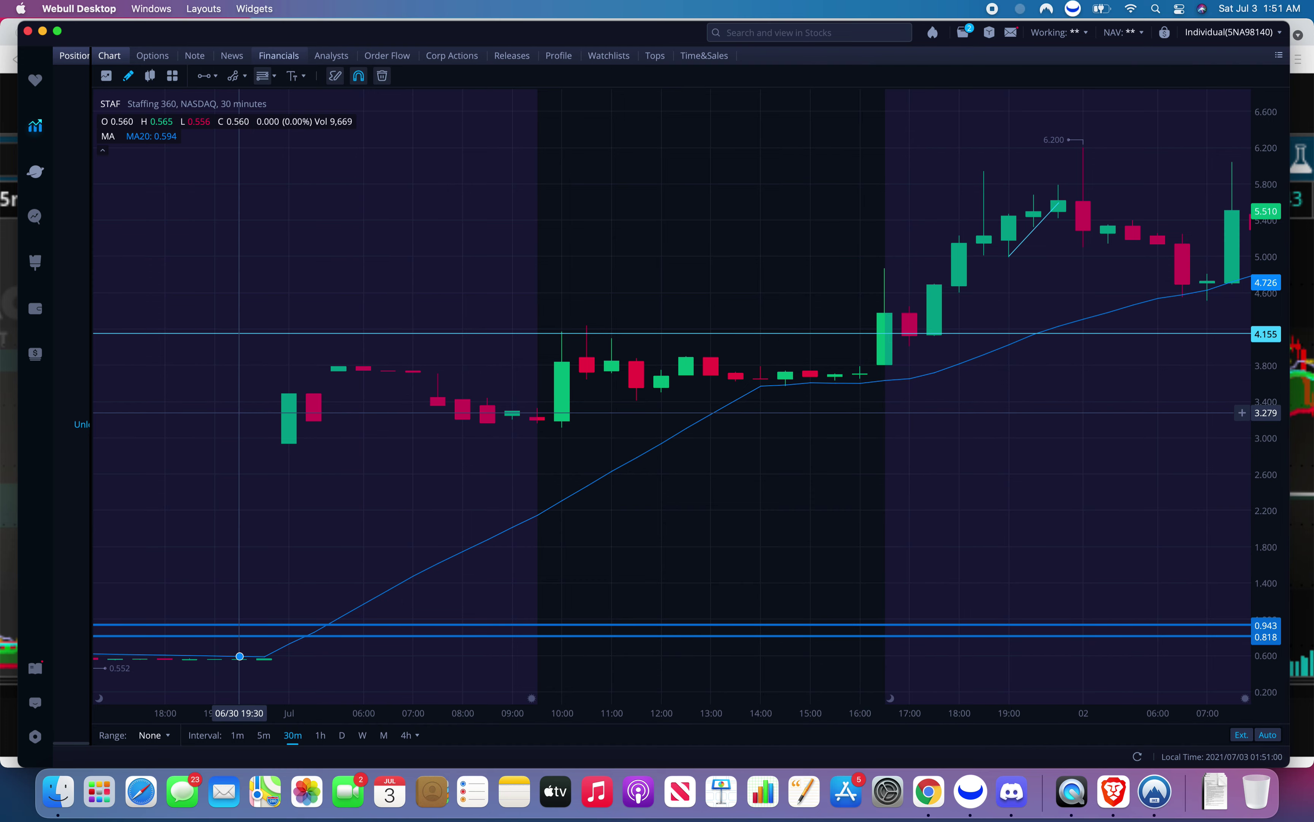
left_click(1313, 443)
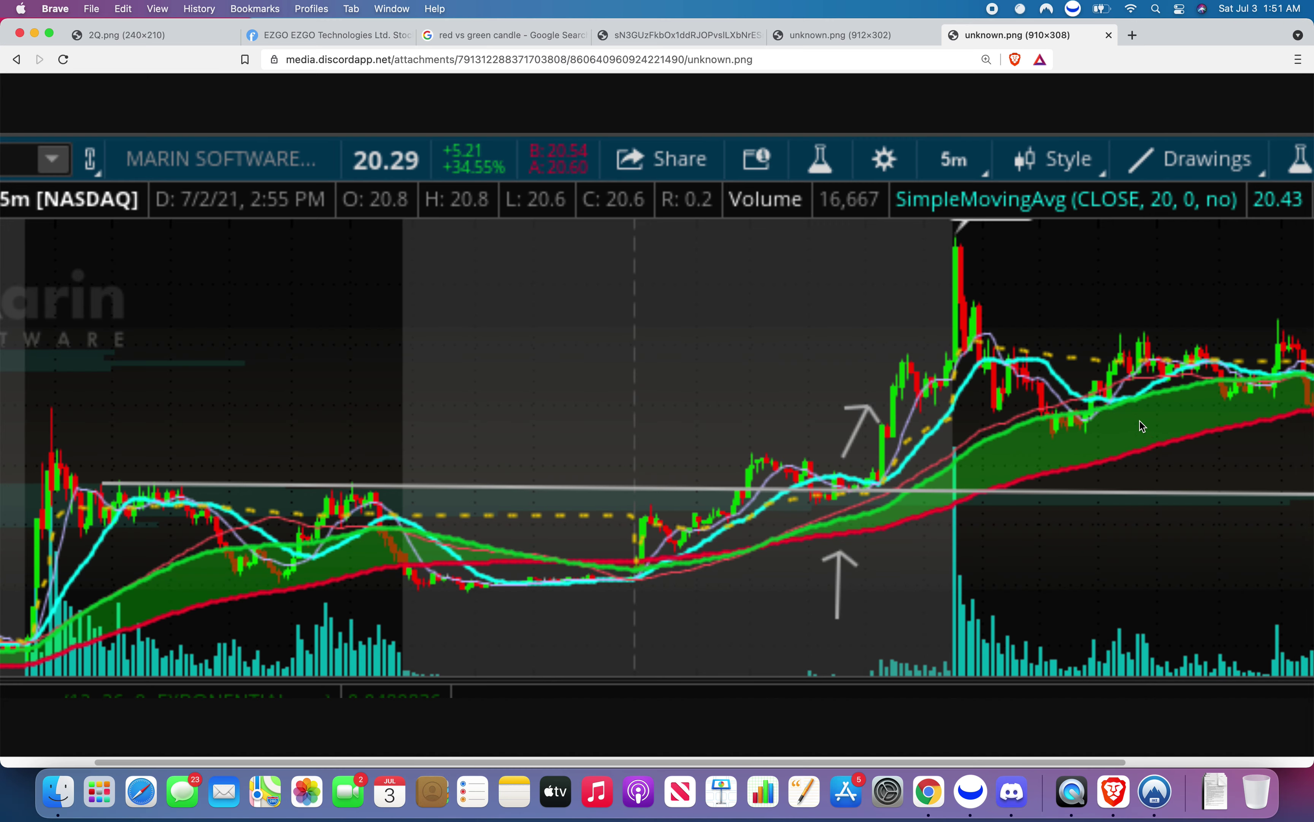
left_click(970, 792)
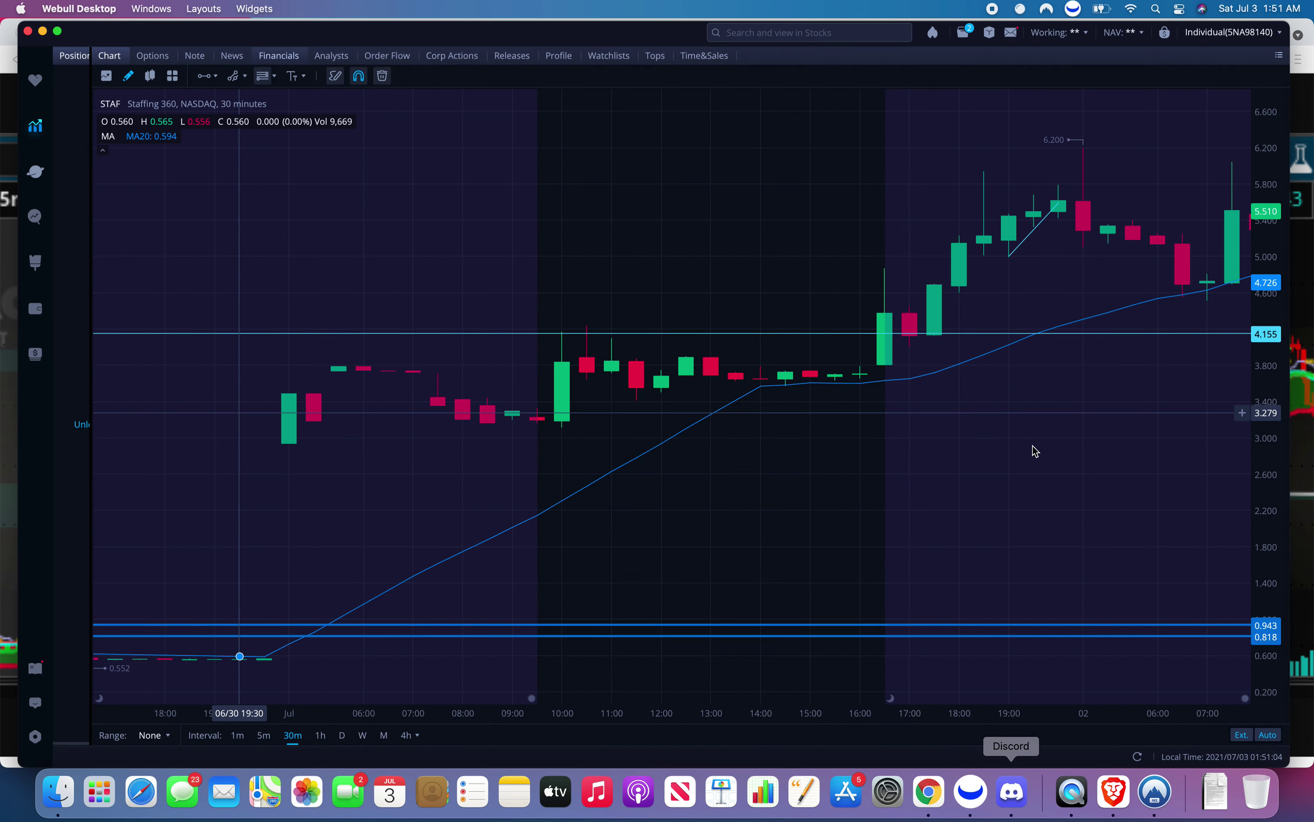
Switch to Brave and examine the whole MRIN example image around its broken resistance line.
key("super+Tab")
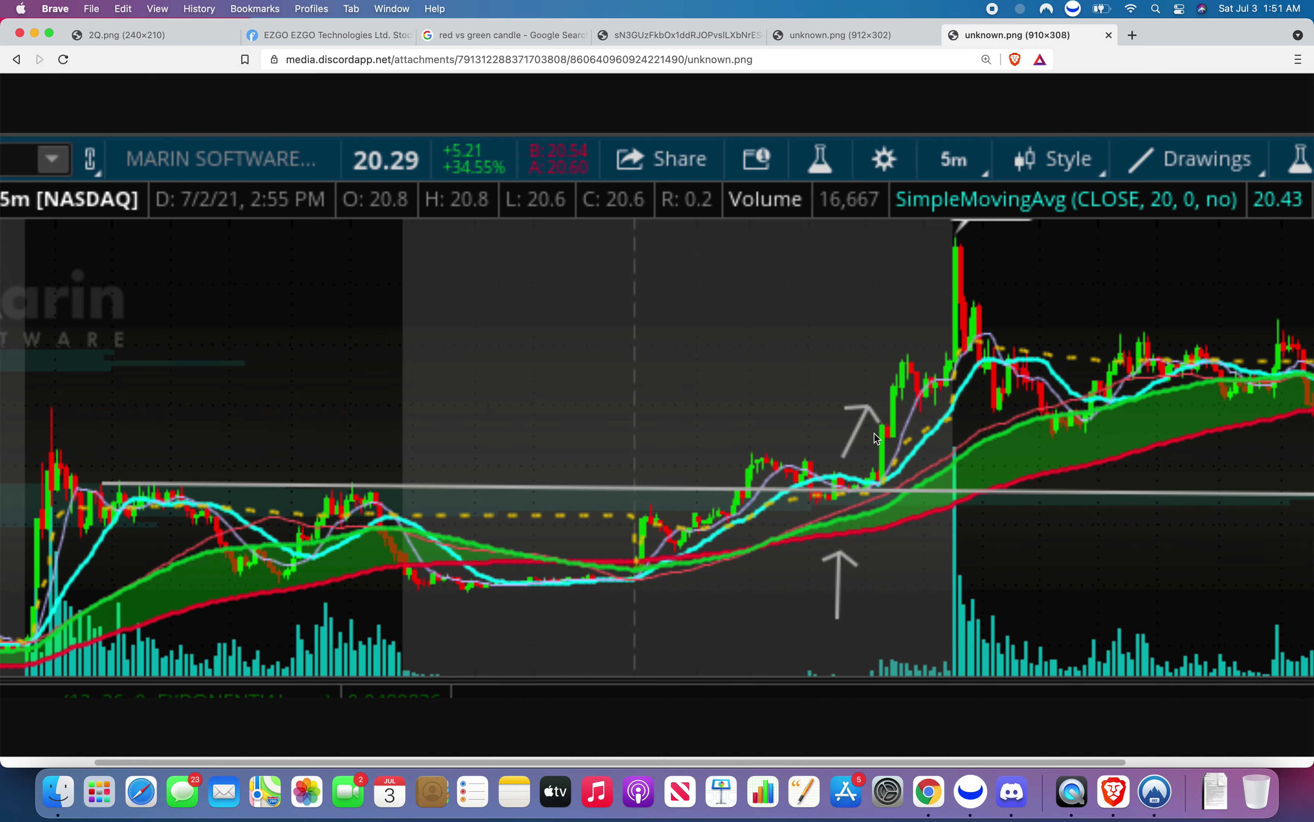
key("super+minus")
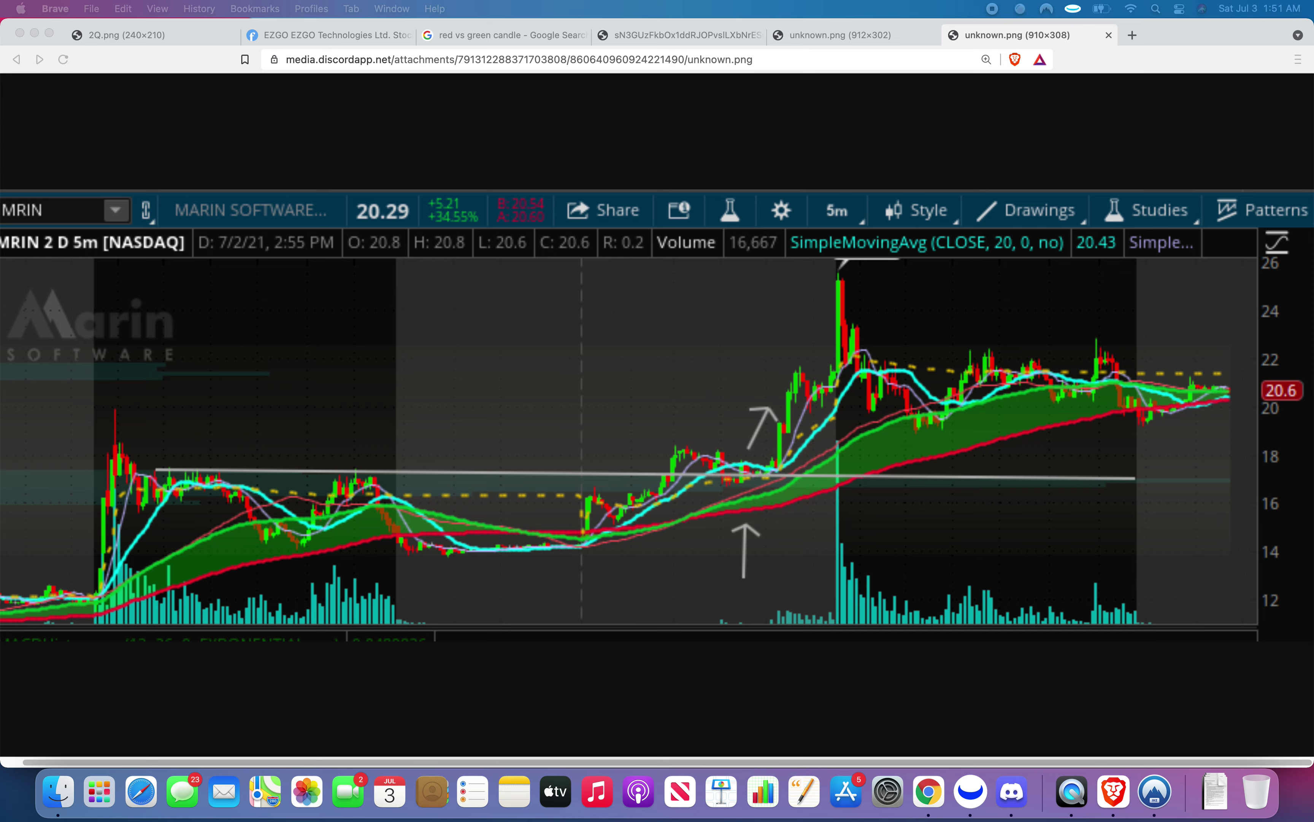
left_click(749, 283)
Open the copied Z.png image link in a new browser tab and enlarge the moving-average chart to 400%.
key("super+t")
type("v")
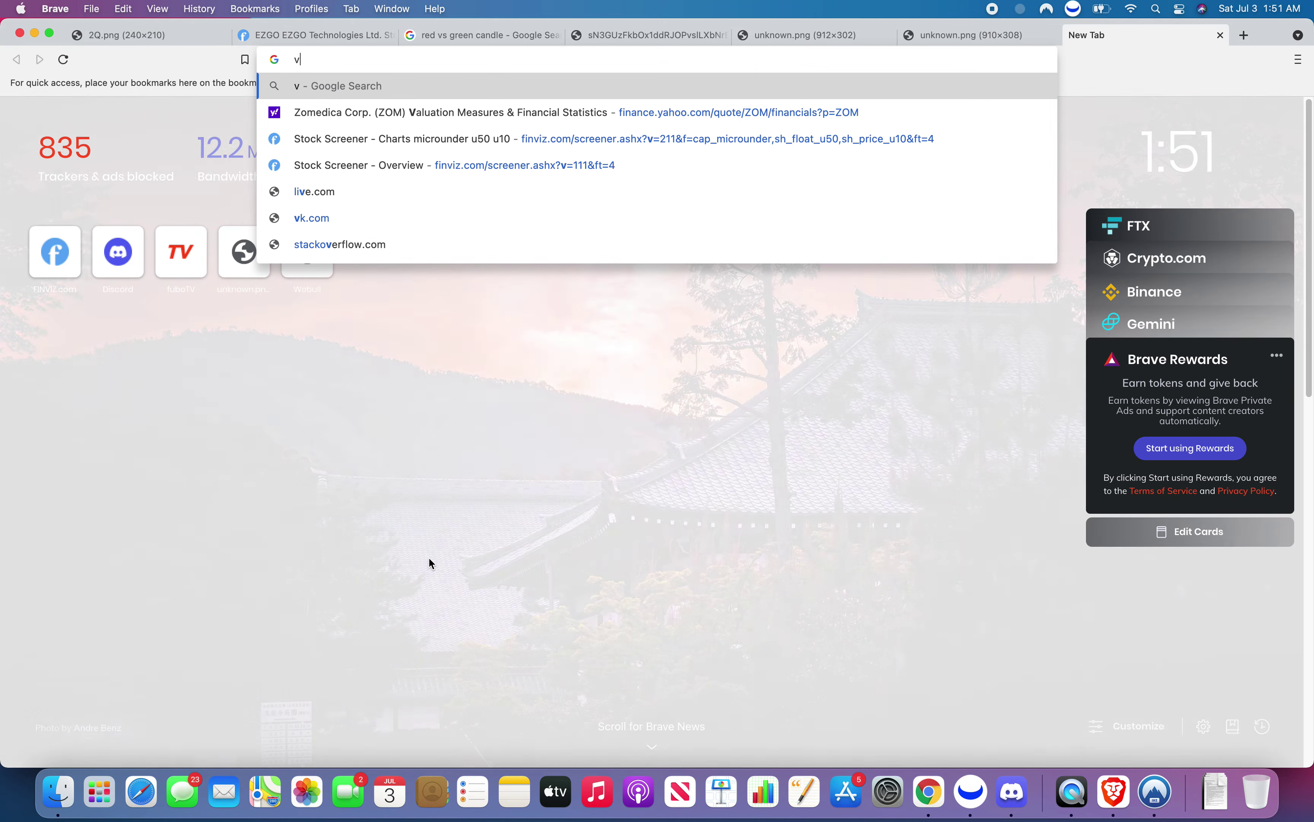
key("BackSpace")
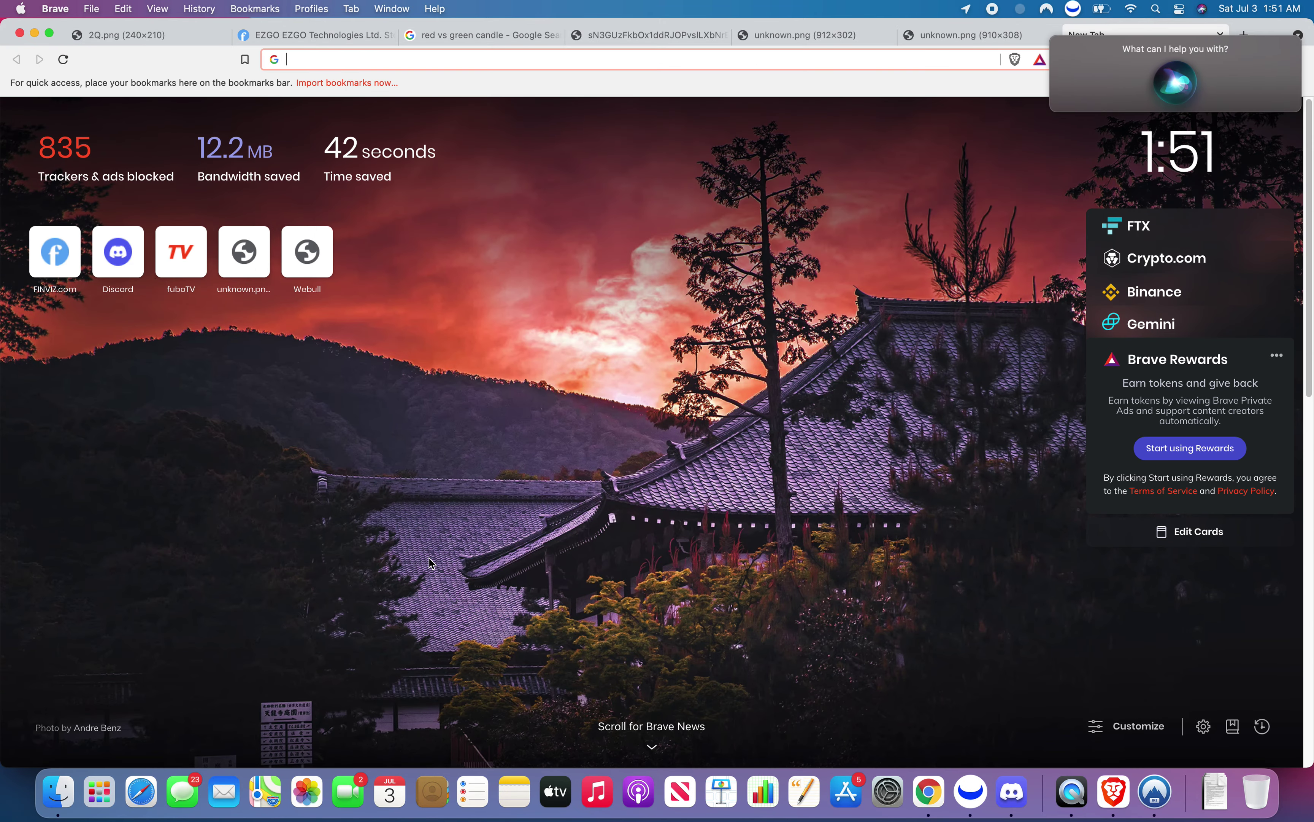
key("super+v")
key("Return")
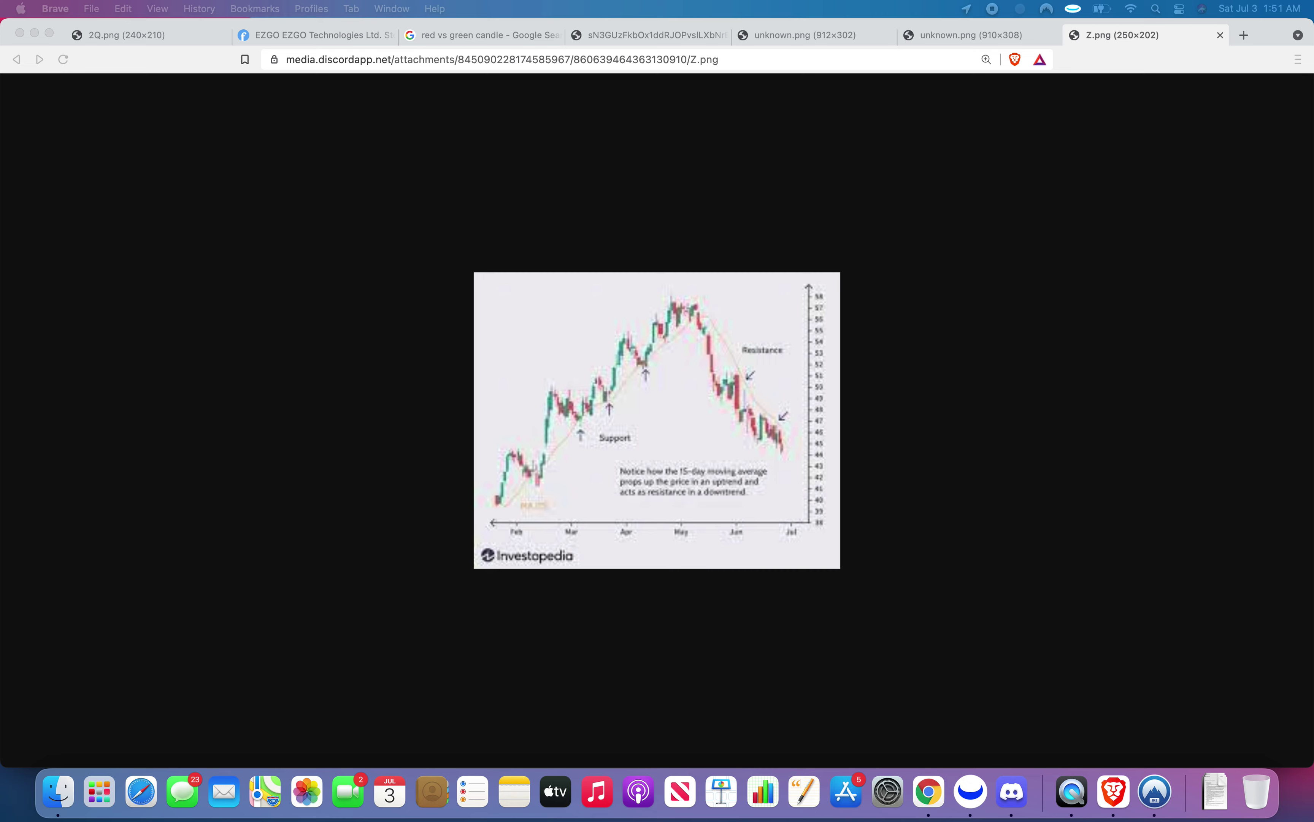
left_click(712, 349)
key("super+equal")
key("super+equal")
key("super+equal")
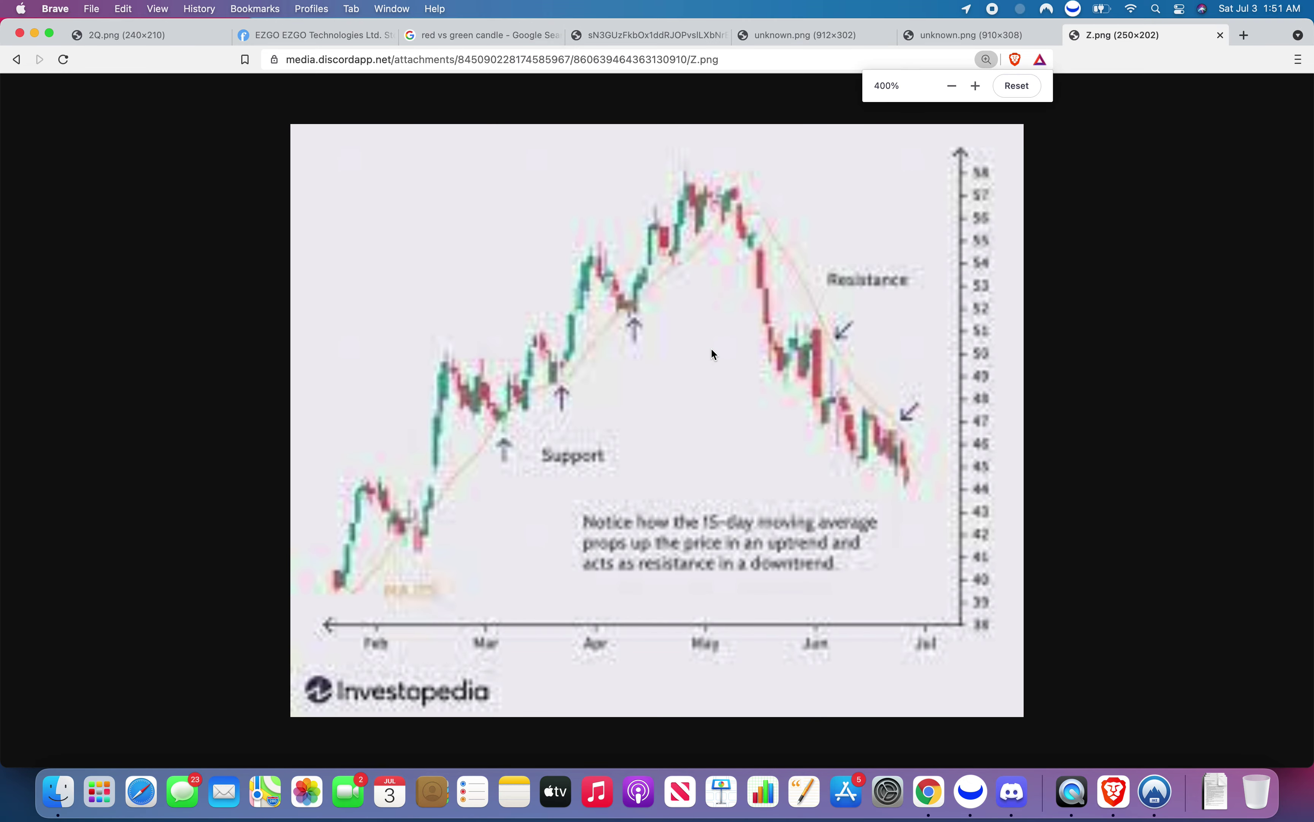
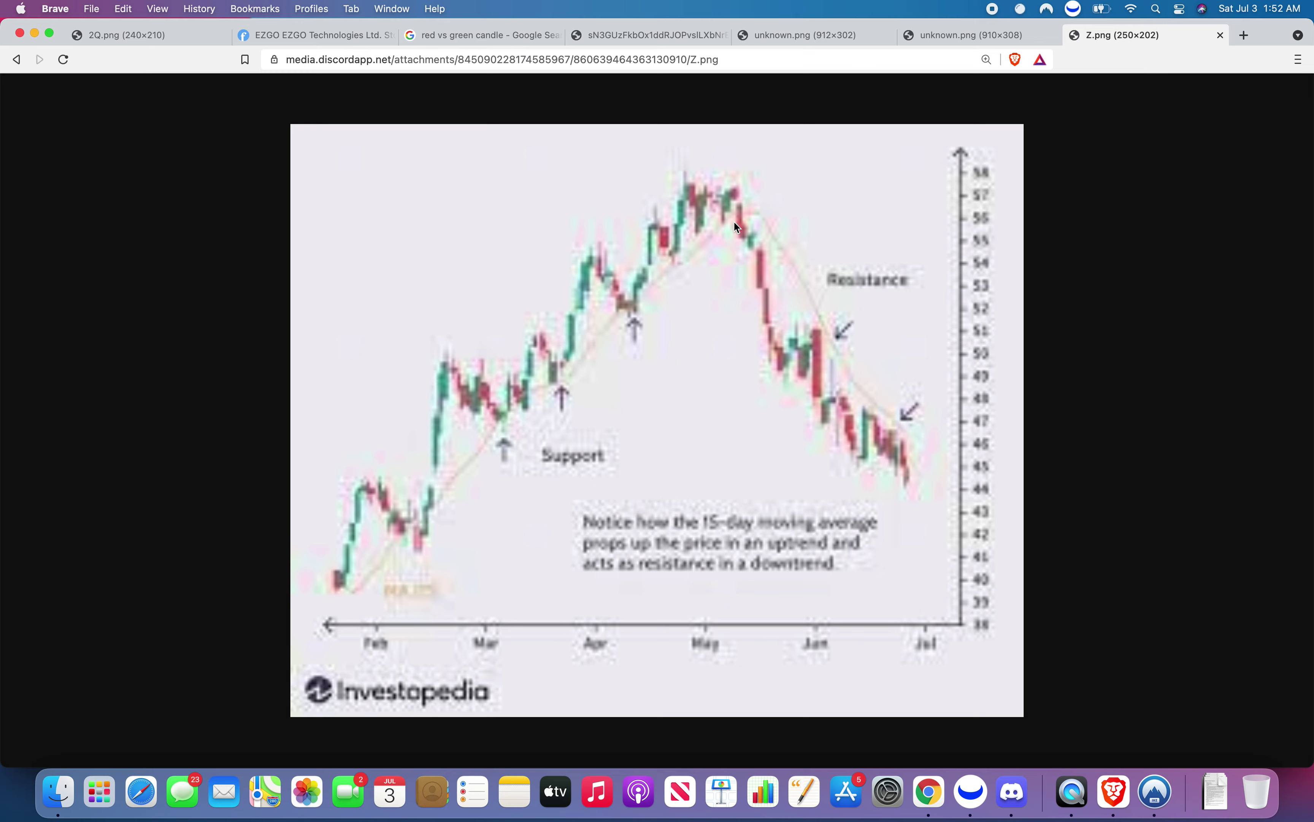
Set the STAF chart to the daily interval in Webull Desktop and return to the Z.png image in Brave.
left_click(959, 785)
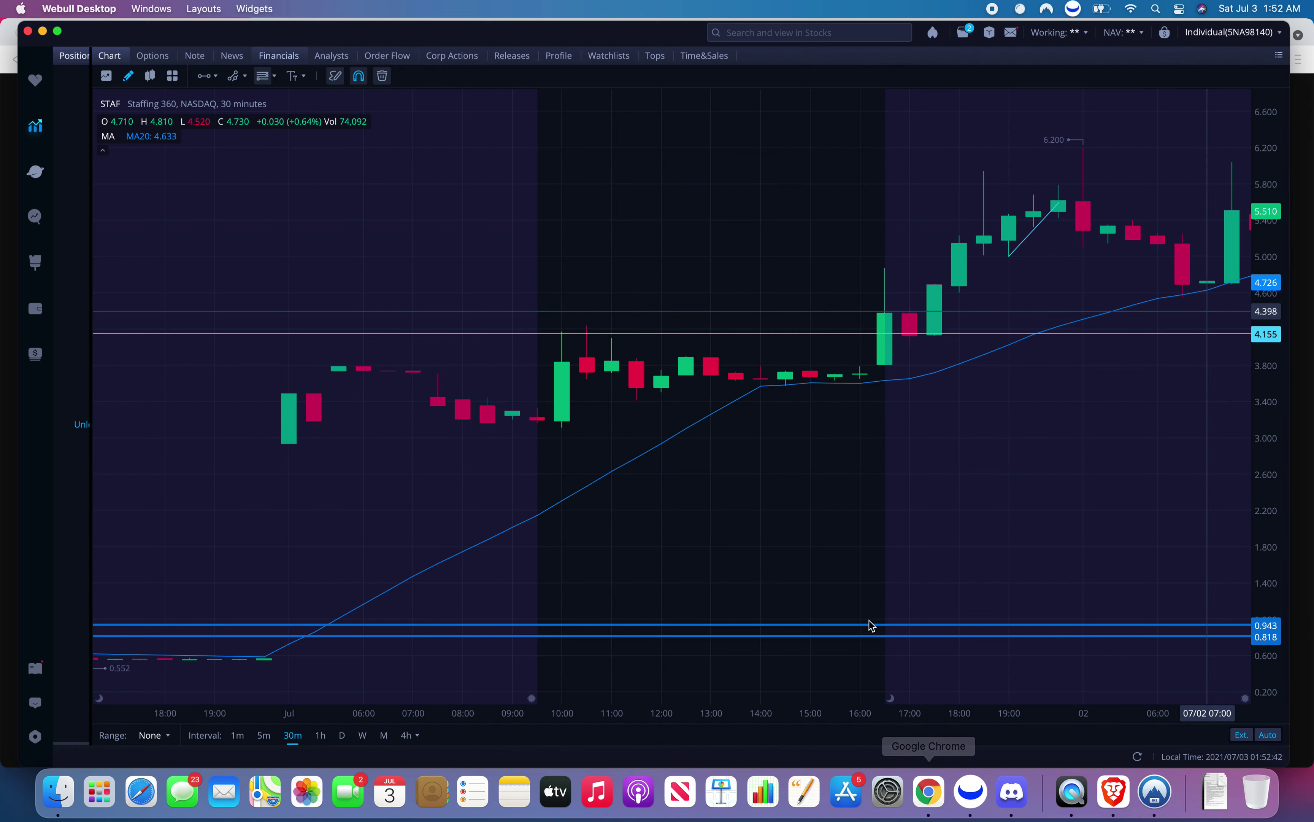
left_click(341, 735)
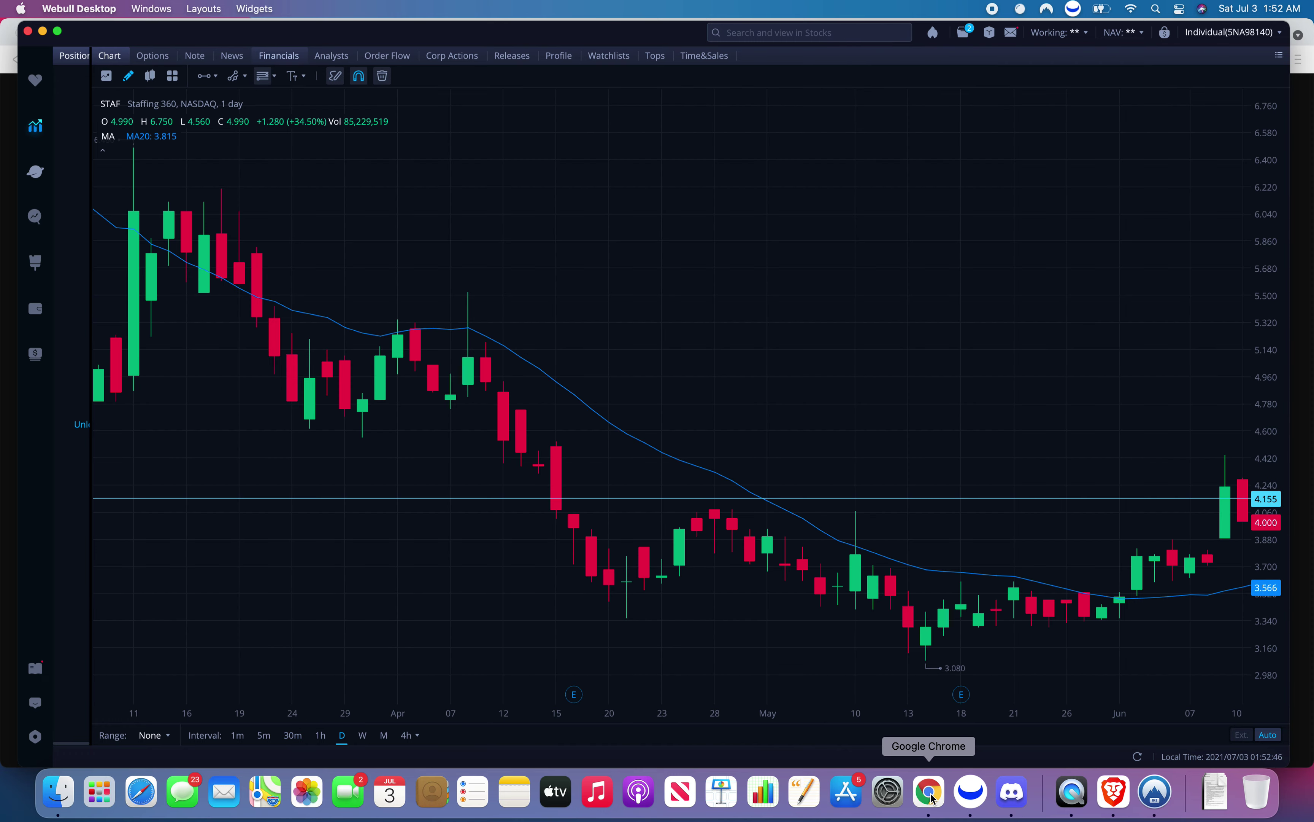
left_click(1114, 792)
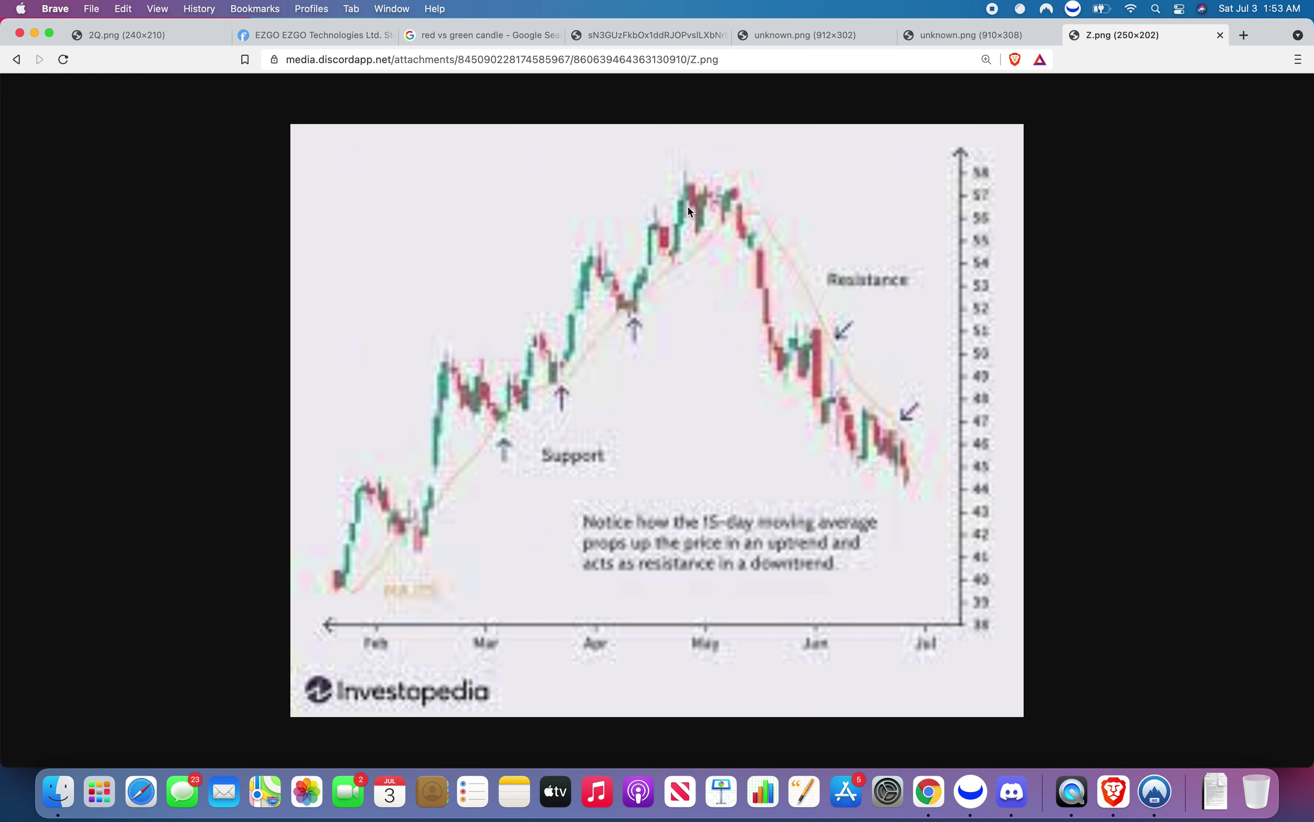
Compare the ascending trendline in 2Q.png with the moving-average support and resistance in Z.png, viewing the latter enlarged.
left_click(207, 35)
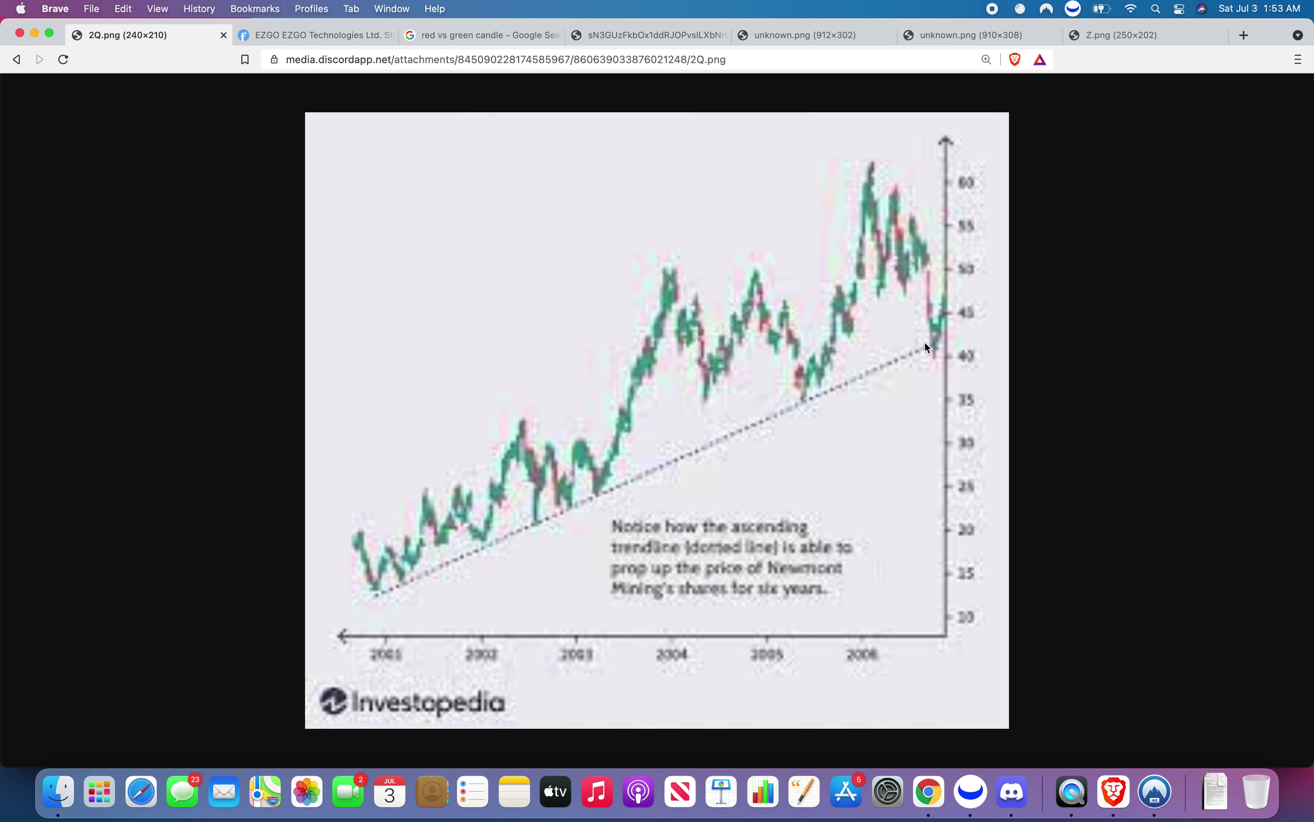
left_click(1082, 37)
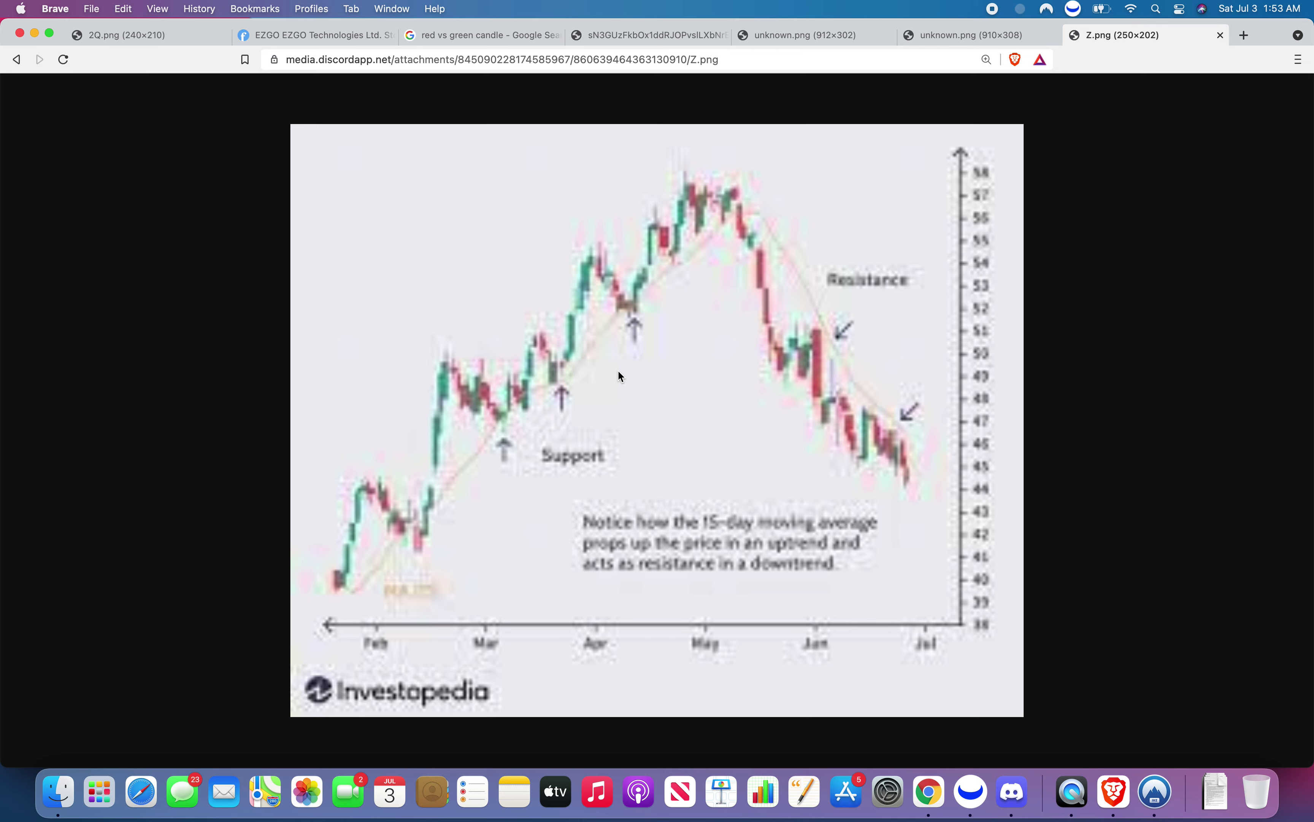
right_click(692, 401)
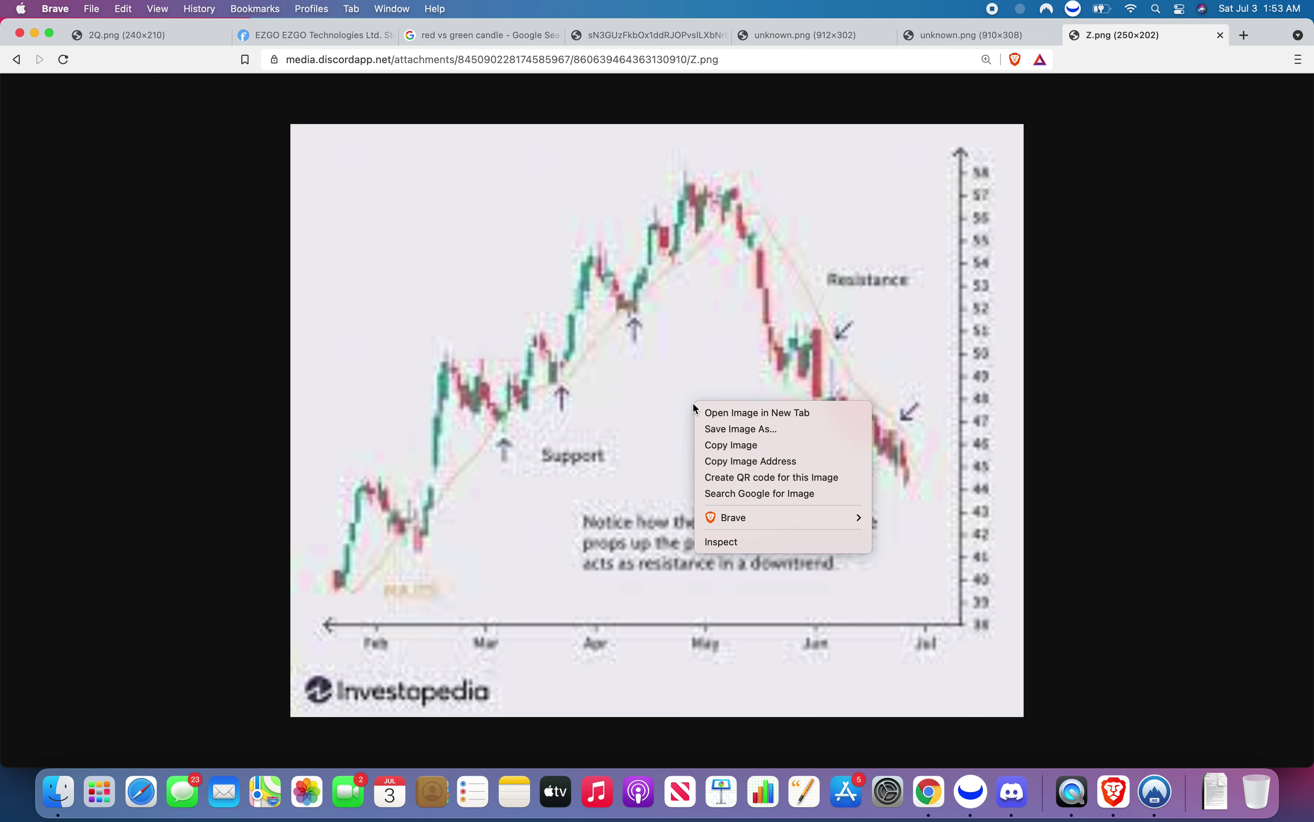
left_click(679, 398)
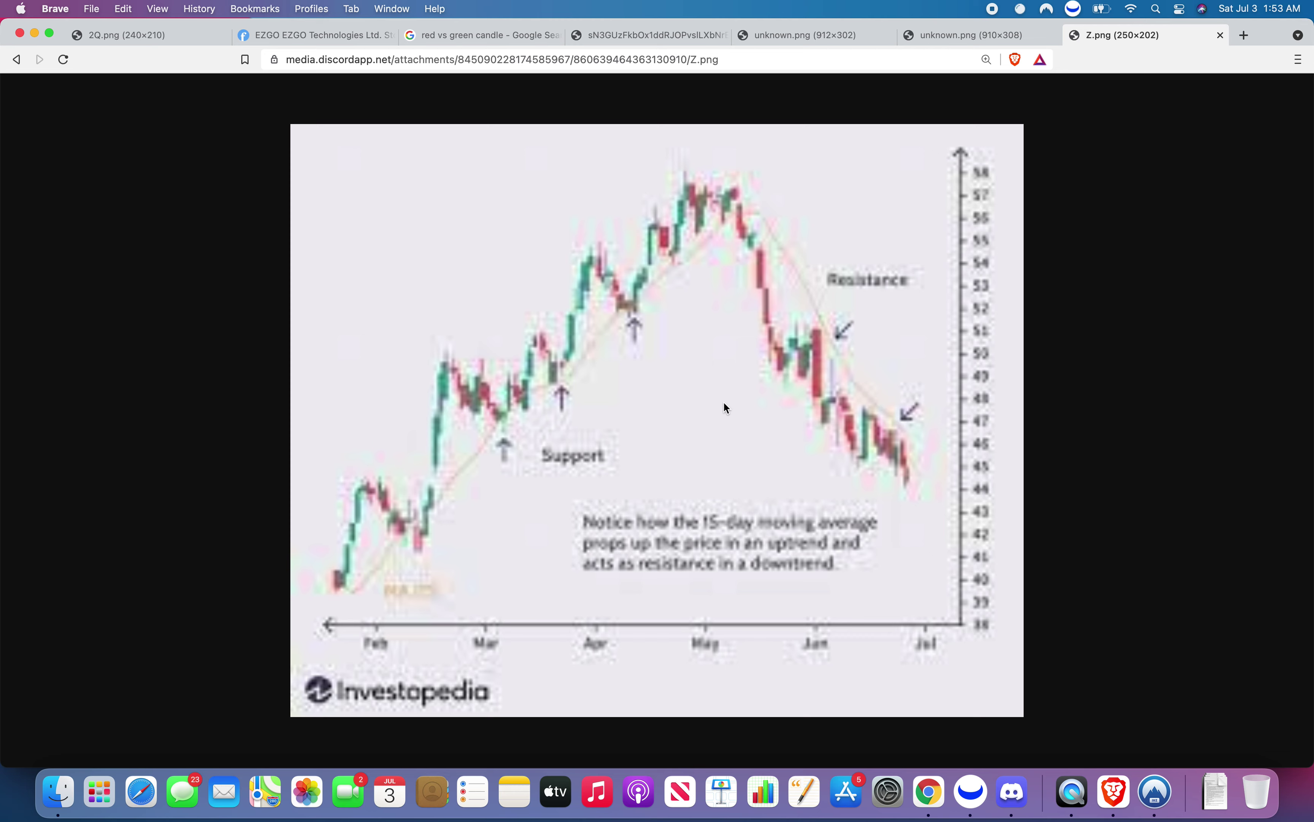
right_click(724, 430)
left_click(711, 427)
left_click(197, 39)
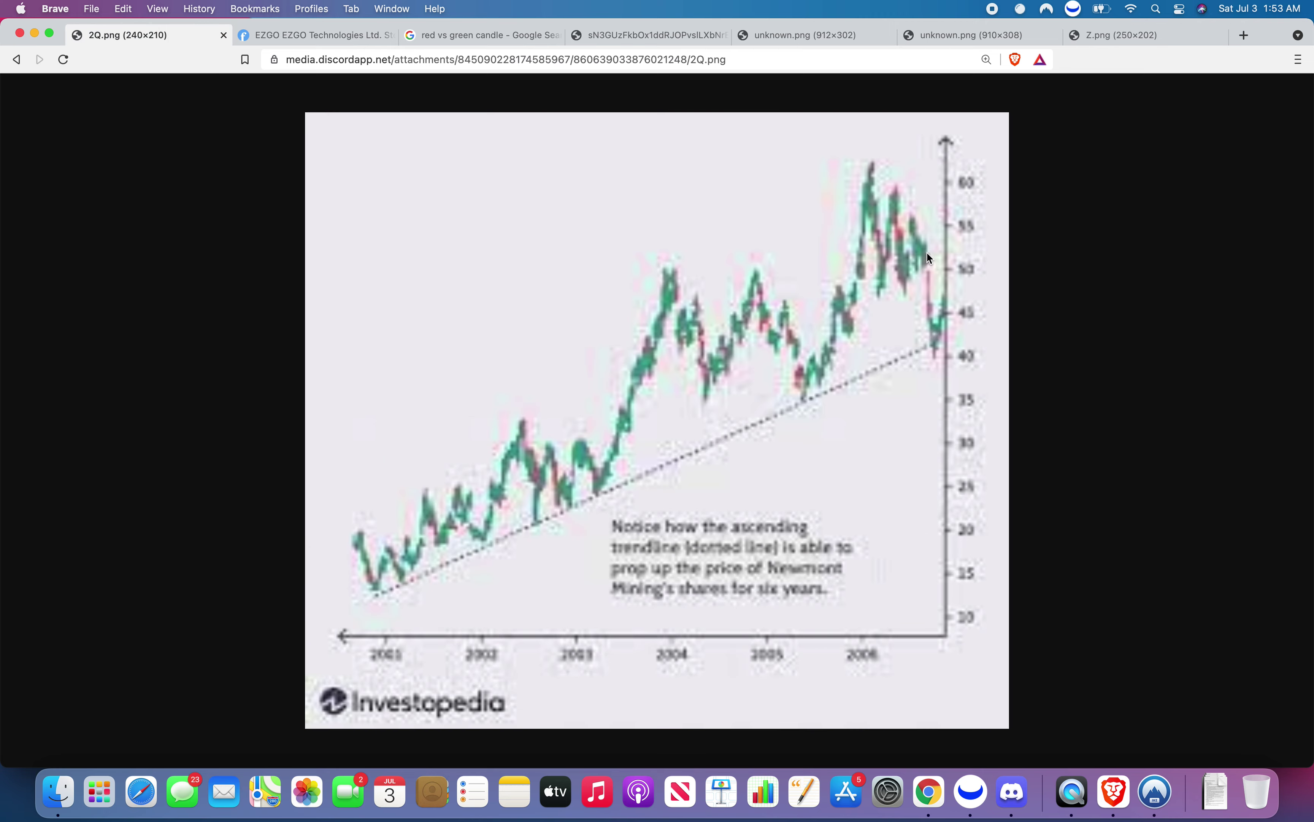
left_click(1081, 38)
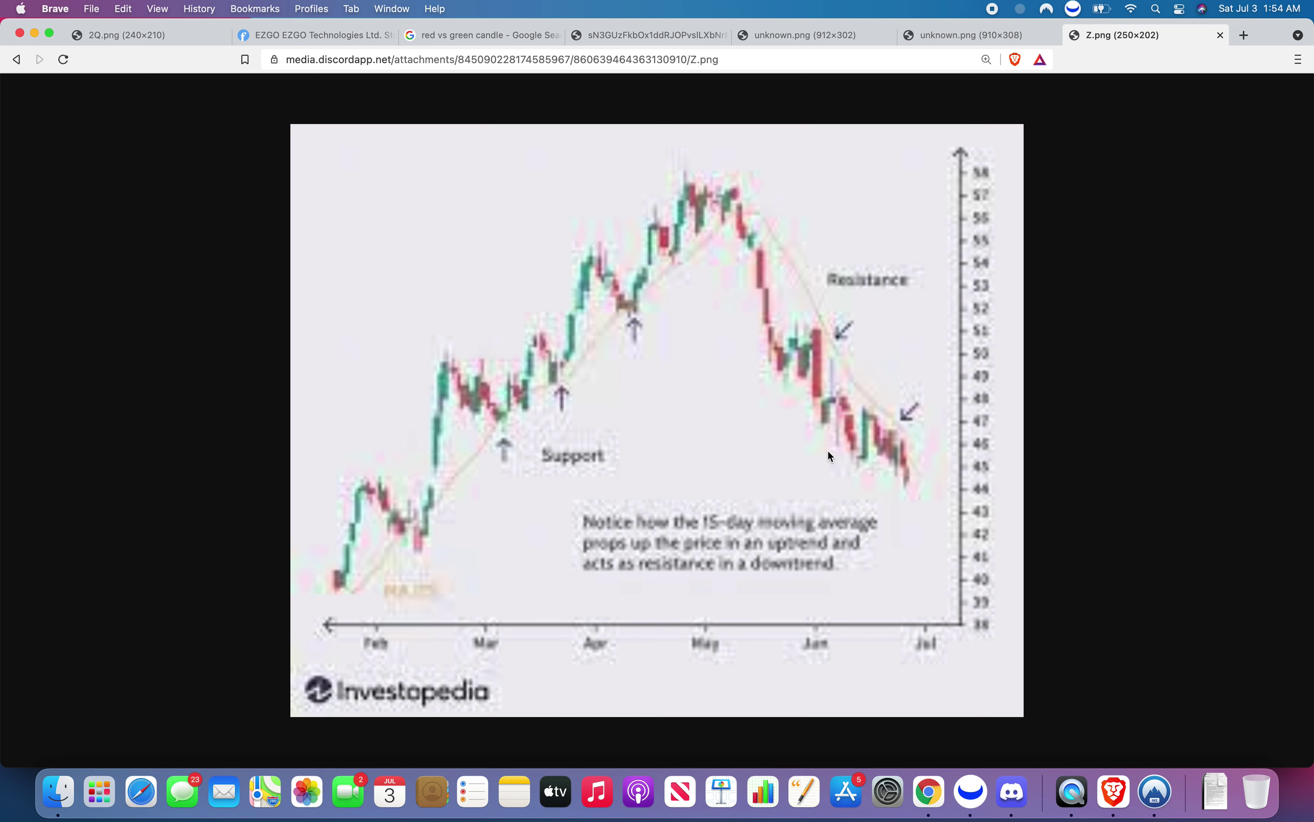
key("super+equal")
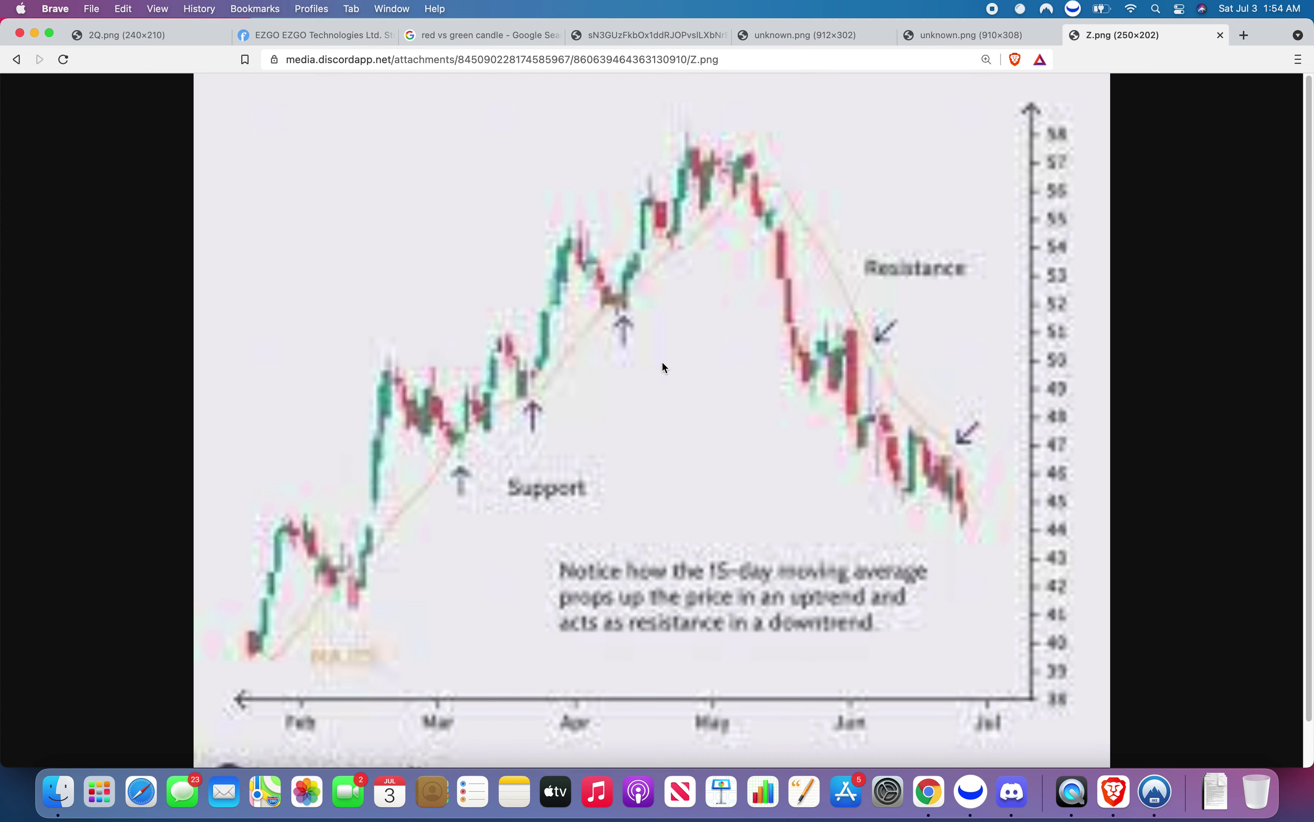
Check the computer's battery status and return to the Z.png image.
left_click(1102, 8)
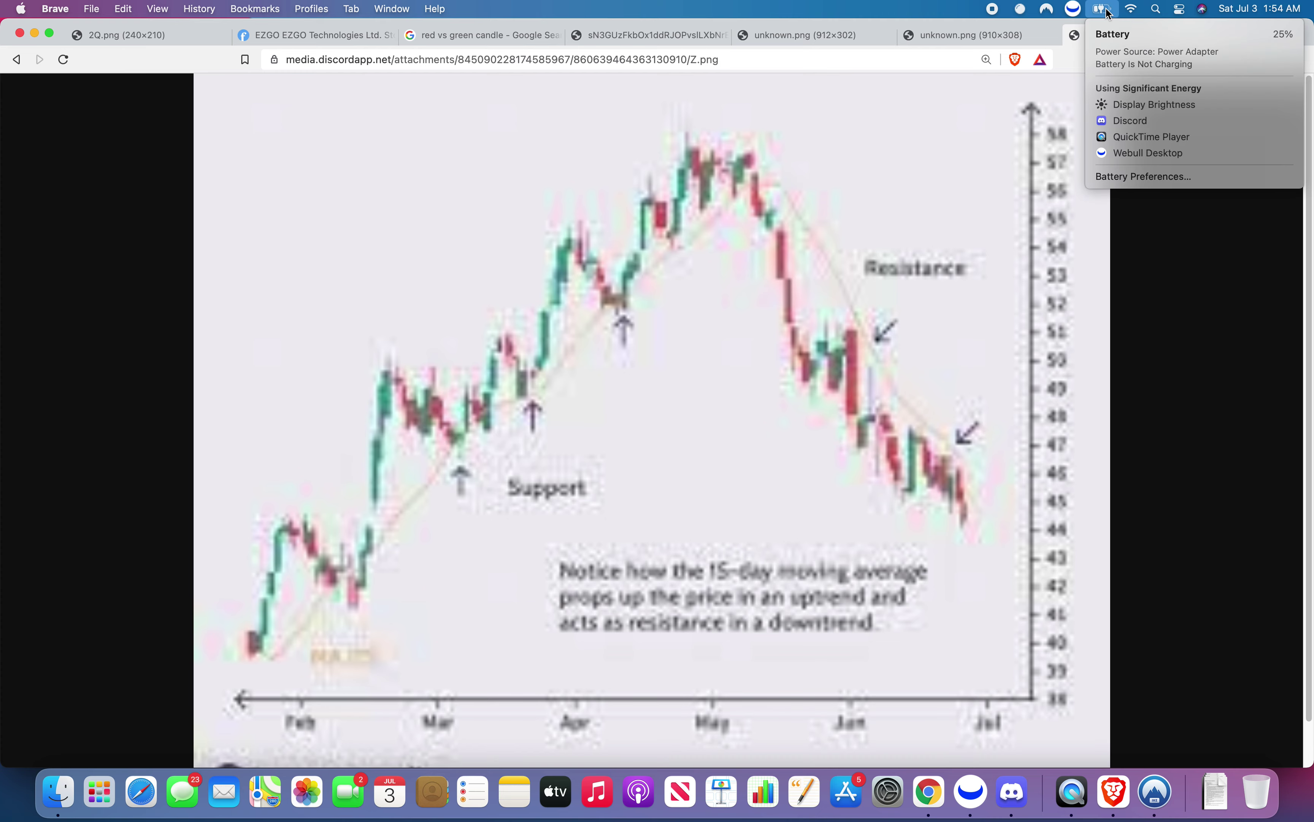
left_click(1106, 10)
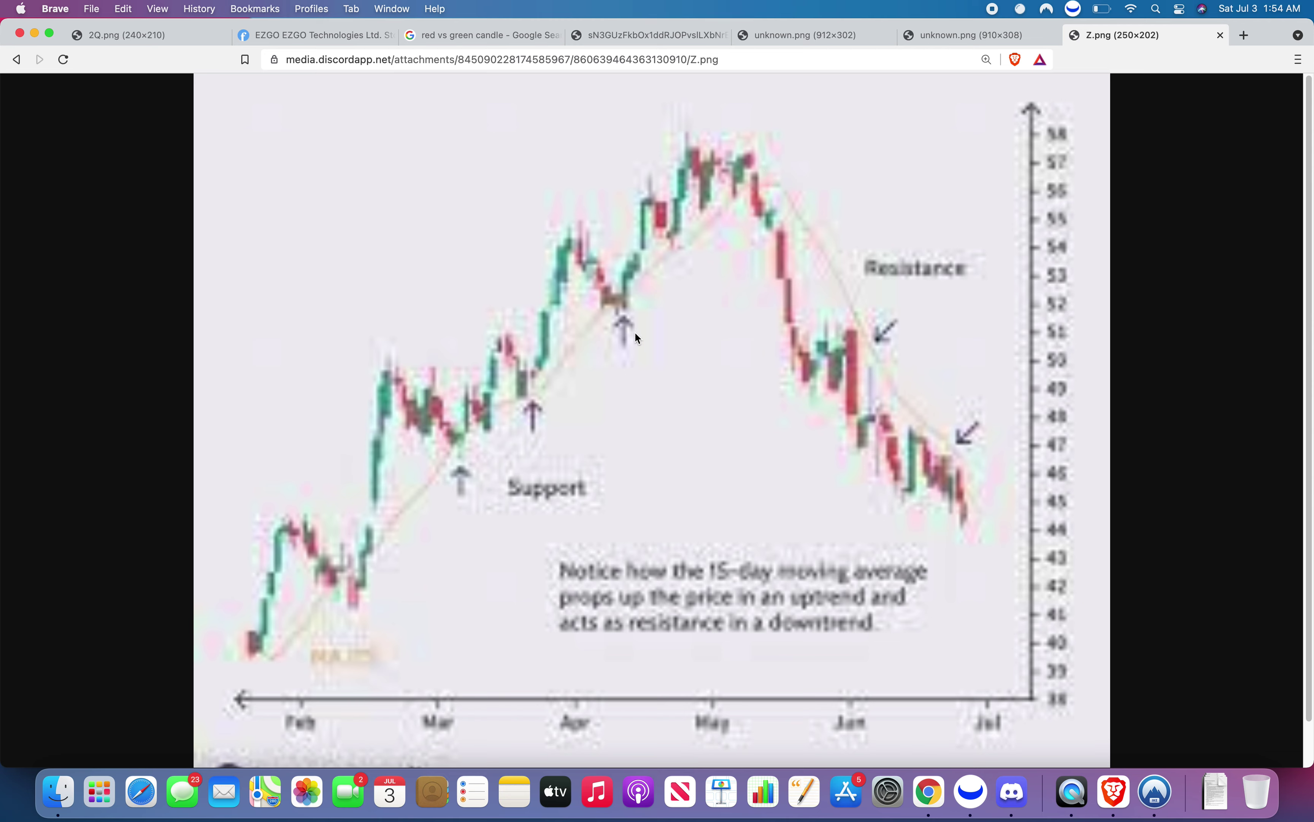
left_click(1011, 794)
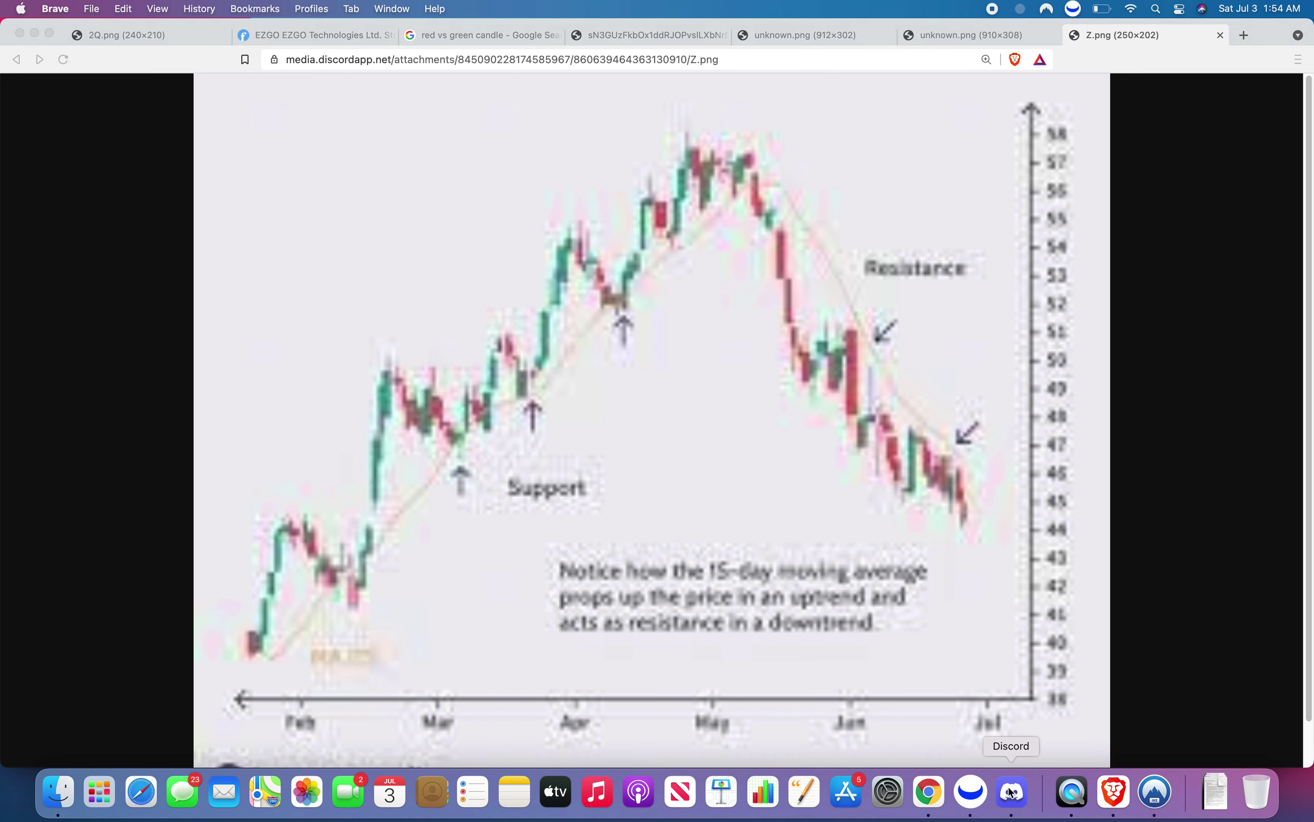
left_click(690, 424)
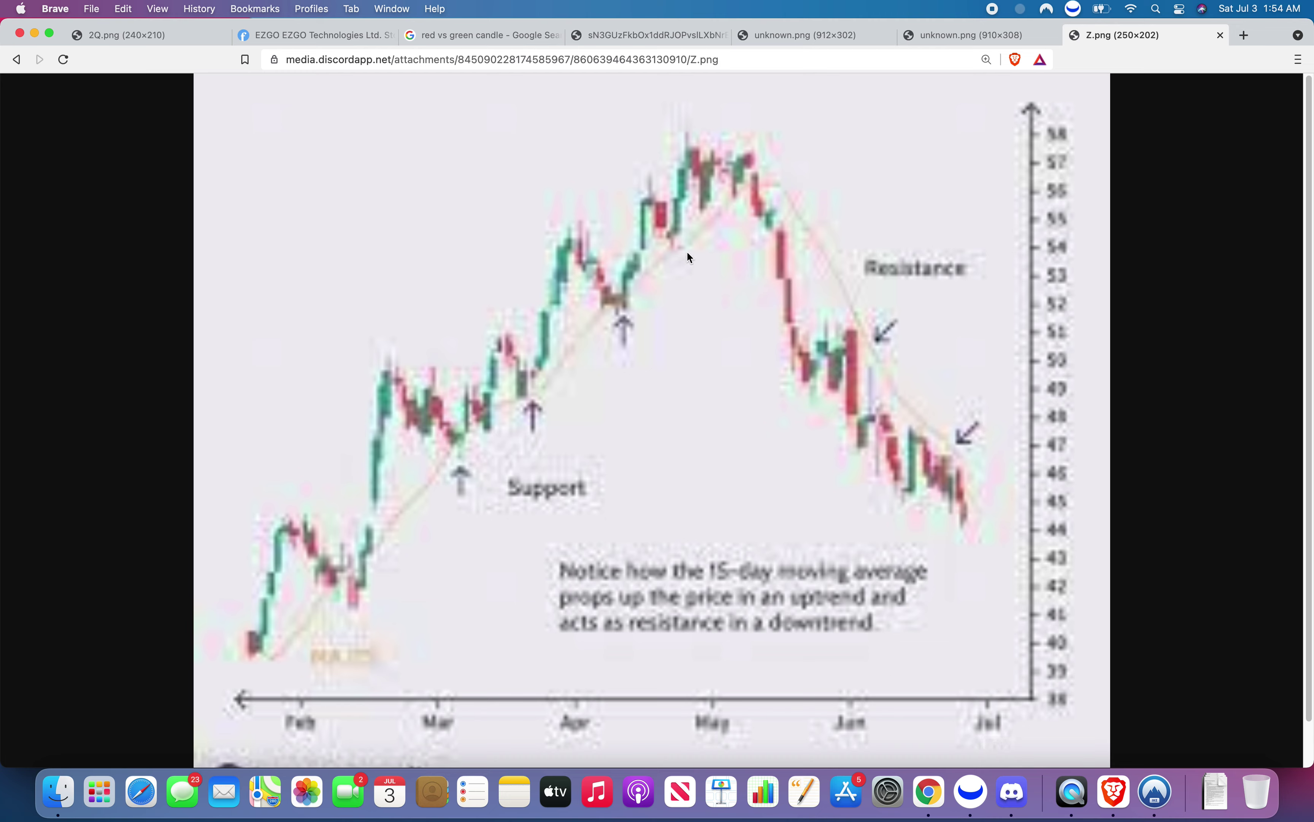
left_click(1096, 6)
left_click(1062, 84)
scroll(597, 373, "down", 2)
scroll(610, 375, "up", 2)
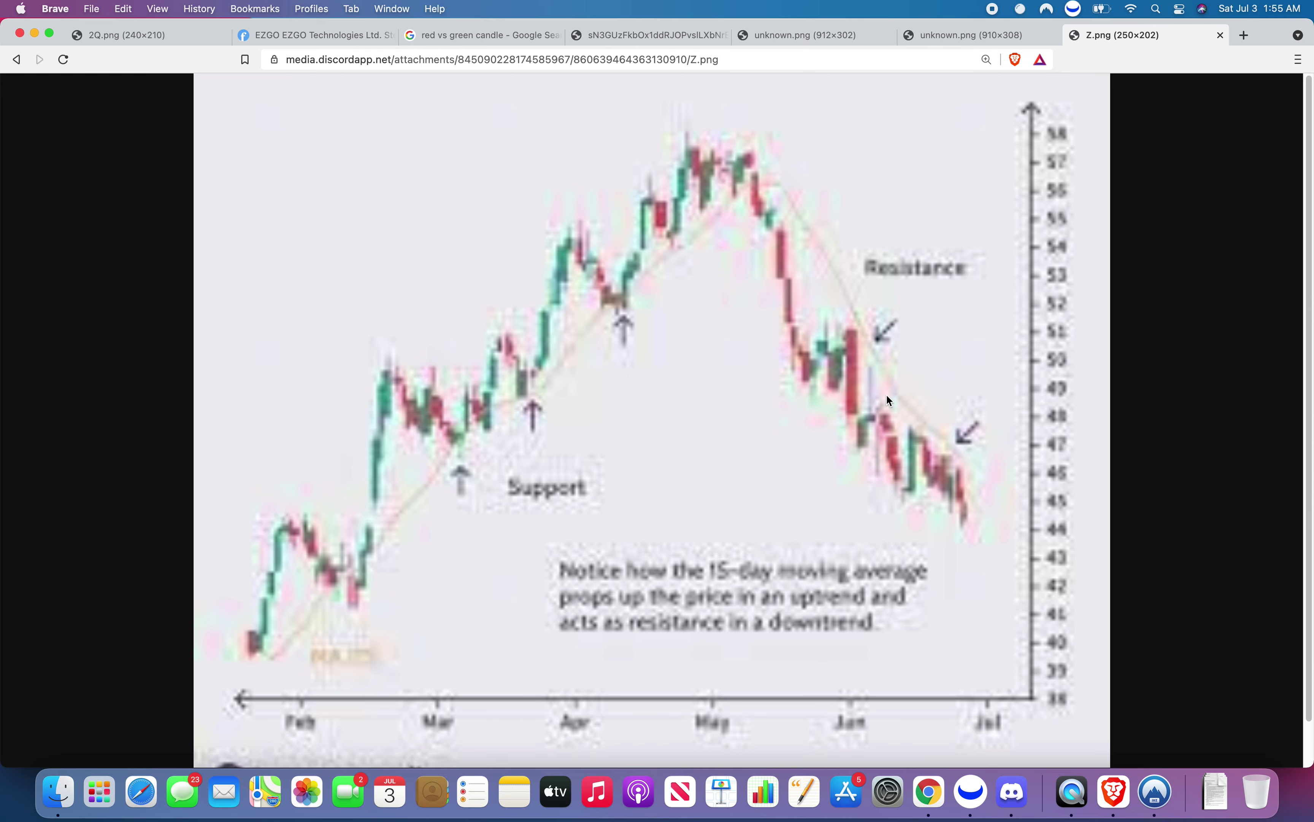
scroll(882, 396, "down", 2)
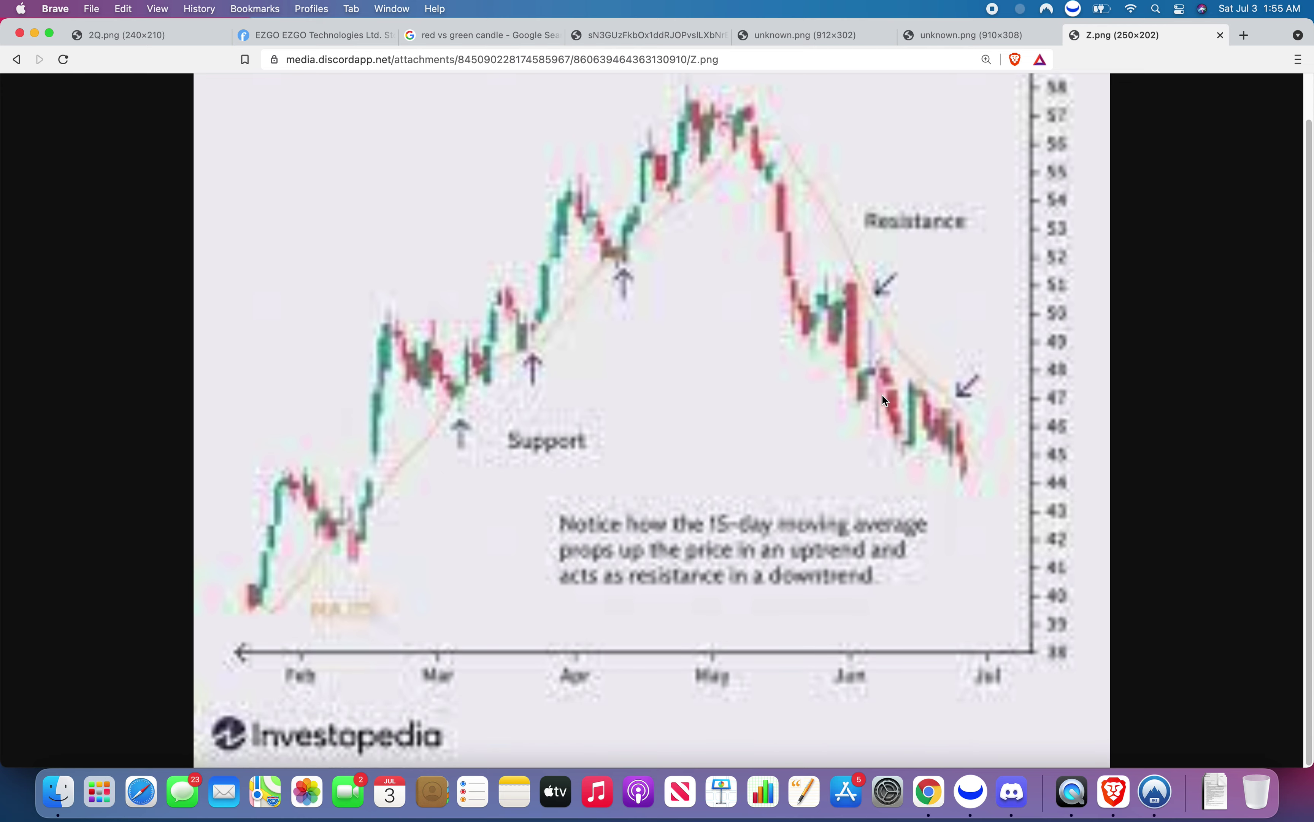
scroll(859, 445, "up", 2)
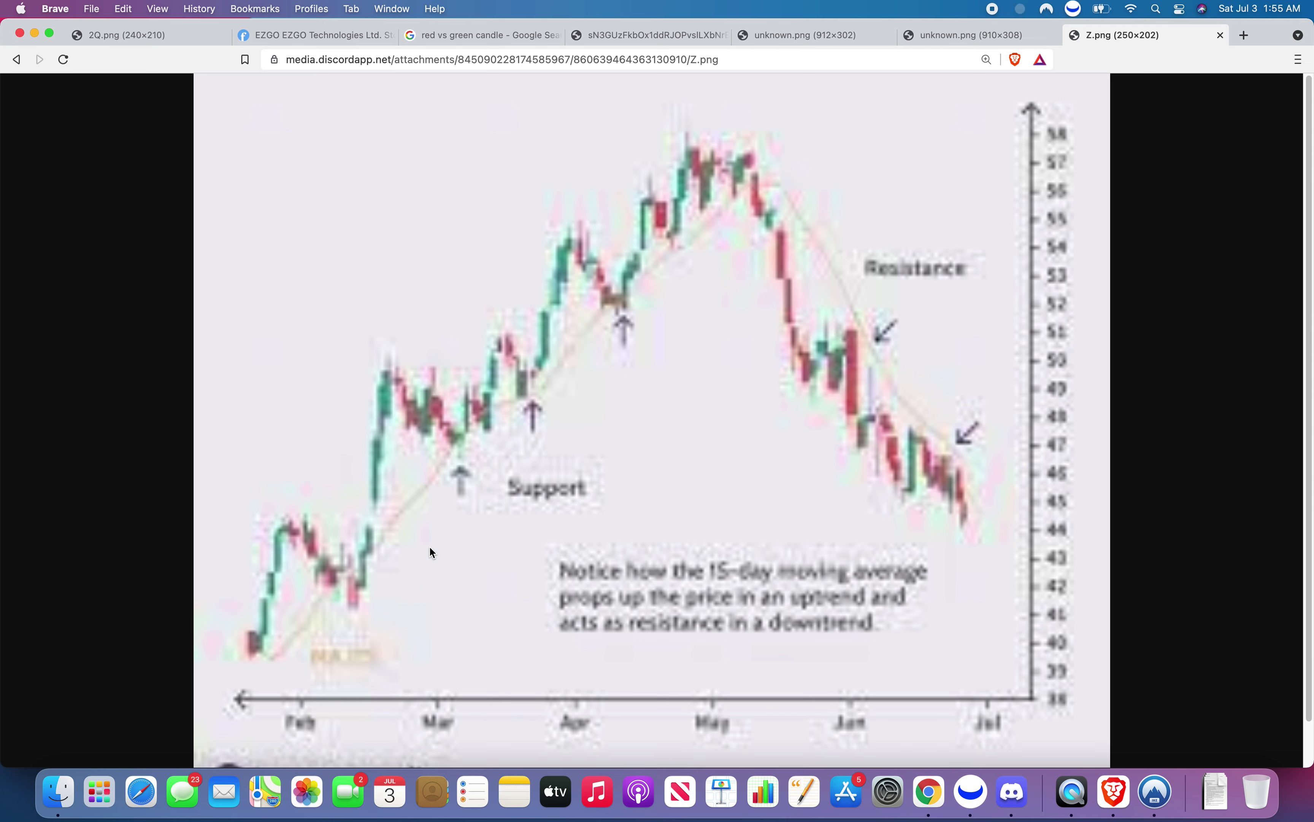
Switch to Webull Desktop and open the TSLA daily chart, showing its candles back to December 2020.
left_click(954, 783)
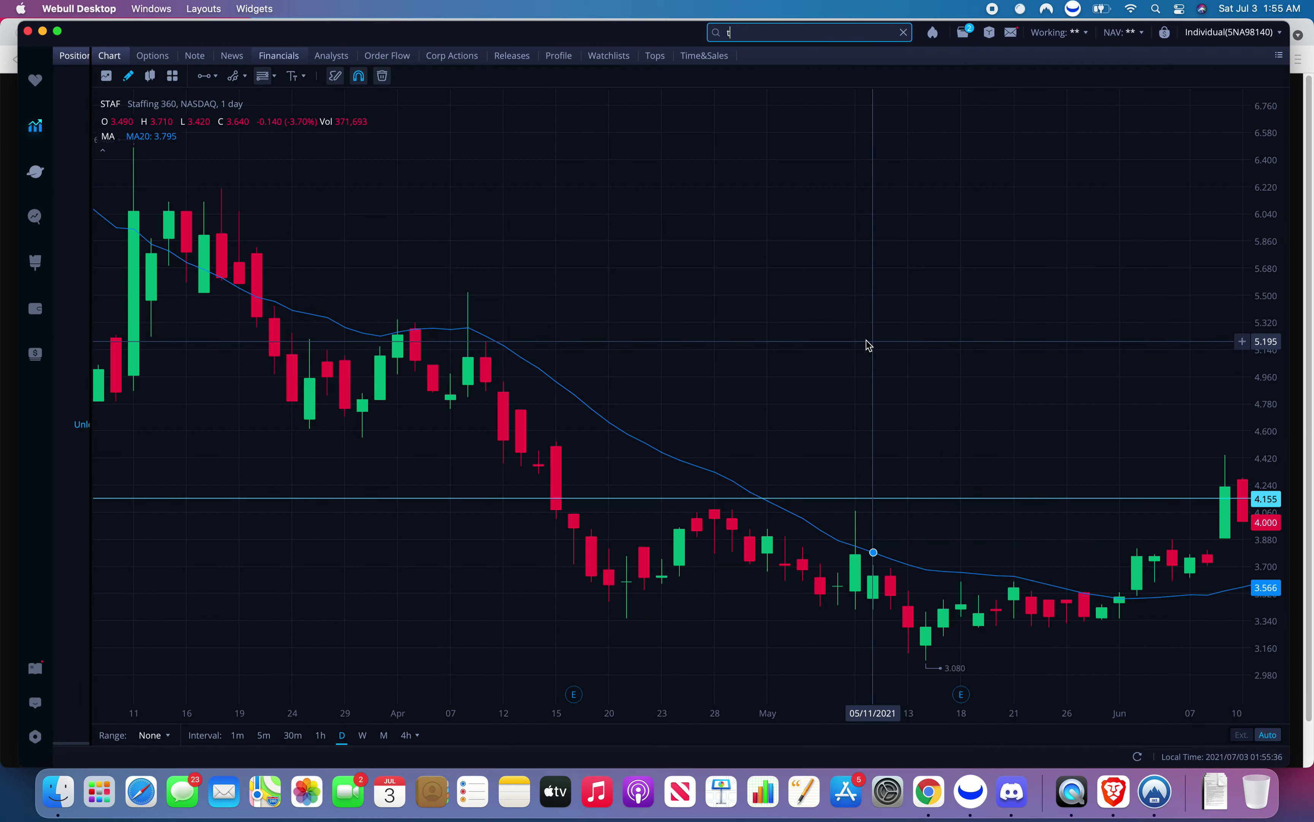
type("tsla")
key("Return")
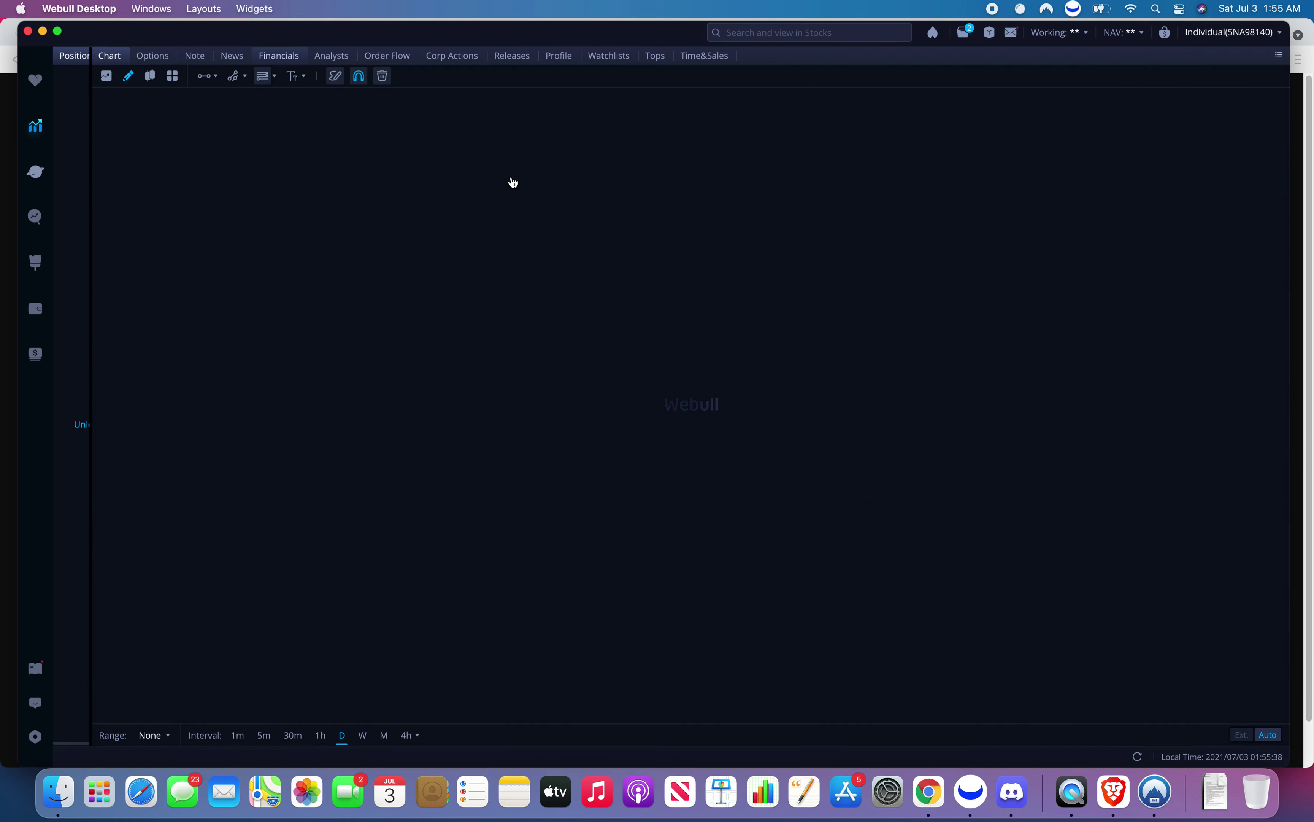
scroll(570, 457, "down", 5)
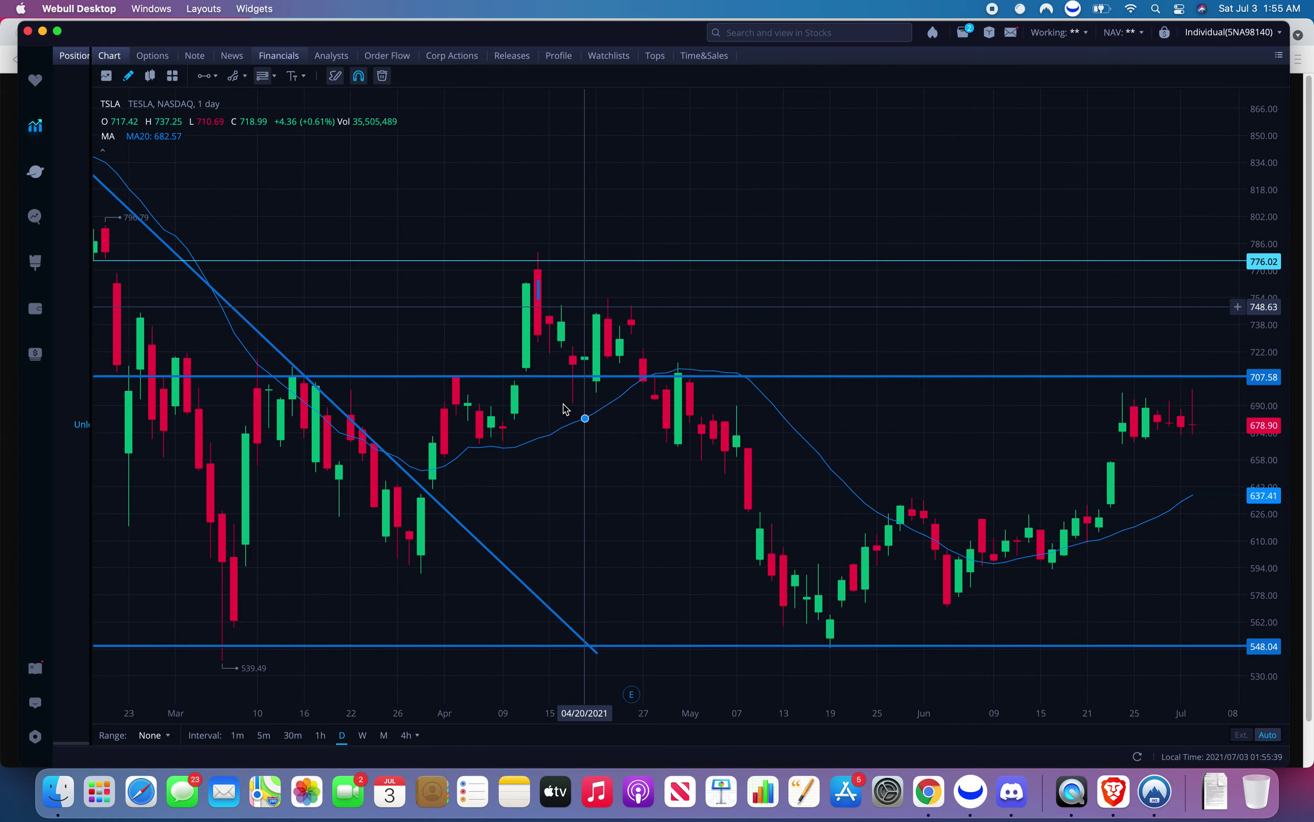
scroll(411, 334, "down", 4)
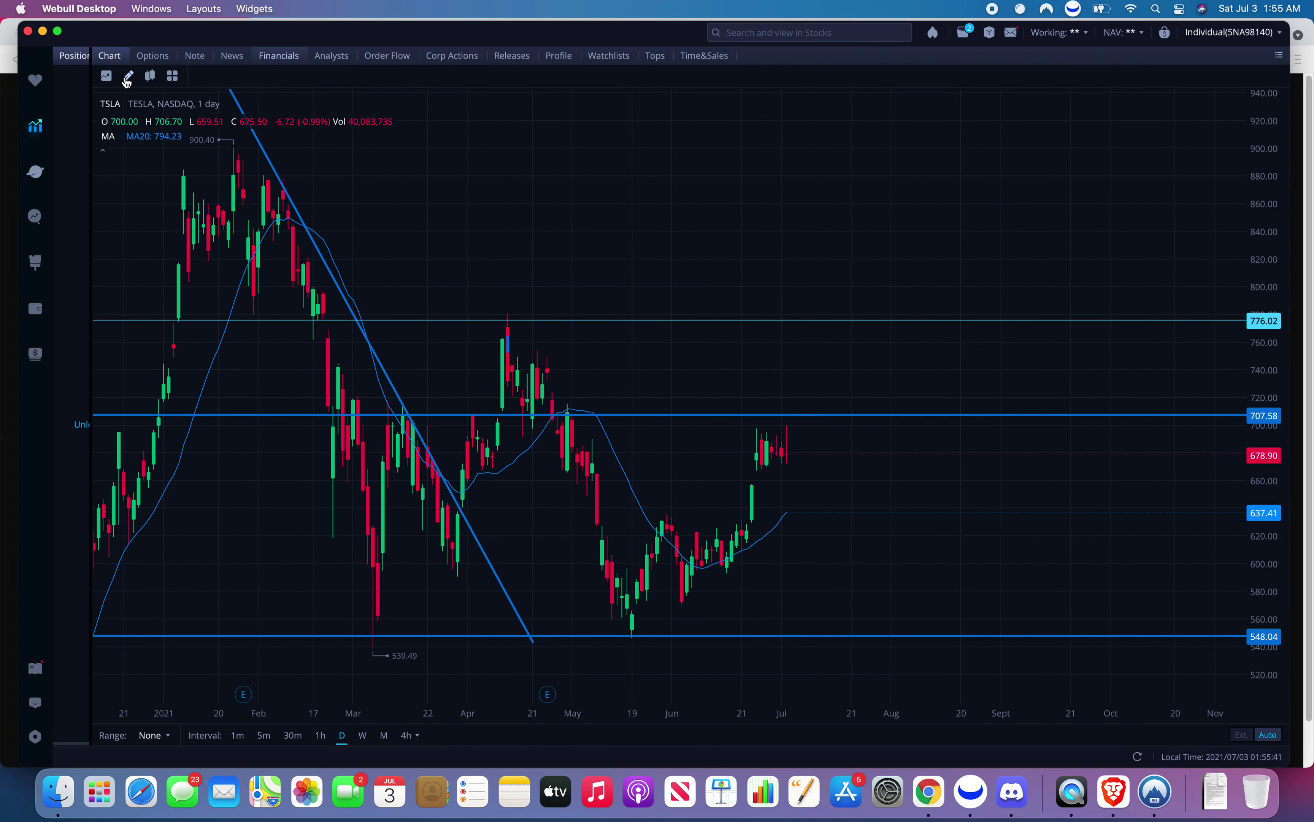
Delete the three horizontal lines at 776.02, 707.58 and 548.04 from the TSLA chart.
left_click(574, 321)
key("Delete")
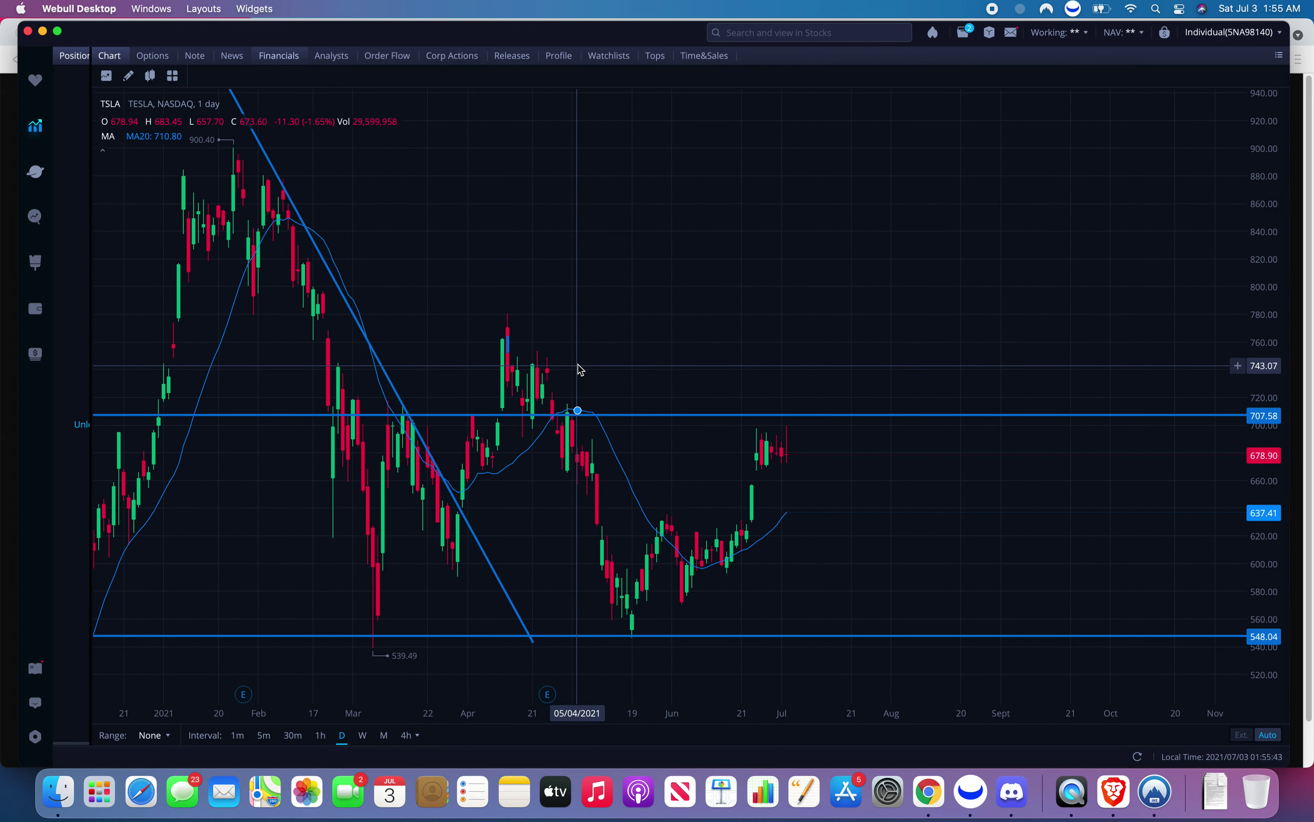
key("Delete")
left_click(698, 635)
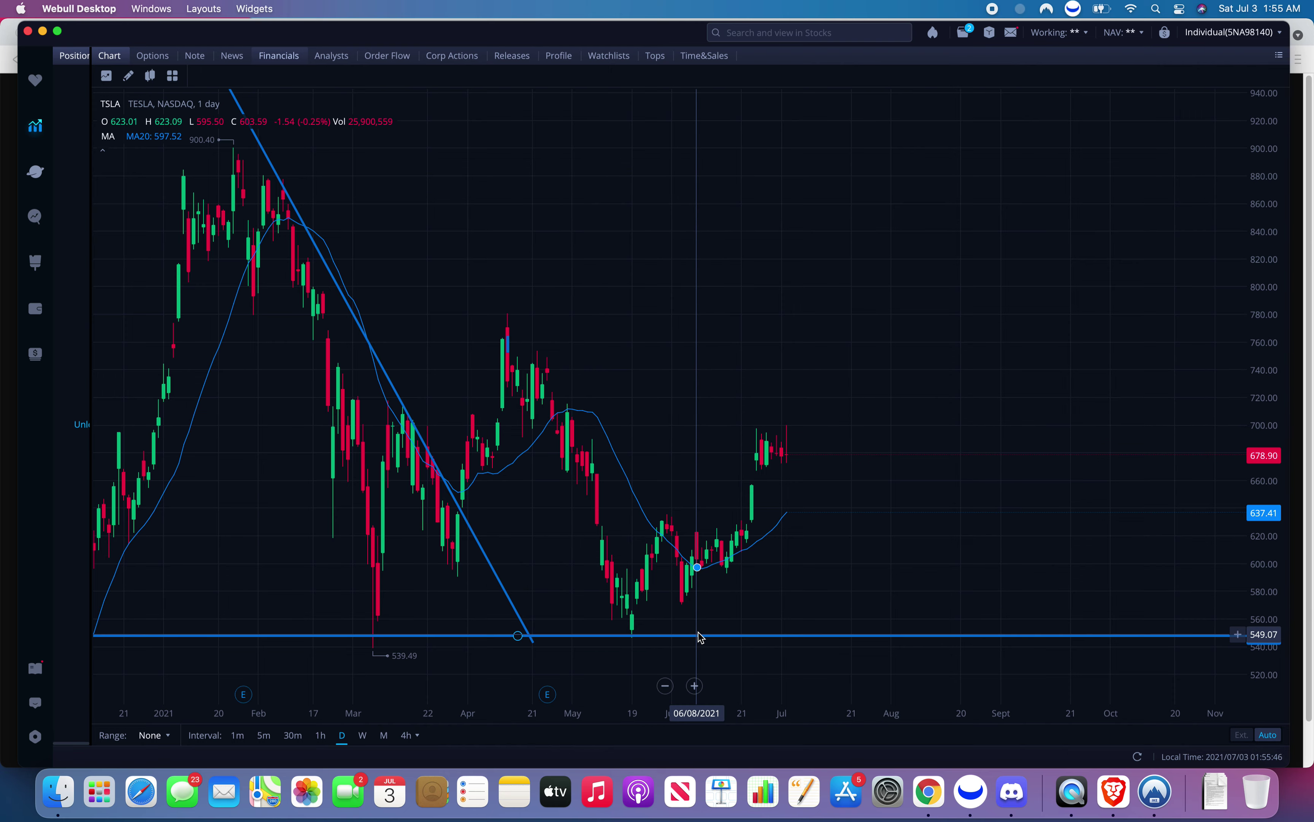
key("Delete")
Enable the MA200 line in the Moving Averages indicator settings, alongside MA20, and apply it to the TSLA chart.
left_click(128, 75)
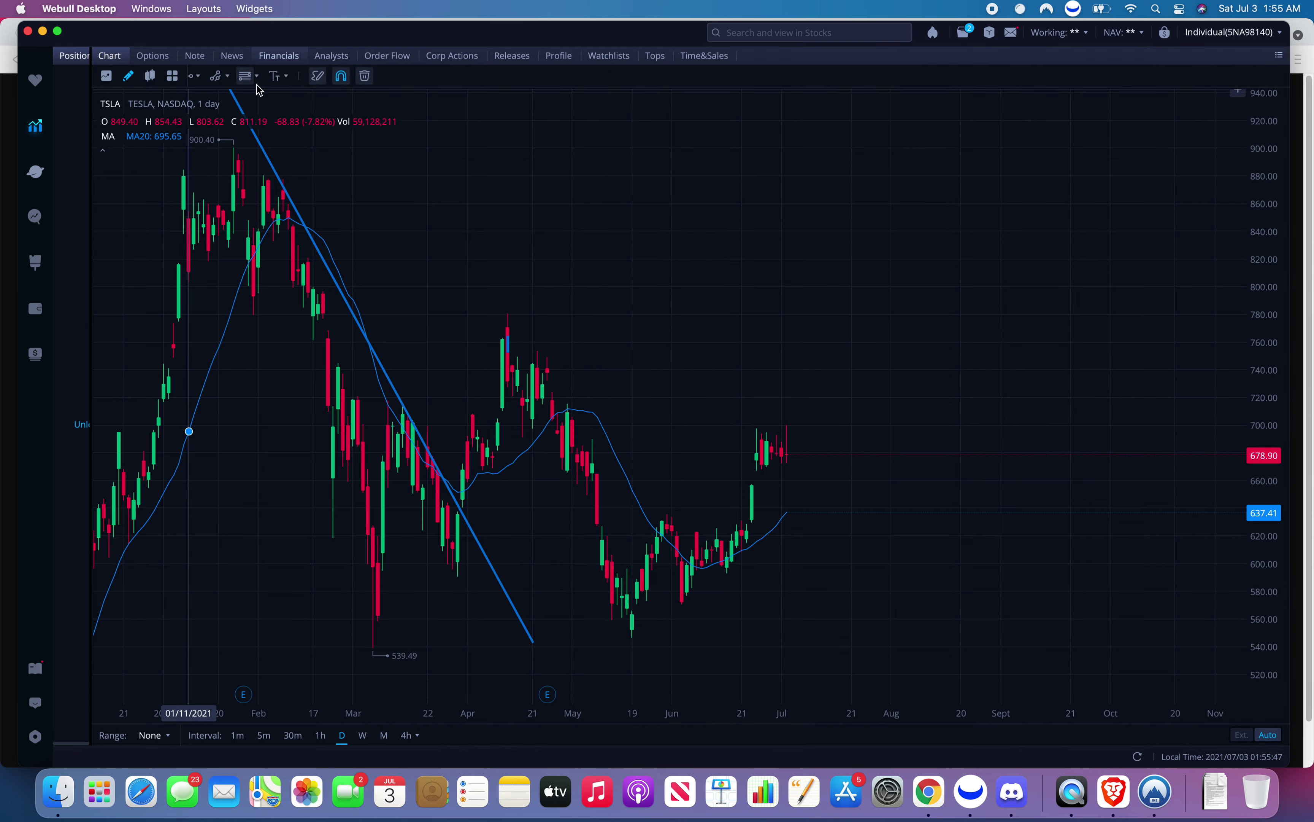
left_click(105, 75)
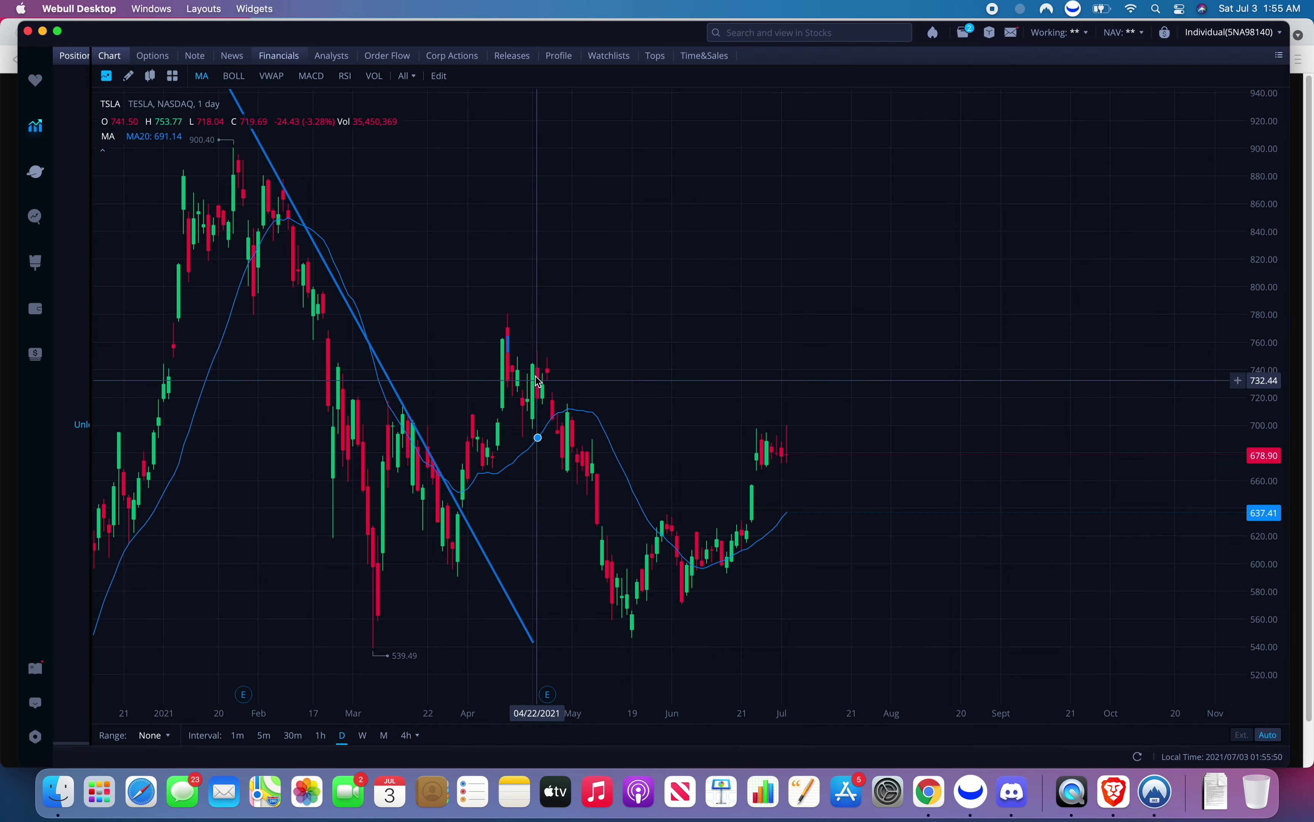
left_click(440, 77)
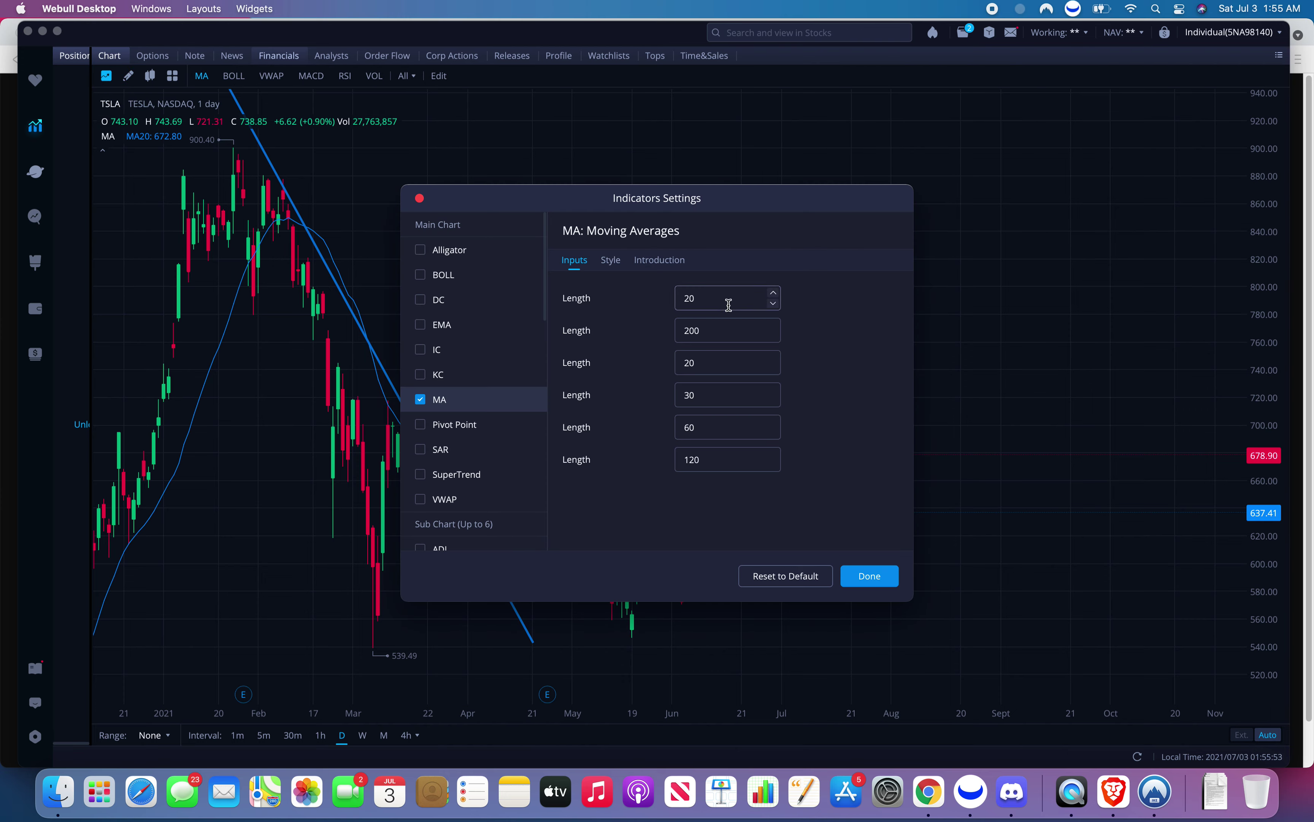
left_click(610, 260)
left_click(568, 332)
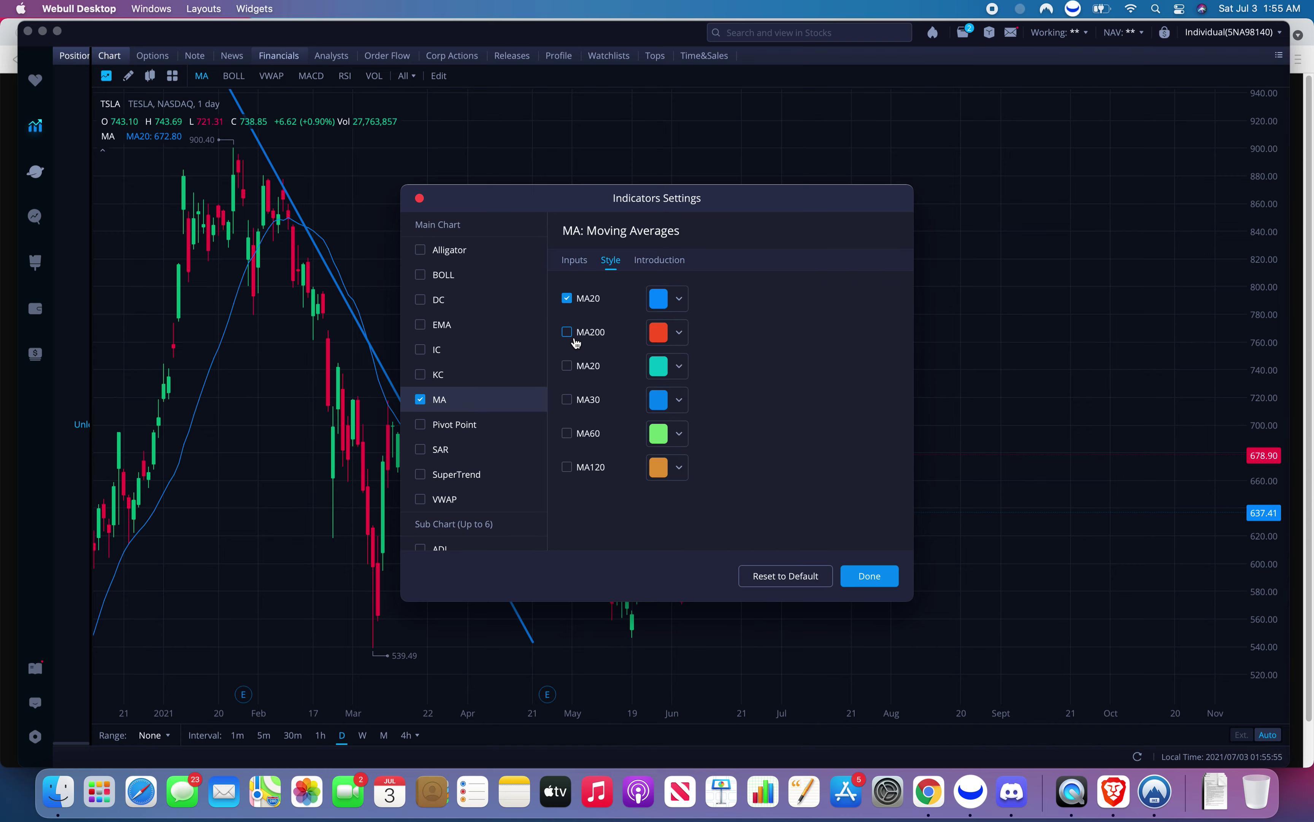
left_click(571, 262)
left_click(858, 575)
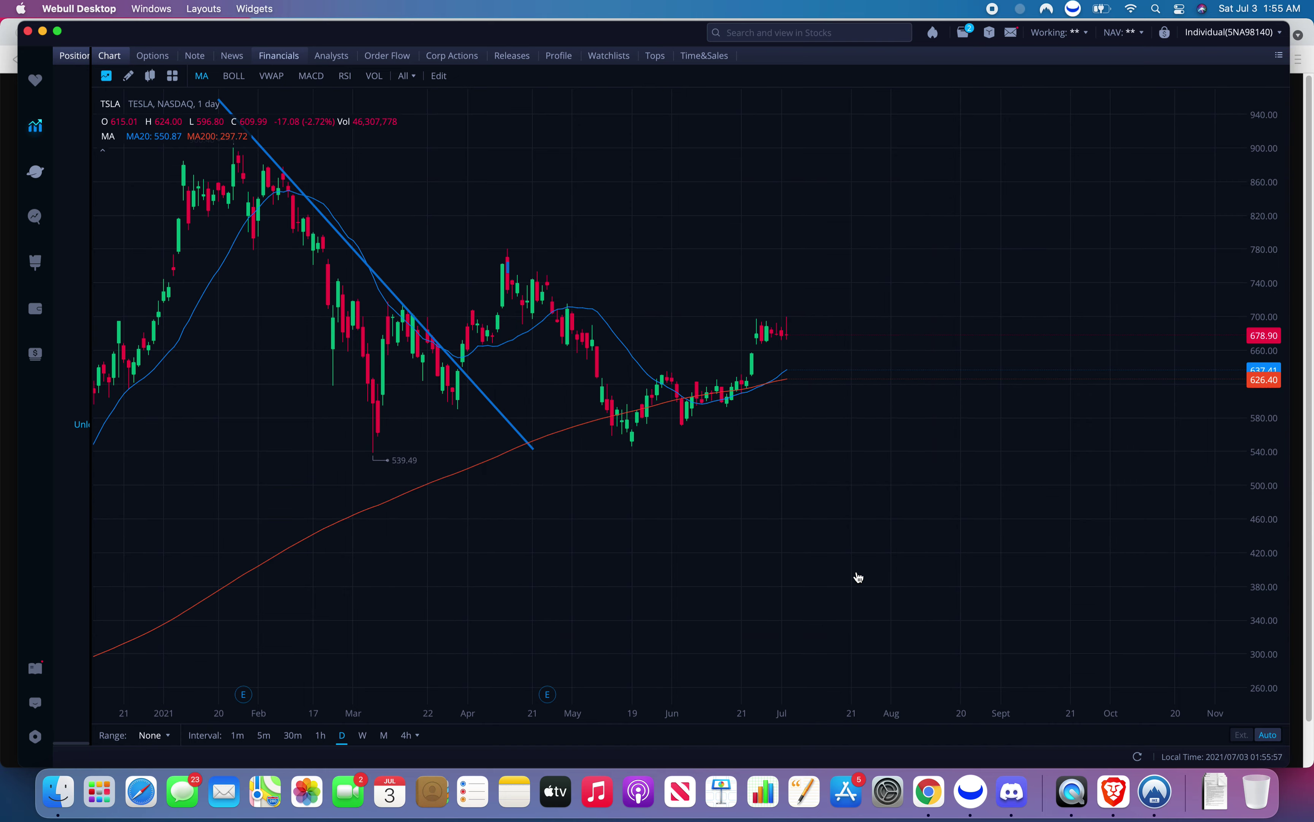
Examine the TSLA daily chart back to late 2019 against its MA20 and MA200 lines.
scroll(758, 453, "down", 10)
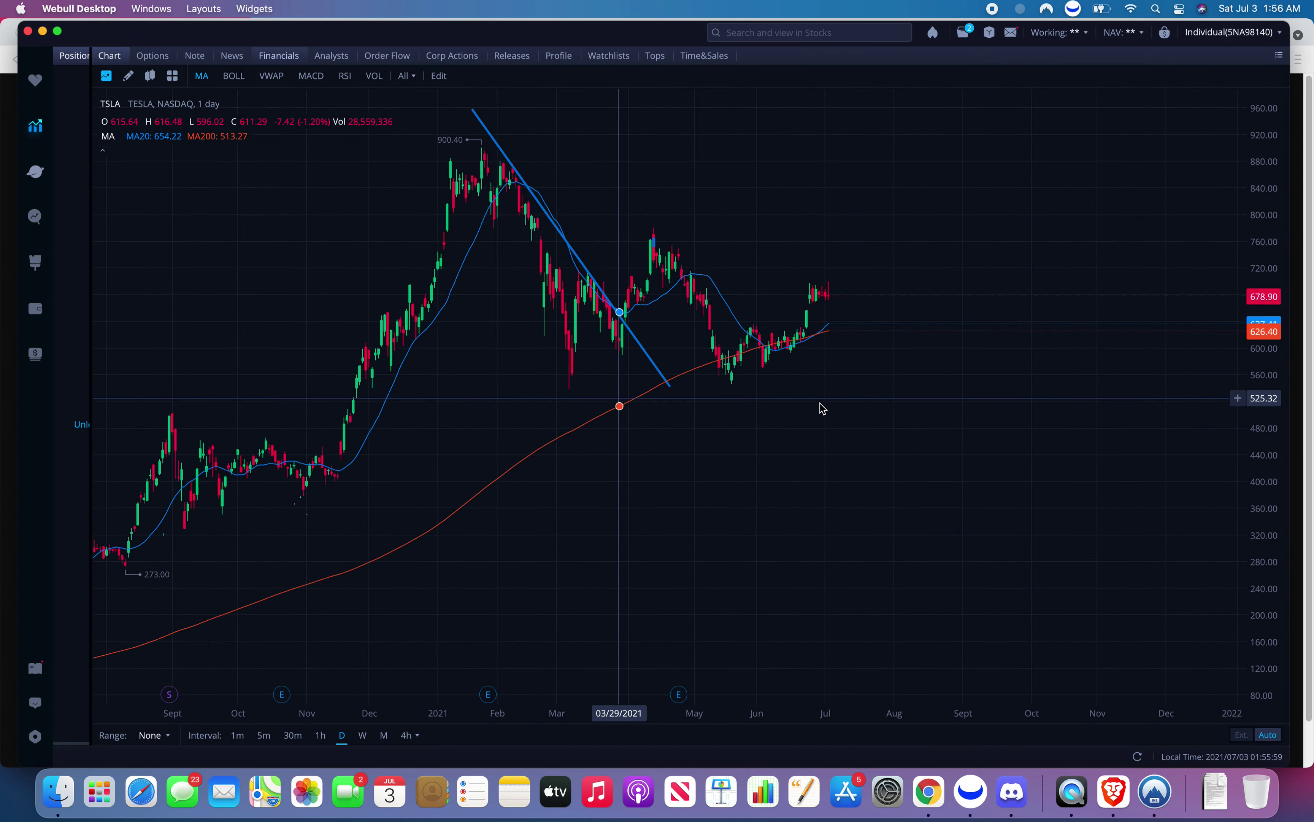
left_click_drag(566, 464, 747, 477)
scroll(1124, 469, "up", 5)
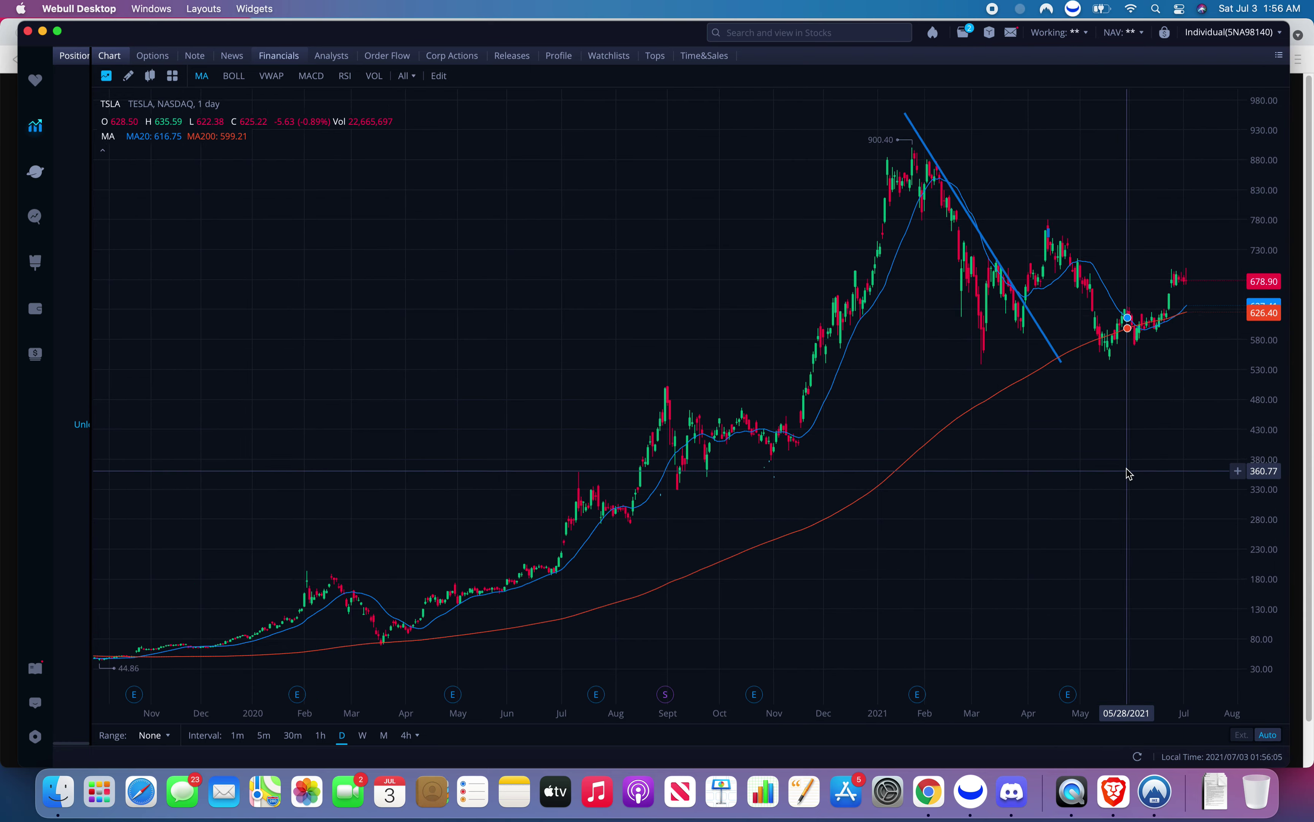
left_click_drag(916, 437, 715, 342)
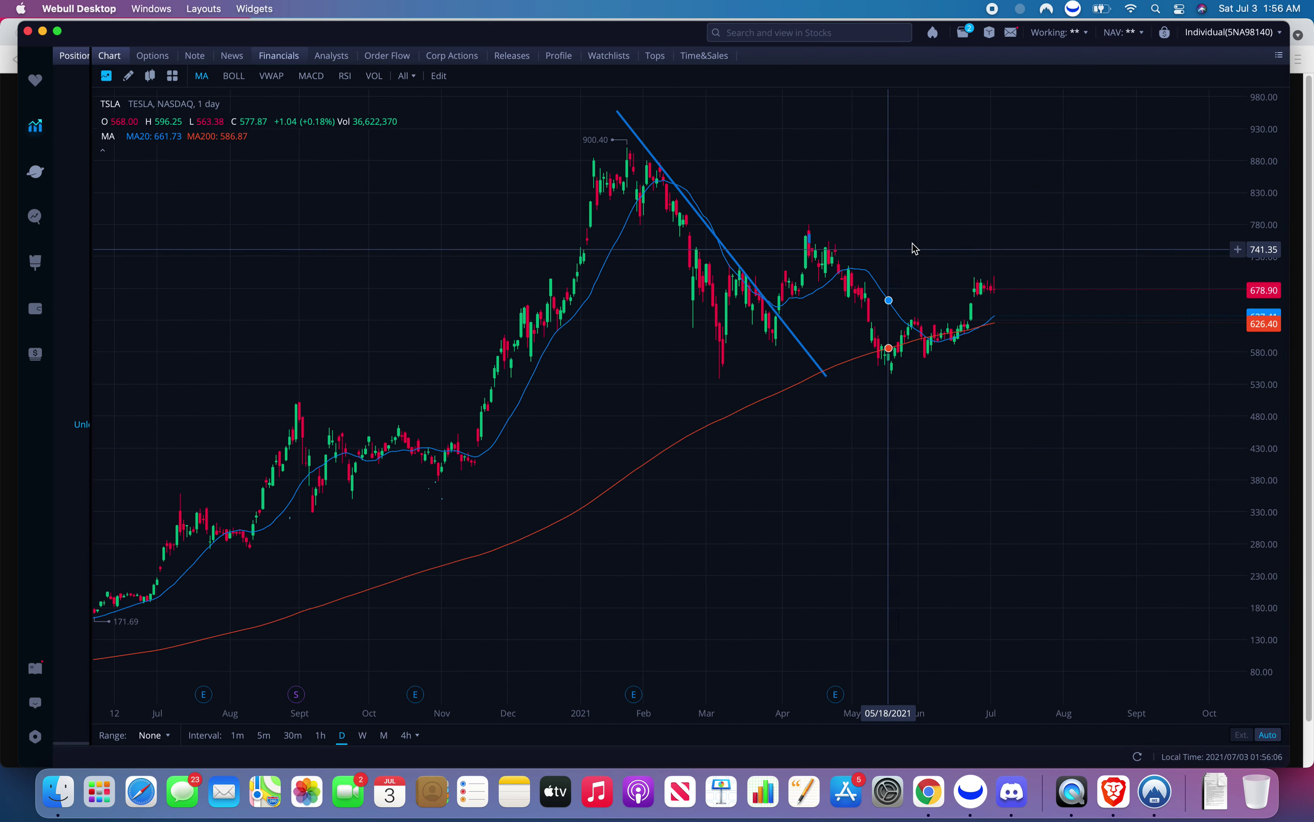
Open the SPY daily chart and delete its horizontal line at 324.21.
type("spy")
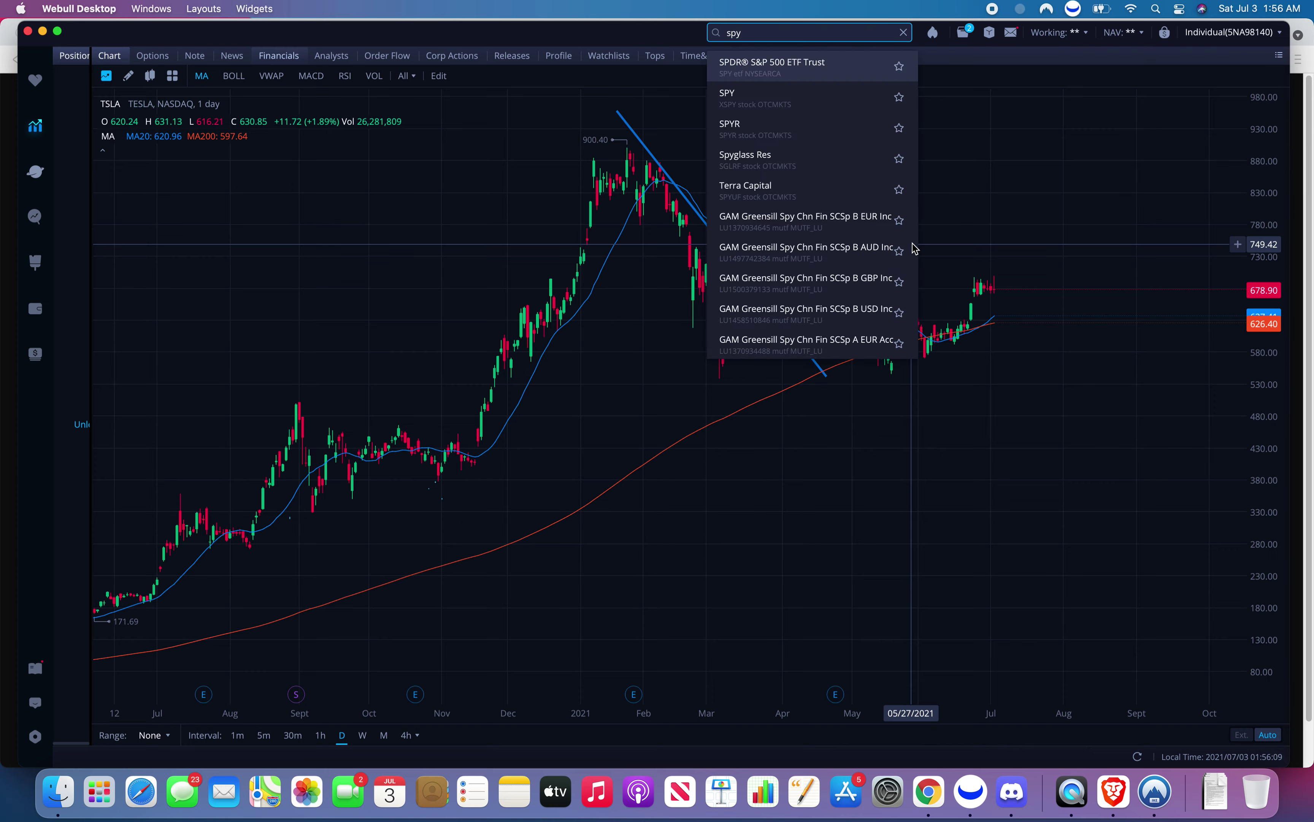
key("Return")
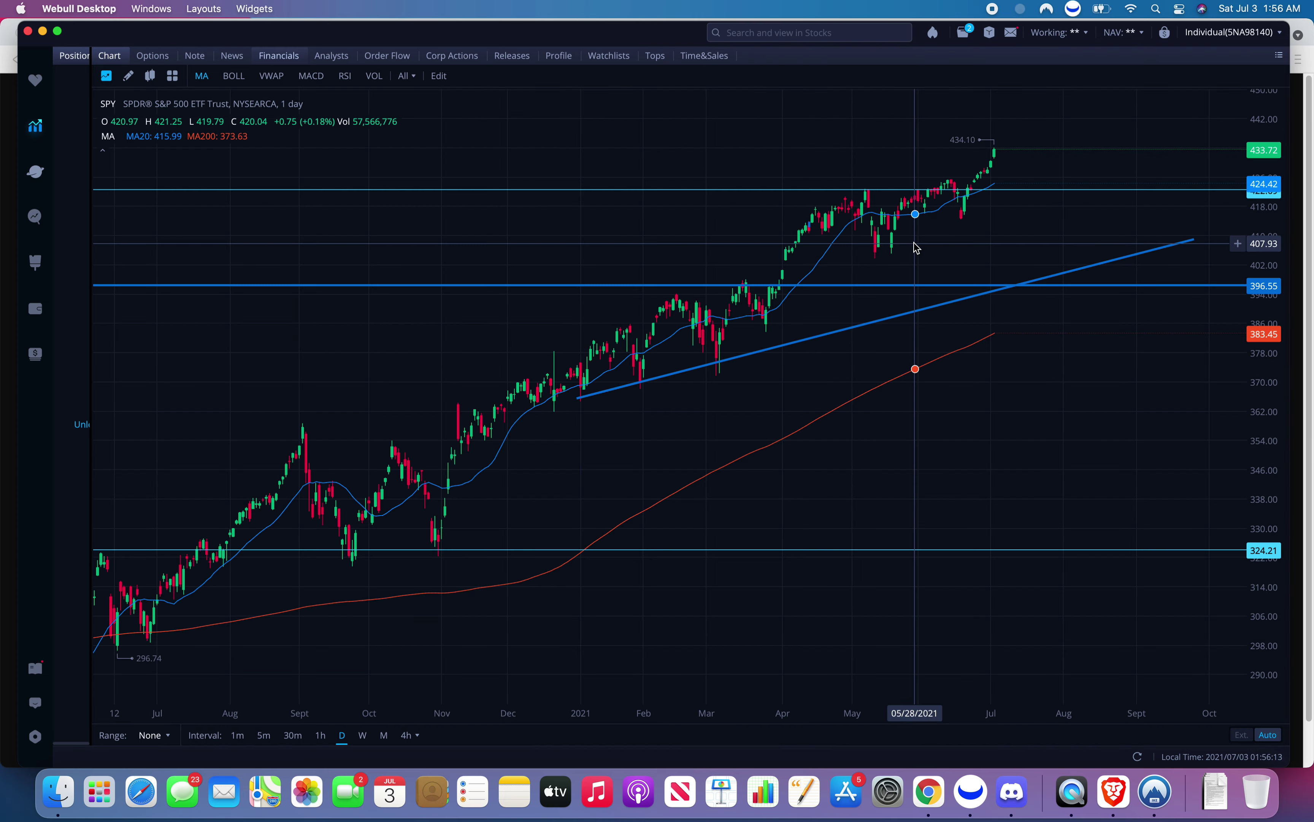
scroll(765, 412, "left", 10)
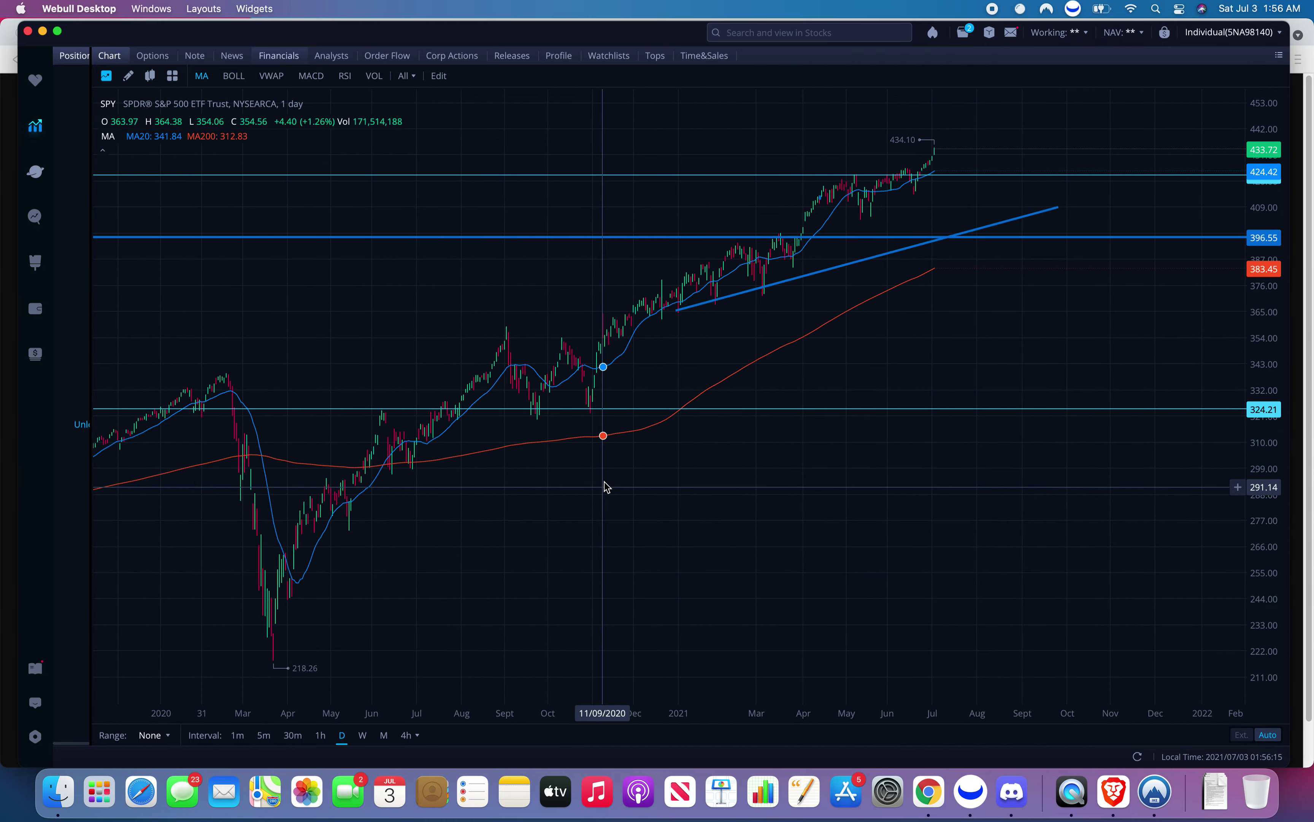
scroll(545, 532, "left", 10)
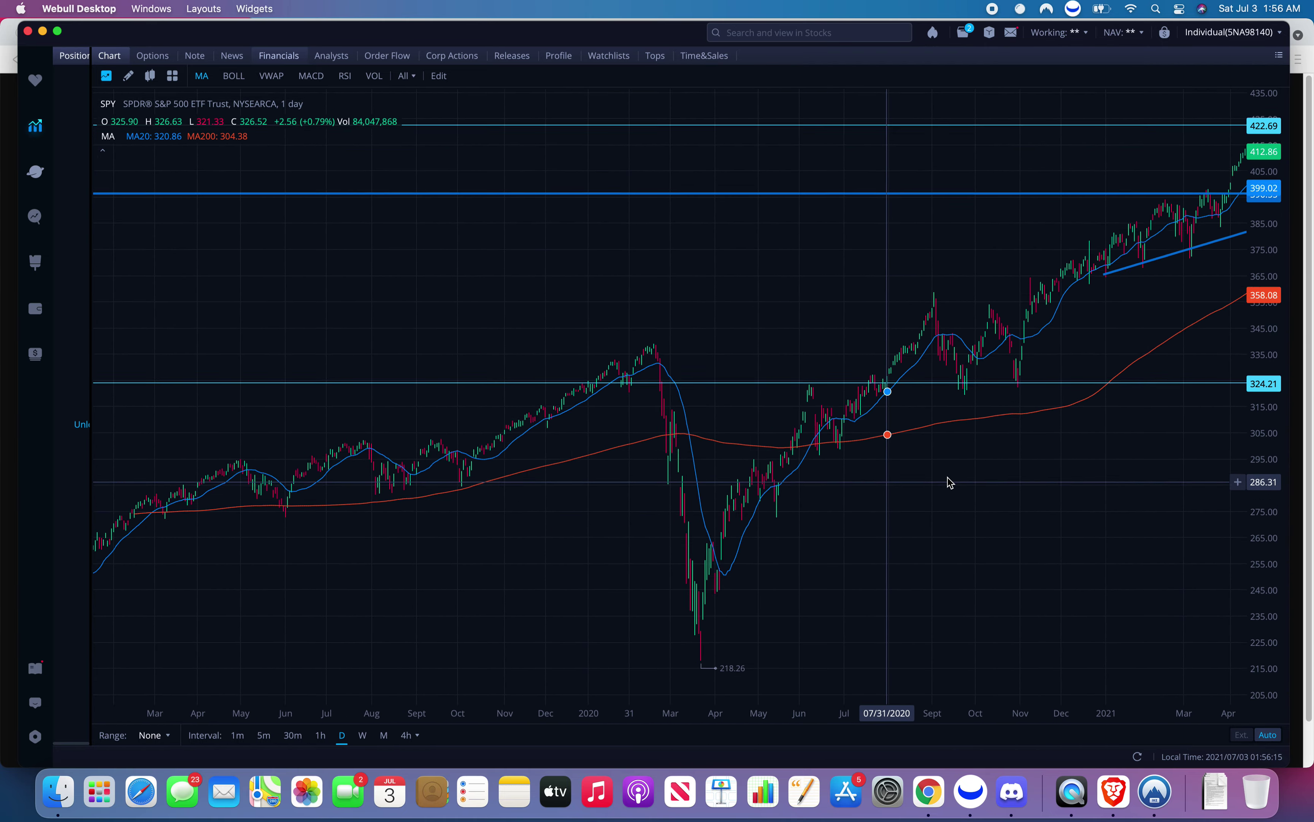
scroll(1096, 457, "left", 10)
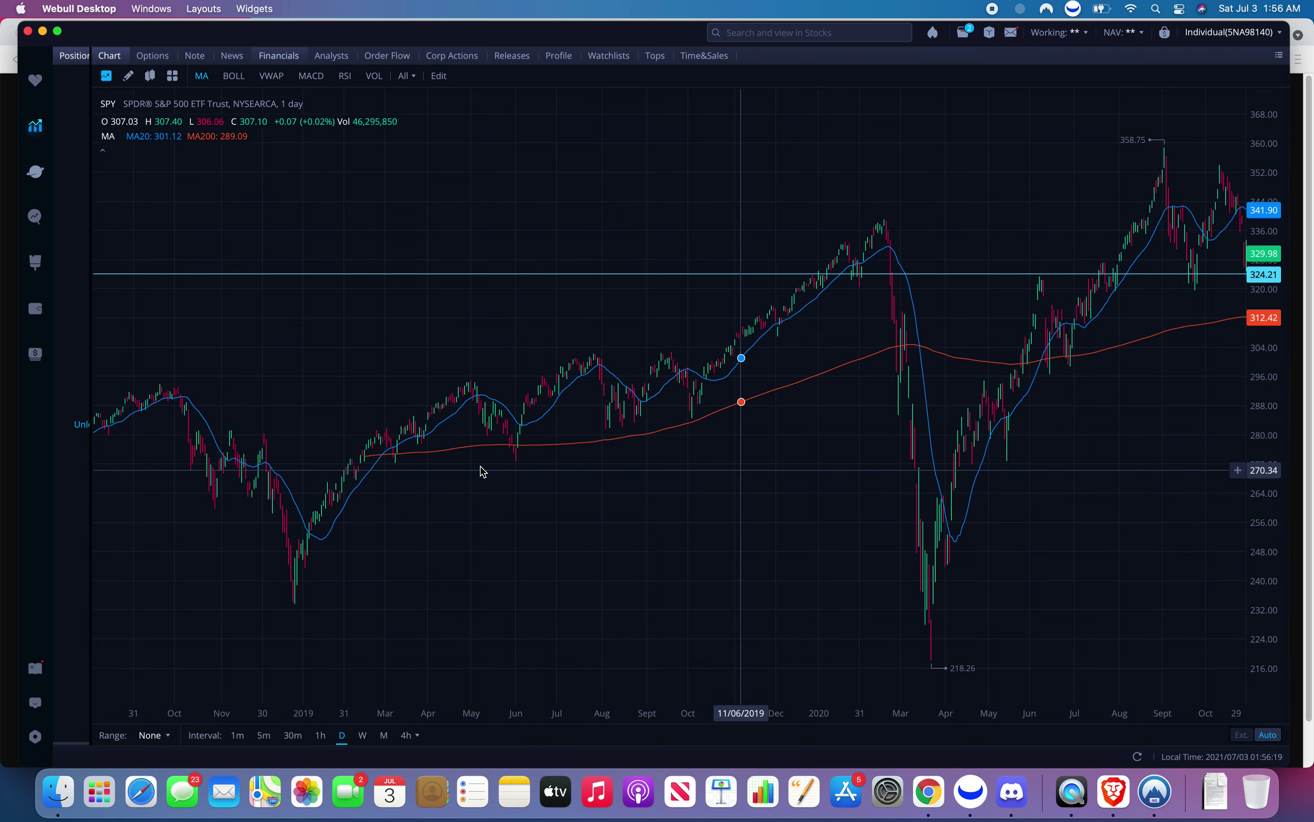
scroll(710, 451, "right", 10)
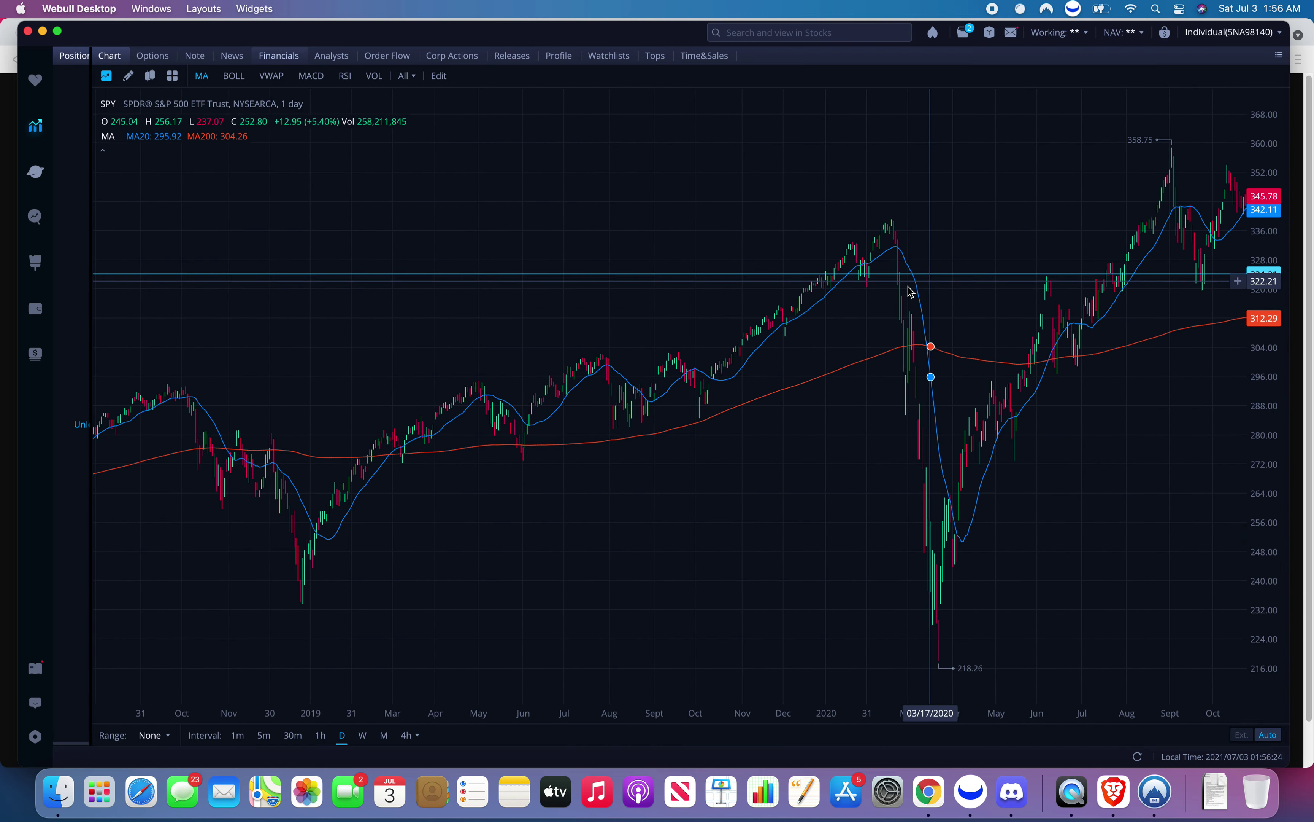
left_click(759, 278)
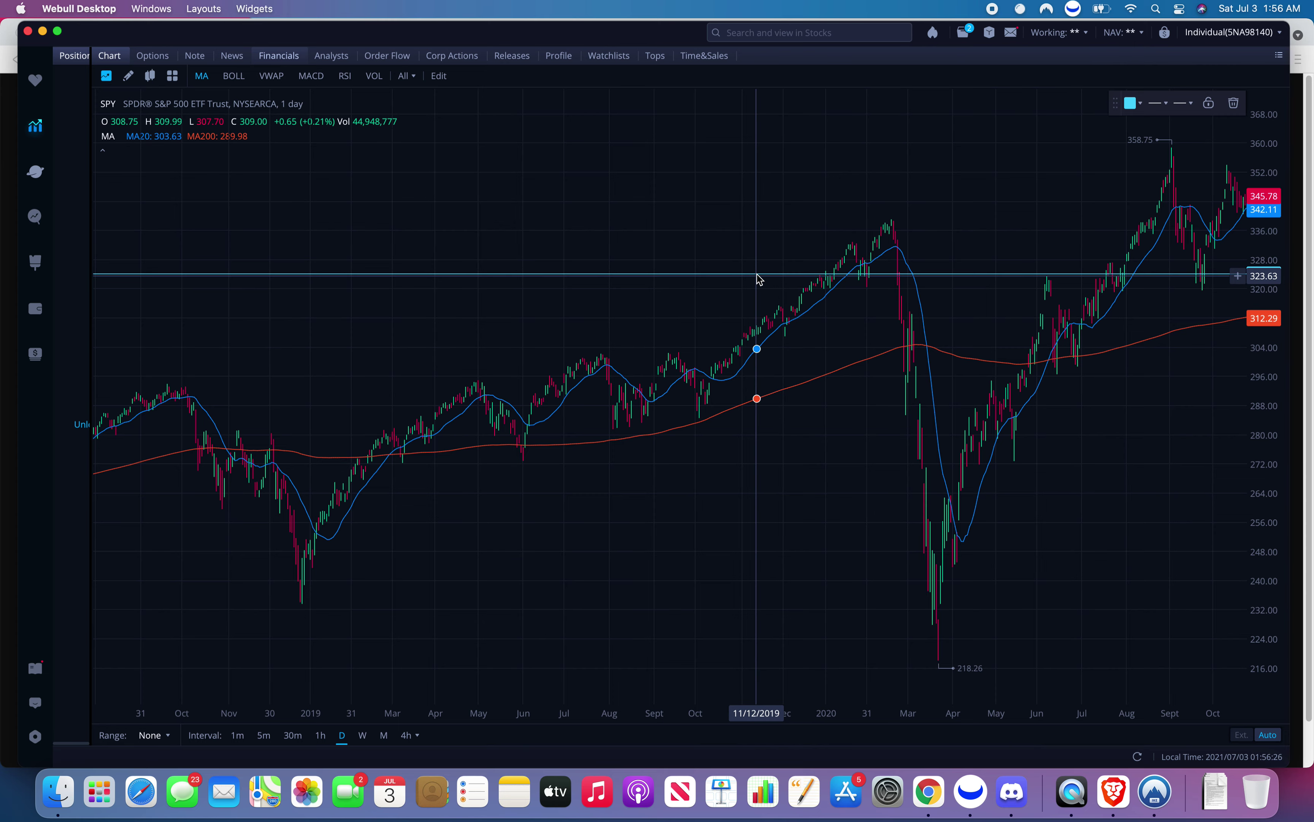
key("BackSpace")
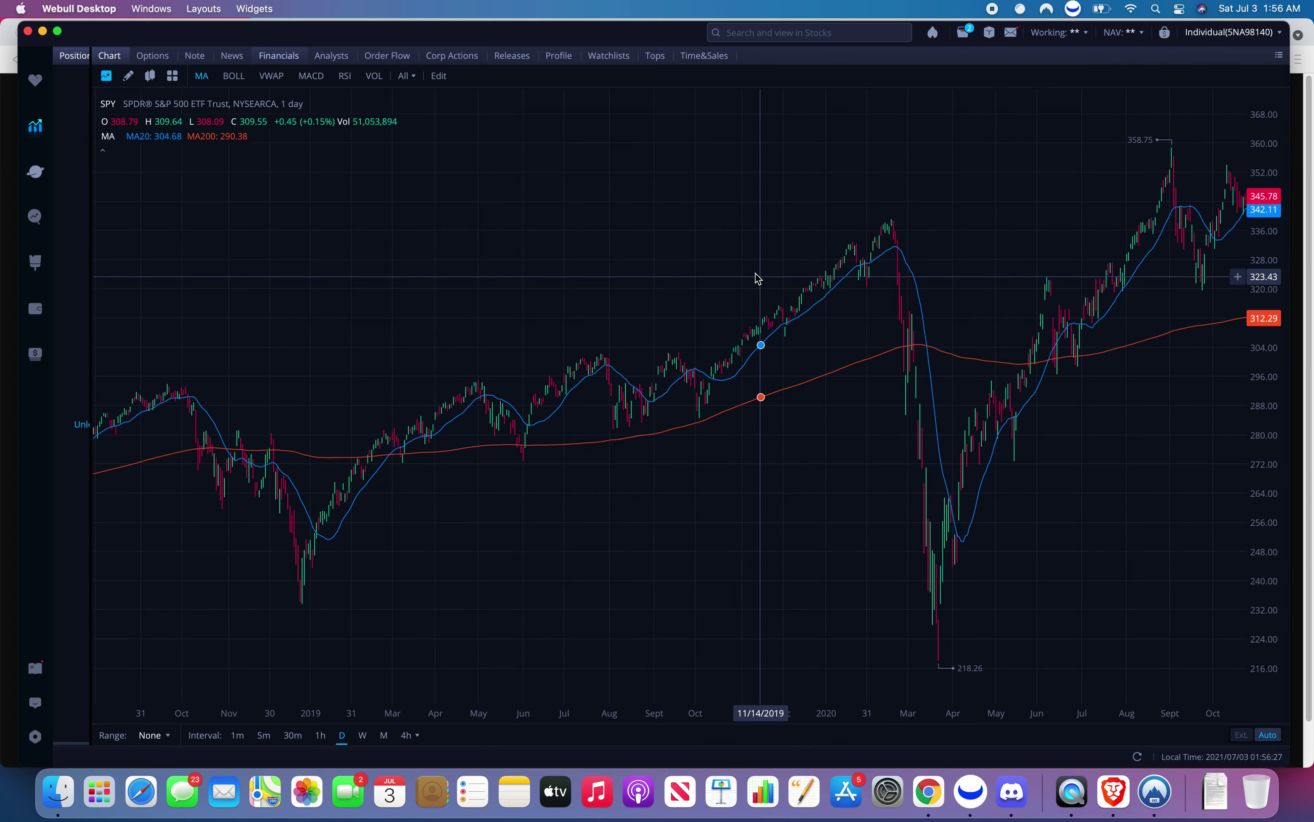
Hide the MA20 line in the Moving Averages style settings, keeping only MA200 on the SPY chart.
left_click(439, 76)
left_click(611, 260)
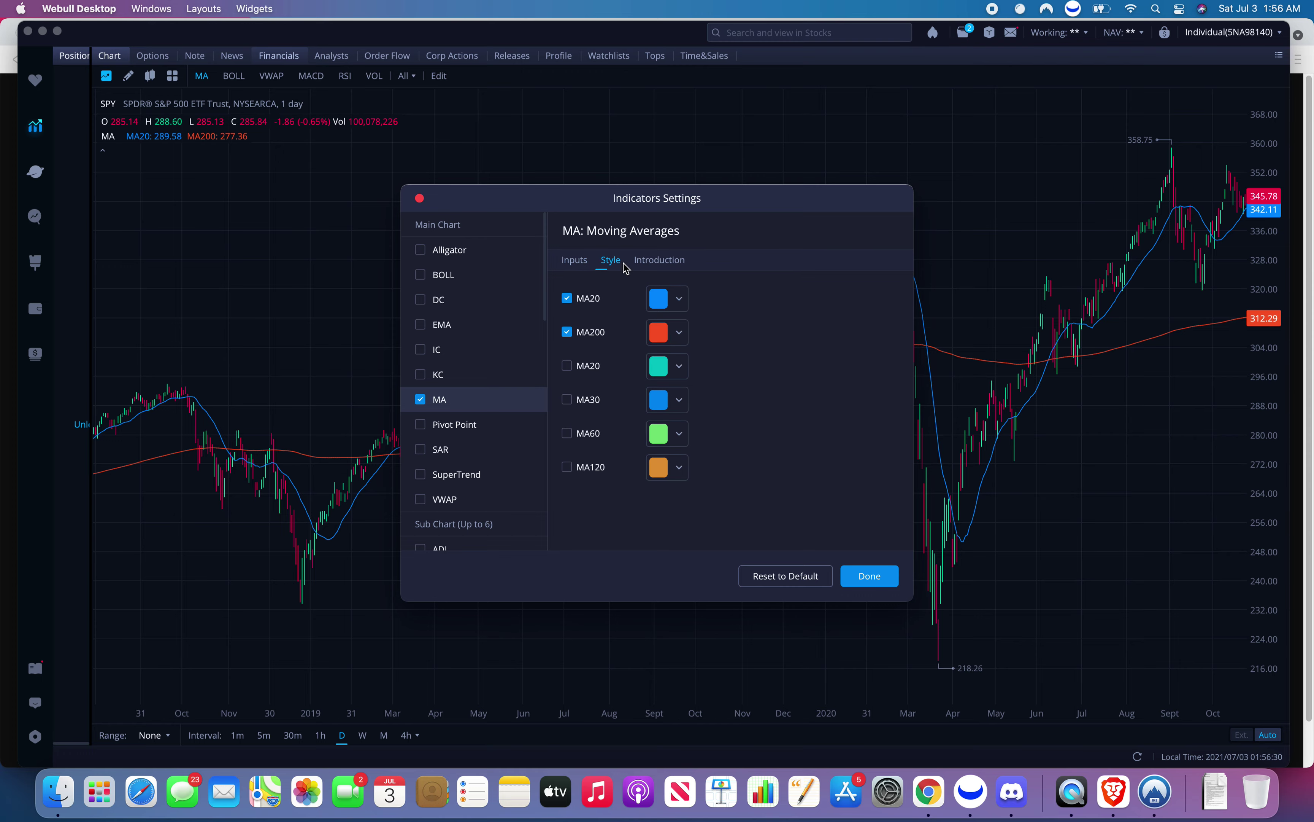
left_click(566, 298)
left_click(869, 576)
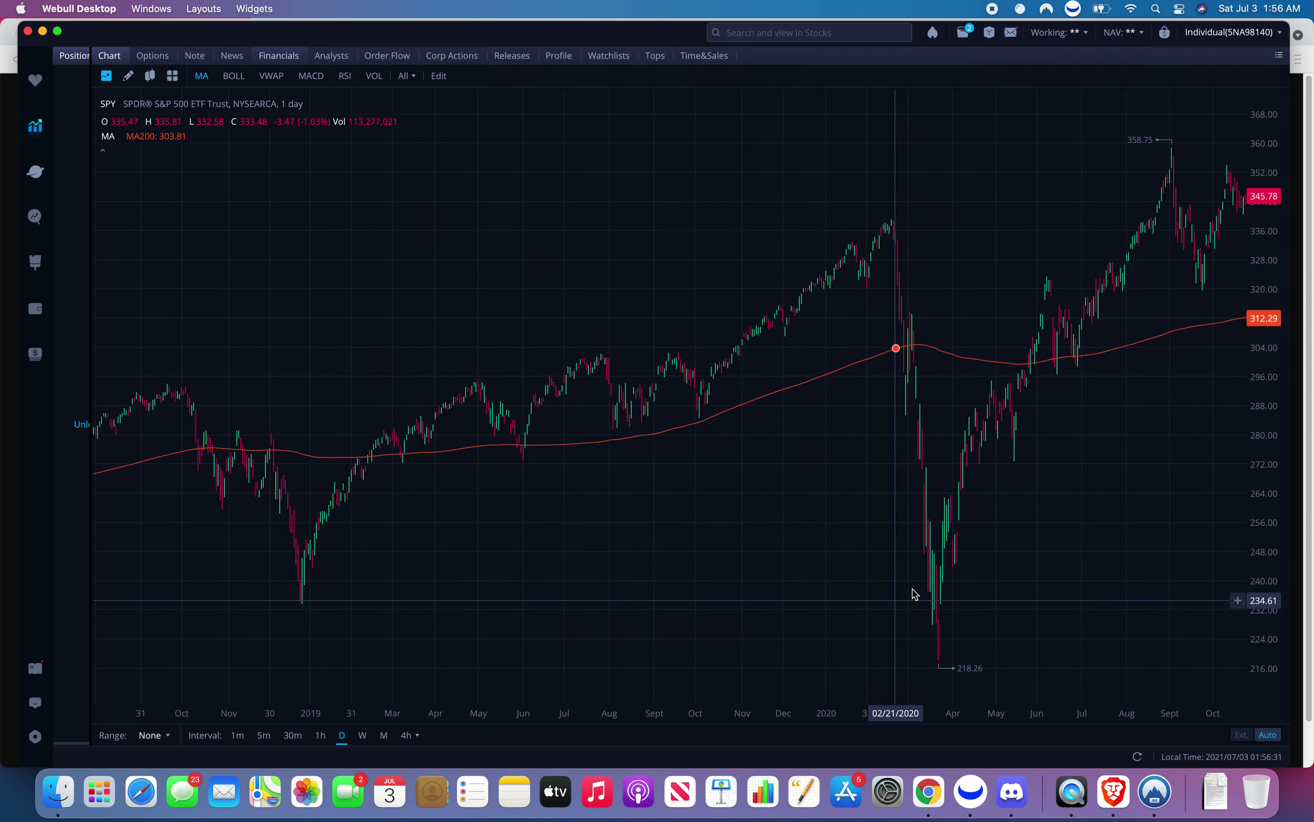
Look over SPY's 2018–2020 candles, check the Z.png moving-average example in Brave, and return to the SPY chart in Webull Desktop.
scroll(530, 426, "left", 3)
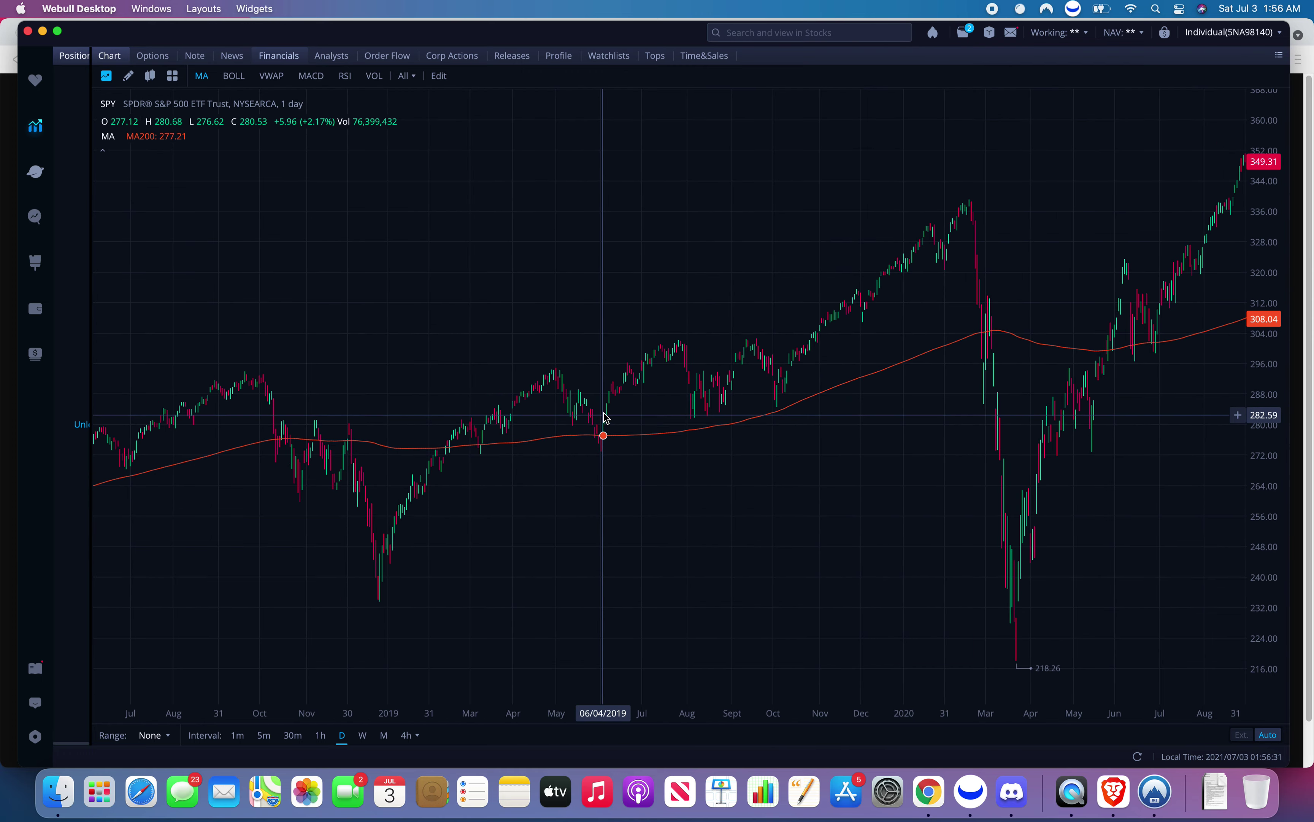
scroll(935, 567, "right", 3)
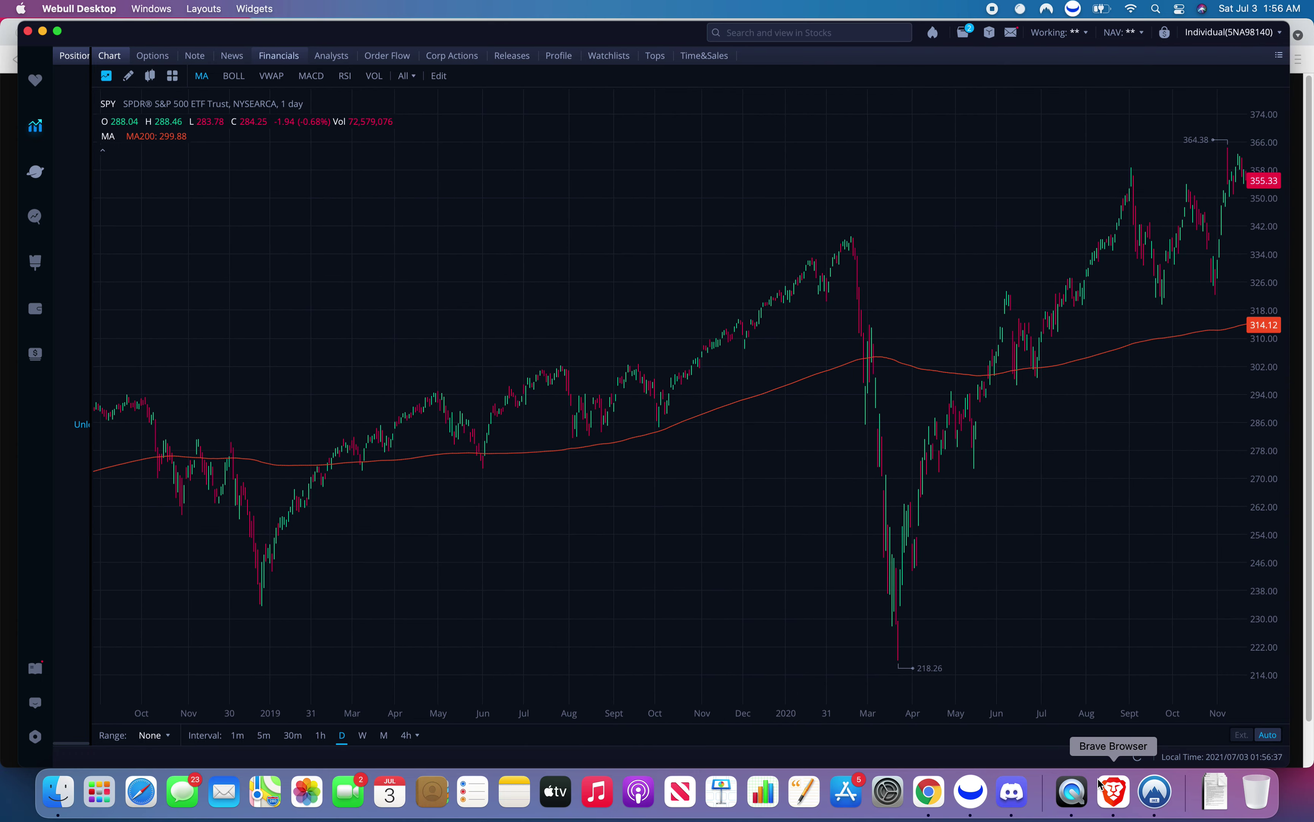
left_click(1114, 788)
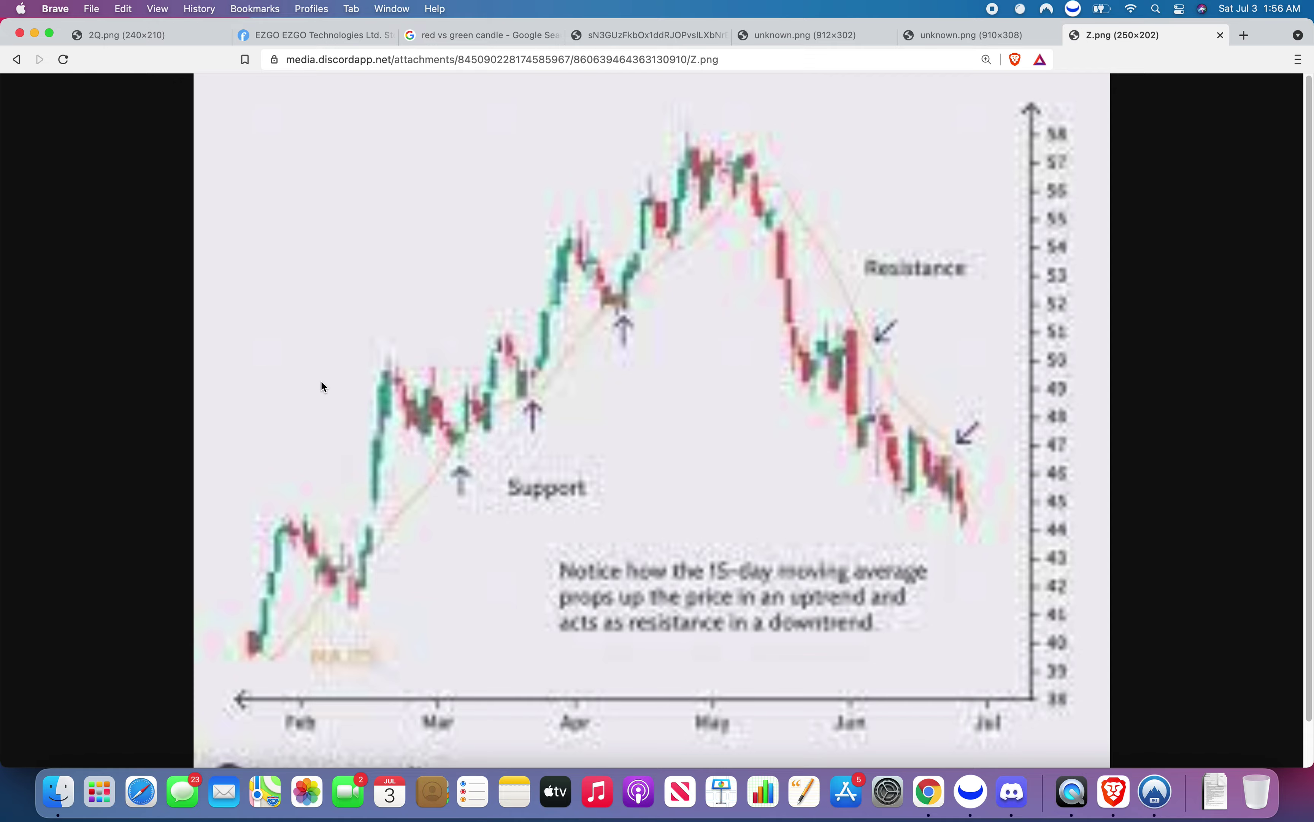
left_click(984, 801)
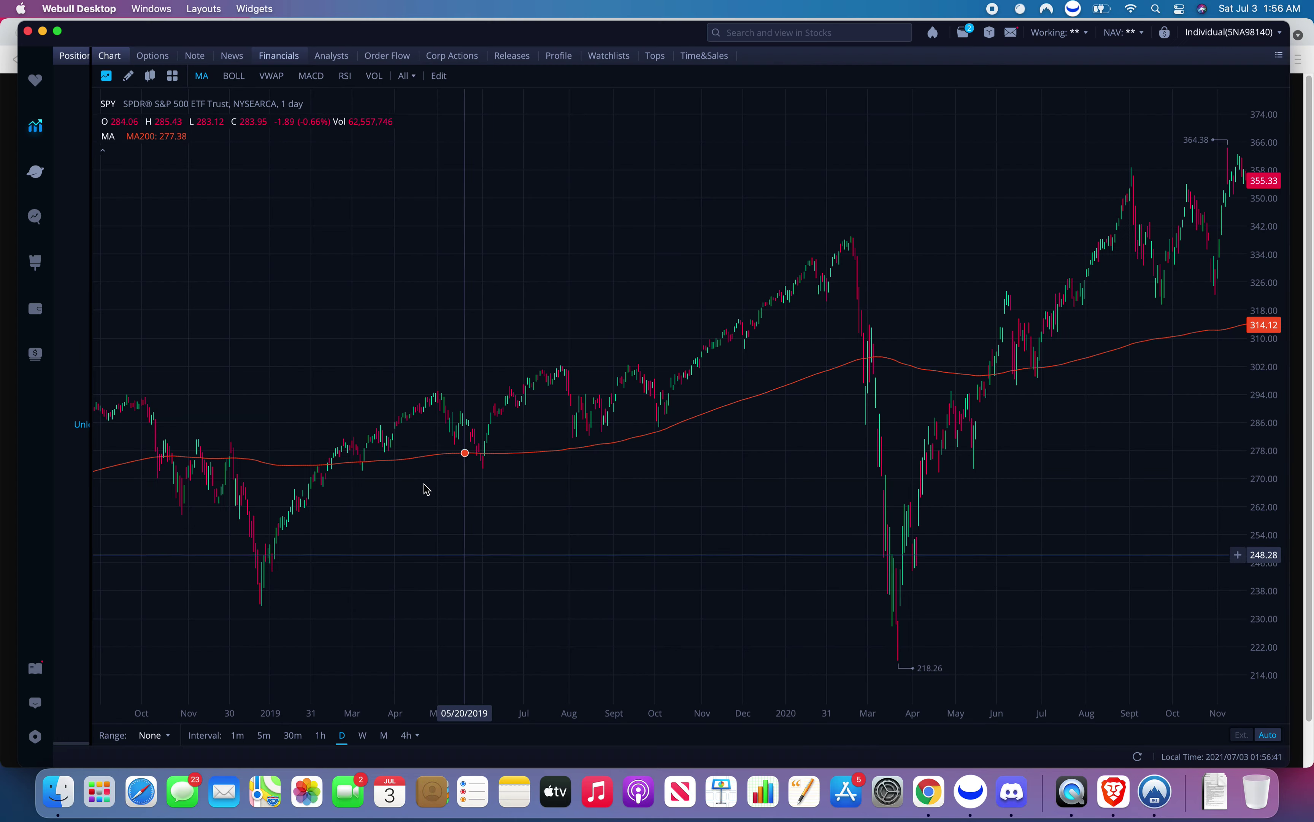
Examine how SPY's daily candles meet the MA200 line from autumn 2018 to June 2019.
scroll(552, 458, "left", 5)
scroll(554, 457, "up", 3)
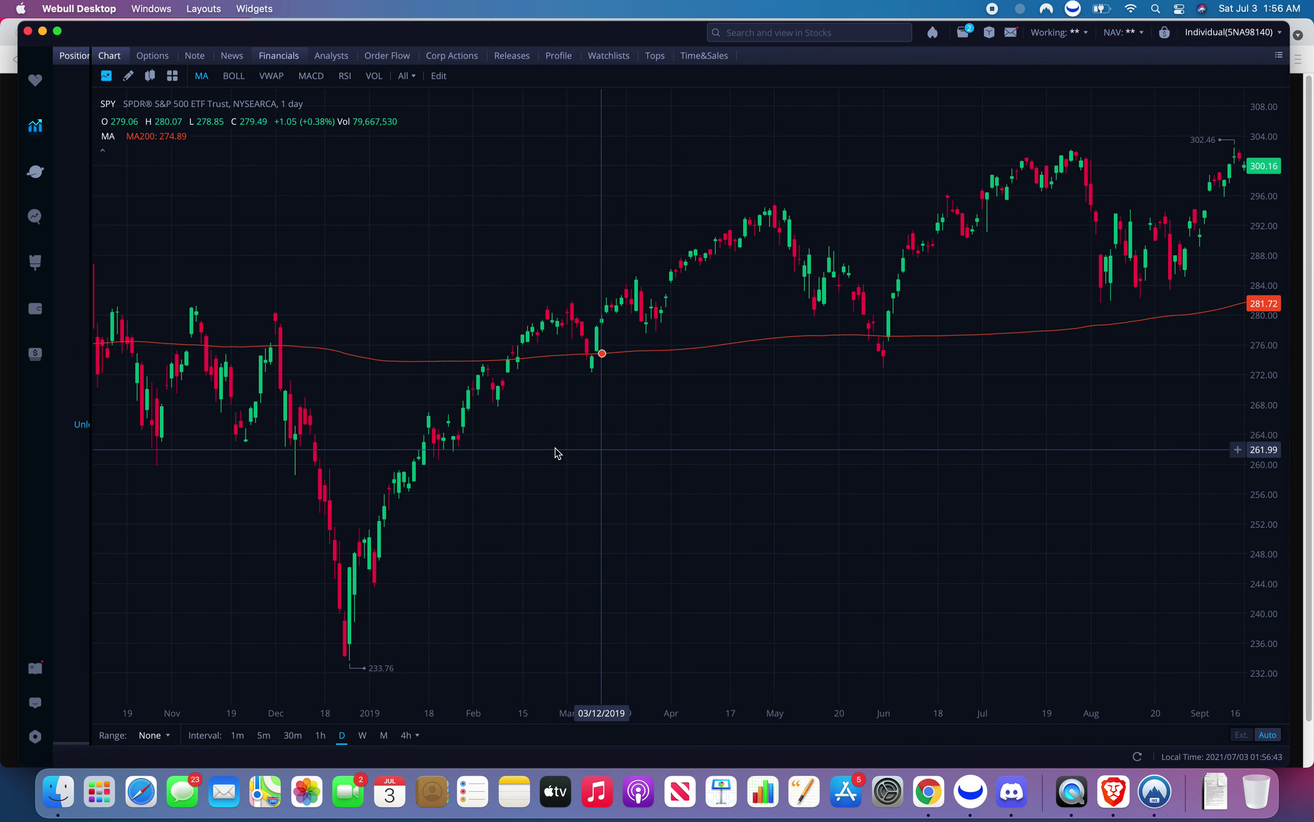
scroll(880, 462, "left", 4)
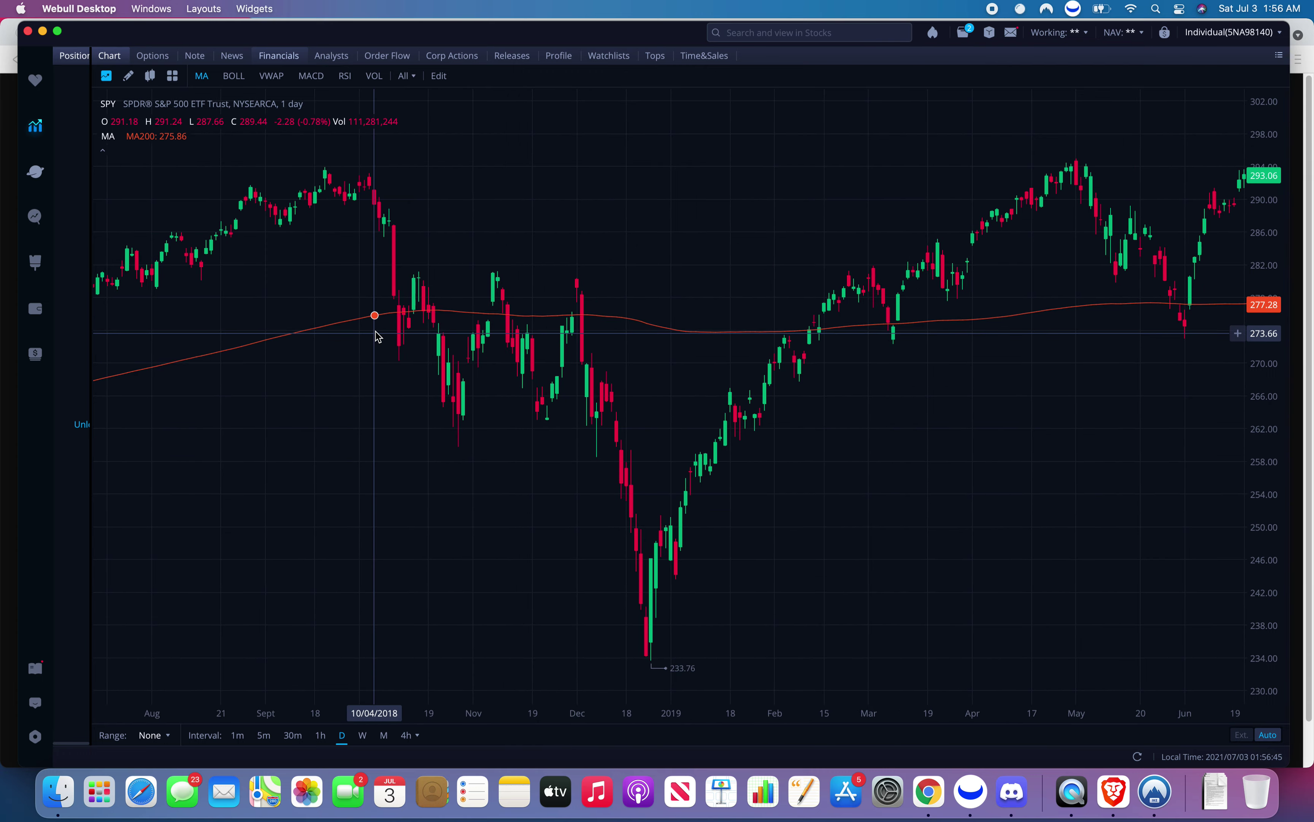
scroll(404, 321, "left", 1)
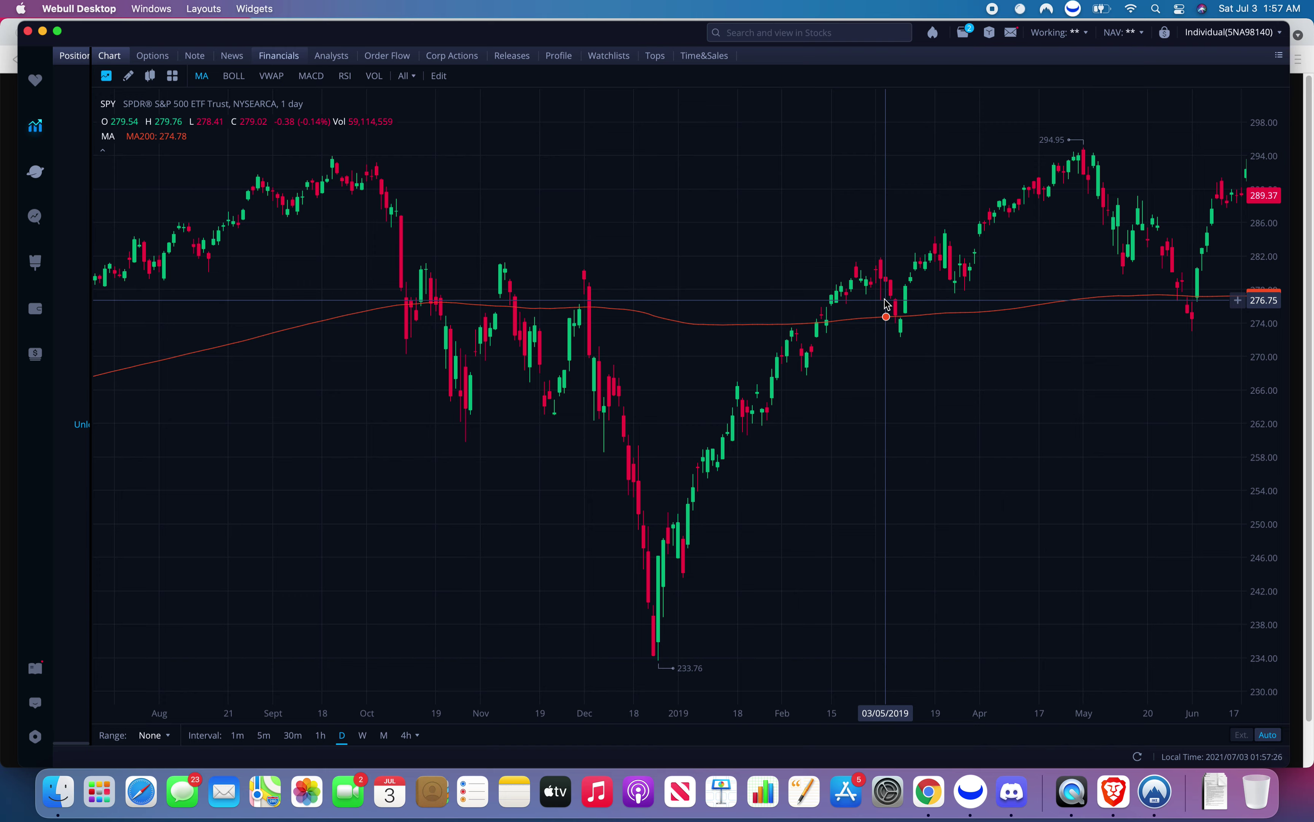
left_click_drag(888, 305, 795, 310)
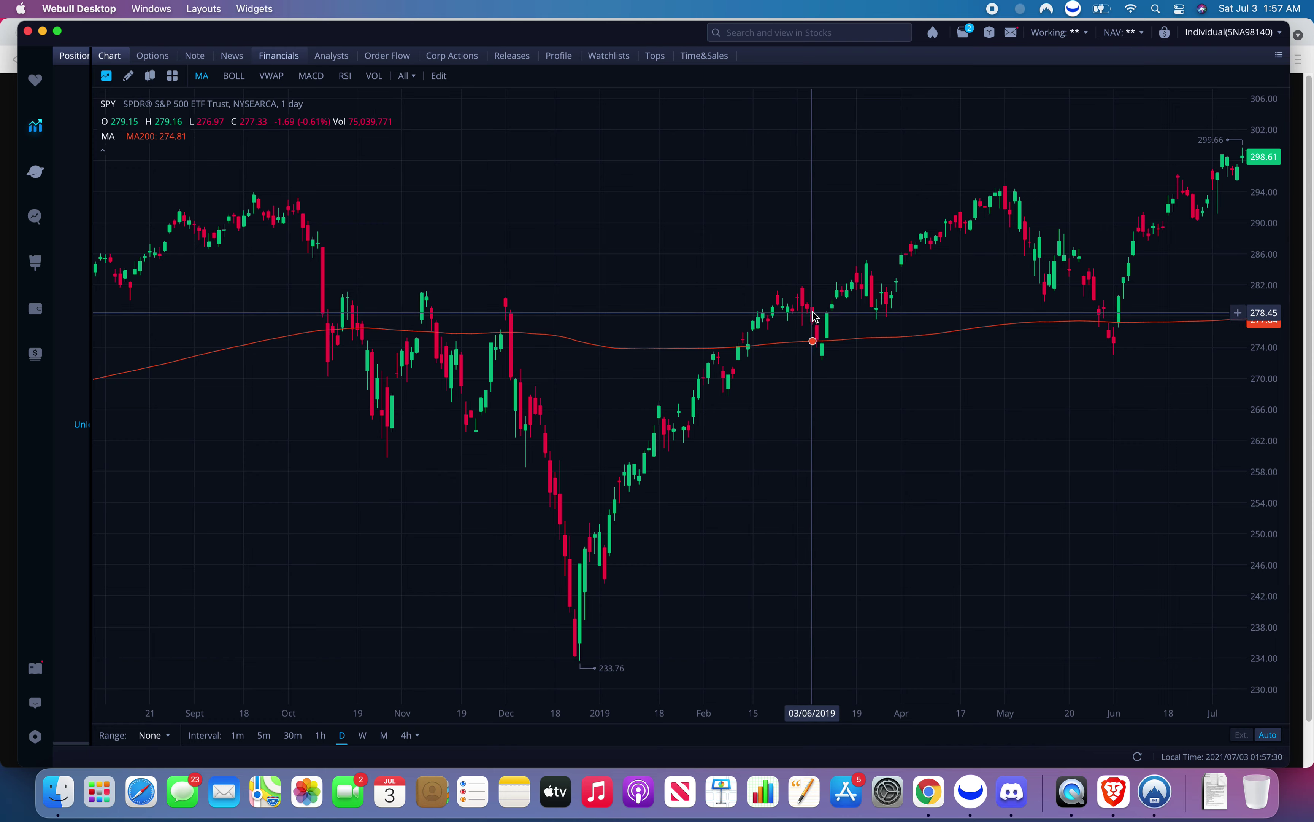
scroll(817, 333, "up", 1)
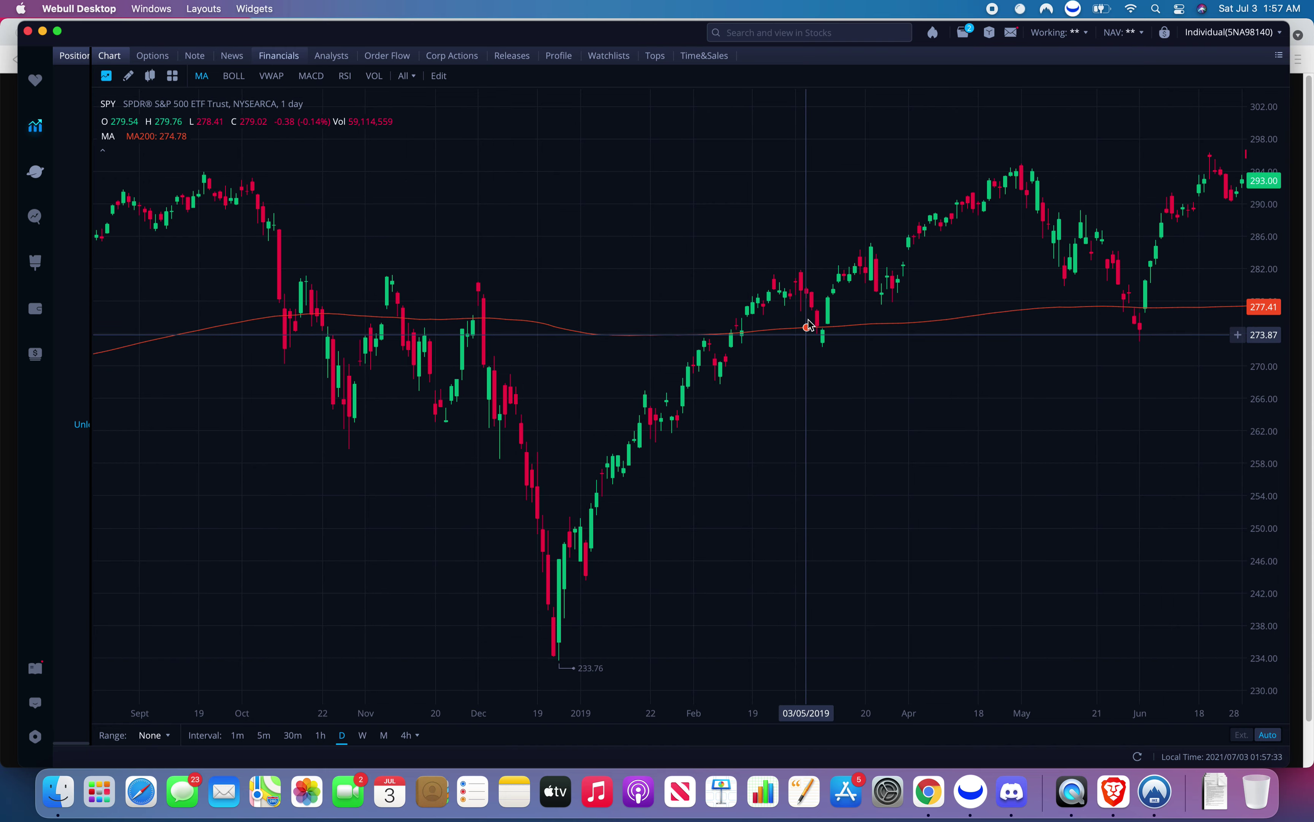
scroll(809, 325, "up", 1)
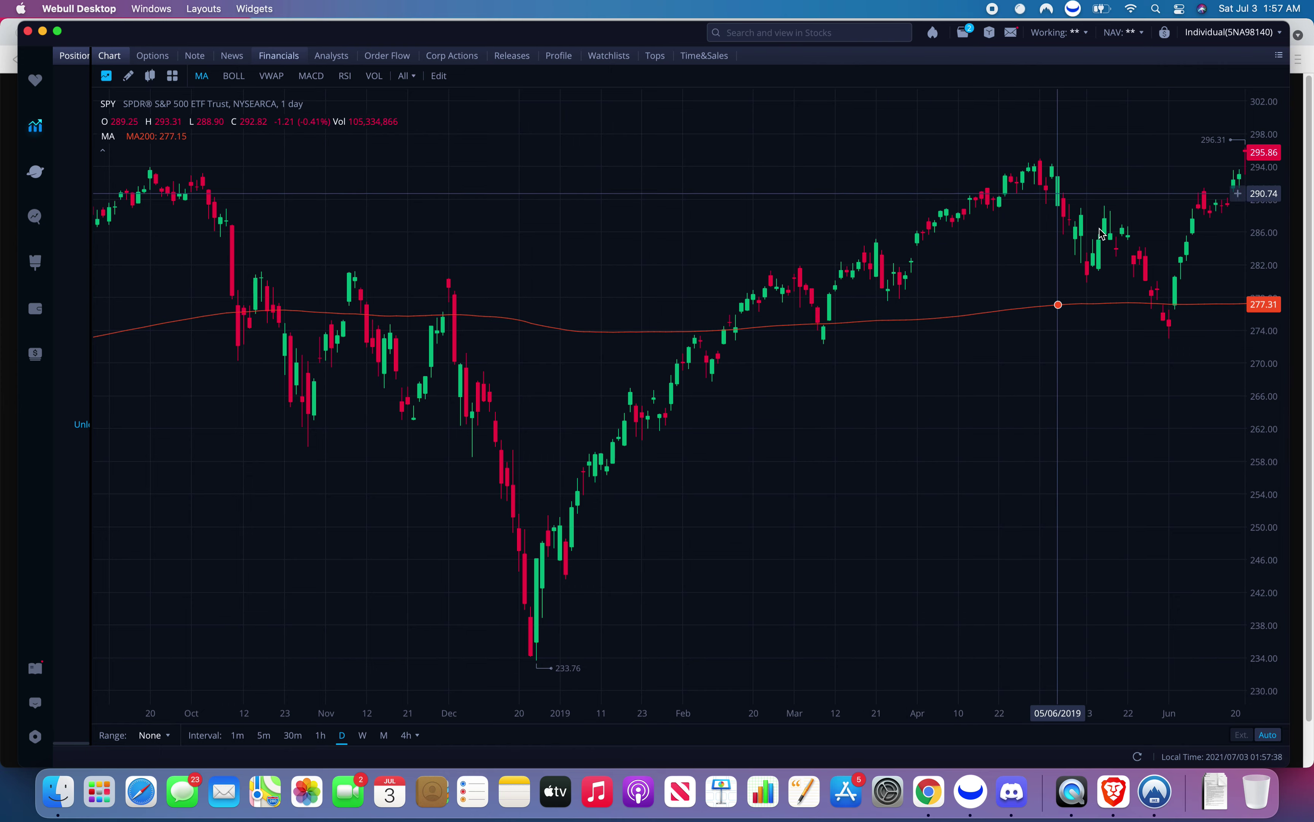
Examine SPY against the MA200 line from May 2019 through the March 2020 drop and the recovery into July 2020.
left_click_drag(1161, 314, 910, 331)
left_click_drag(1101, 236, 717, 269)
left_click_drag(1125, 260, 1066, 314)
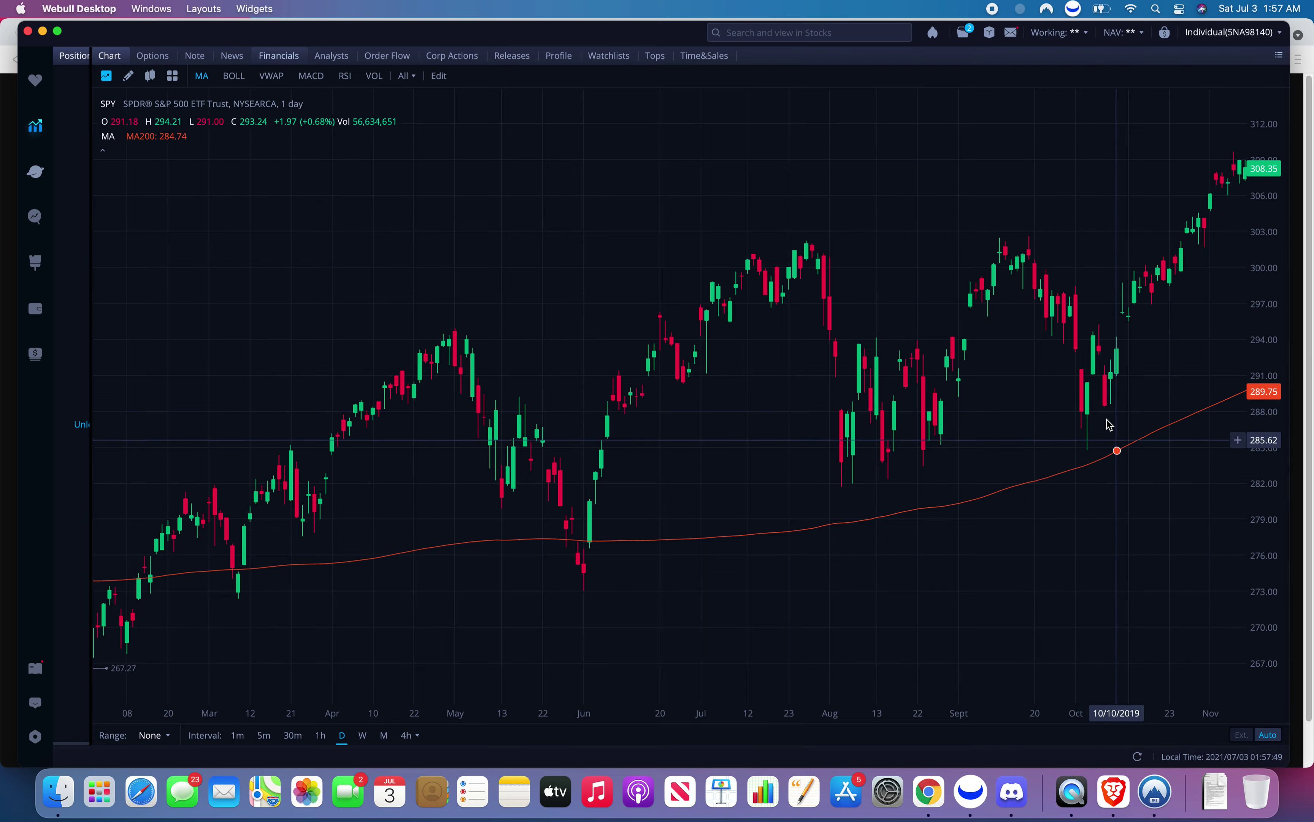
left_click_drag(1045, 425, 734, 434)
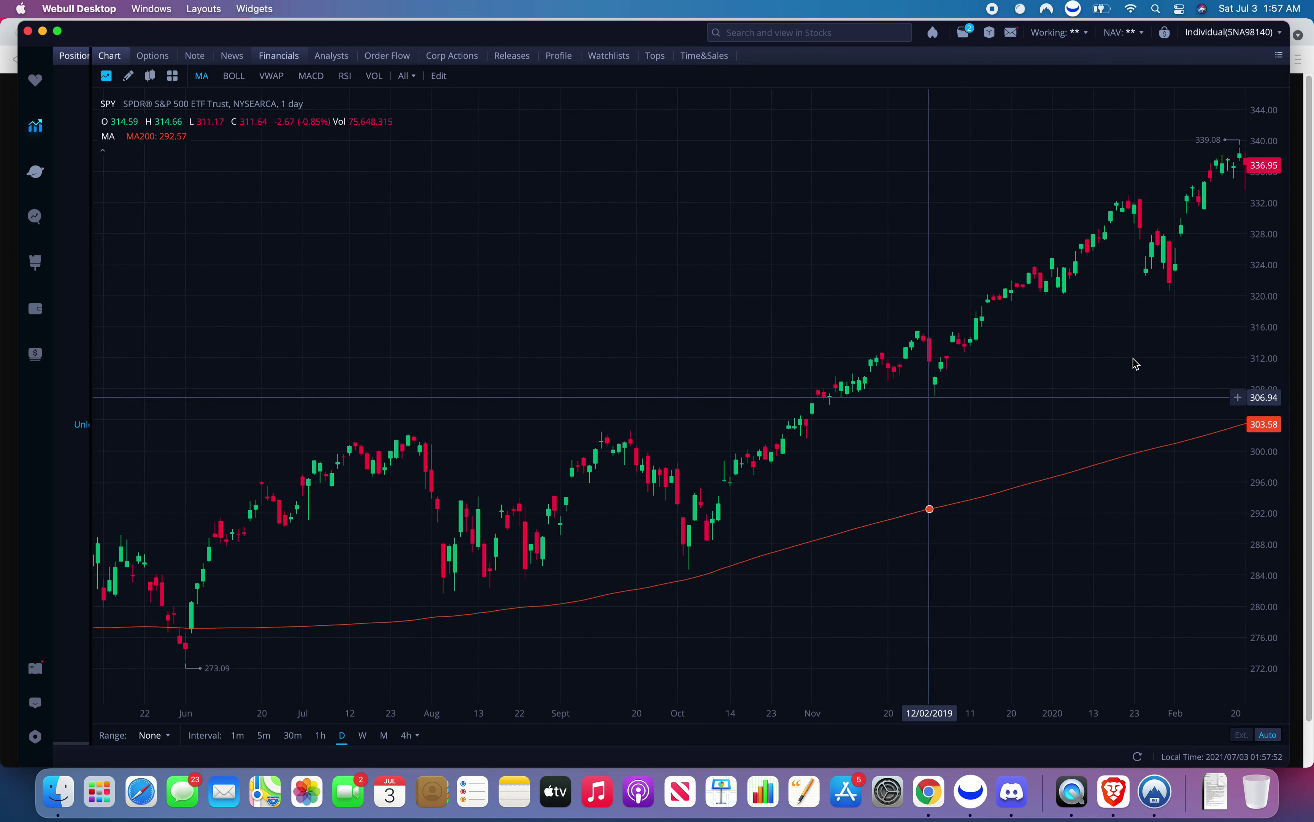
left_click_drag(1132, 364, 783, 393)
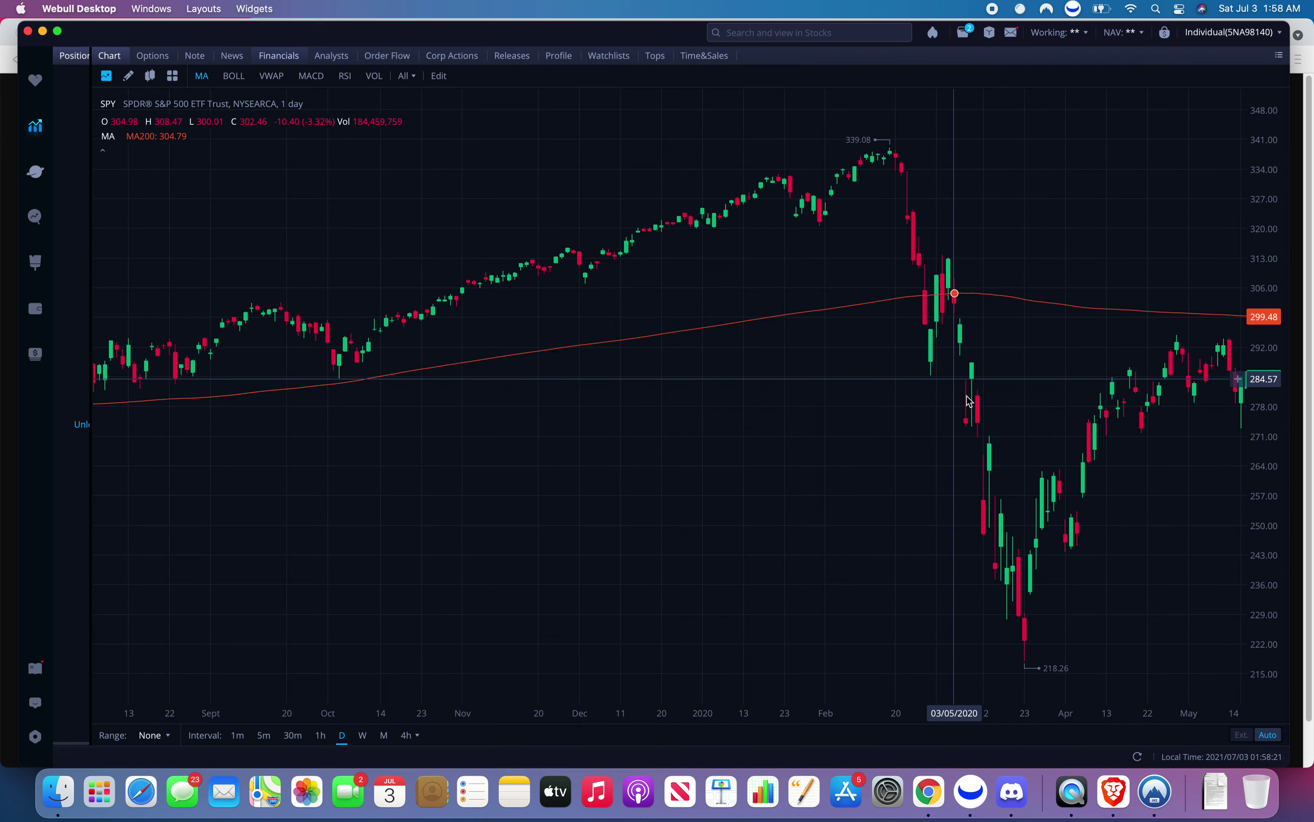
scroll(983, 334, "right", 3)
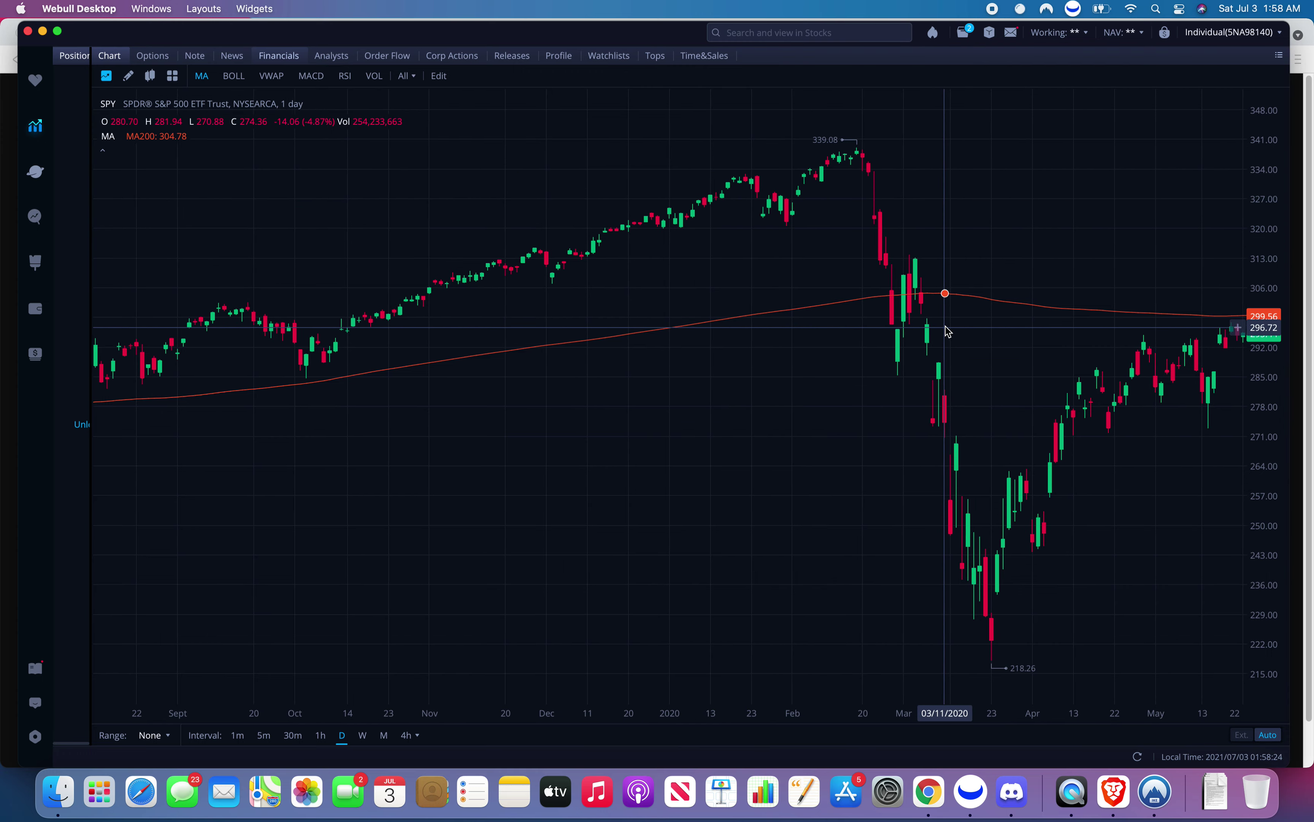
scroll(948, 331, "right", 10)
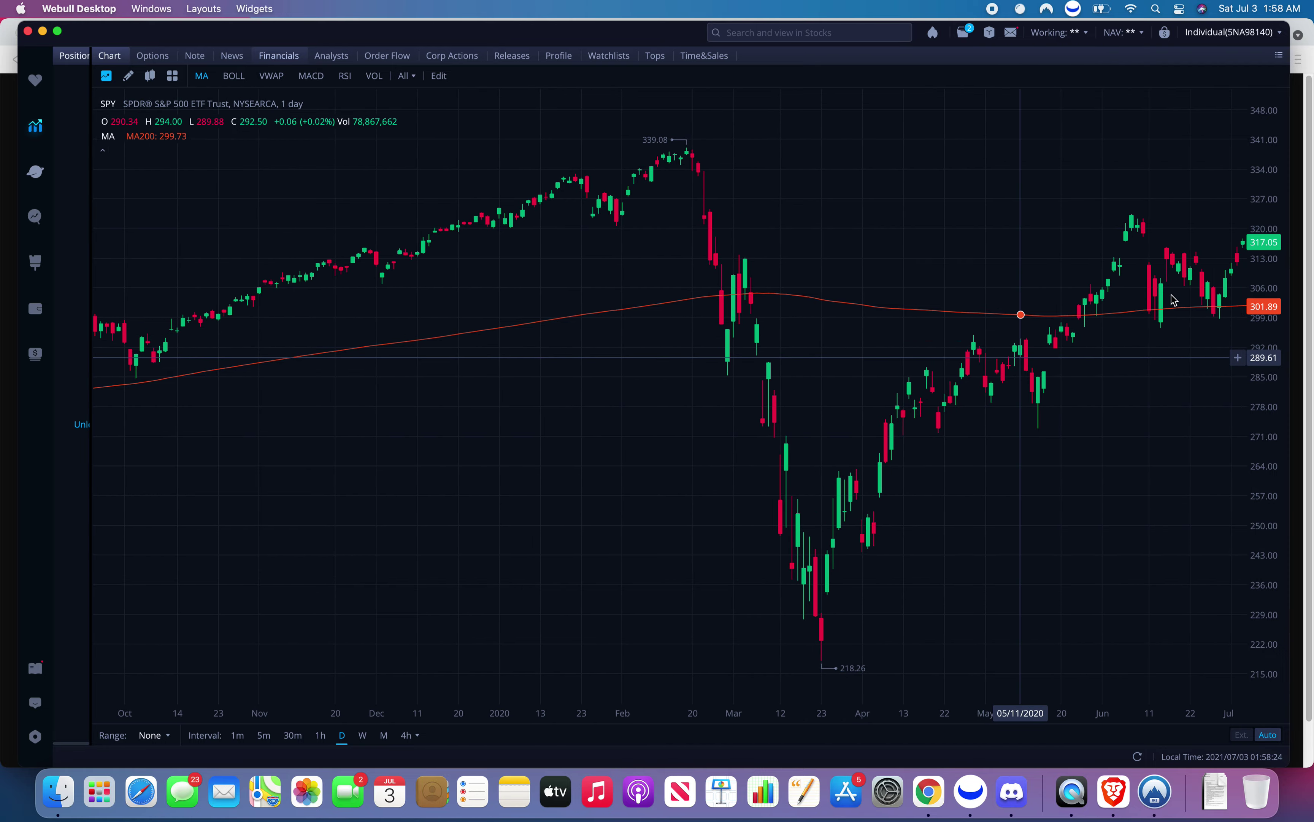
scroll(966, 326, "right", 3)
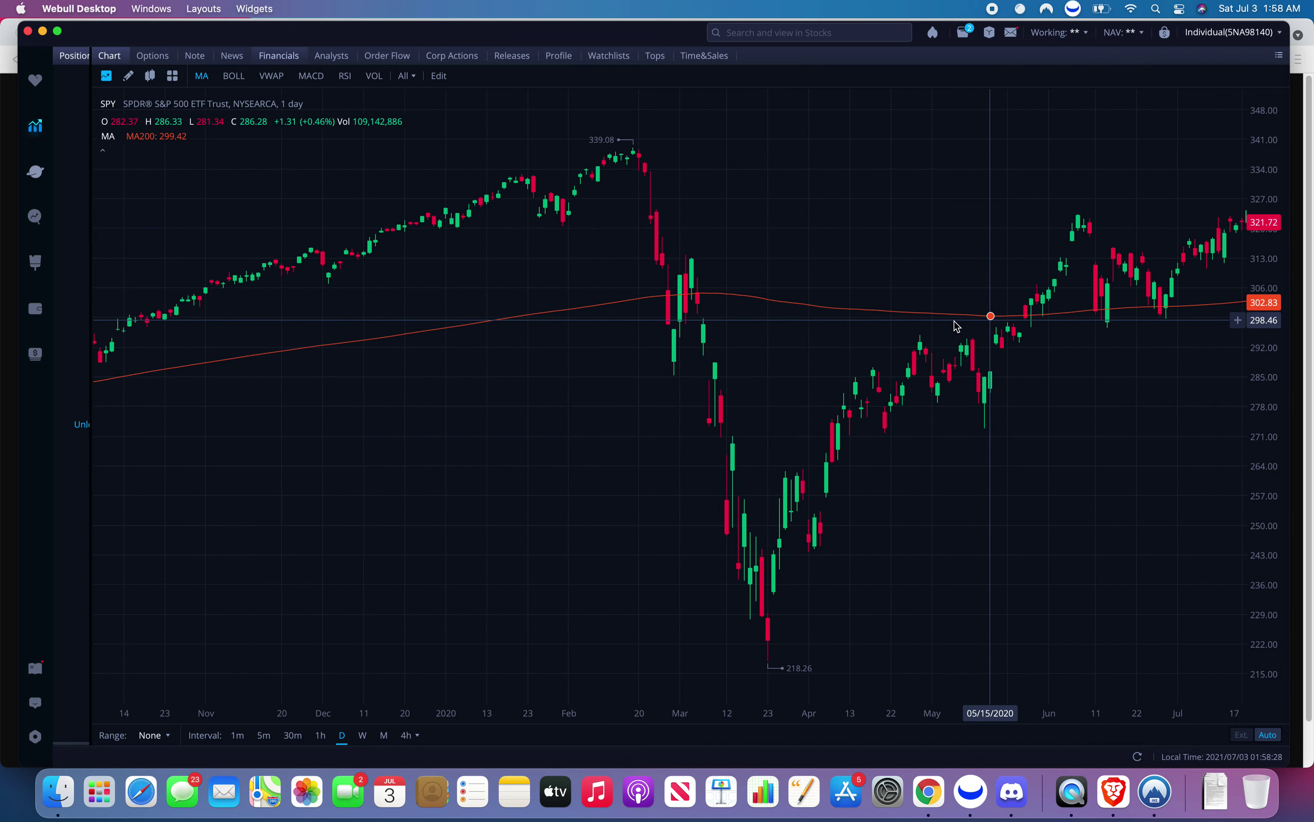
scroll(957, 326, "right", 2)
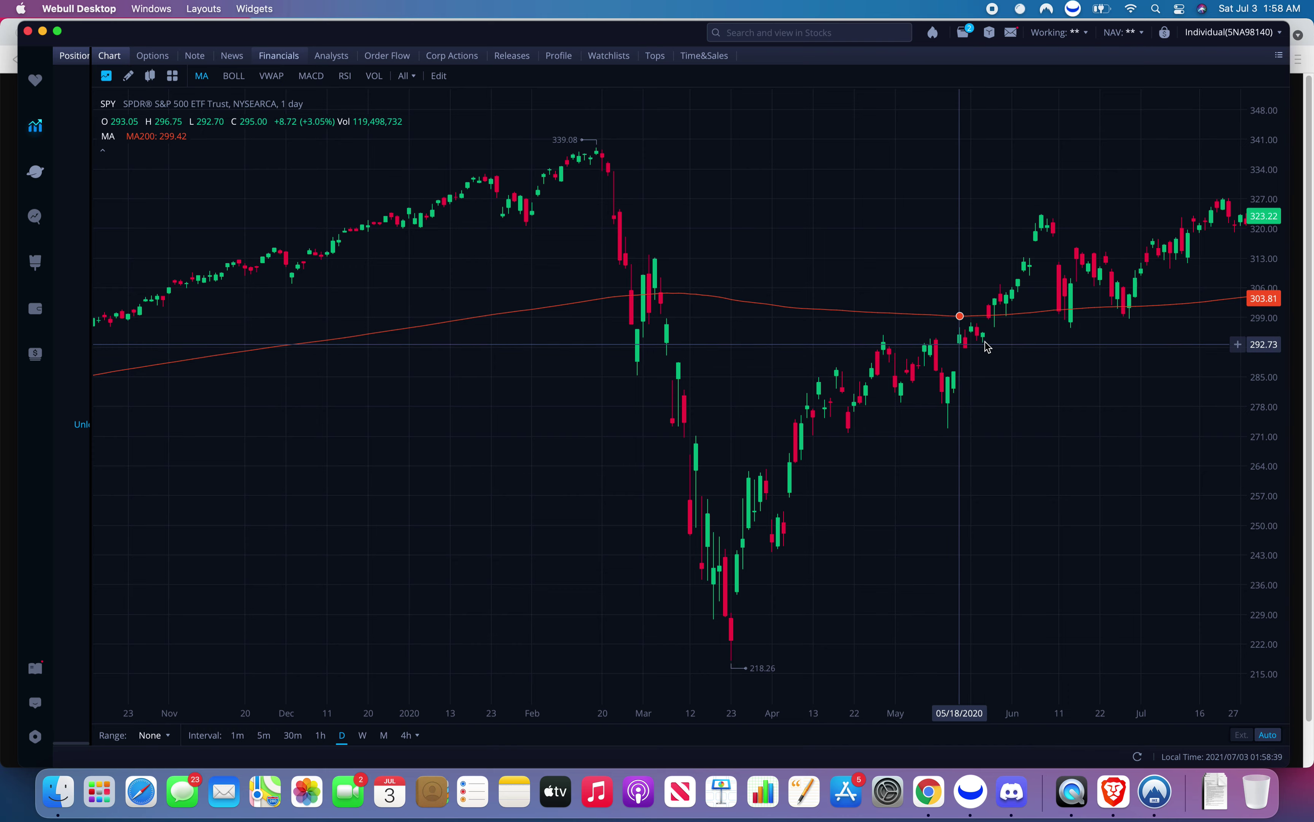
scroll(977, 343, "up", 3)
scroll(969, 338, "up", 1)
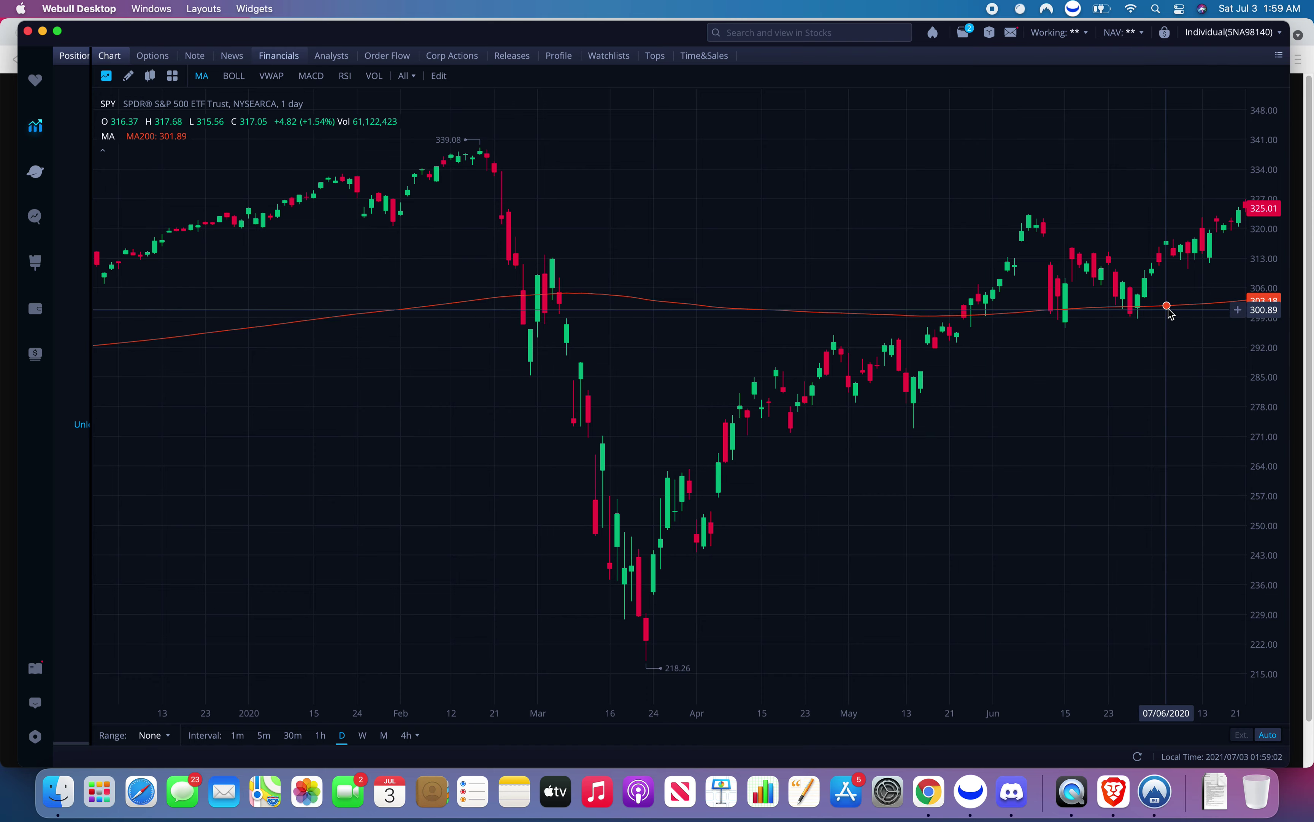
Follow SPY's price above the MA200 line from July 2020 to July 2021, ending on a view back to early 2020.
left_click_drag(1129, 312, 630, 323)
left_click_drag(986, 304, 754, 316)
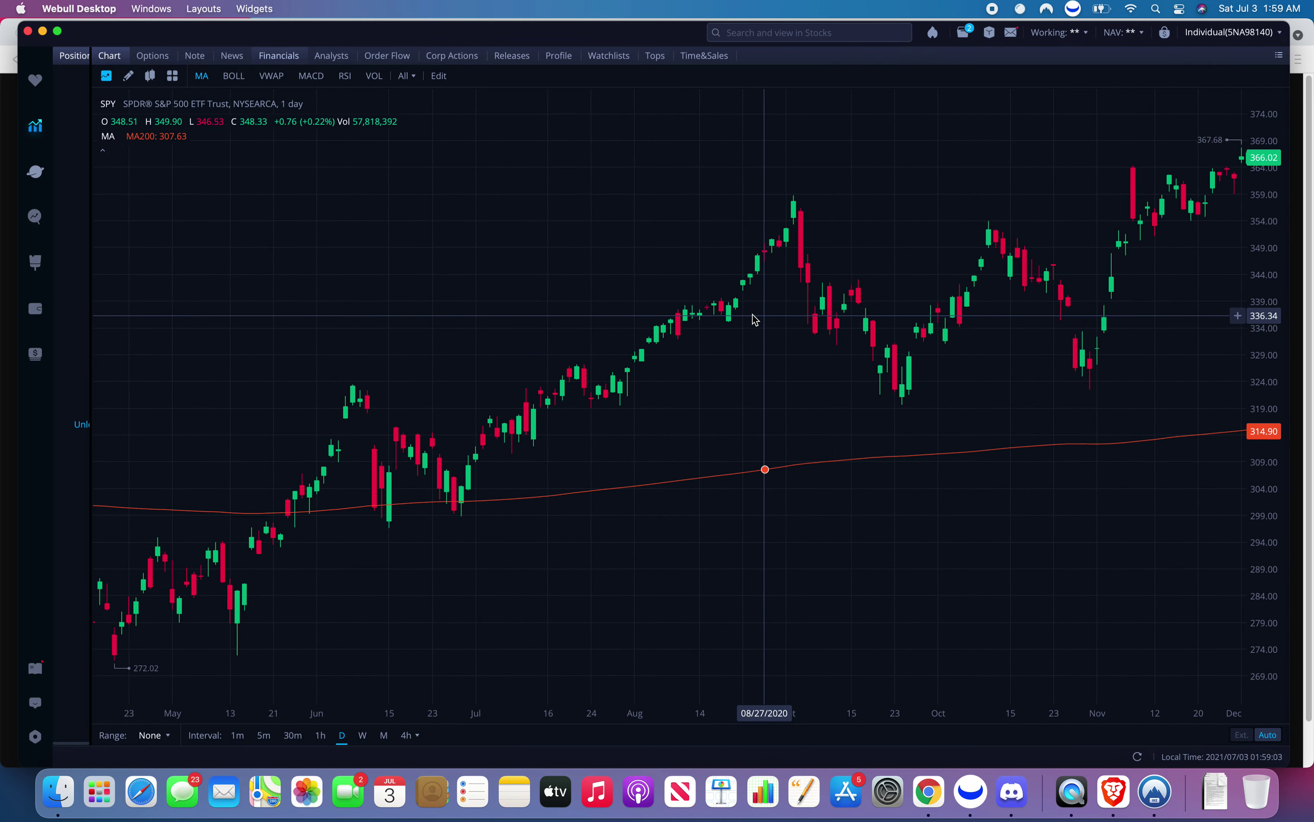
left_click_drag(1064, 303, 933, 306)
left_click_drag(1108, 293, 817, 315)
left_click_drag(1081, 353, 419, 369)
left_click_drag(1080, 399, 904, 408)
scroll(960, 449, "down", 5)
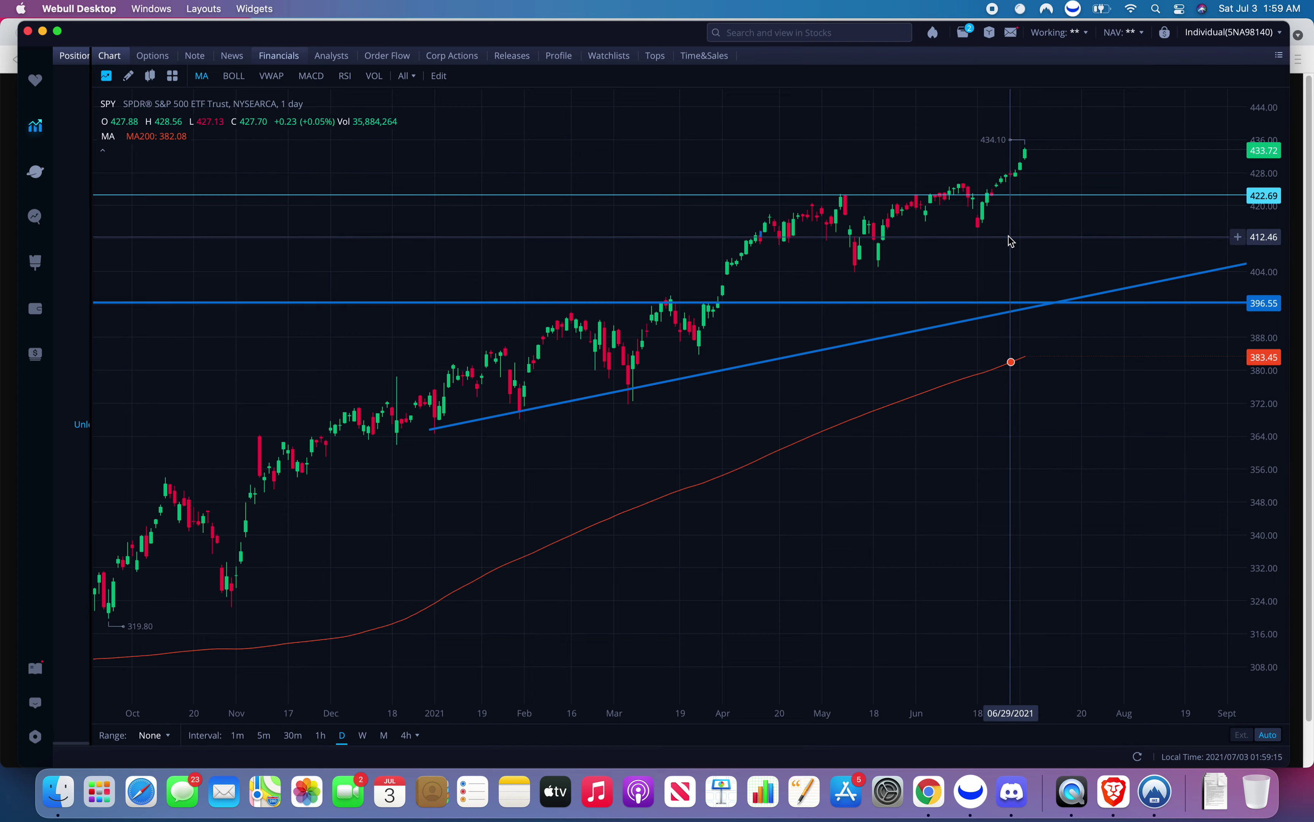
scroll(1020, 260, "down", 5)
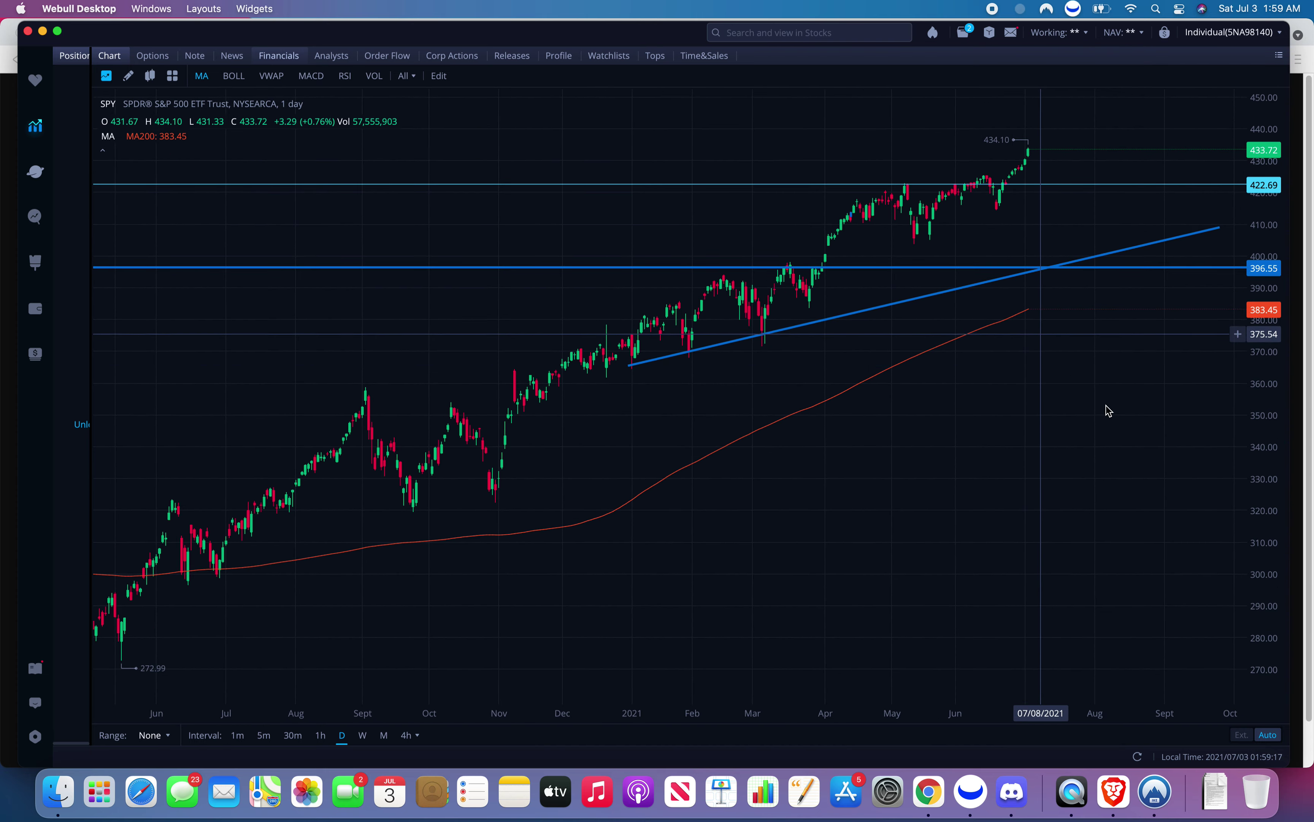
scroll(1026, 384, "down", 4)
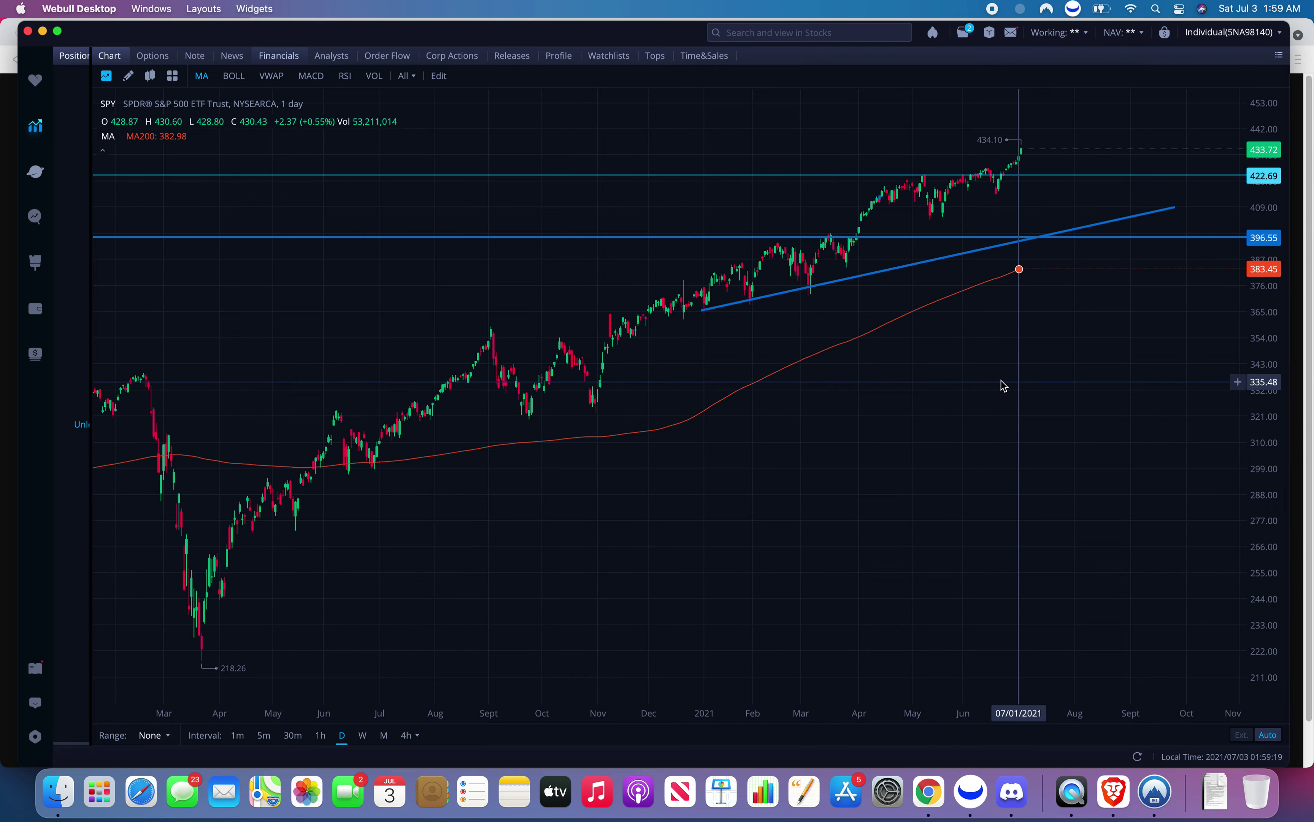
Examine SPY's daily candles against the MA200 line from mid-2018 to July 2021, focusing on the March 2020 low.
scroll(614, 446, "down", 5)
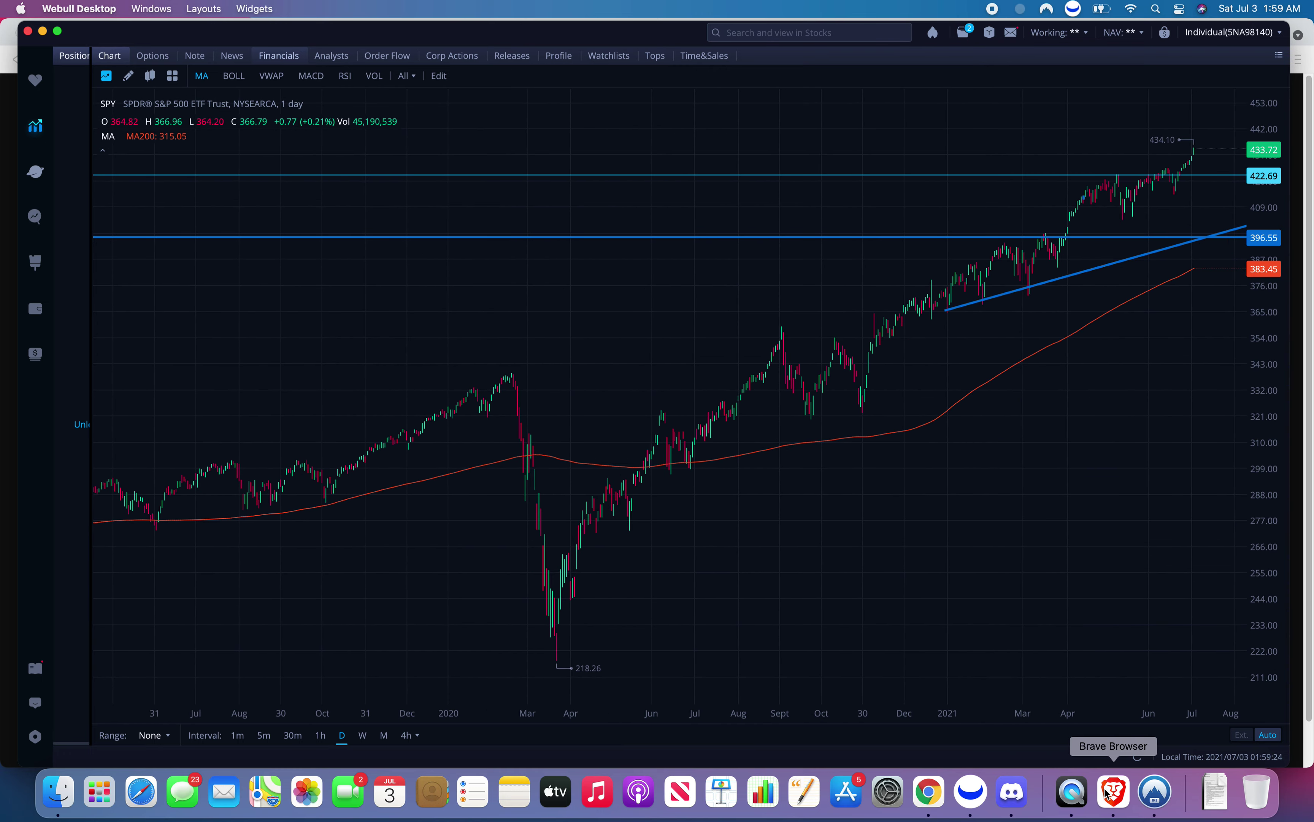
left_click_drag(986, 588, 1002, 579)
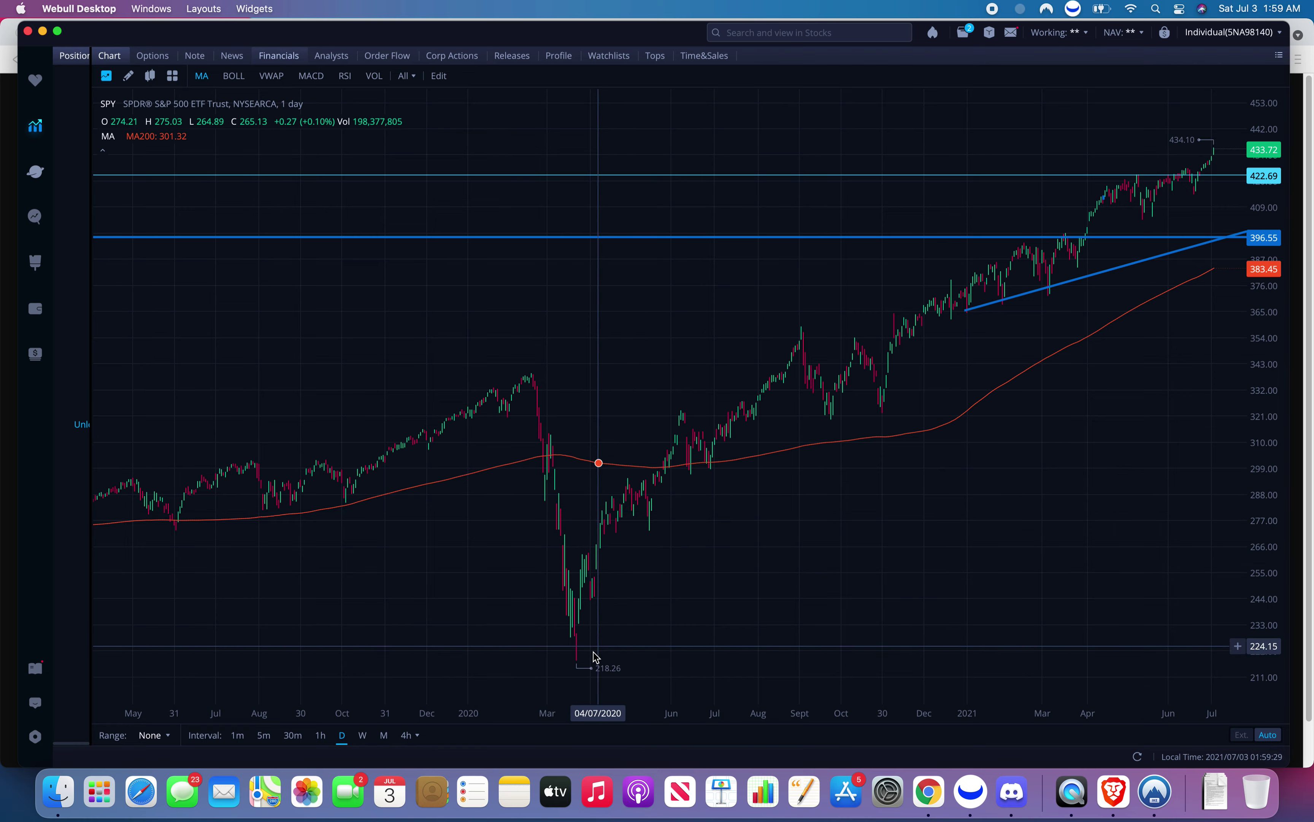
left_click_drag(552, 622, 886, 575)
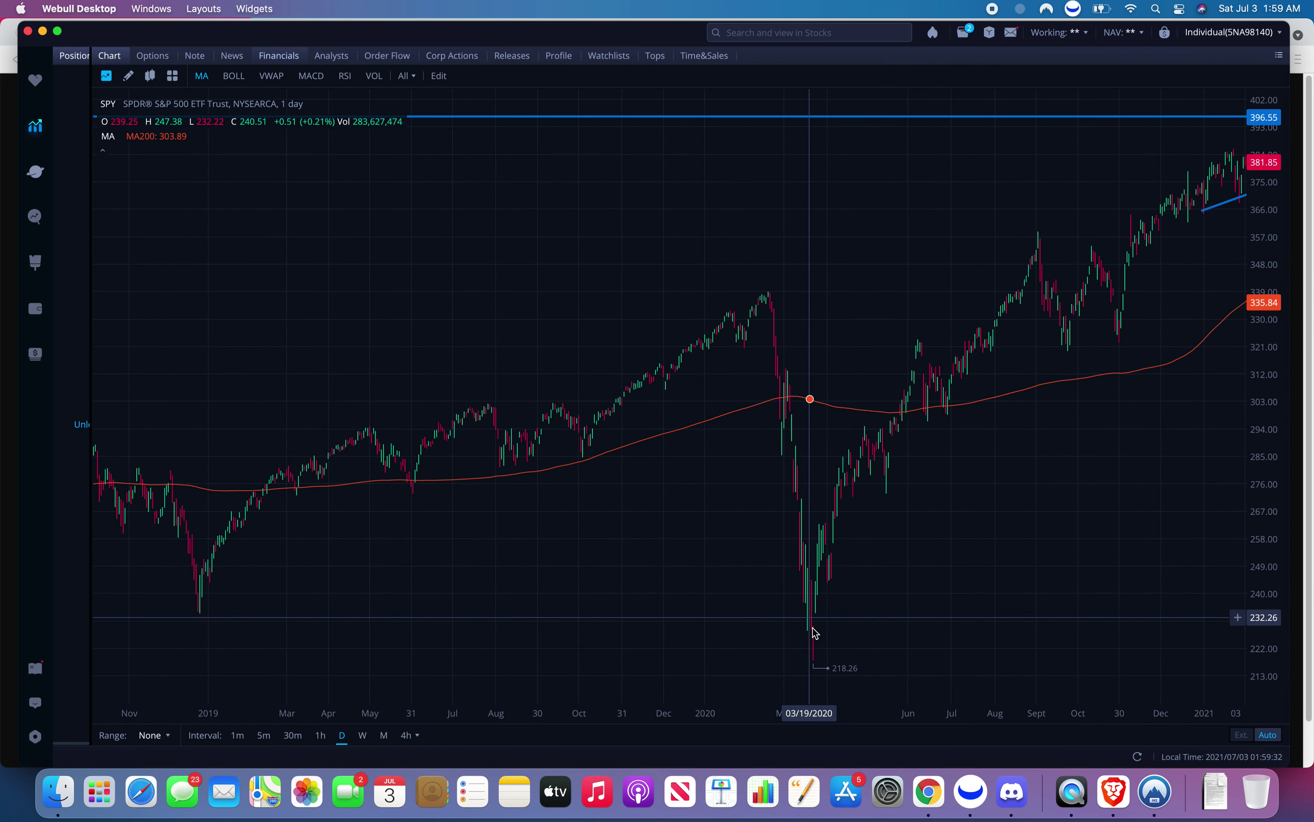
scroll(701, 472, "down", 3)
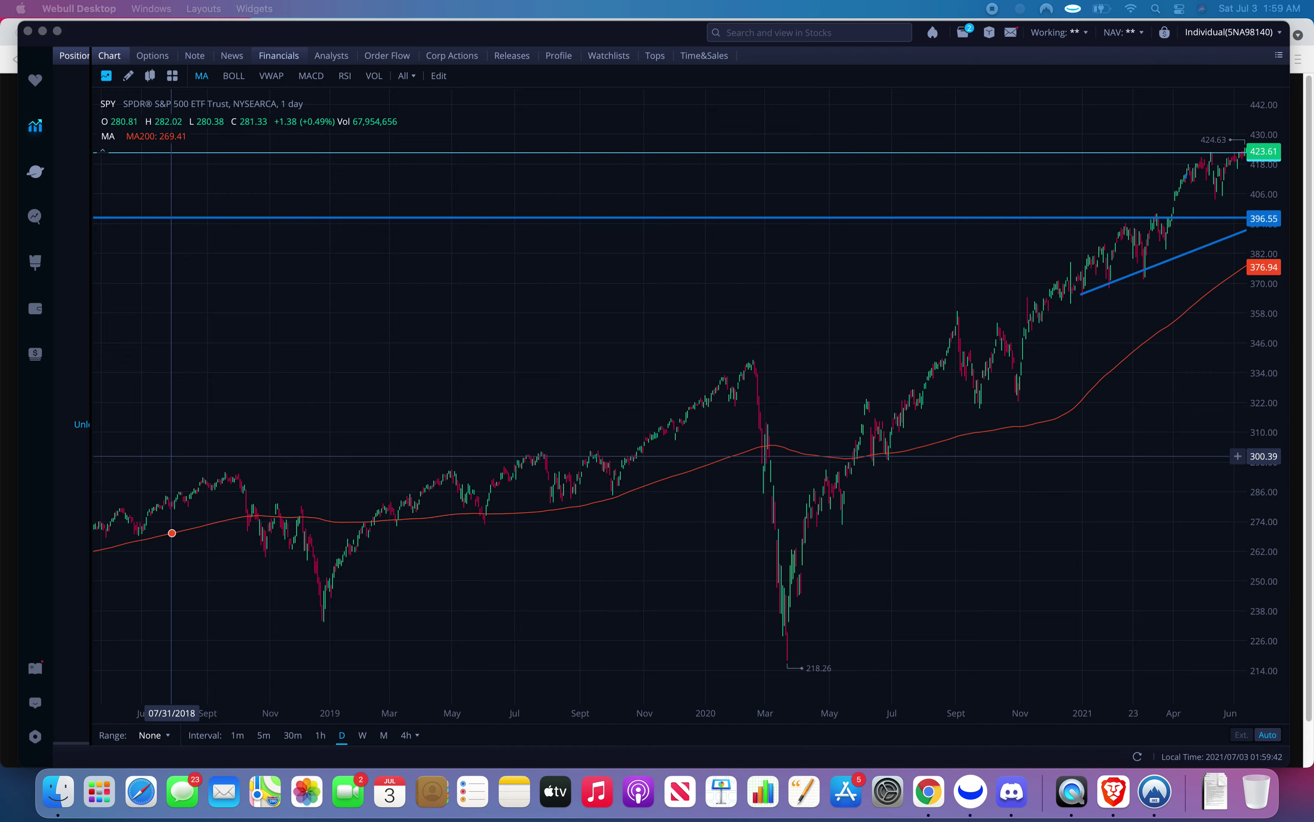
left_click(1021, 402)
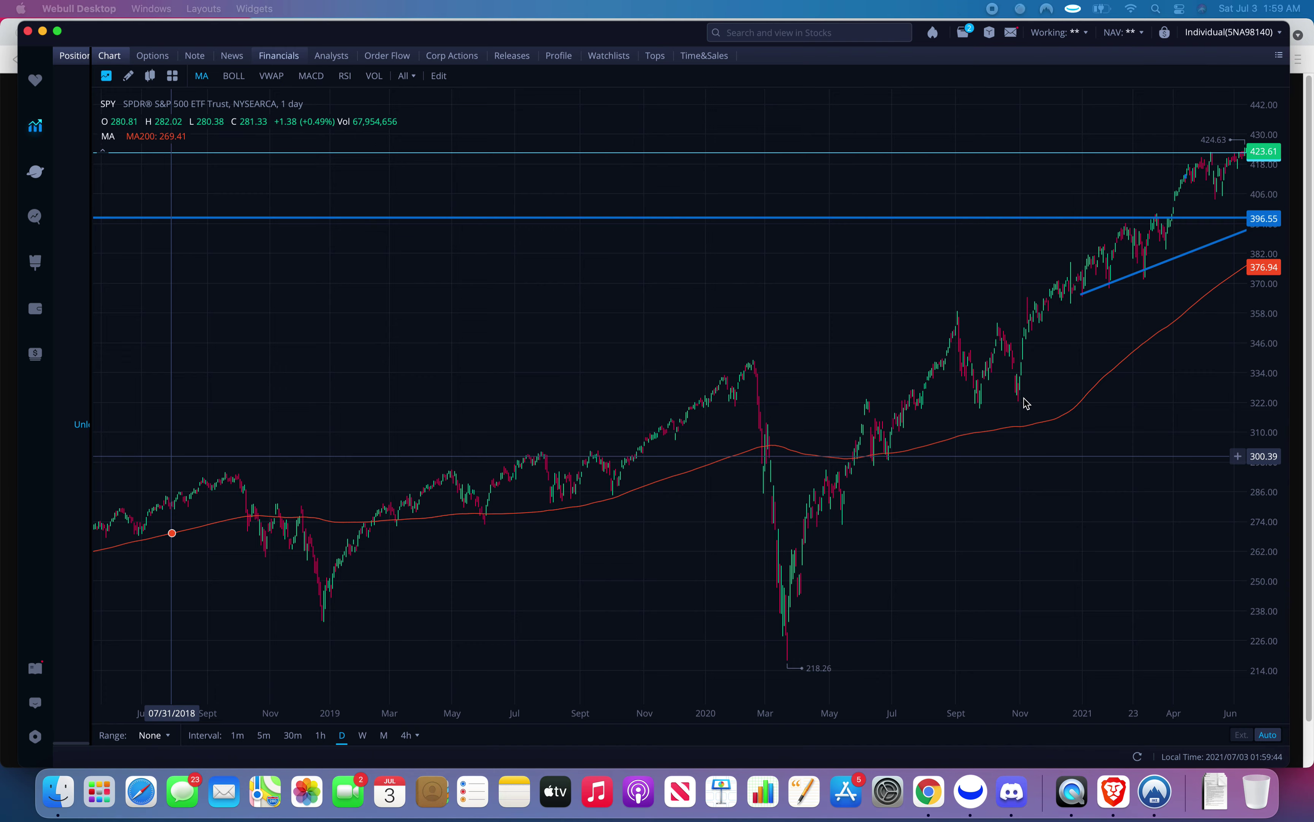
left_click_drag(1021, 402, 871, 404)
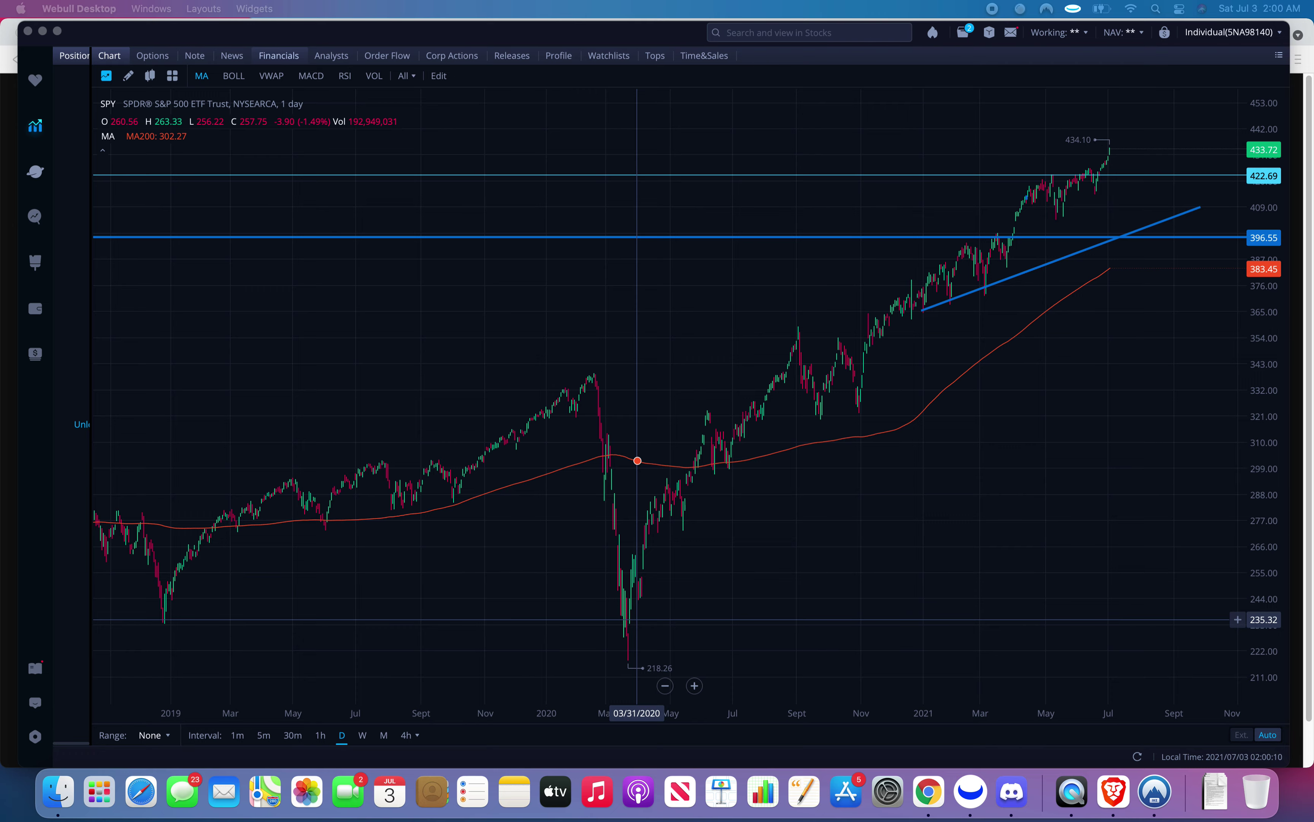
Switch to Brave, open the copied Discord image link in a new tab, and zoom out to show the whole OPTT chart.
left_click(1113, 791)
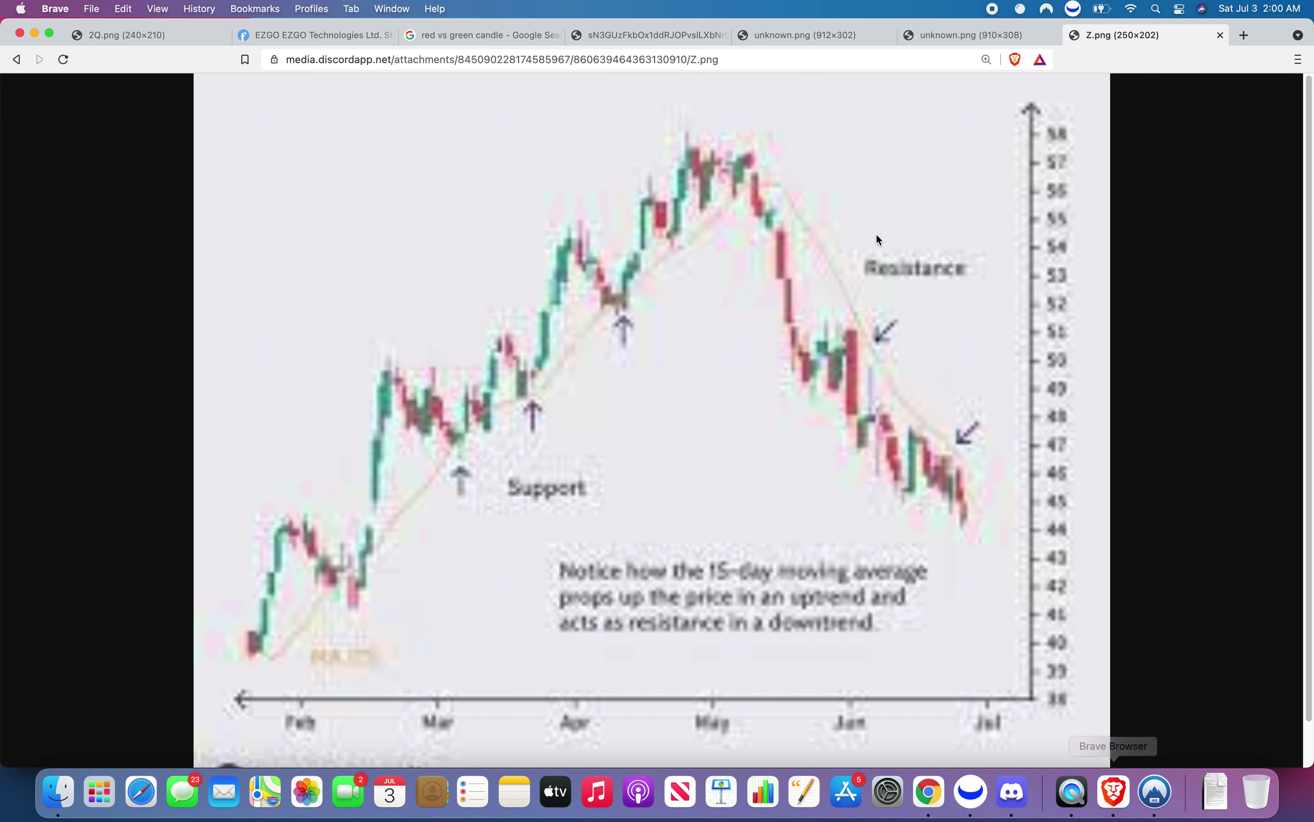
left_click(1244, 34)
right_click(607, 57)
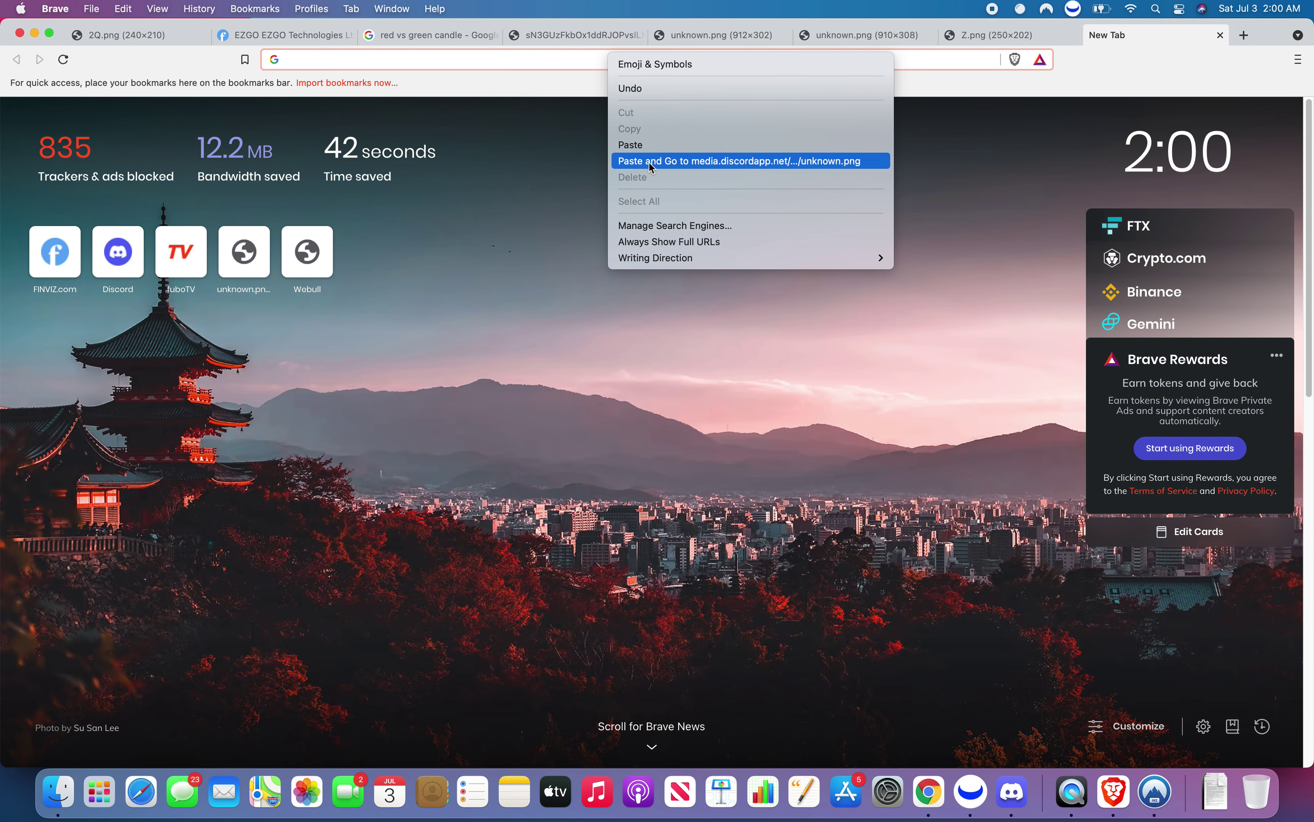
left_click(649, 161)
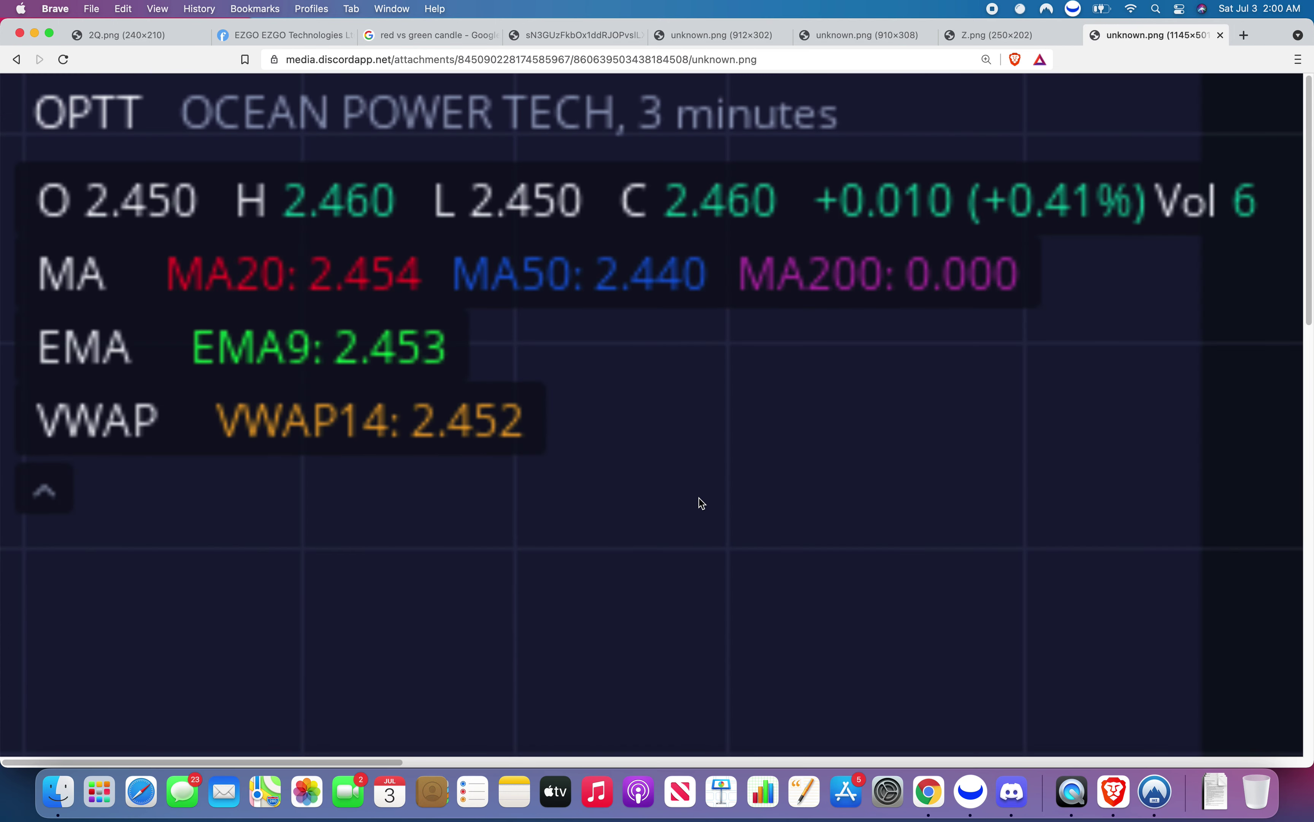
key("super+minus")
key("super+minus")
key("super+minus")
key("super+minus")
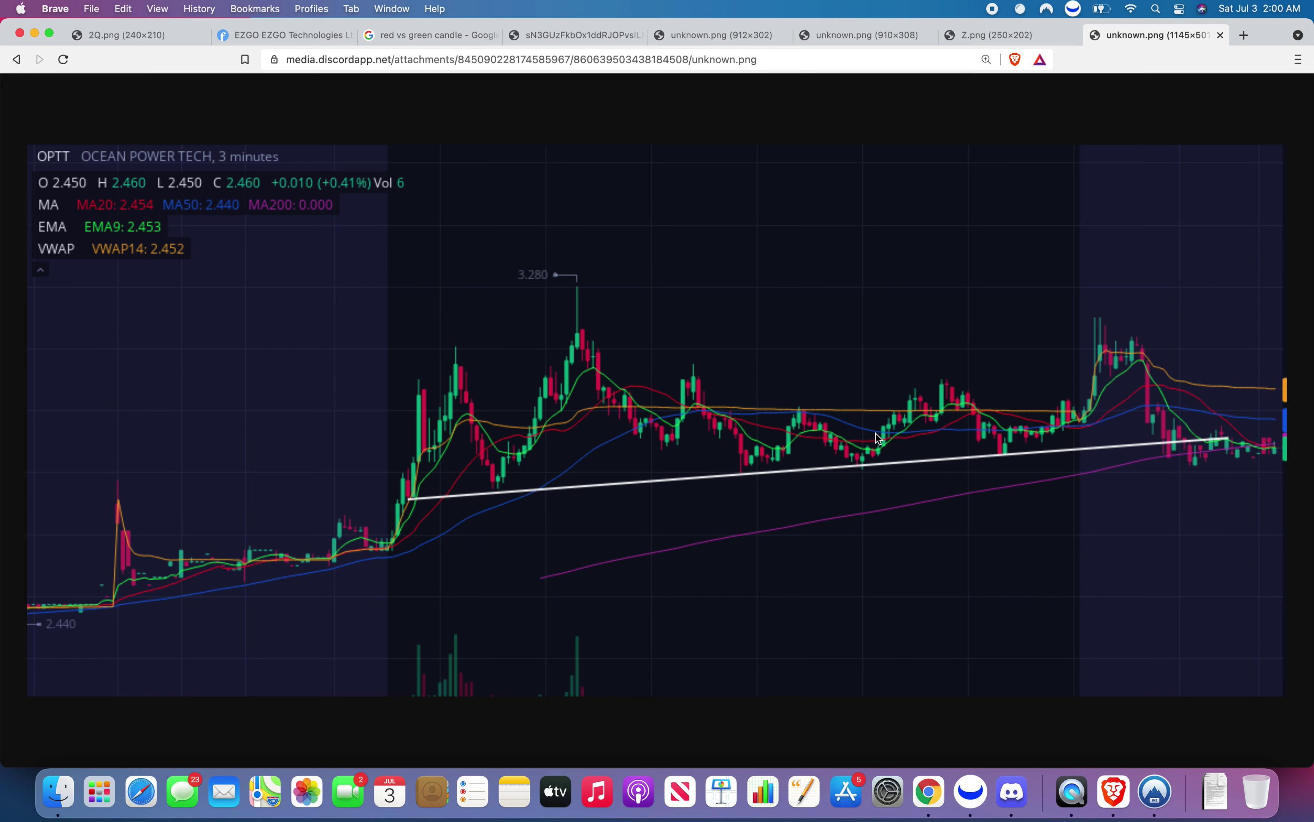
Examine how OPTT's 3-minute candles meet the white trendline and the moving averages in the image.
right_click(964, 400)
left_click(918, 424)
right_click(976, 427)
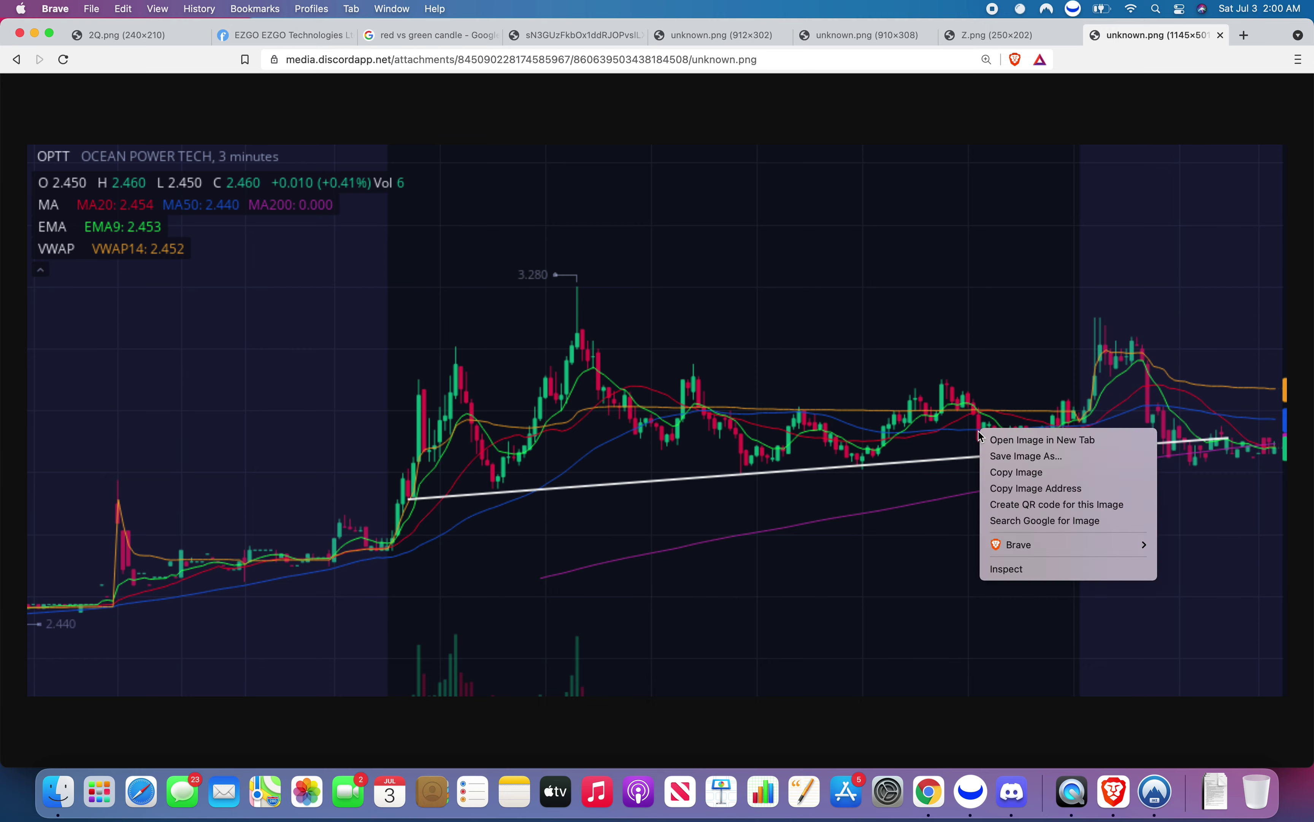
left_click(939, 415)
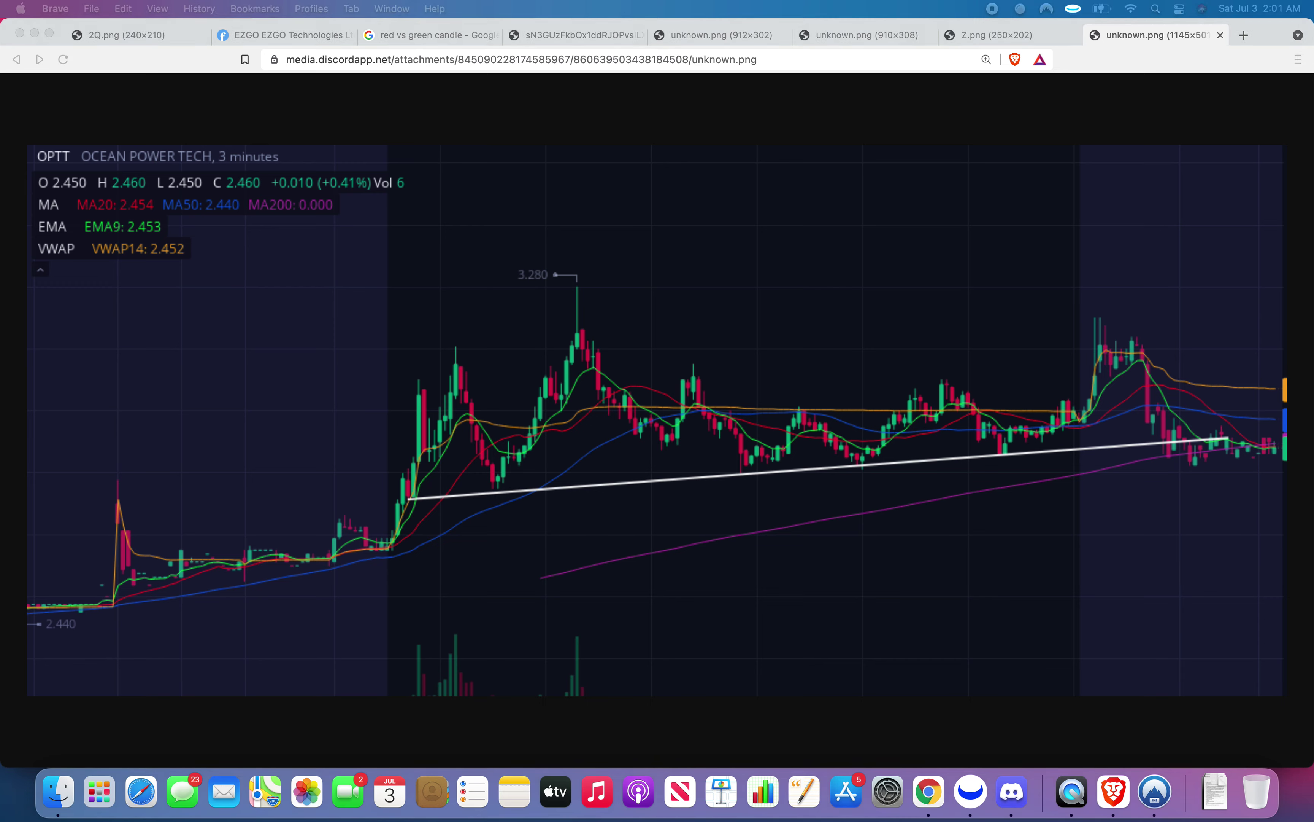
left_click(1214, 420)
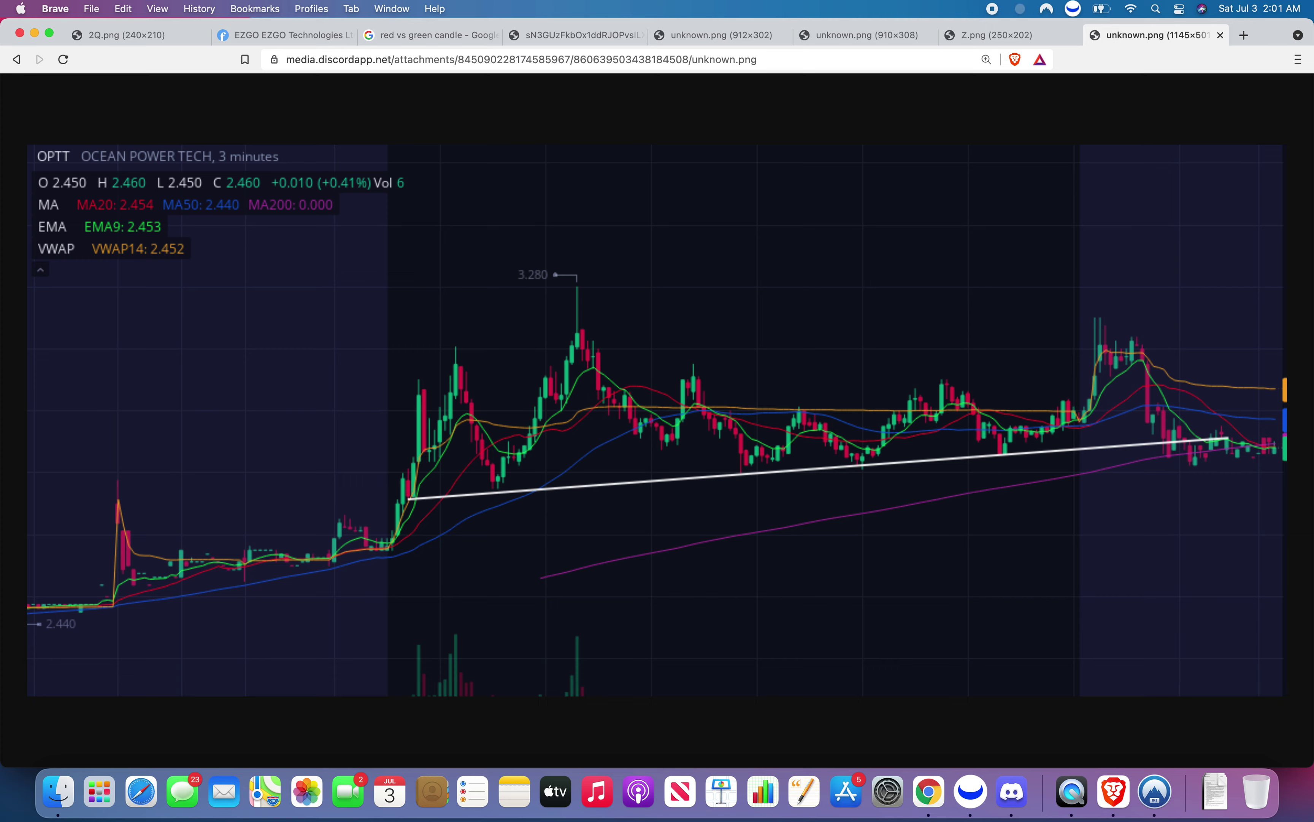
key("super+shift+4")
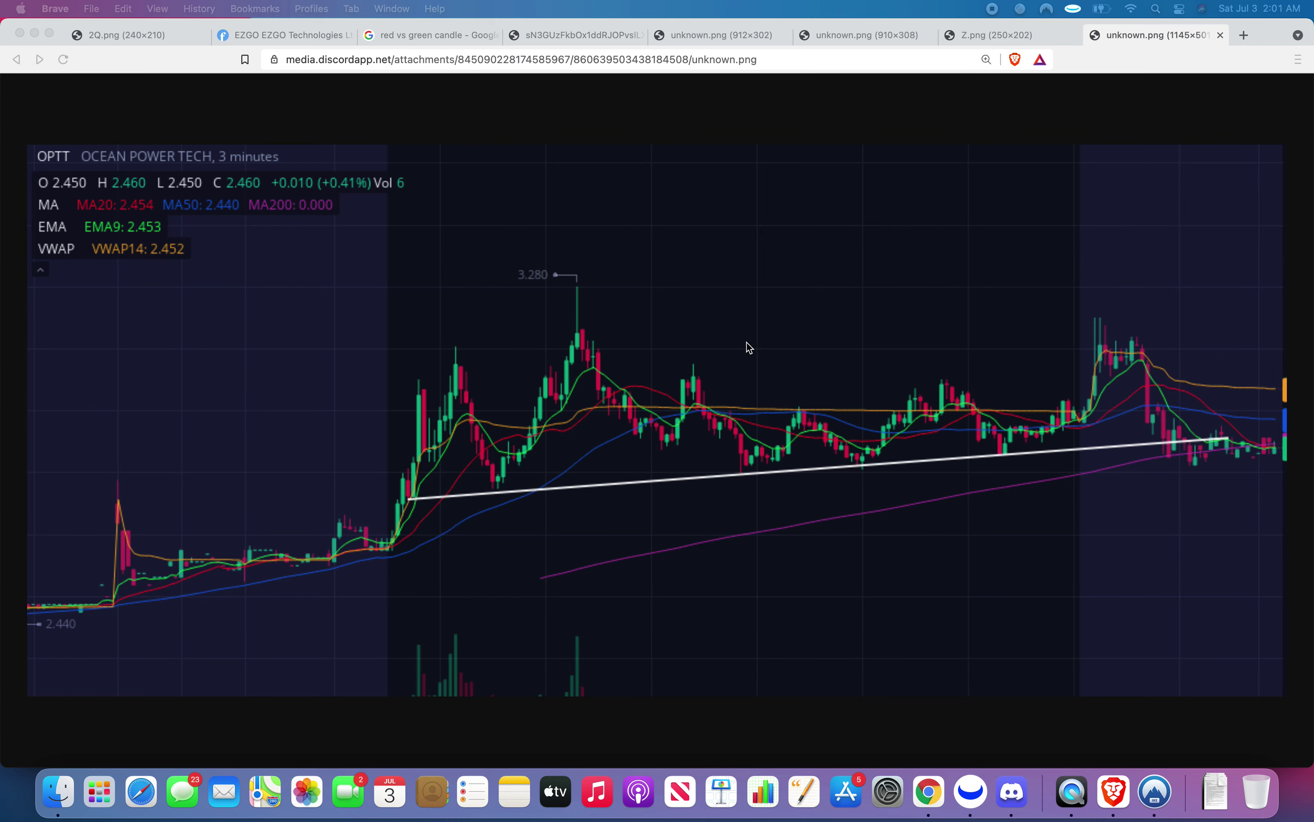
Return to Webull Desktop and examine SPY's late 2020 to July 2021 candles against the horizontal levels, trendline and MA200.
left_click(956, 791)
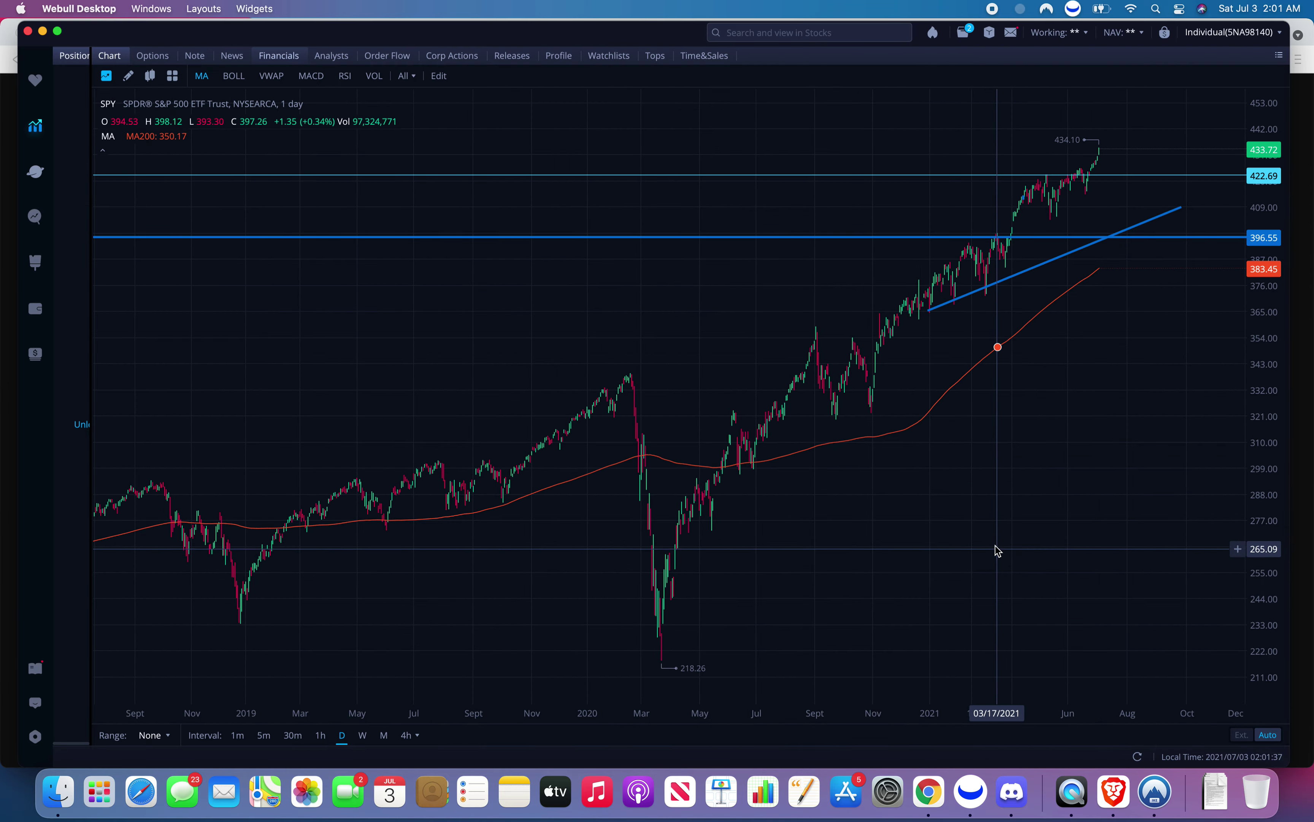
scroll(1070, 559, "up", 10)
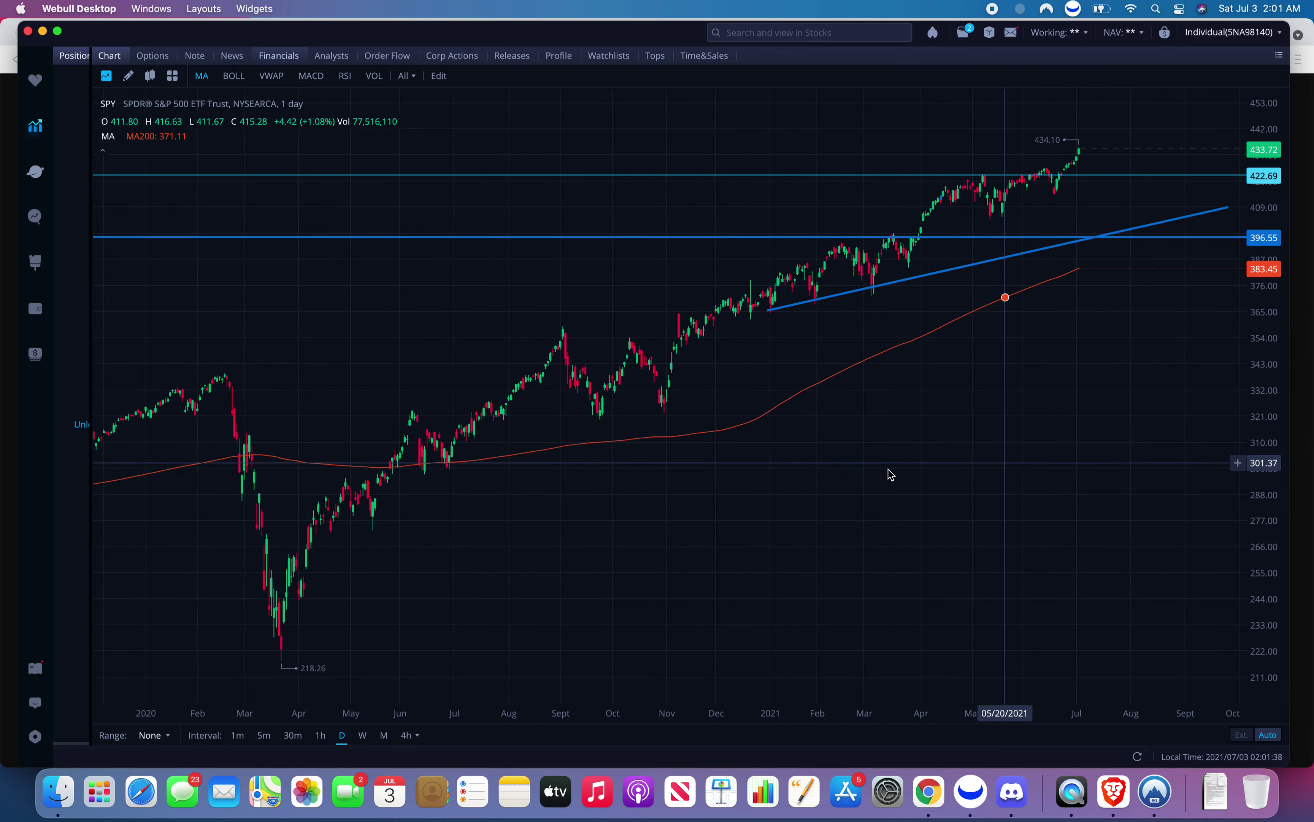
scroll(933, 451, "up", 4)
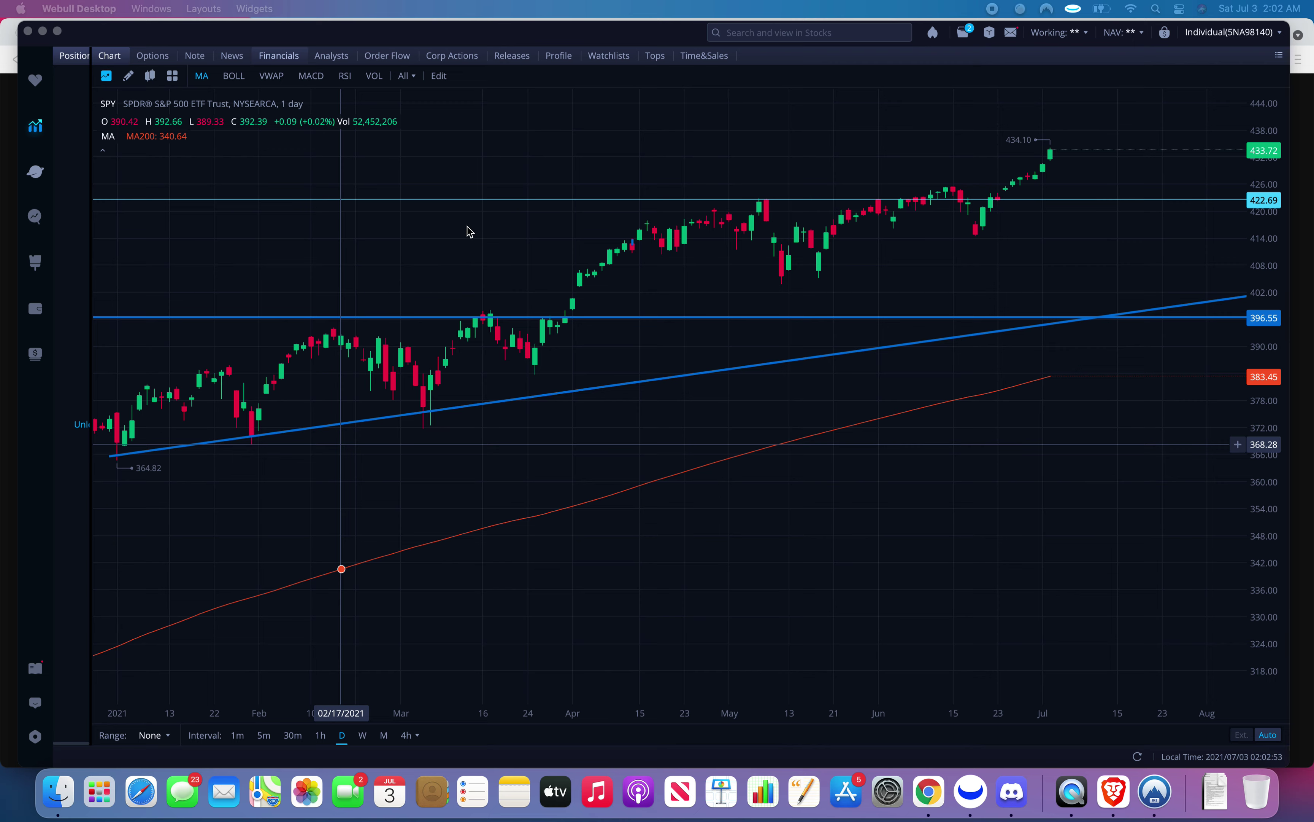
left_click(725, 459)
scroll(728, 477, "down", 2)
scroll(851, 452, "down", 3)
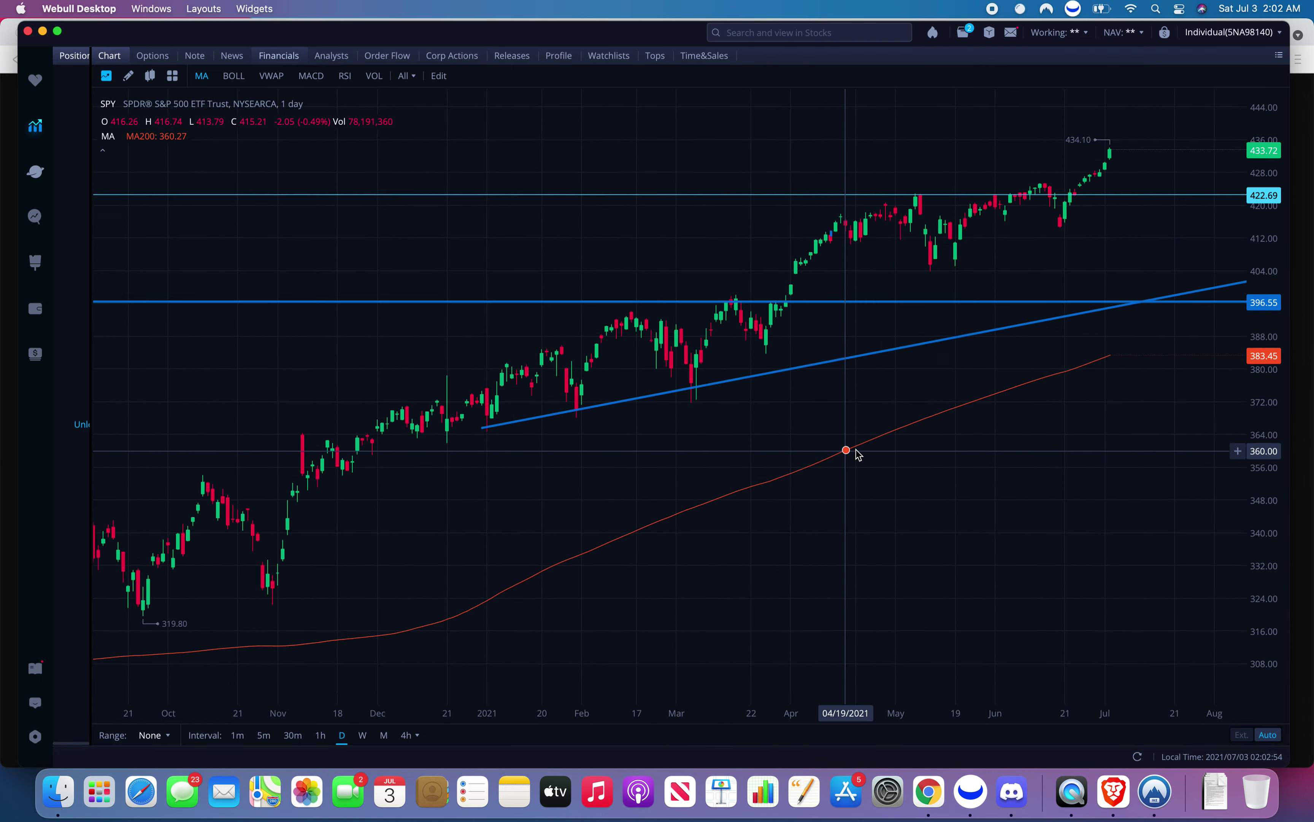
left_click_drag(869, 450, 816, 435)
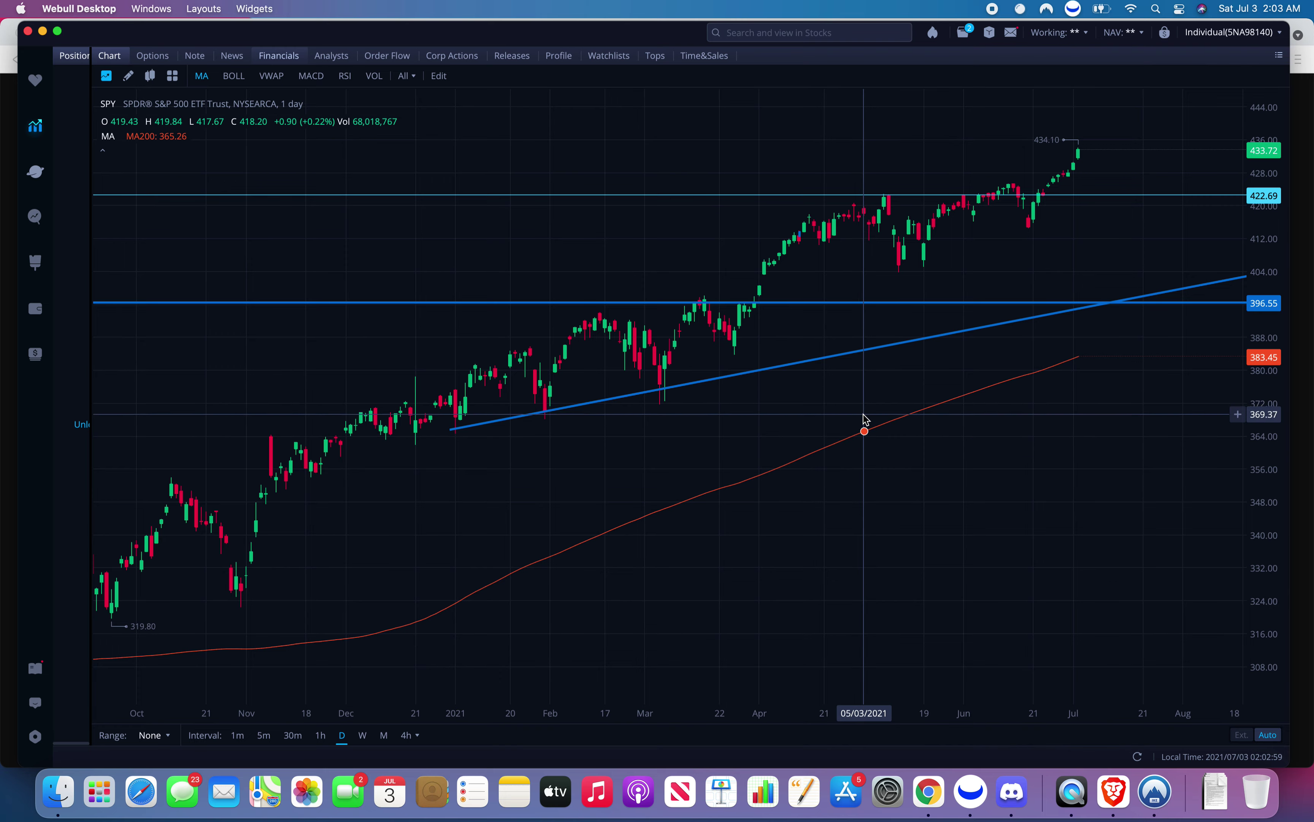
scroll(965, 446, "up", 2)
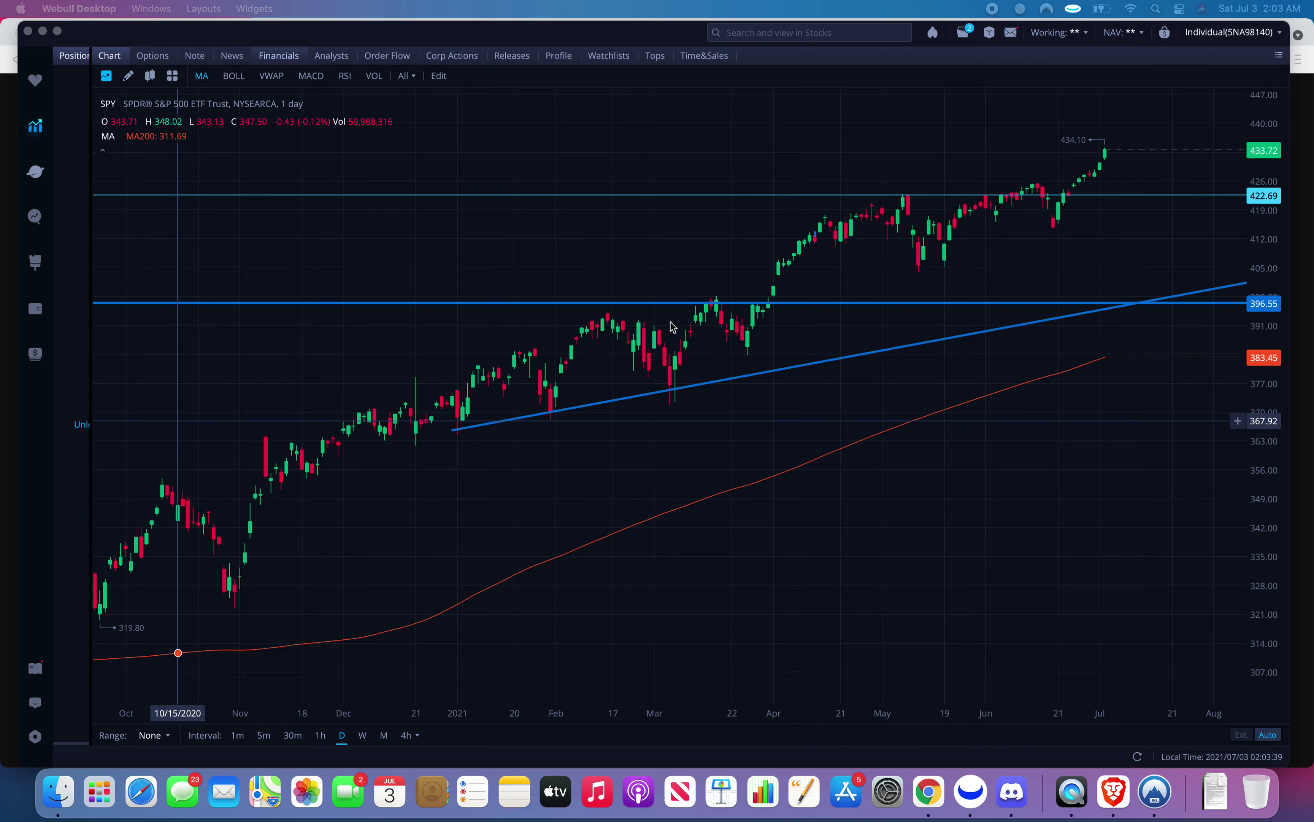
Search for the ticker ODT and open the Odonate Therapeutics daily chart.
left_click(693, 404)
type("odt")
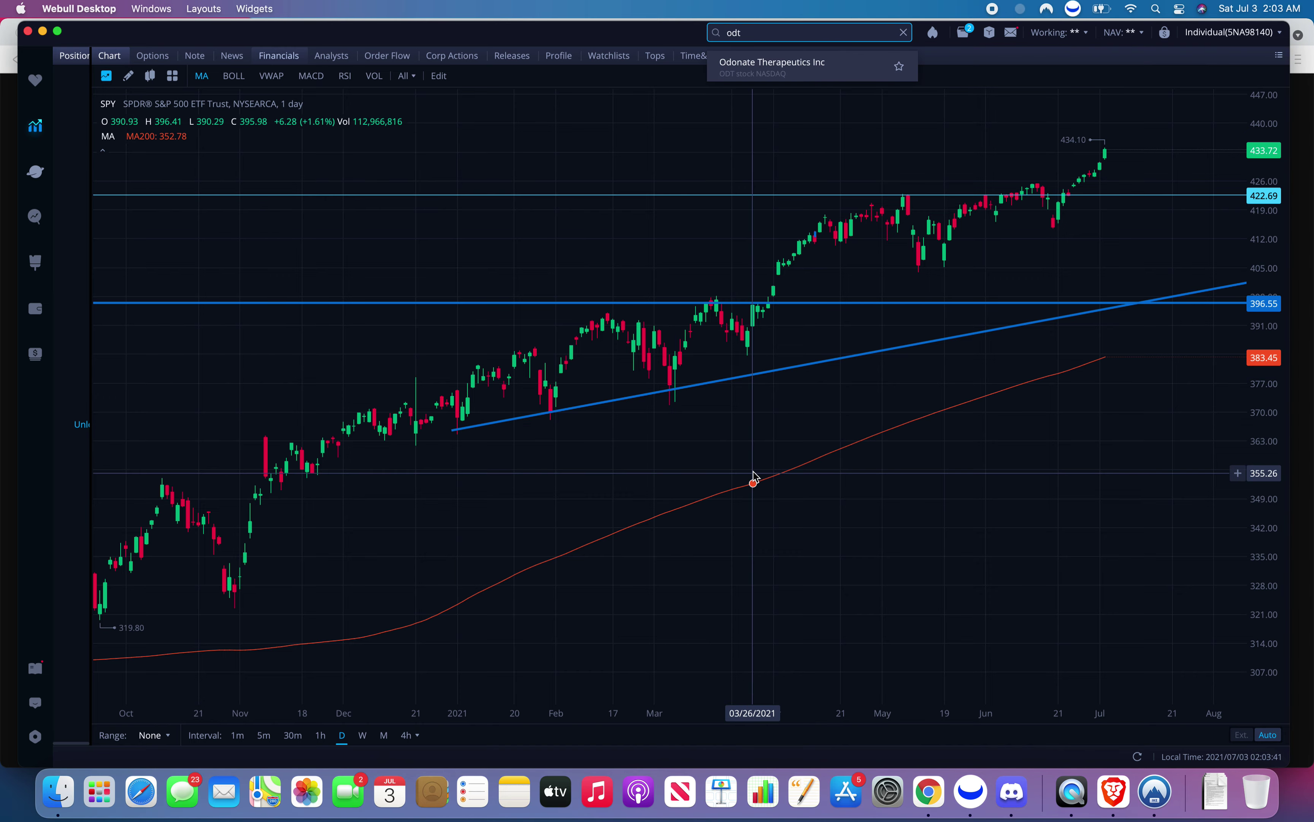
key("Return")
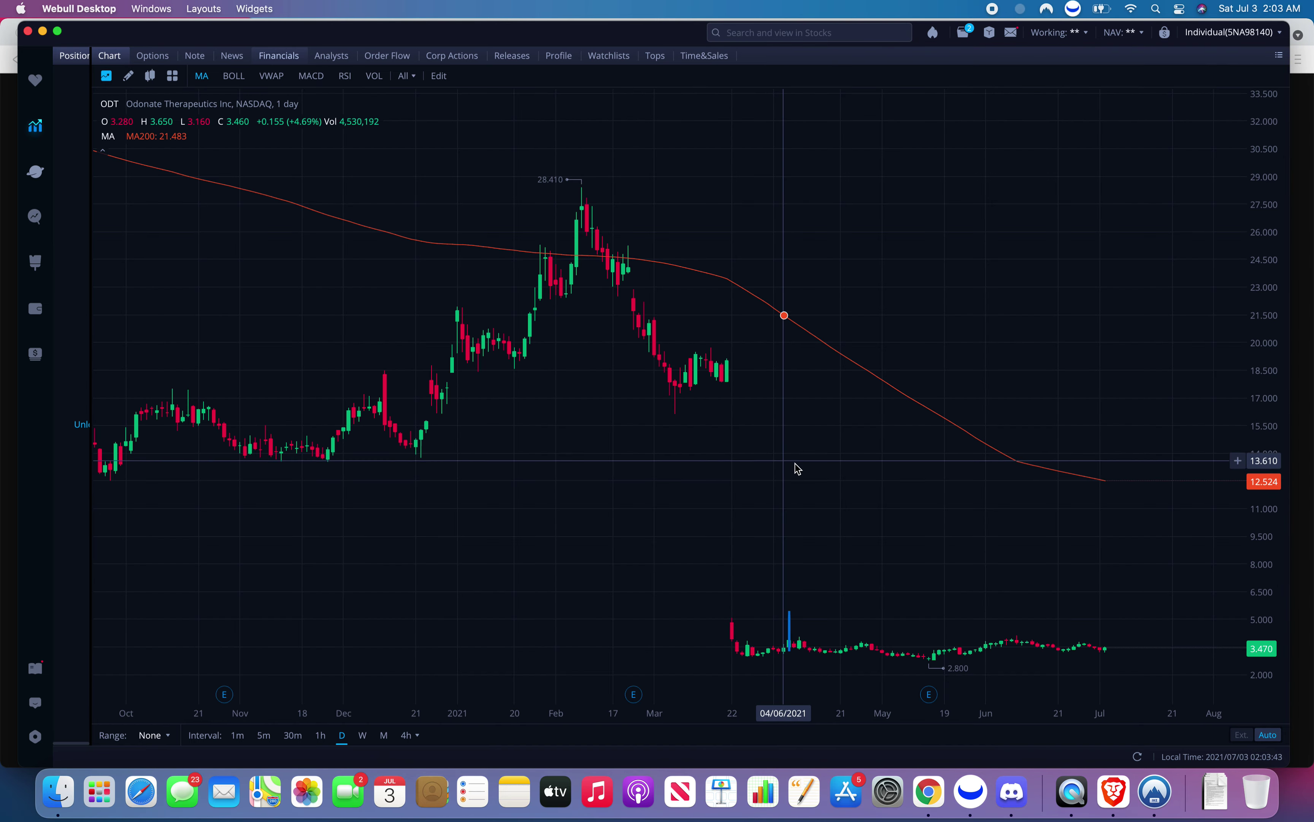
Draw a horizontal support line at about 2.98 under ODT's lows from March to July 2021.
scroll(1056, 610, "up", 3)
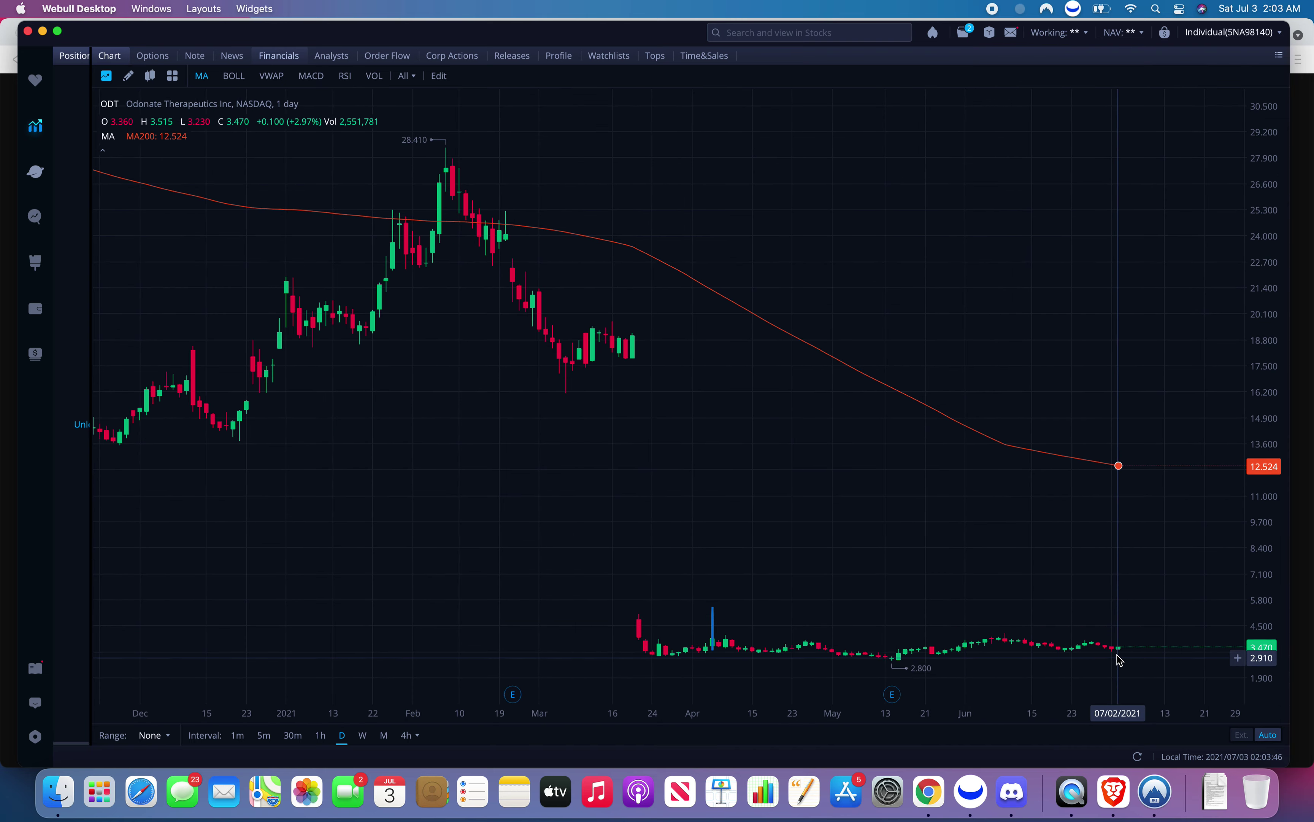
left_click(127, 76)
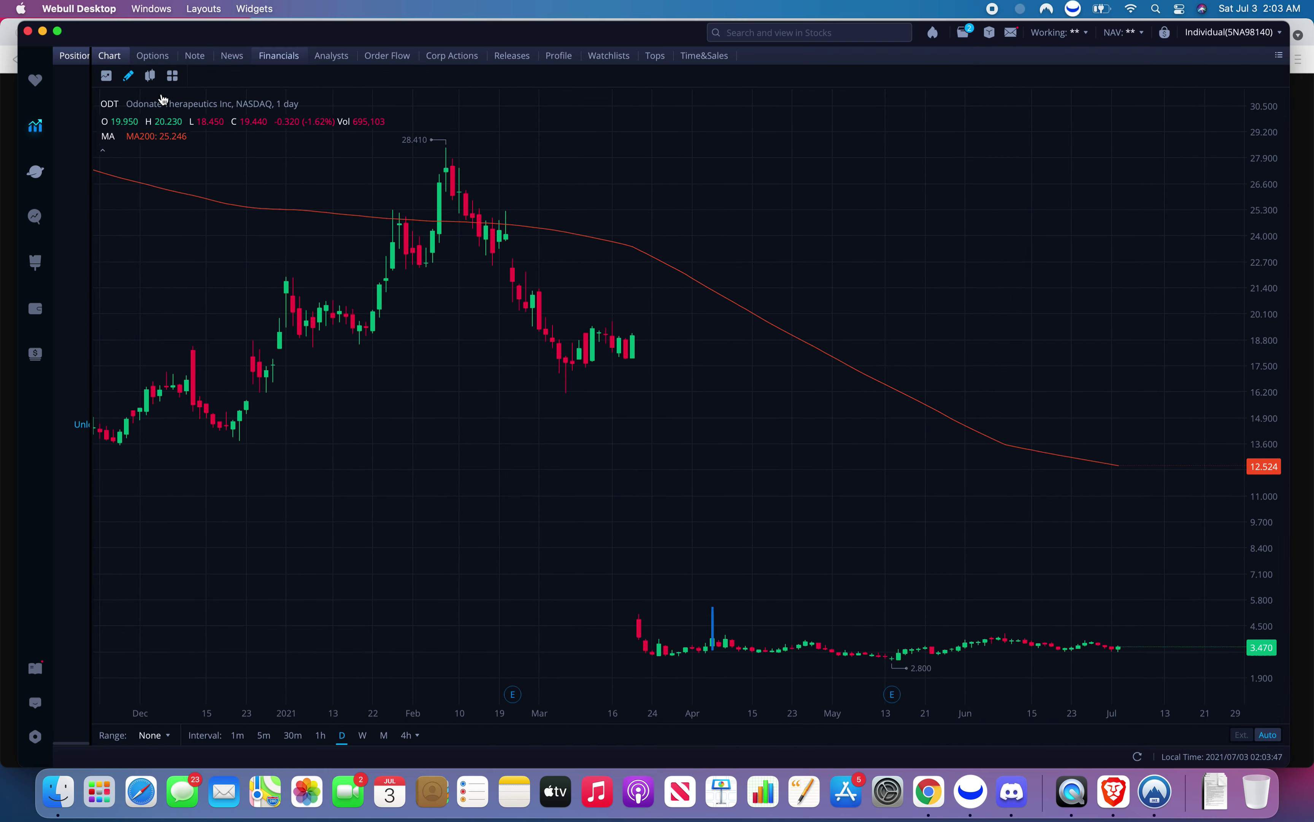
left_click(1035, 655)
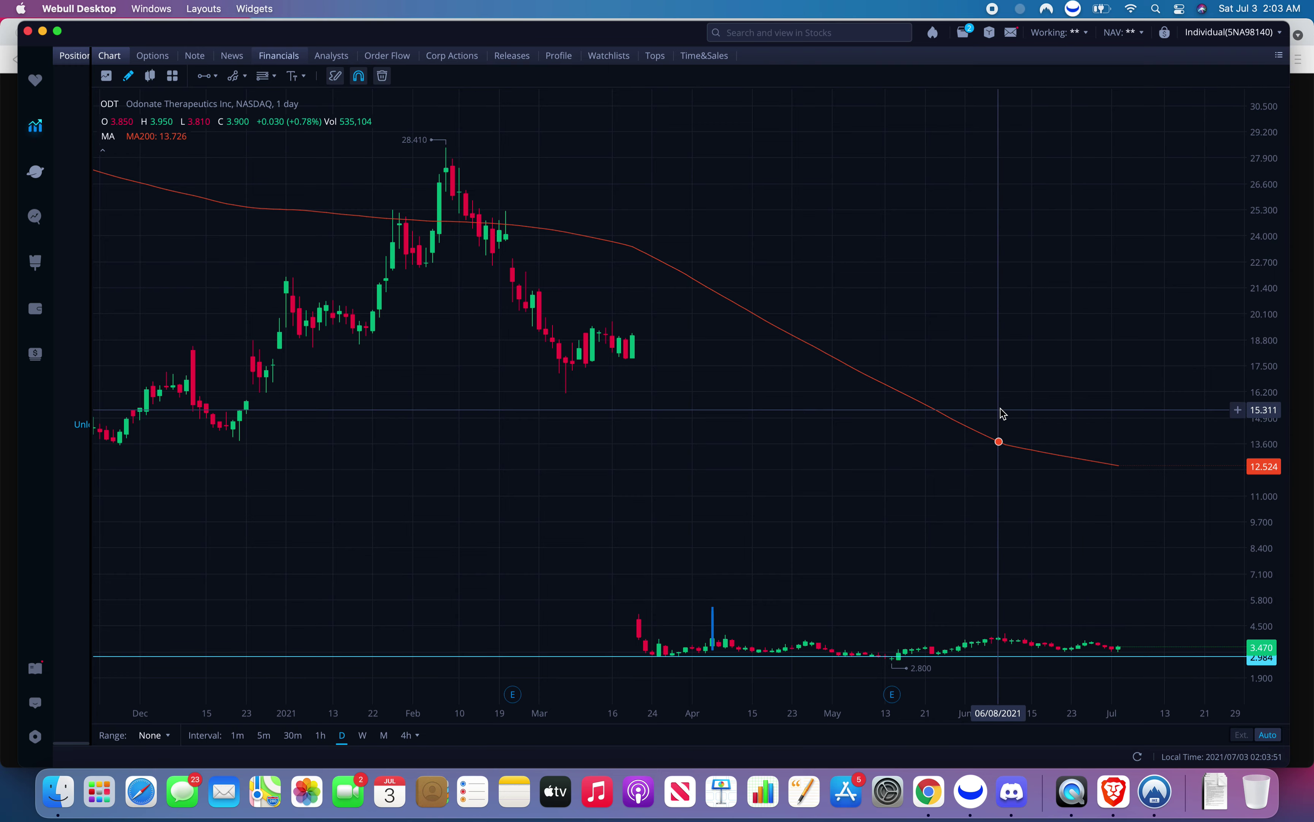
Examine ODT's daily candles against the MA200 line and the drawn support, going back to early 2020.
scroll(1001, 415, "up", 5)
scroll(971, 395, "down", 2)
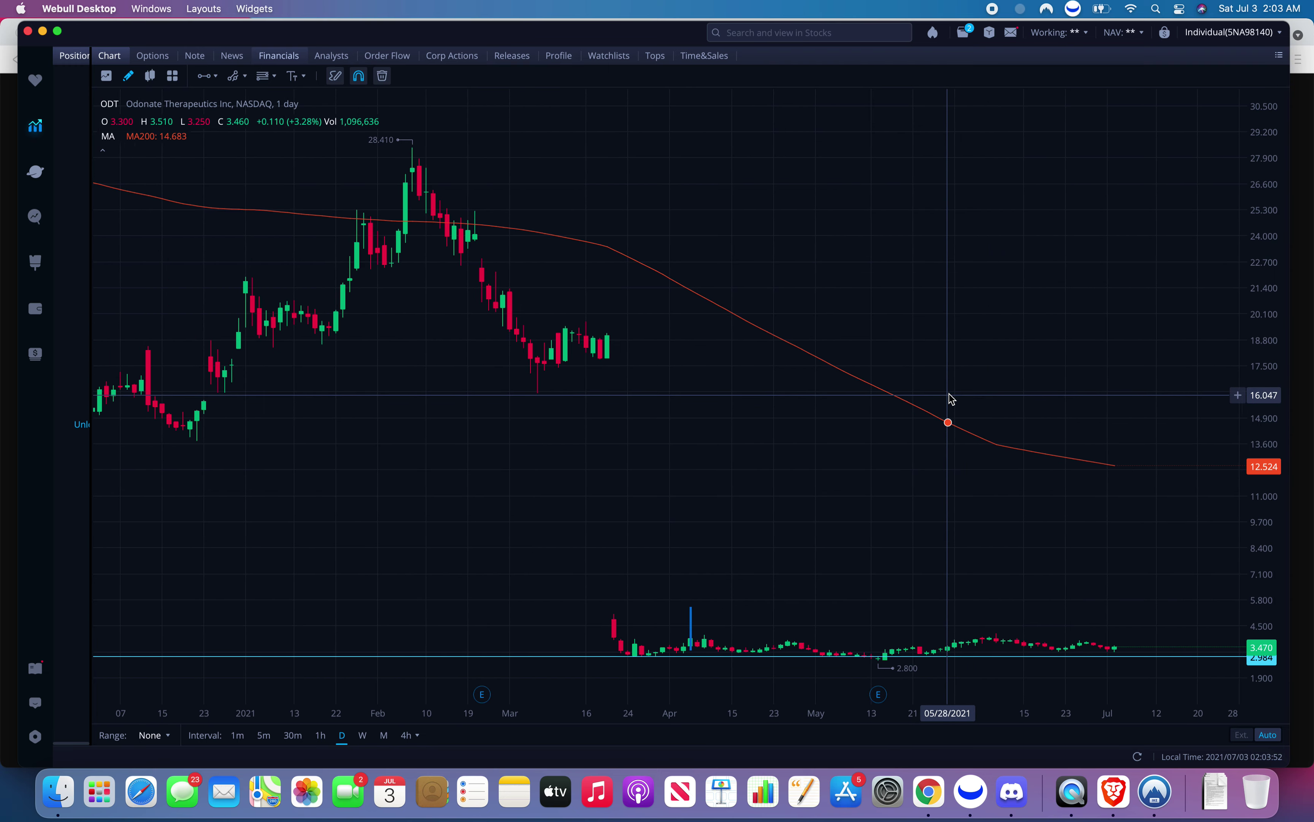
scroll(518, 337, "down", 5)
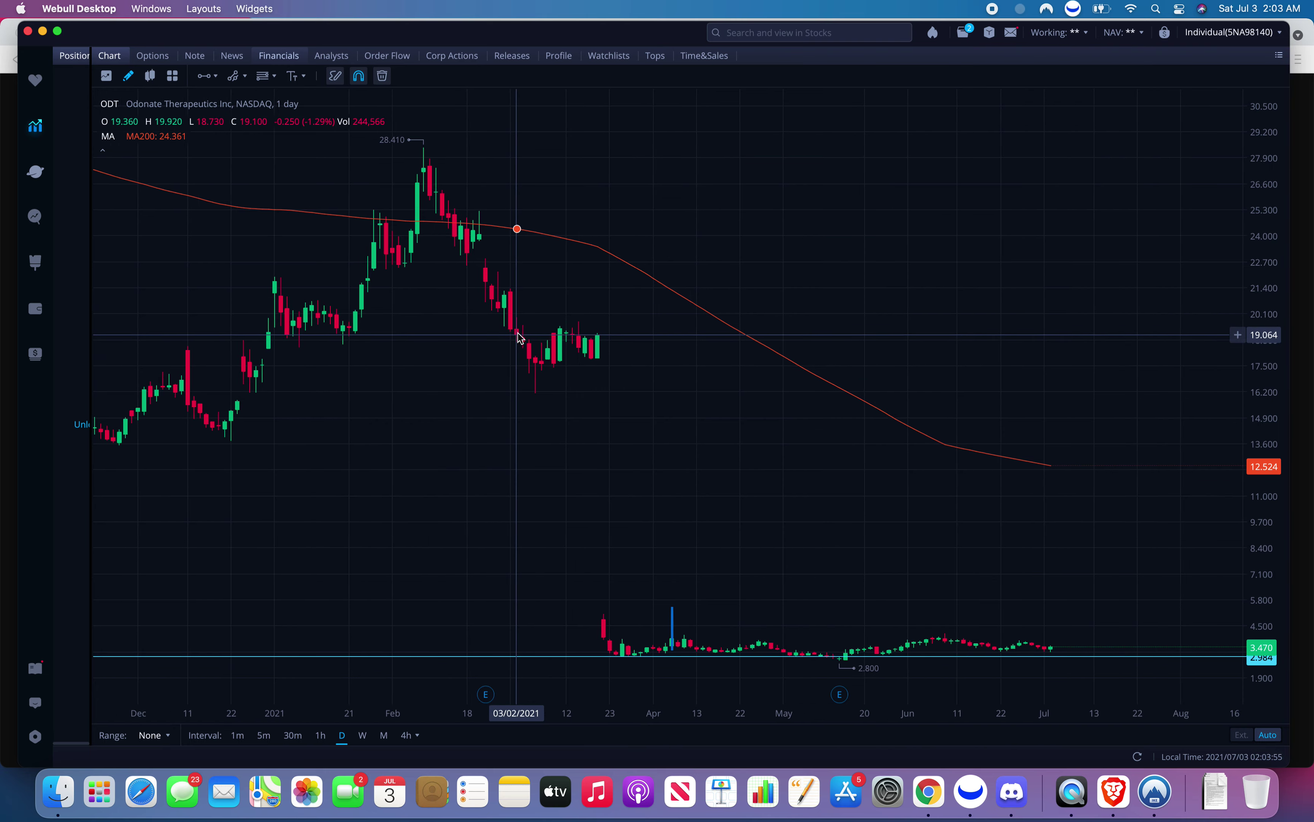
scroll(497, 396, "down", 4)
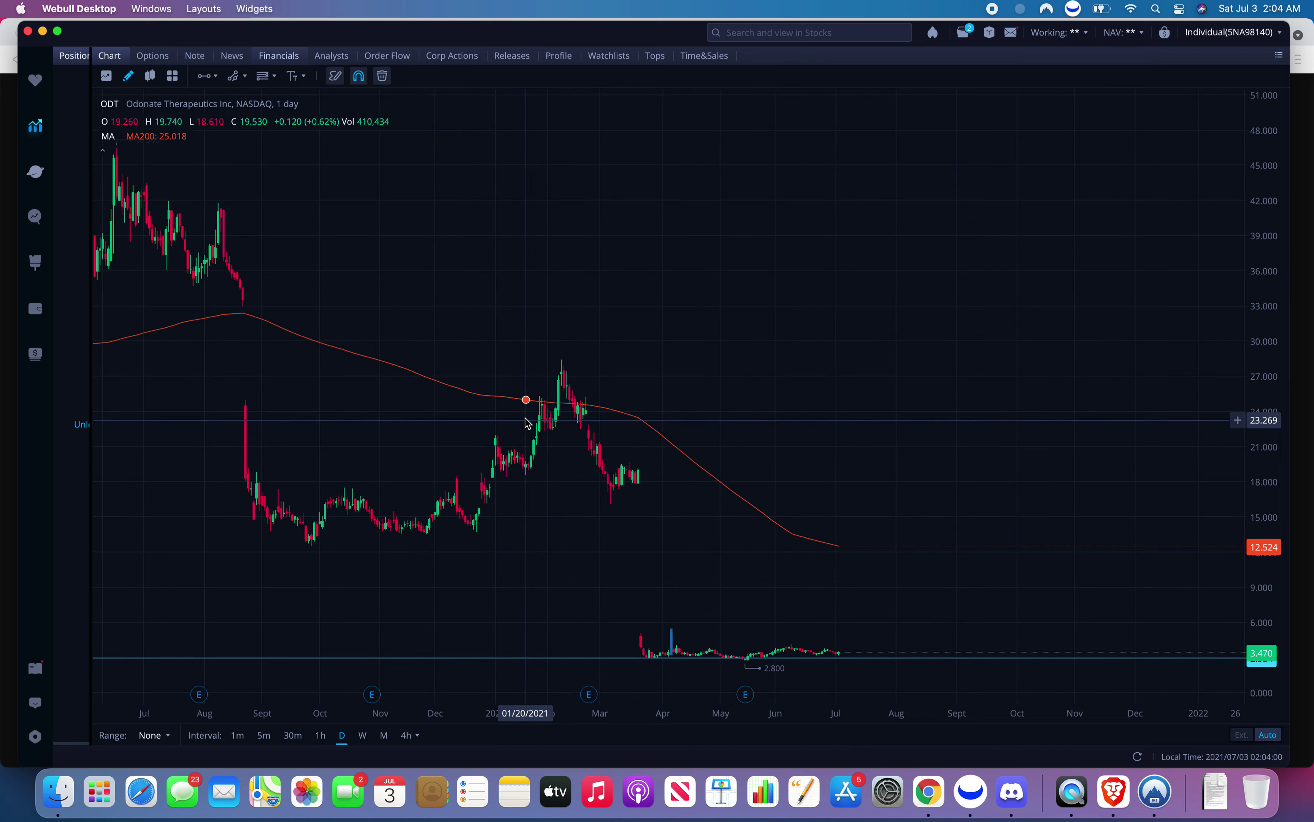
left_click_drag(264, 290, 464, 279)
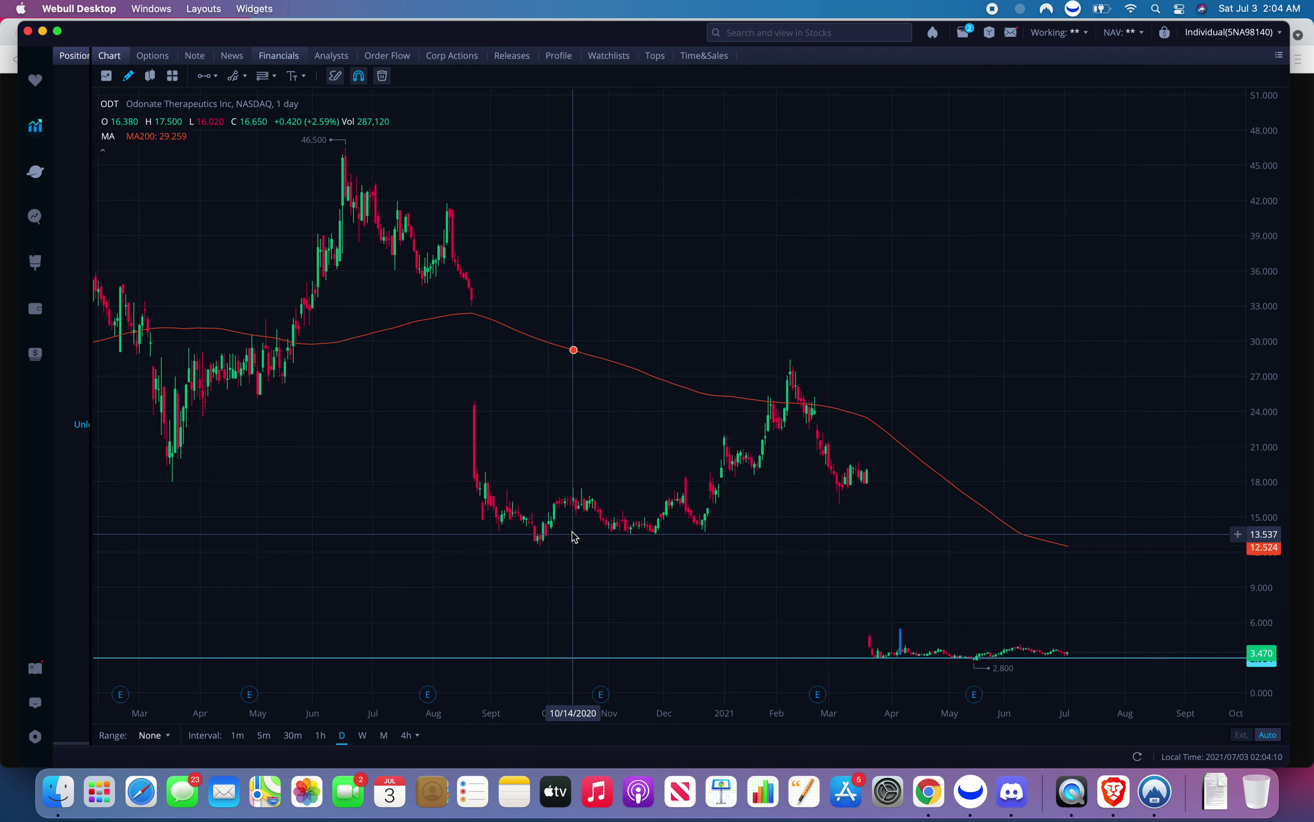
Examine ODT's March 2021 gap down and the later trading near the support line, far below the MA200 line.
scroll(1173, 543, "up", 10)
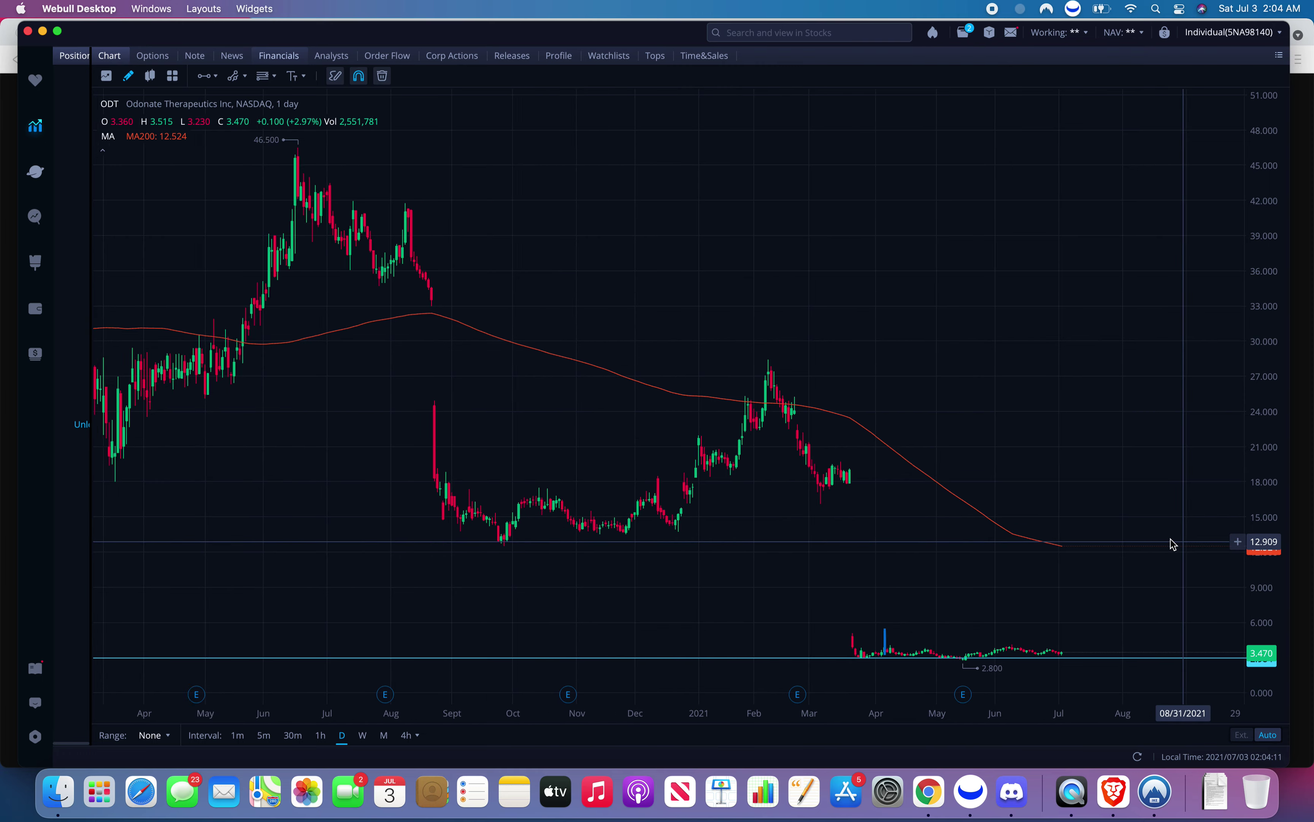
scroll(1090, 550, "up", 2)
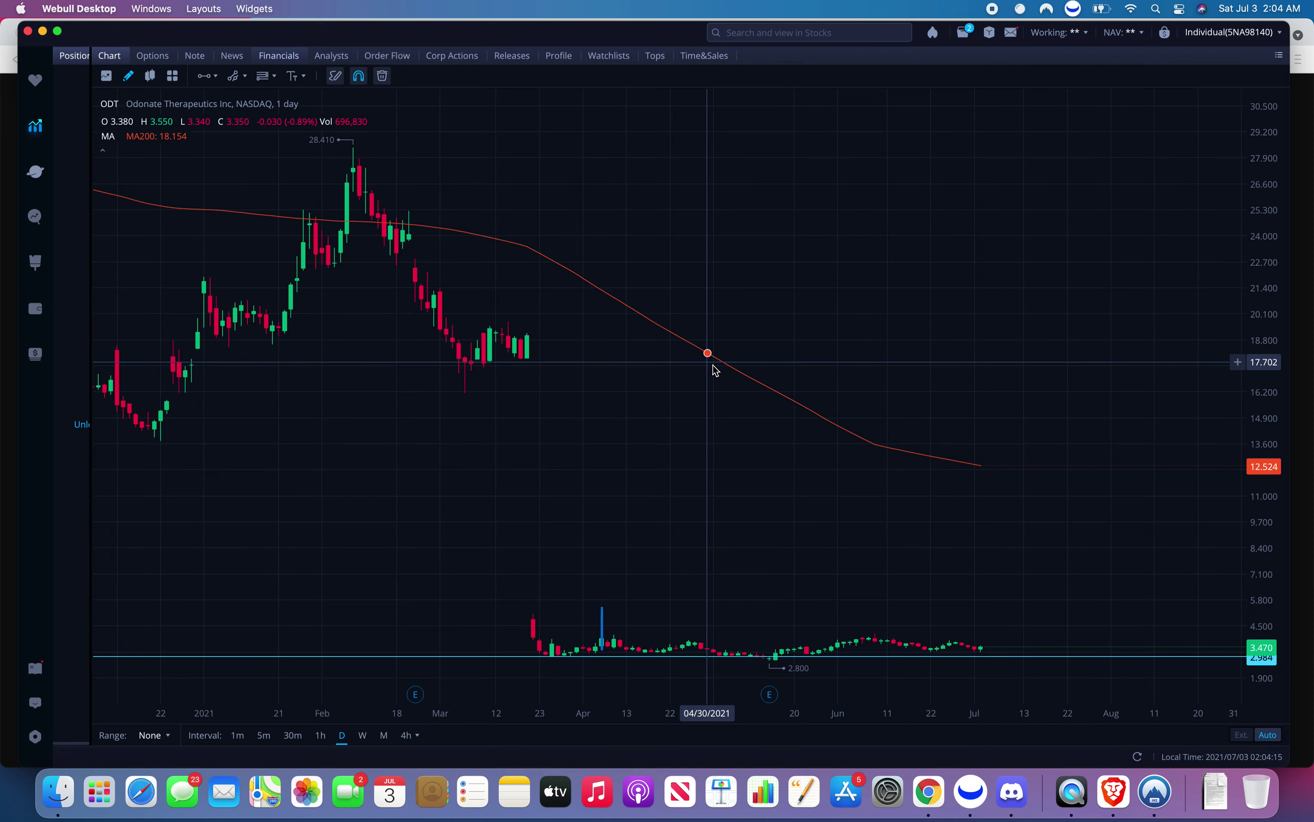
scroll(728, 375, "down", 3)
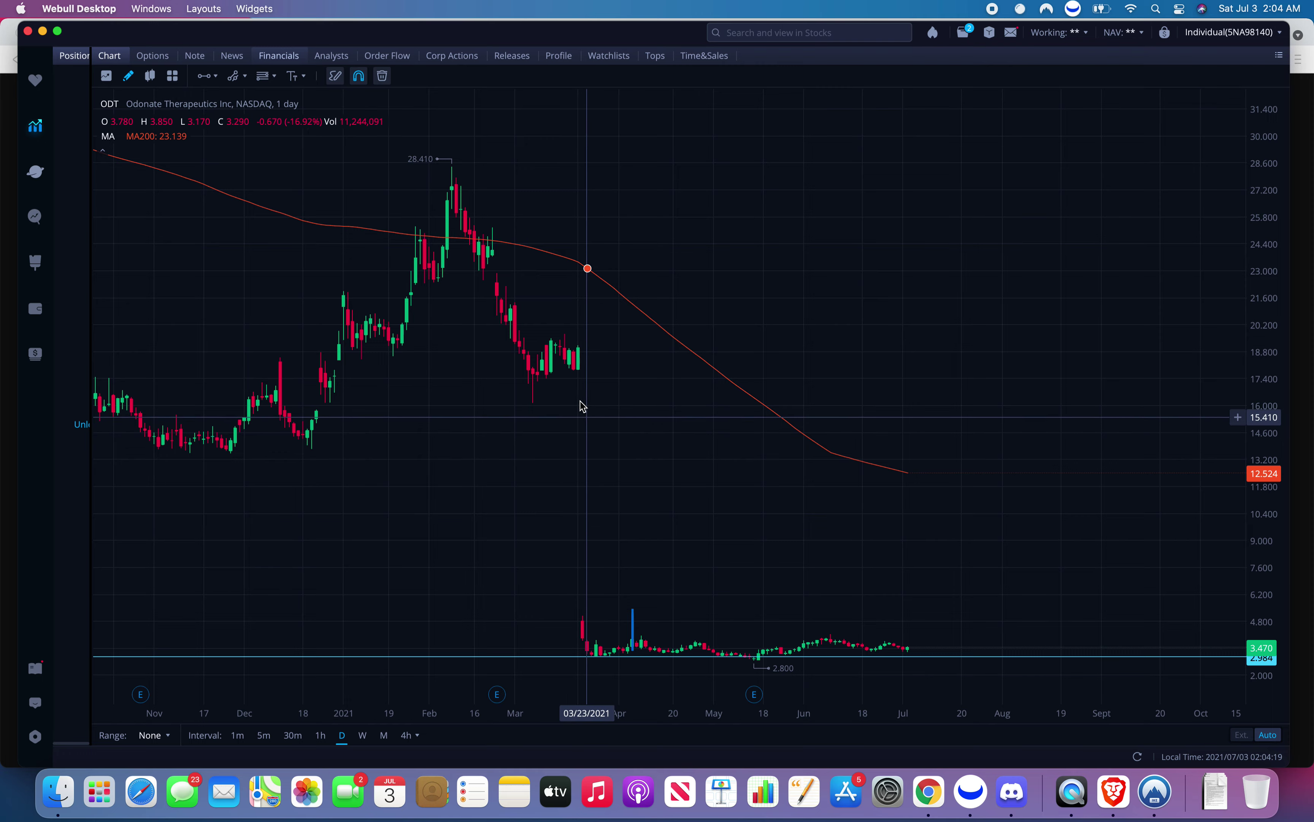
scroll(581, 405, "down", 1)
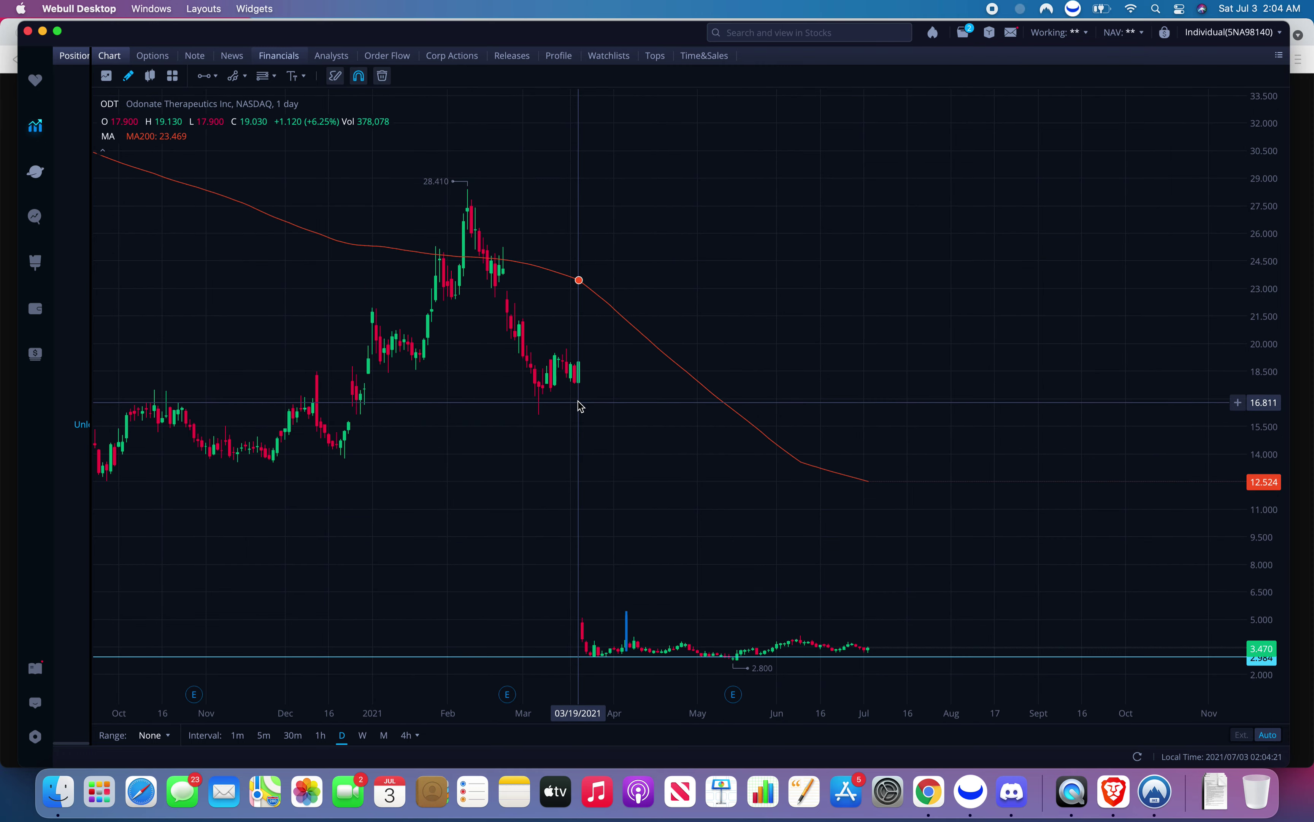
scroll(560, 411, "down", 1)
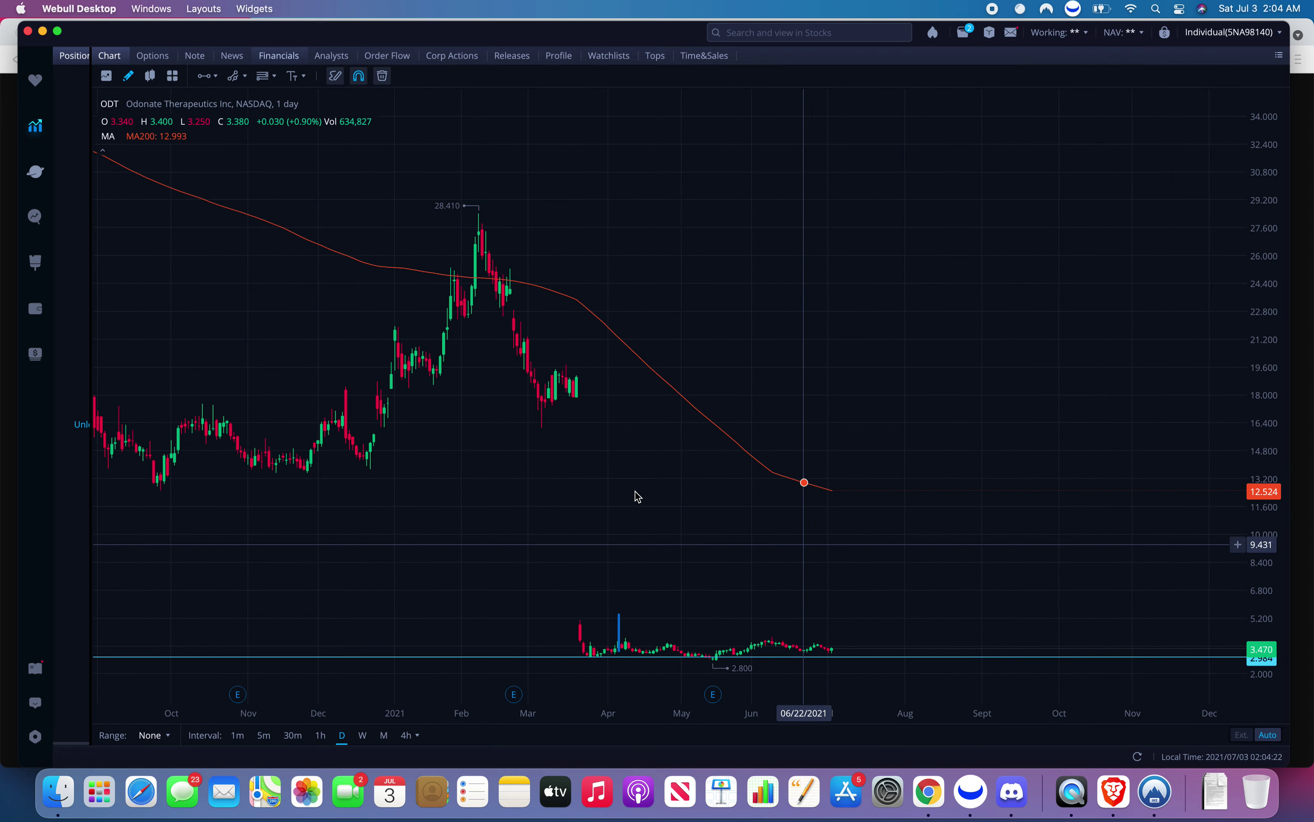
scroll(598, 483, "down", 1)
left_click_drag(575, 478, 658, 484)
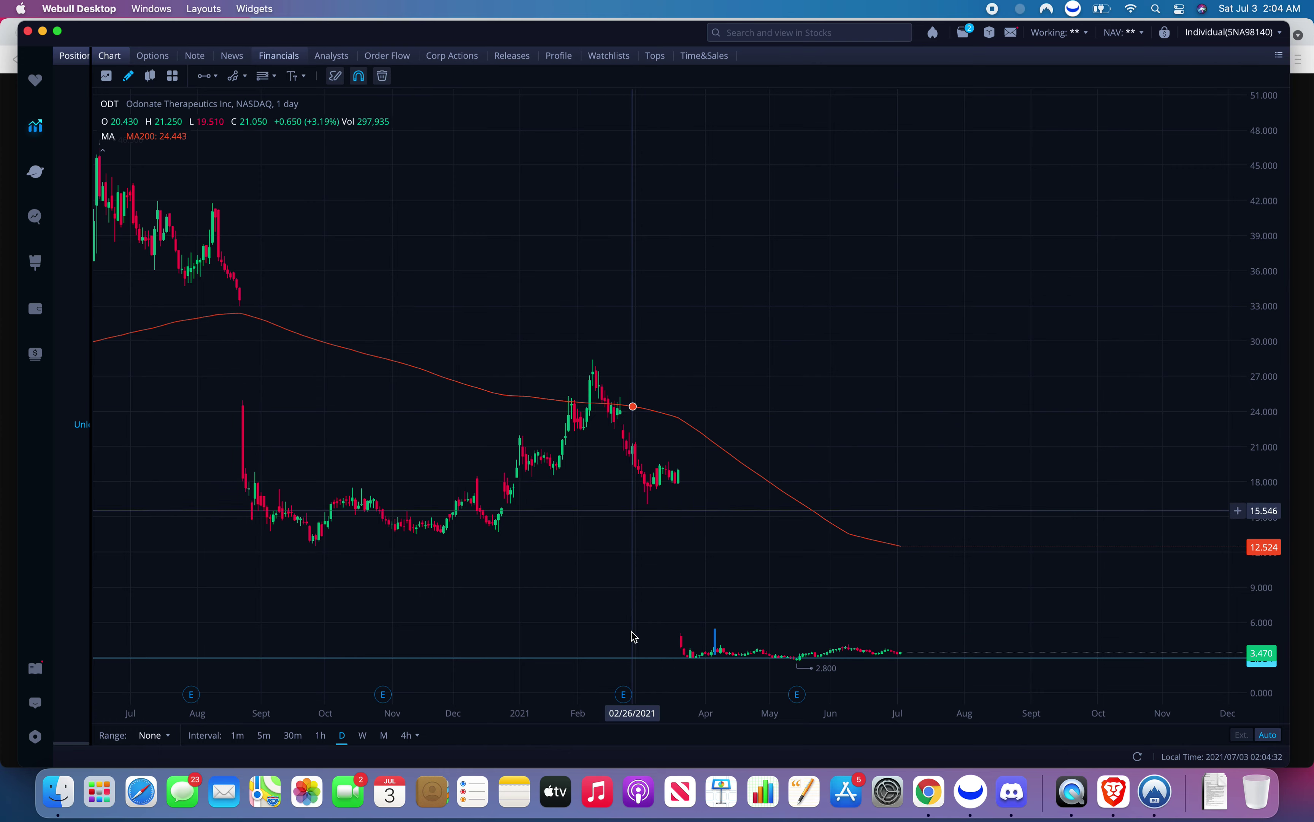
Draw a horizontal support line at about 13.60 under ODT's lows from September to December 2020.
scroll(691, 484, "up", 3)
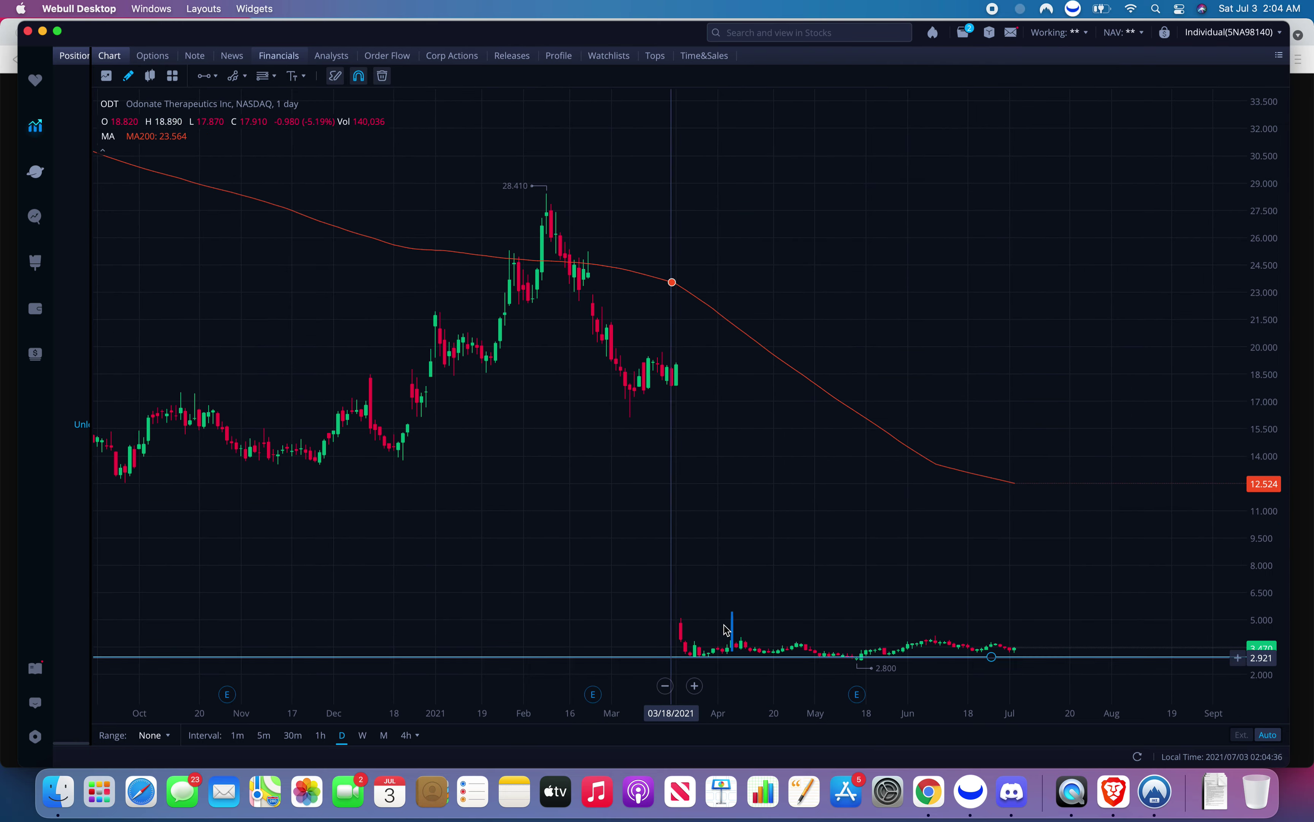
scroll(696, 683, "down", 5)
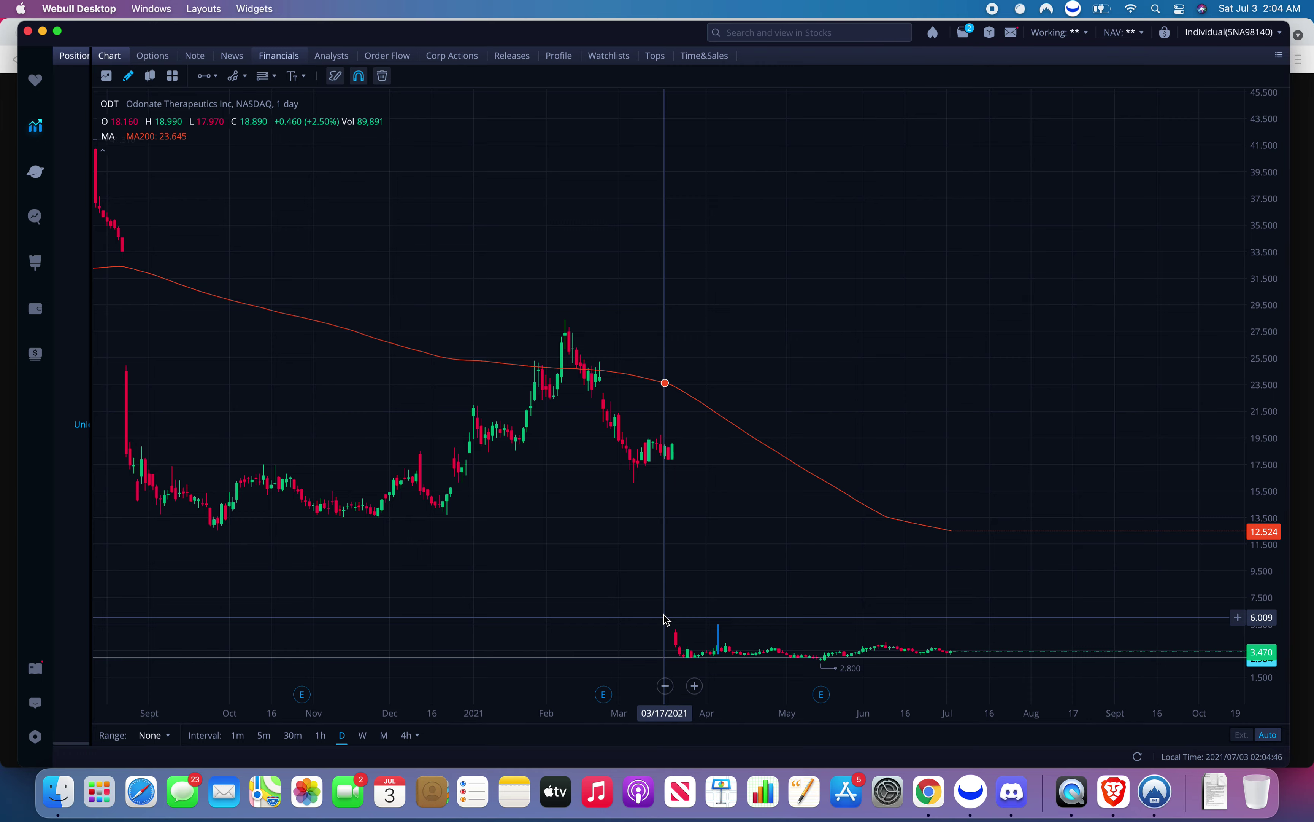
scroll(895, 408, "left", 10)
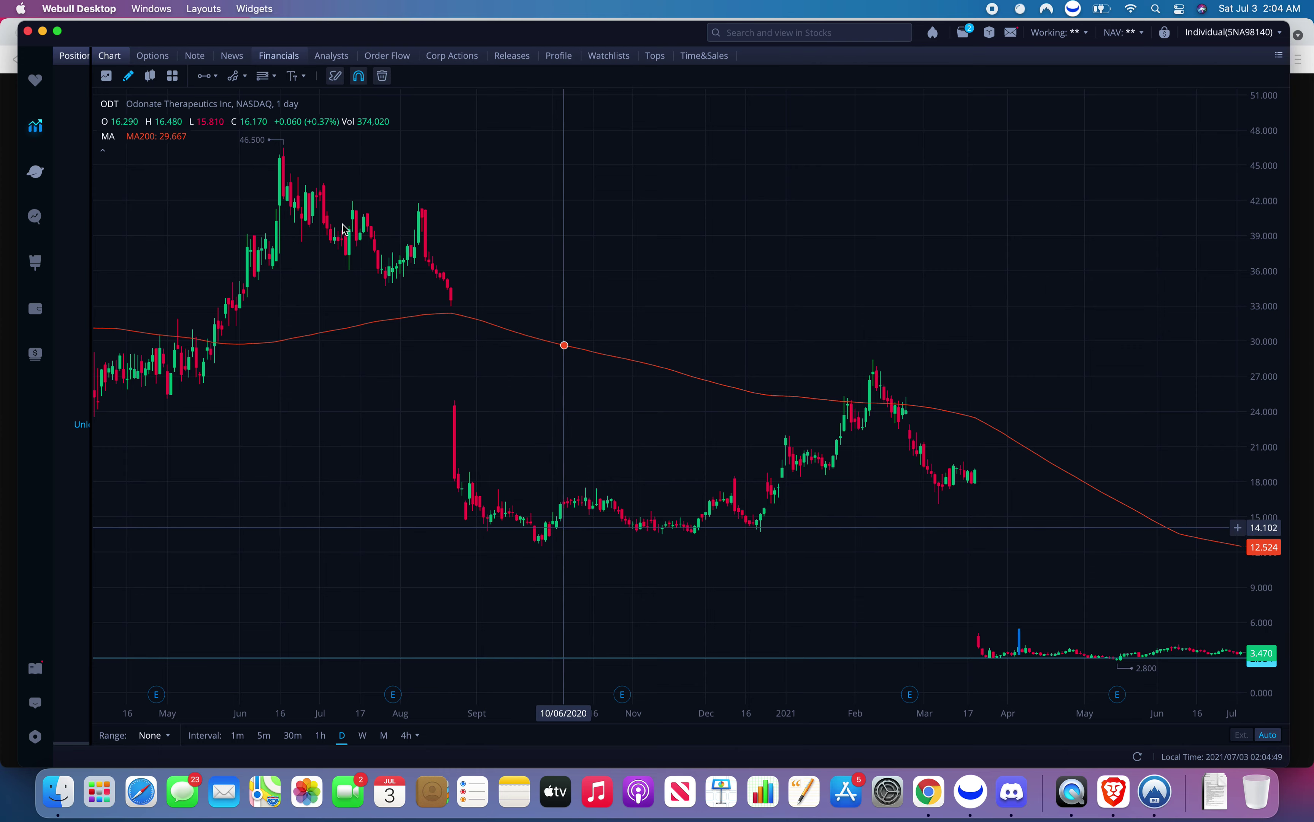
left_click(206, 76)
left_click(650, 533)
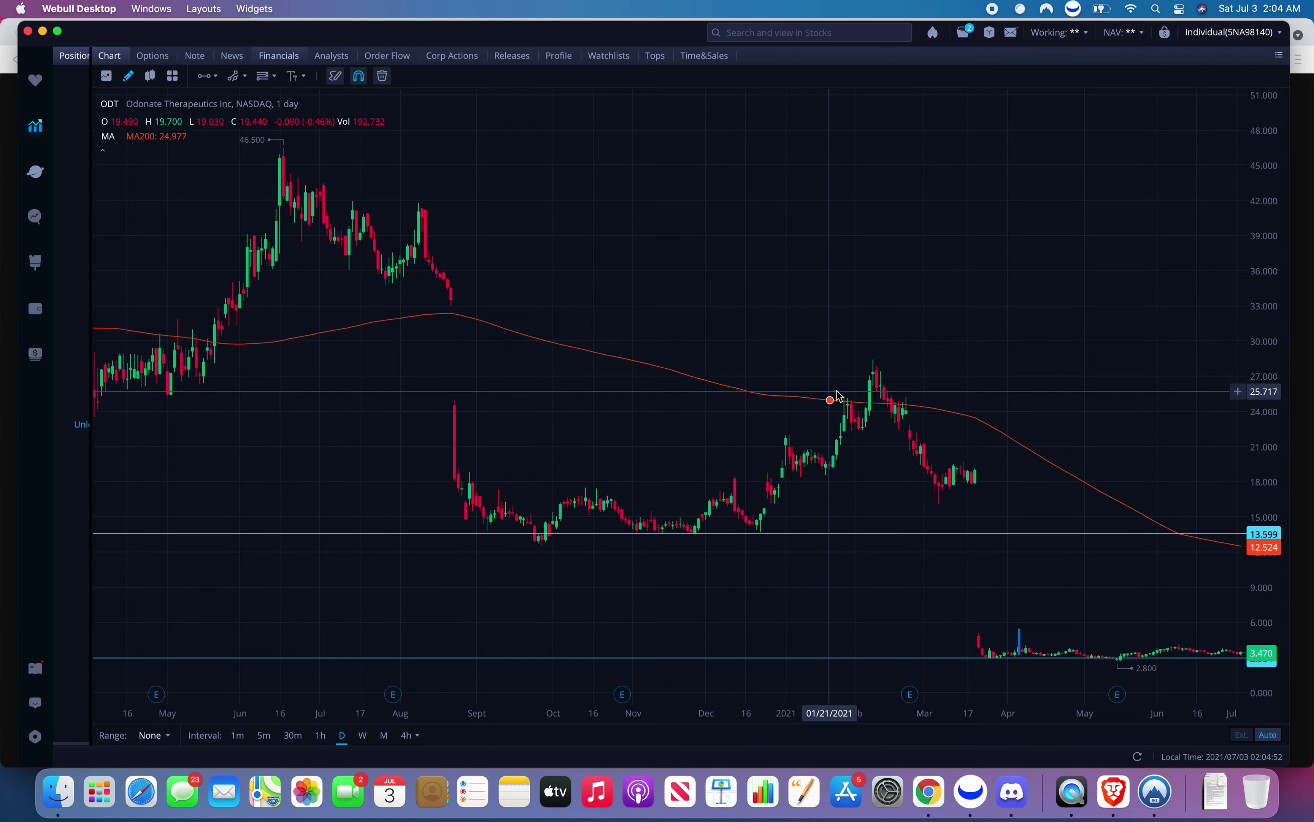
Draw a rising trendline from ODT's late December 2020 low, through the January lows, to about 28.4 in early March 2021.
left_click(215, 76)
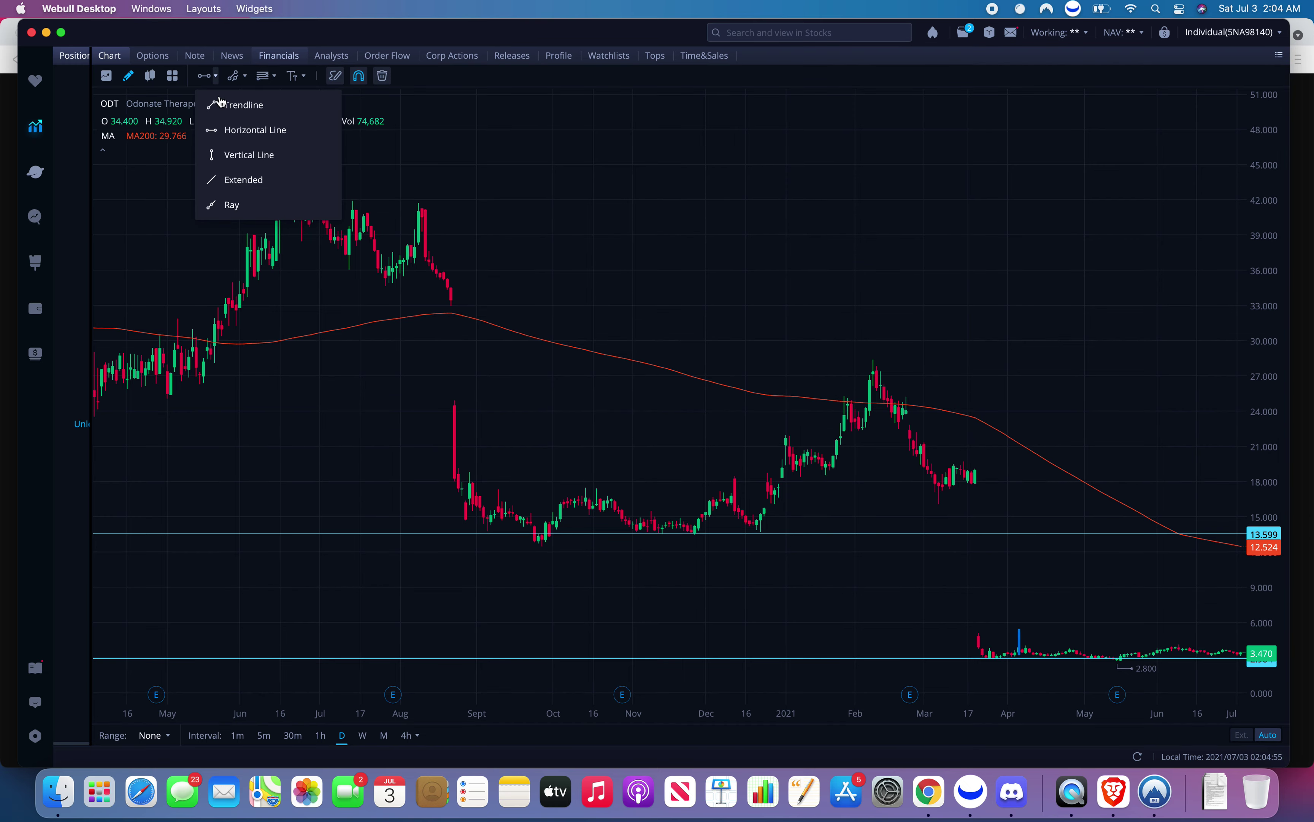
left_click(230, 103)
left_click(761, 527)
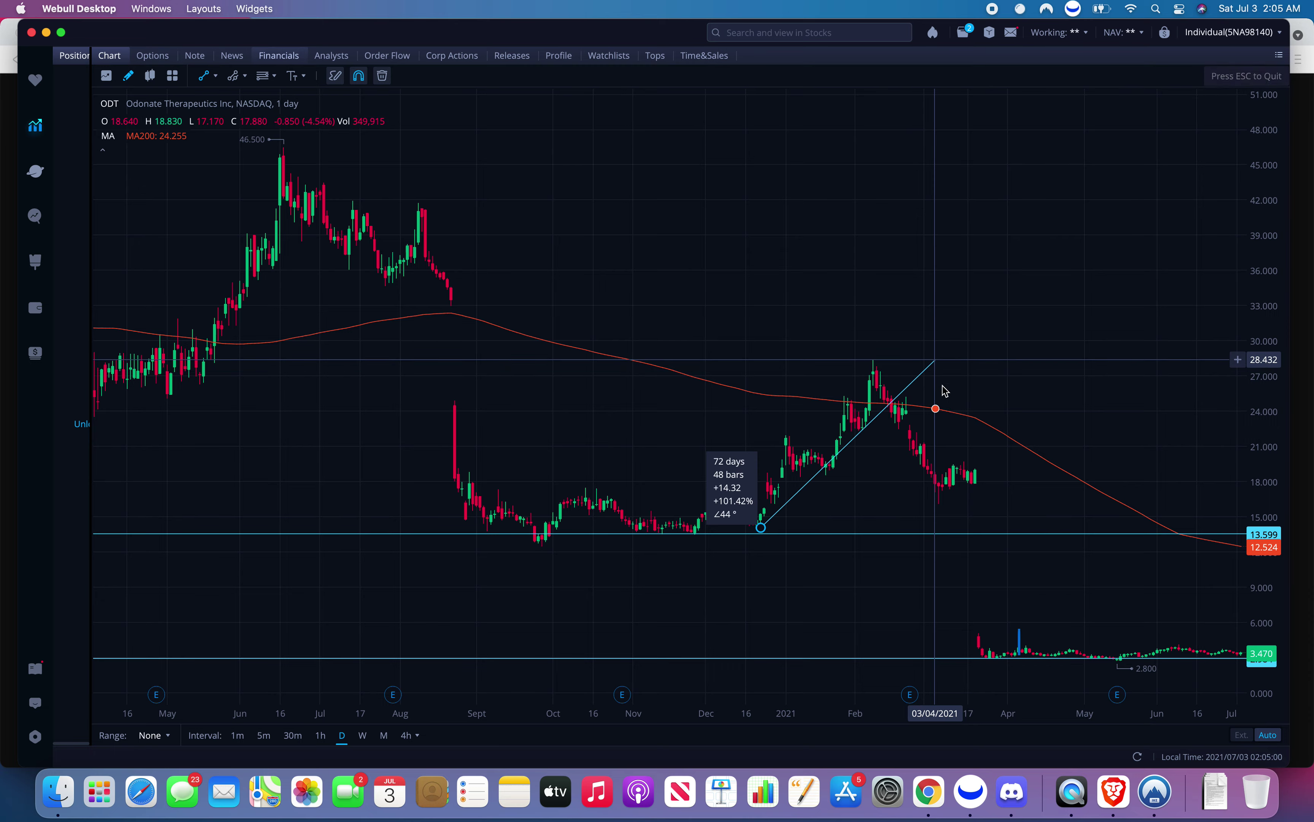
left_click(935, 360)
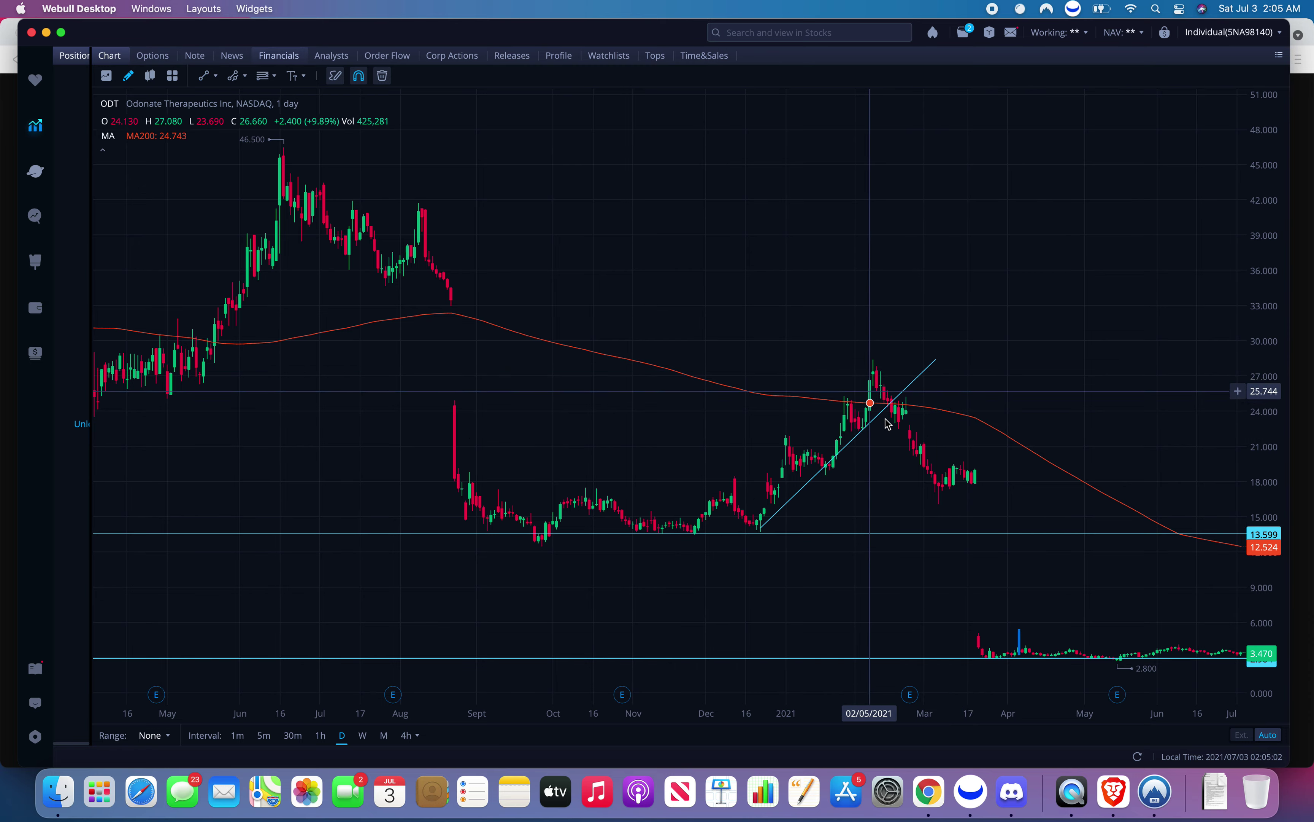
Examine ODT's daily price history from 2018 to July 2021 against the MA200 line, the rising trendline and the horizontal supports.
scroll(585, 344, "down", 2)
scroll(585, 343, "left", 10)
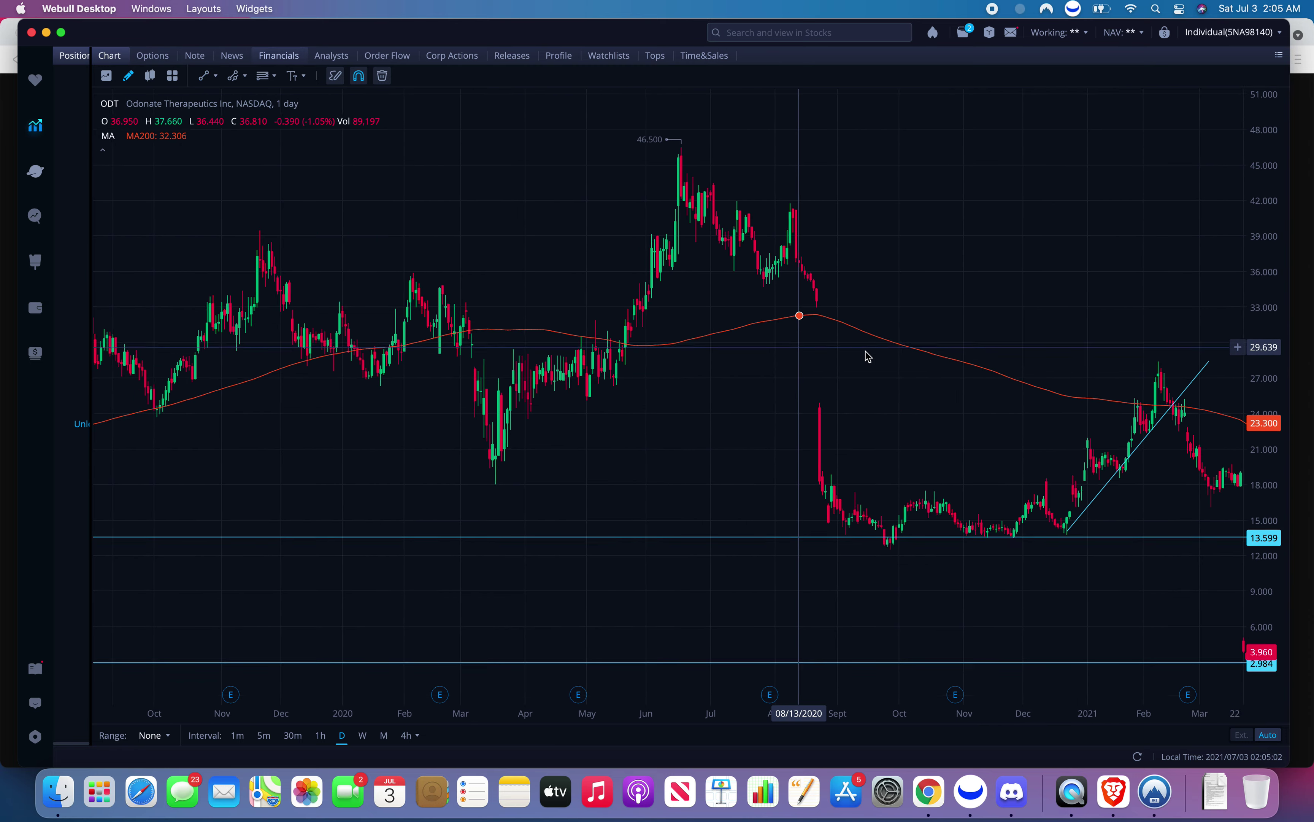
scroll(602, 410, "right", 10)
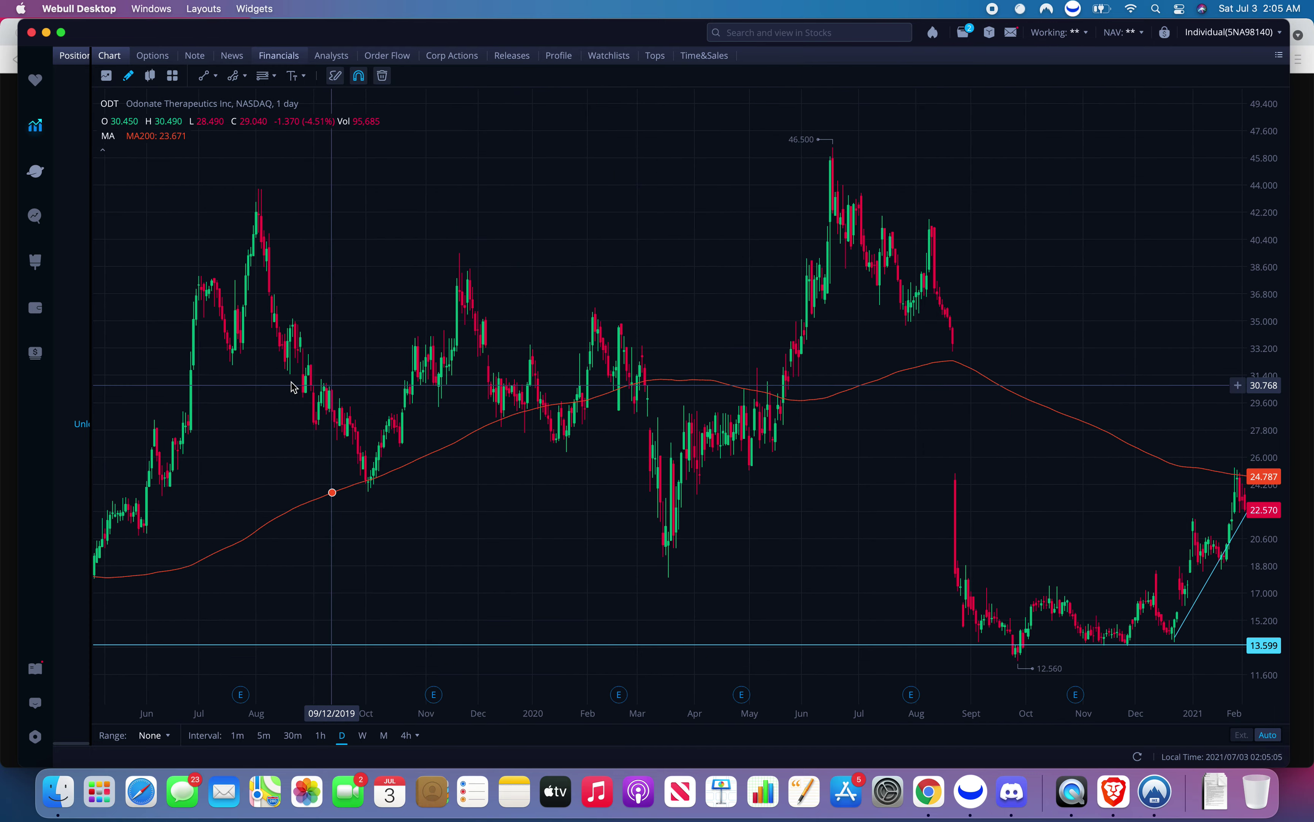
scroll(987, 474, "up", 2)
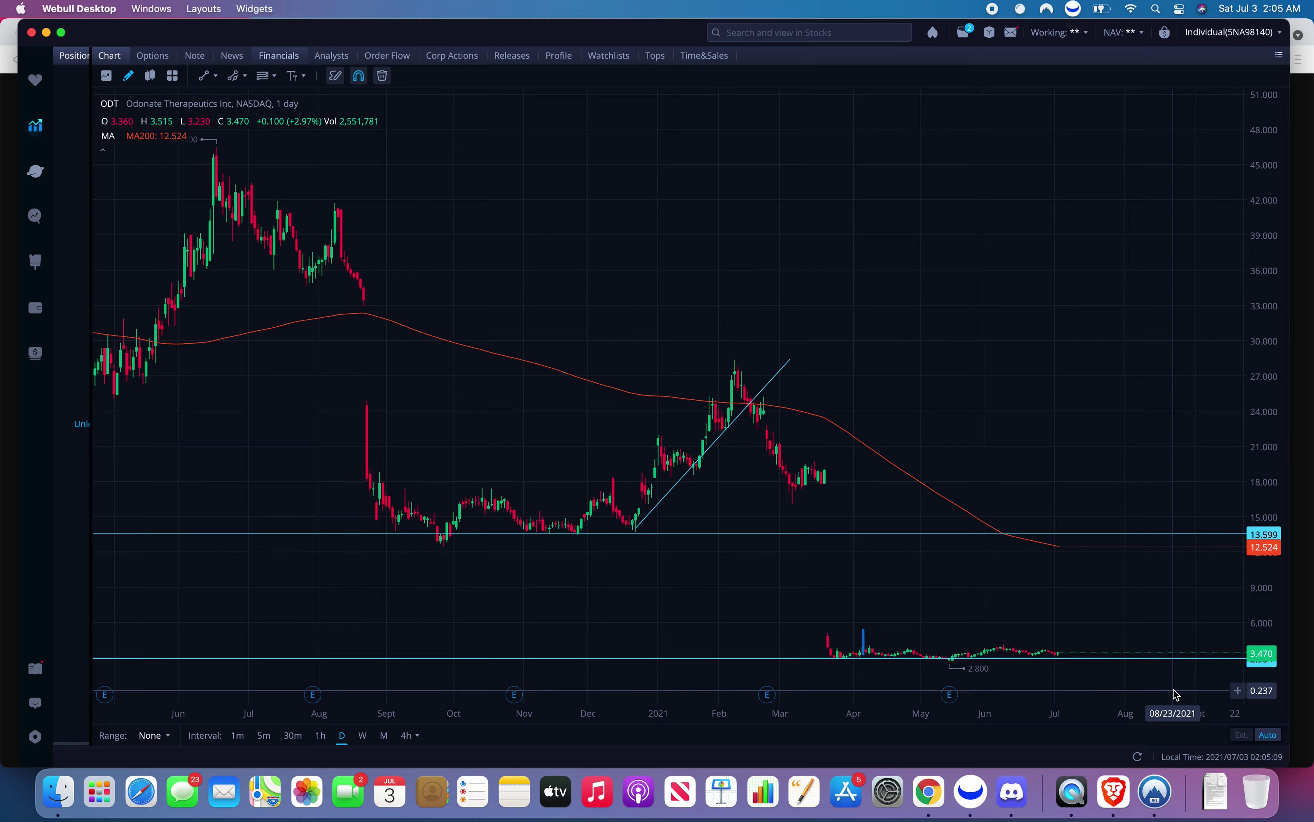
scroll(848, 437, "down", 5)
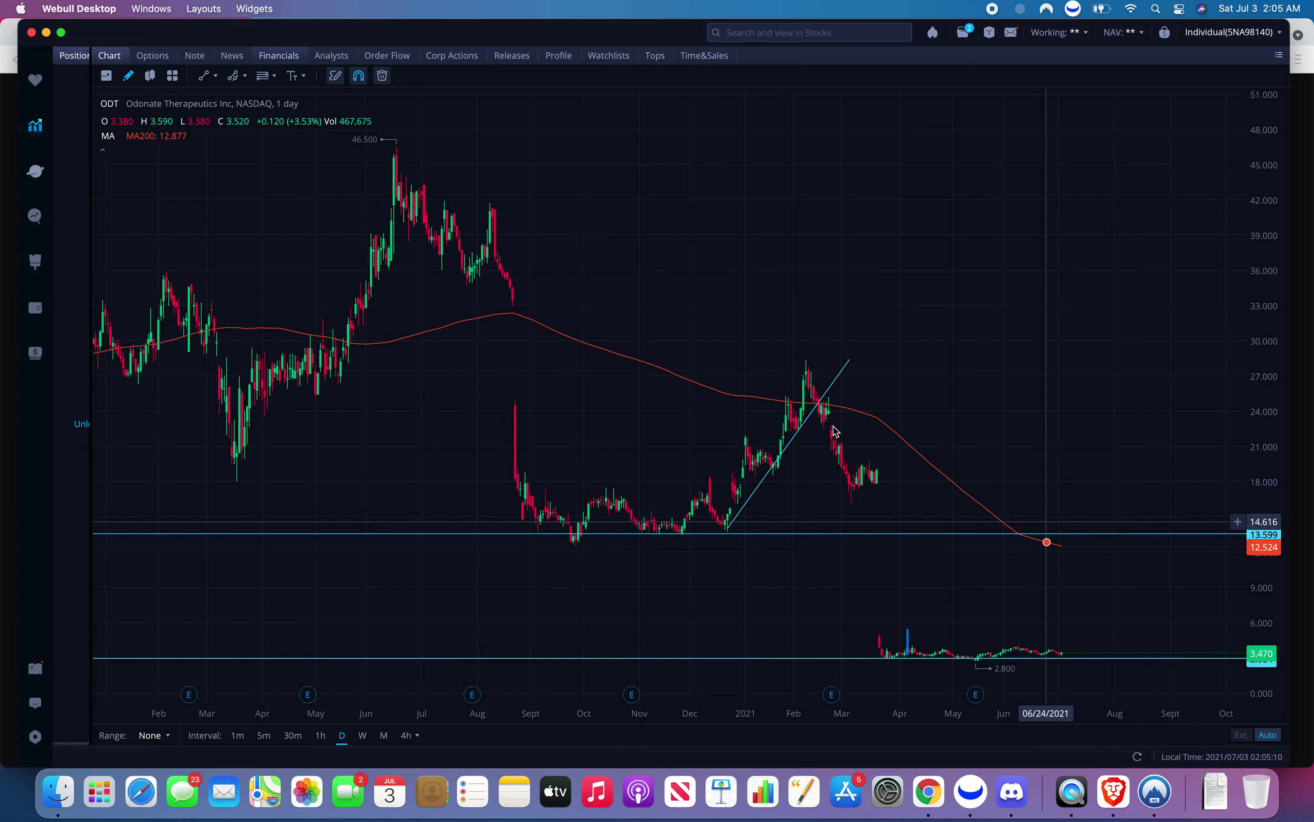
scroll(746, 402, "left", 15)
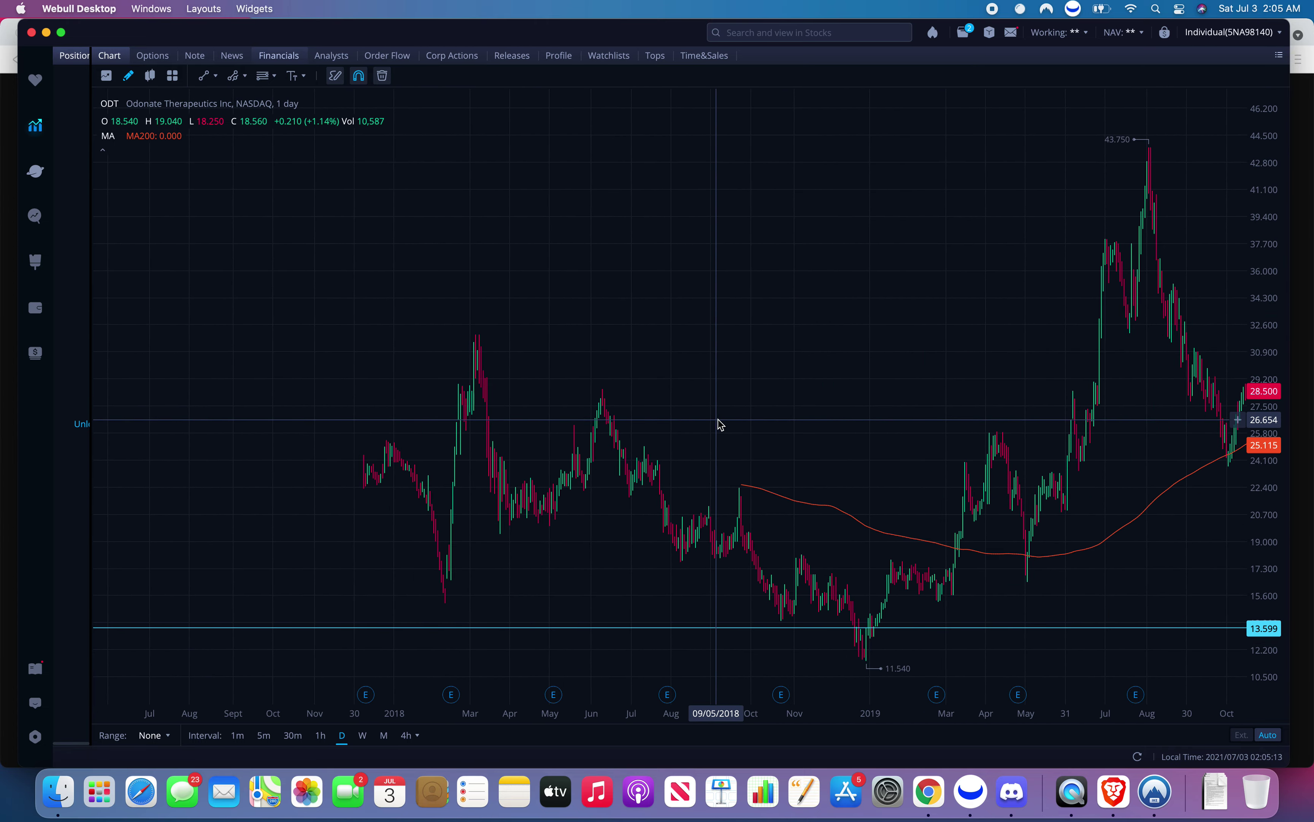
scroll(875, 423, "right", 20)
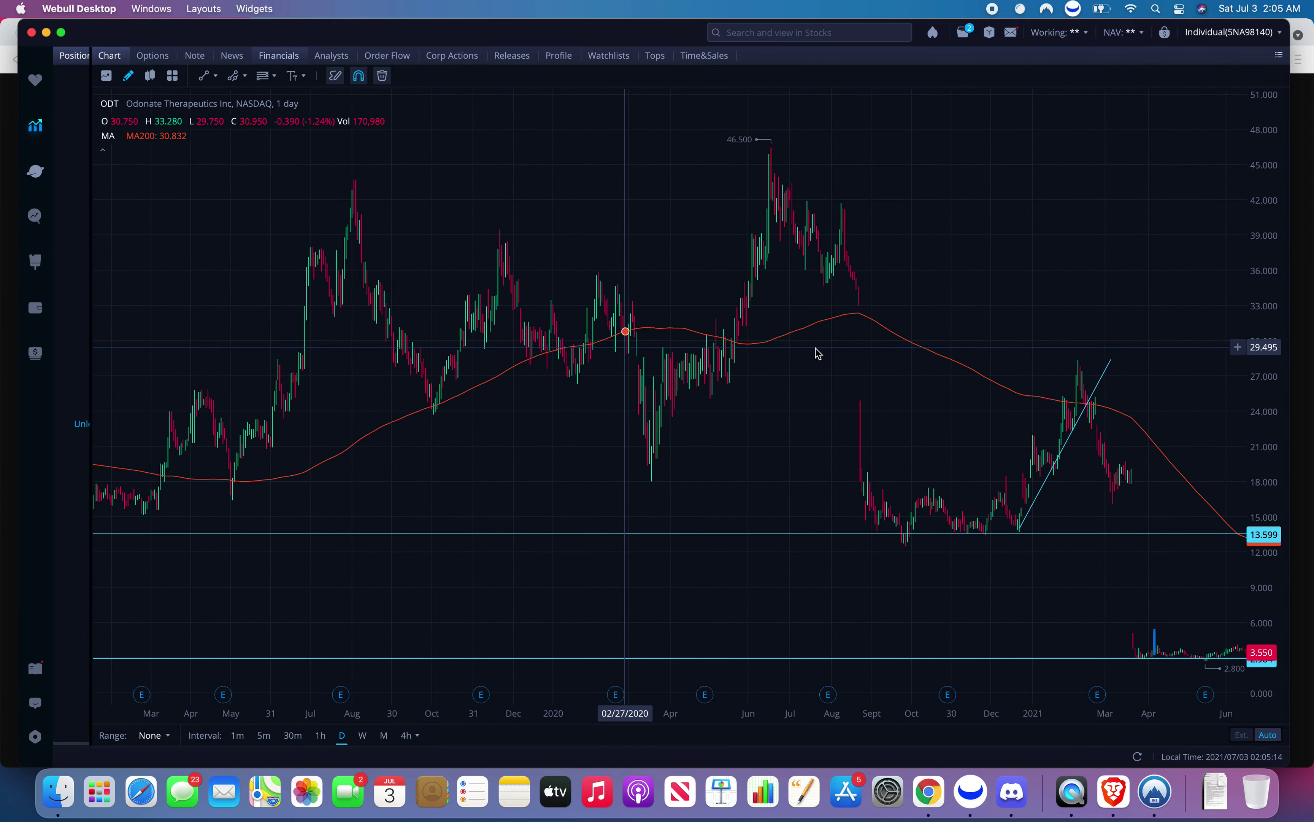
scroll(998, 425, "up", 10)
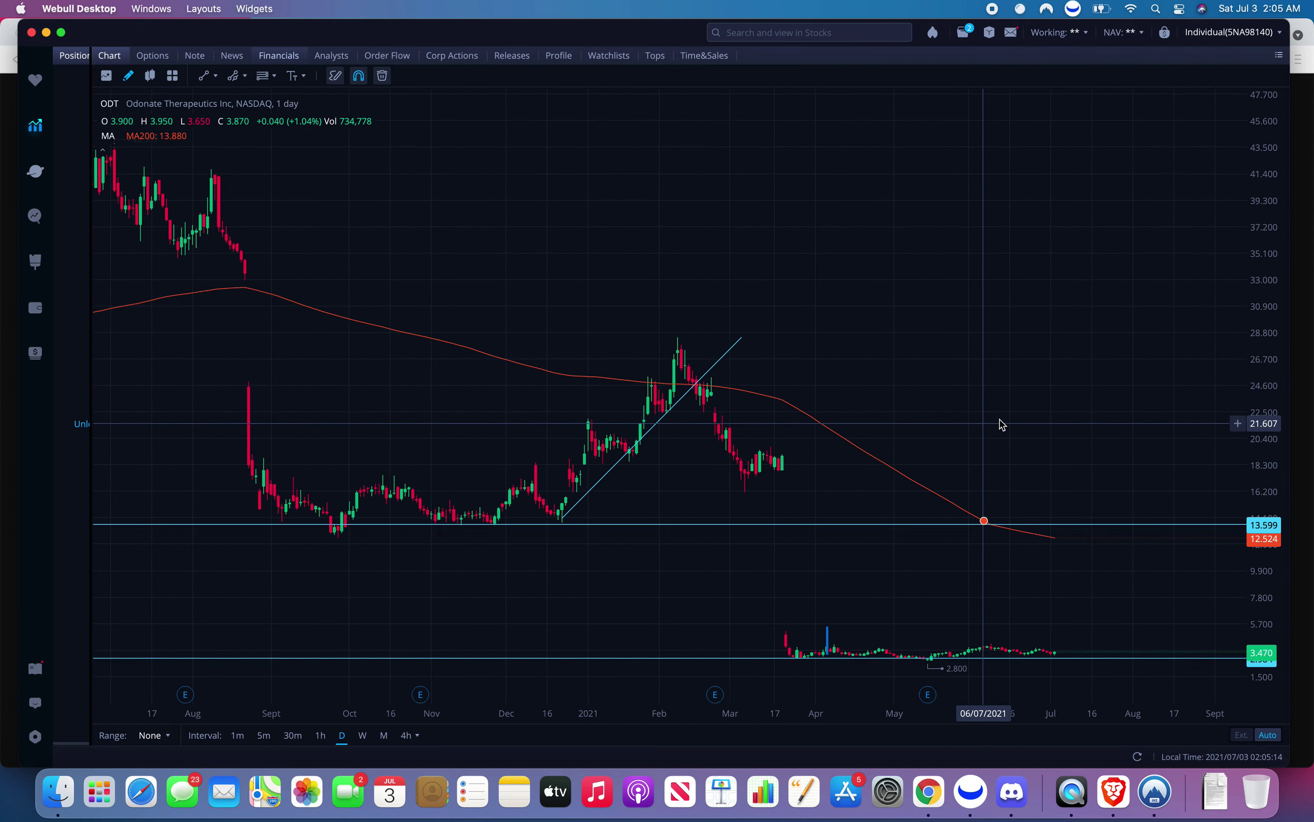
Draw a horizontal resistance line at about 3.98 along ODT's June 2021 highs, above the existing support line.
scroll(1169, 473, "right", 5)
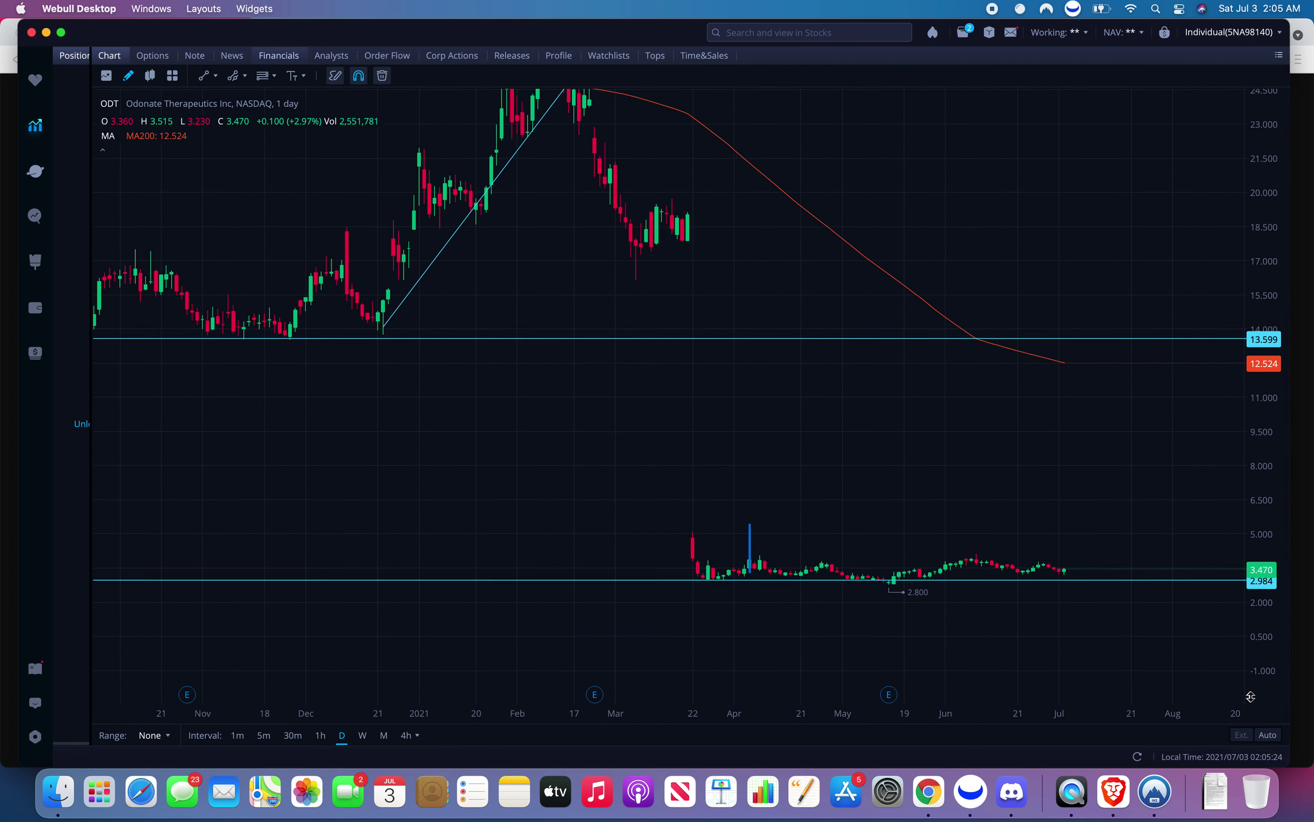
left_click(213, 76)
left_click(252, 128)
left_click(915, 567)
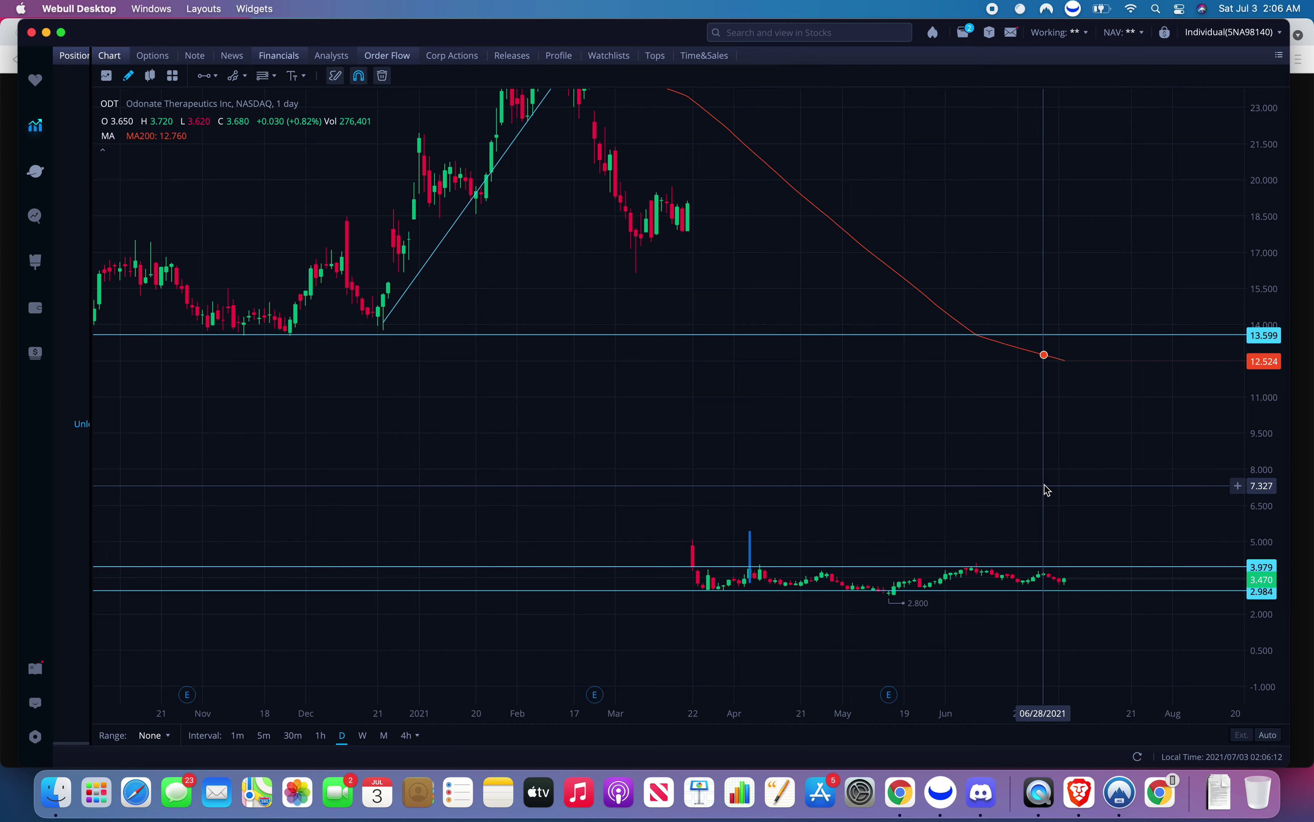
scroll(1074, 510, "right", 1)
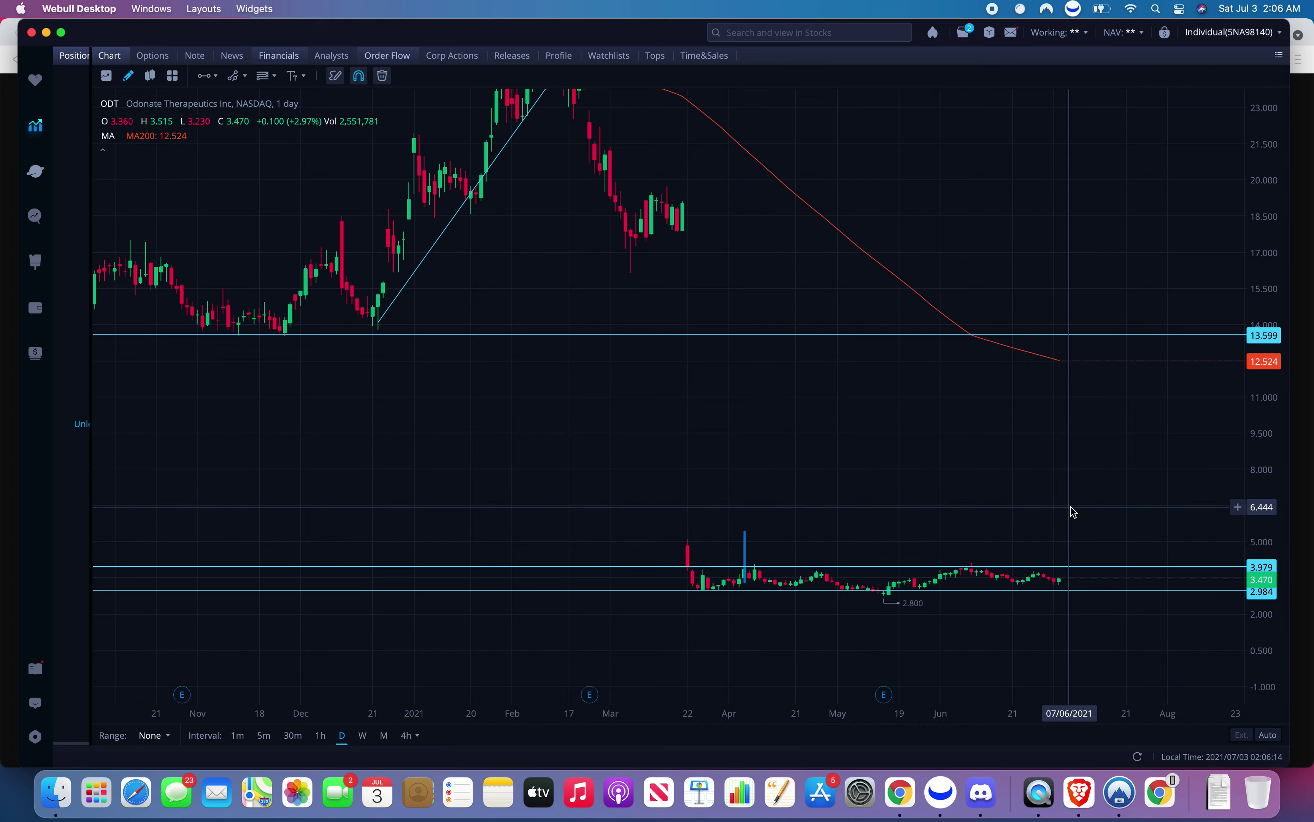
Open the daily chart for ticker PIXY and draw a horizontal support line at about 2.25 under its latest candles.
type("pixy")
key("Return")
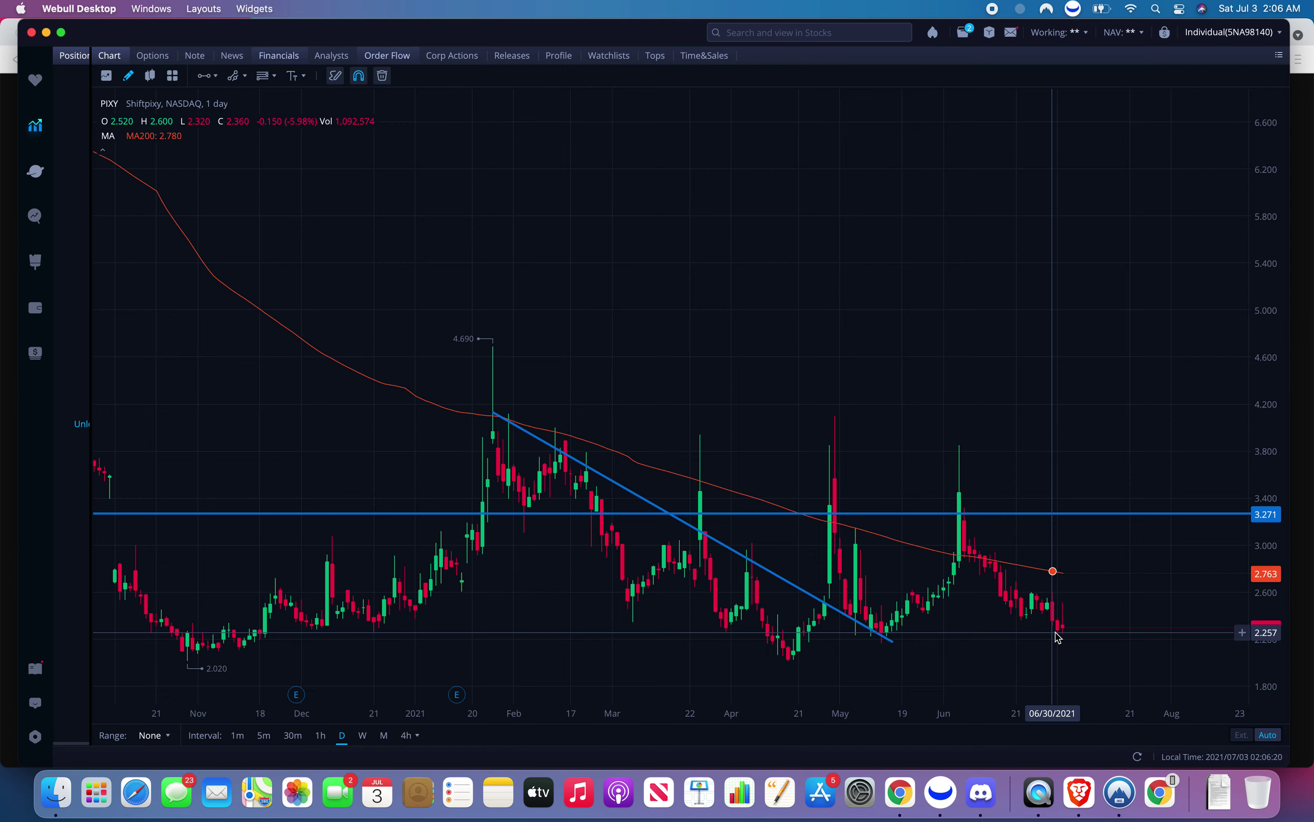
left_click(204, 76)
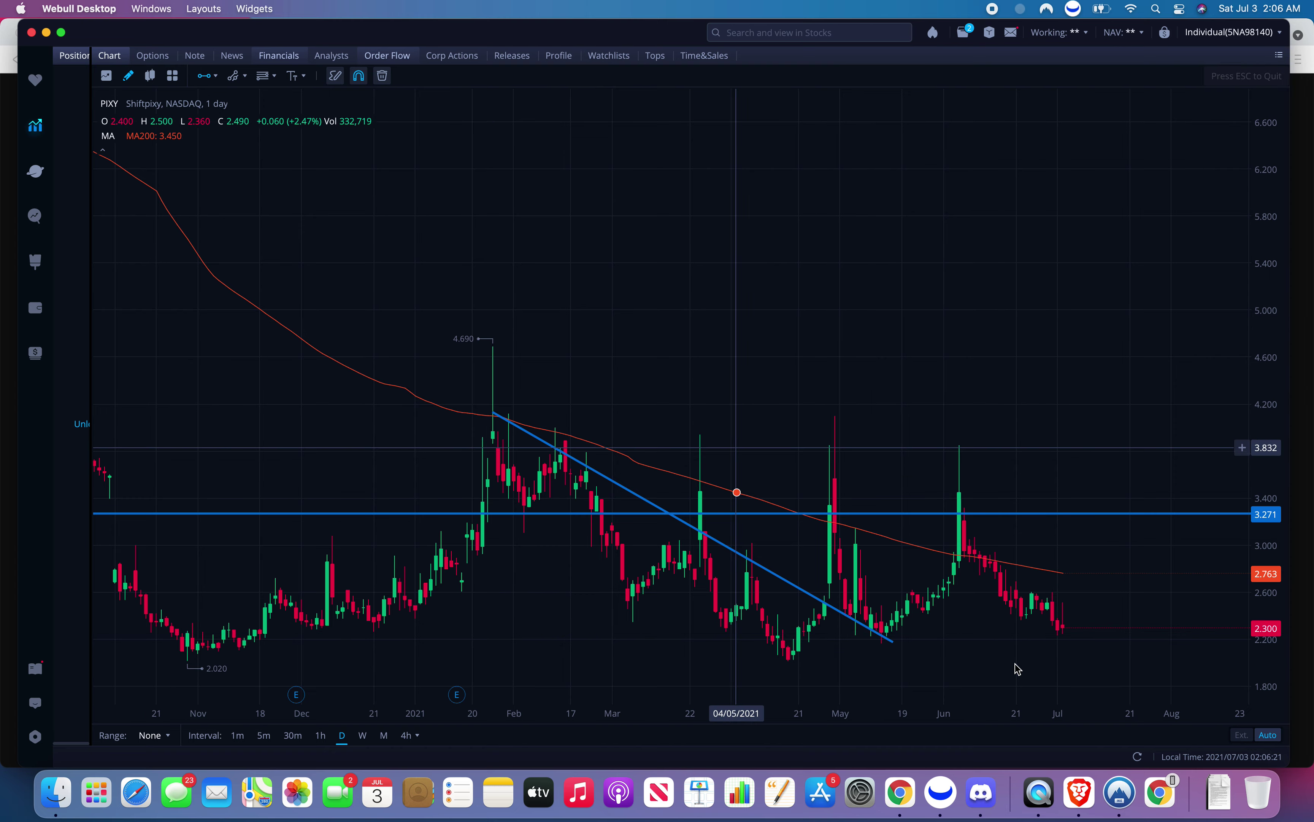
left_click(1038, 635)
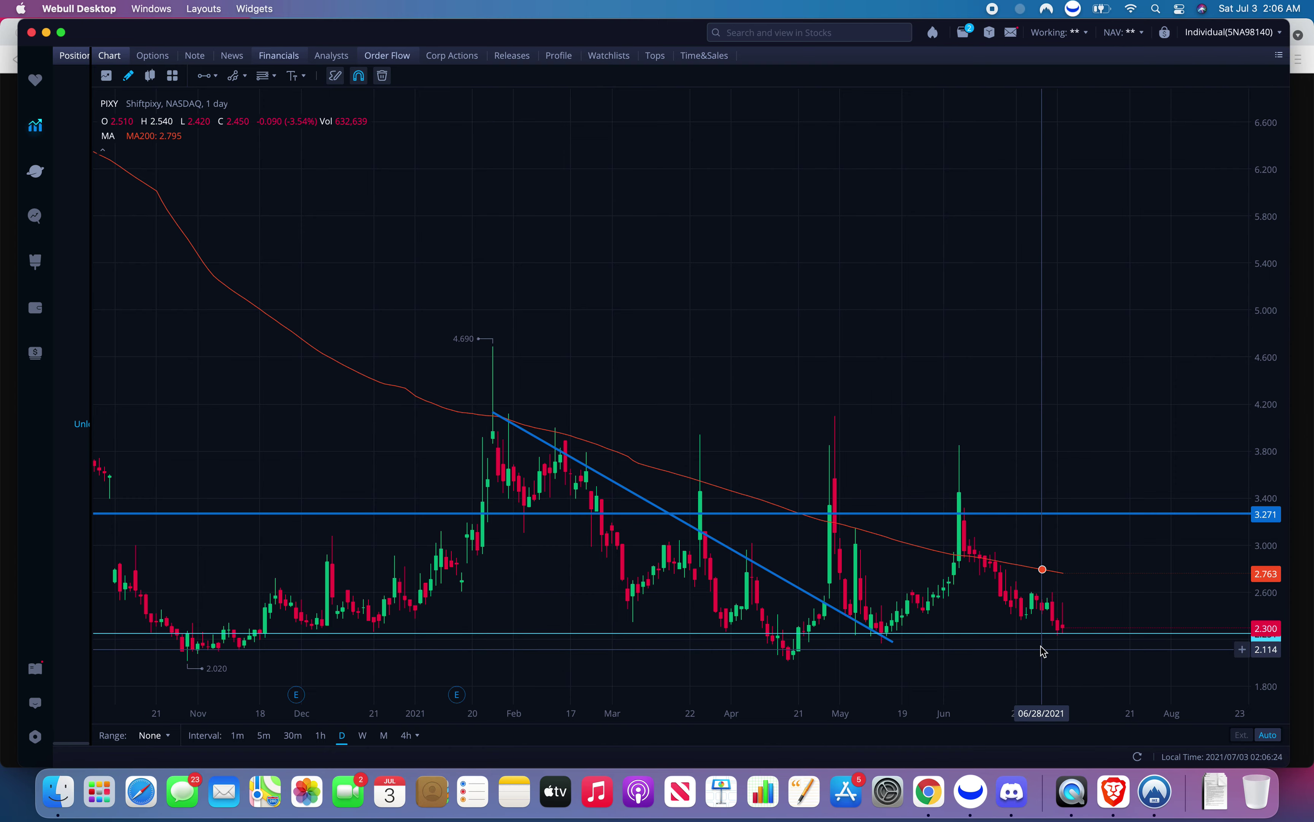
Examine PIXY's price spikes against the MA200 line, the falling trendline and the horizontal levels, going back to early 2020.
scroll(968, 611, "down", 3)
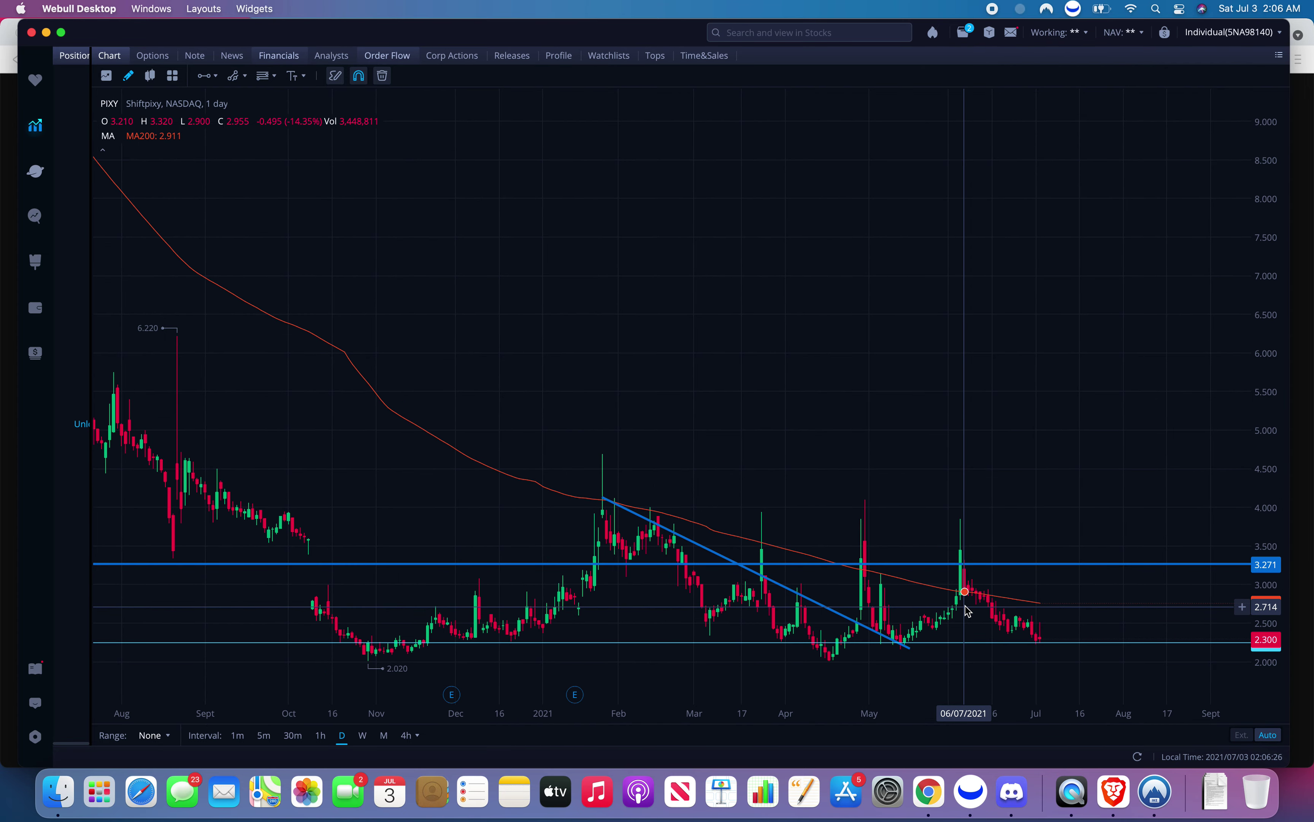
scroll(968, 611, "up", 3)
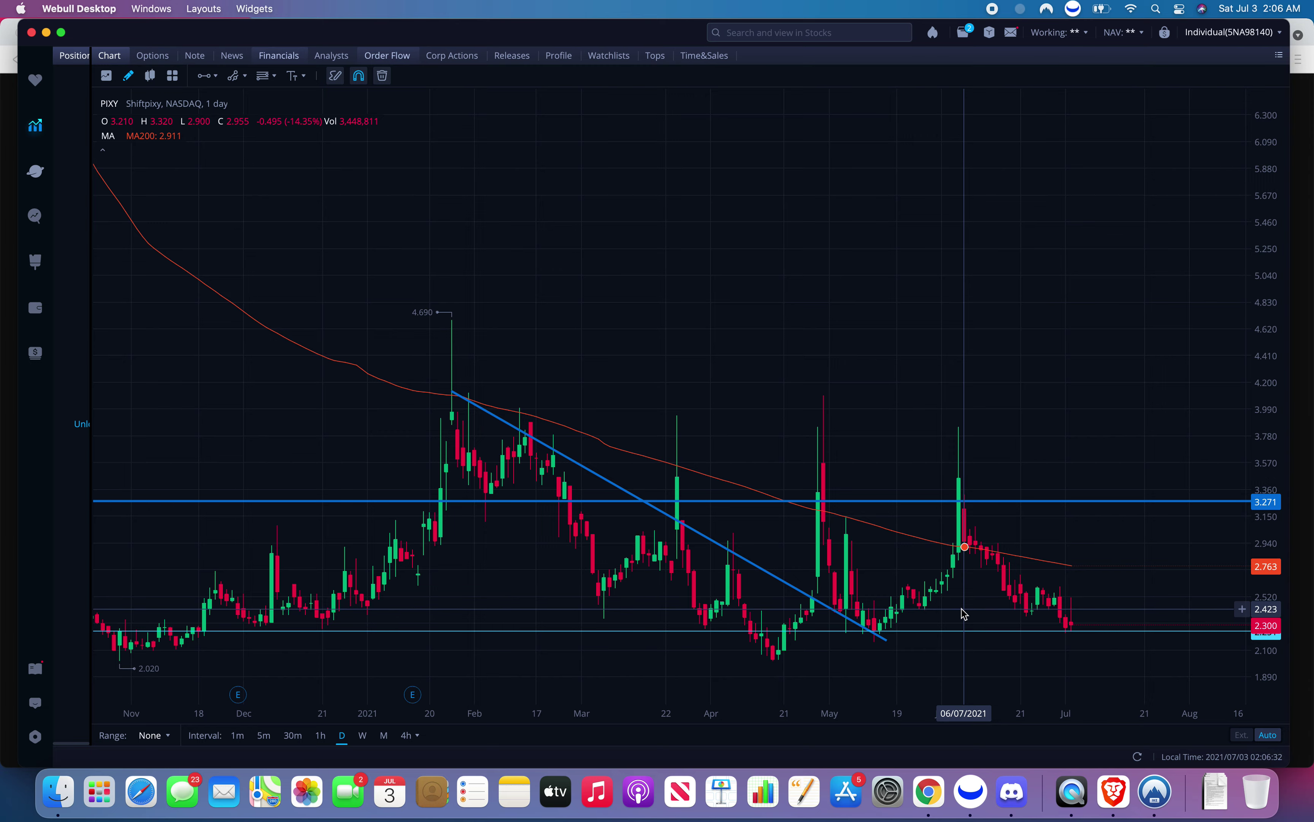
scroll(964, 613, "down", 5)
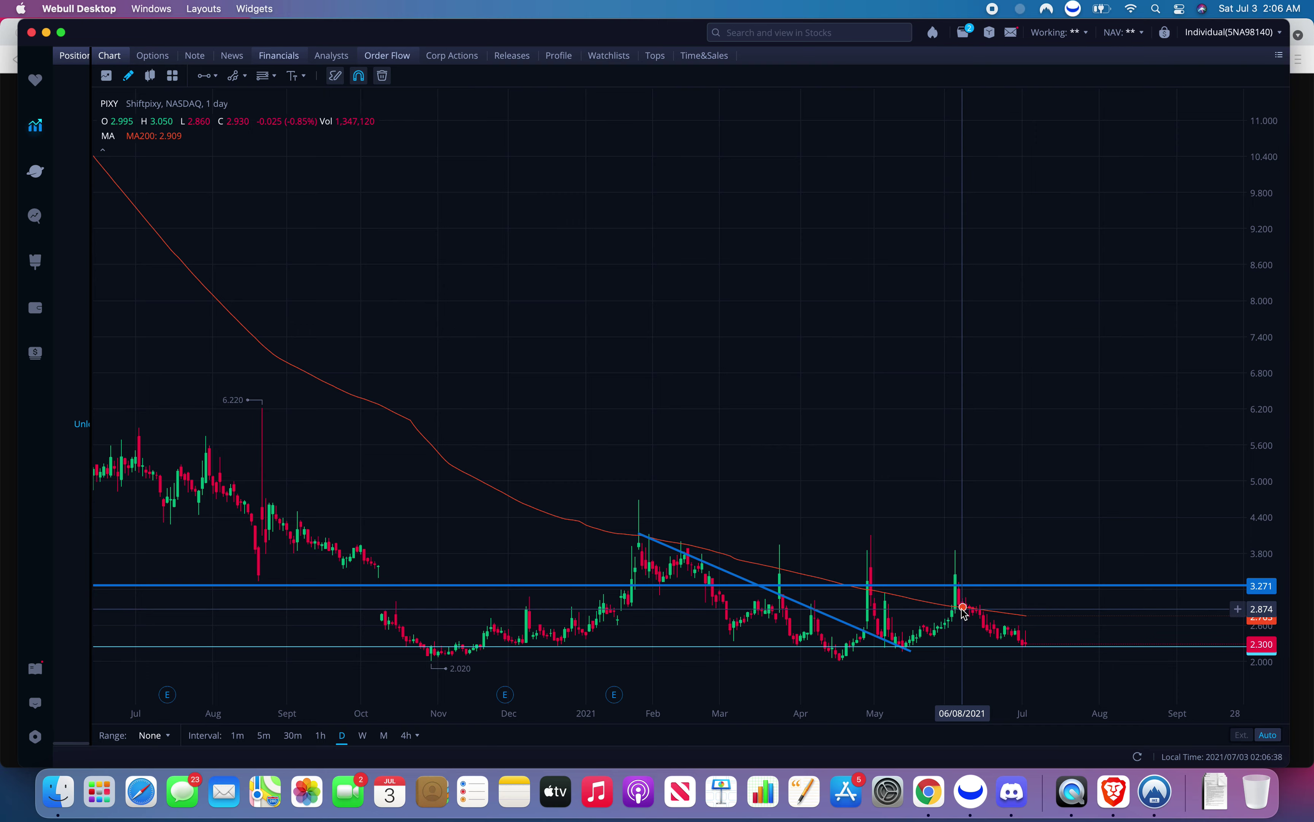
scroll(963, 613, "down", 5)
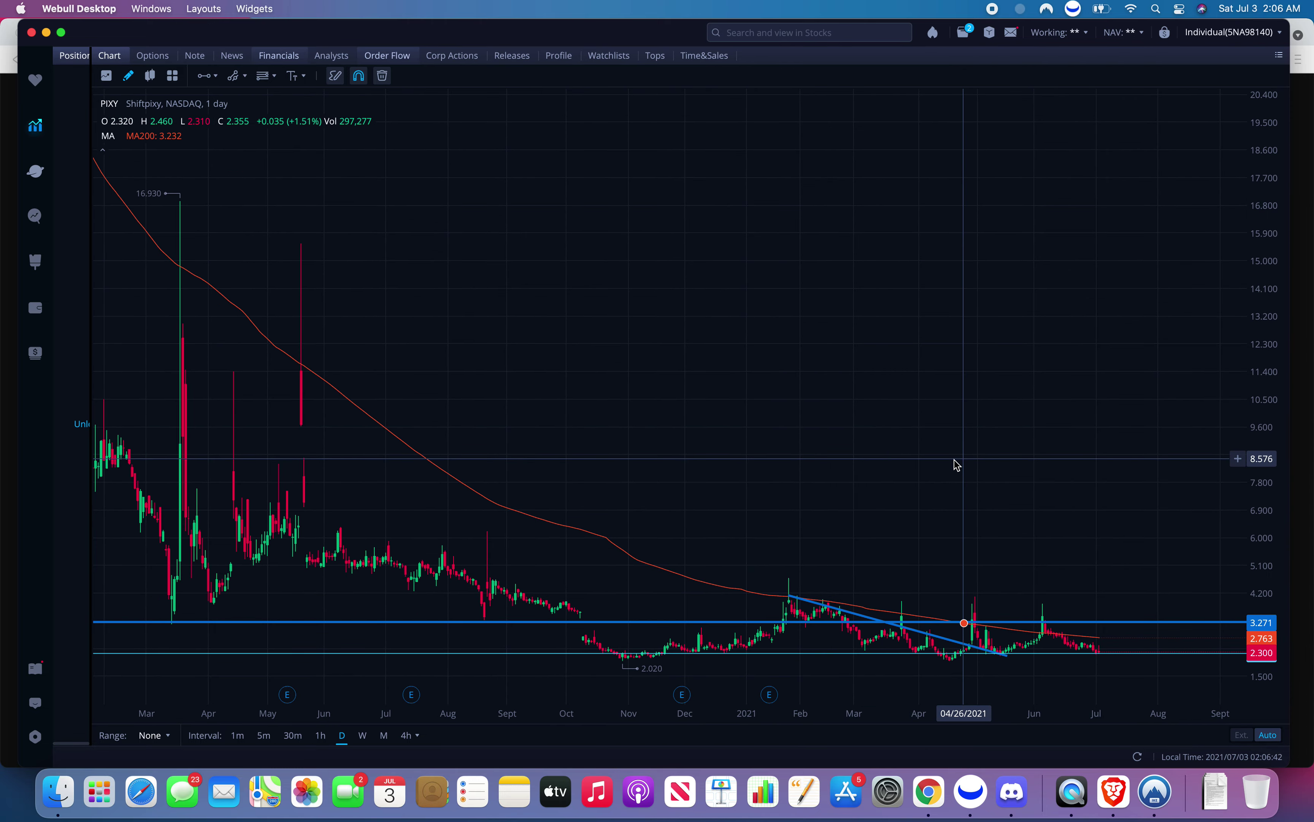
left_click_drag(953, 464, 826, 468)
scroll(827, 467, "up", 5)
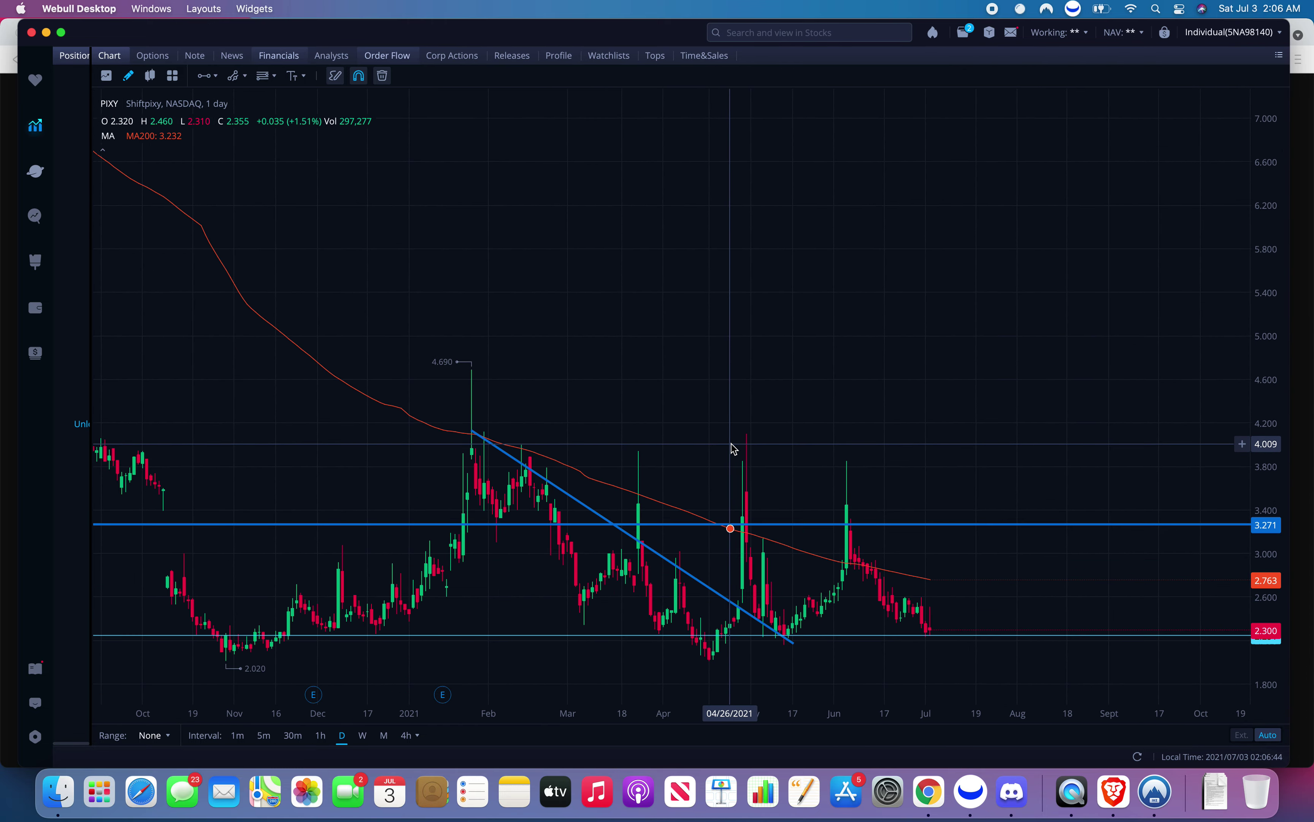
left_click_drag(771, 410, 880, 411)
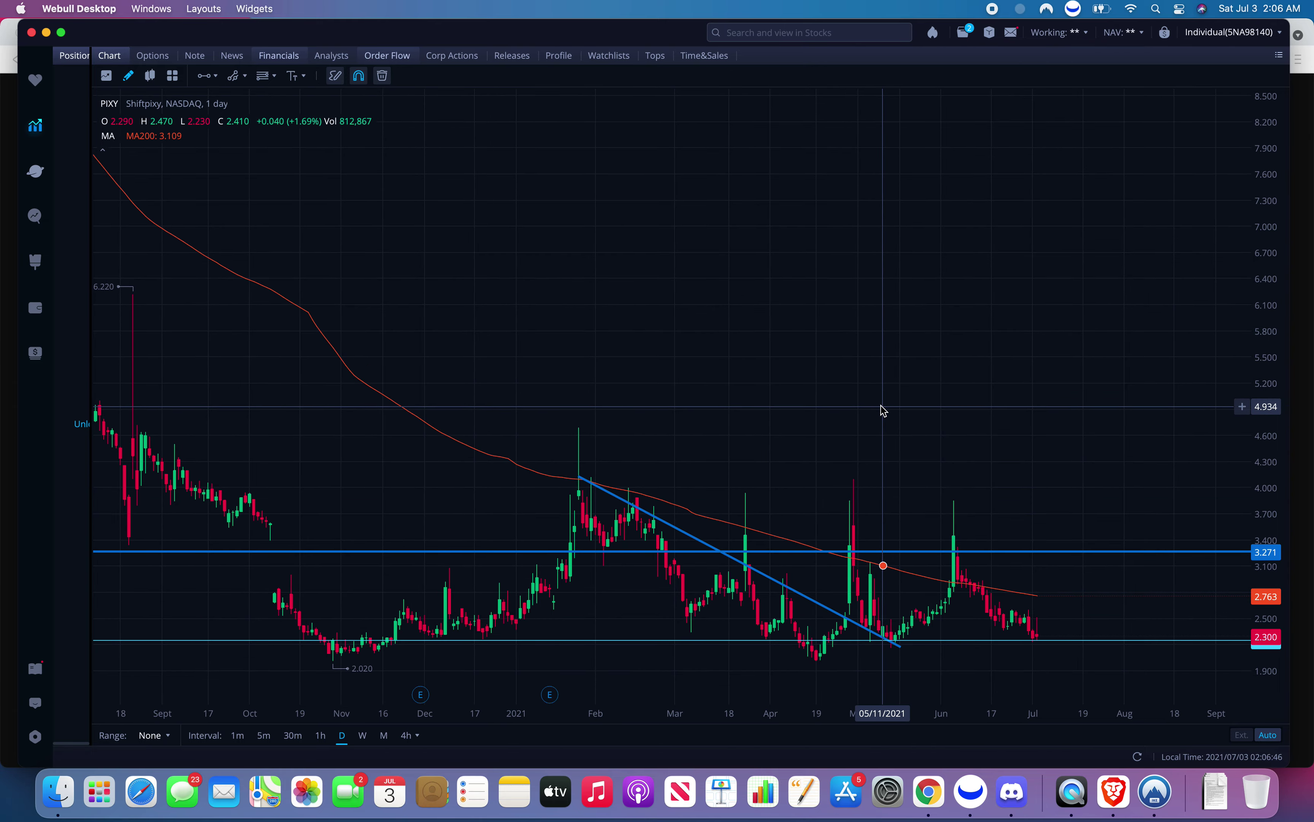
scroll(884, 411, "up", 5)
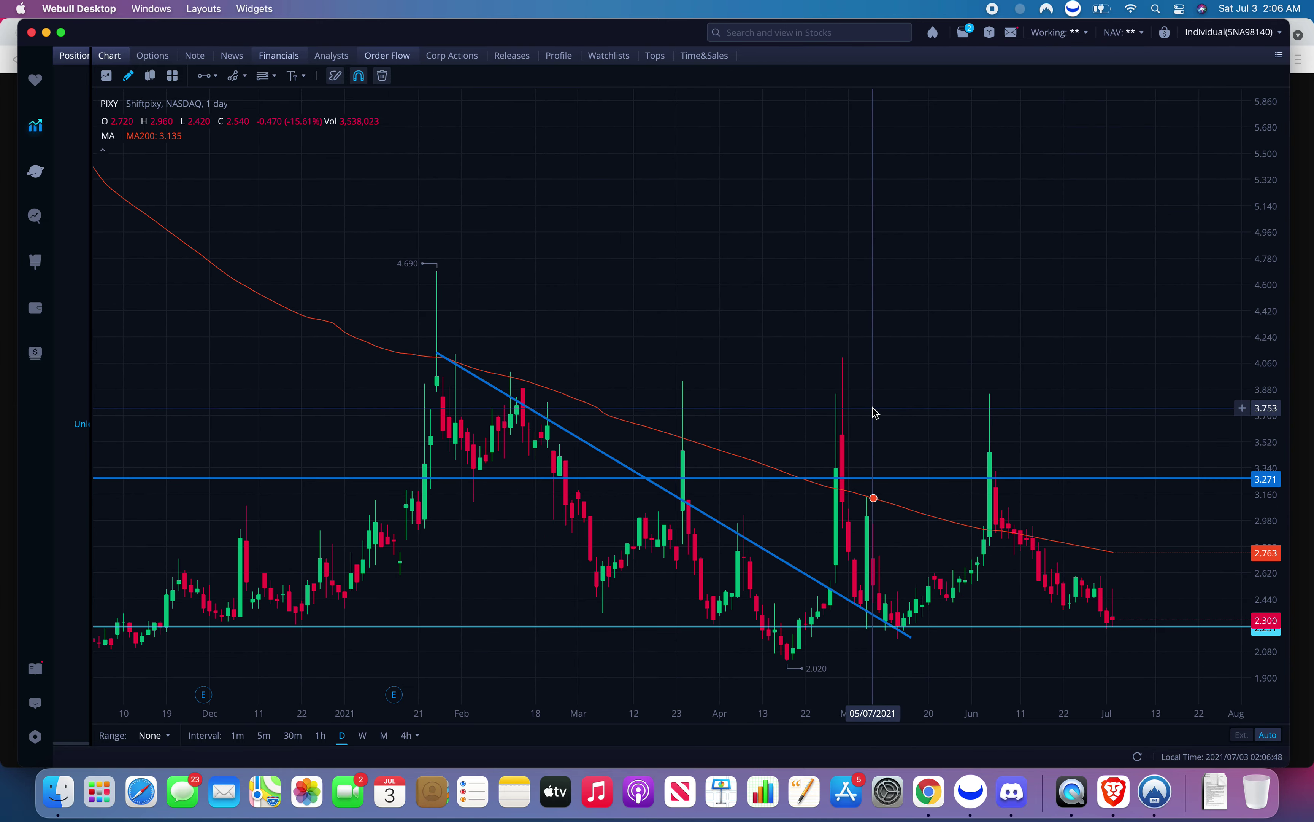
scroll(875, 413, "down", 1)
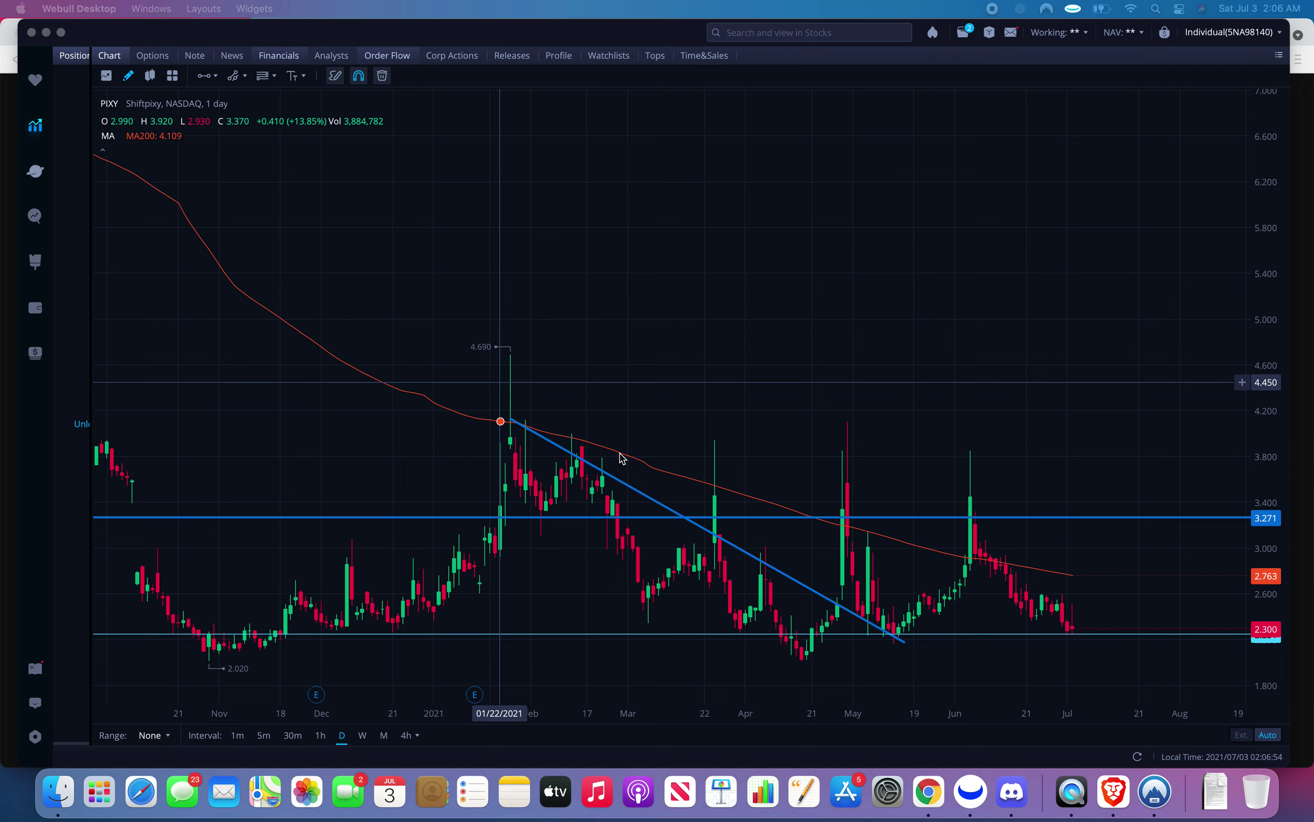
left_click(791, 416)
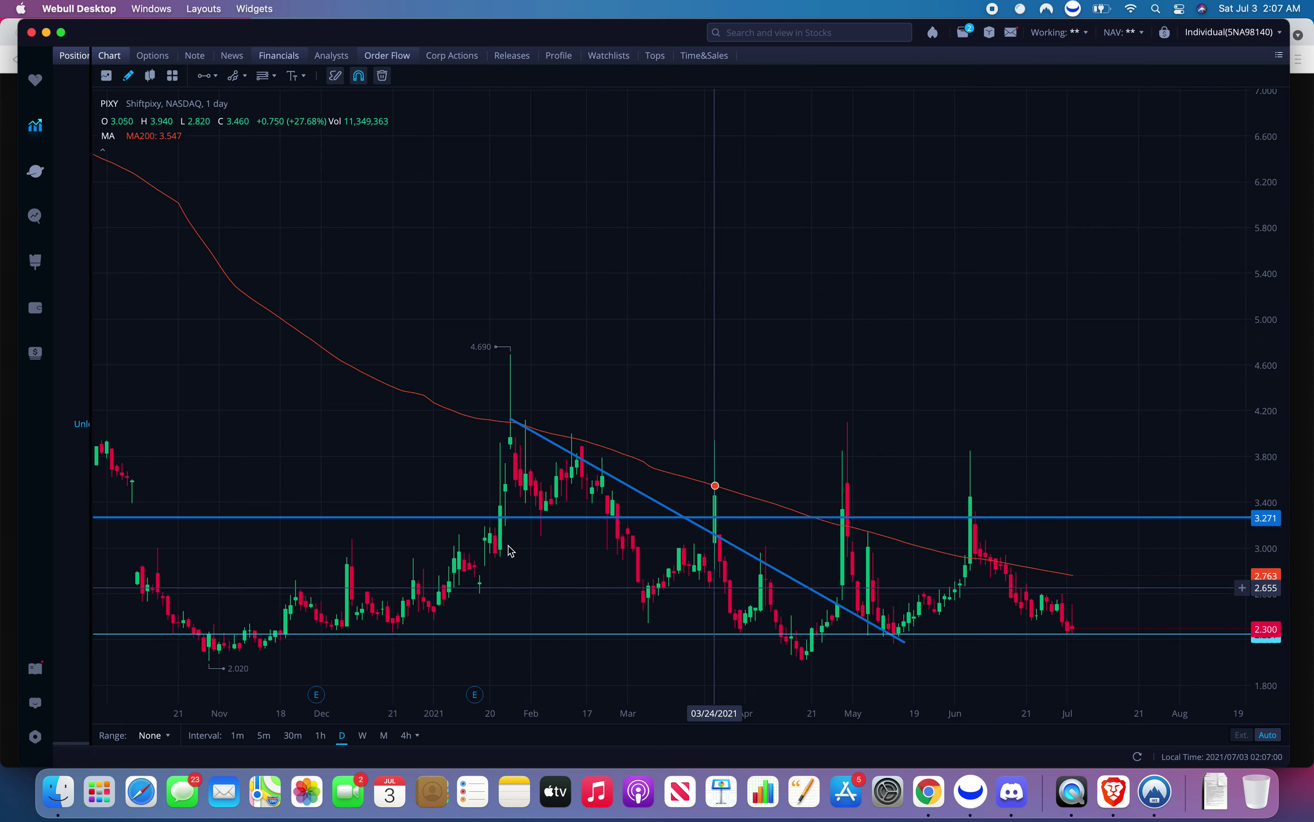
scroll(669, 426, "down", 5)
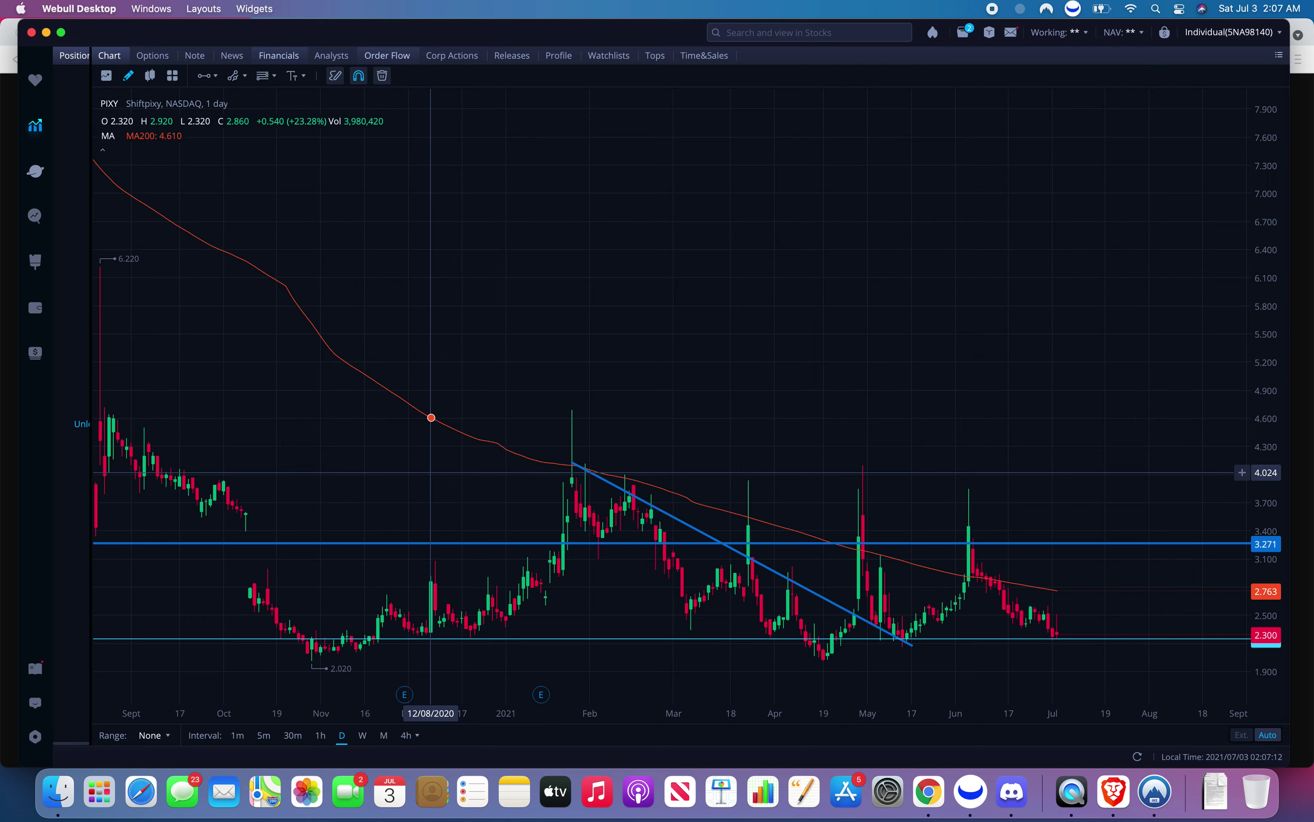
left_click(1149, 353)
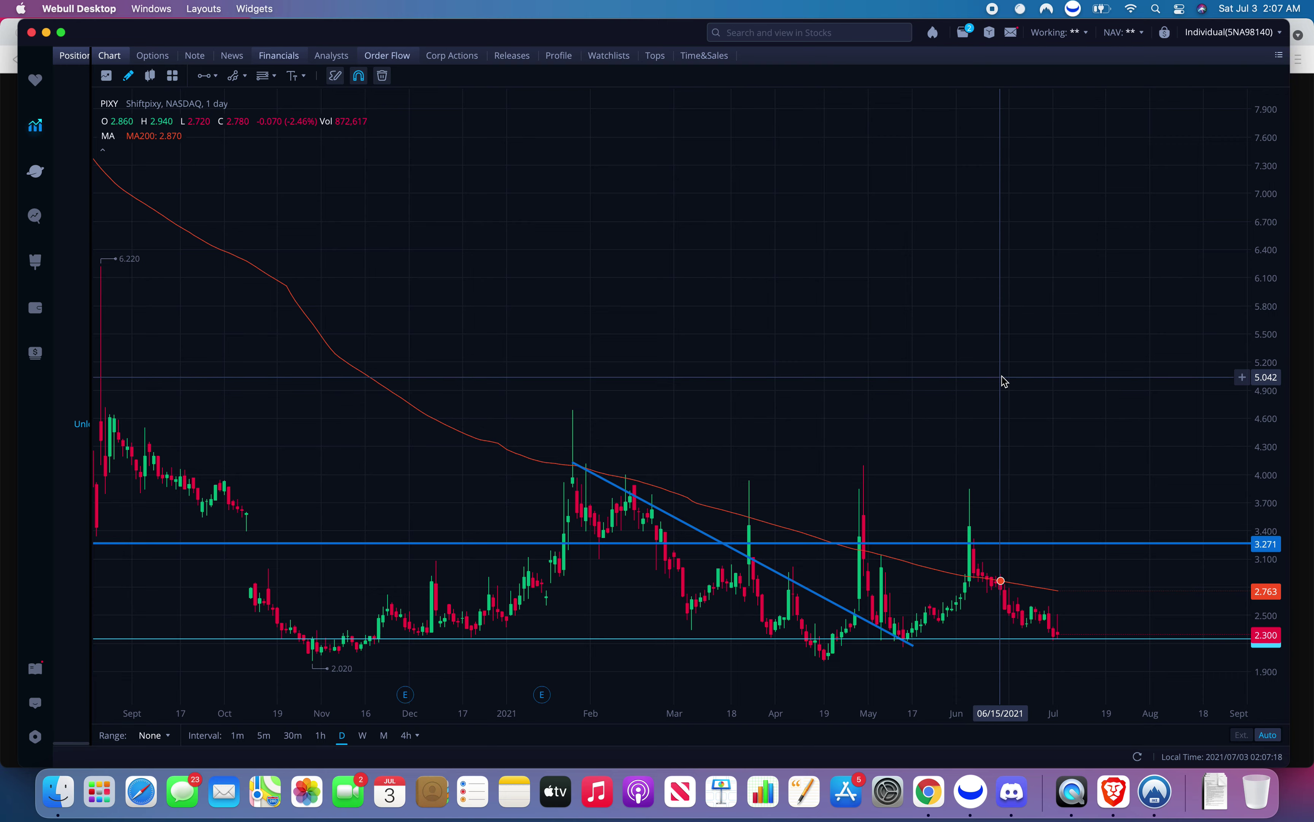
Draw horizontal lines on PIXY at about 2.65 near the recent highs and about 2.01 under the October 2020 and April 2021 lows.
scroll(1005, 382, "up", 2)
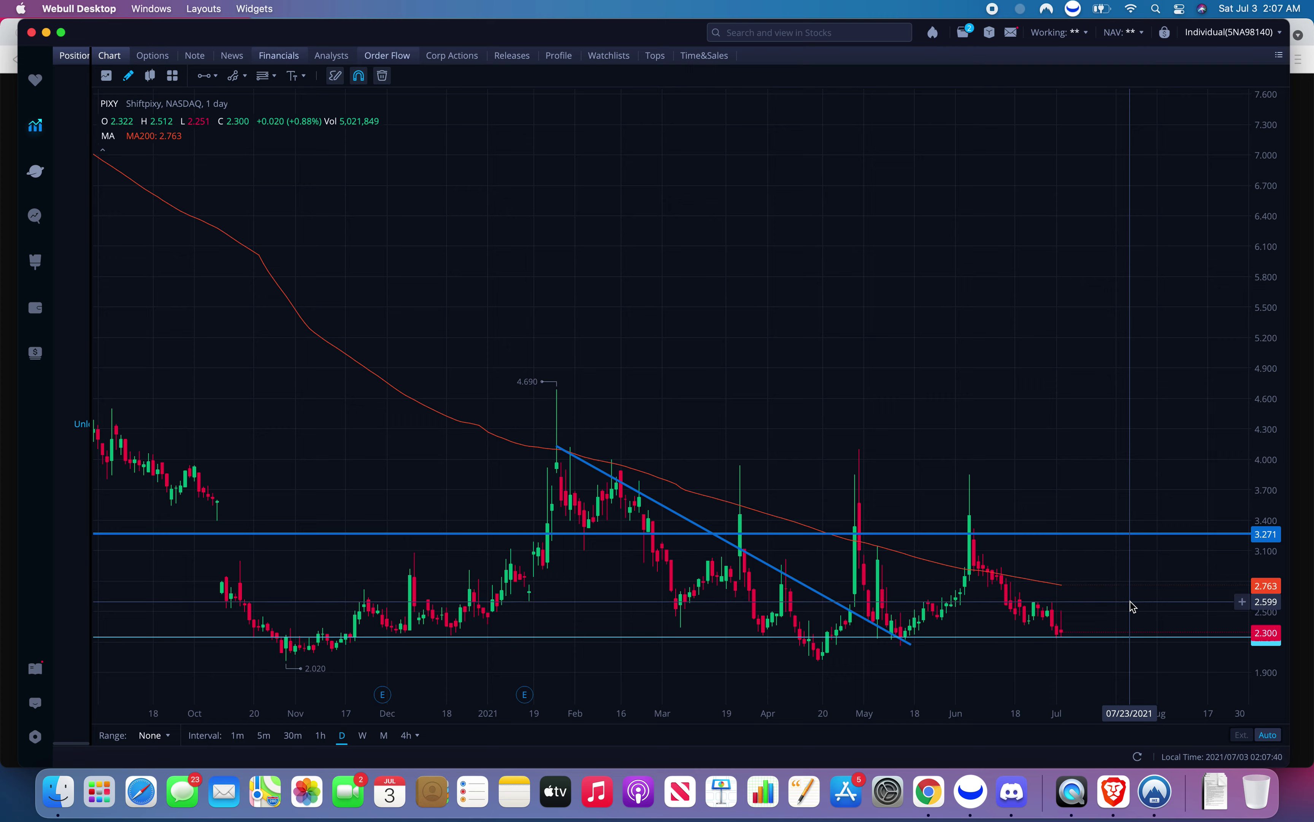
left_click(204, 75)
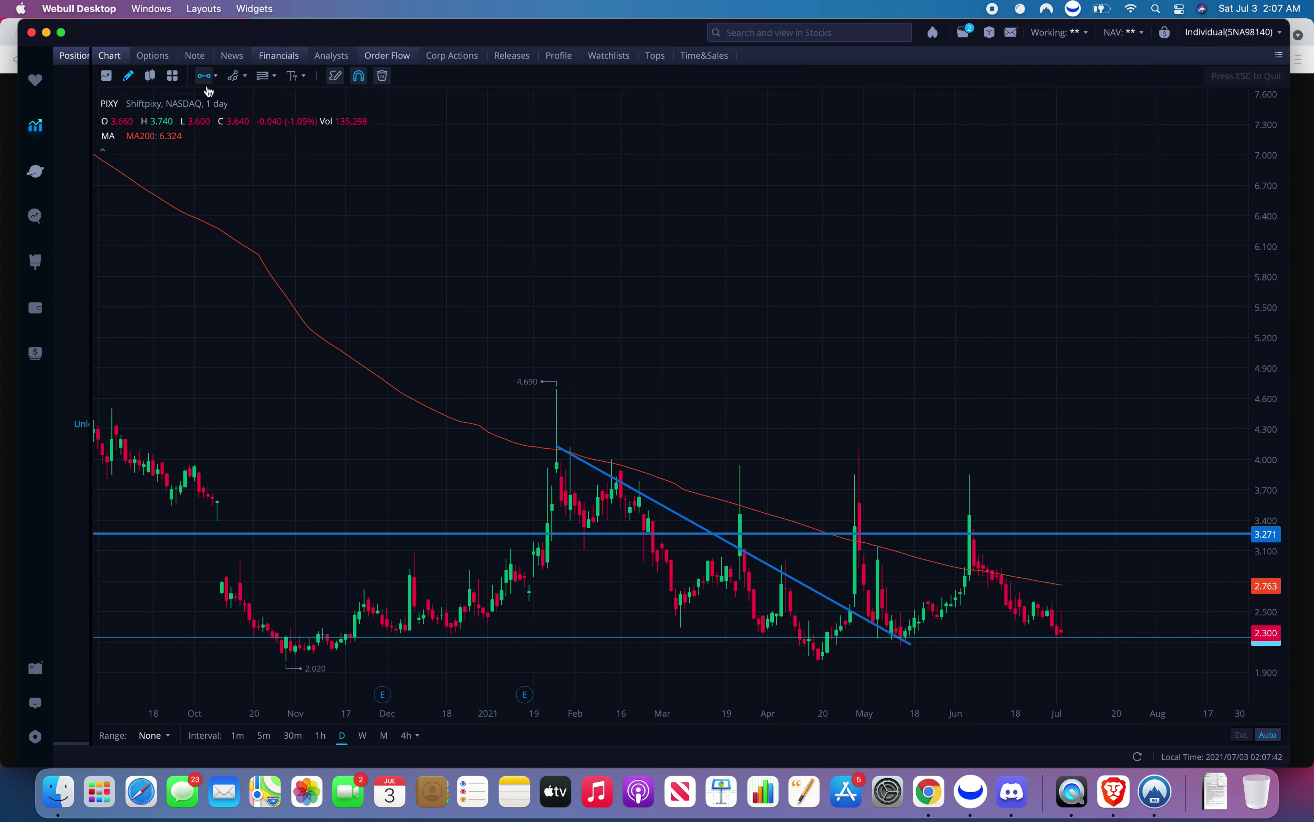
left_click(472, 596)
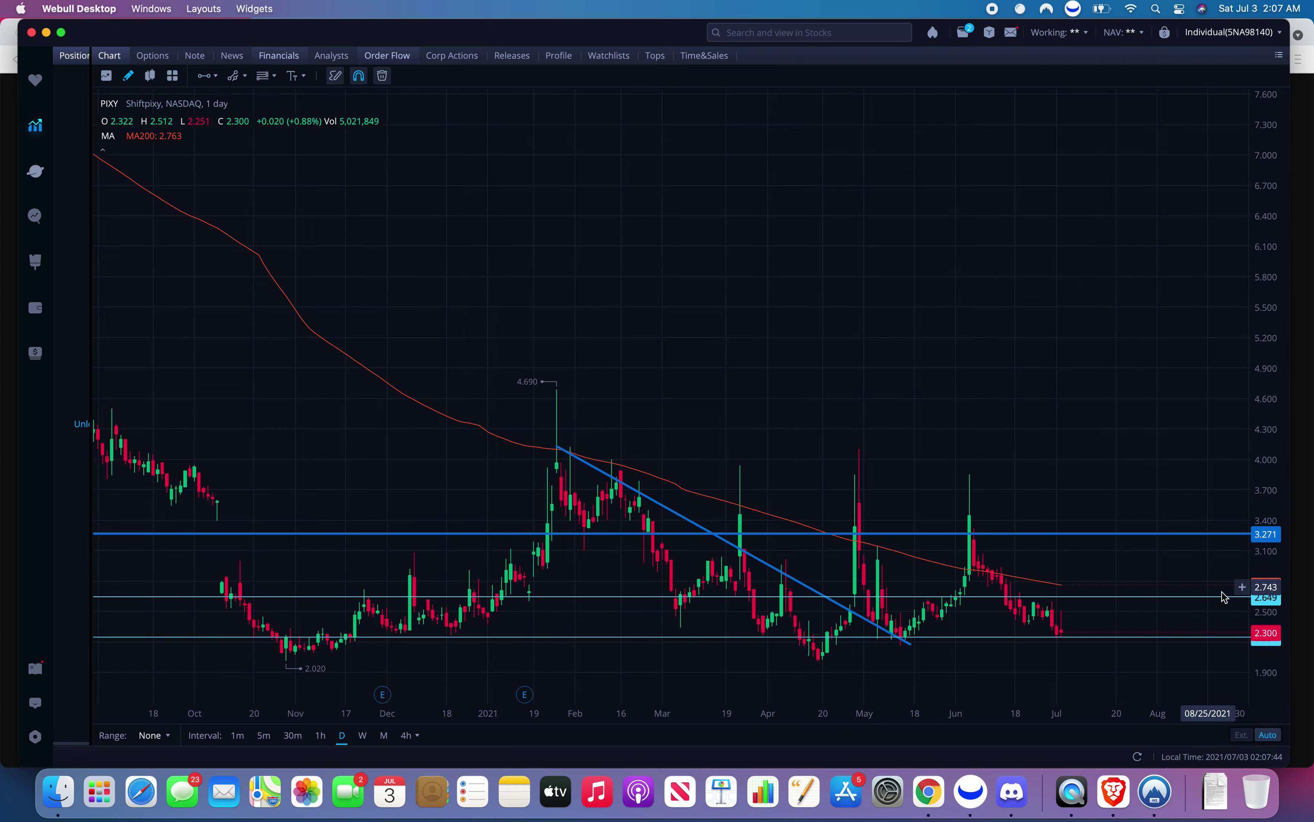
scroll(1187, 633, "down", 3)
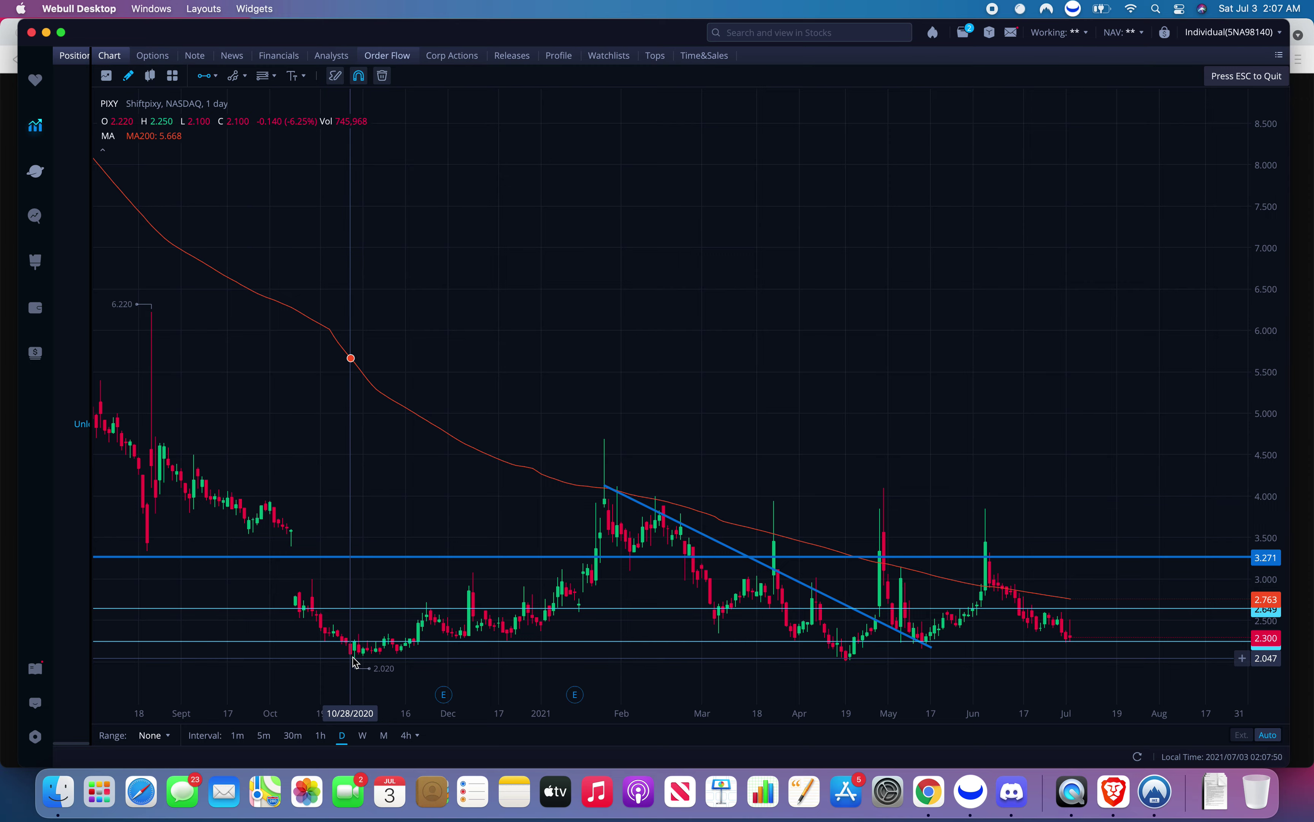
scroll(364, 413, "down", 2)
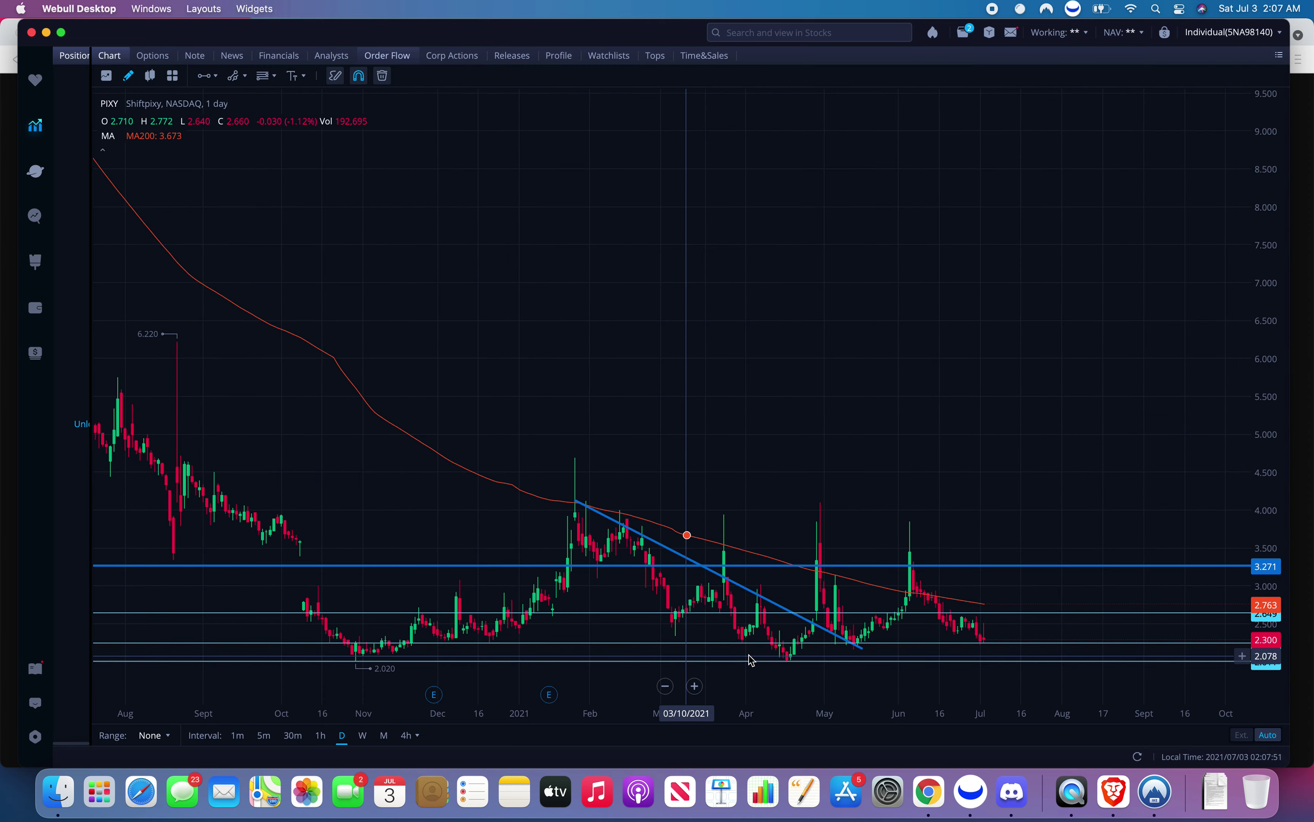
scroll(955, 494, "left", 1)
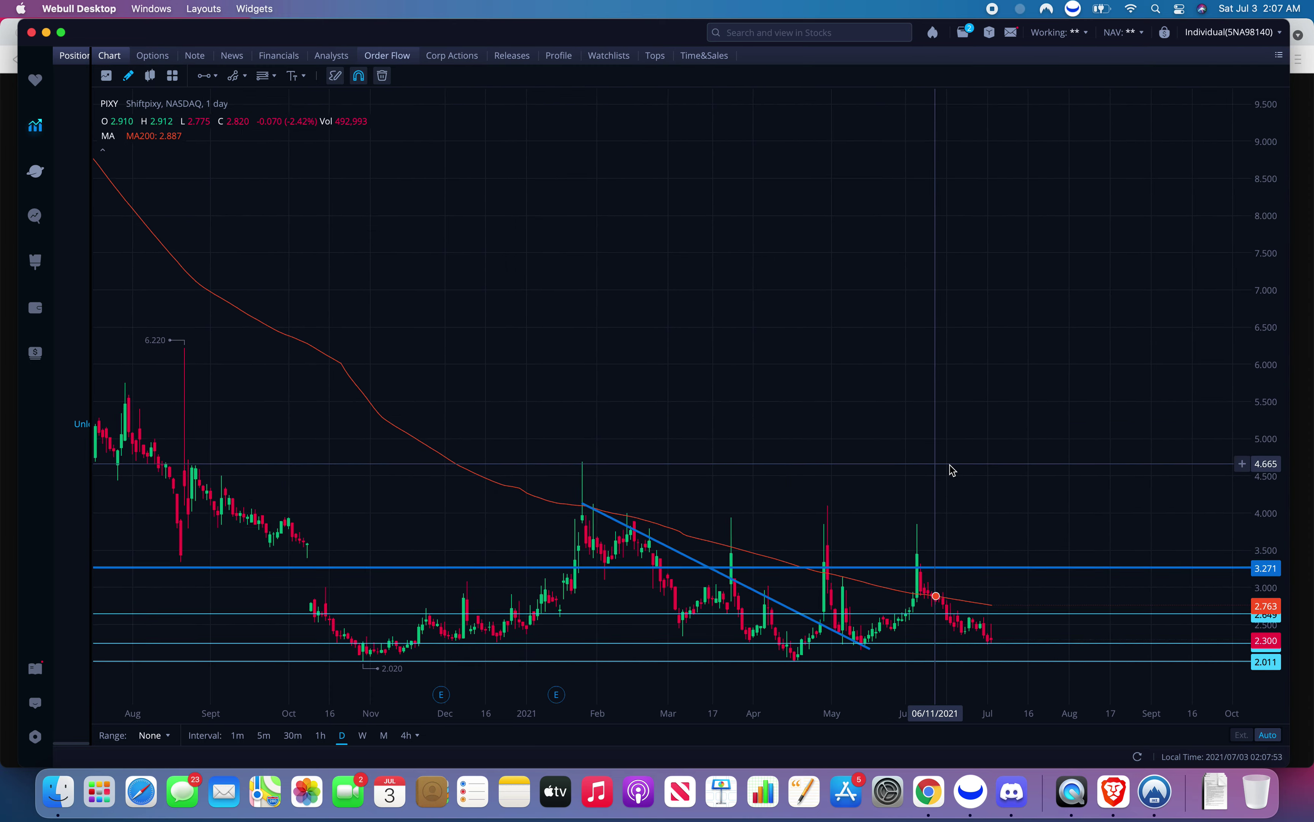
scroll(952, 470, "up", 2)
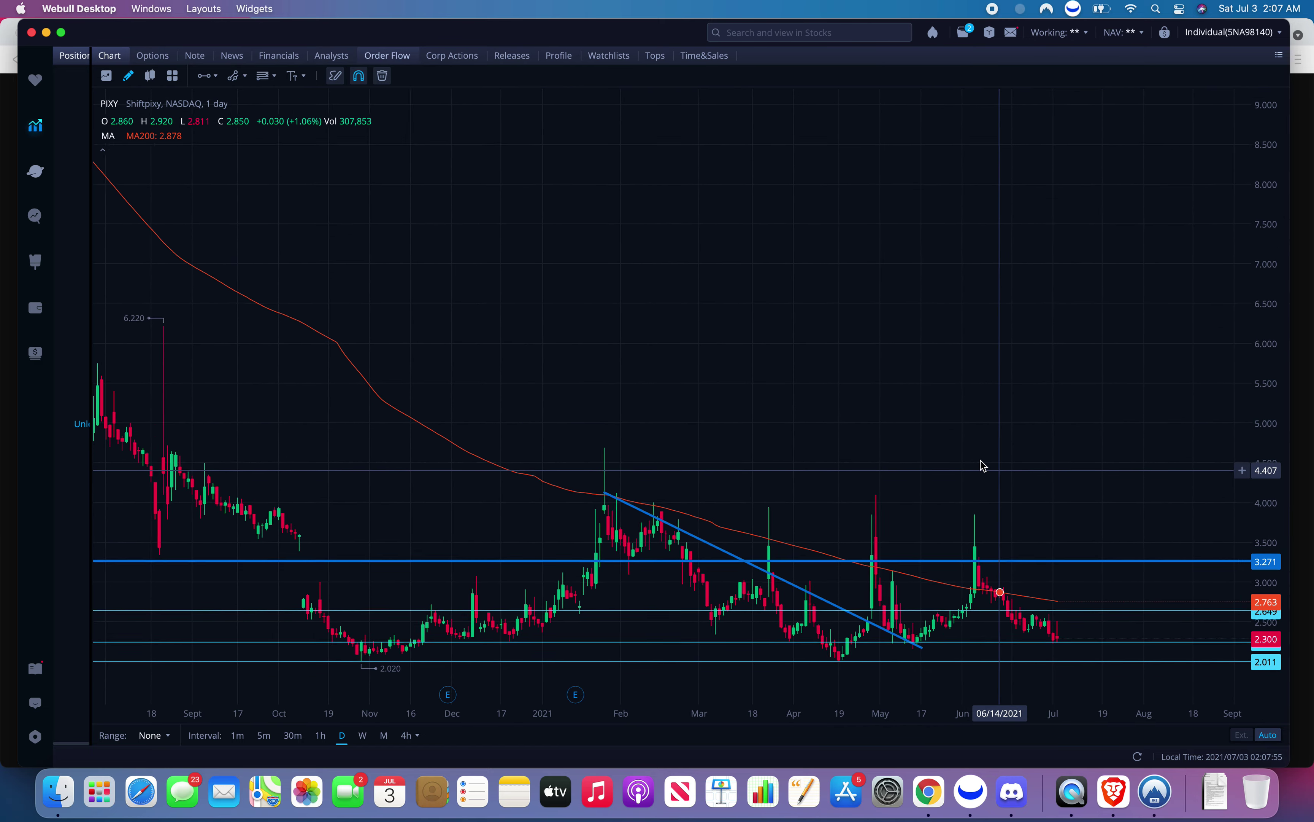
scroll(984, 465, "up", 3)
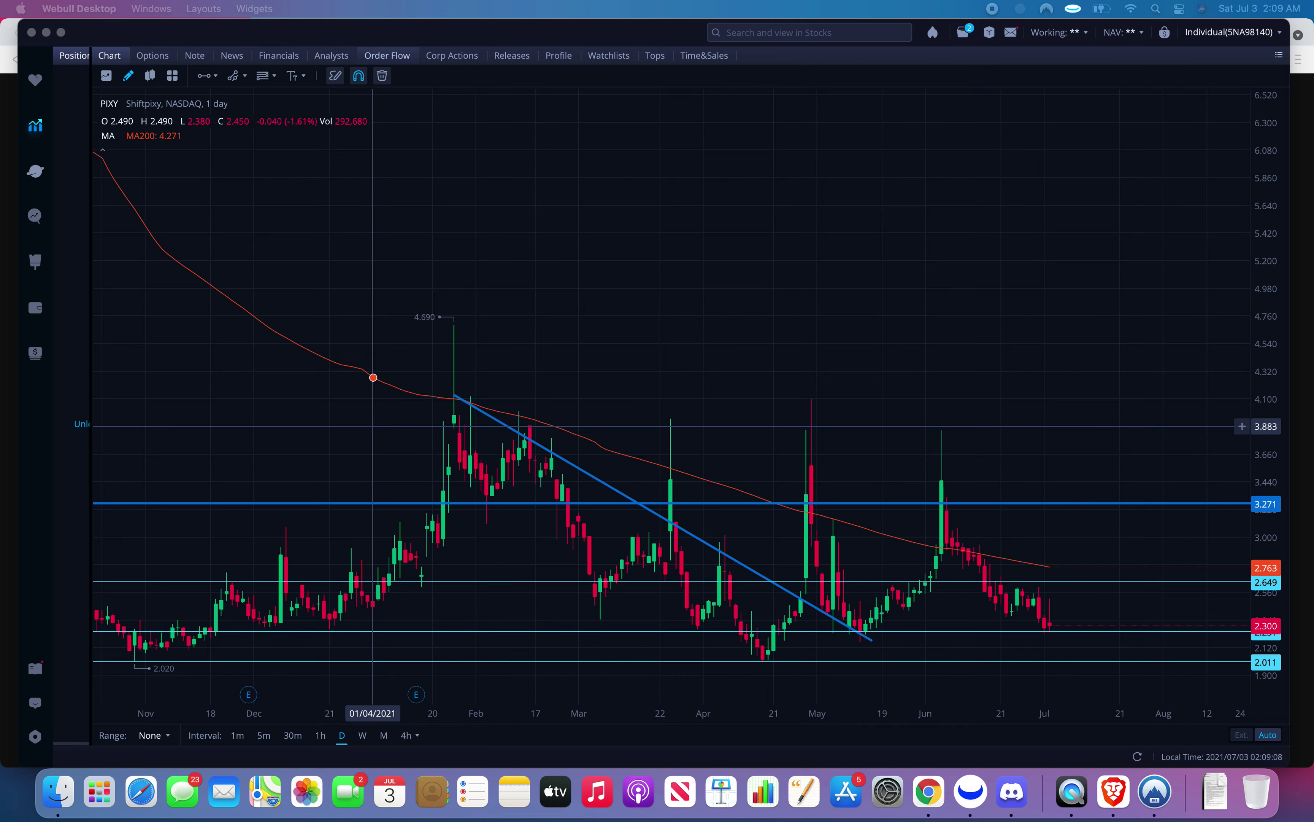
left_click(791, 39)
left_click(789, 214)
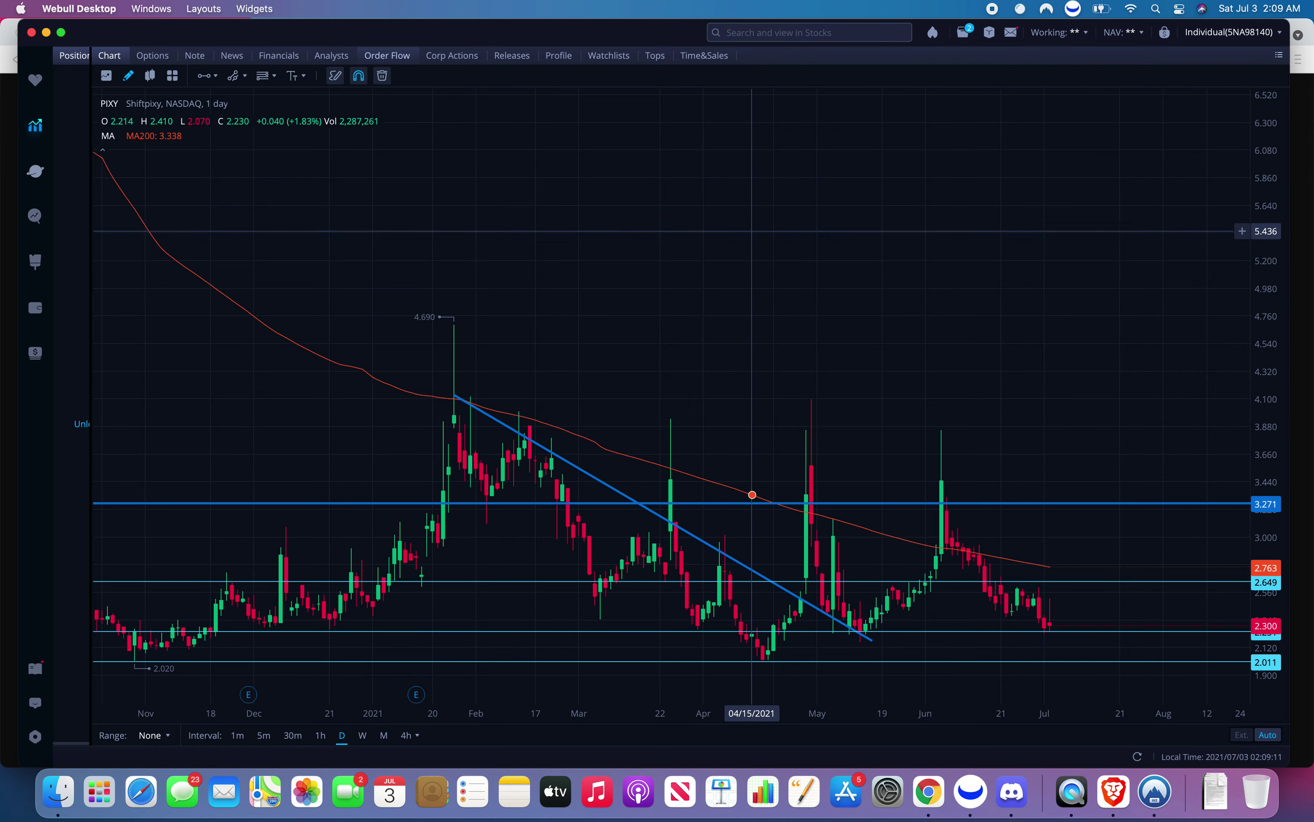